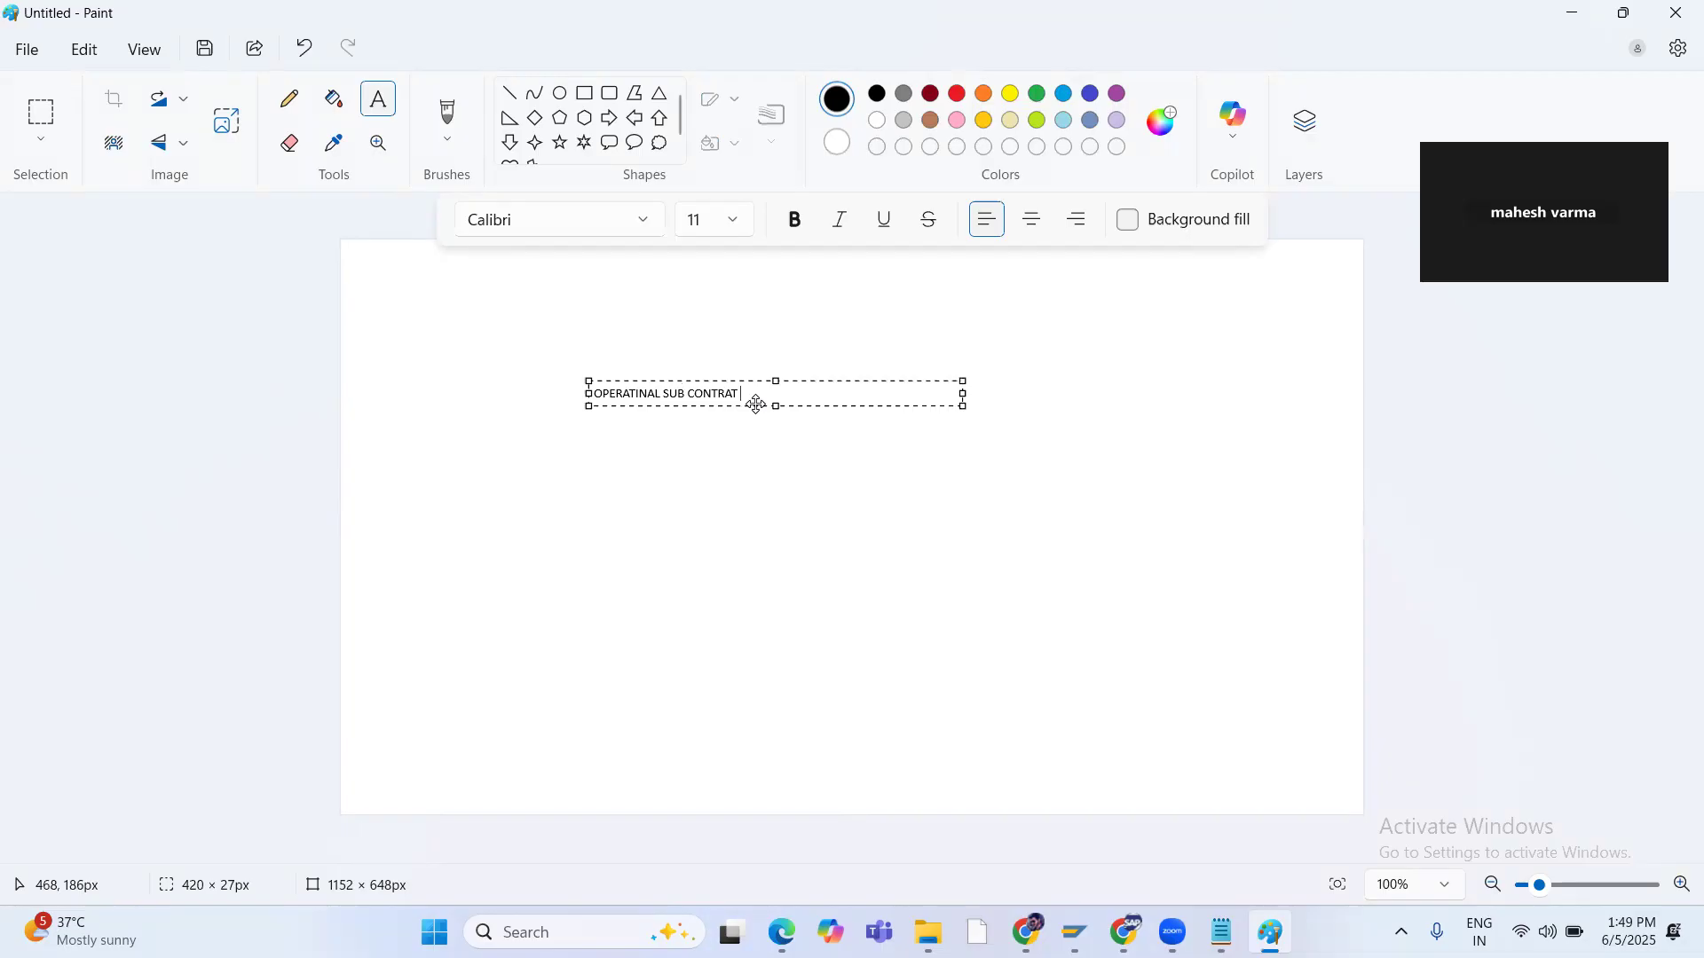
# Replace the misspelled heading with 'SUB CONTRACTING' and commit it to the canvas
pyautogui.write('ACTING')
pyautogui.moveTo(789, 393); pyautogui.dragTo(591, 395)
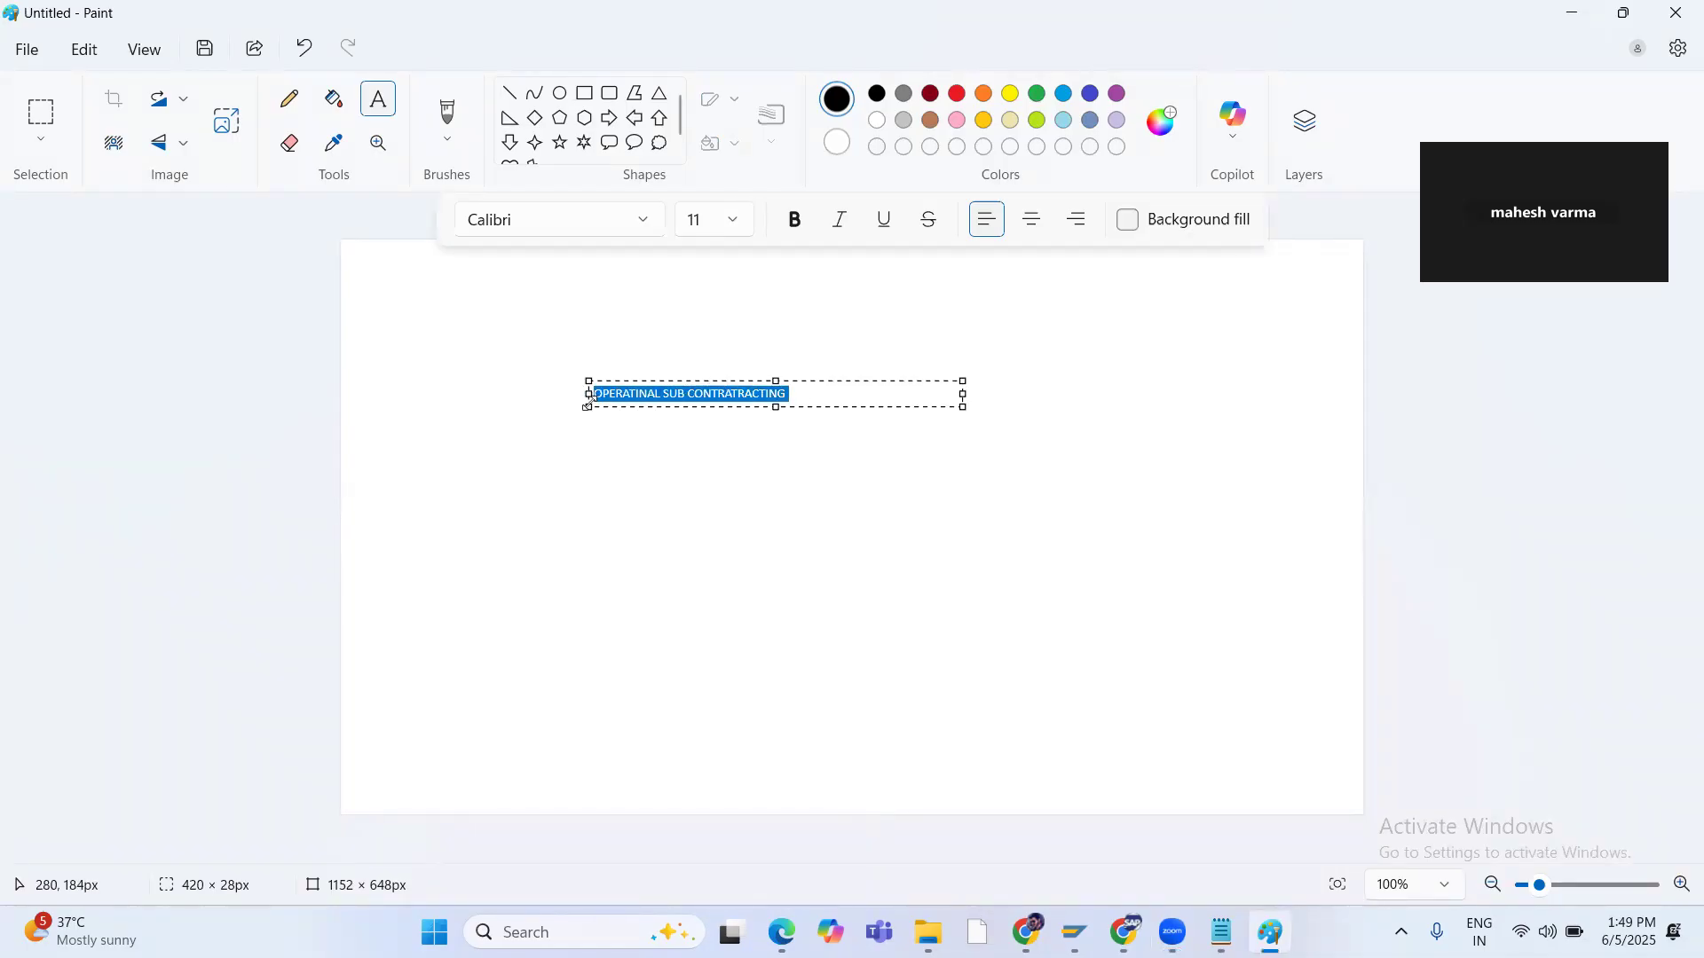
pyautogui.press('BackSpace')
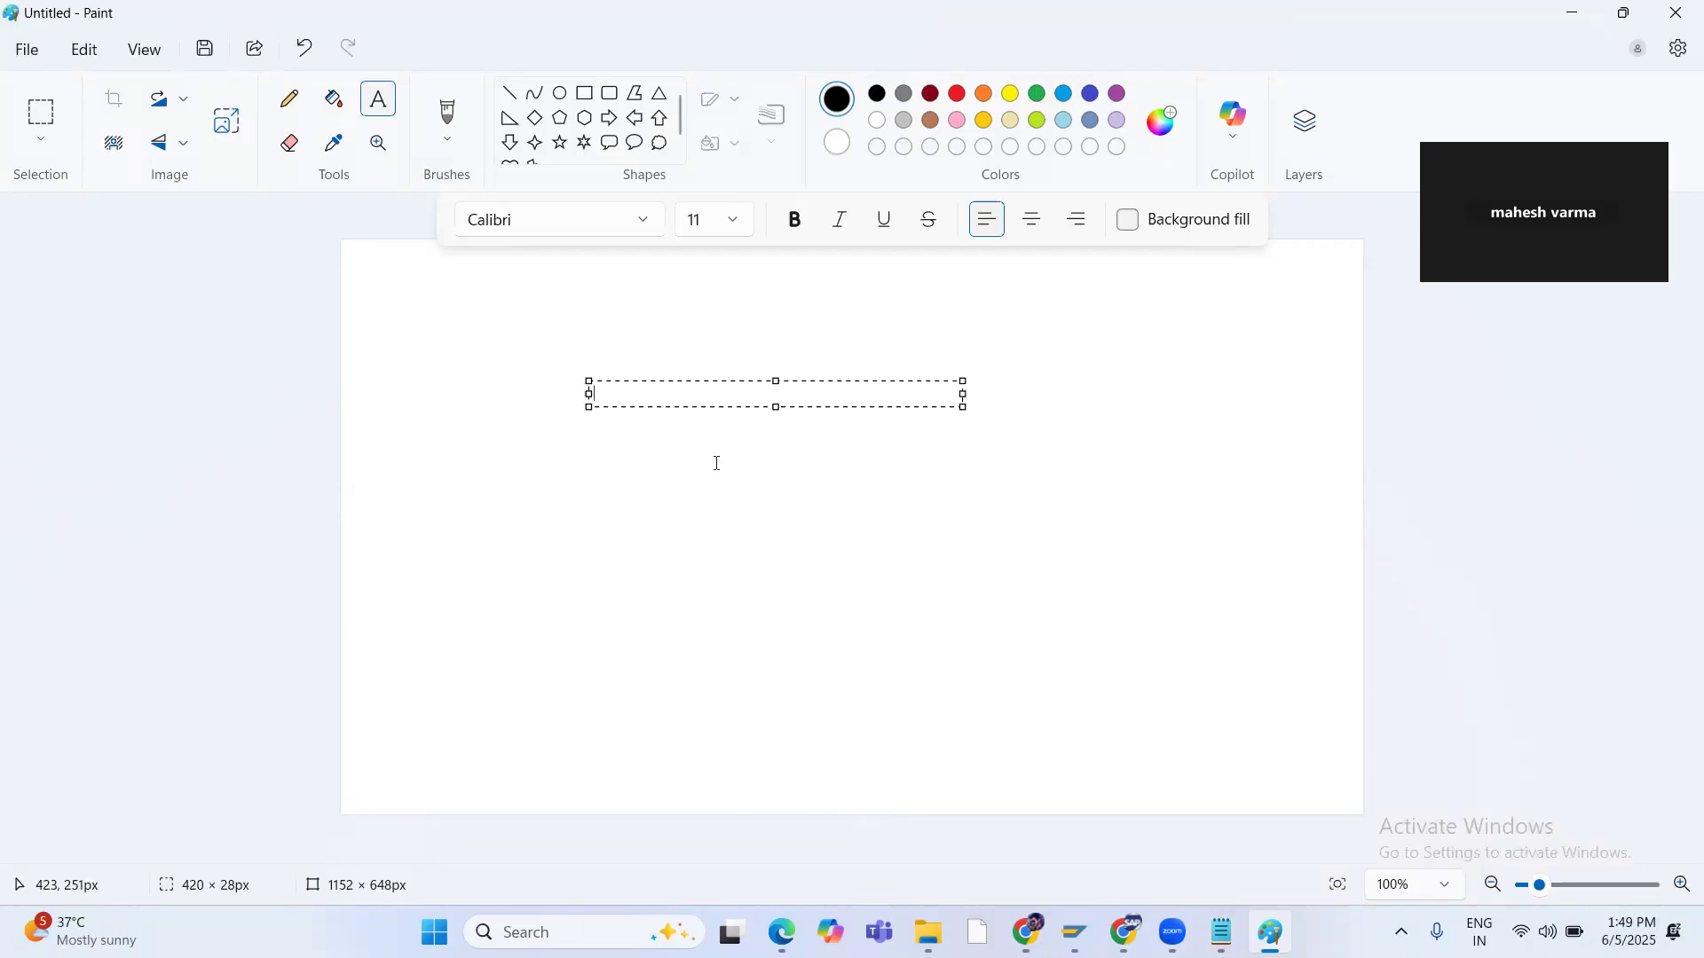
pyautogui.write('SUB CONTRACTING')
pyautogui.click(799, 577)
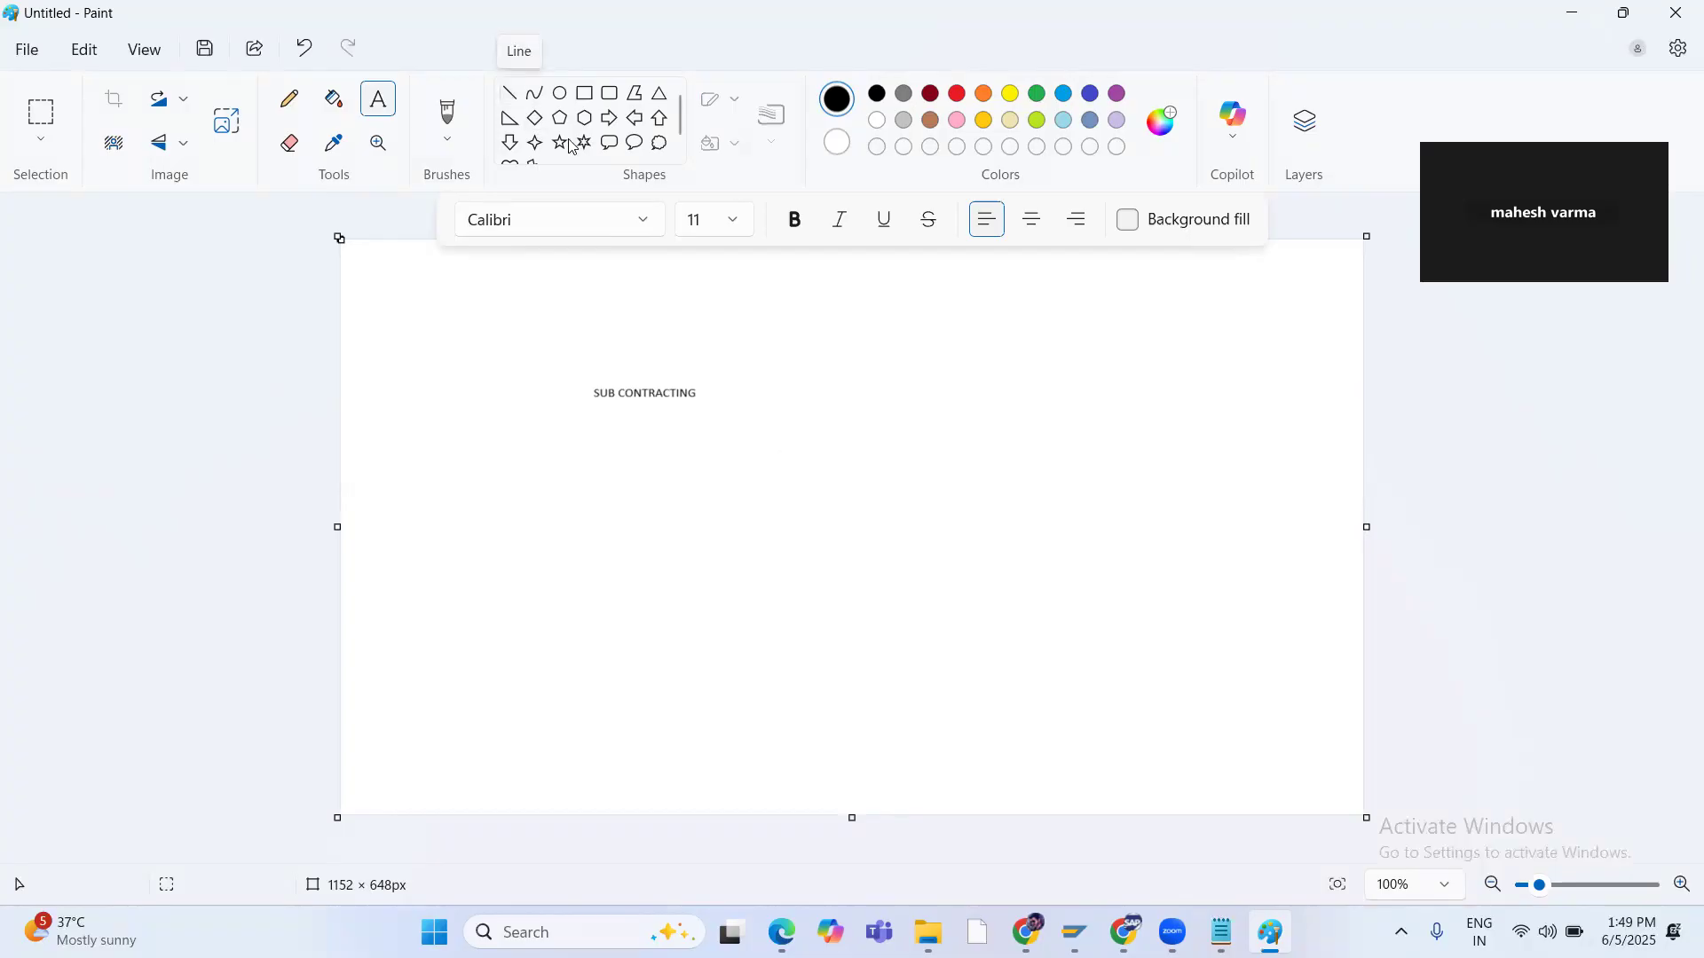
pyautogui.click(613, 99)
pyautogui.moveTo(731, 362); pyautogui.dragTo(938, 612)
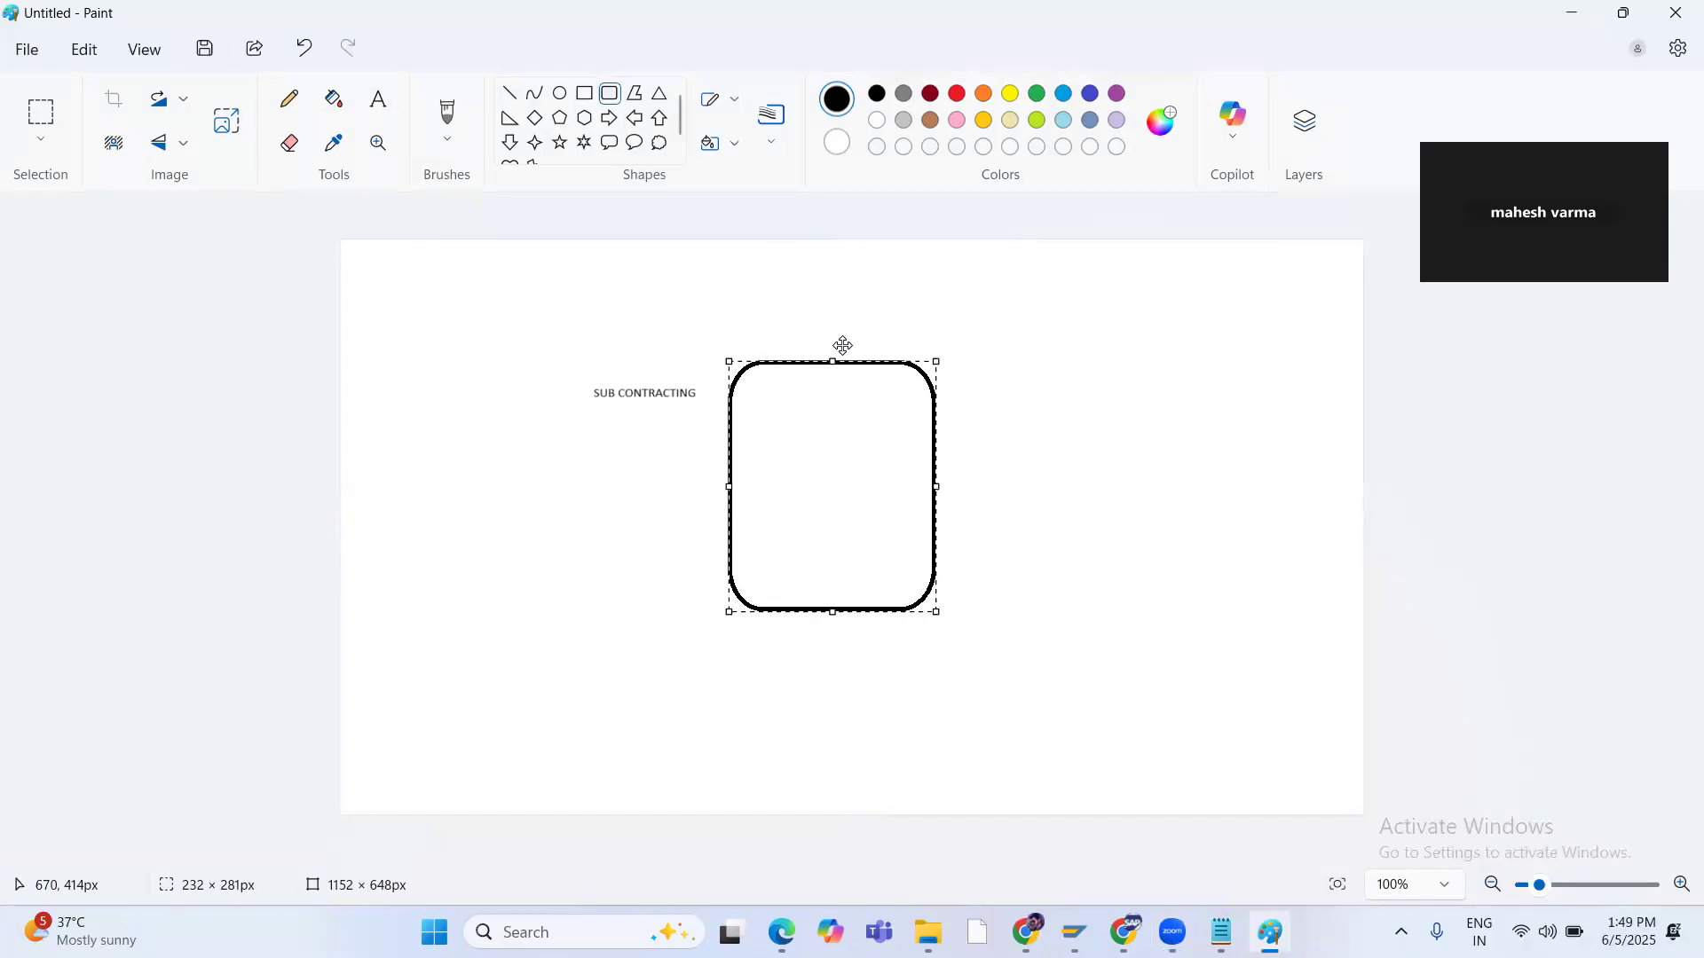
pyautogui.click(635, 94)
pyautogui.moveTo(1019, 367)
pyautogui.mouseDown()
pyautogui.moveTo(1078, 444)
pyautogui.moveTo(1010, 325)
pyautogui.mouseUp()
pyautogui.click(587, 121)
pyautogui.moveTo(1018, 394); pyautogui.dragTo(1230, 619)
pyautogui.click(1270, 442)
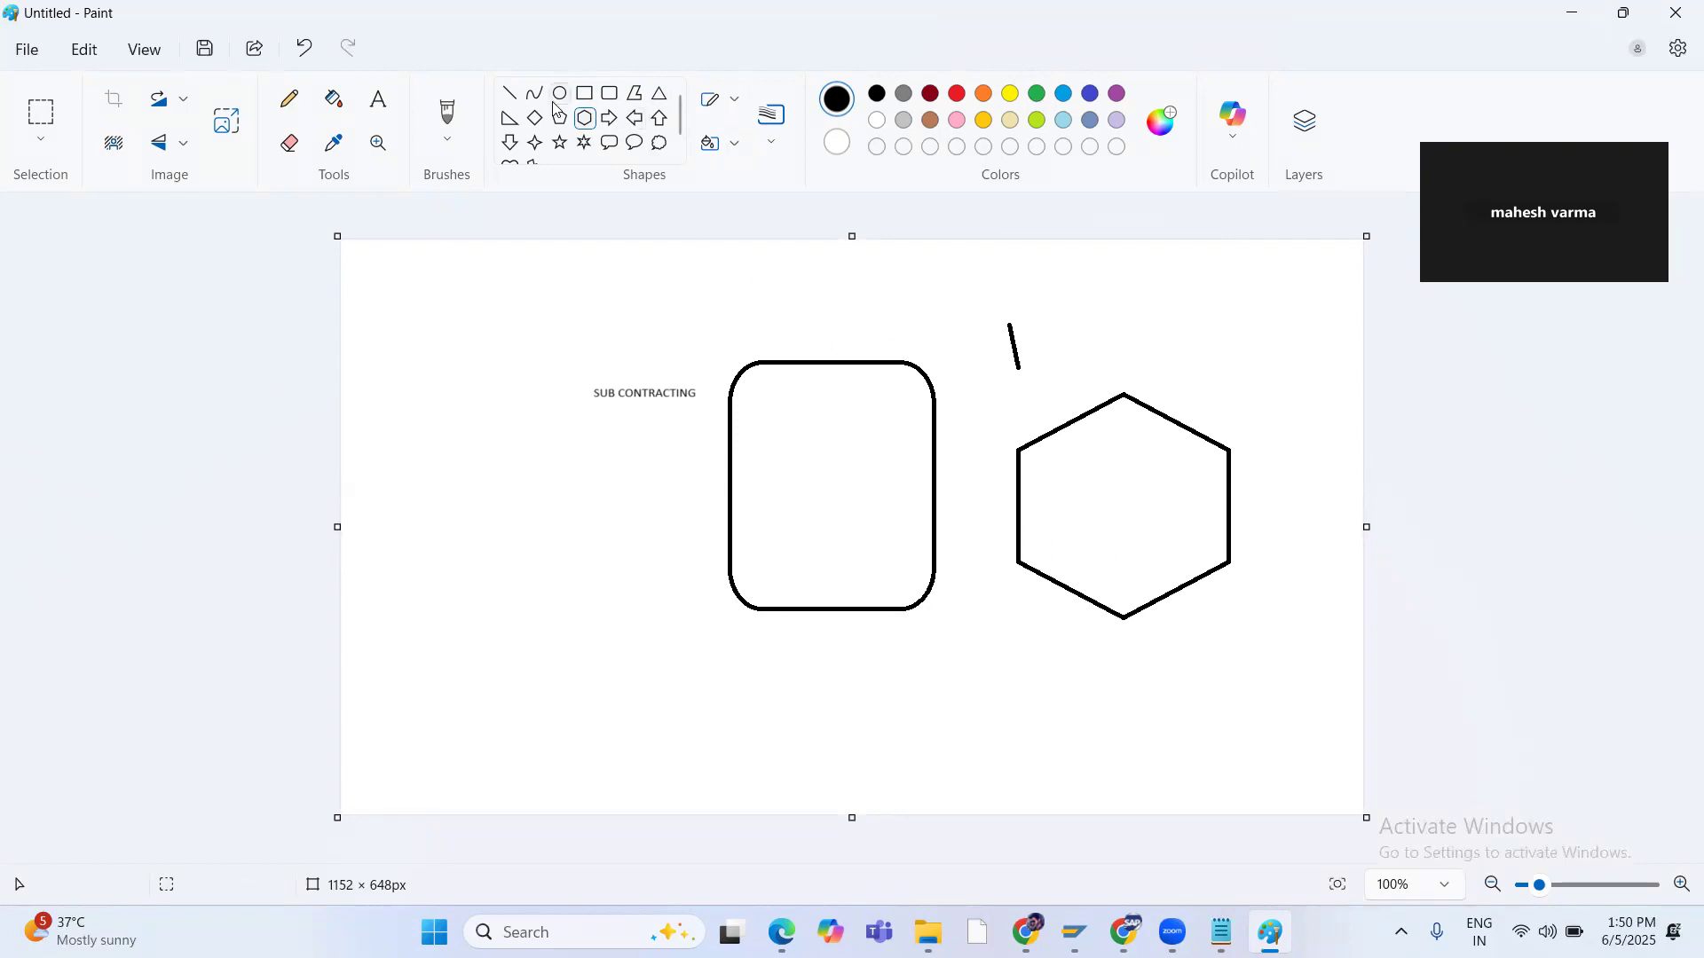
pyautogui.click(511, 93)
pyautogui.moveTo(479, 457); pyautogui.dragTo(713, 442)
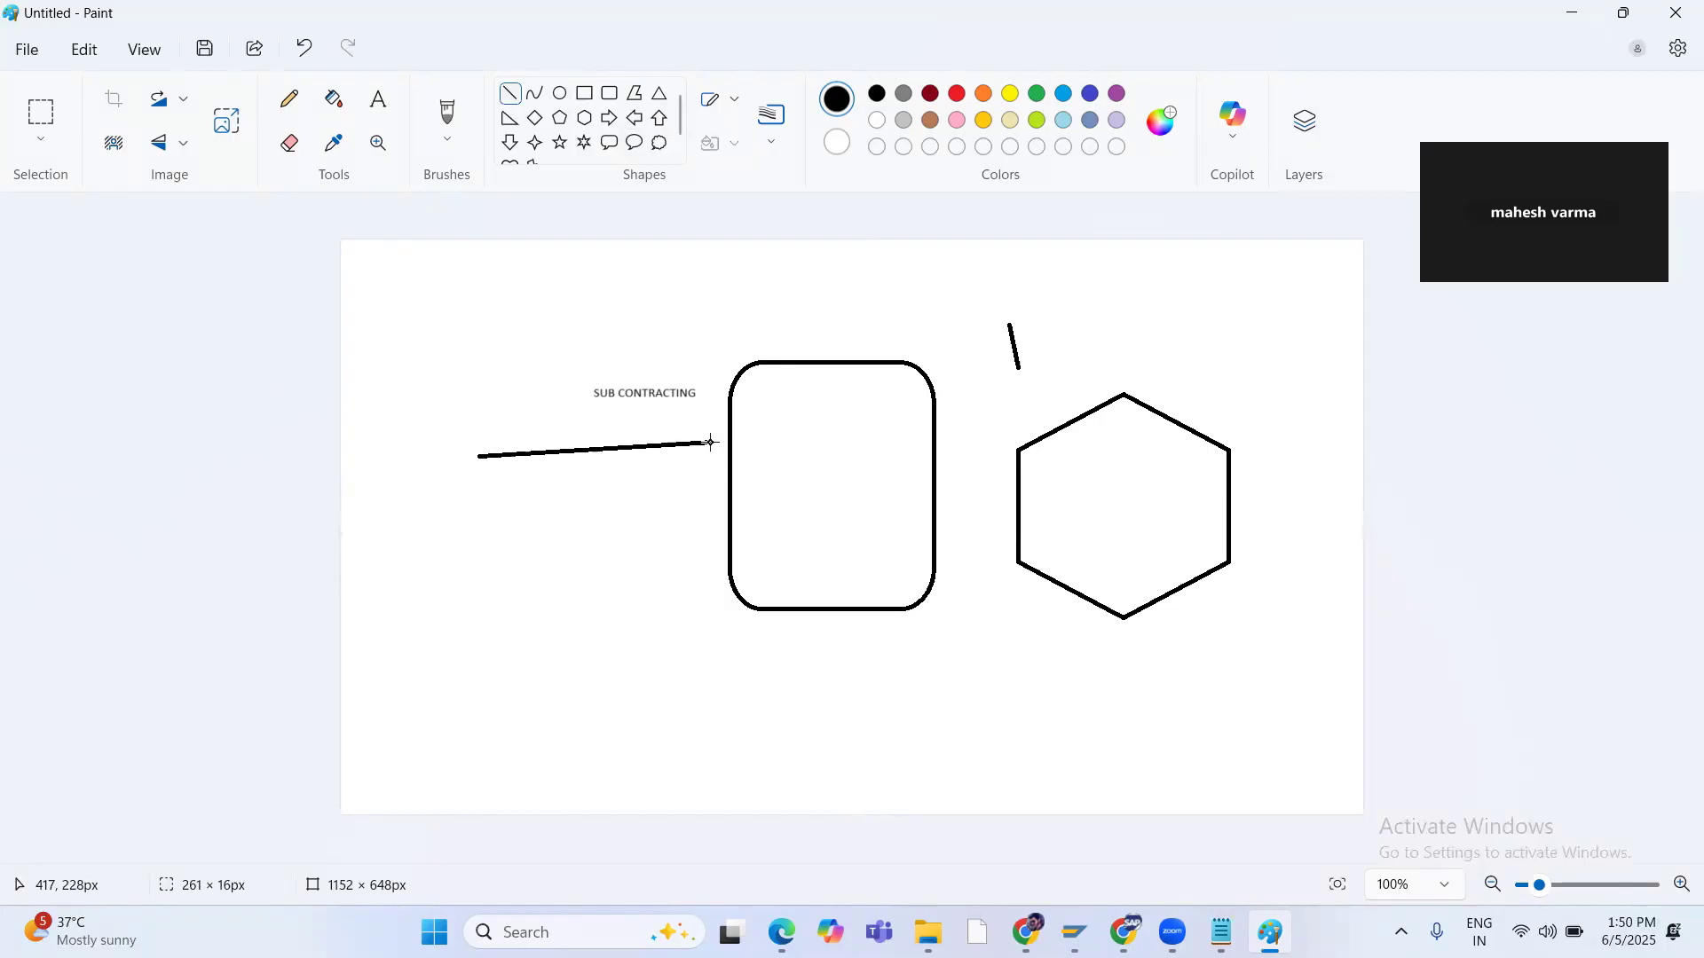
pyautogui.moveTo(471, 511)
pyautogui.mouseDown()
pyautogui.moveTo(556, 522)
pyautogui.moveTo(700, 501)
pyautogui.mouseUp()
pyautogui.moveTo(463, 541); pyautogui.dragTo(757, 549)
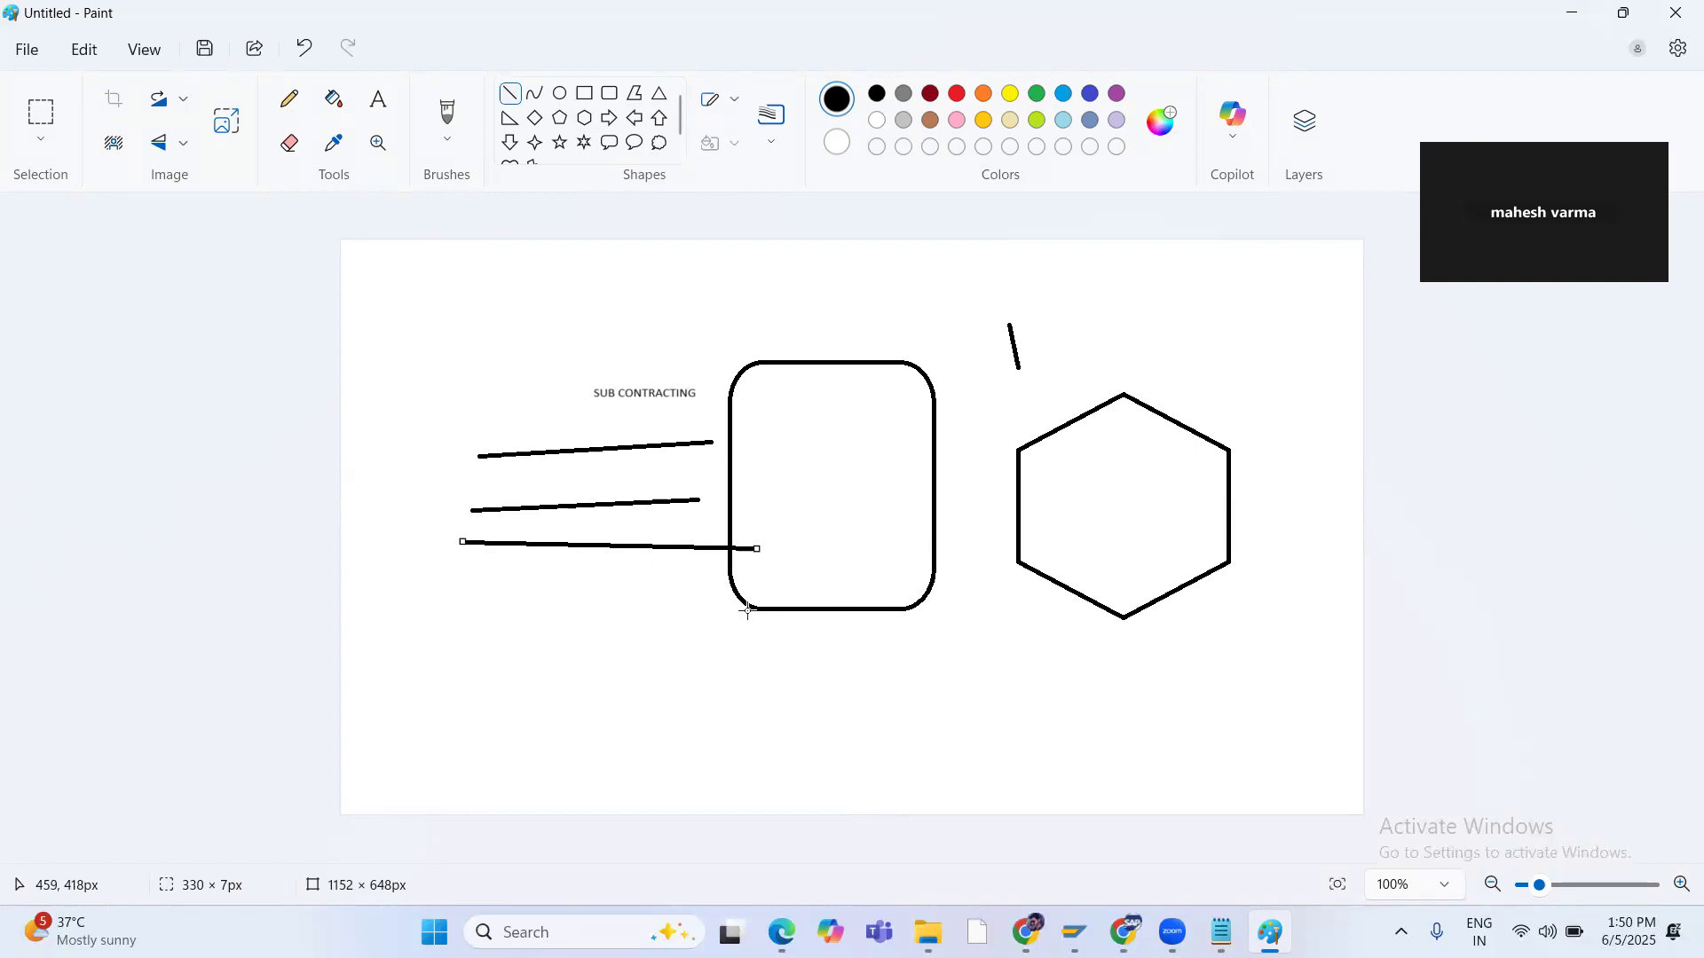
pyautogui.hotkey('ctrl', 'z')
pyautogui.hotkey('ctrl', 'z')
pyautogui.hotkey('ctrl', 'z')
pyautogui.hotkey('ctrl', 'z')
pyautogui.hotkey('ctrl', 'z')
pyautogui.hotkey('ctrl', 'z')
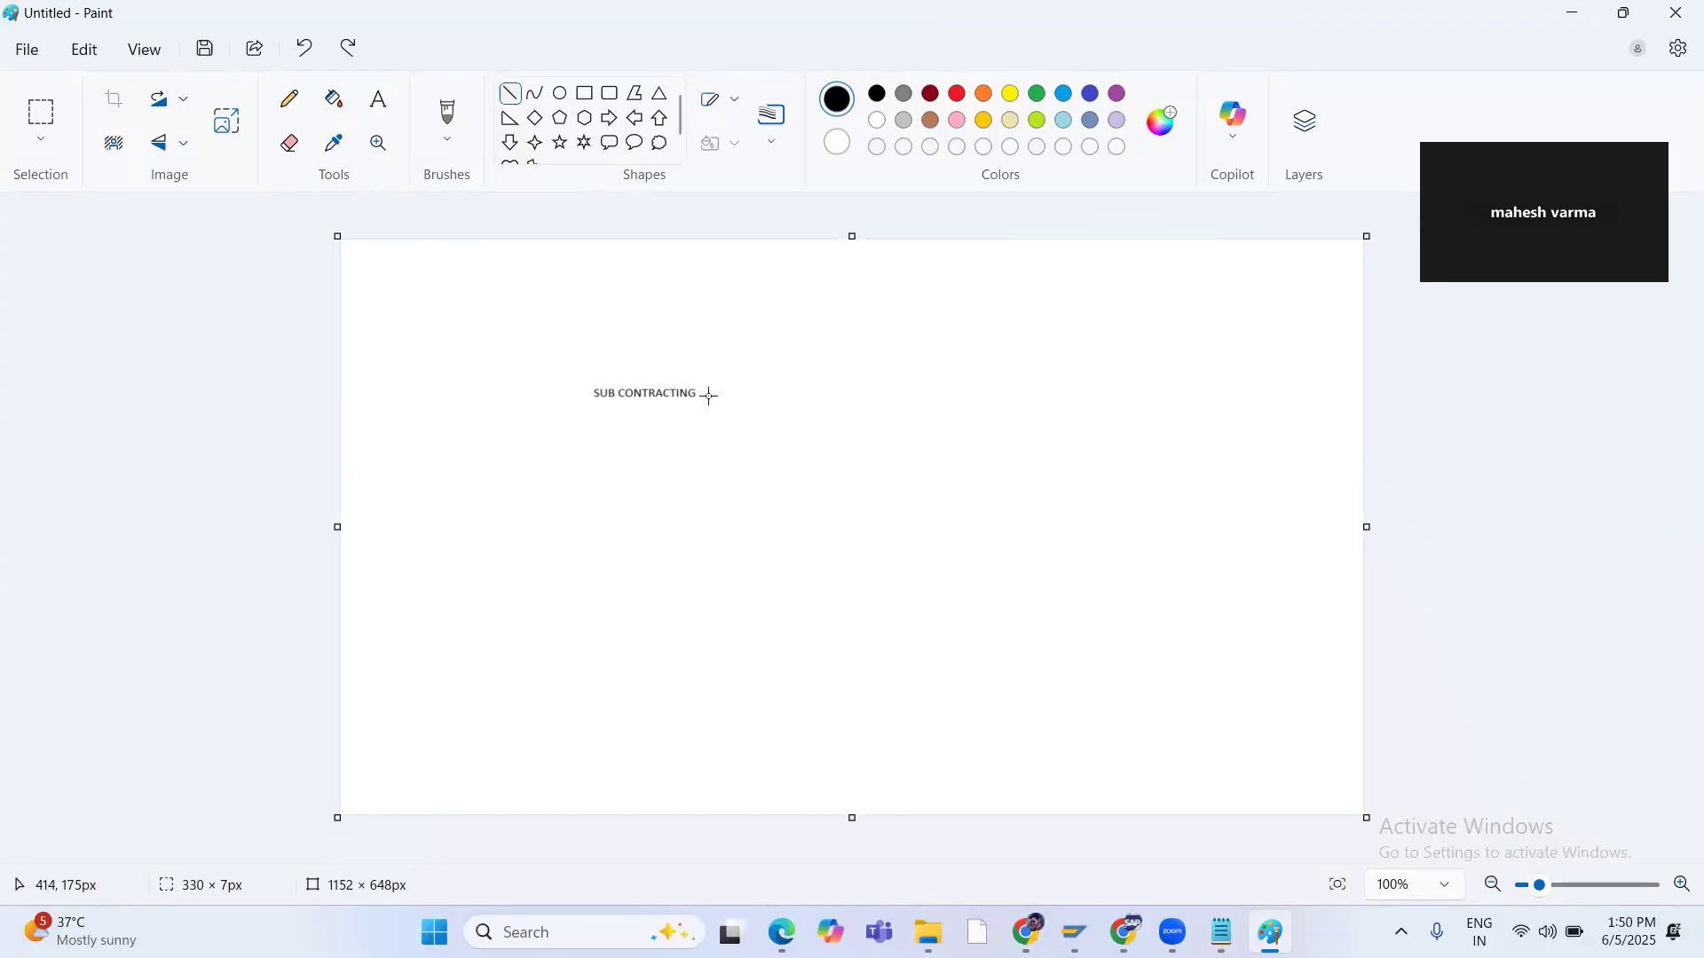
# Add the subtitle 'MM- PP INTEGRATION' on one line beside the SUB CONTRACTING heading
pyautogui.click(378, 99)
pyautogui.click(714, 392)
pyautogui.write('MM')
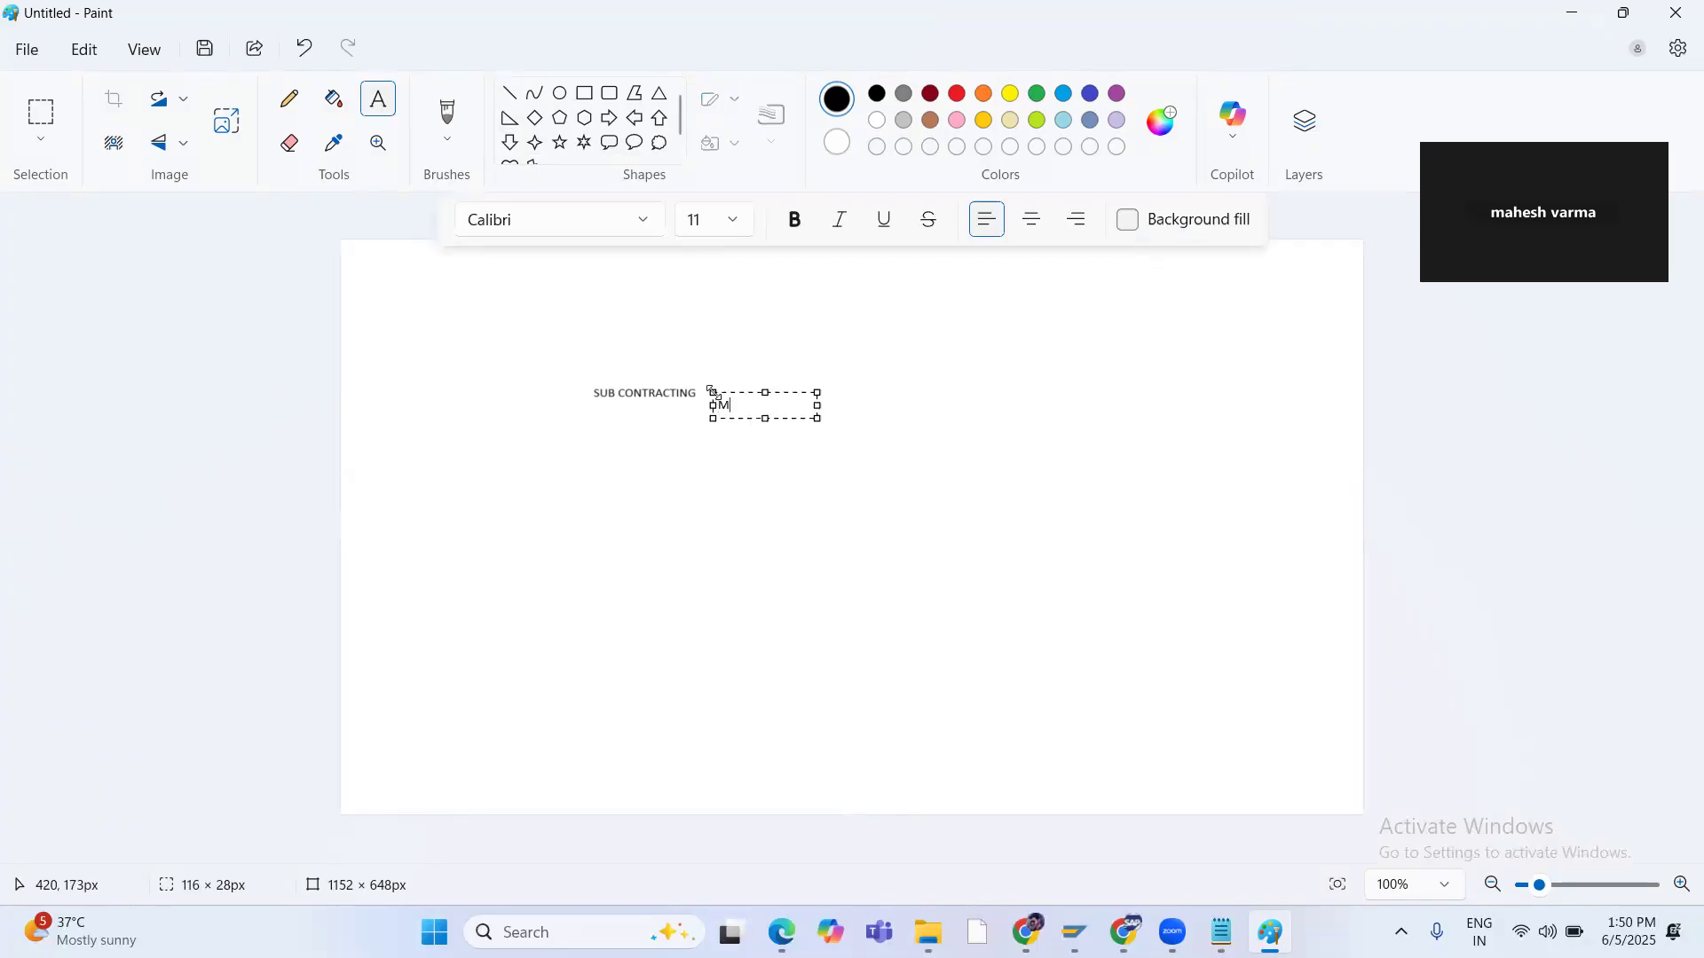
pyautogui.write('- PP INTEGRATION')
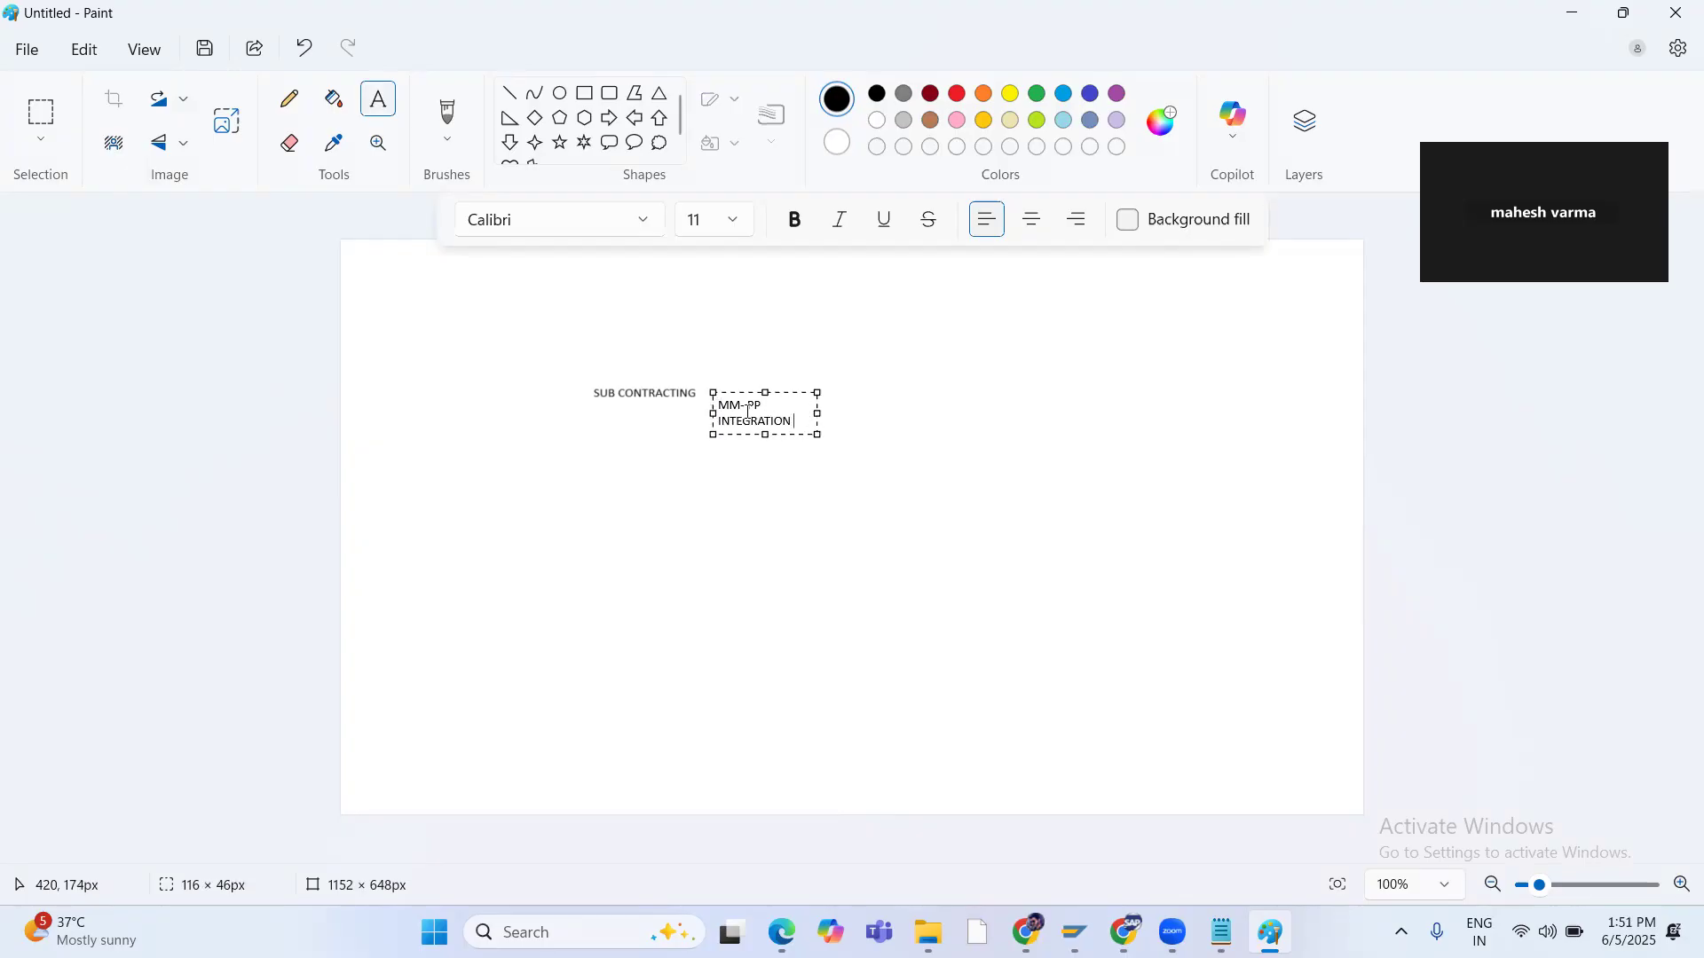
pyautogui.moveTo(818, 413); pyautogui.dragTo(875, 413)
pyautogui.click(1088, 396)
# Start an enlarged list text box below the headings containing '1 PIR'
pyautogui.click(681, 474)
pyautogui.click(597, 438)
pyautogui.click(614, 446)
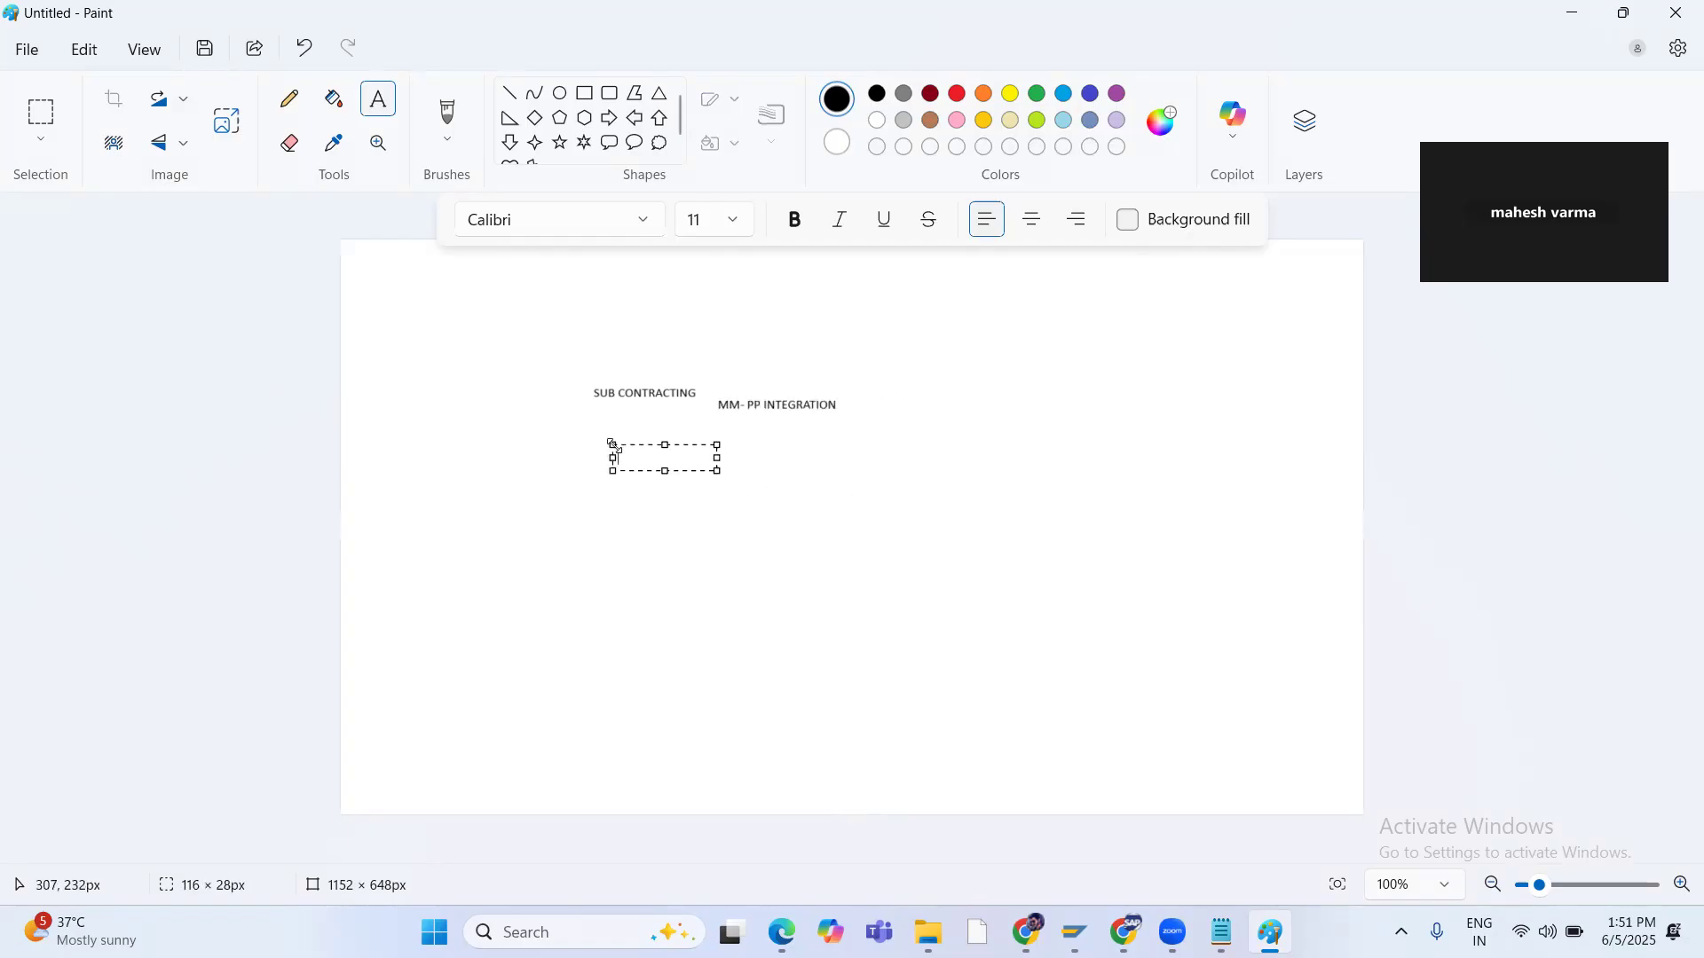
pyautogui.write('1 PIR')
pyautogui.moveTo(719, 470); pyautogui.dragTo(1179, 794)
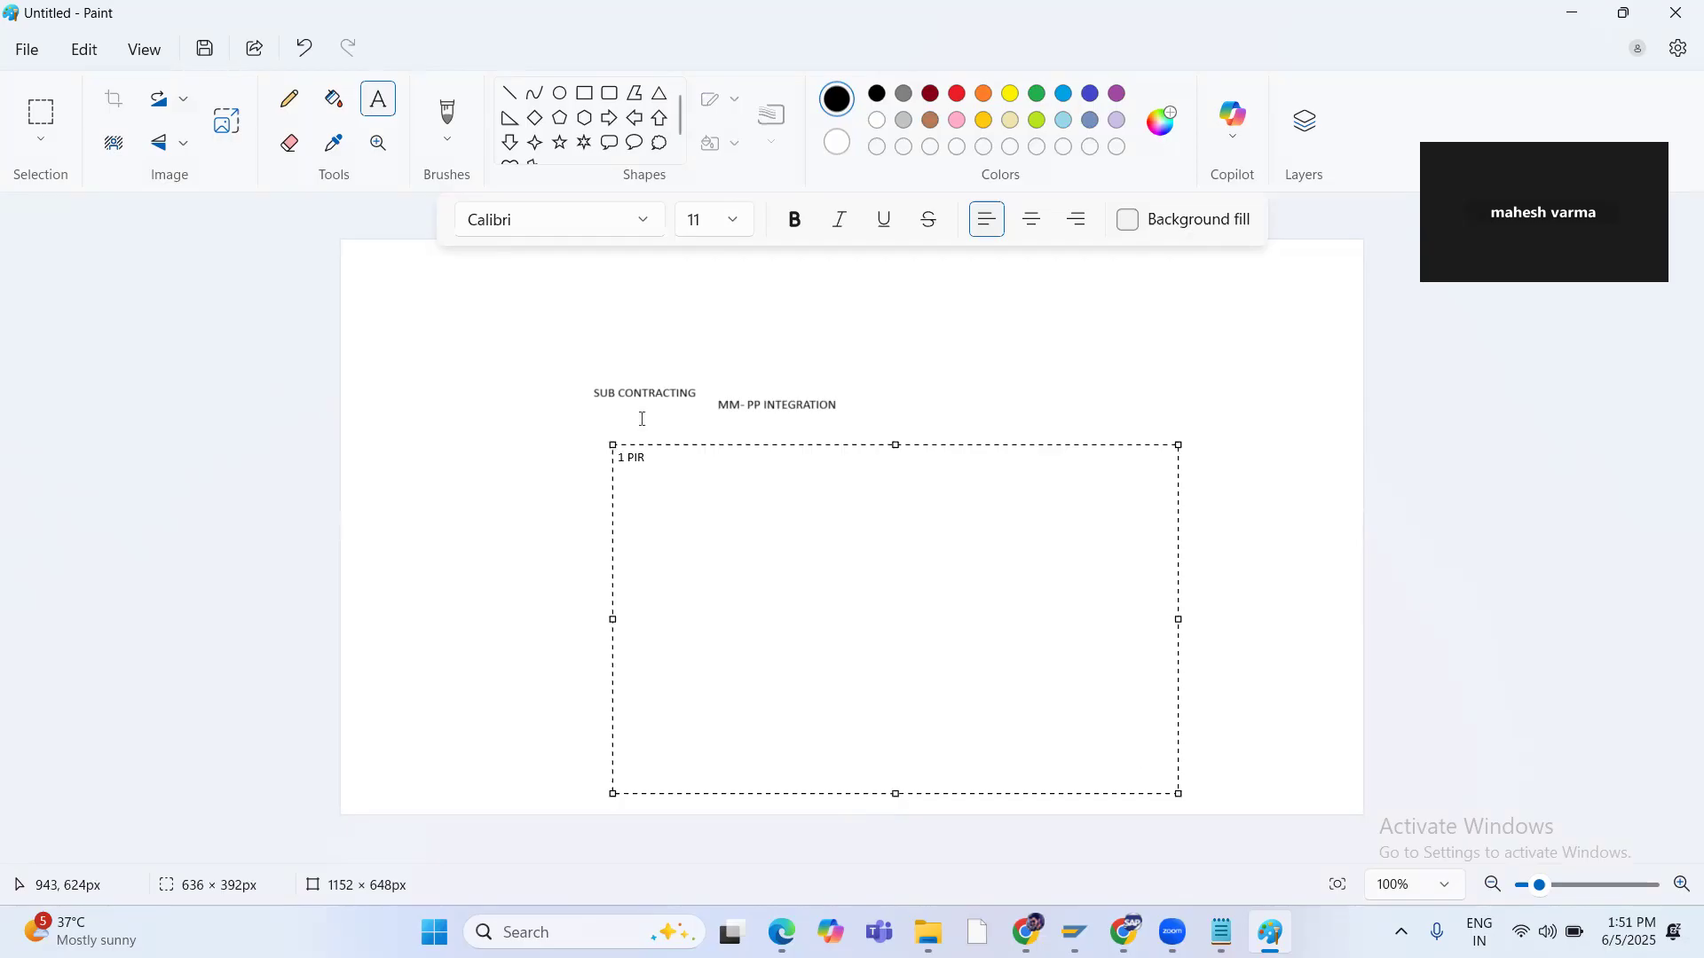
# Add ME11, '2. ROUTING Control key this operation is a external' and '3. component assignment'
pyautogui.write('ME11')
pyautogui.press('Left')
pyautogui.press('Left')
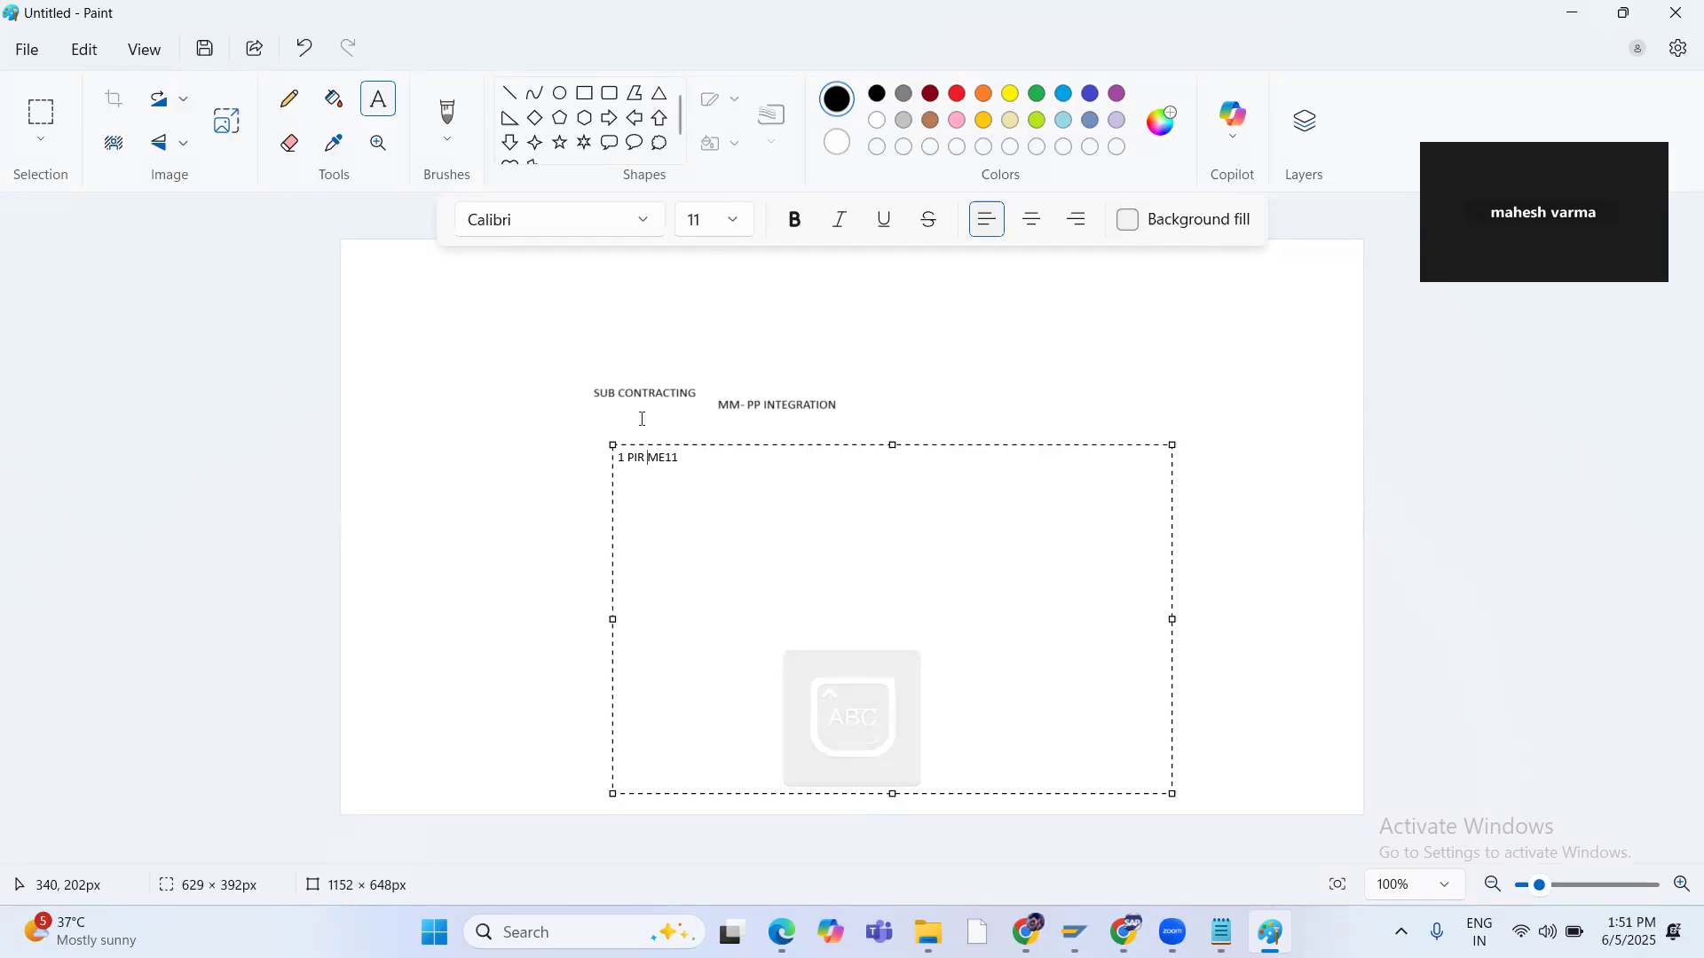
pyautogui.write('ME11 ')
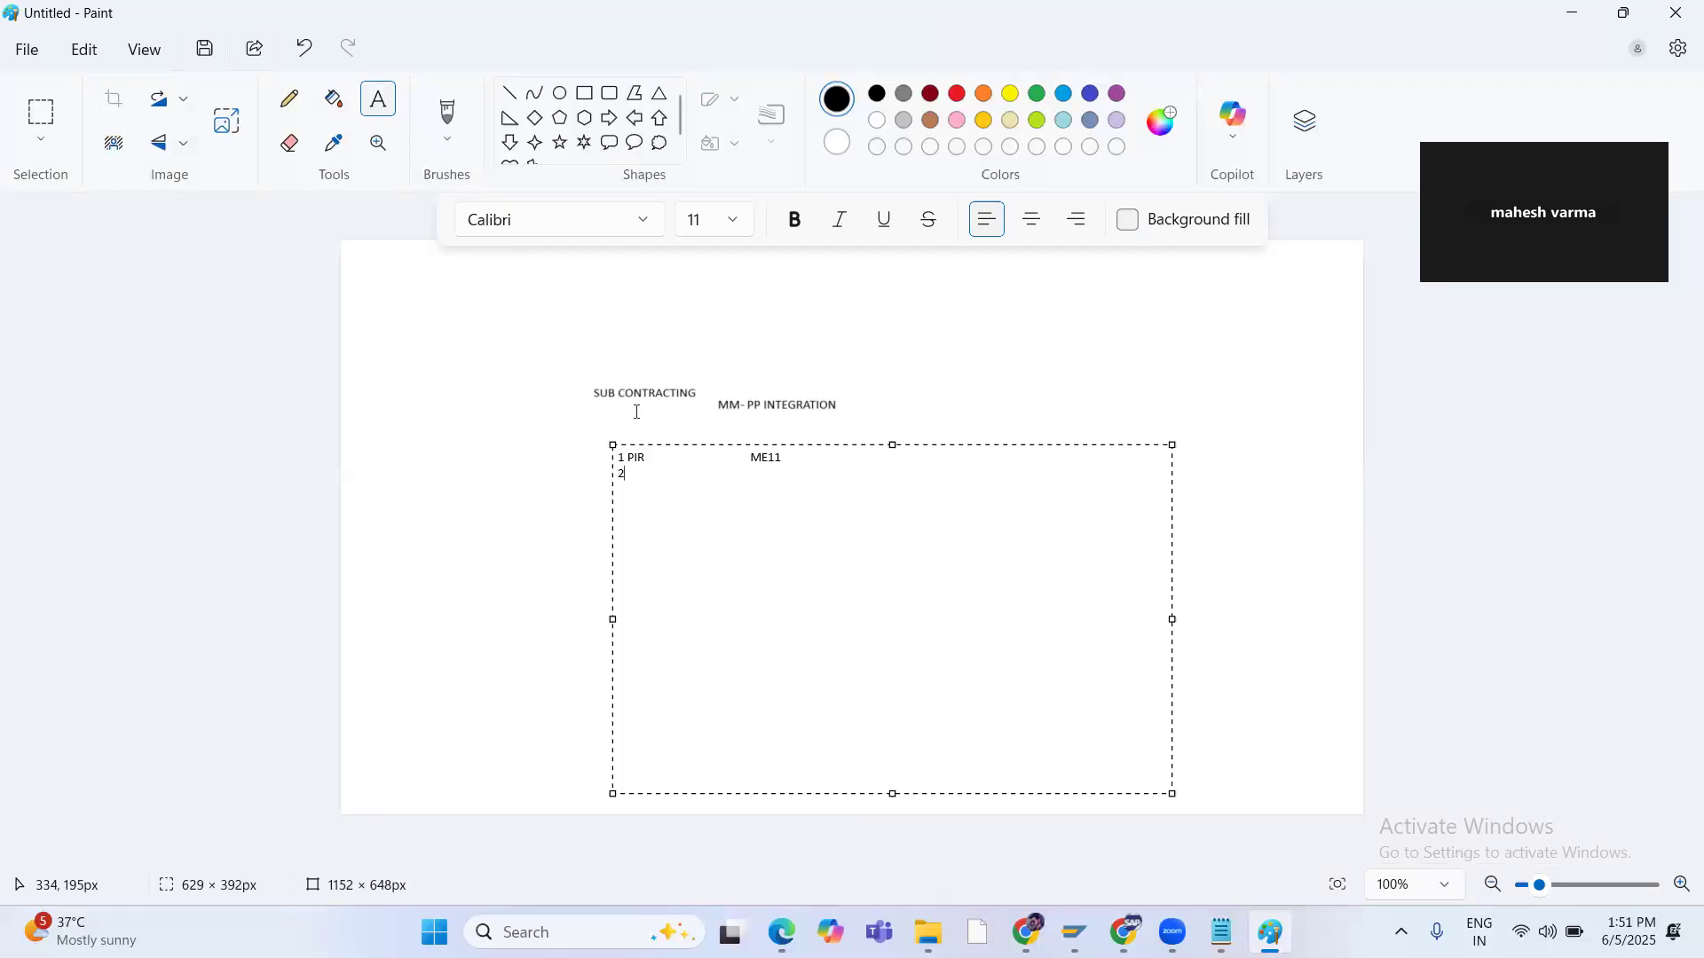
pyautogui.write('2. ROUTING      CONTO')
pyautogui.press('BackSpace')
pyautogui.press('BackSpace')
pyautogui.press('BackSpace')
pyautogui.press('BackSpace')
pyautogui.press('capslock')
pyautogui.write('ontrol ke')
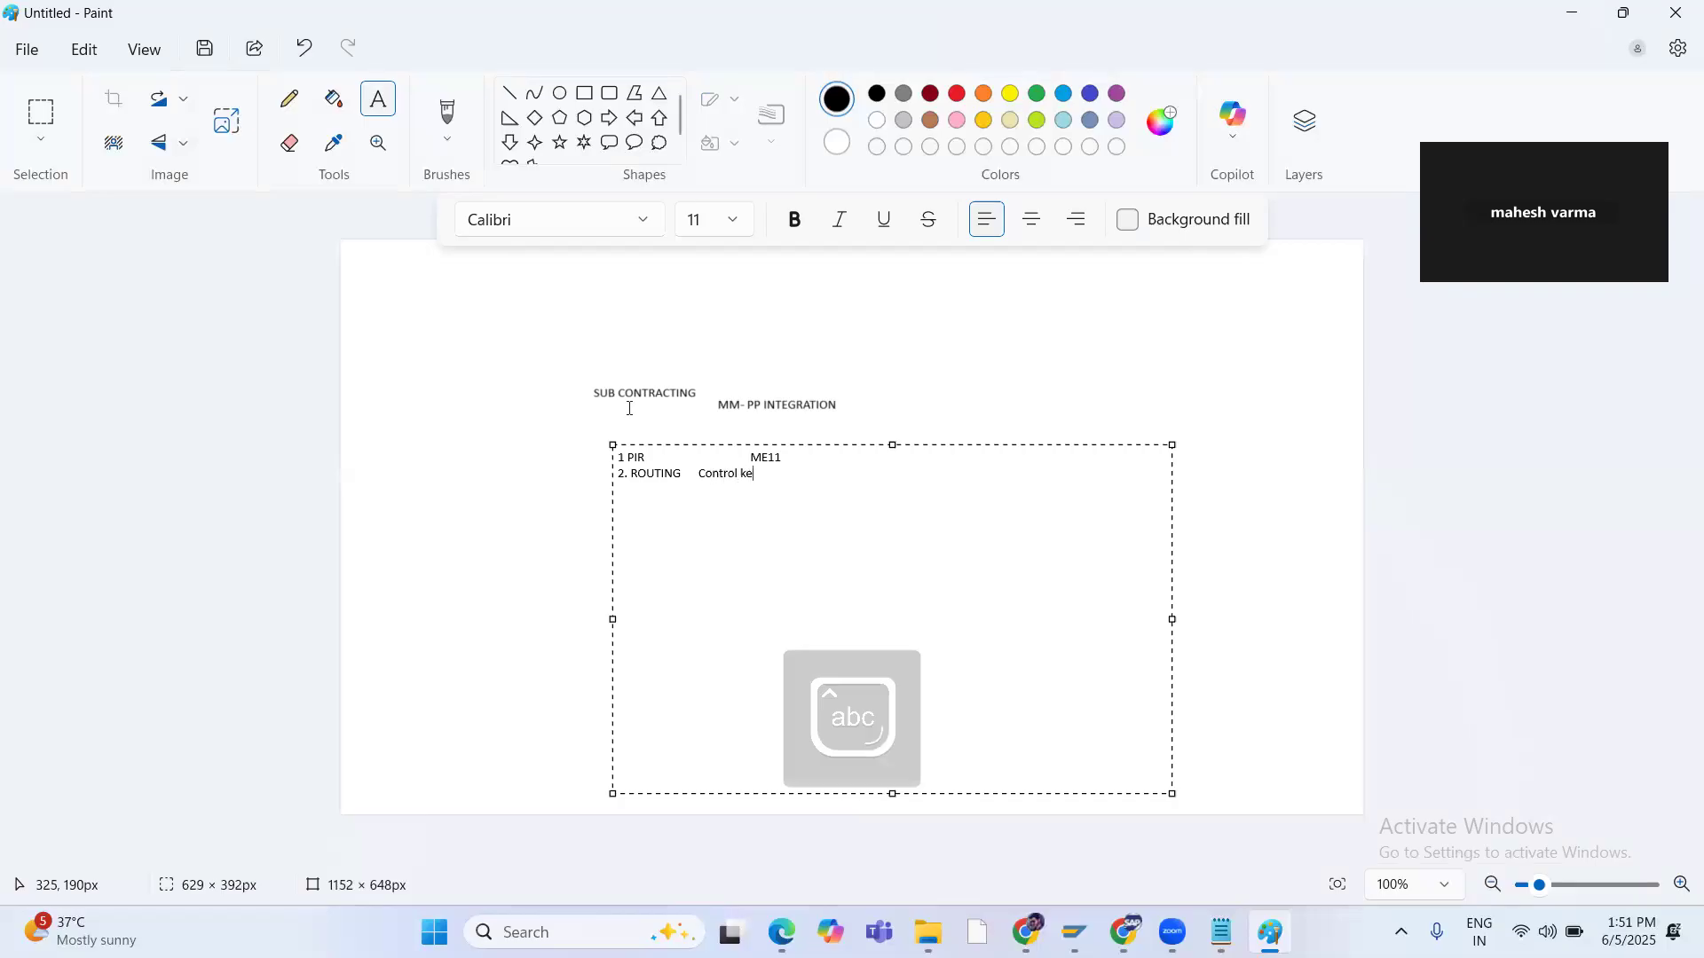
pyautogui.write('y this o')
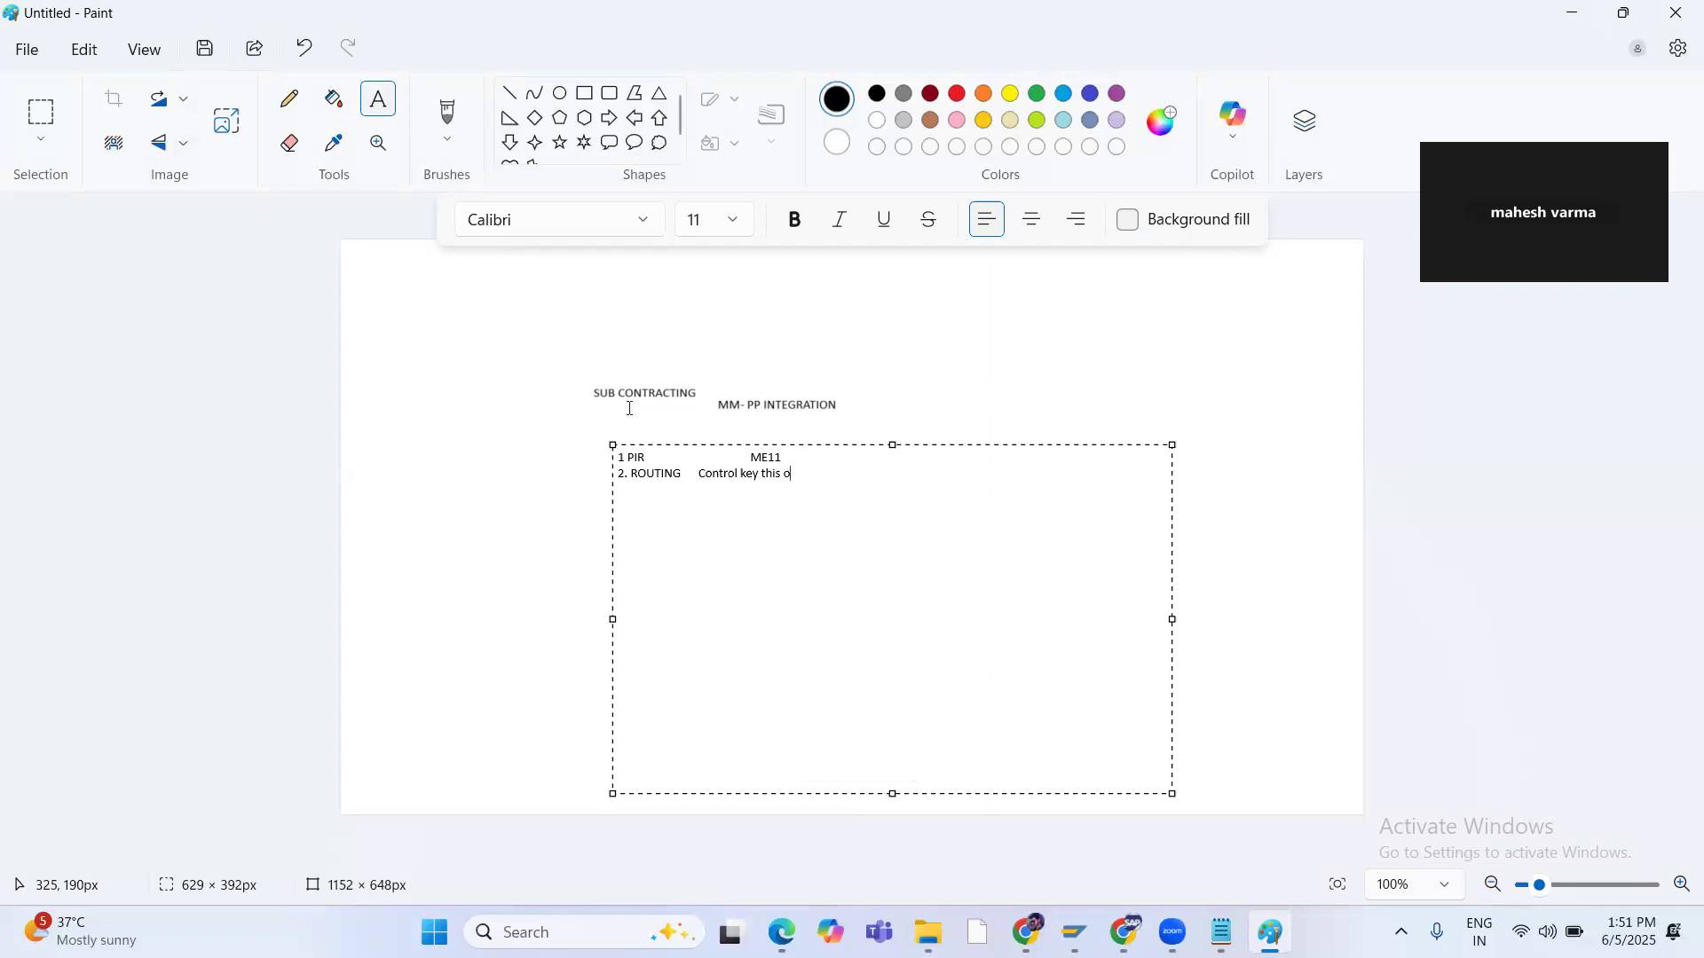
pyautogui.write('pertaion is a ')
pyautogui.write('exte')
pyautogui.write('r')
pyautogui.write('nal')
pyautogui.write('3.')
pyautogui.write(' com')
pyautogui.press('BackSpace')
pyautogui.press('BackSpace')
pyautogui.write('omponent assignment')
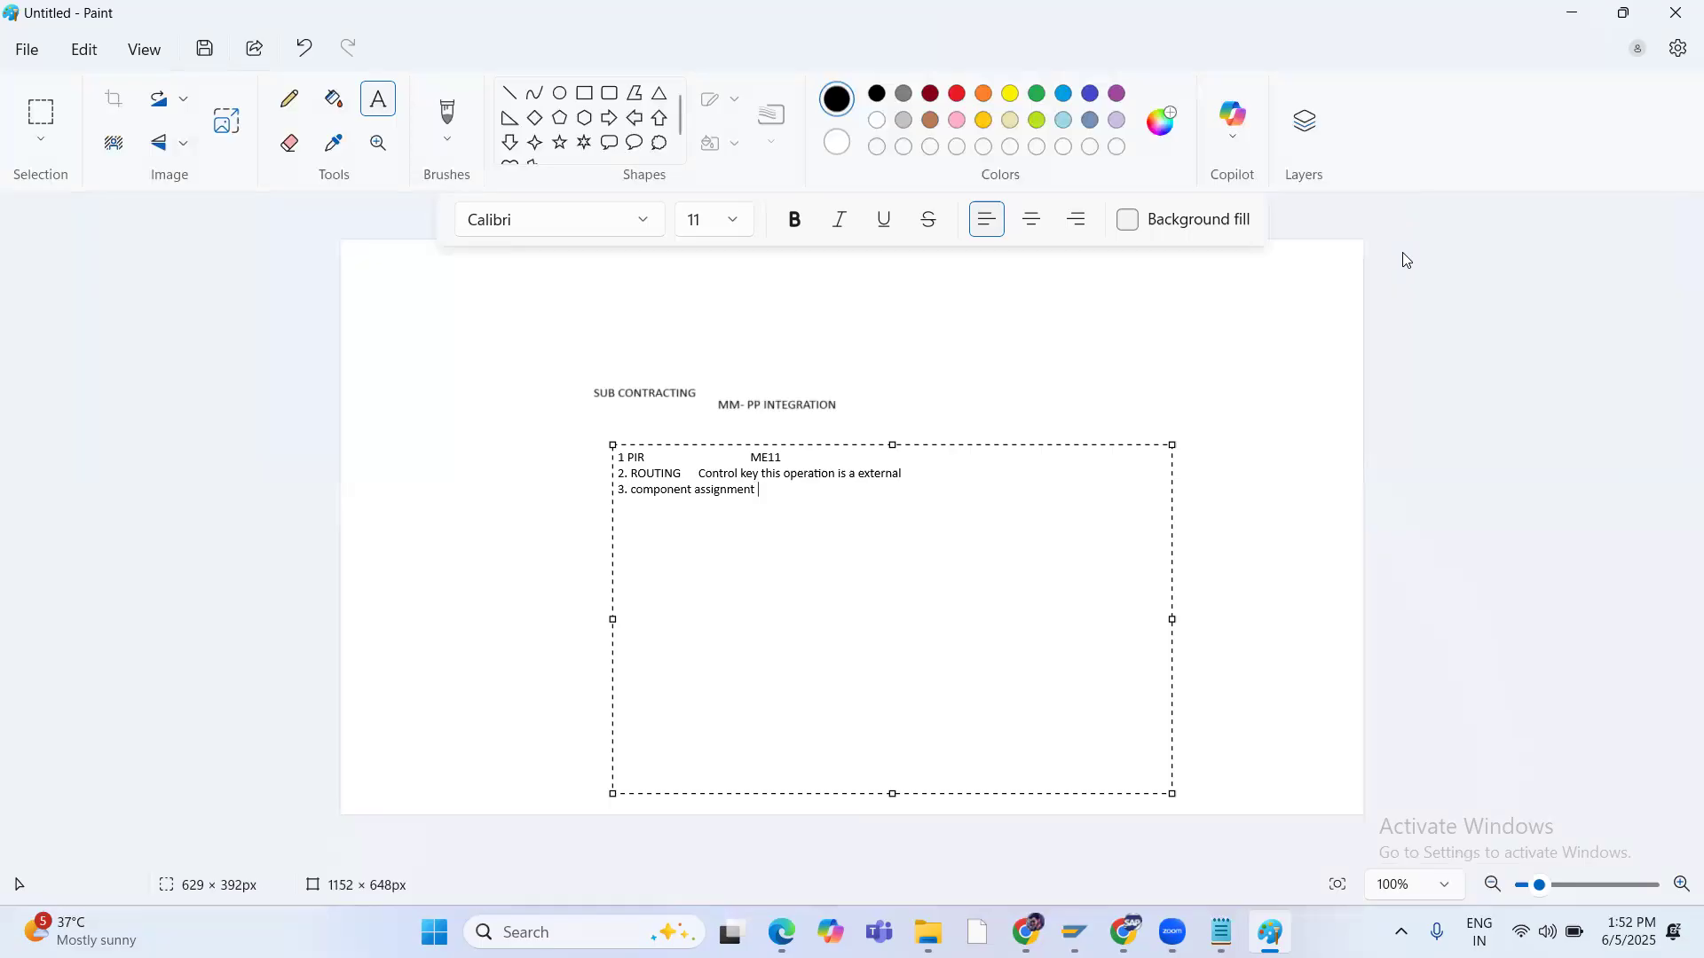
# Check the ME21N TCODE notes in Notepad, then commit the Paint notes list to the canvas
pyautogui.click(426, 924)
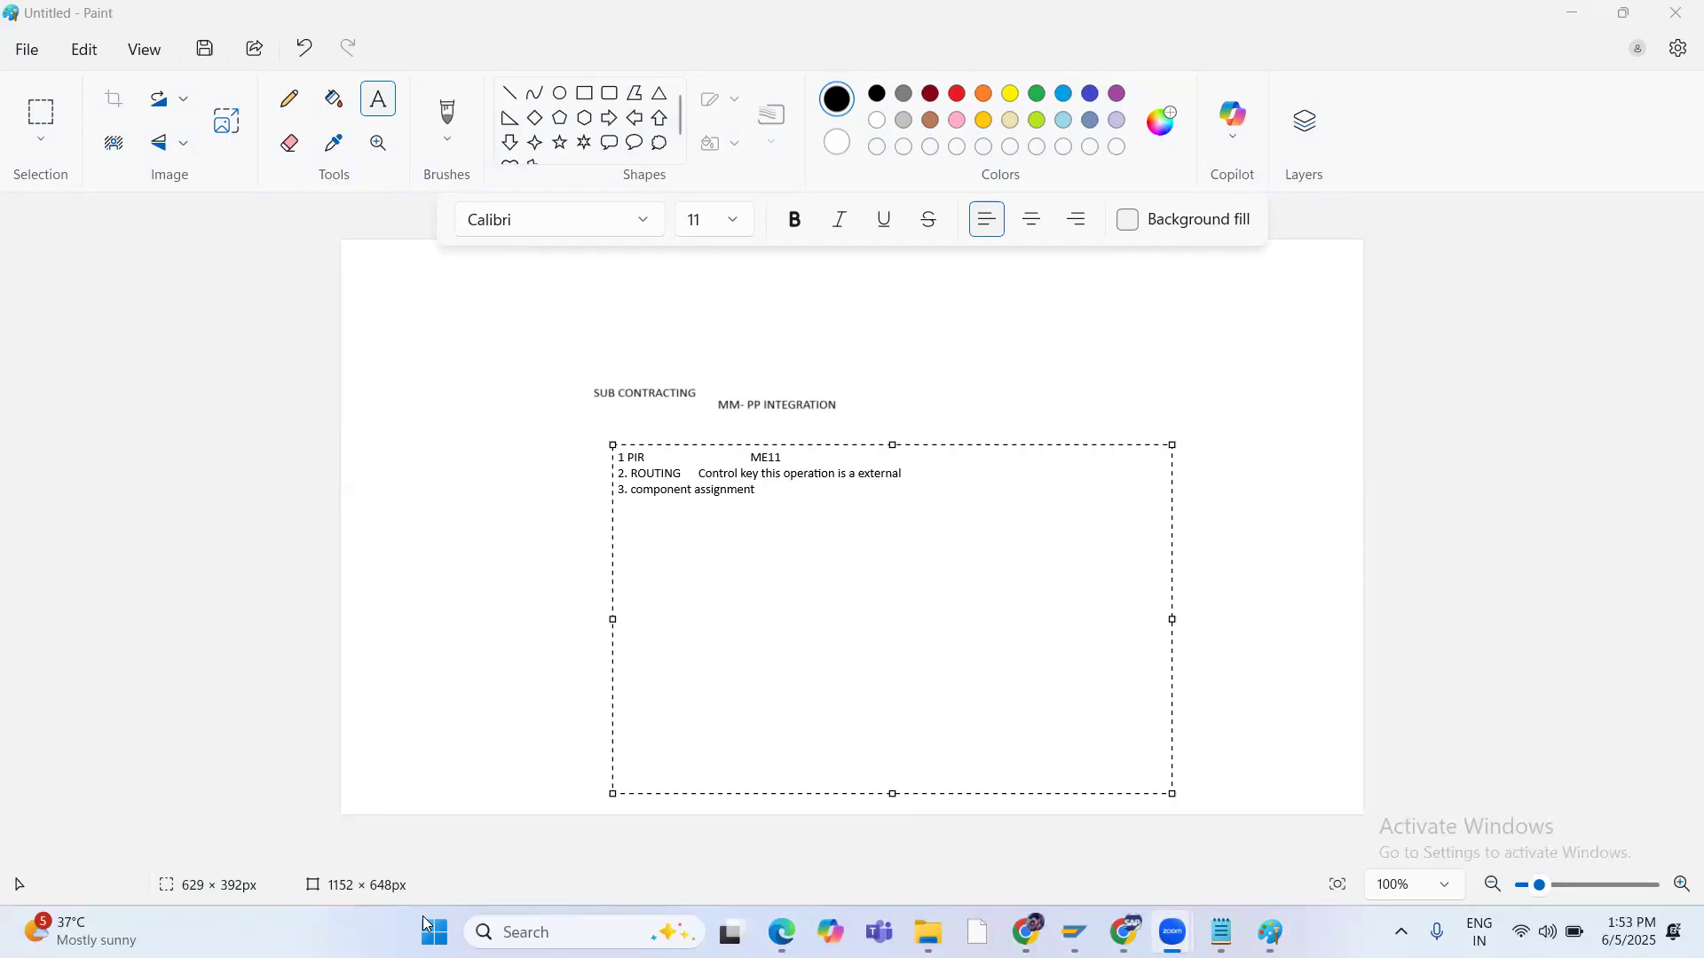
pyautogui.moveTo(1223, 931)
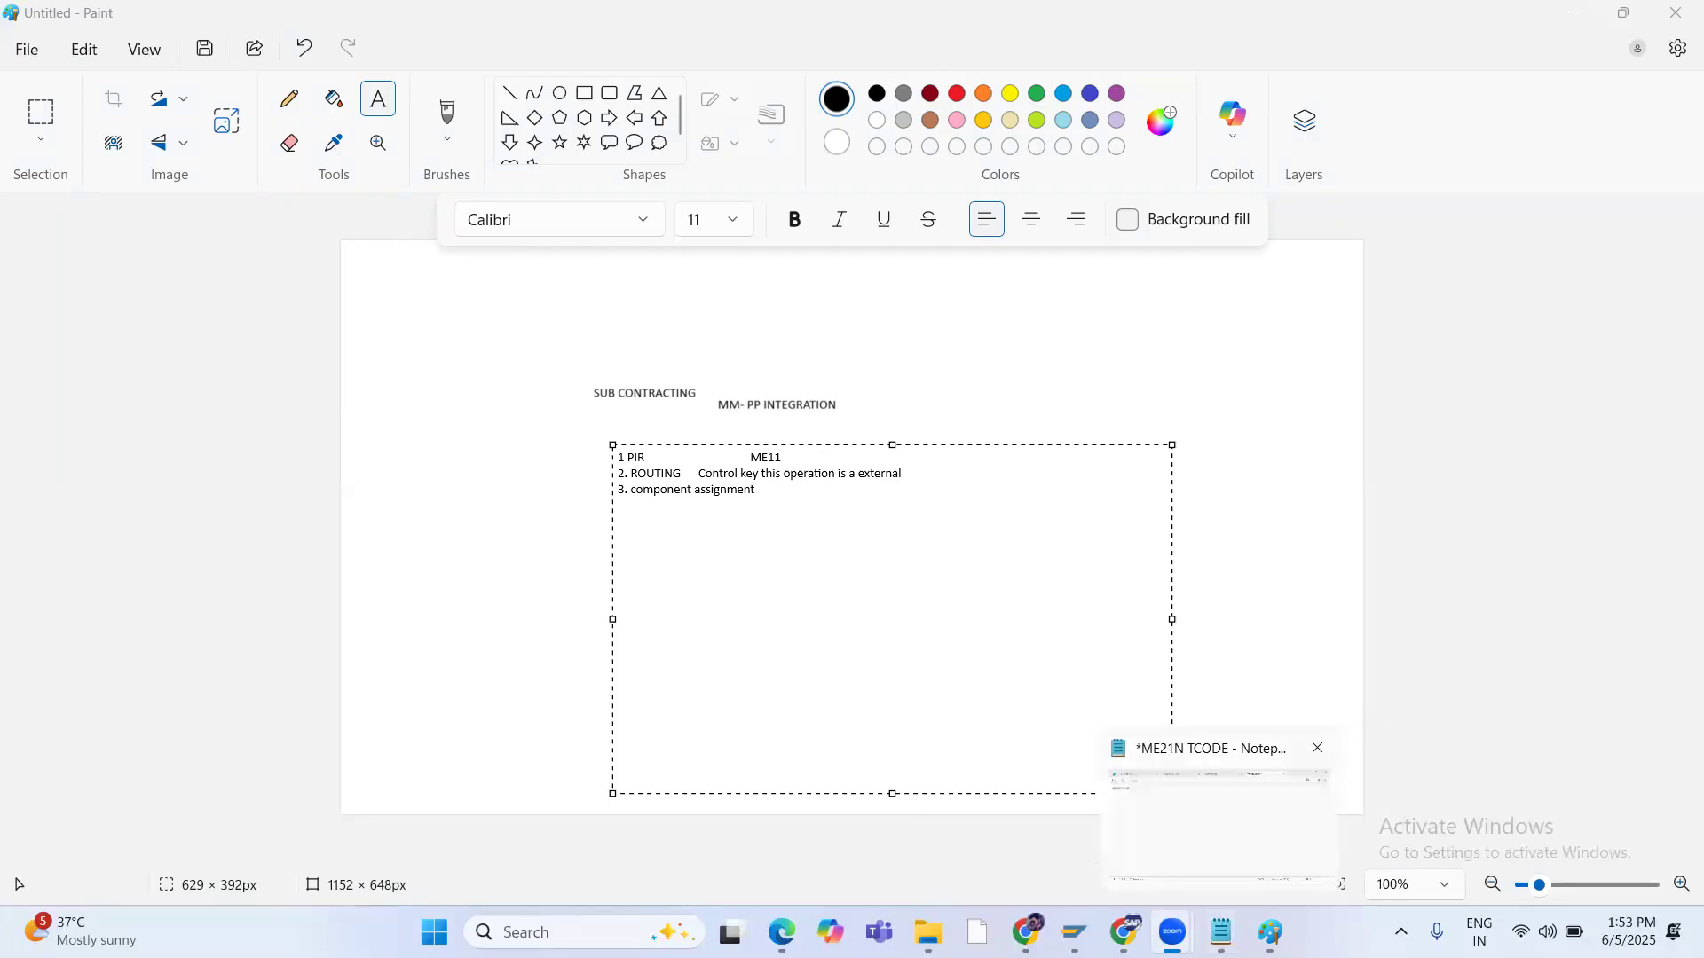
pyautogui.click(1217, 826)
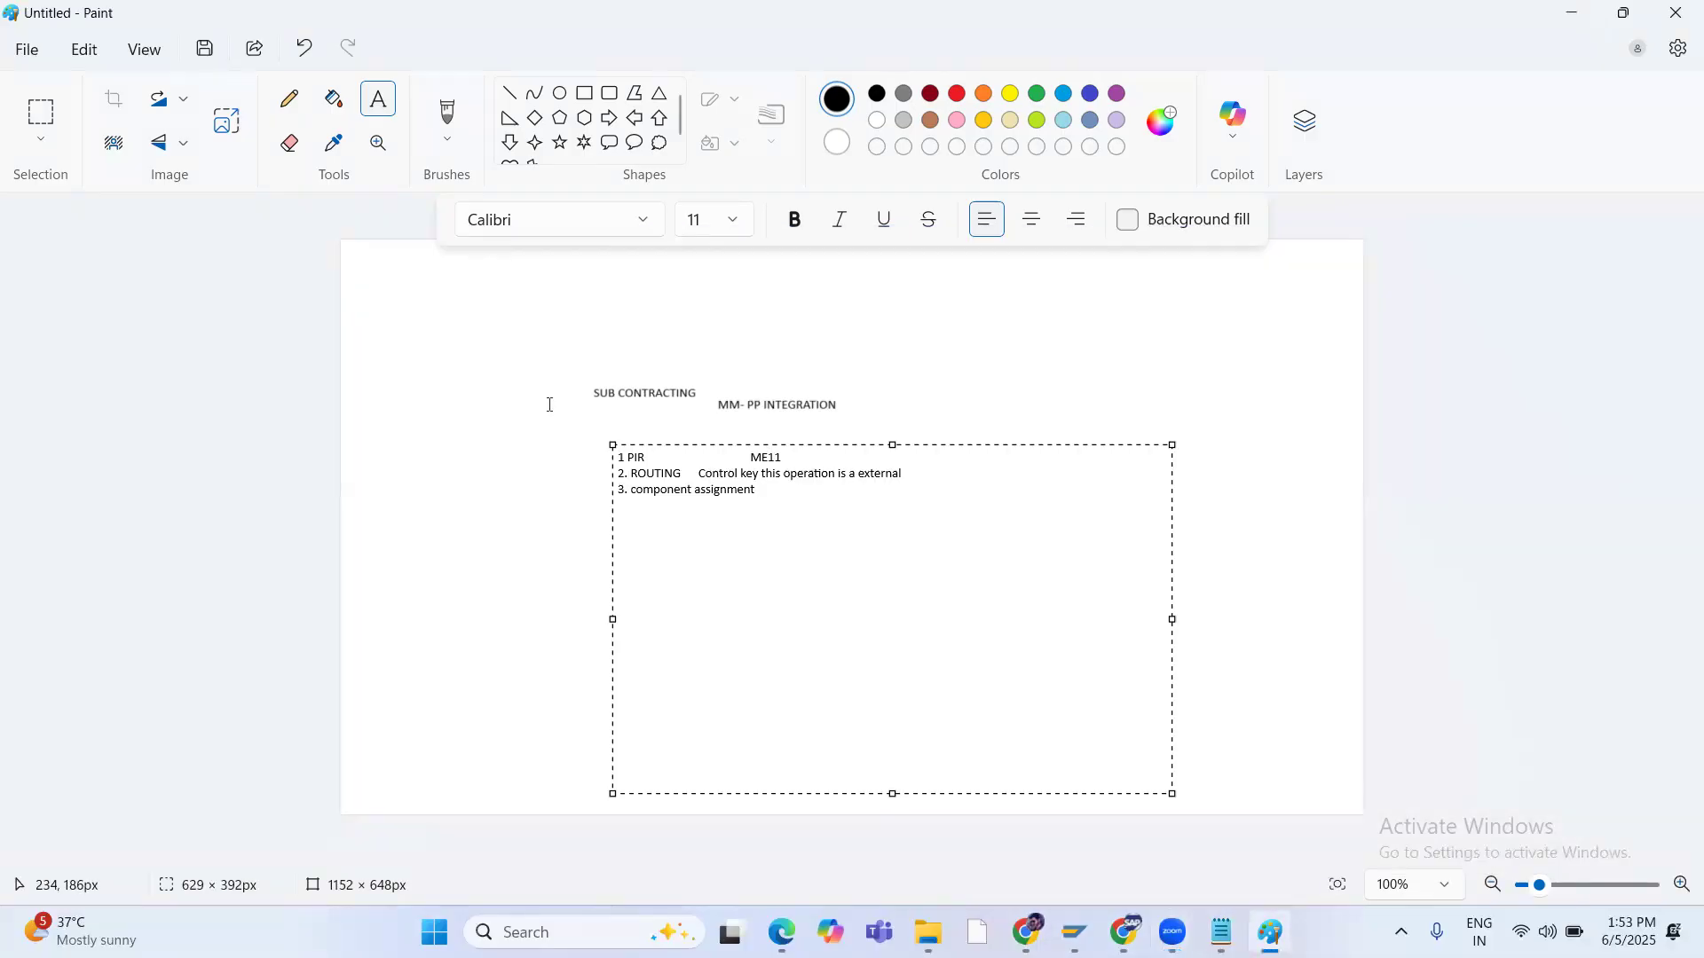
pyautogui.click(761, 513)
pyautogui.click(529, 490)
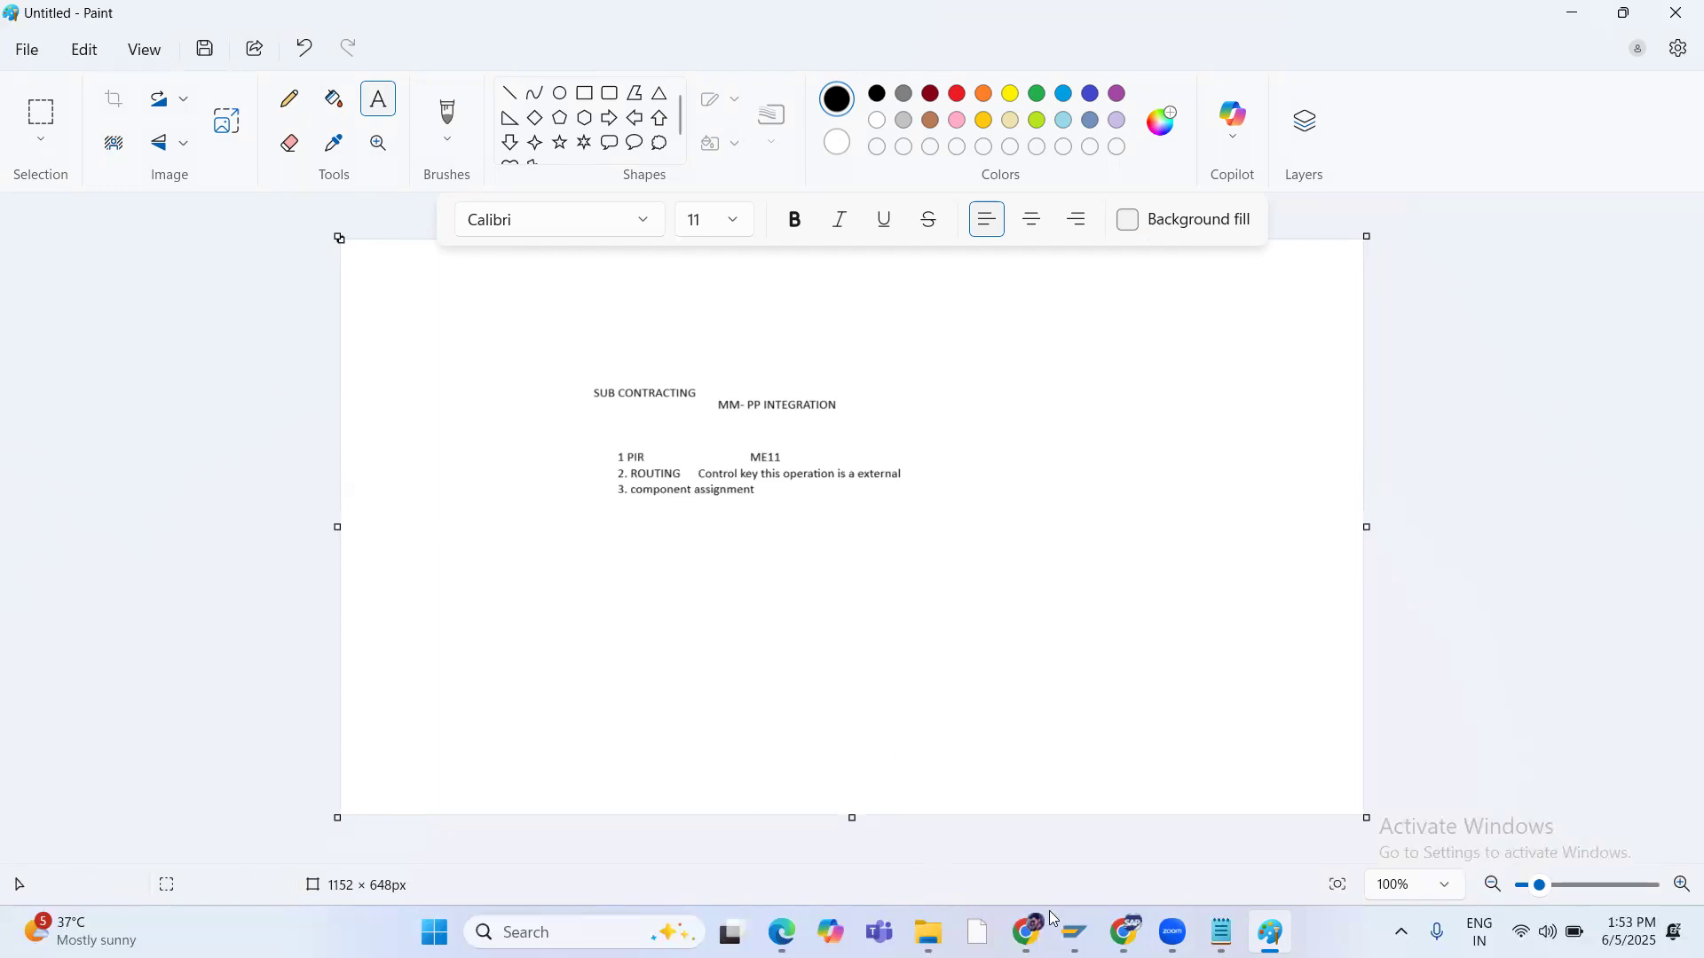
# Log on to SAP client 800 with the saved user, then run DO02
pyautogui.moveTo(1075, 934)
pyautogui.click(1092, 871)
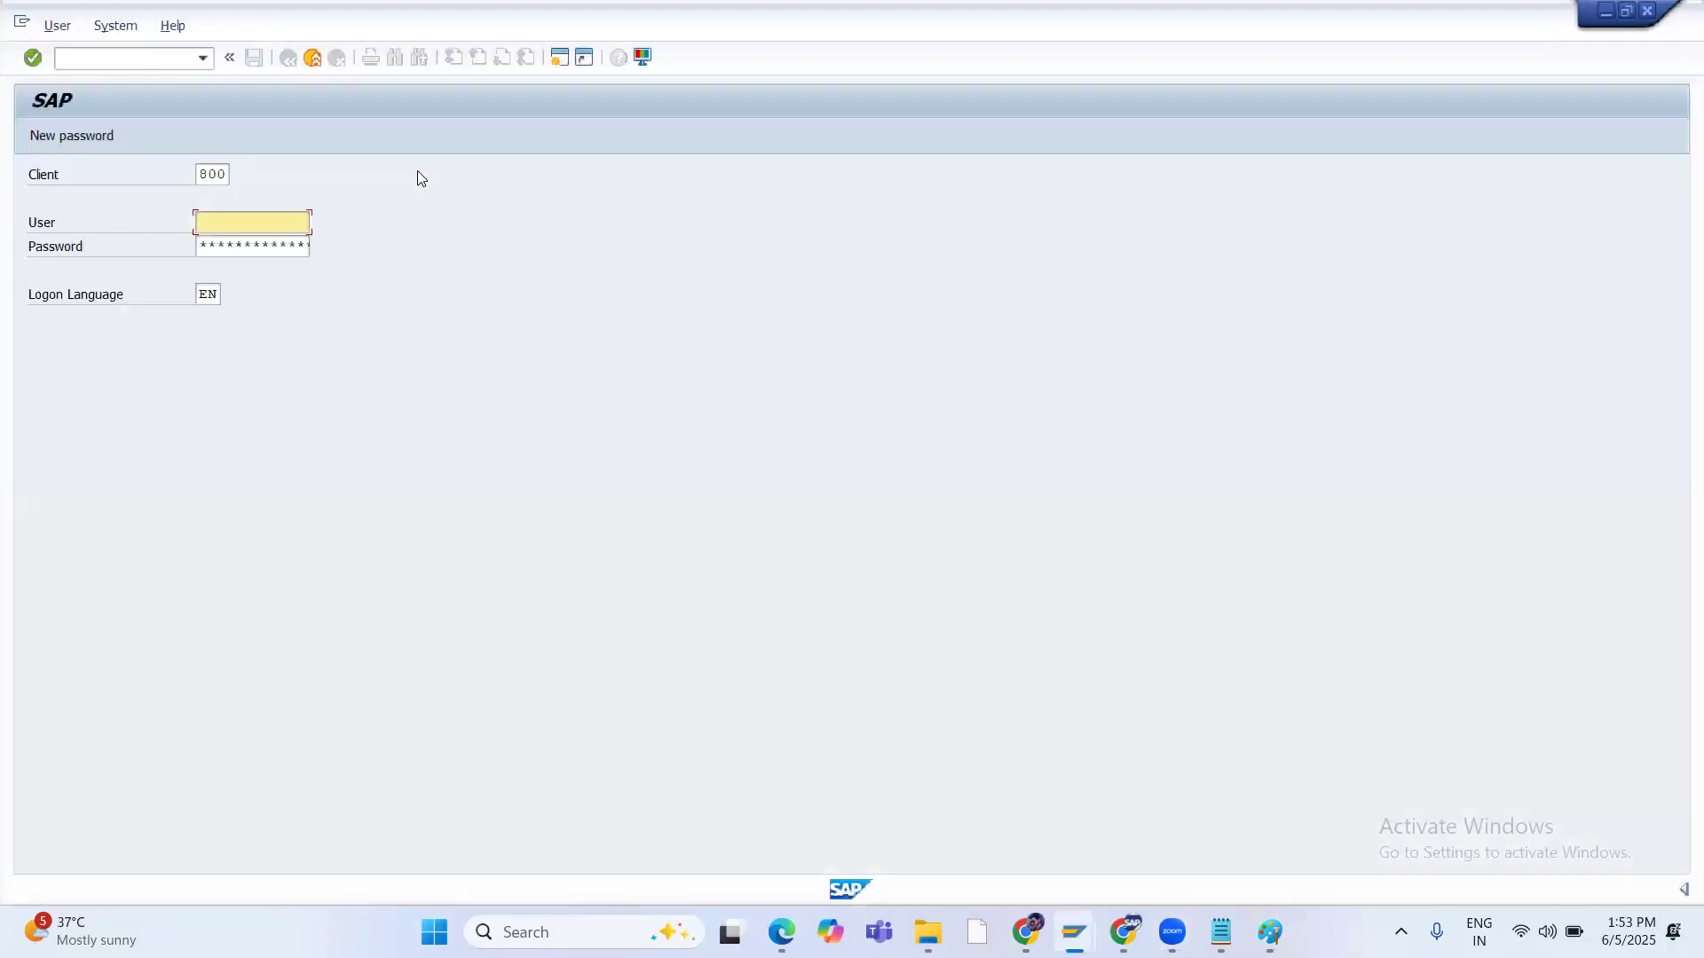
pyautogui.click(302, 215)
pyautogui.press('Down')
pyautogui.press('Down')
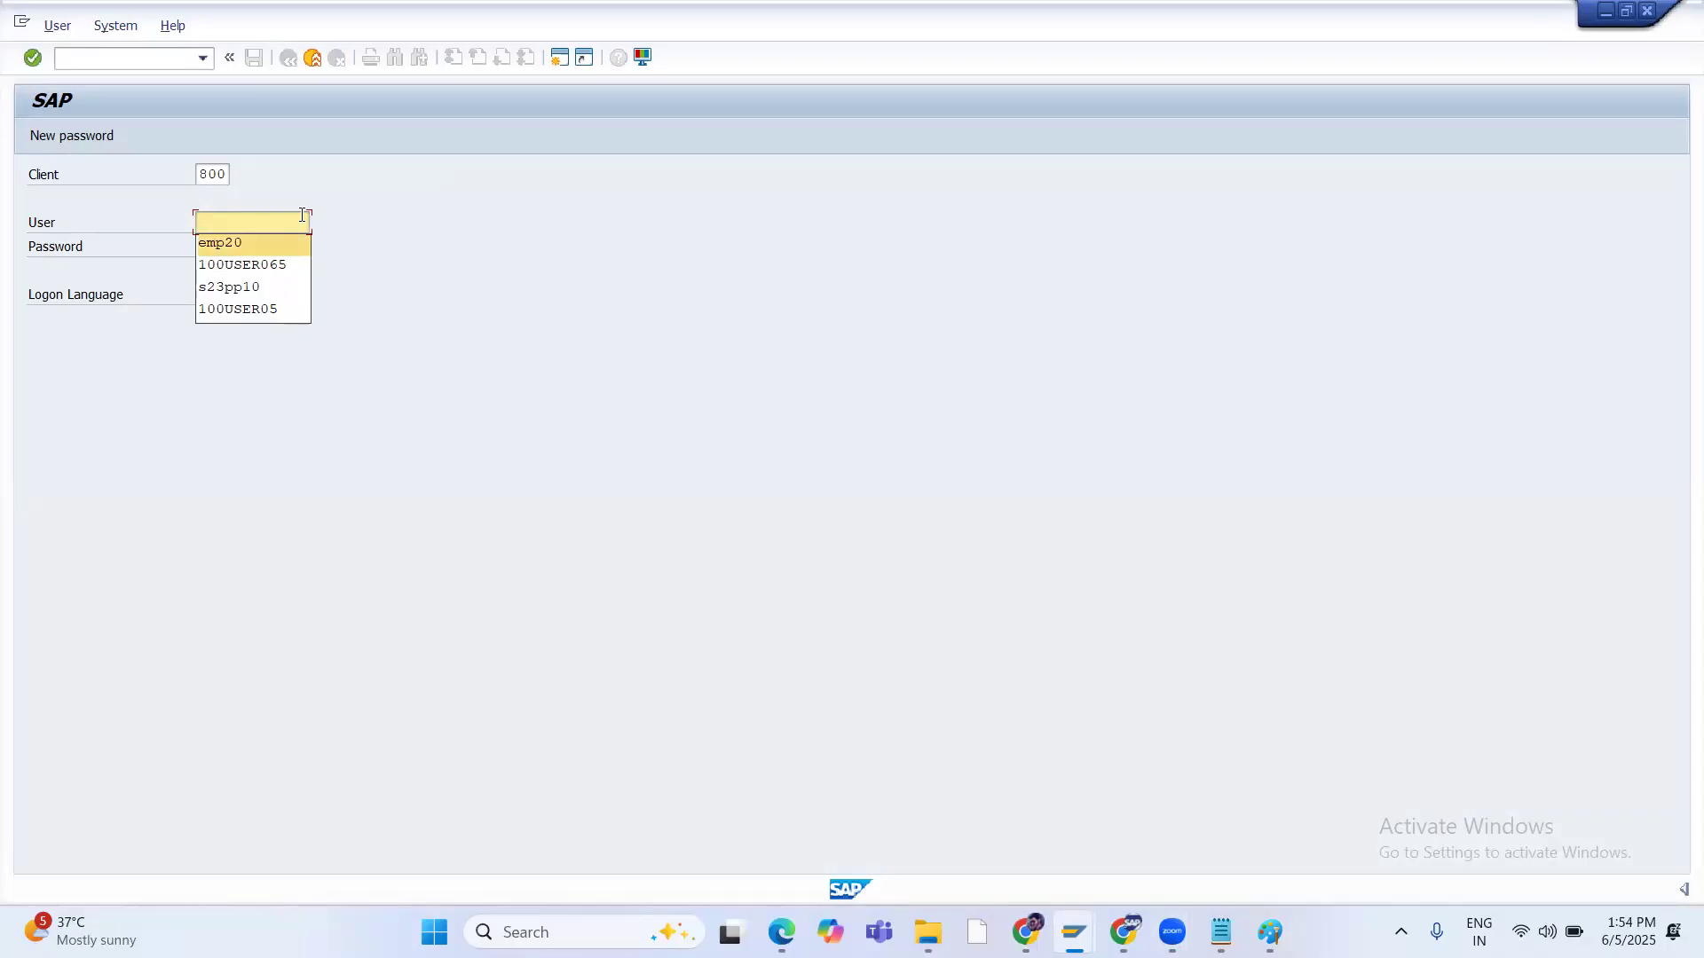
pyautogui.press('Return')
pyautogui.press('Tab')
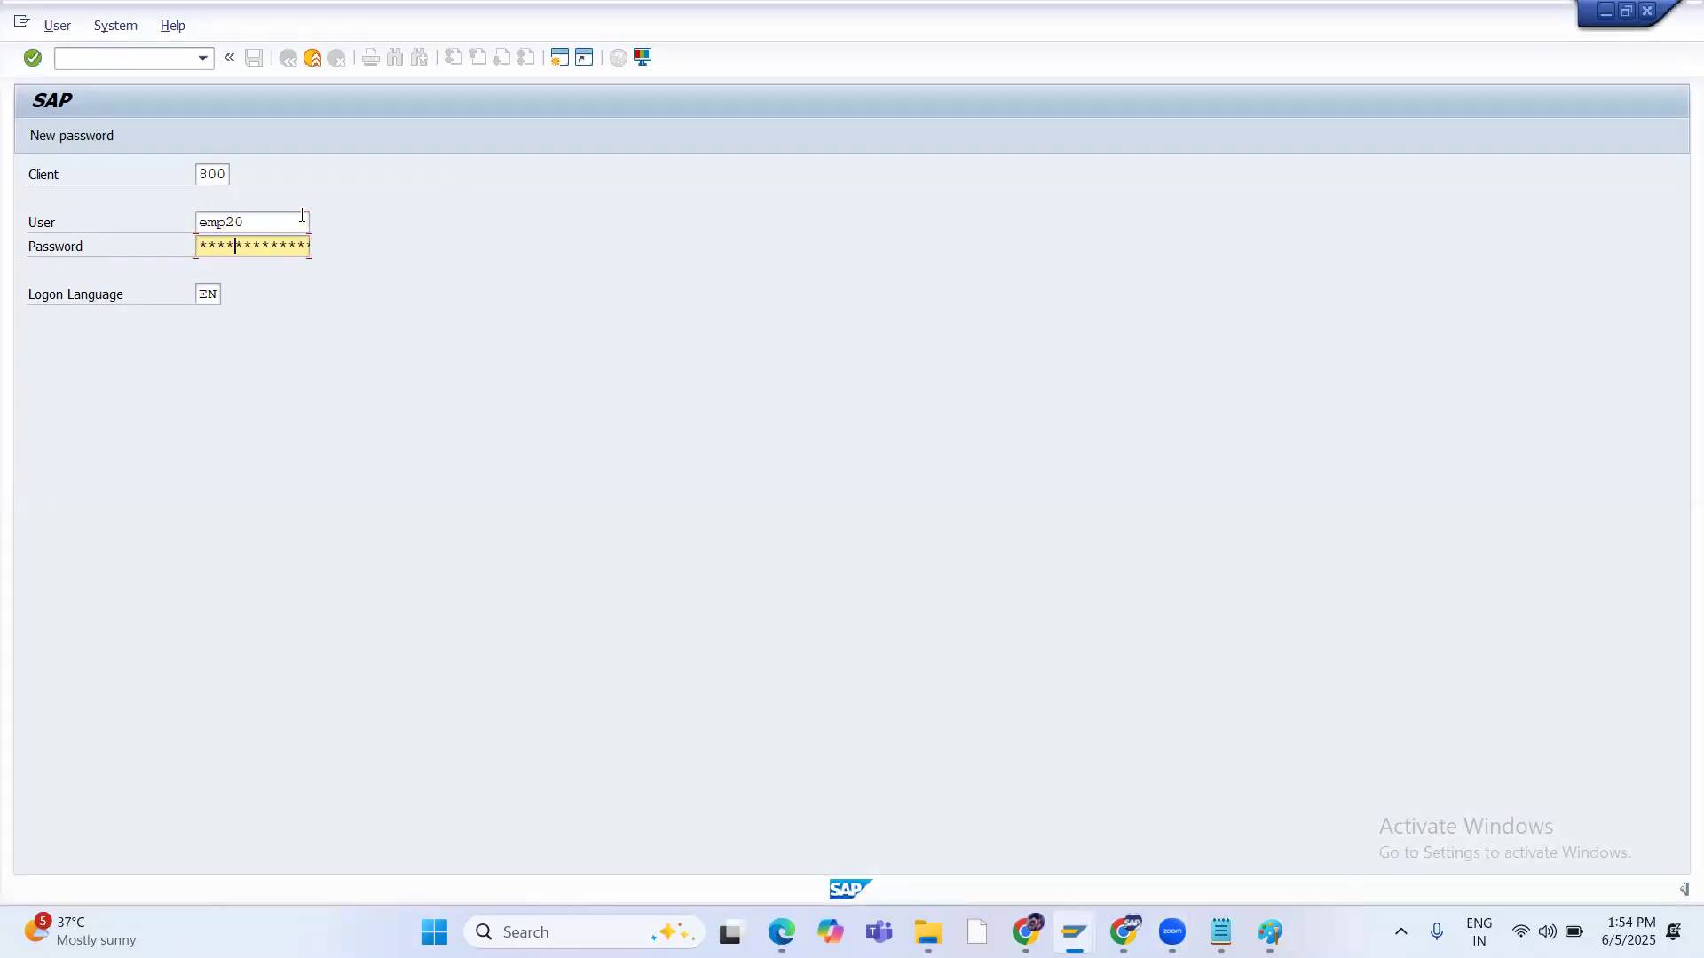
pyautogui.press('Return')
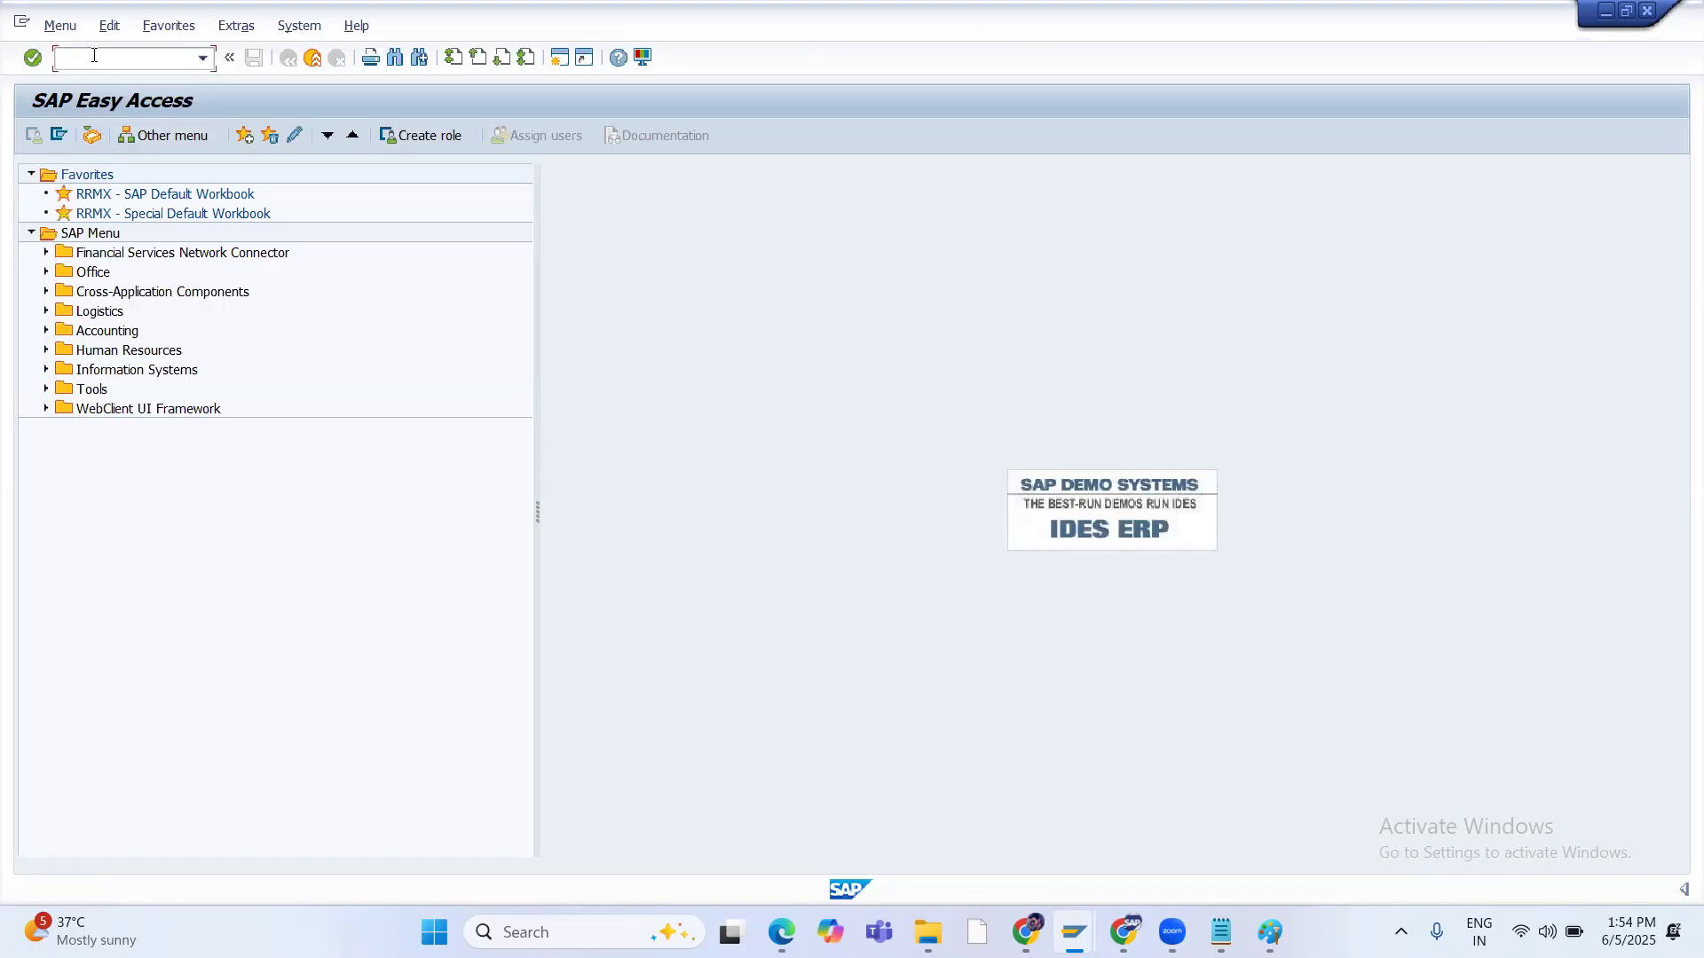
pyautogui.write('d')
pyautogui.write('o02')
pyautogui.press('Return')
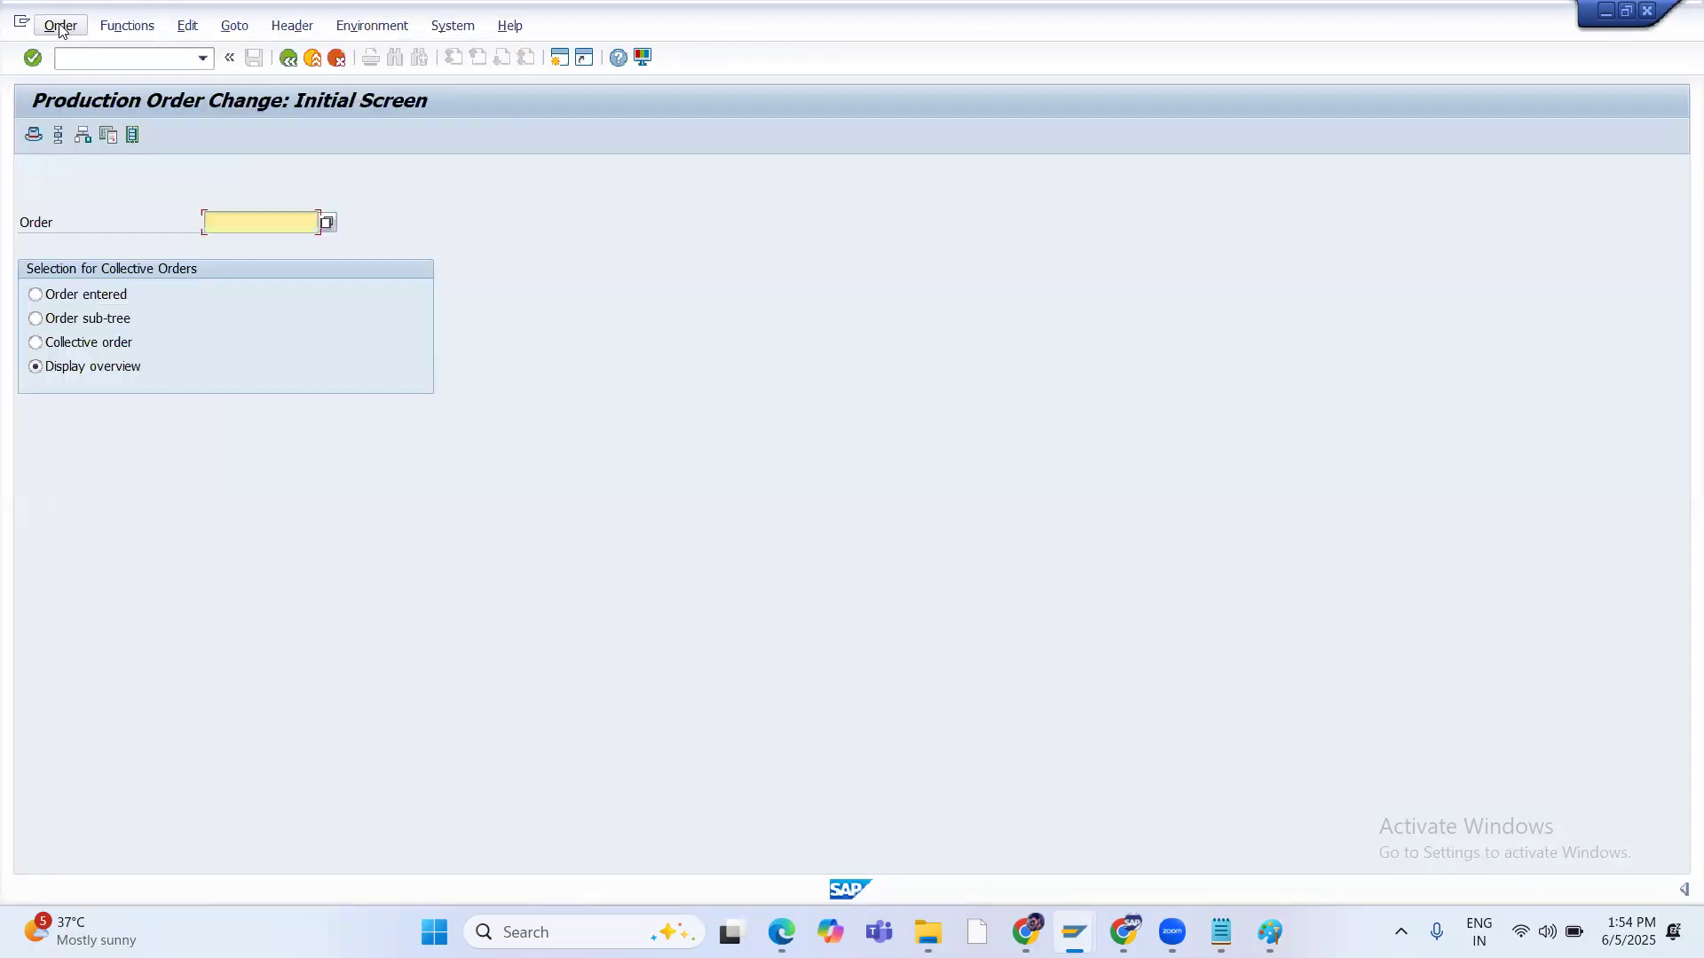
# Display the BOM in CS03 for material 50065272, plant 1100, BOM usage 1
pyautogui.click(60, 57)
pyautogui.write('/')
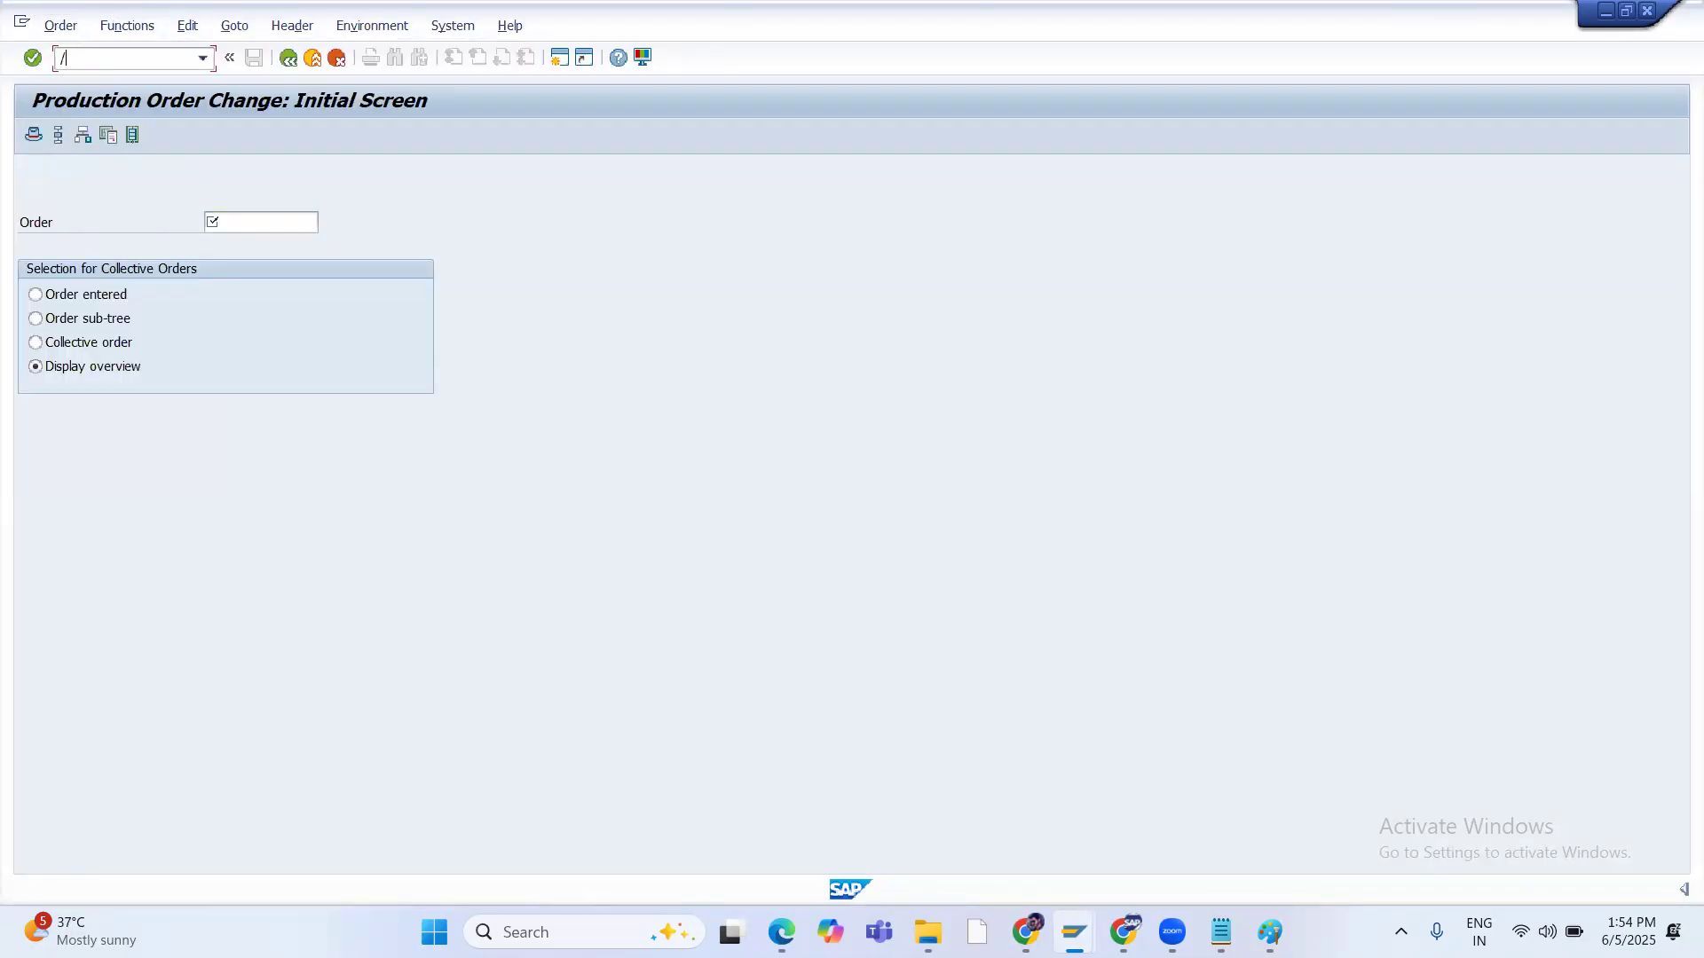
pyautogui.write('ncs03')
pyautogui.press('Return')
pyautogui.press('BackSpace')
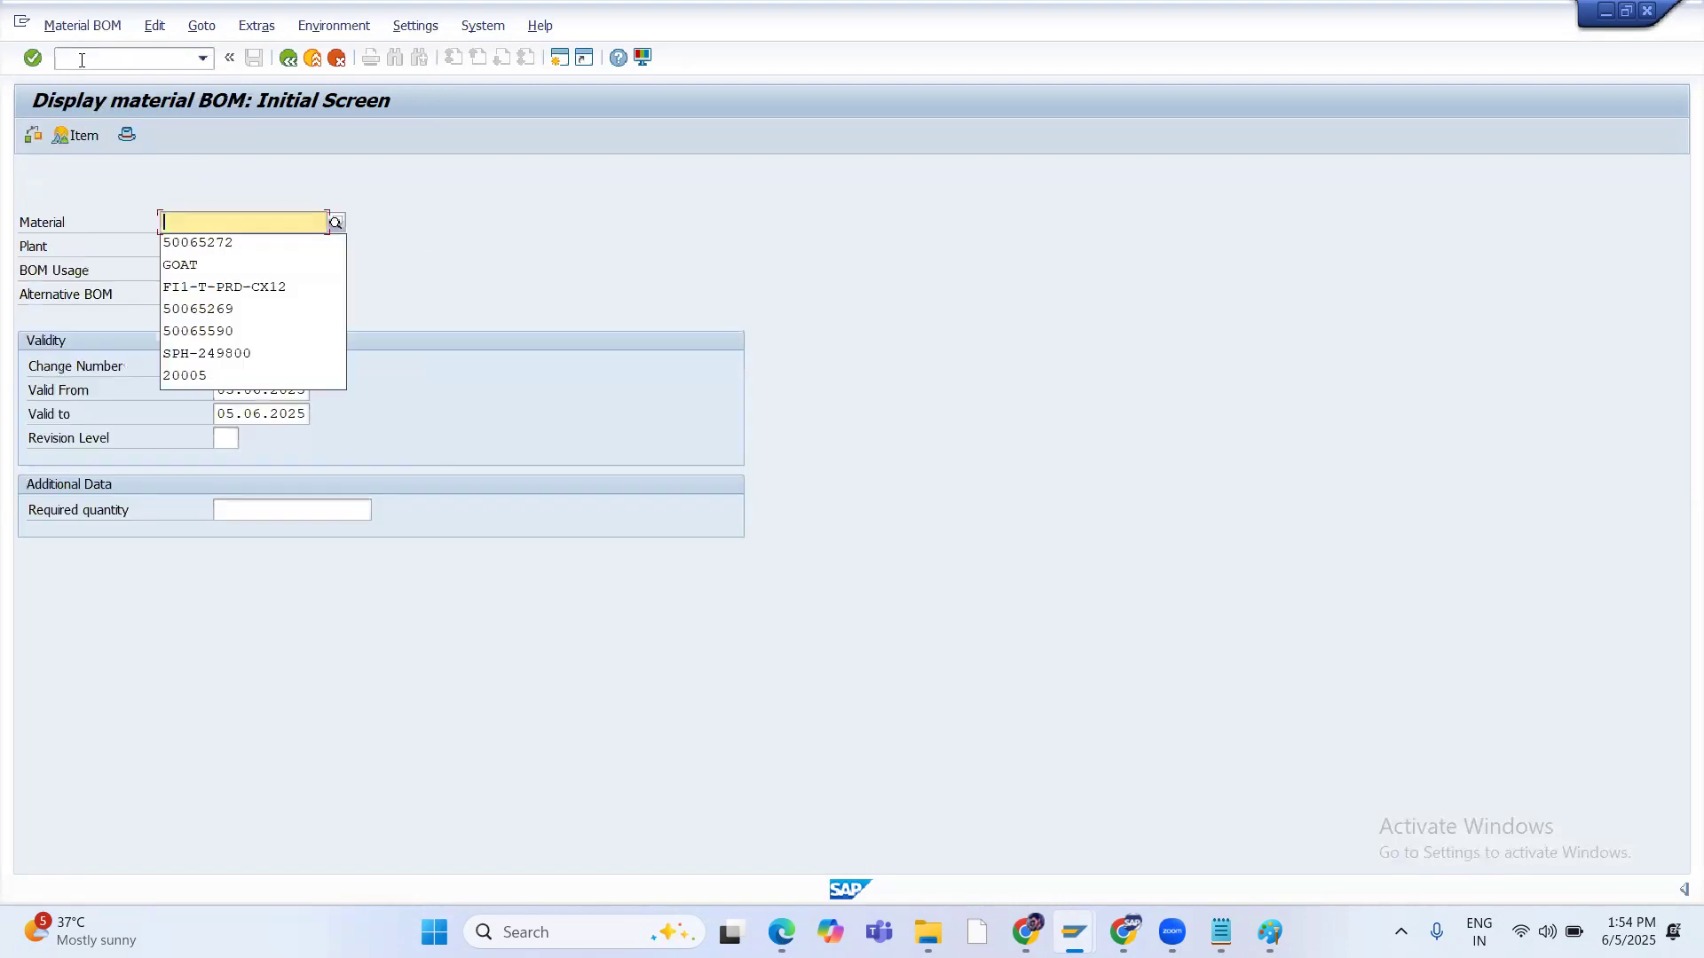
pyautogui.press('Down')
pyautogui.press('Return')
pyautogui.press('Tab')
pyautogui.write('1100')
pyautogui.press('Tab')
pyautogui.write('1')
pyautogui.press('Return')
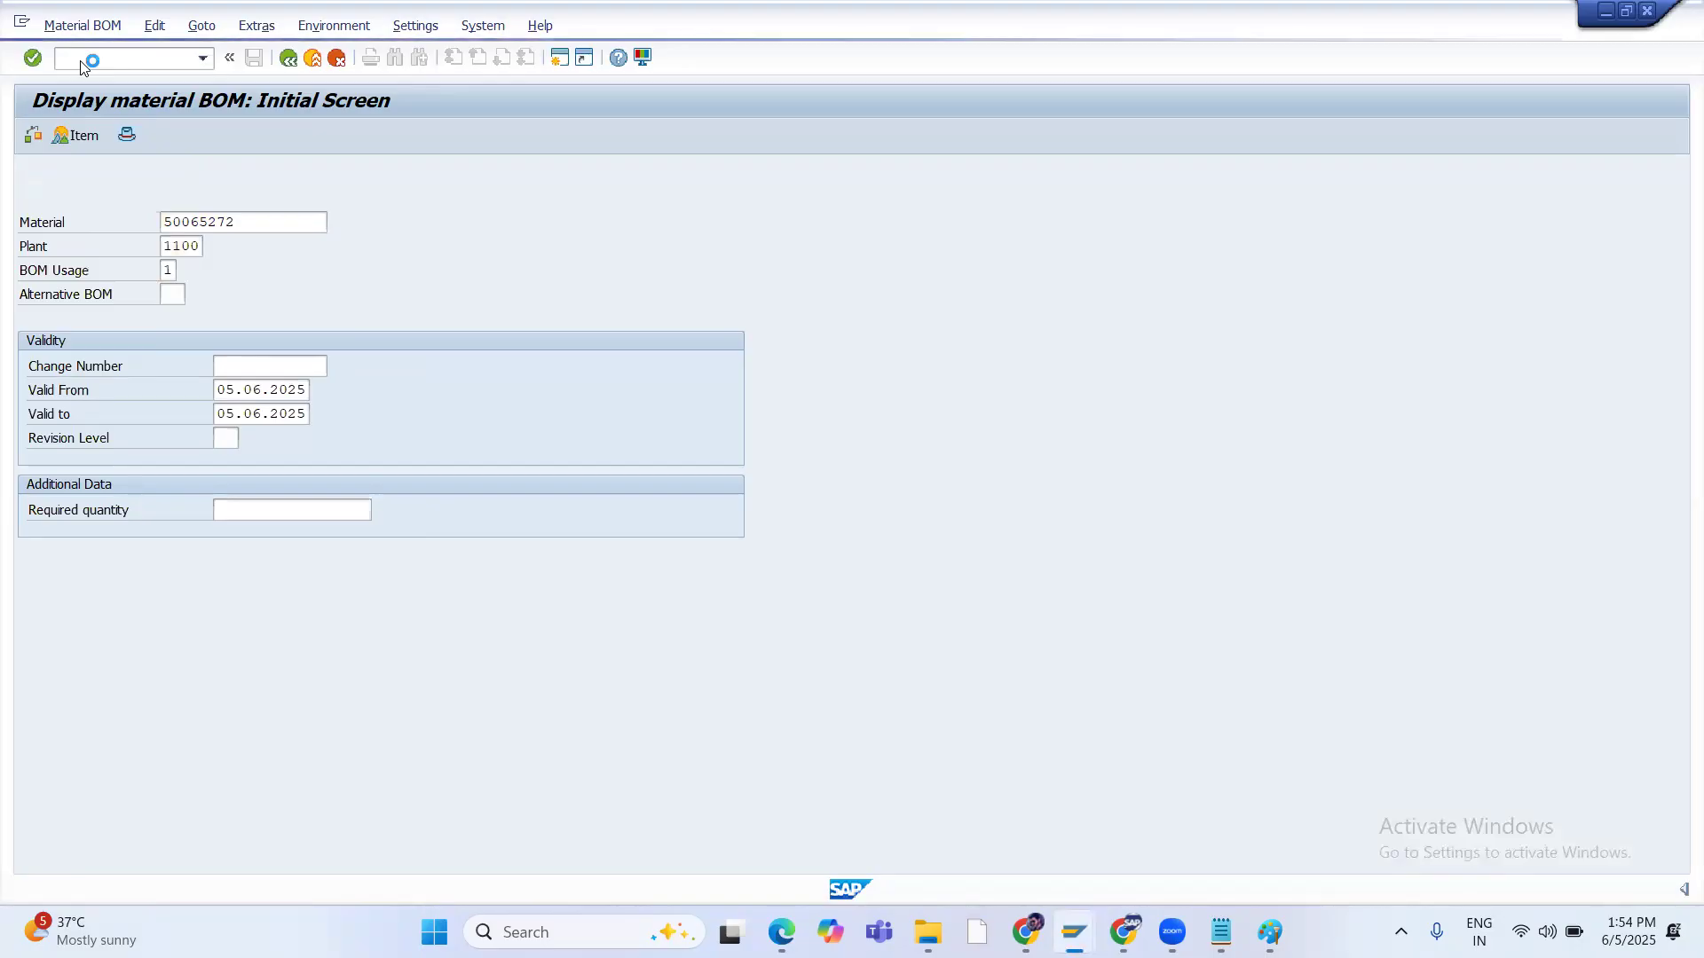
# Highlight material Meat (50065272) and its components GOAT and ROHGOAT
pyautogui.moveTo(362, 175); pyautogui.dragTo(328, 186)
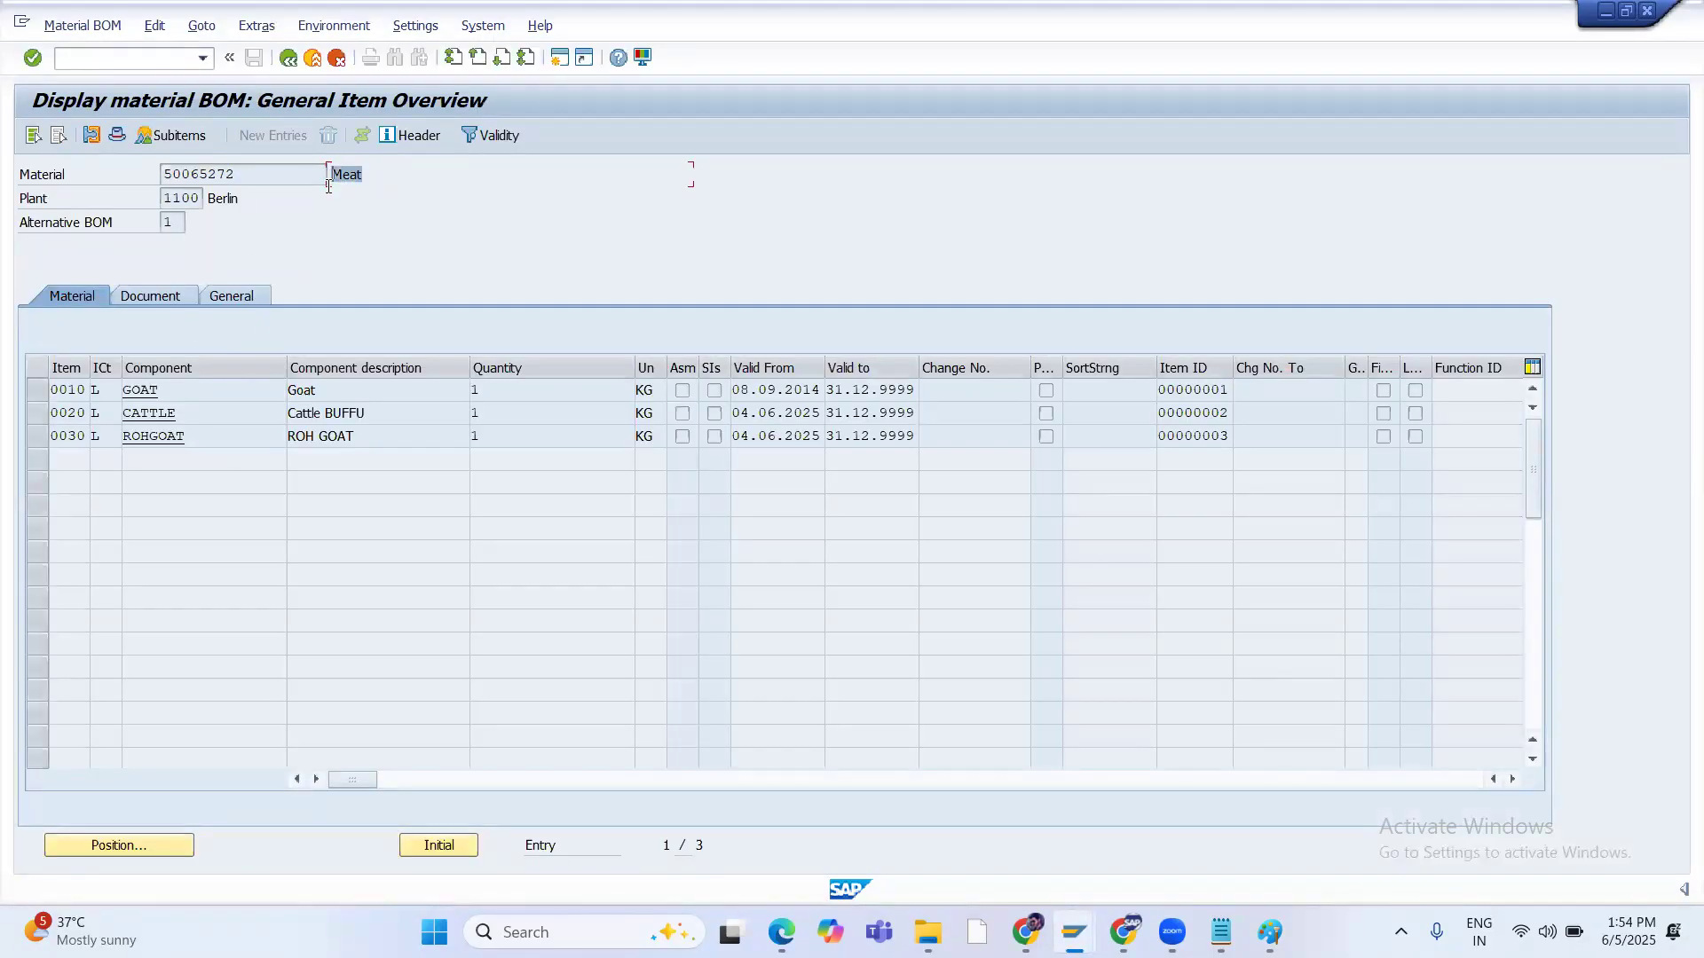
pyautogui.moveTo(165, 390); pyautogui.dragTo(124, 413)
pyautogui.click(175, 436)
pyautogui.doubleClick(174, 436)
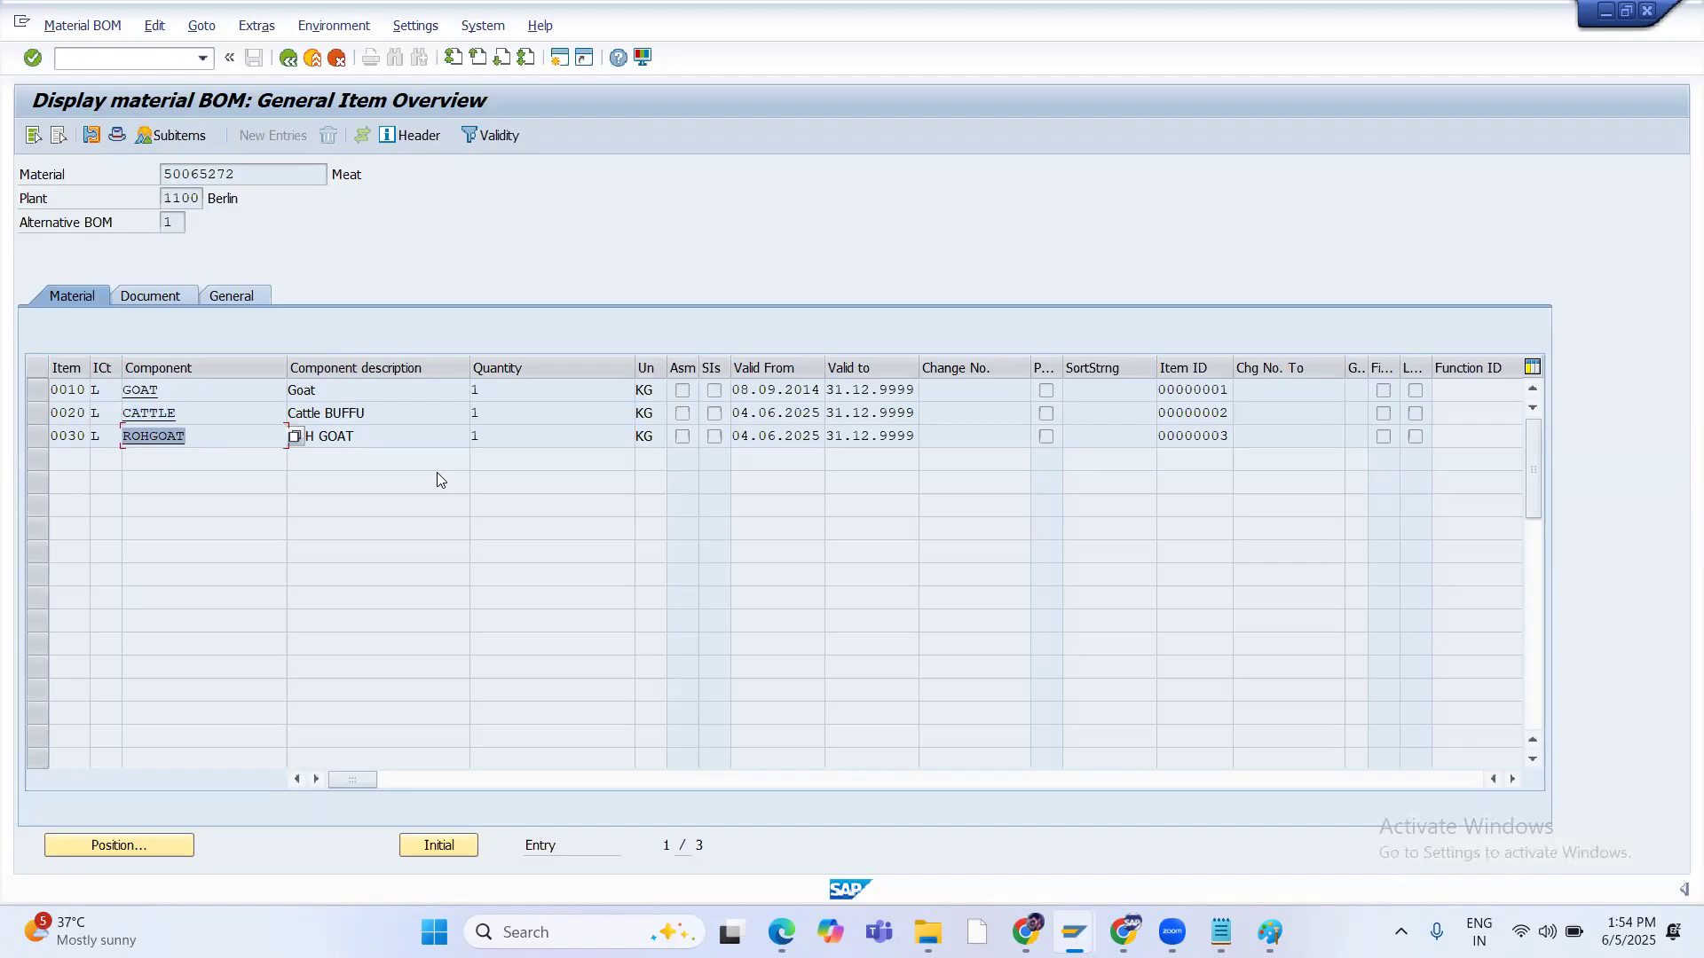
pyautogui.moveTo(243, 175); pyautogui.dragTo(162, 174)
pyautogui.click(320, 216)
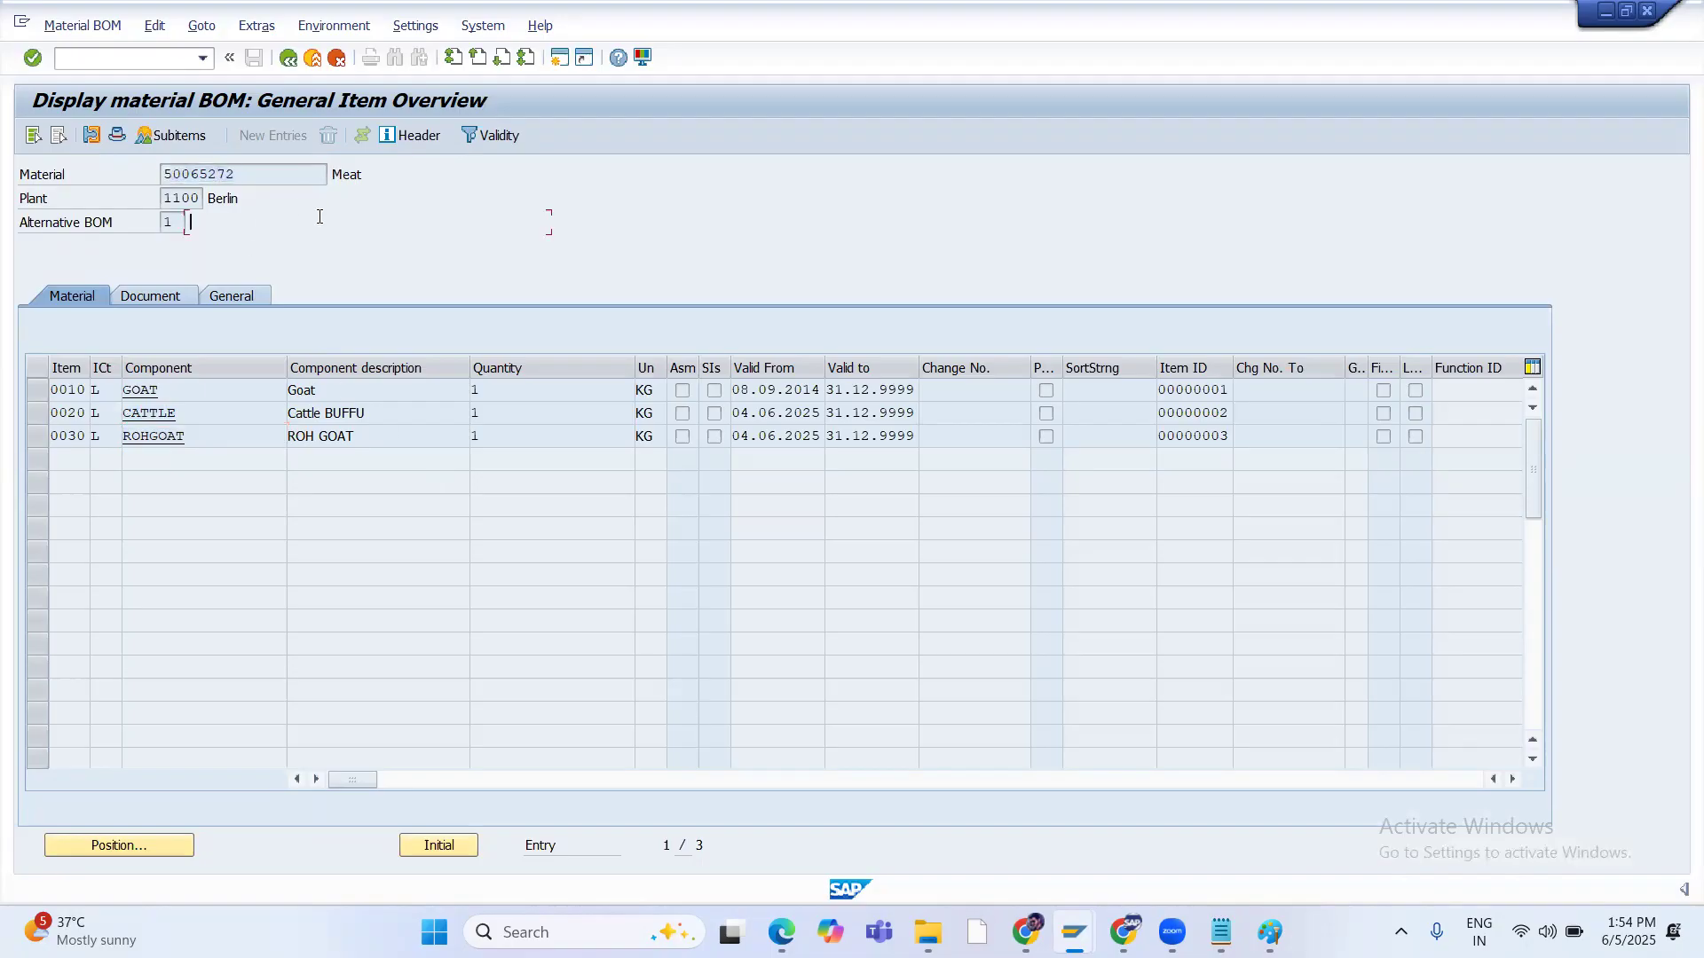
pyautogui.moveTo(238, 174); pyautogui.dragTo(162, 174)
pyautogui.click(133, 57)
pyautogui.write('/nca03')
pyautogui.press('Return')
pyautogui.press('Return')
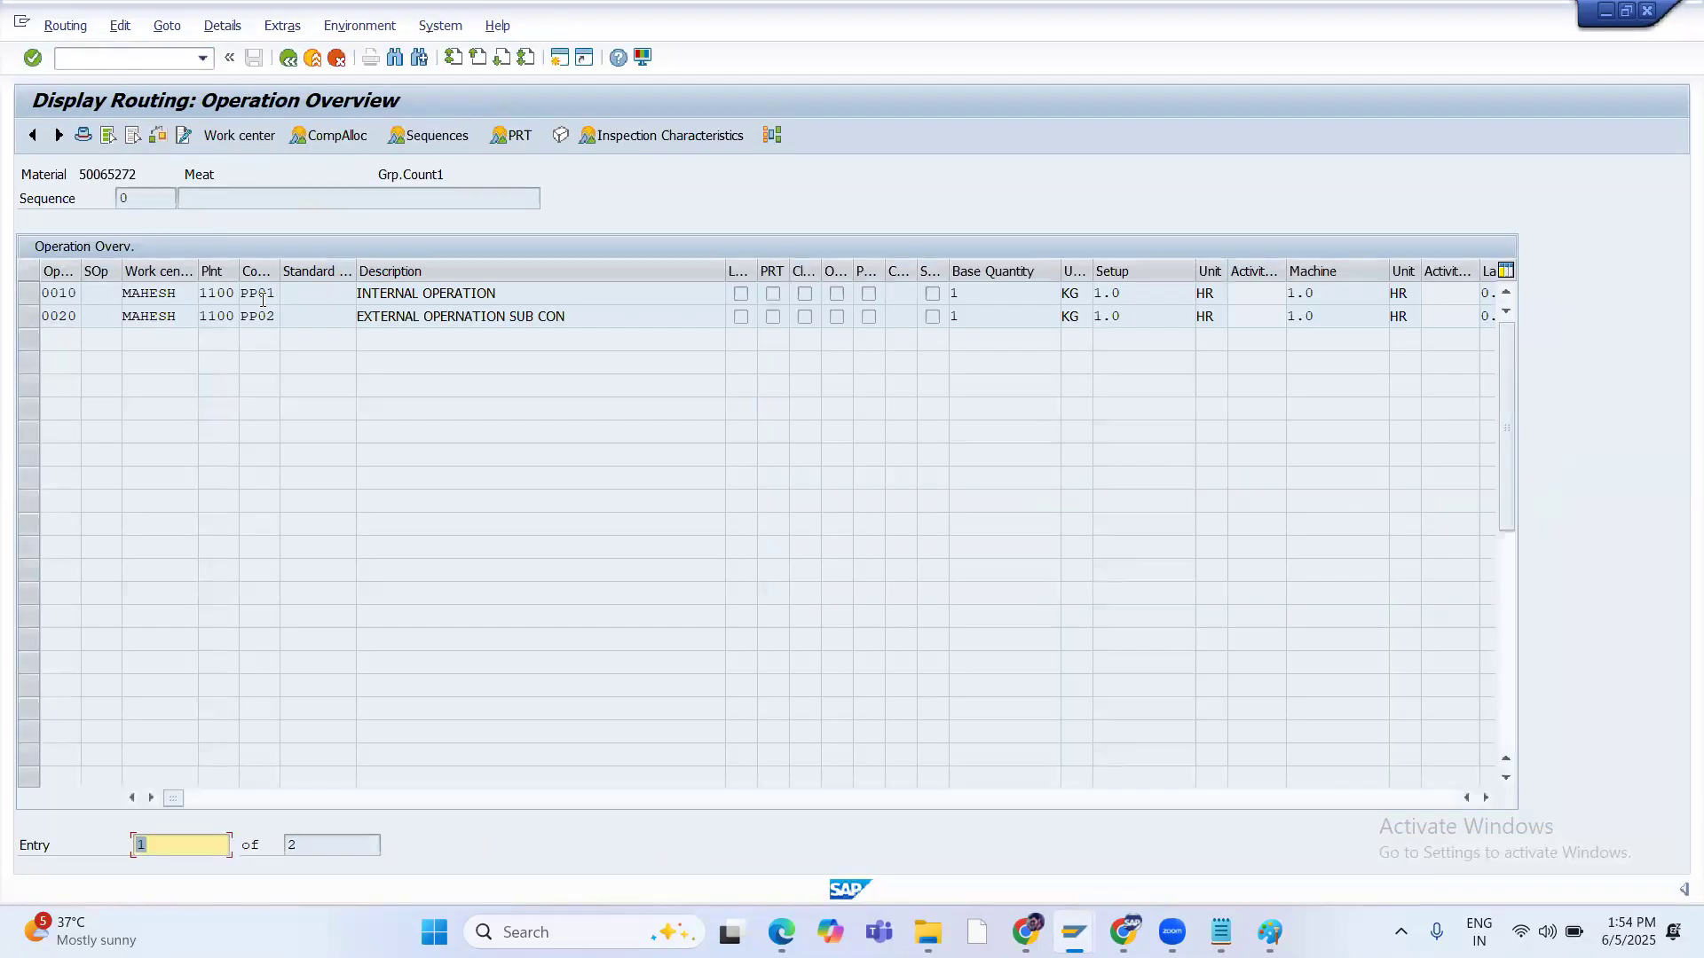
pyautogui.moveTo(501, 293); pyautogui.dragTo(359, 293)
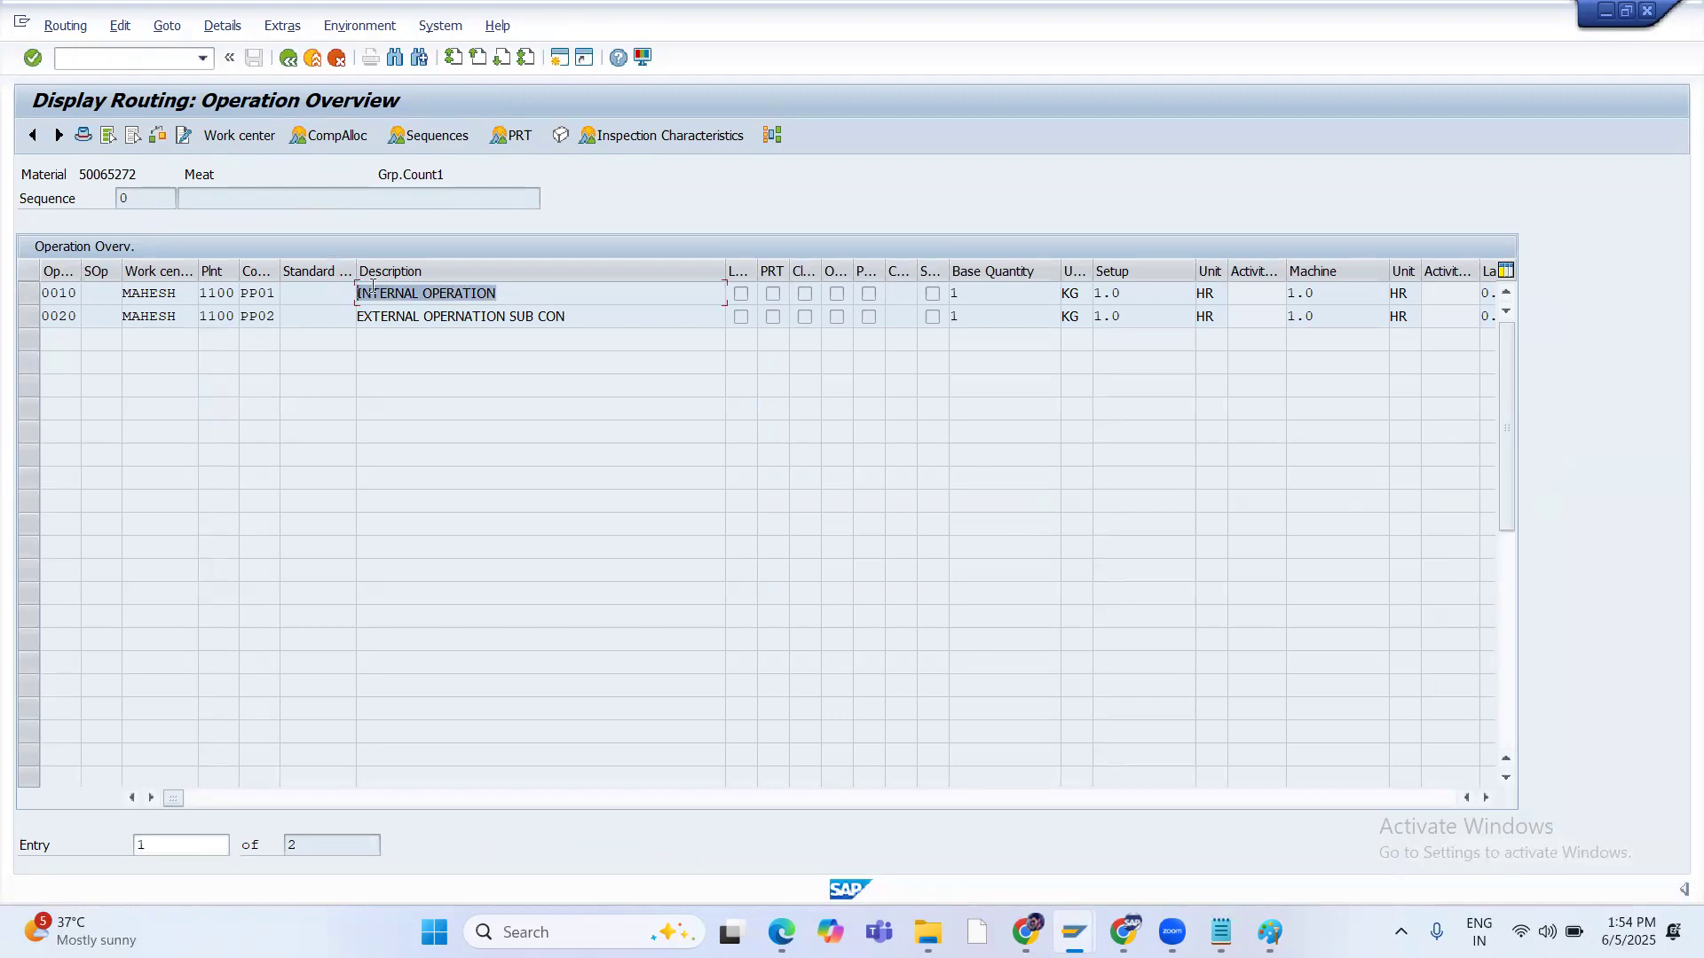
pyautogui.moveTo(568, 316); pyautogui.dragTo(113, 311)
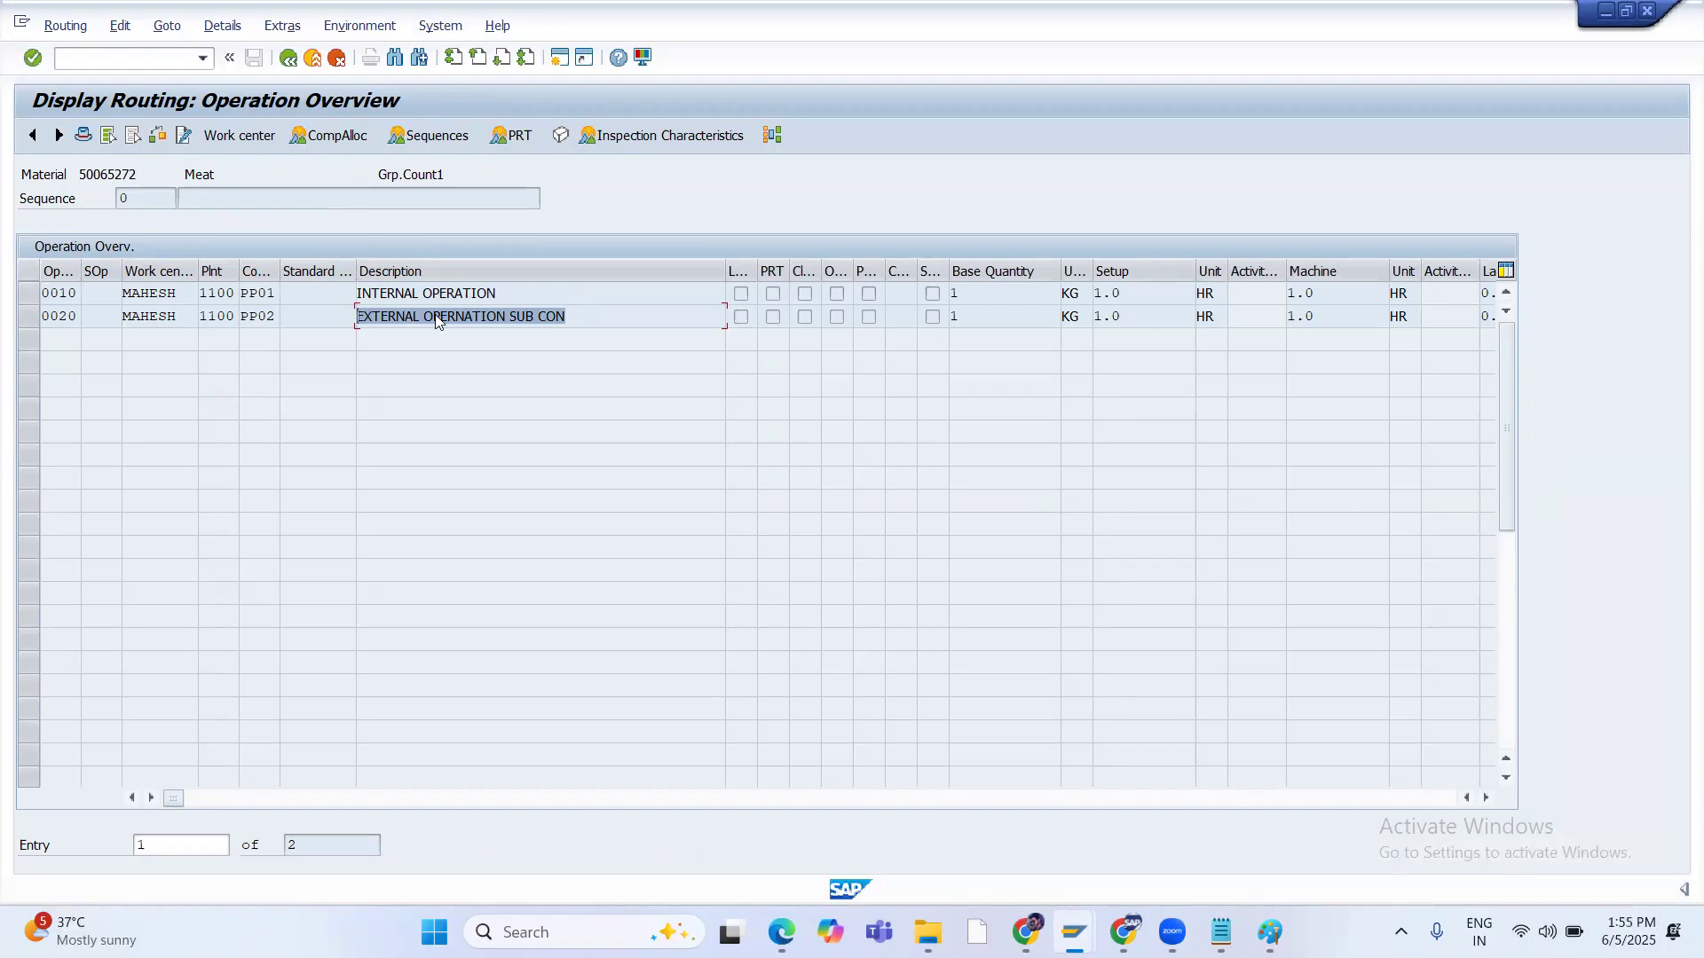
pyautogui.click(260, 318)
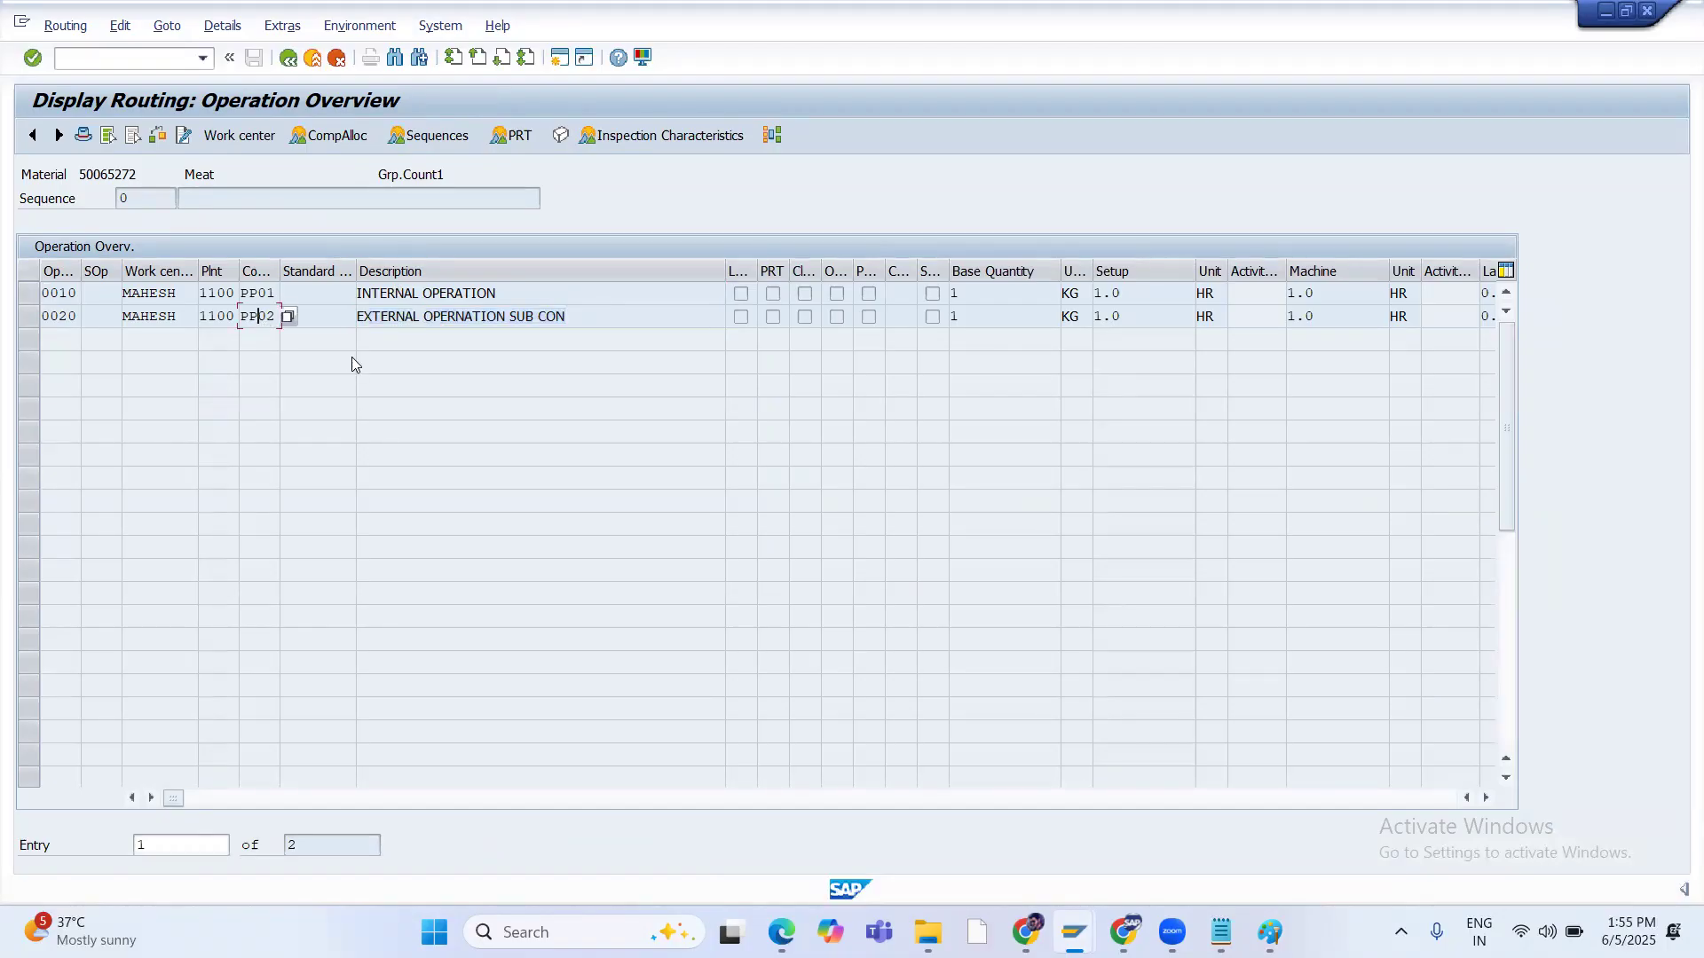
# List the operation control keys and show details of PP02 External processing
pyautogui.click(288, 317)
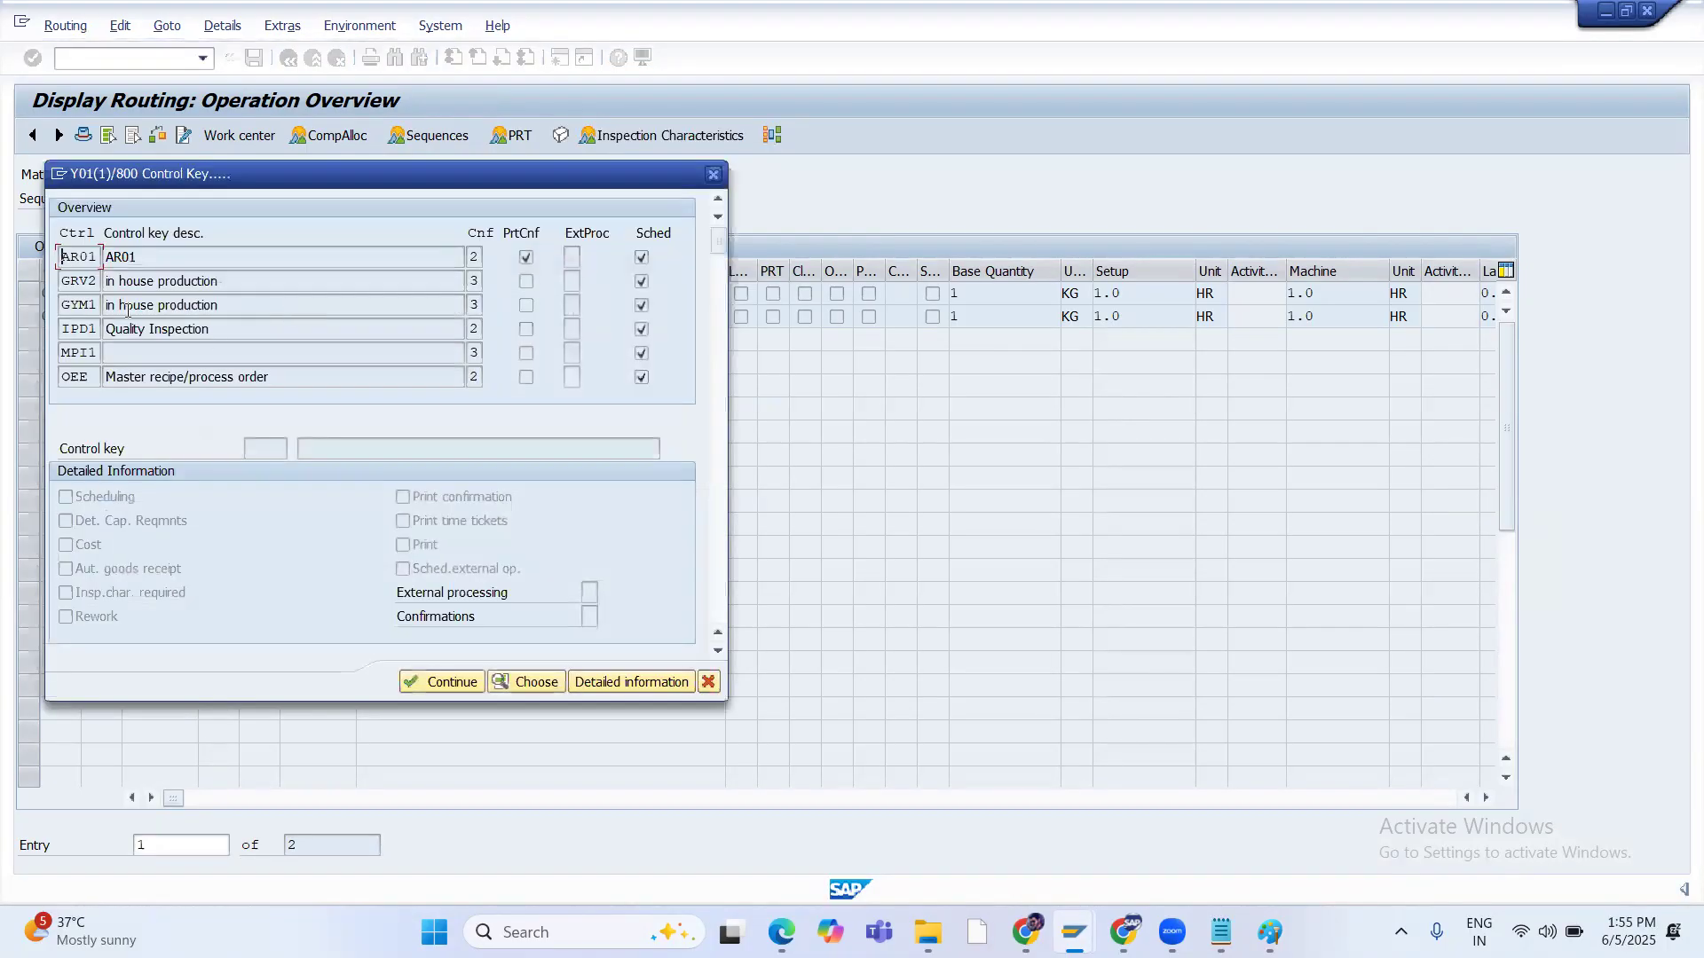
pyautogui.scroll(-7, 170, 311)
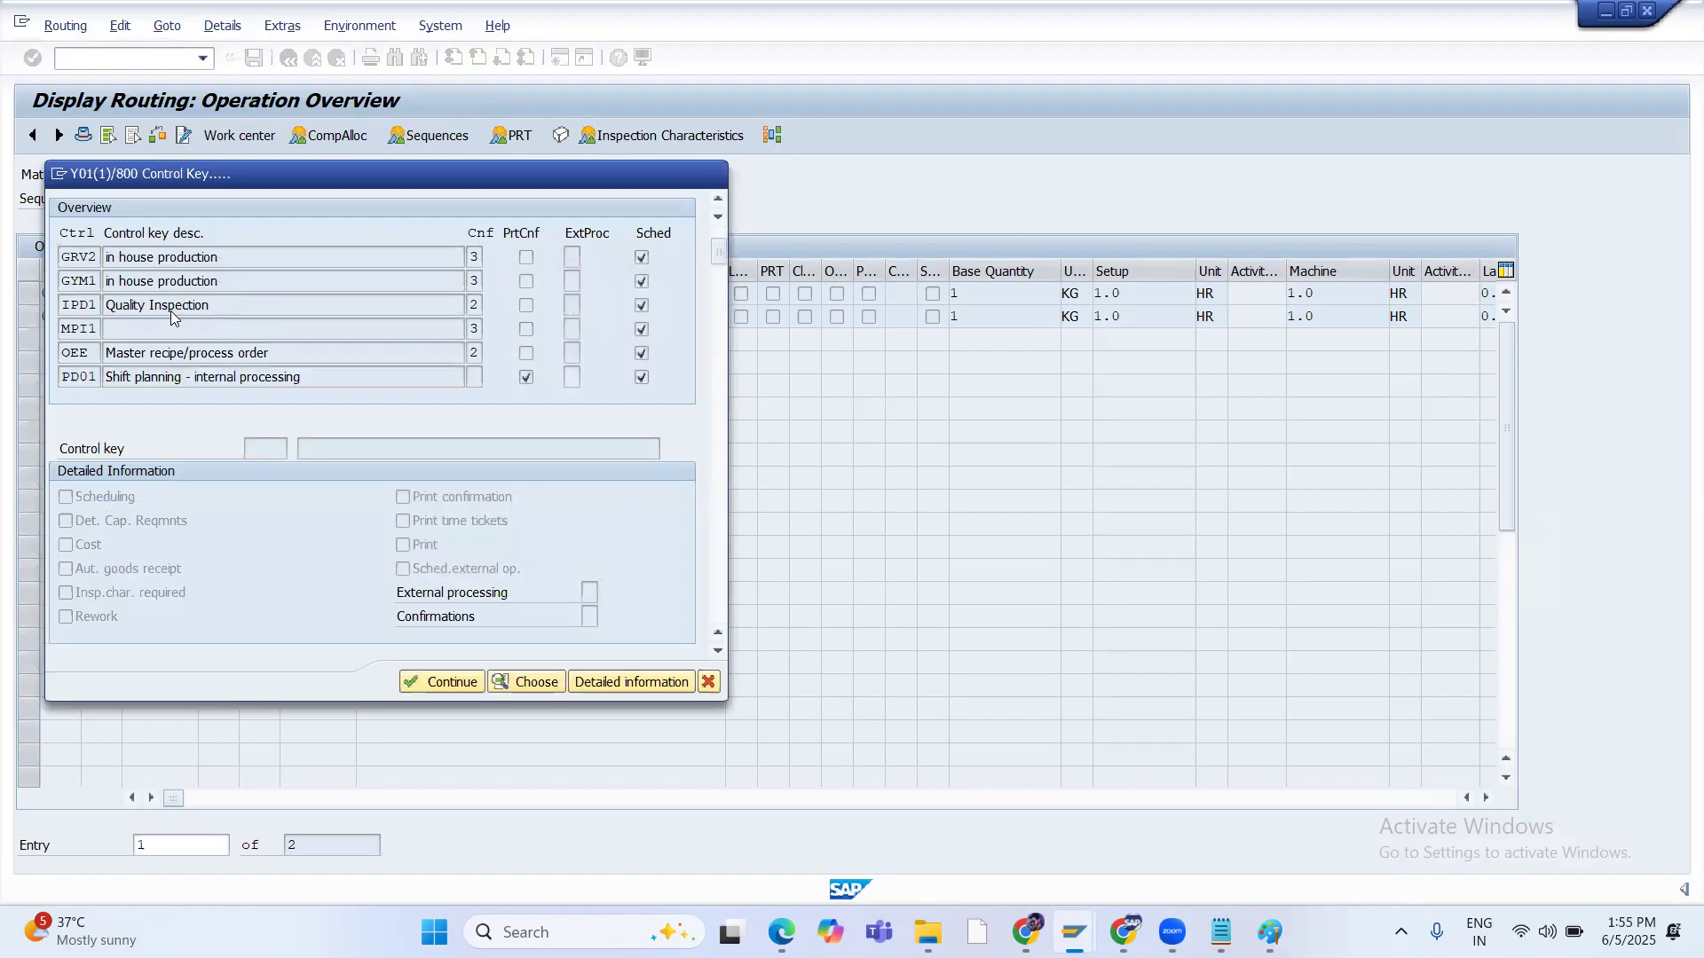
pyautogui.scroll(-1, 139, 331)
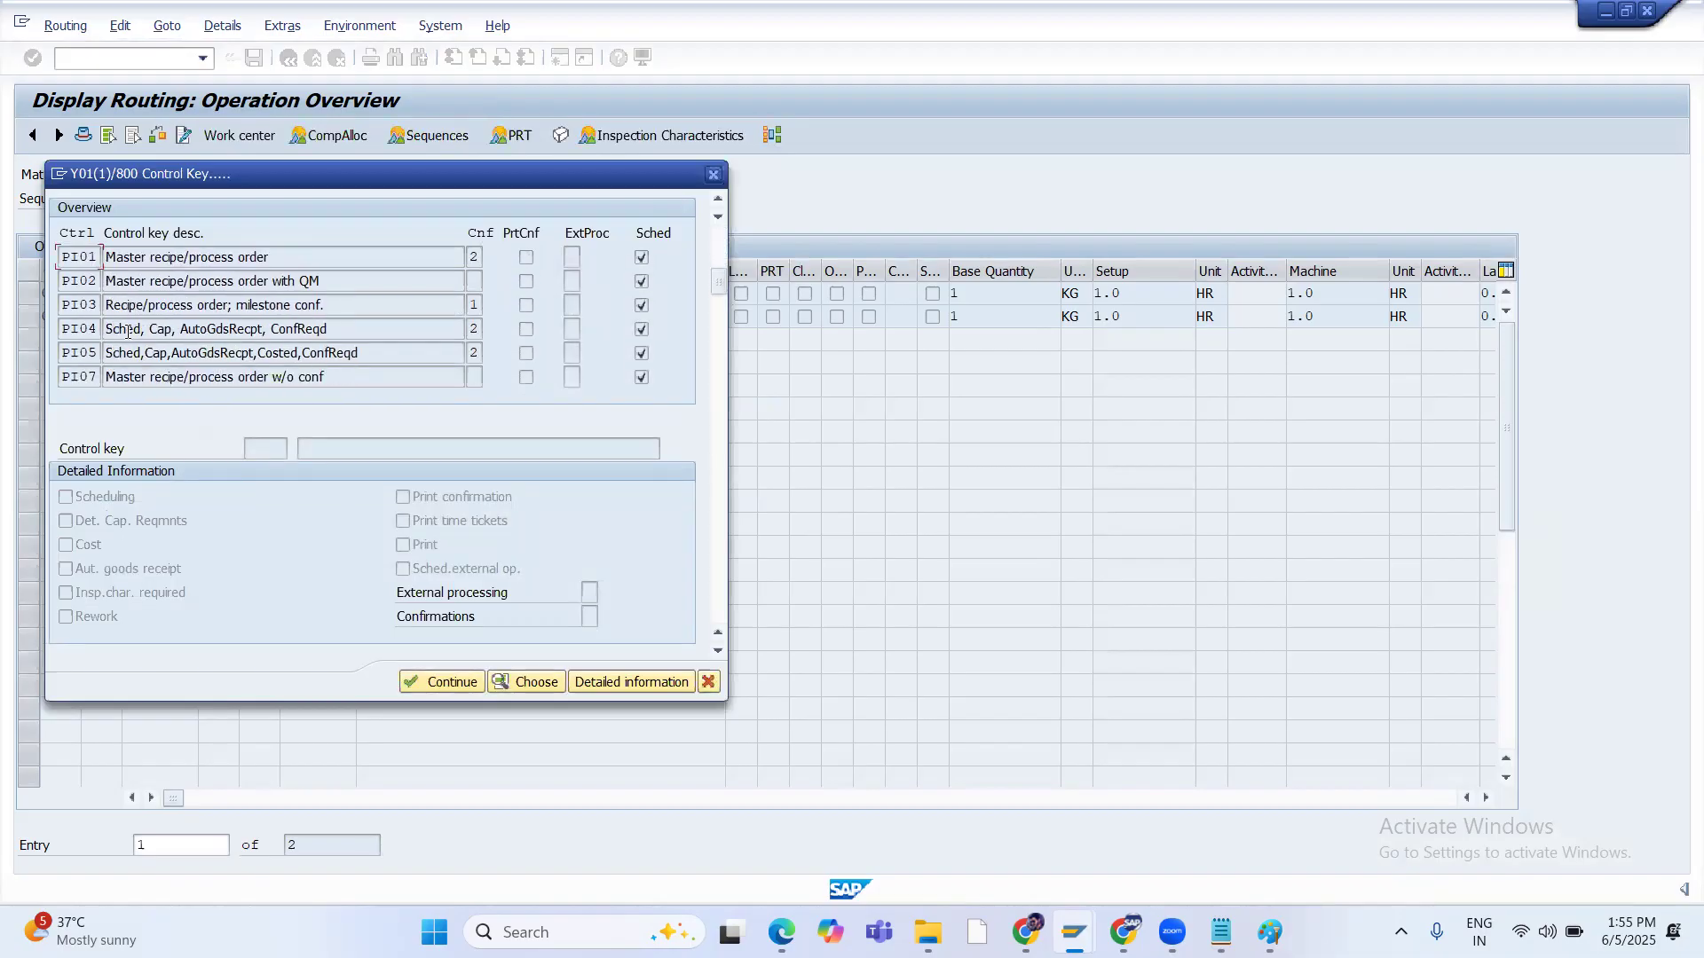
pyautogui.scroll(-2, 105, 327)
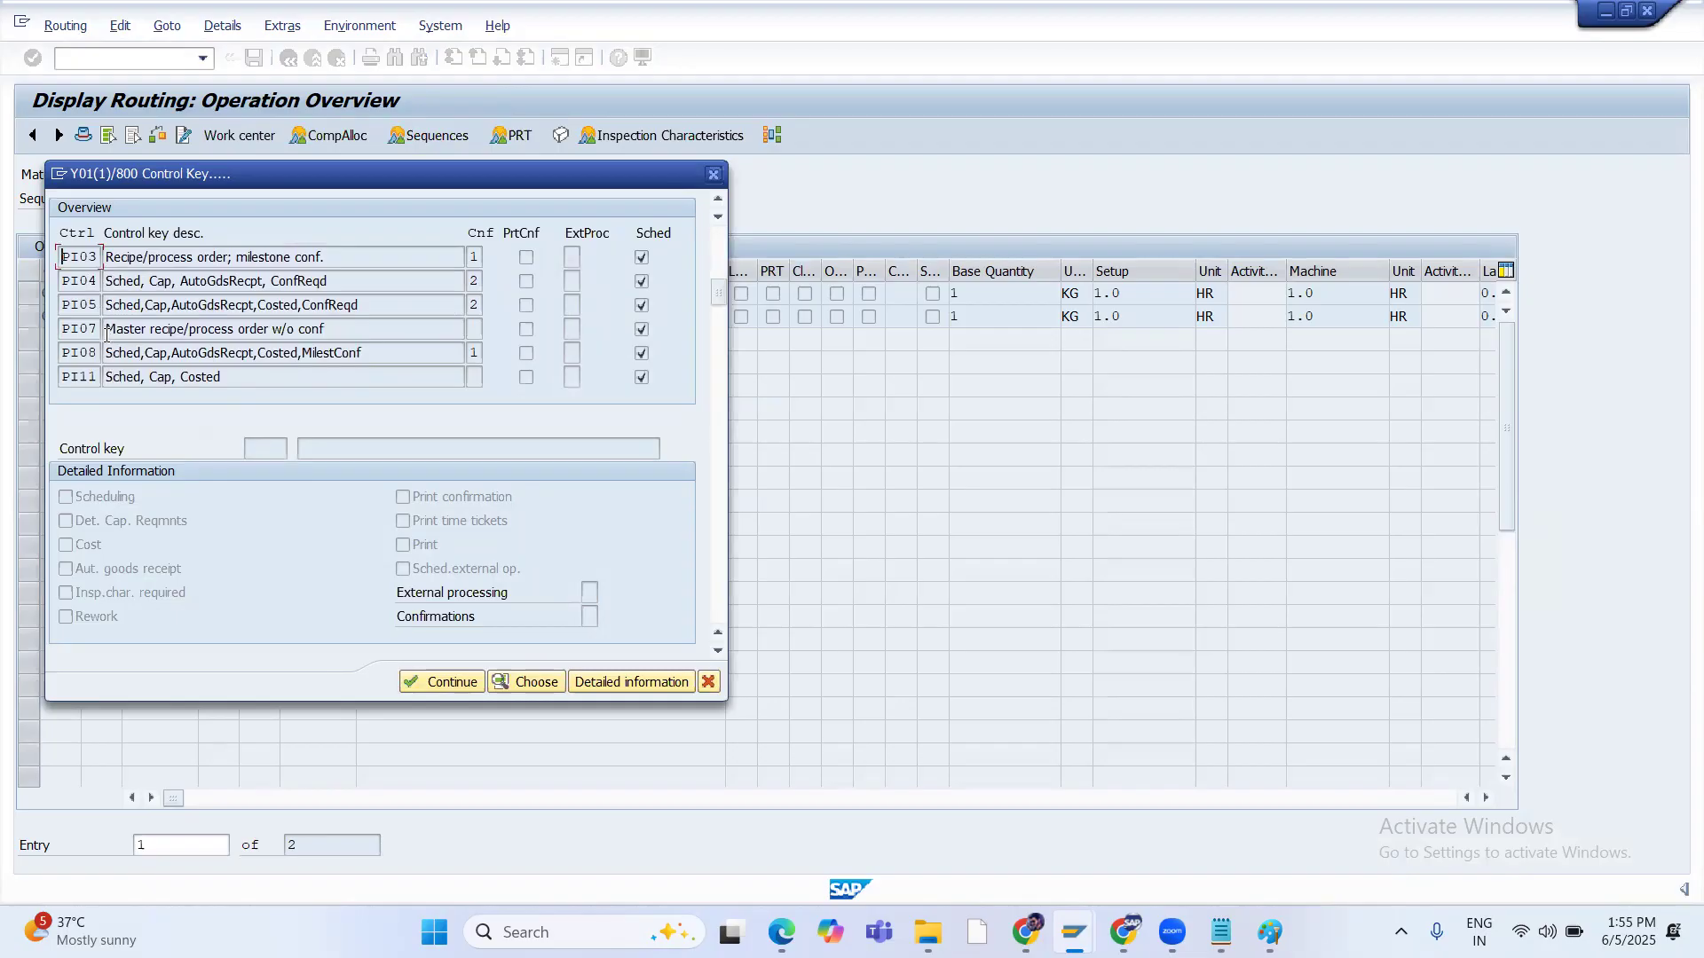
pyautogui.scroll(-4, 105, 331)
pyautogui.scroll(-6, 105, 337)
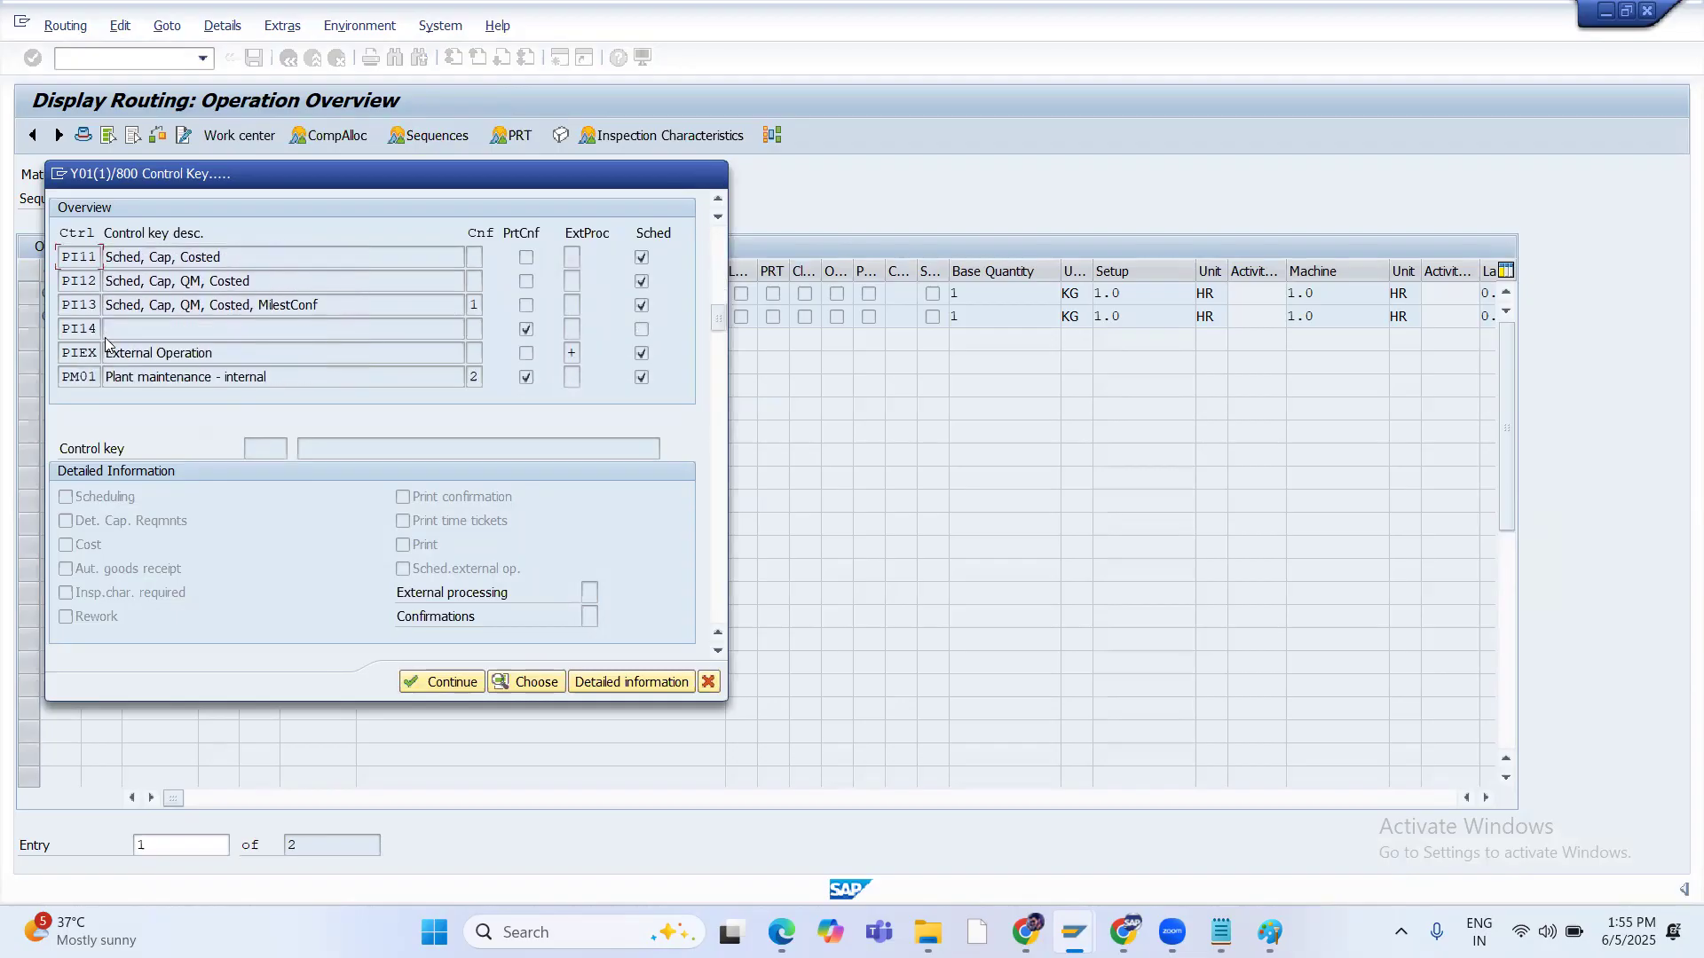
pyautogui.scroll(-2, 106, 337)
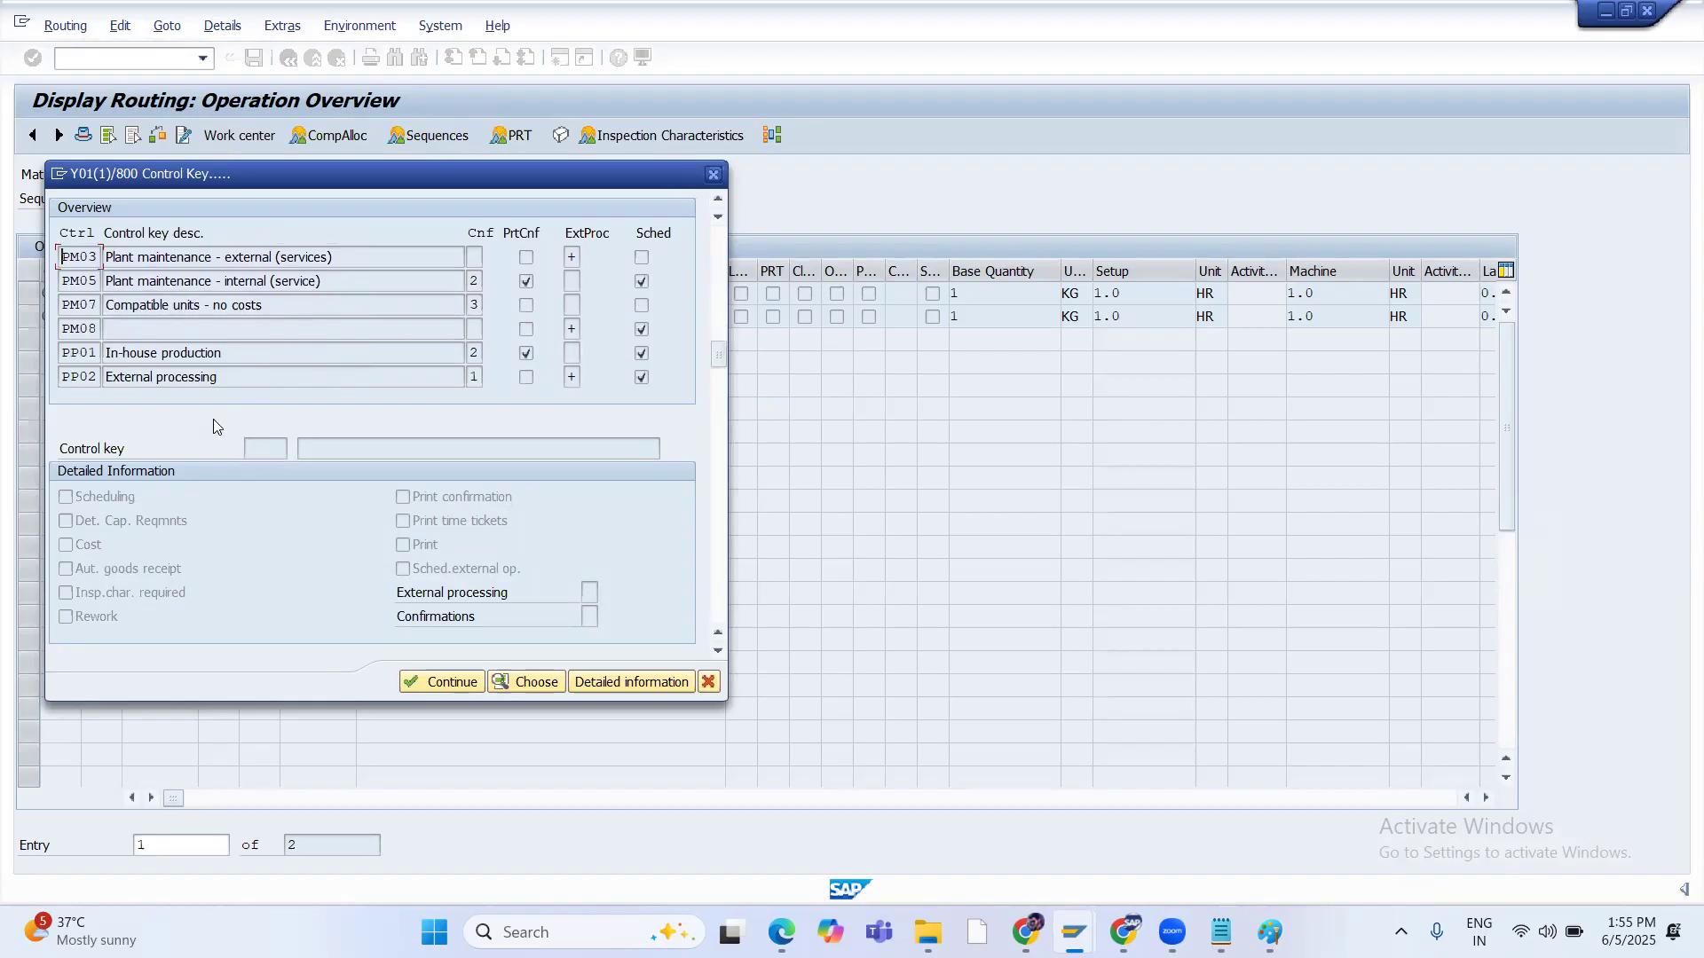
pyautogui.click(631, 682)
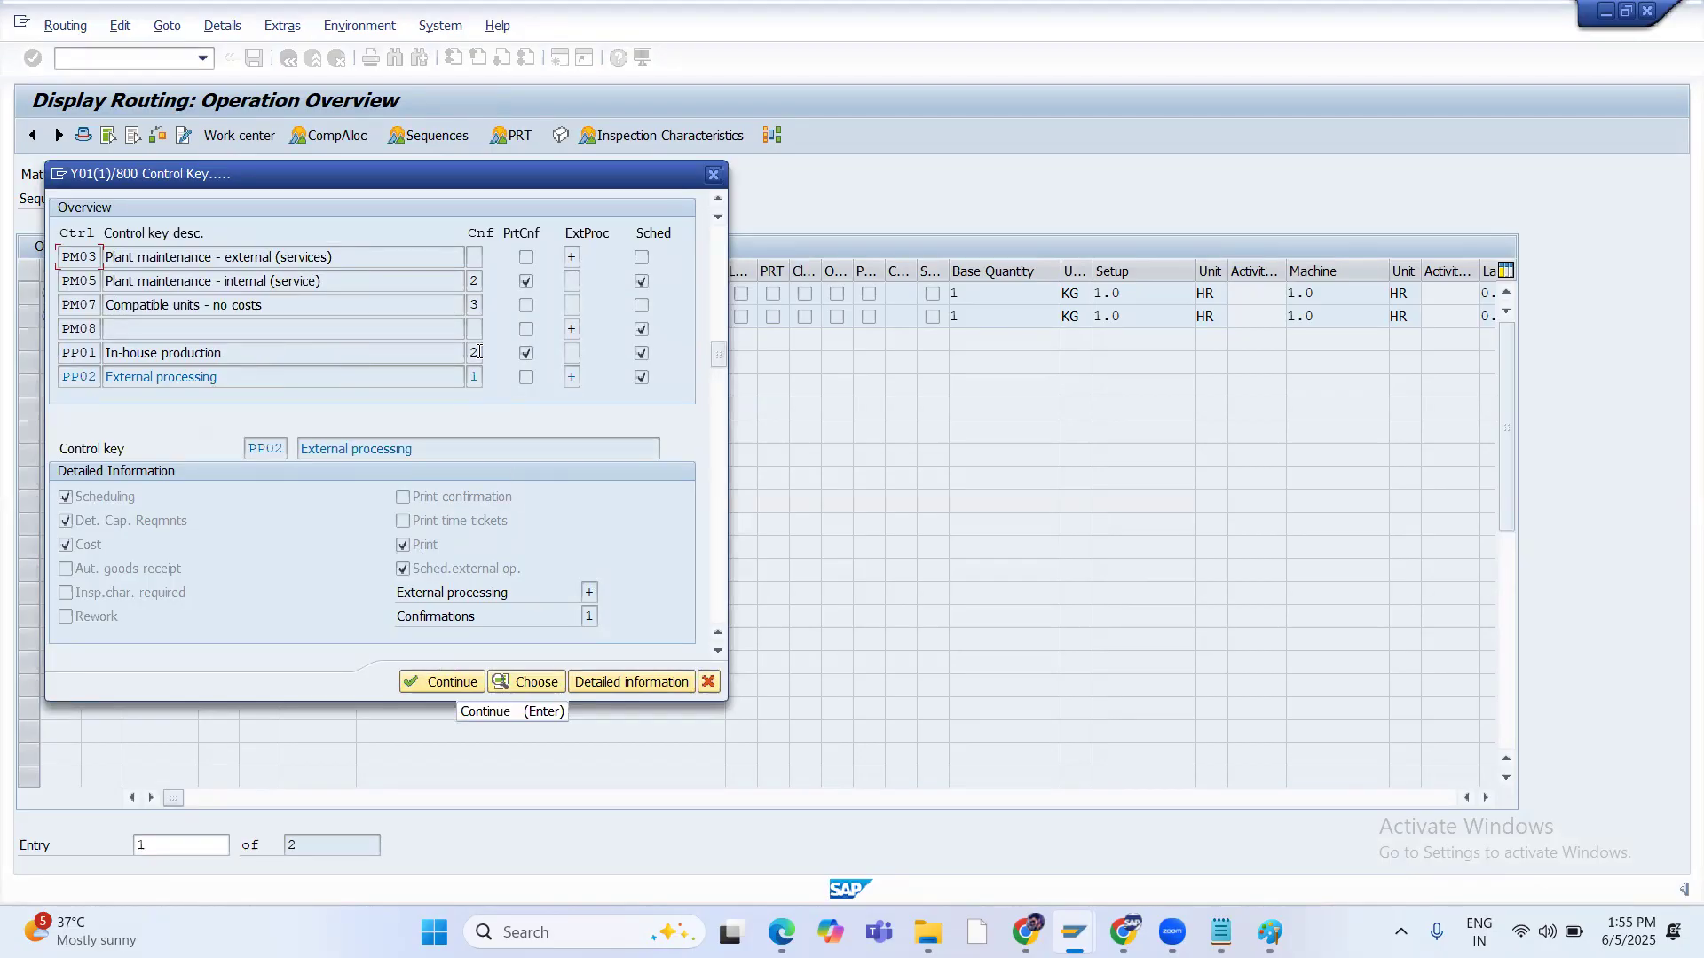
# Show details of PP01 In-house production, then close the control key list
pyautogui.click(145, 354)
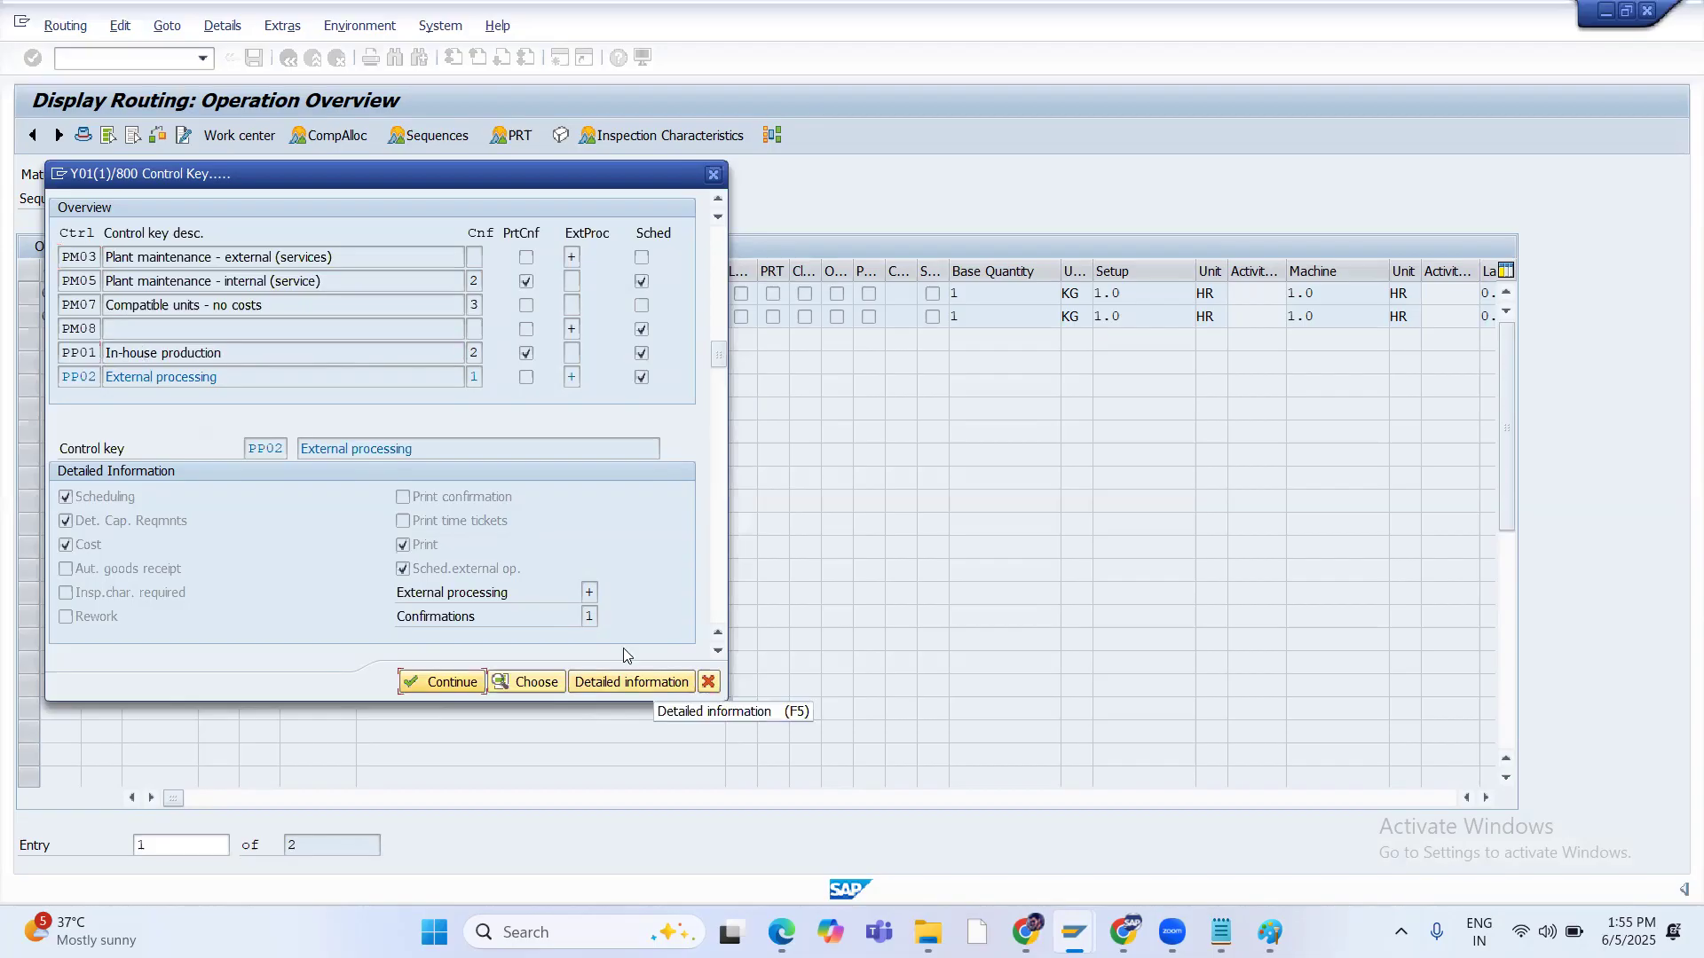
pyautogui.press('F5')
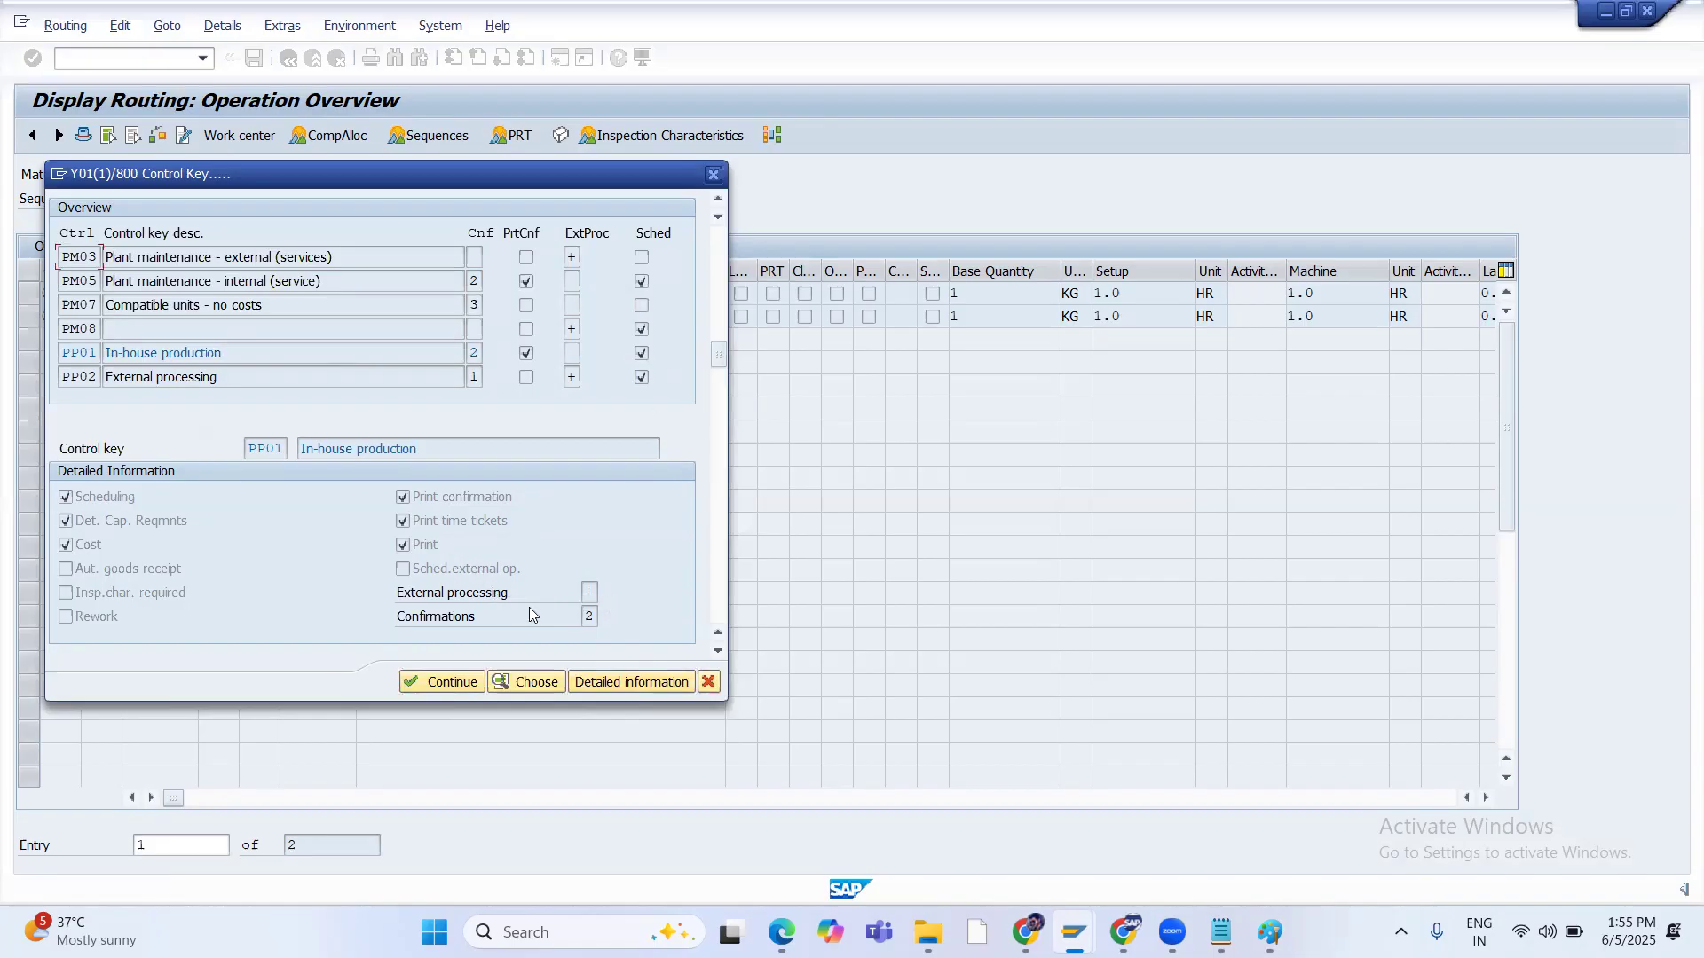
pyautogui.click(713, 174)
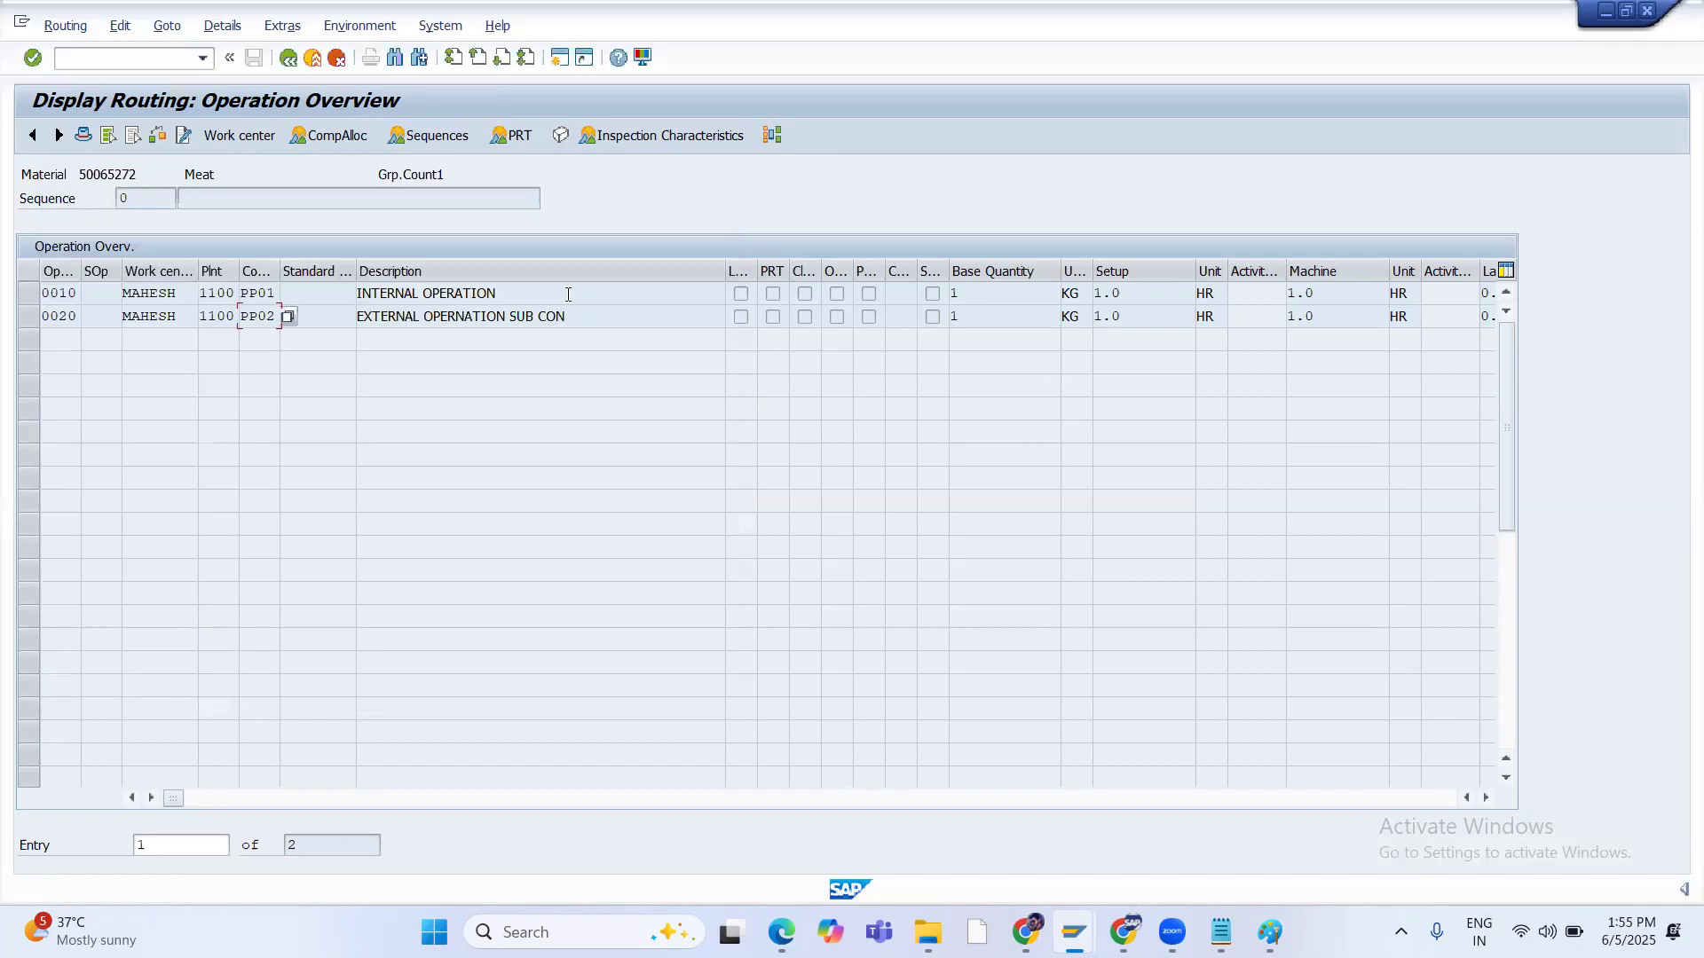
# Review operation 0020's external processing data: Subcontracting flag and purchasing info record field
pyautogui.doubleClick(64, 317)
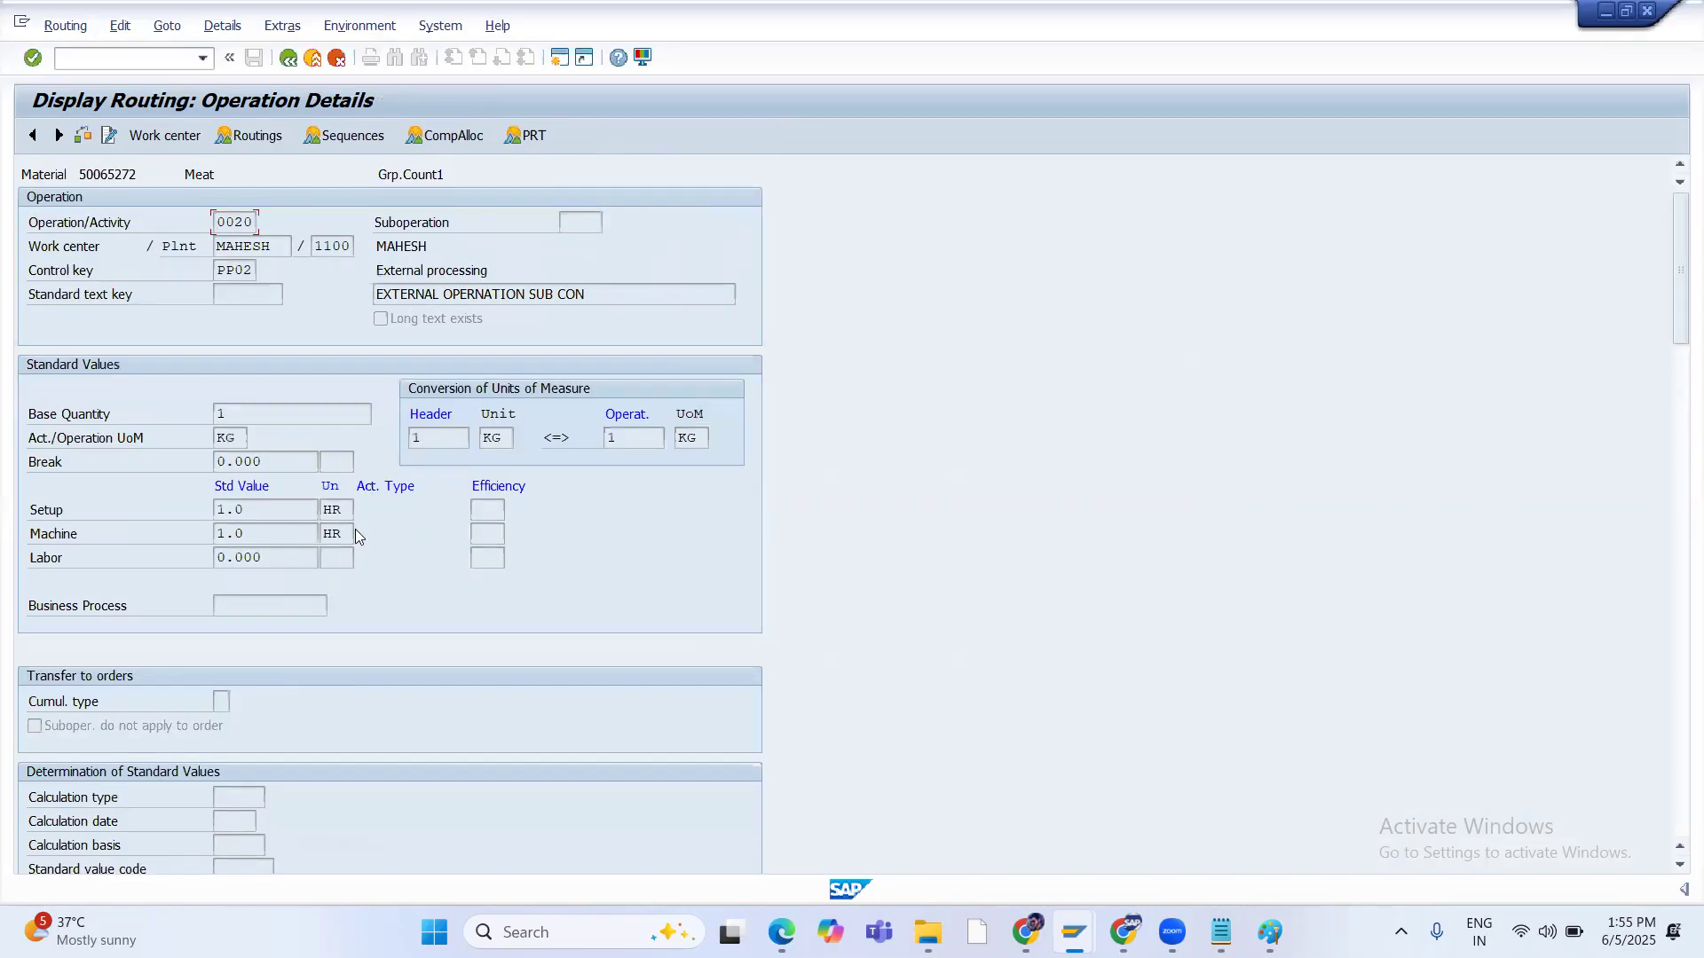
pyautogui.scroll(-13, 355, 533)
pyautogui.scroll(-12, 355, 529)
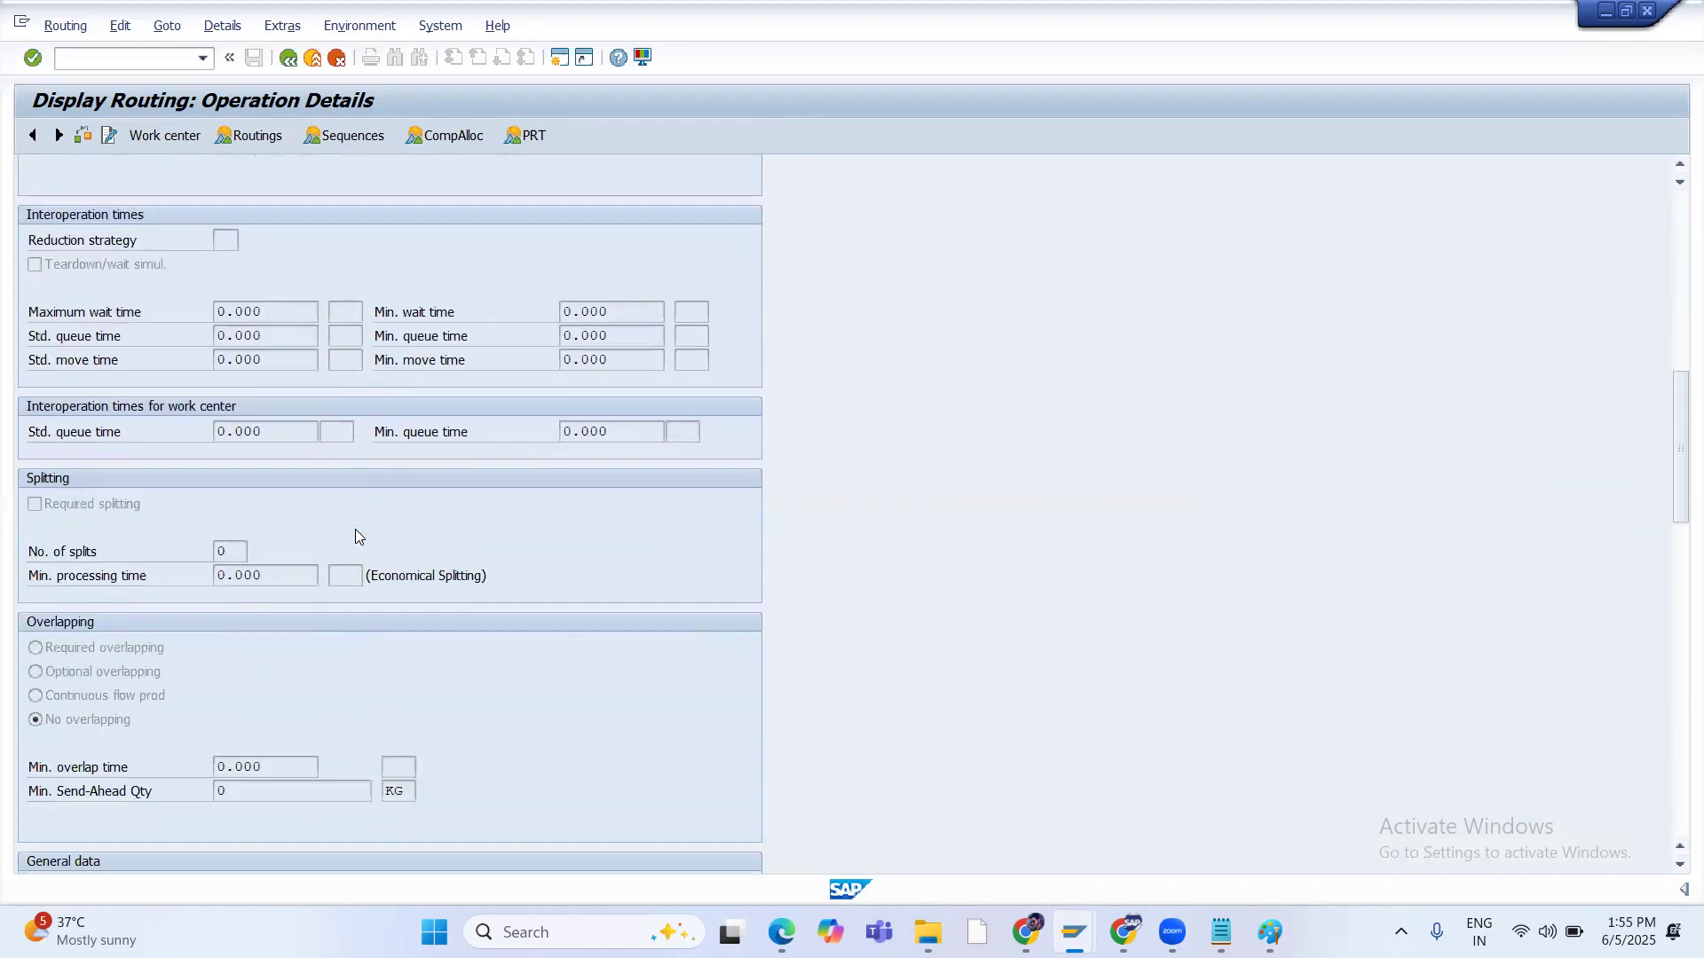
pyautogui.scroll(-11, 355, 537)
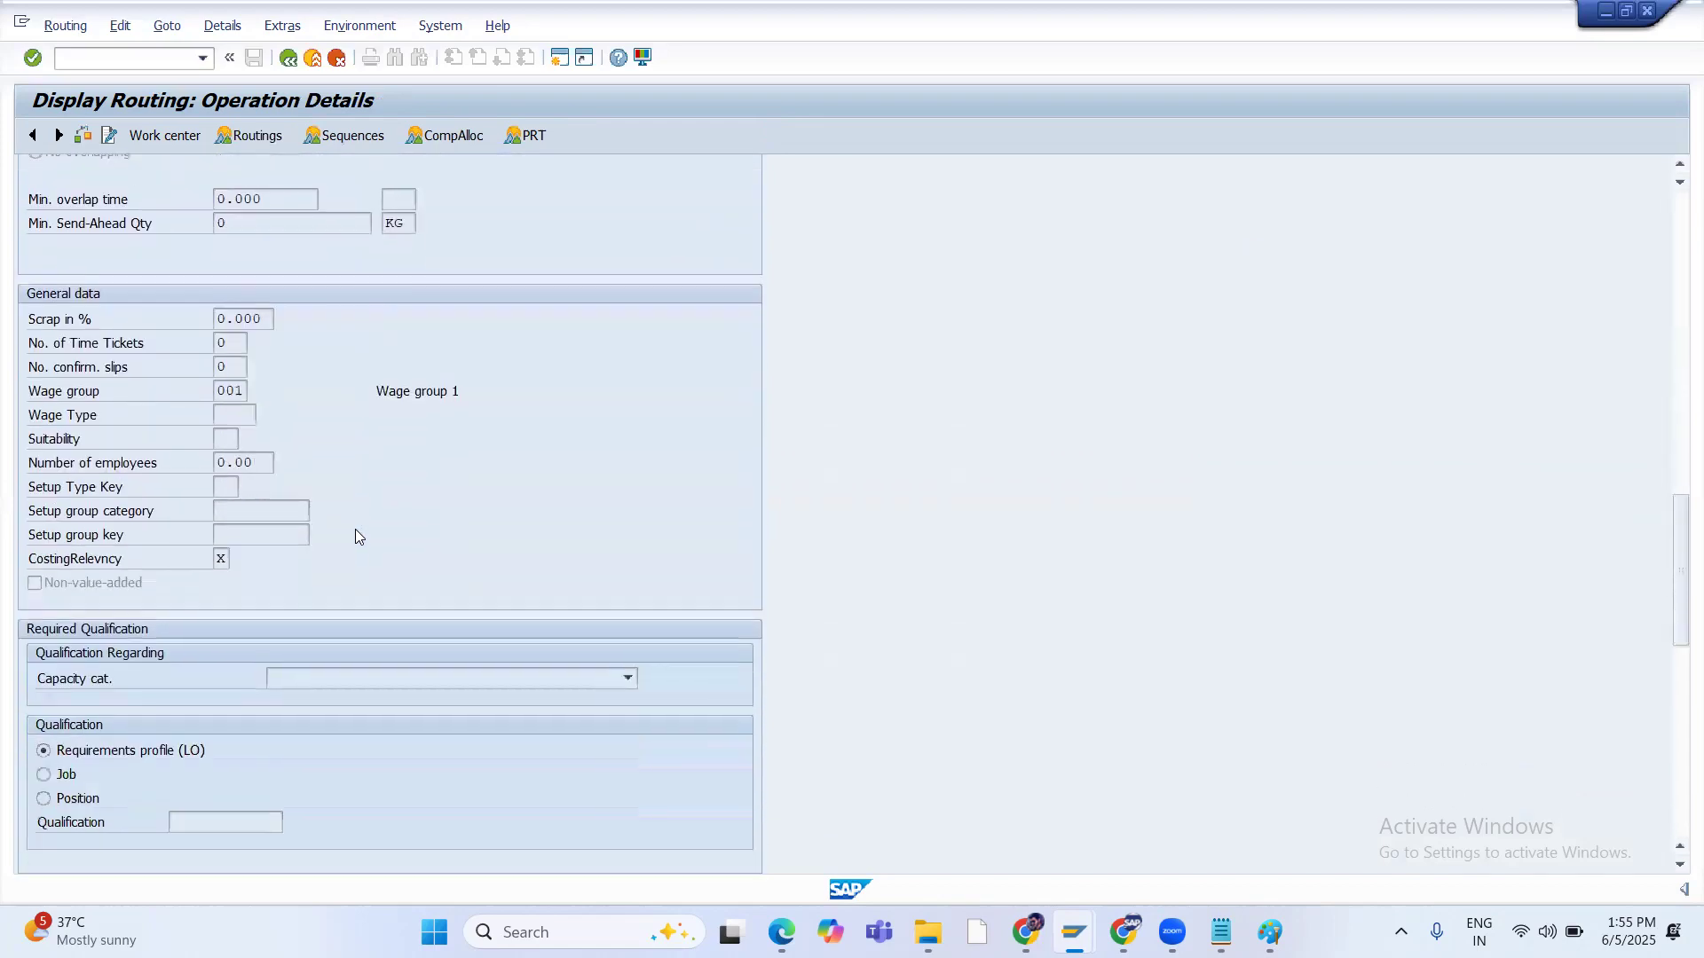
pyautogui.scroll(-1, 200, 594)
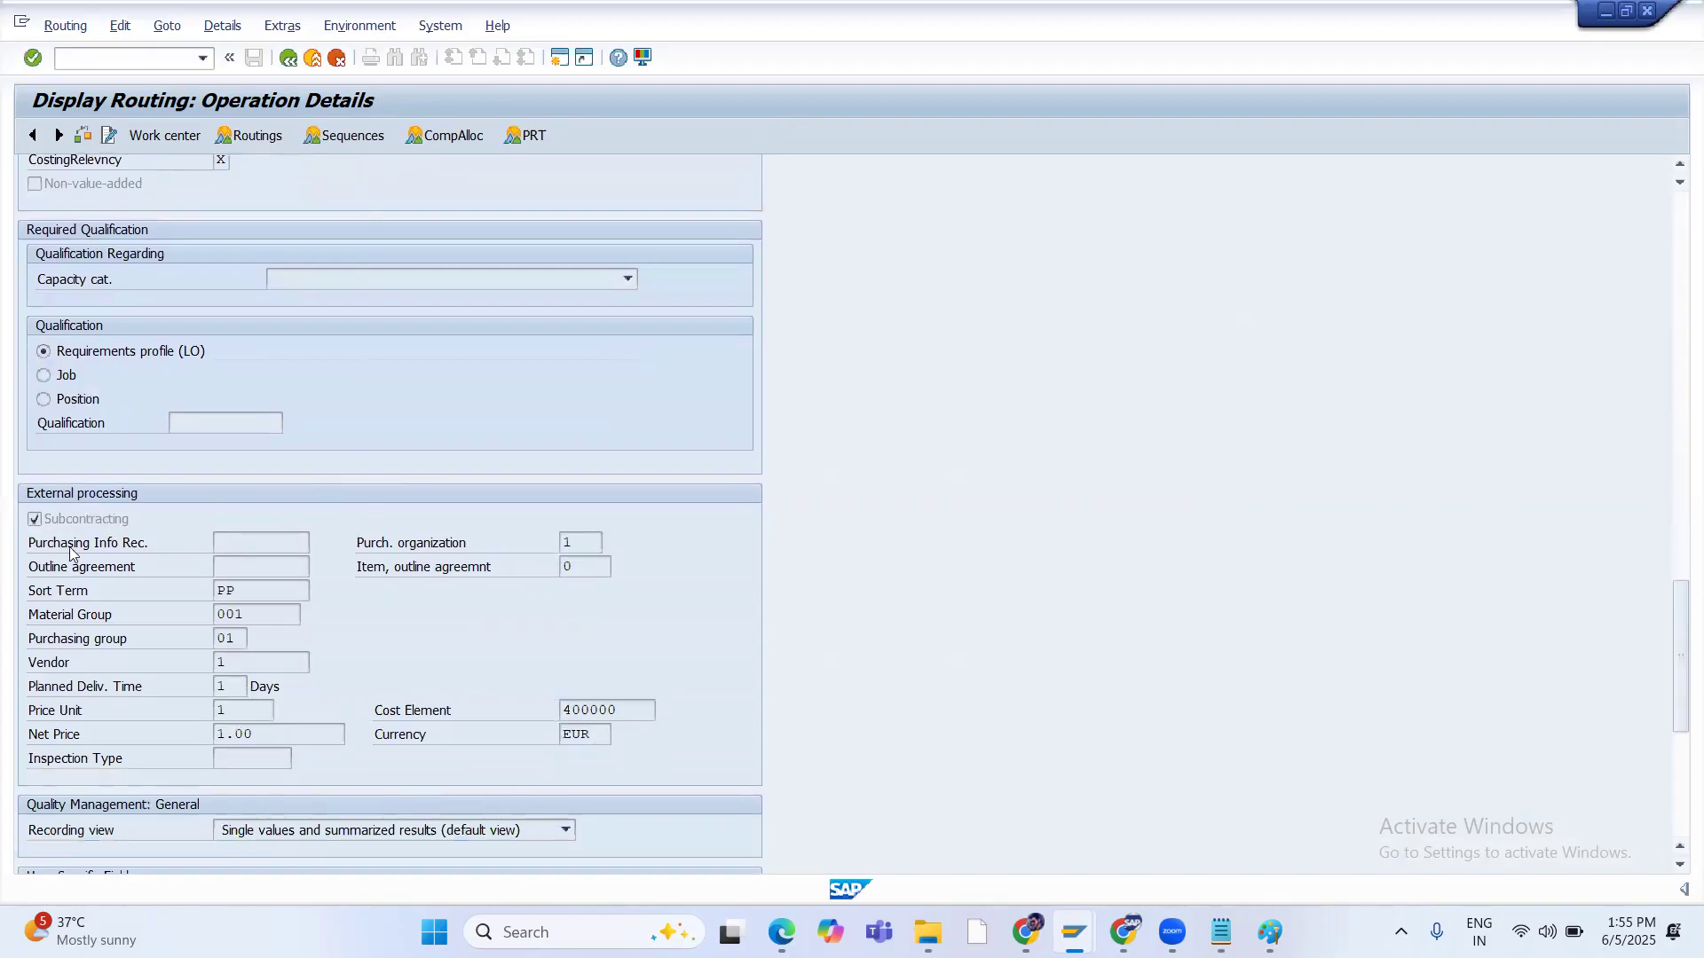
pyautogui.click(40, 521)
pyautogui.scroll(-1, 86, 516)
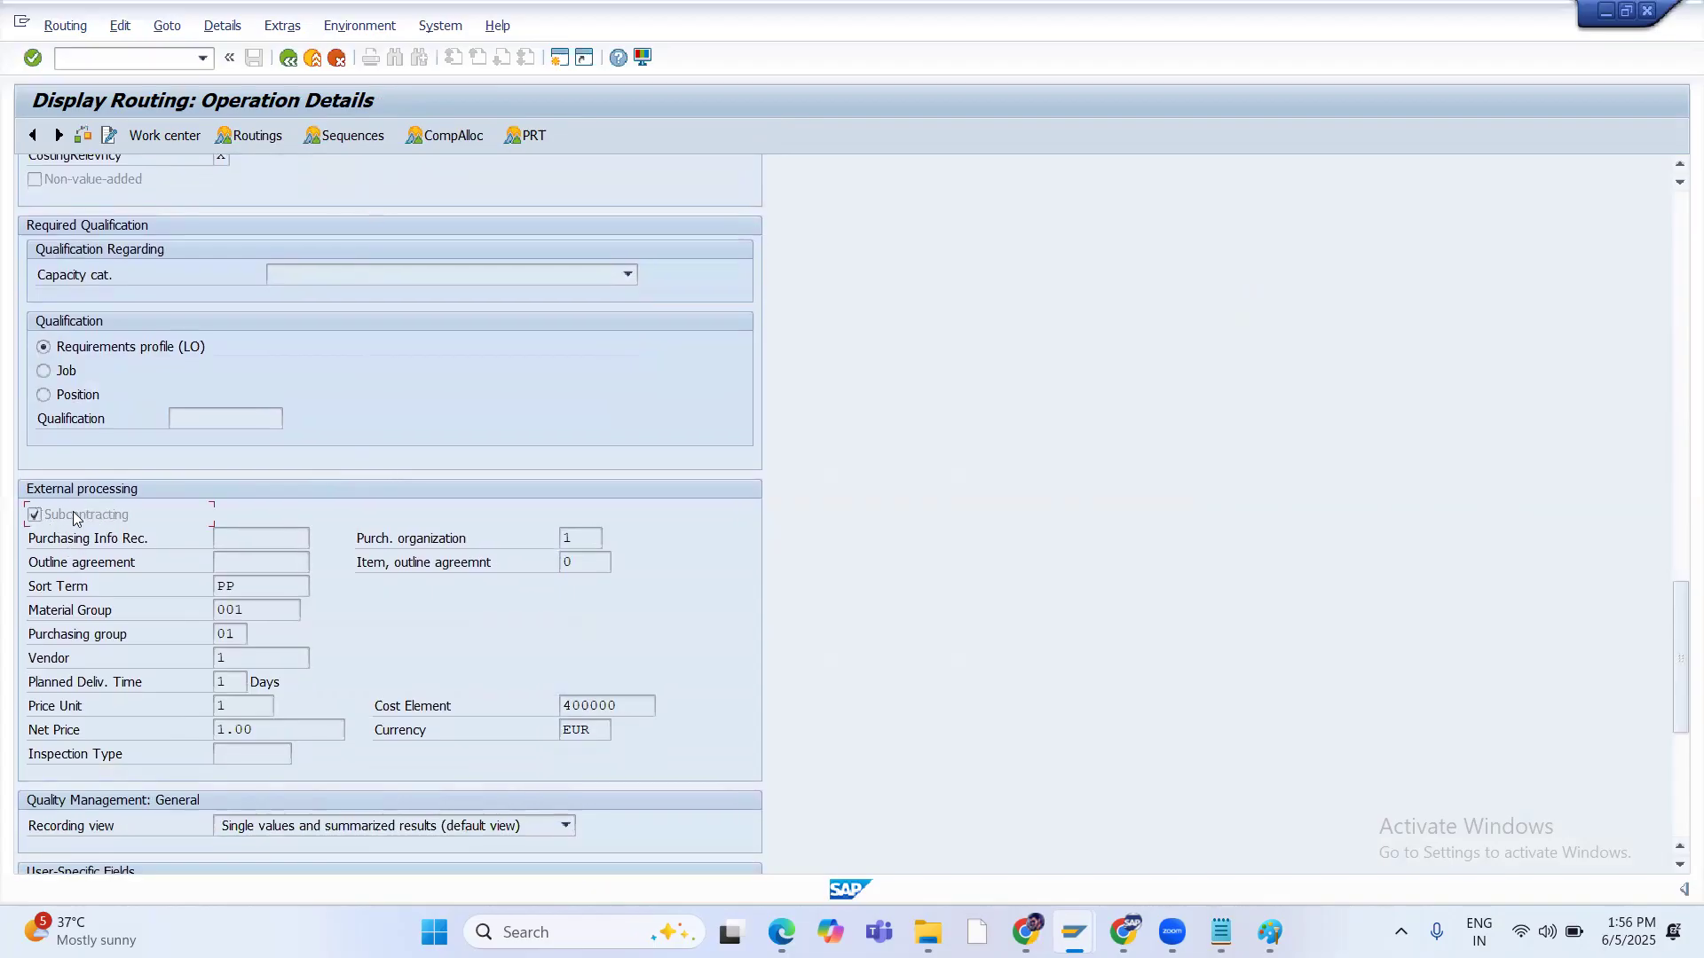
pyautogui.click(220, 536)
pyautogui.click(559, 57)
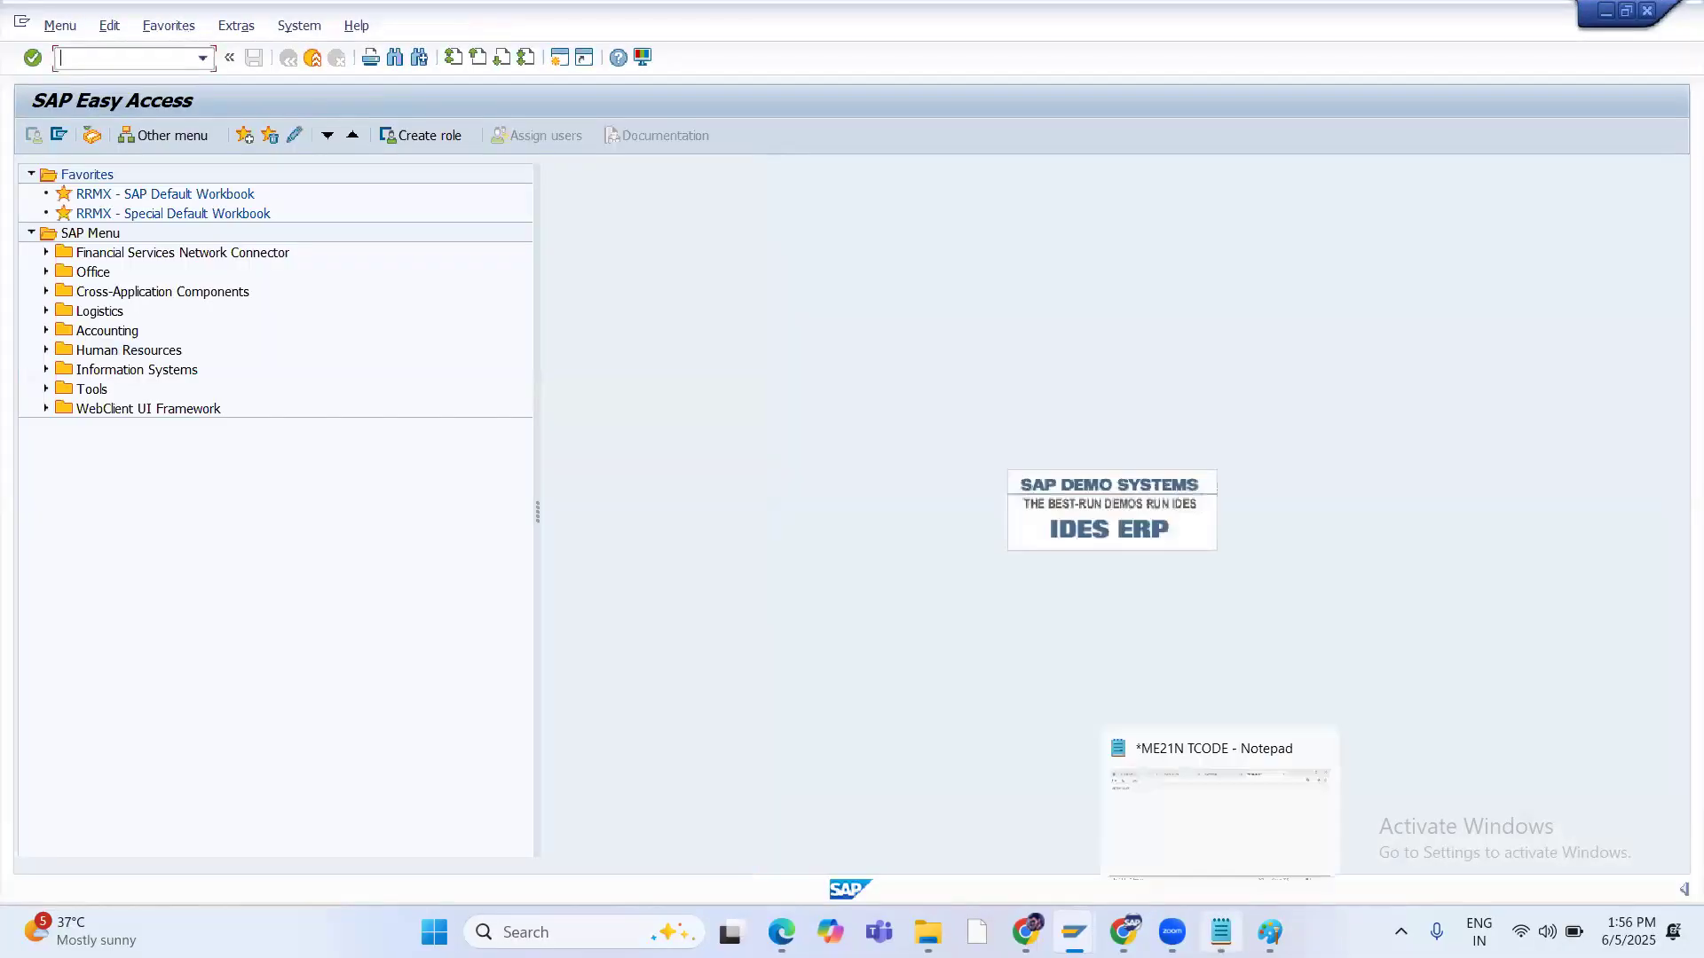
# Check the '1 PIR' step in the Paint notes, then return to SAP
pyautogui.click(1270, 932)
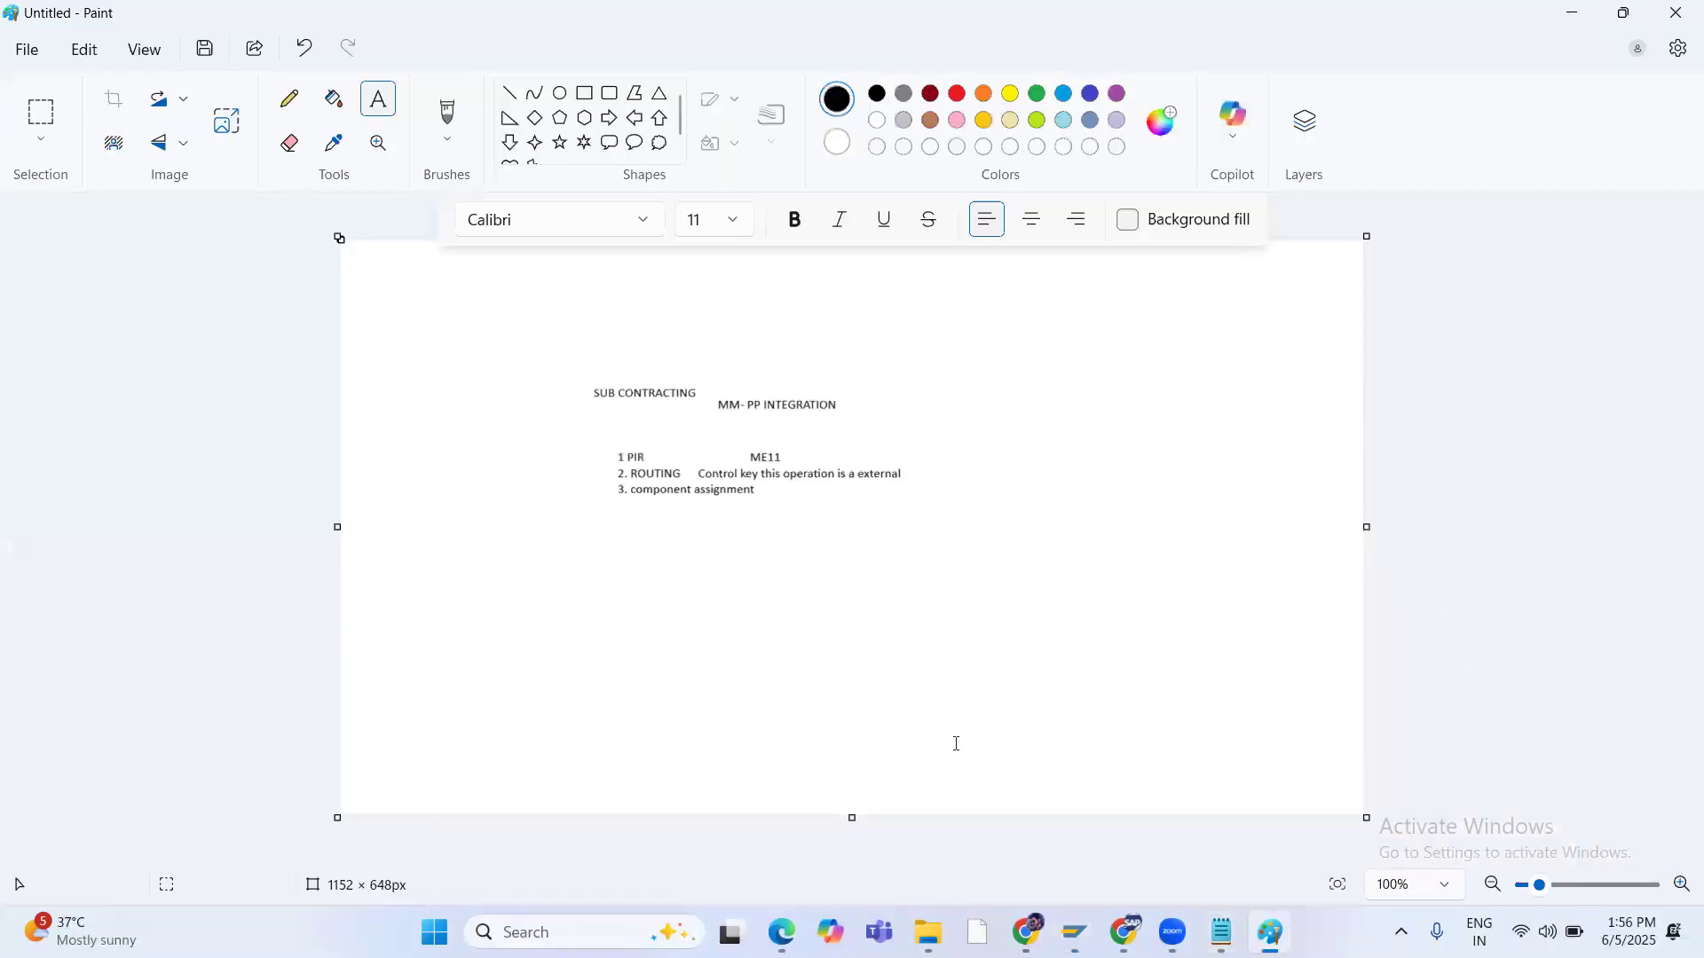
pyautogui.moveTo(656, 451); pyautogui.dragTo(716, 476)
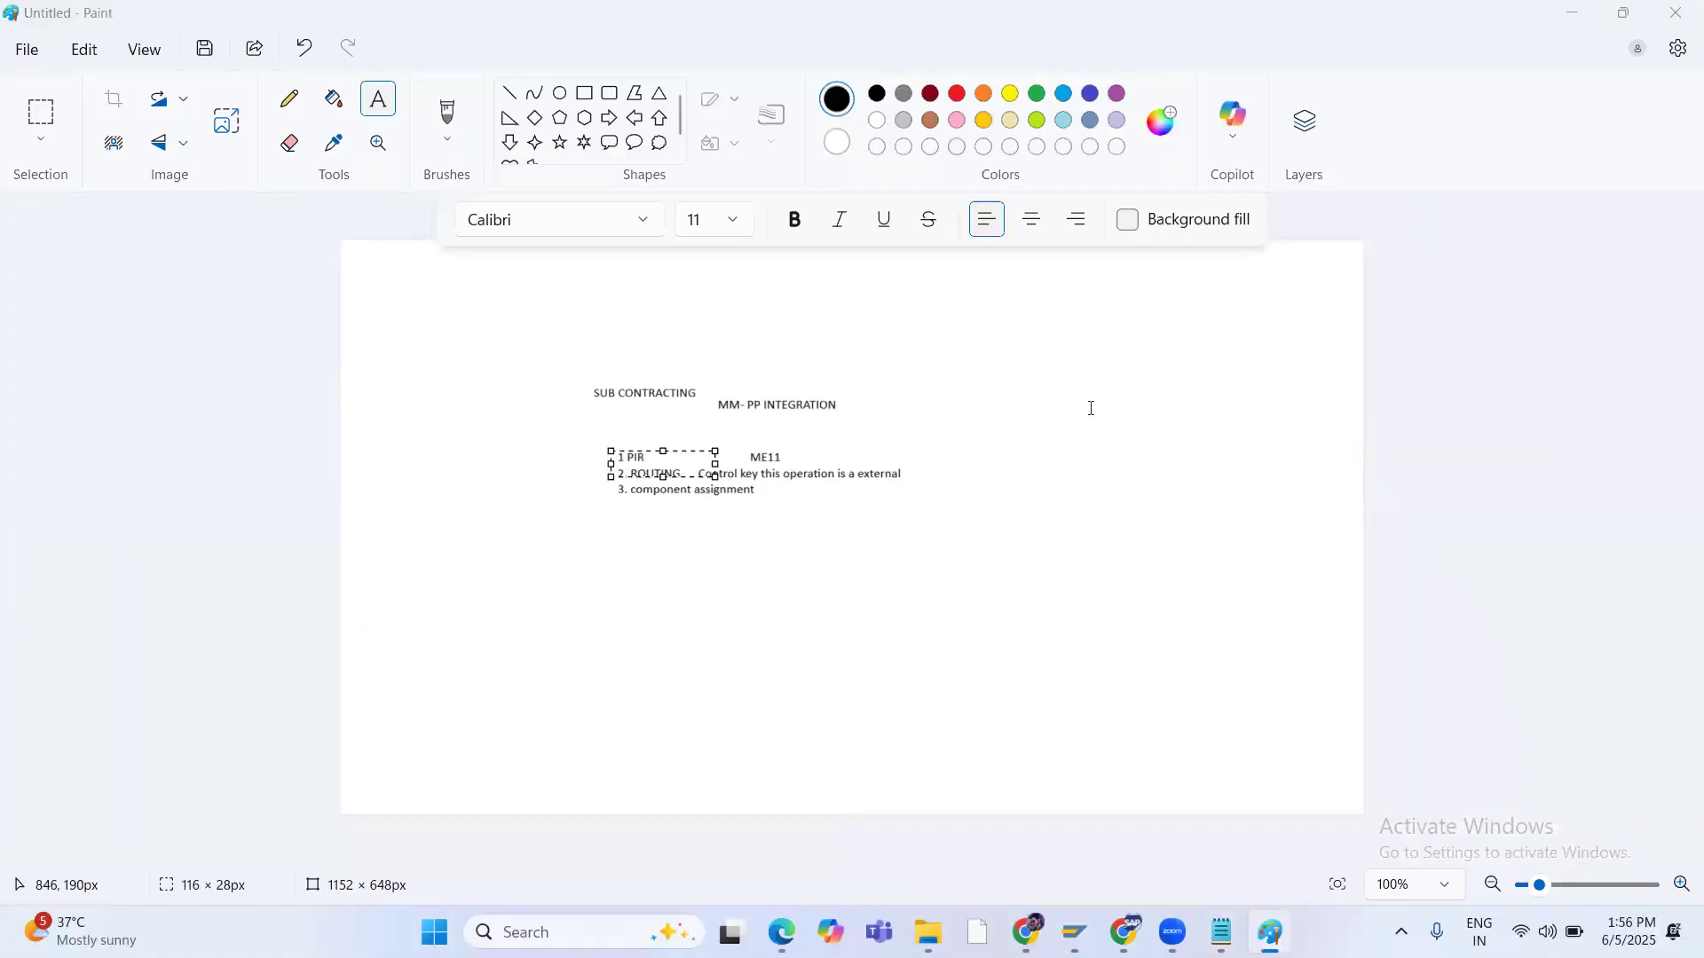
pyautogui.hotkey('alt', 'Tab')
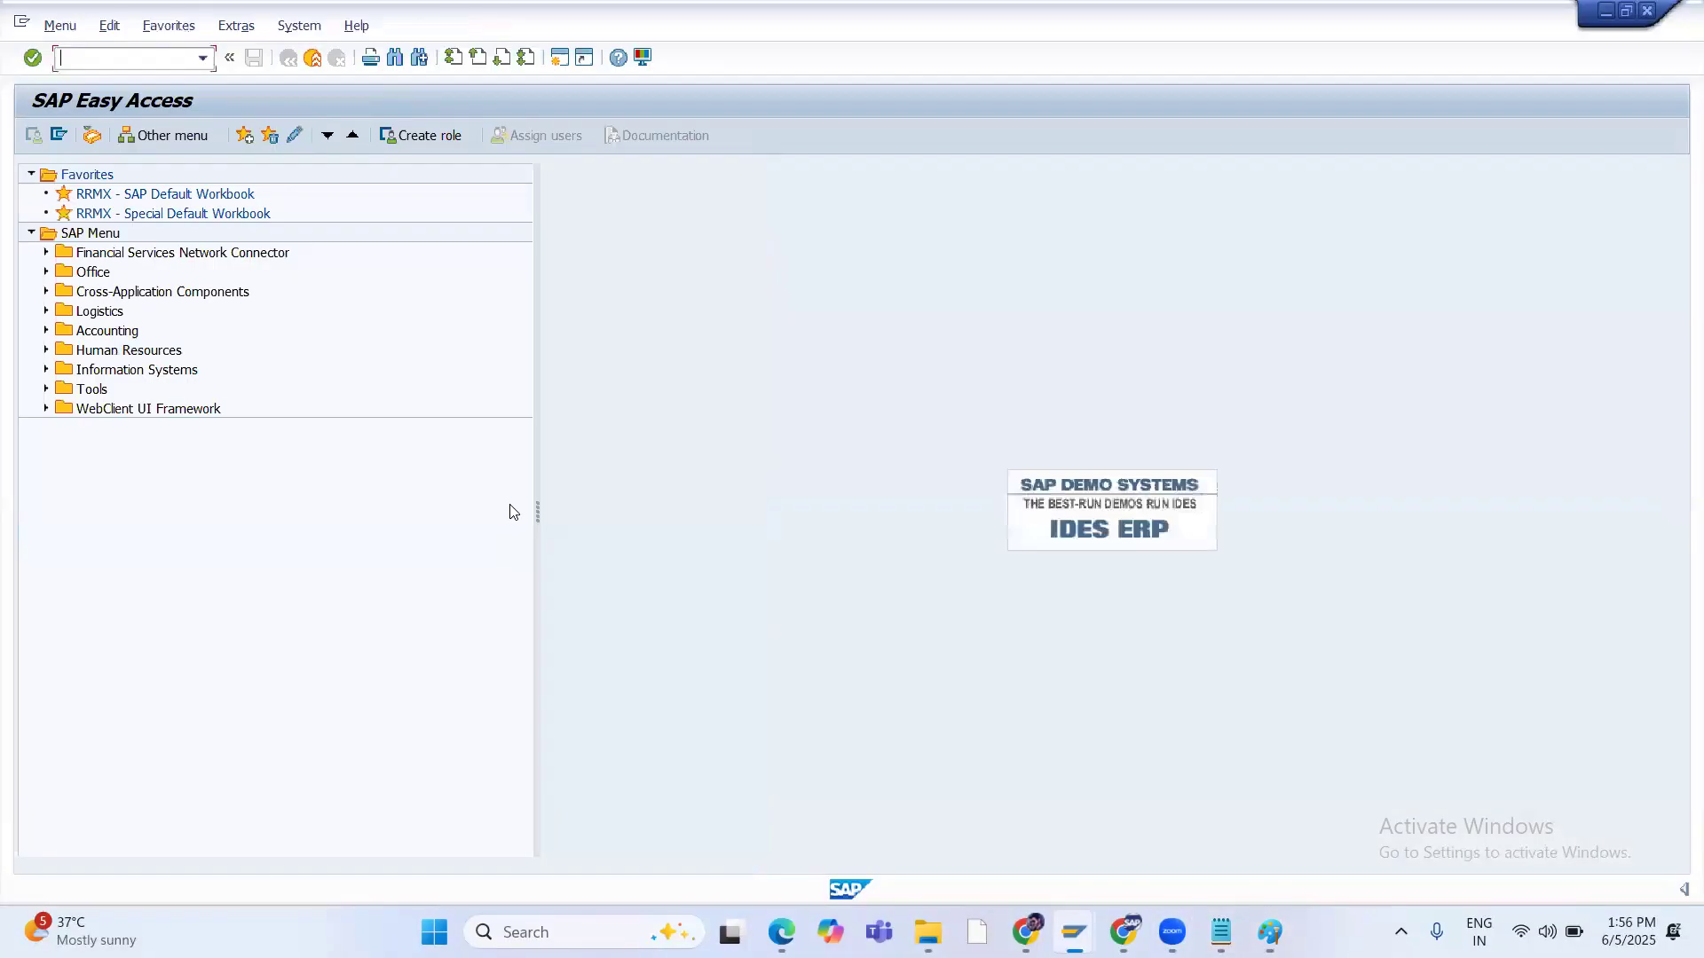
# Start ME11 with the prefilled material 50065272 cleared and vendor 1 entered
pyautogui.write('me11')
pyautogui.press('Return')
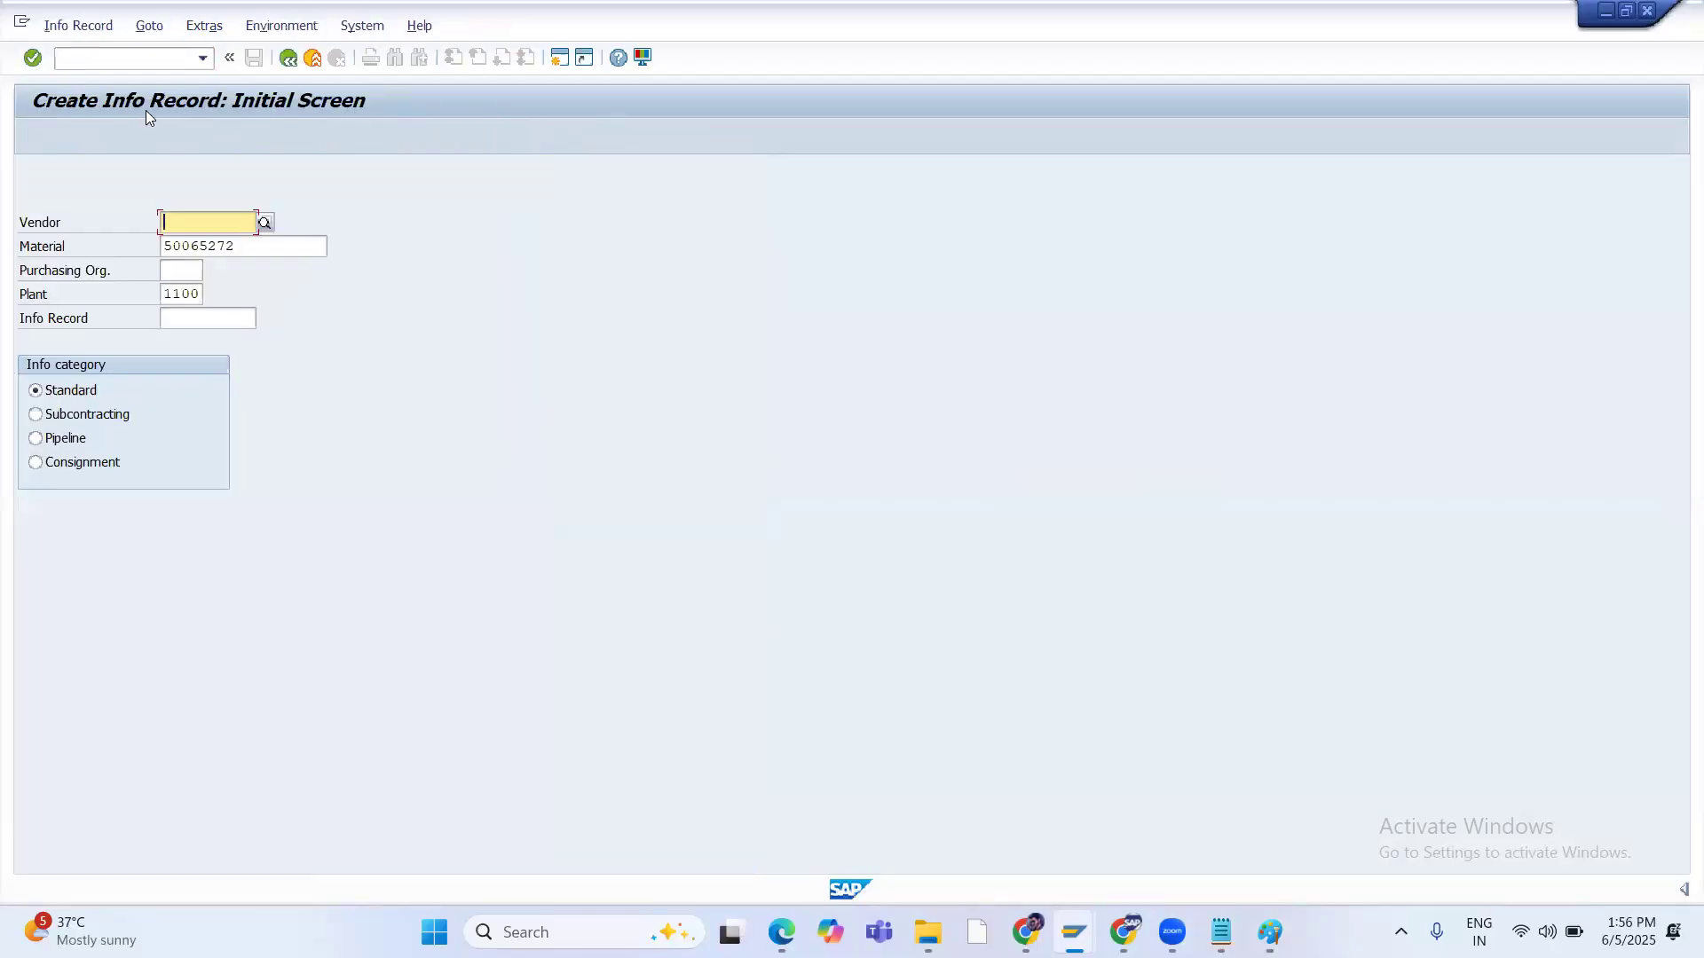
pyautogui.moveTo(238, 245); pyautogui.dragTo(161, 255)
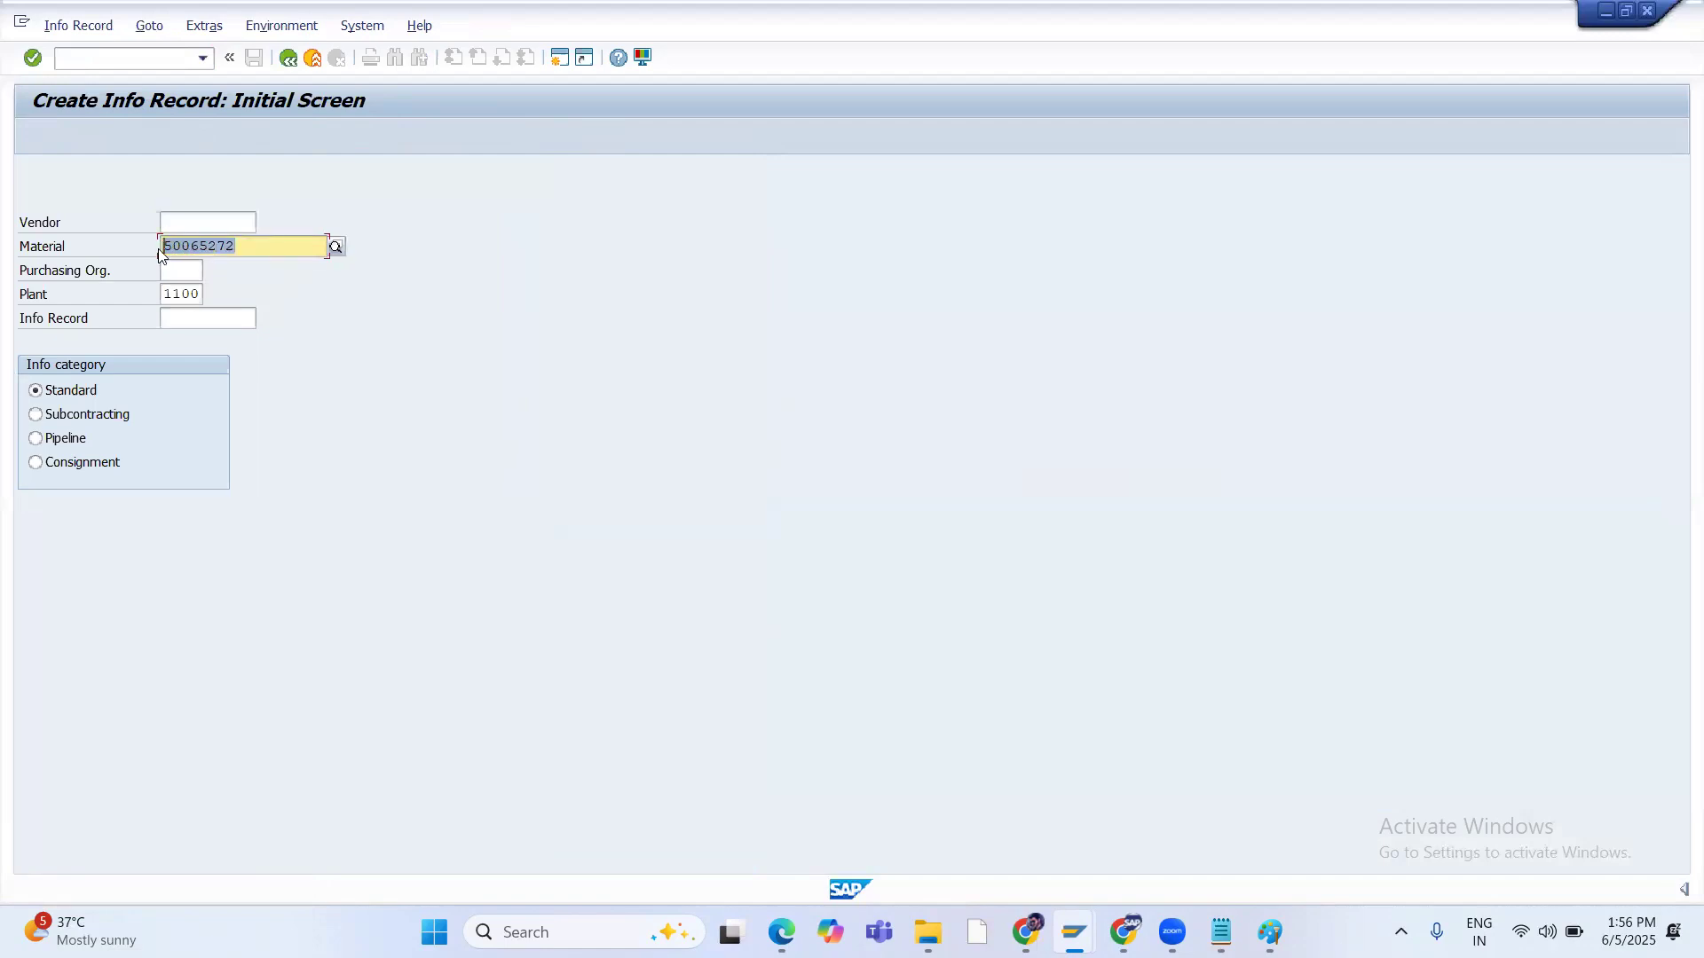
pyautogui.press('BackSpace')
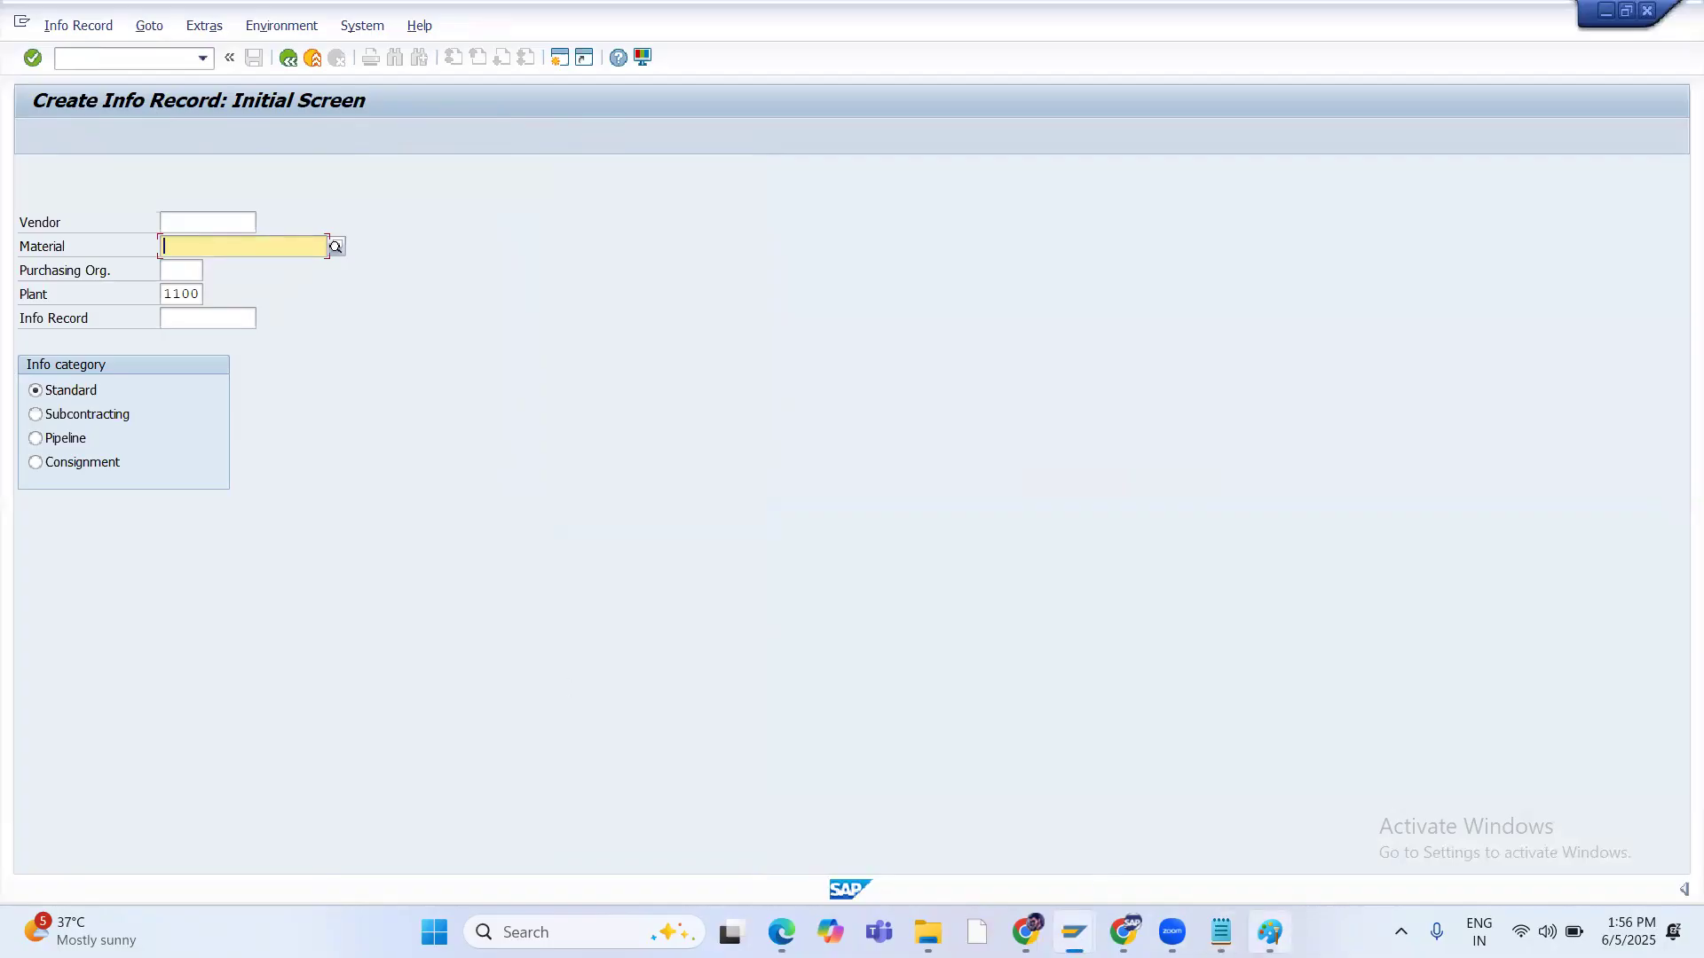
pyautogui.hotkey('alt', 'Tab')
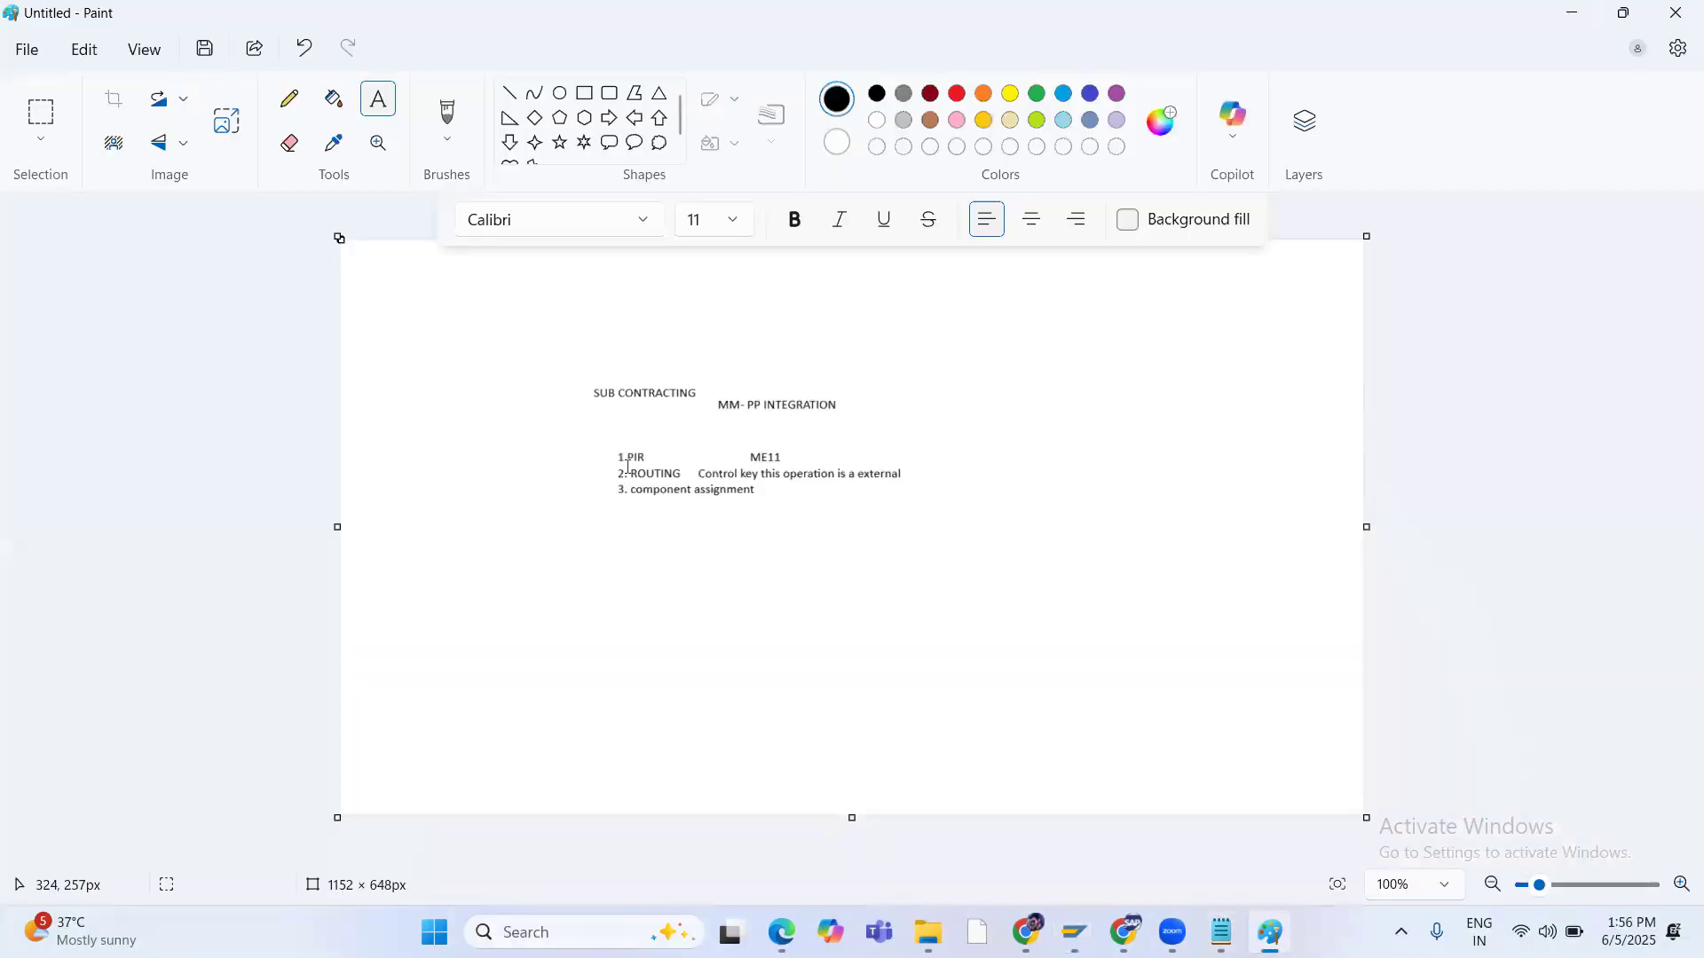
pyautogui.hotkey('alt', 'Tab')
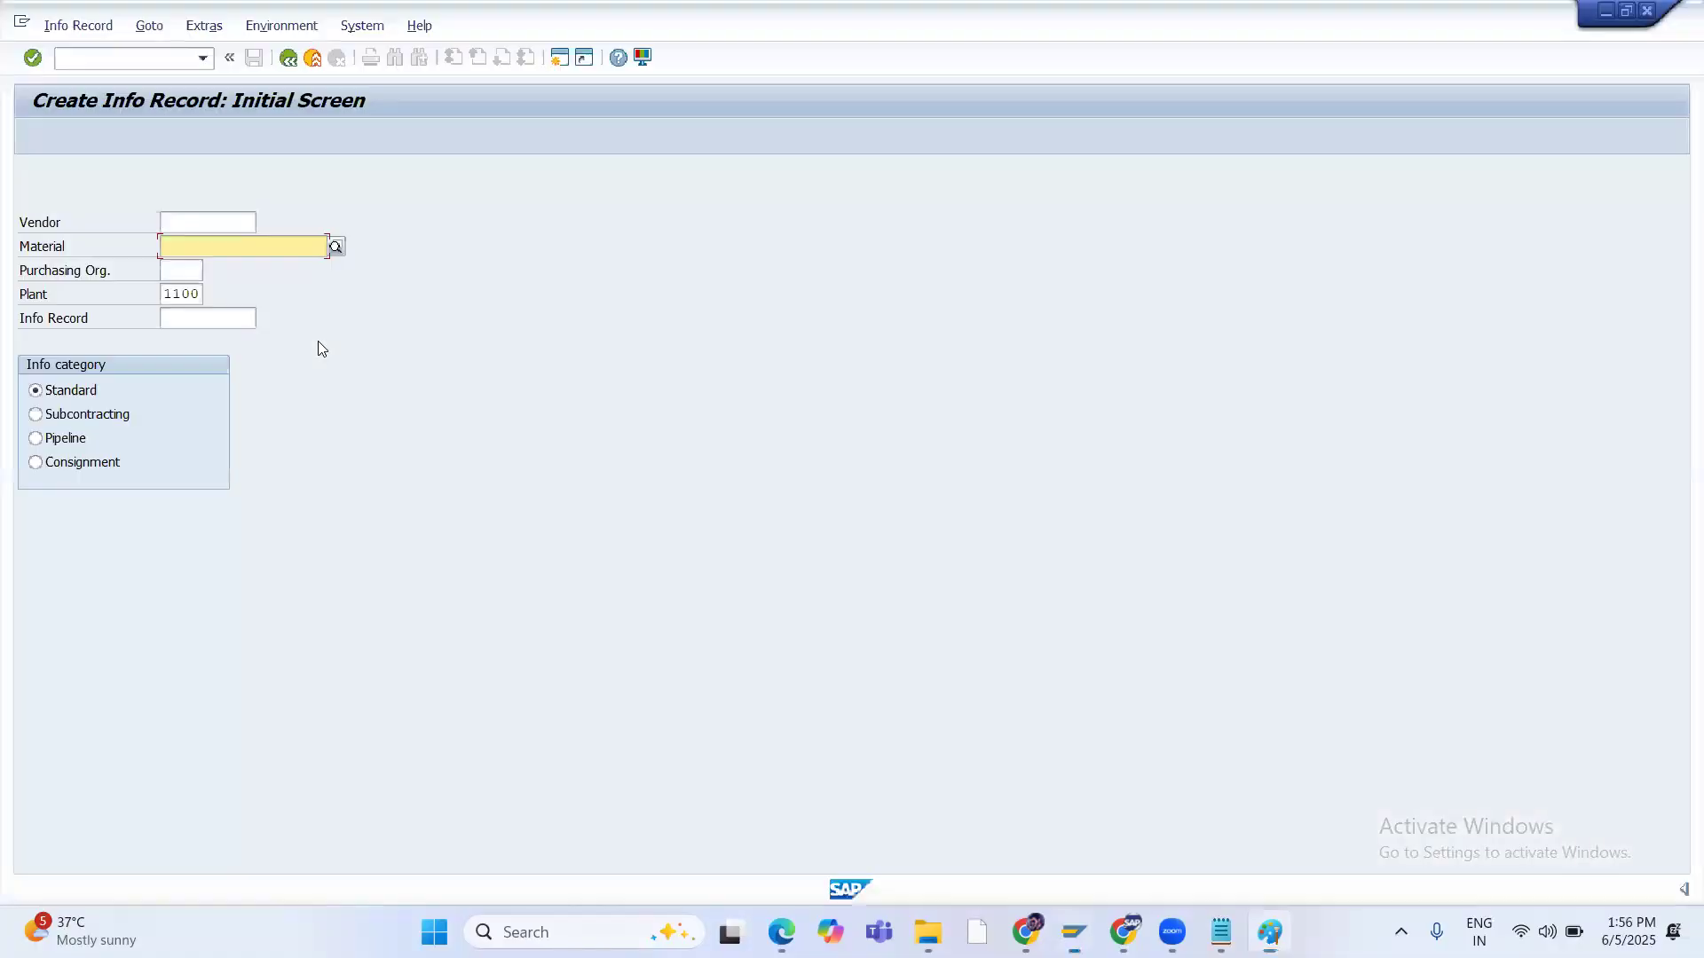
pyautogui.click(174, 272)
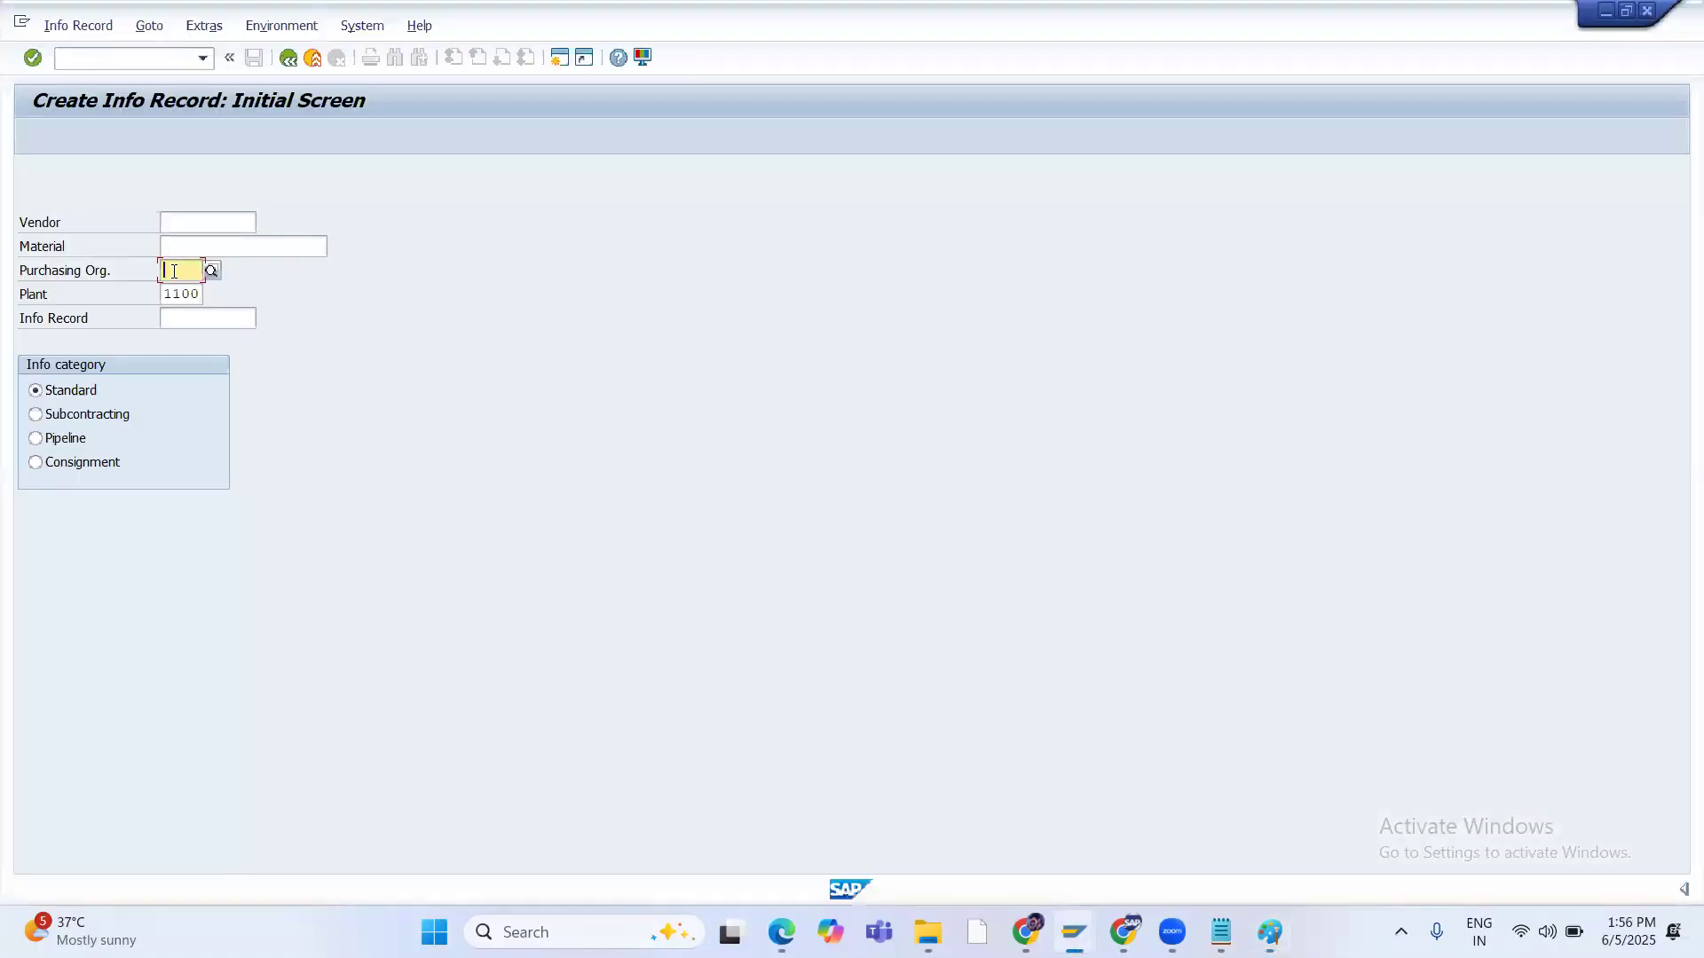
pyautogui.click(174, 222)
pyautogui.write('1')
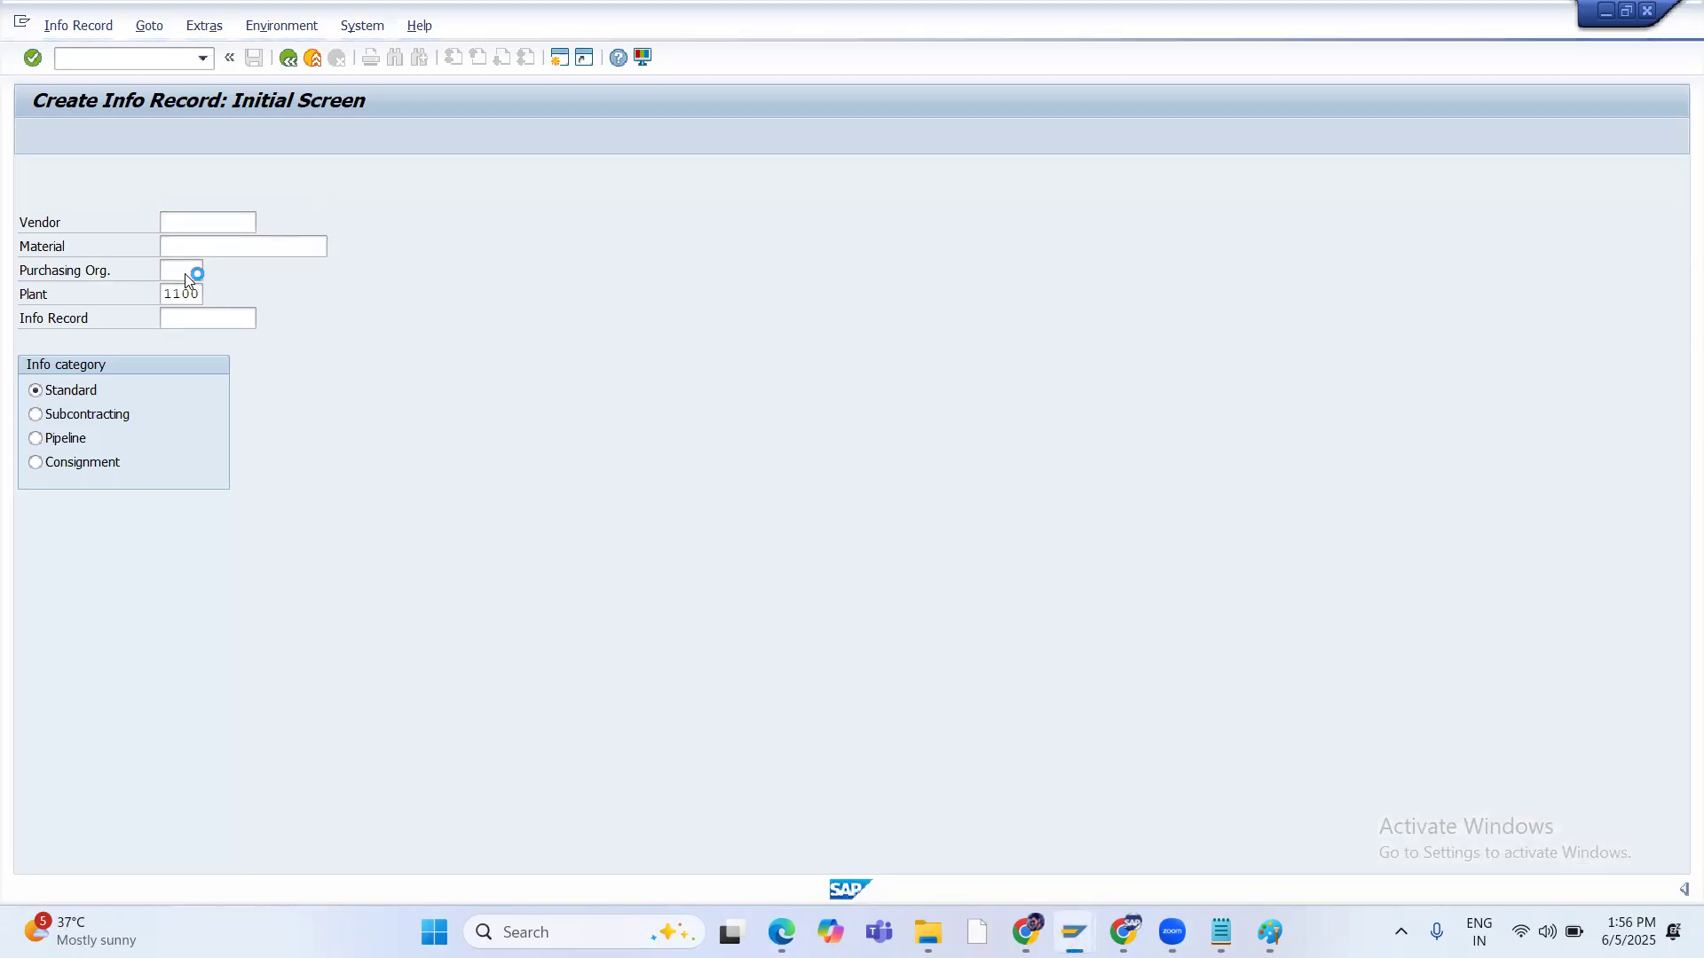
# Start a new text box next to ME11 in the Paint notes
pyautogui.hotkey('alt', 'Tab')
pyautogui.click(650, 458)
pyautogui.click(857, 431)
pyautogui.click(804, 451)
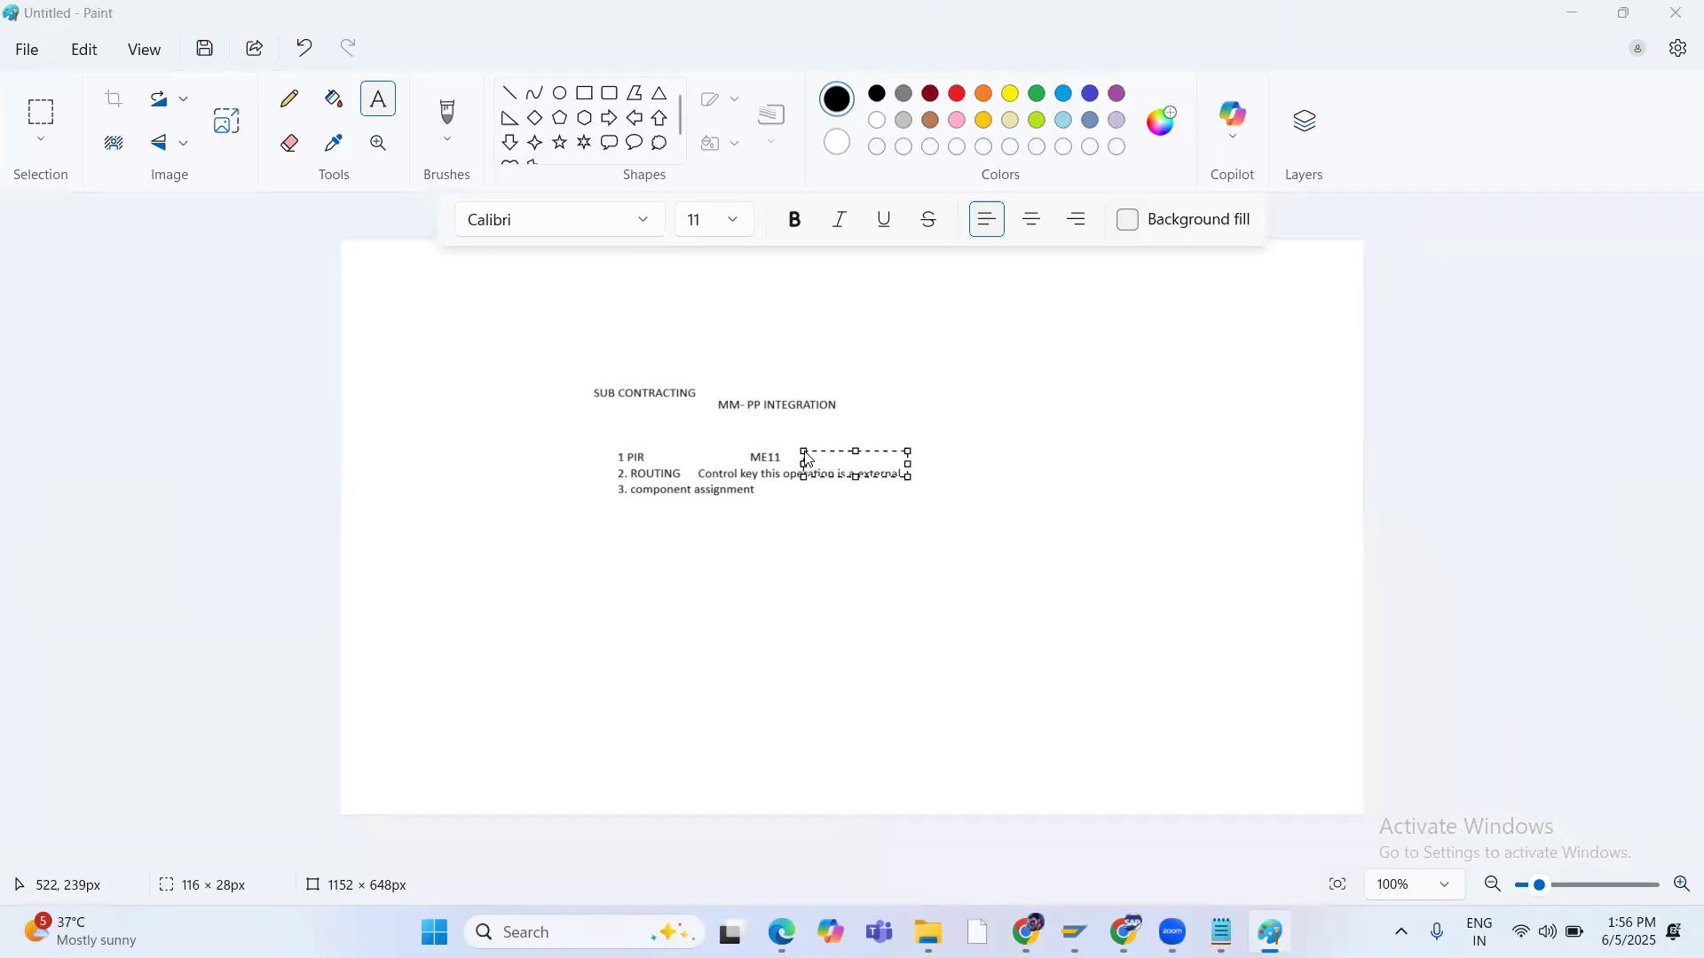
pyautogui.hotkey('alt', 'Tab')
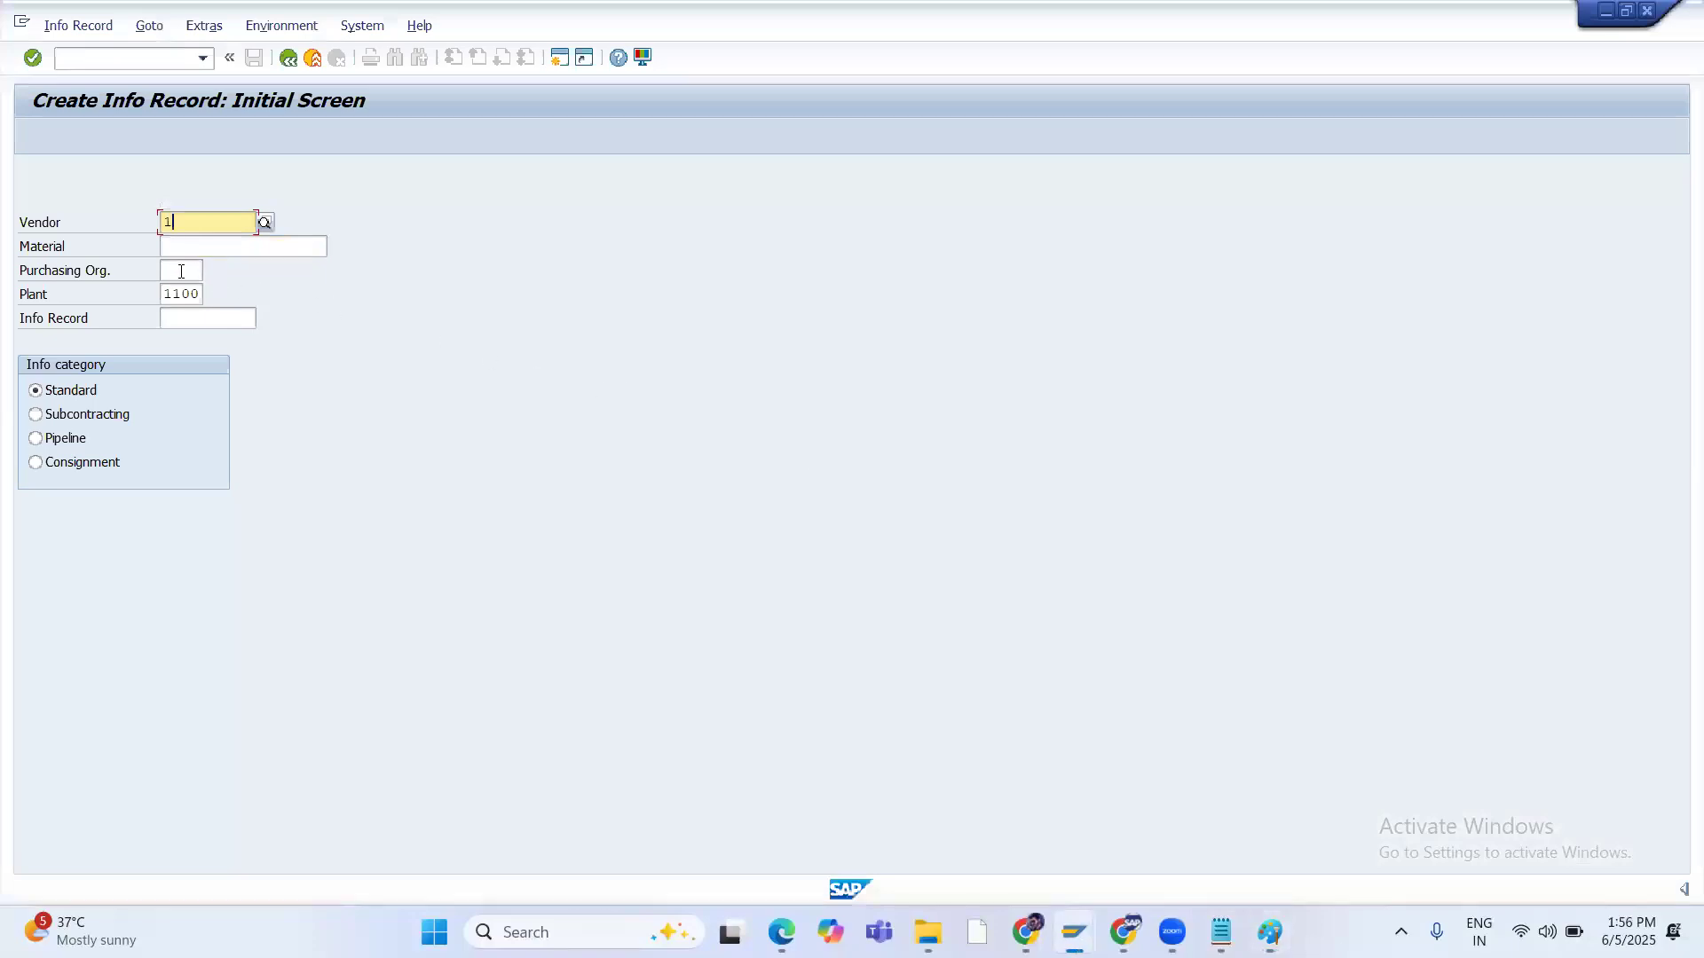
# Enter purchasing organization 1, choose the Subcontracting info category and confirm
pyautogui.click(181, 271)
pyautogui.write('1')
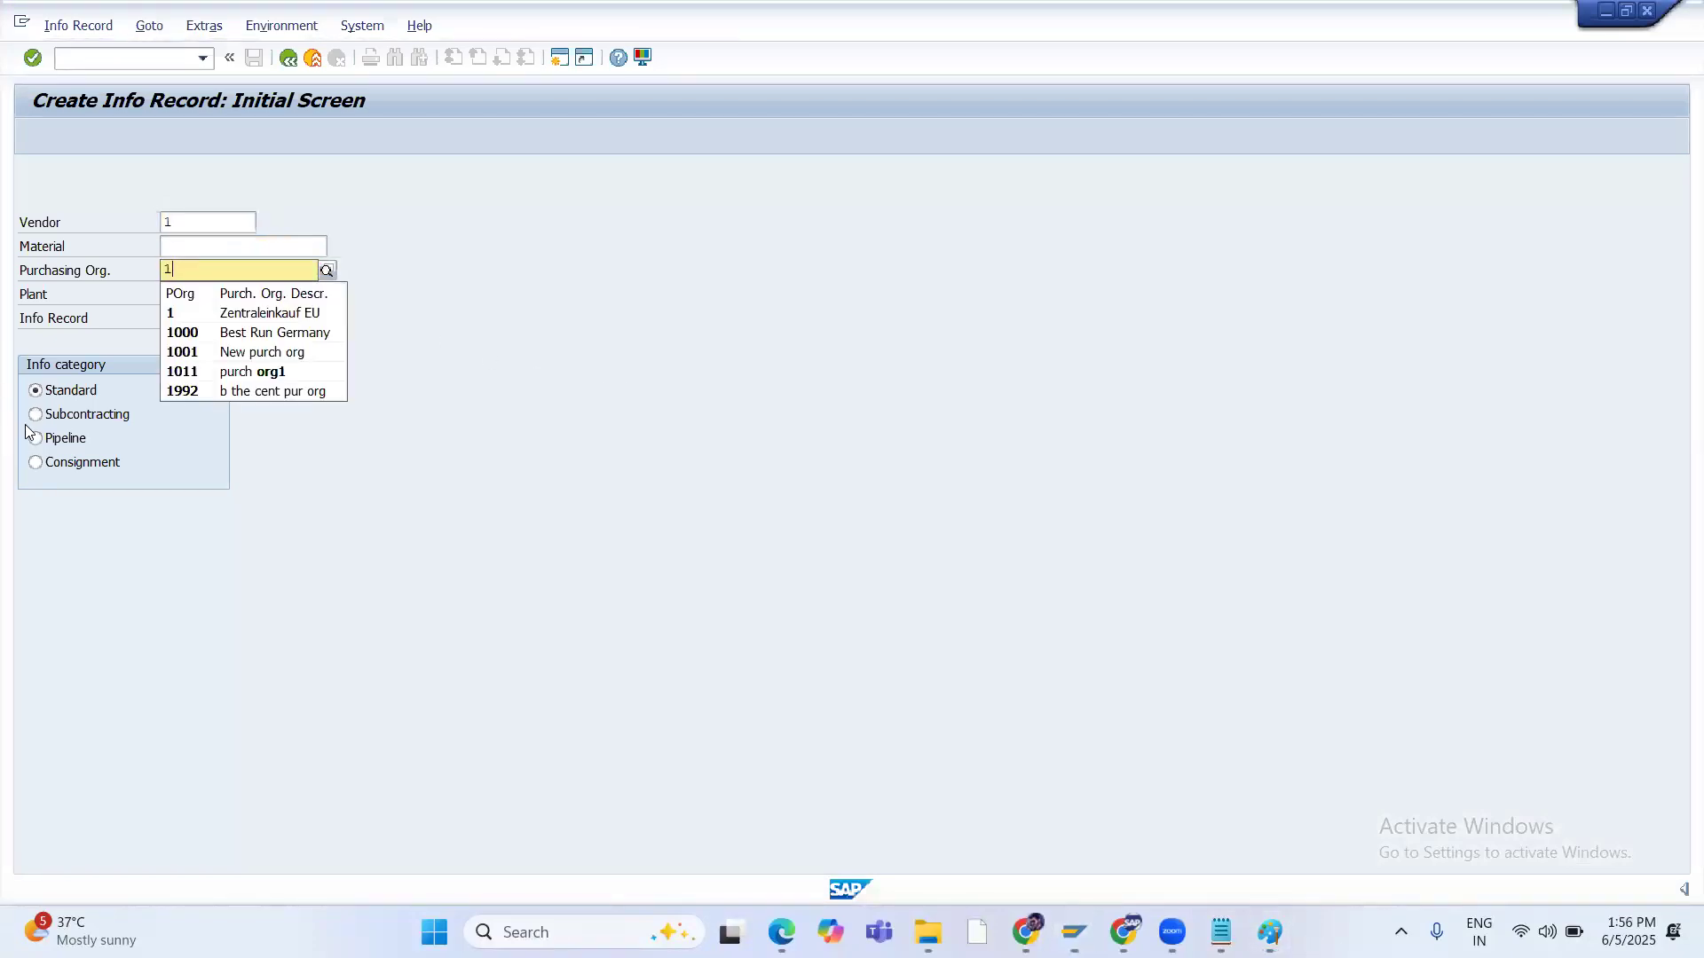
pyautogui.click(39, 423)
pyautogui.press('Return')
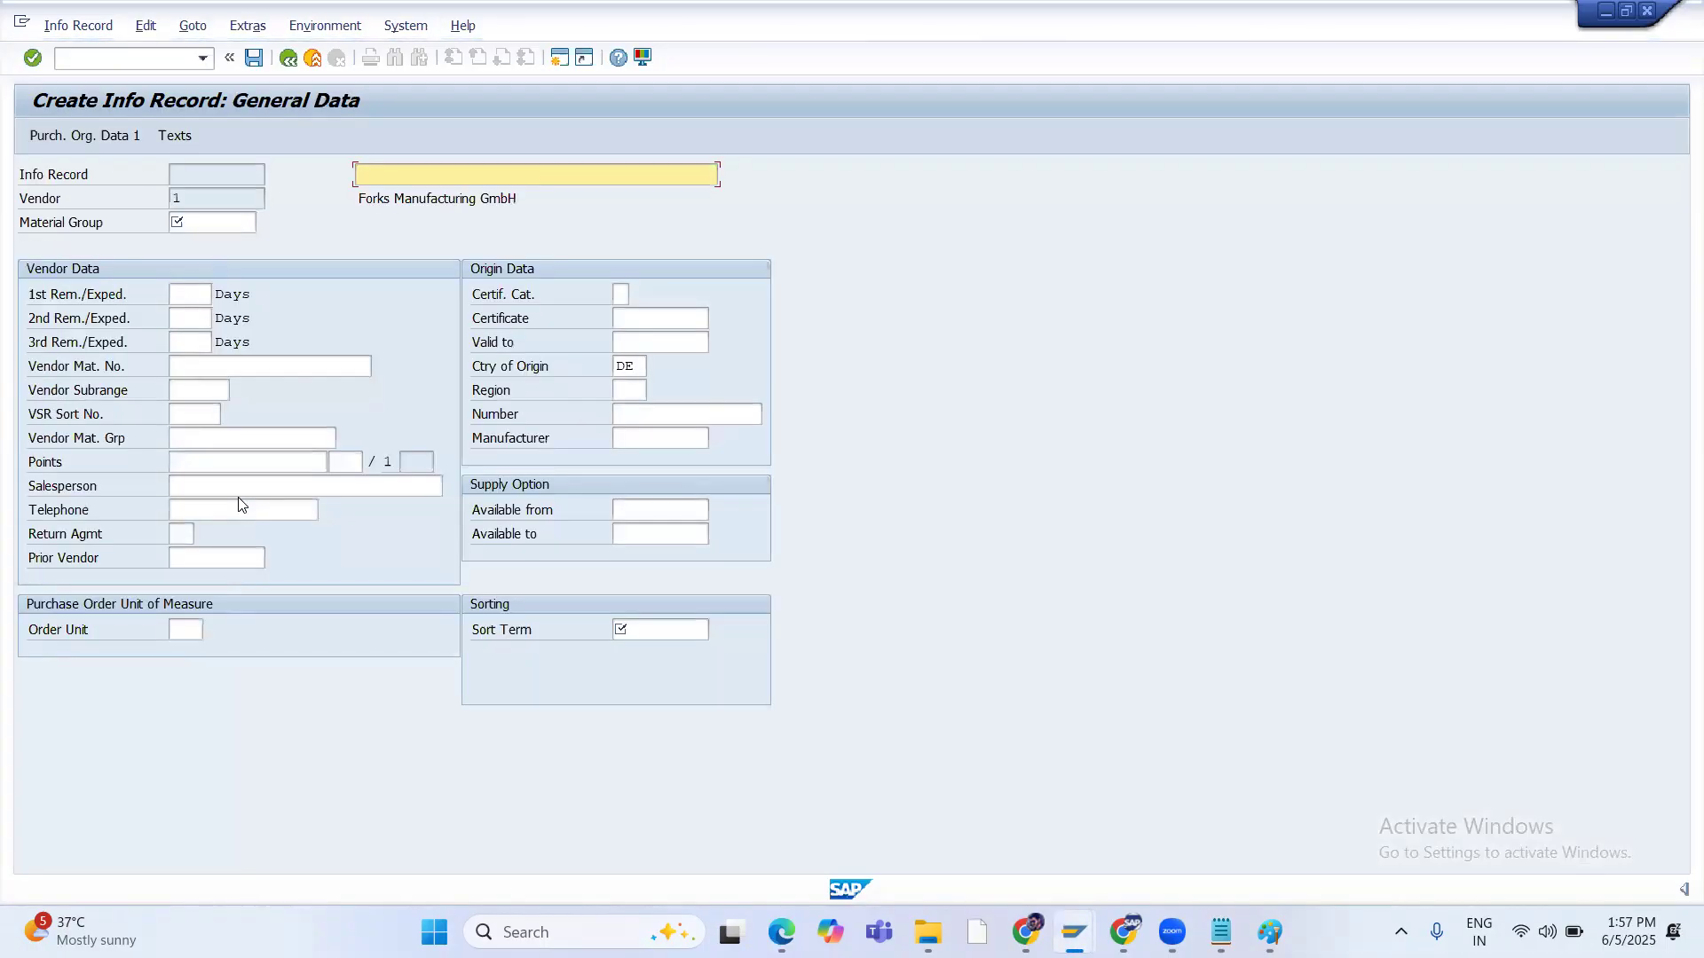
# Enter order unit kg, description 'test p', material group 001 and sort term 'machine'
pyautogui.click(190, 630)
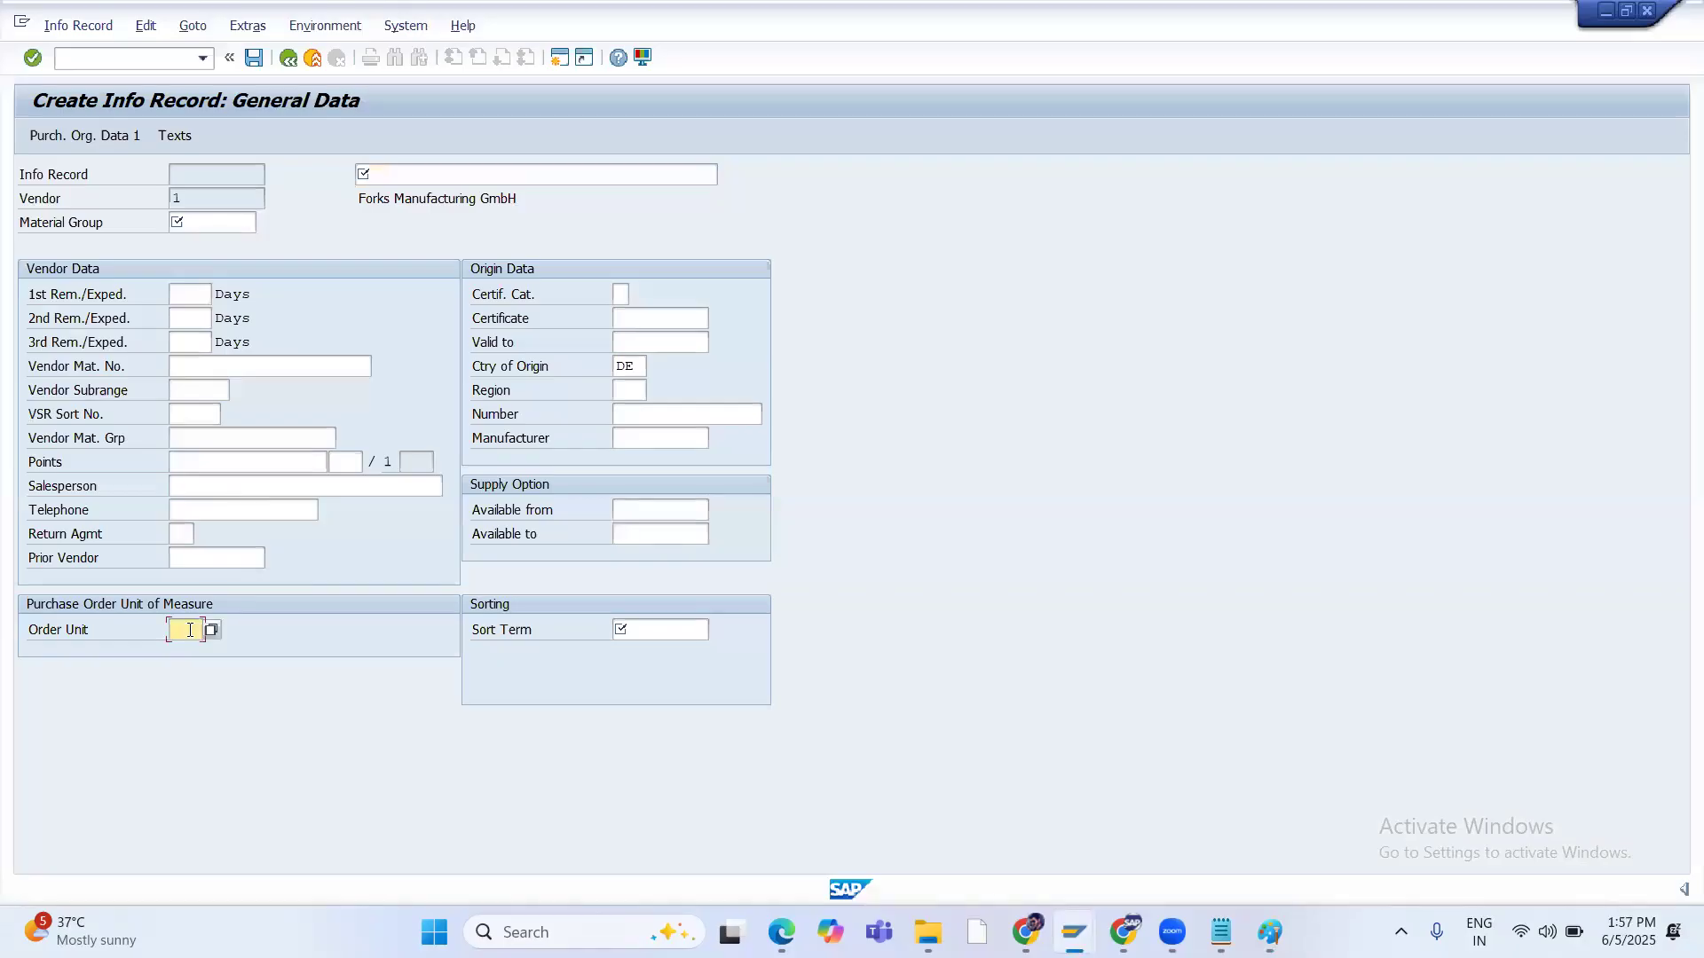
pyautogui.write('kg')
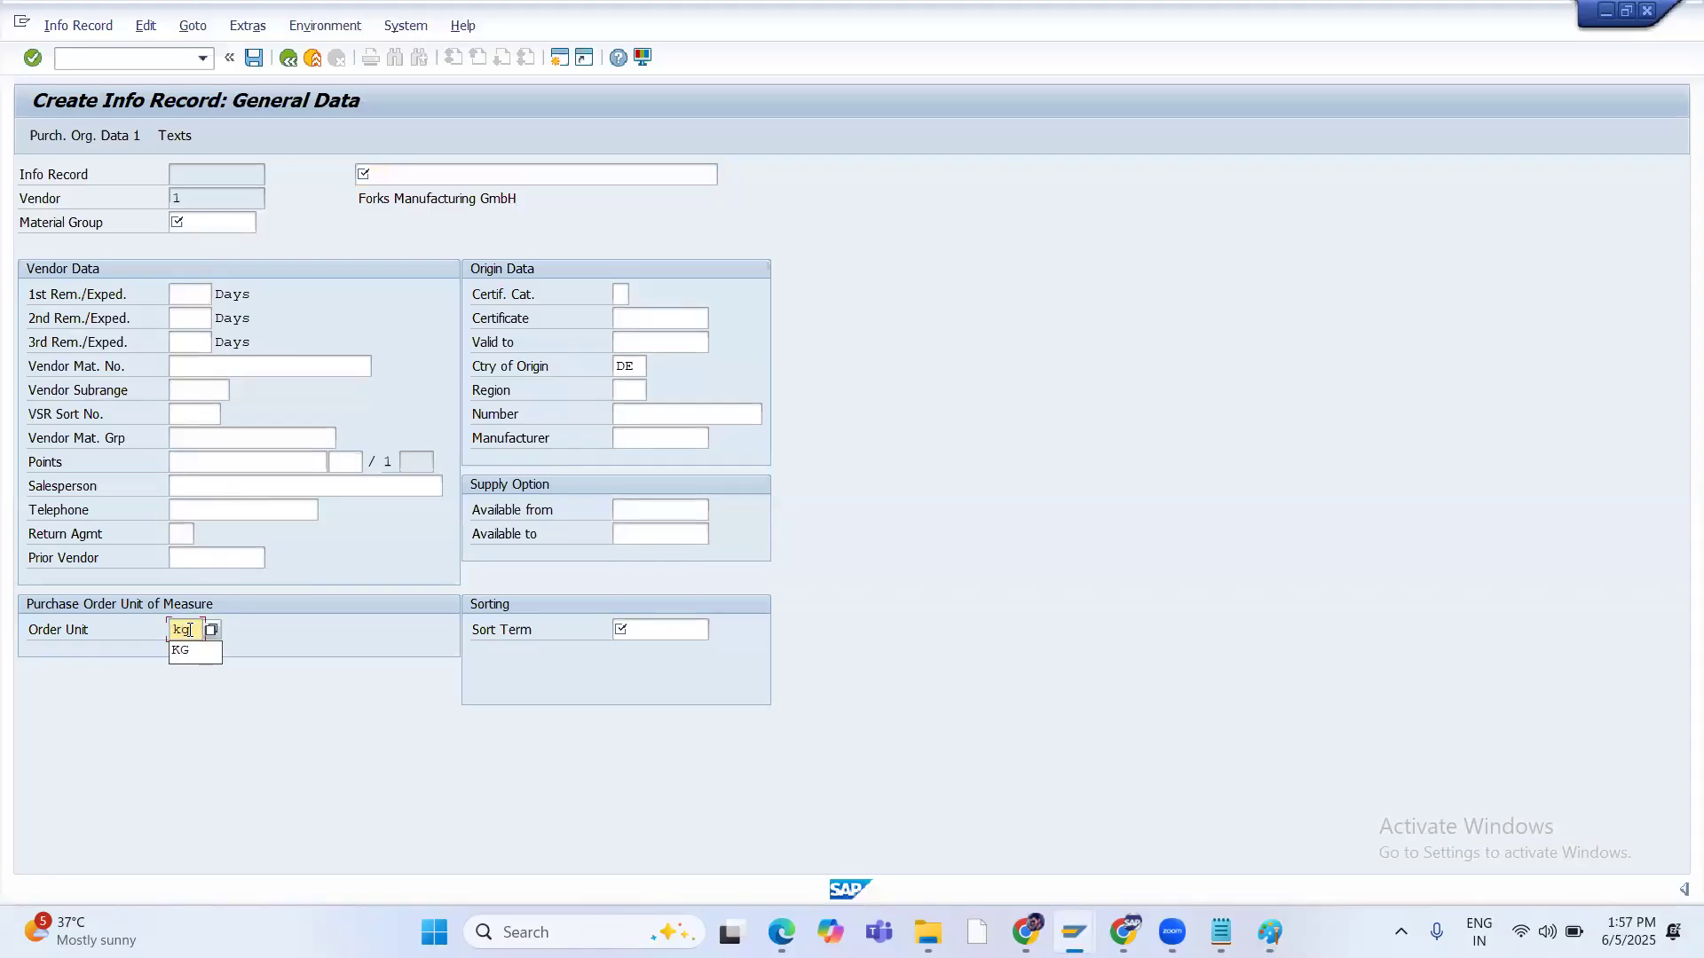
pyautogui.click(61, 138)
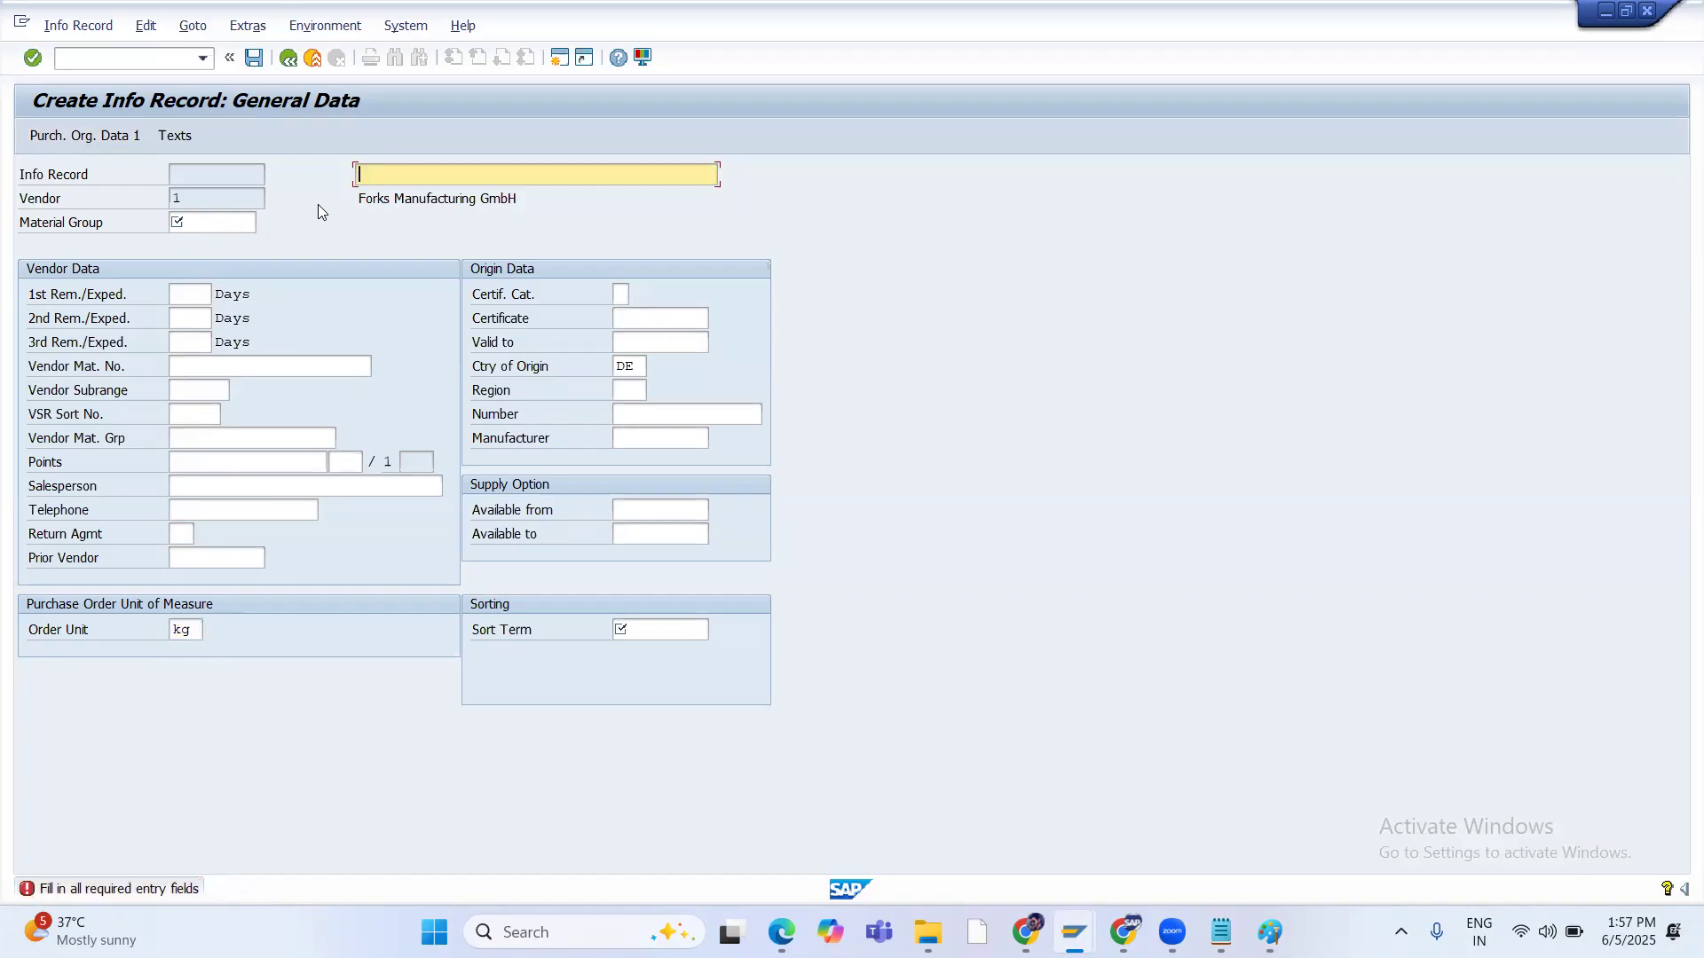
pyautogui.write('test p')
pyautogui.click(76, 135)
pyautogui.click(241, 214)
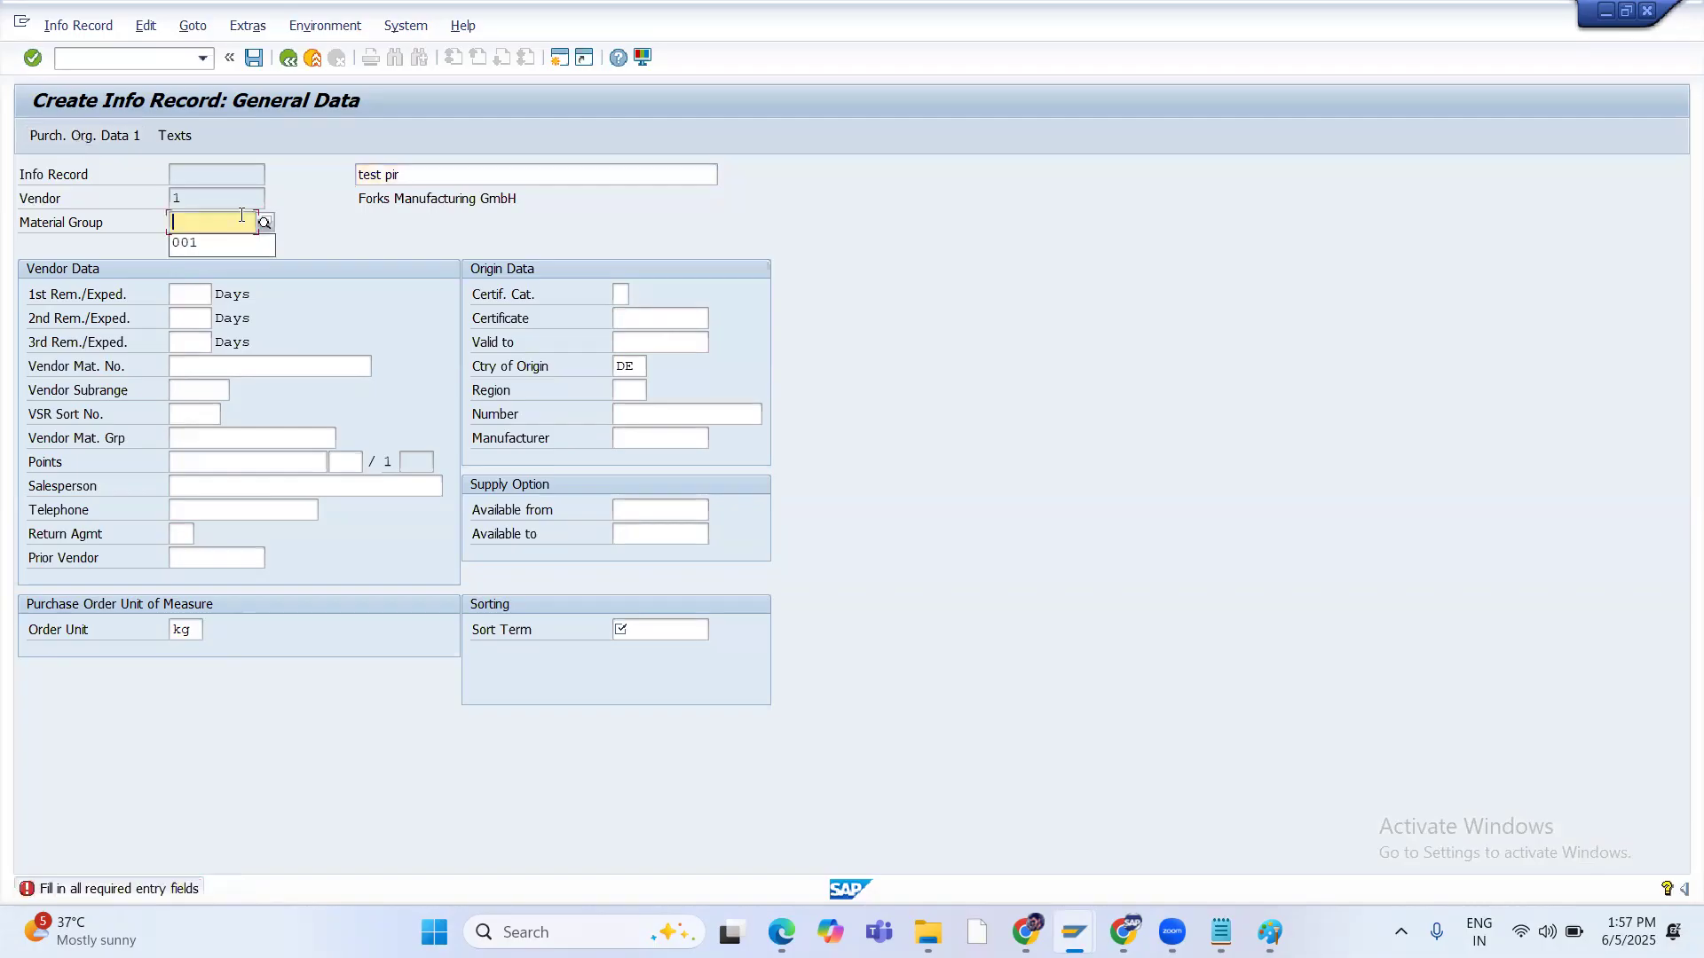
pyautogui.click(97, 137)
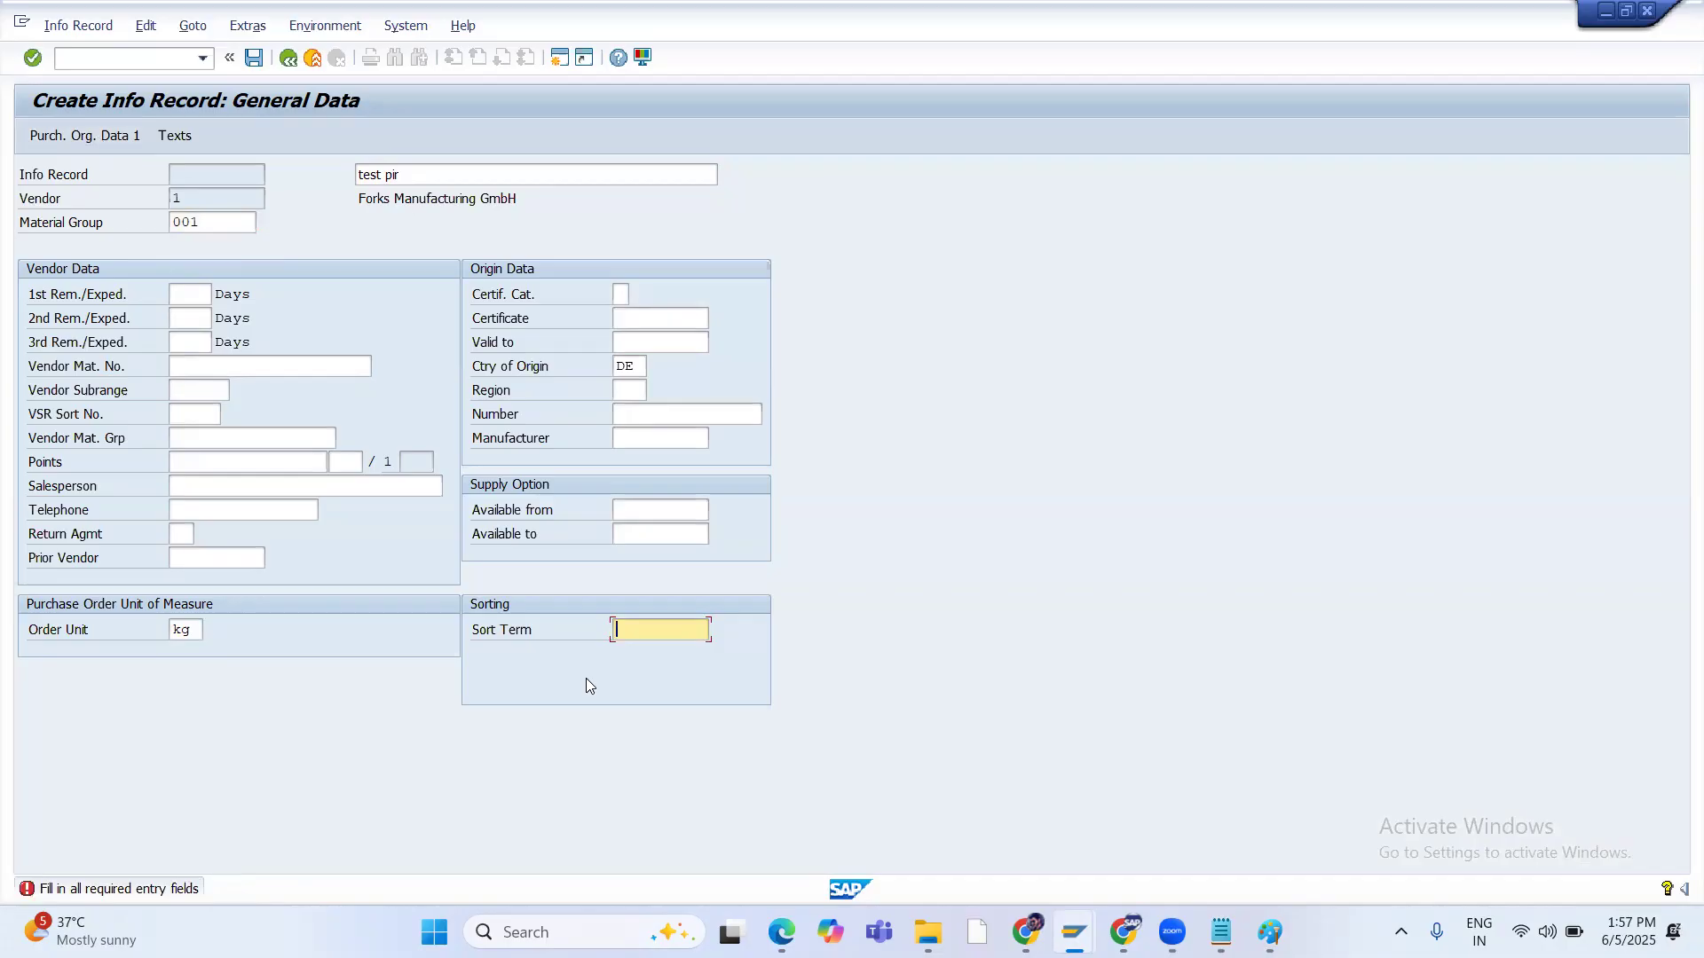
pyautogui.write('machine')
pyautogui.press('Return')
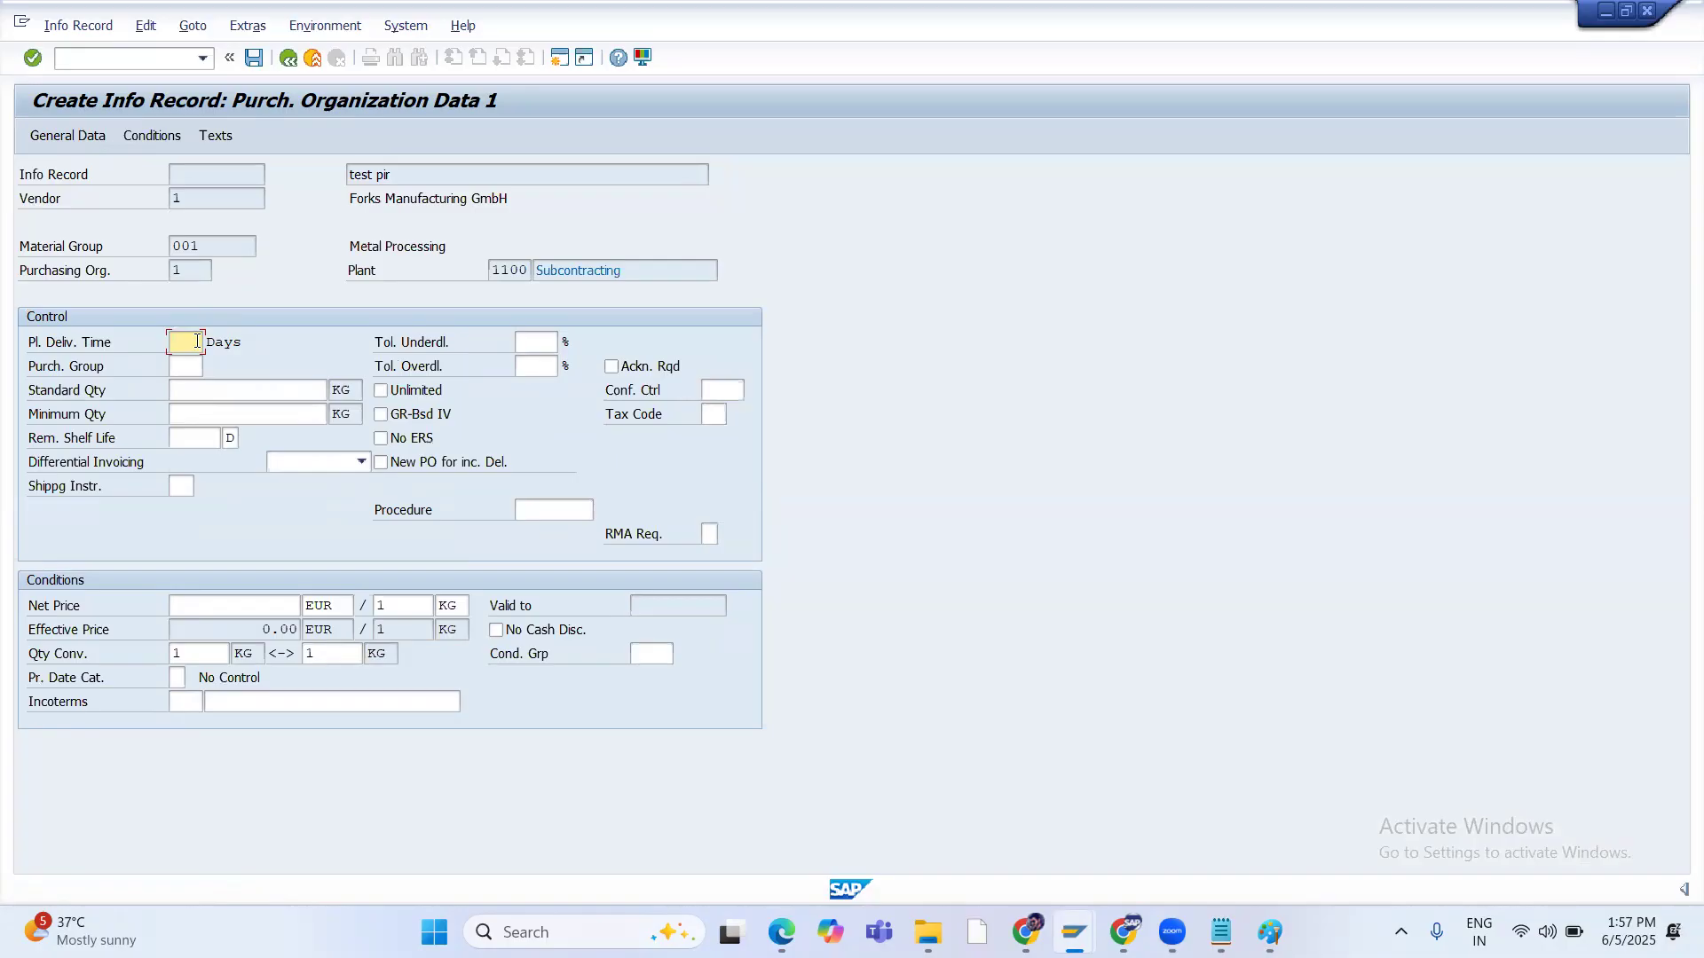
# Set planned delivery time 1 day and purchasing group 01, then save the info record
pyautogui.write('1')
pyautogui.press('Return')
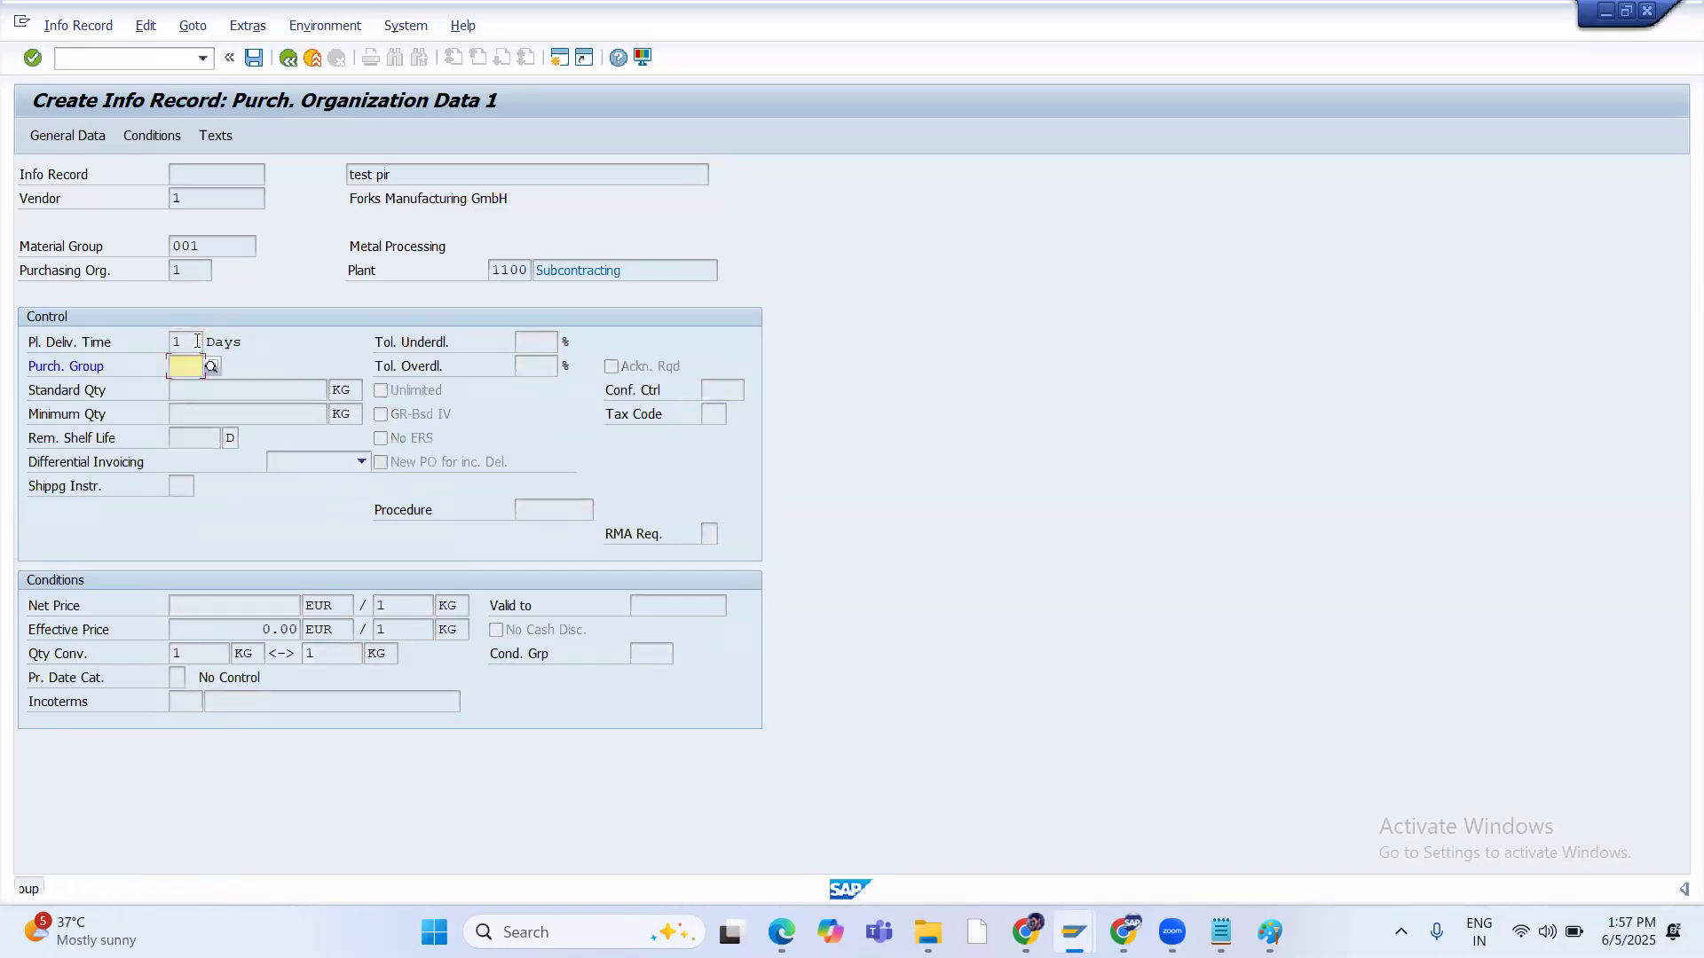
pyautogui.write('01')
pyautogui.press('Return')
pyautogui.click(254, 57)
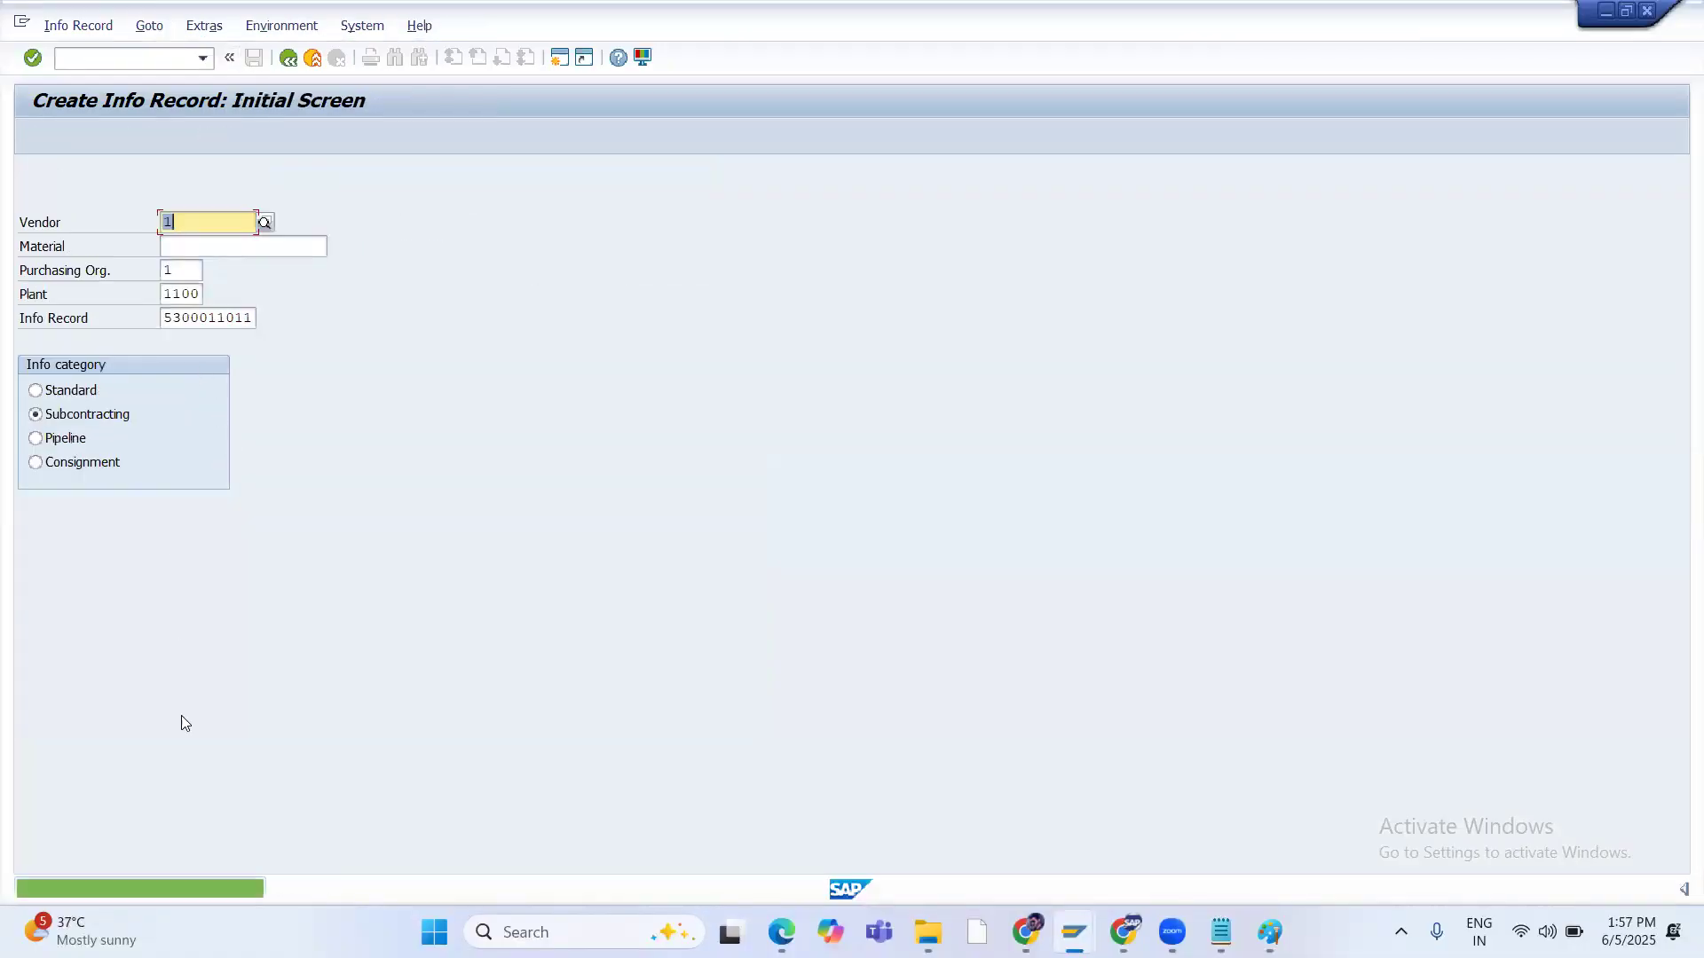
pyautogui.click(214, 888)
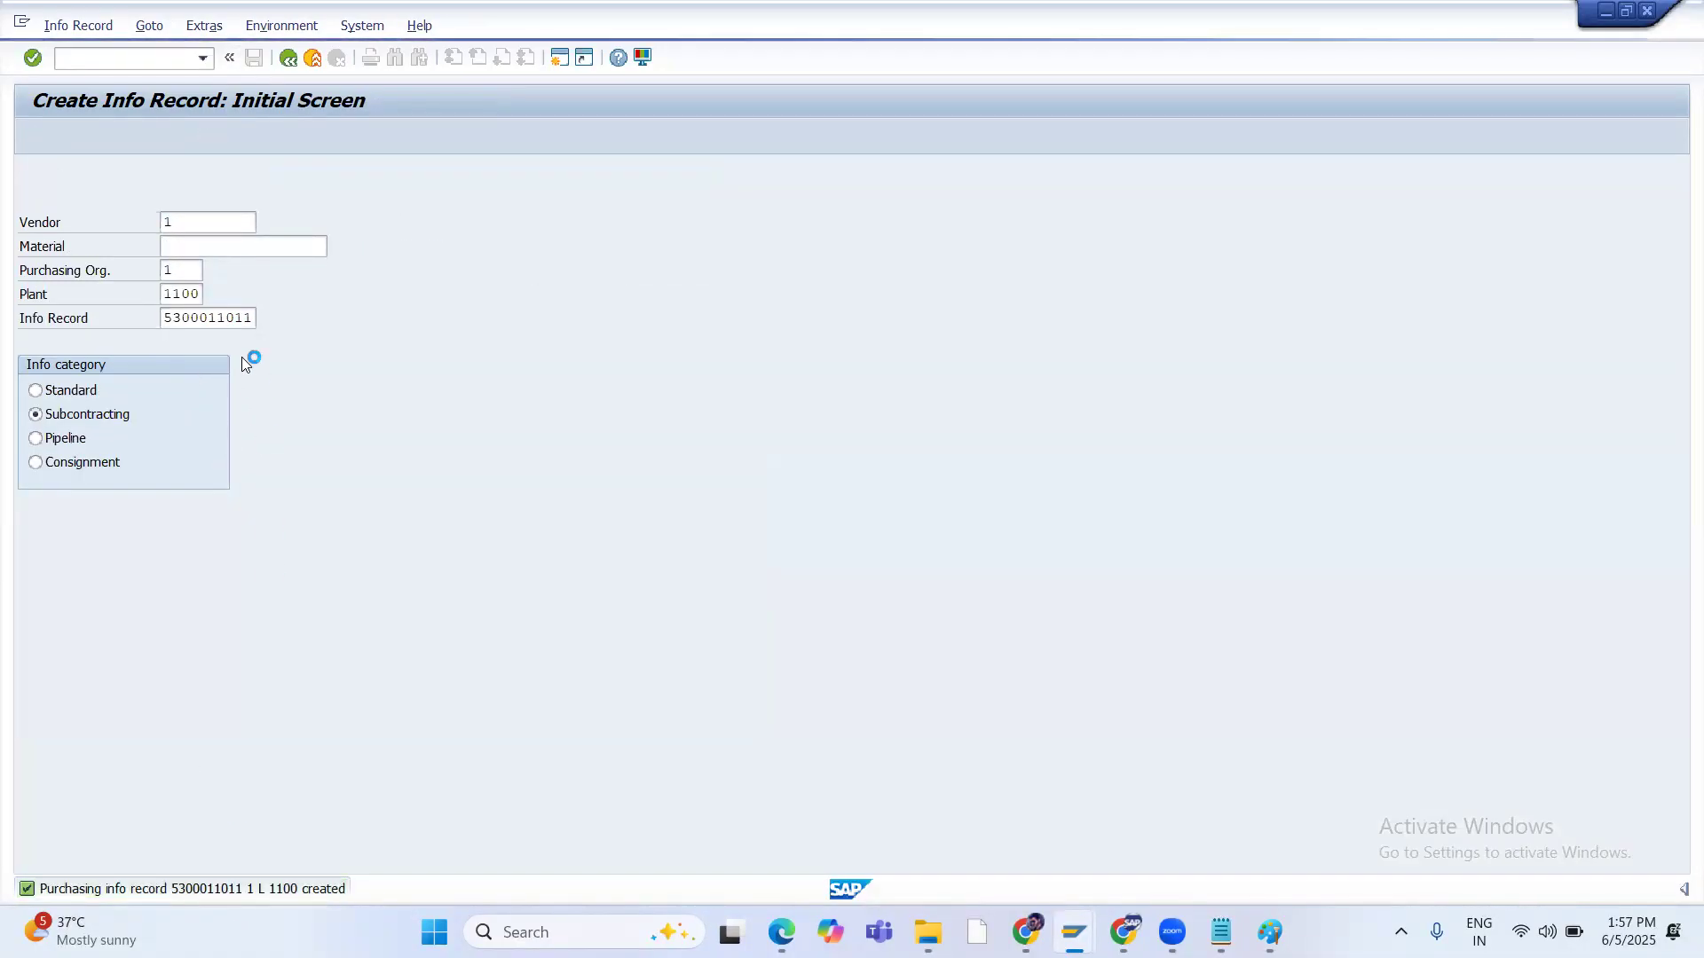
pyautogui.moveTo(581, 105); pyautogui.dragTo(486, 113)
pyautogui.hotkey('ctrl', 'c')
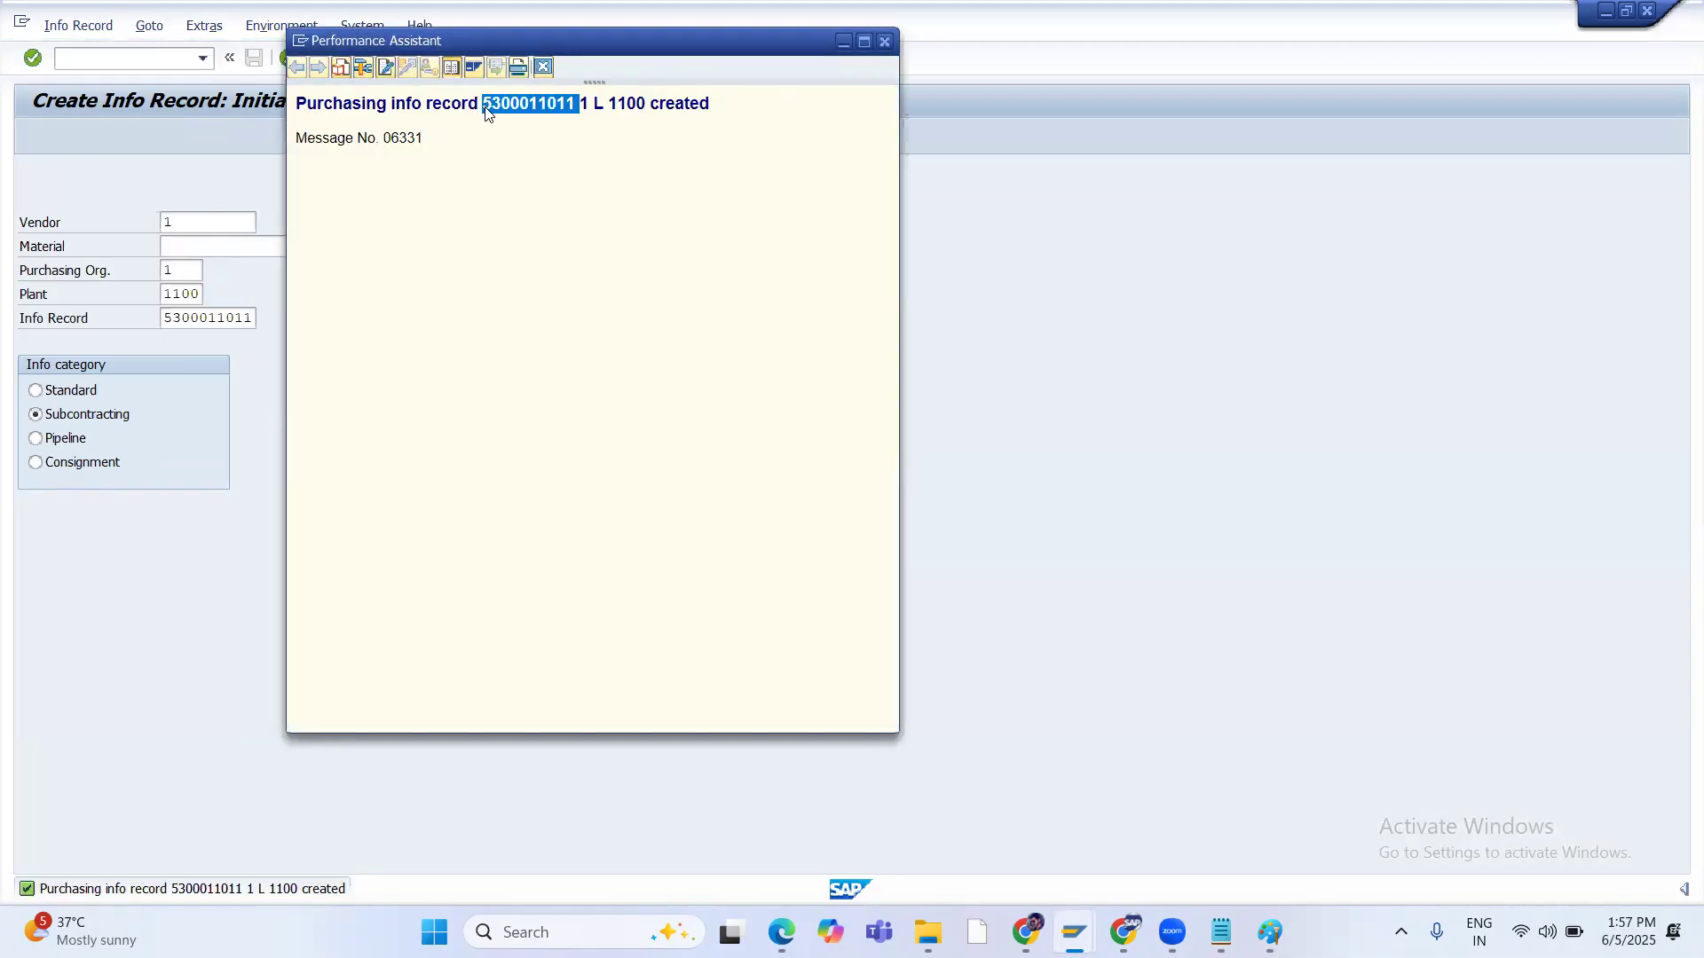
pyautogui.press('Escape')
pyautogui.hotkey('alt', 'Tab')
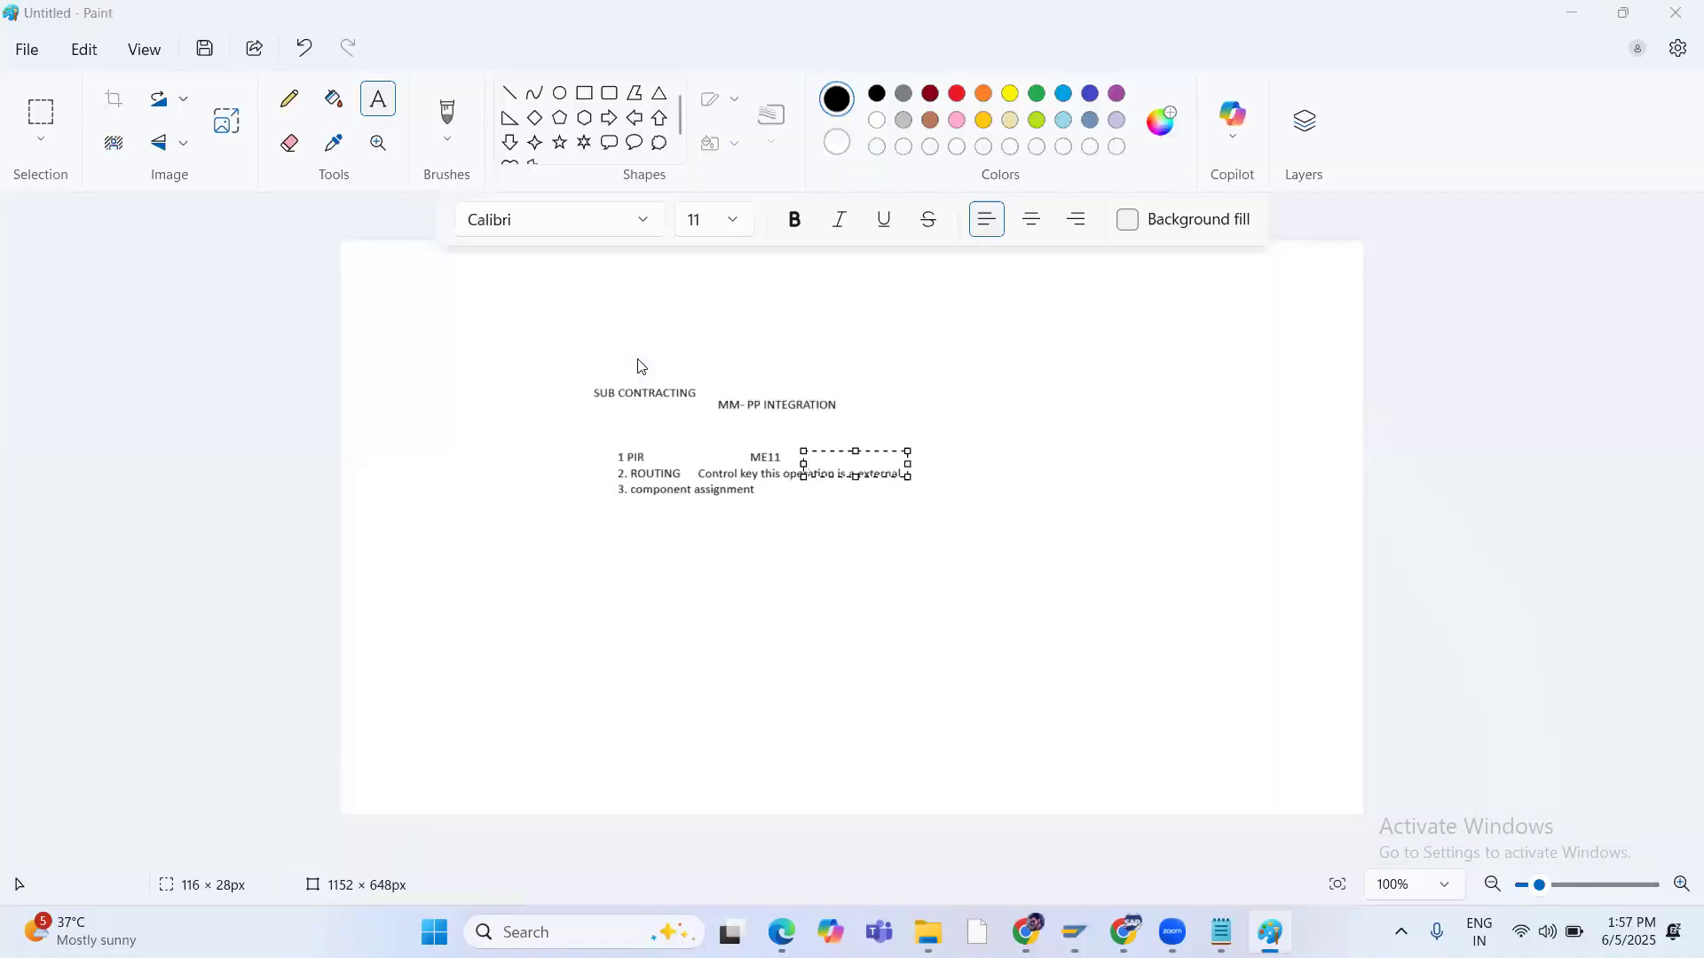
# Open material 50065272's routing in change mode and select operation 0020
pyautogui.hotkey('alt', 'Tab')
pyautogui.hotkey('alt', 'Tab')
pyautogui.hotkey('alt', 'Tab')
pyautogui.hotkey('alt', 'Tab')
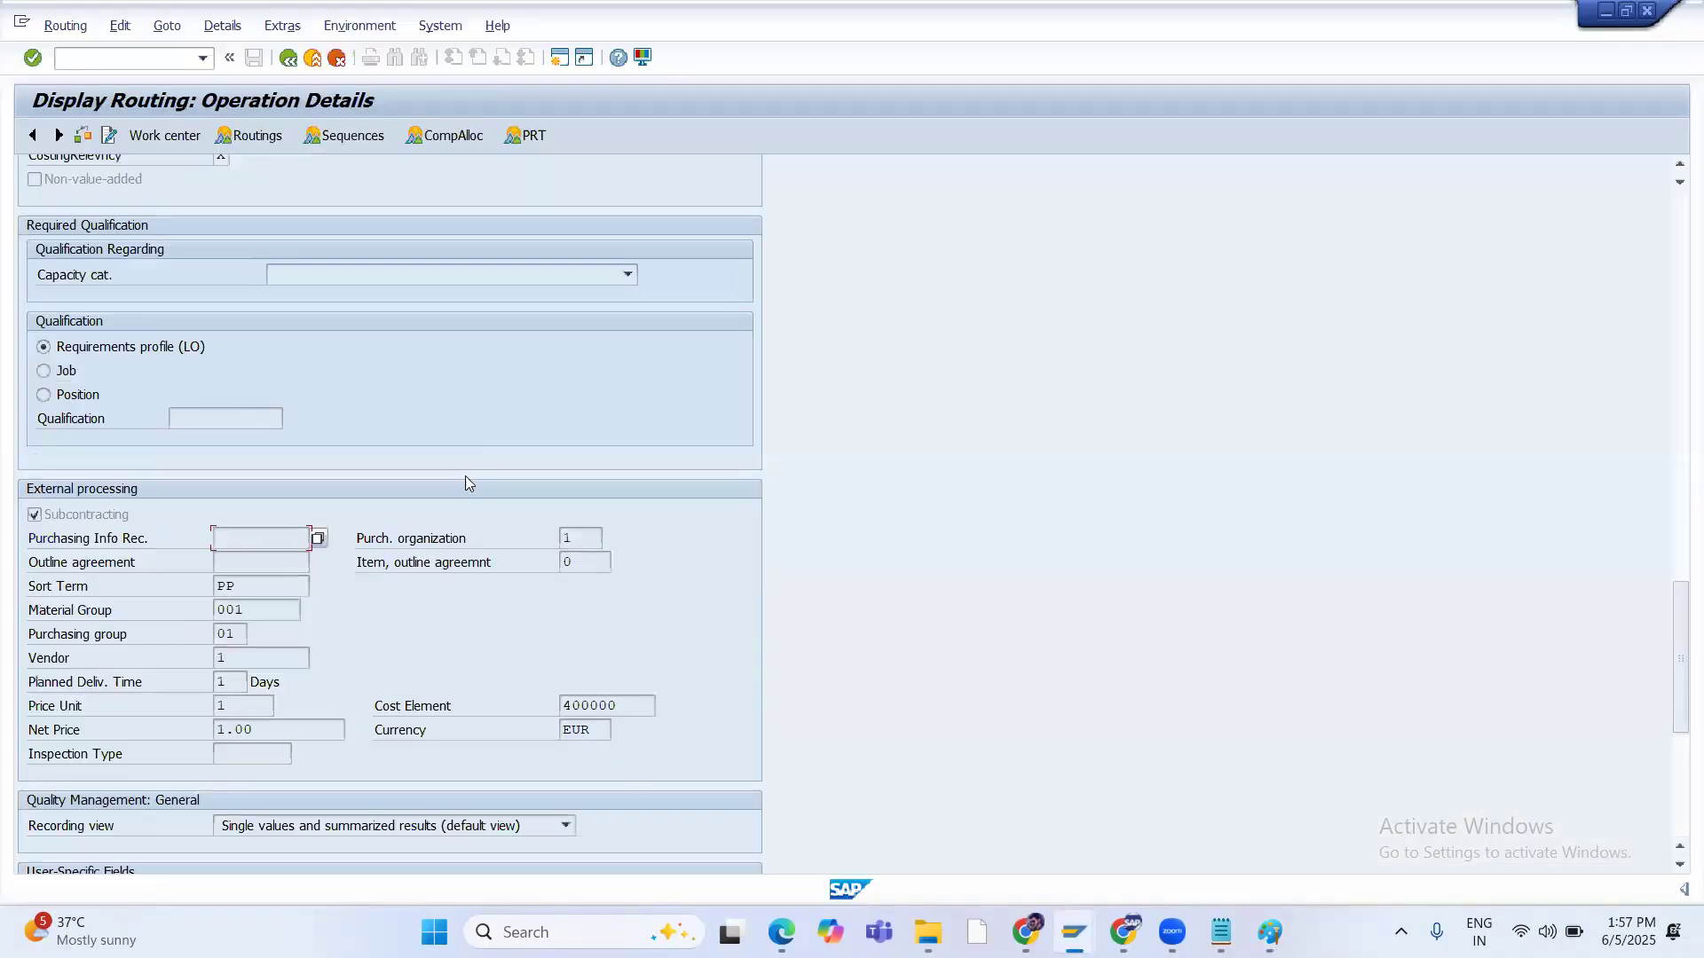
pyautogui.click(64, 25)
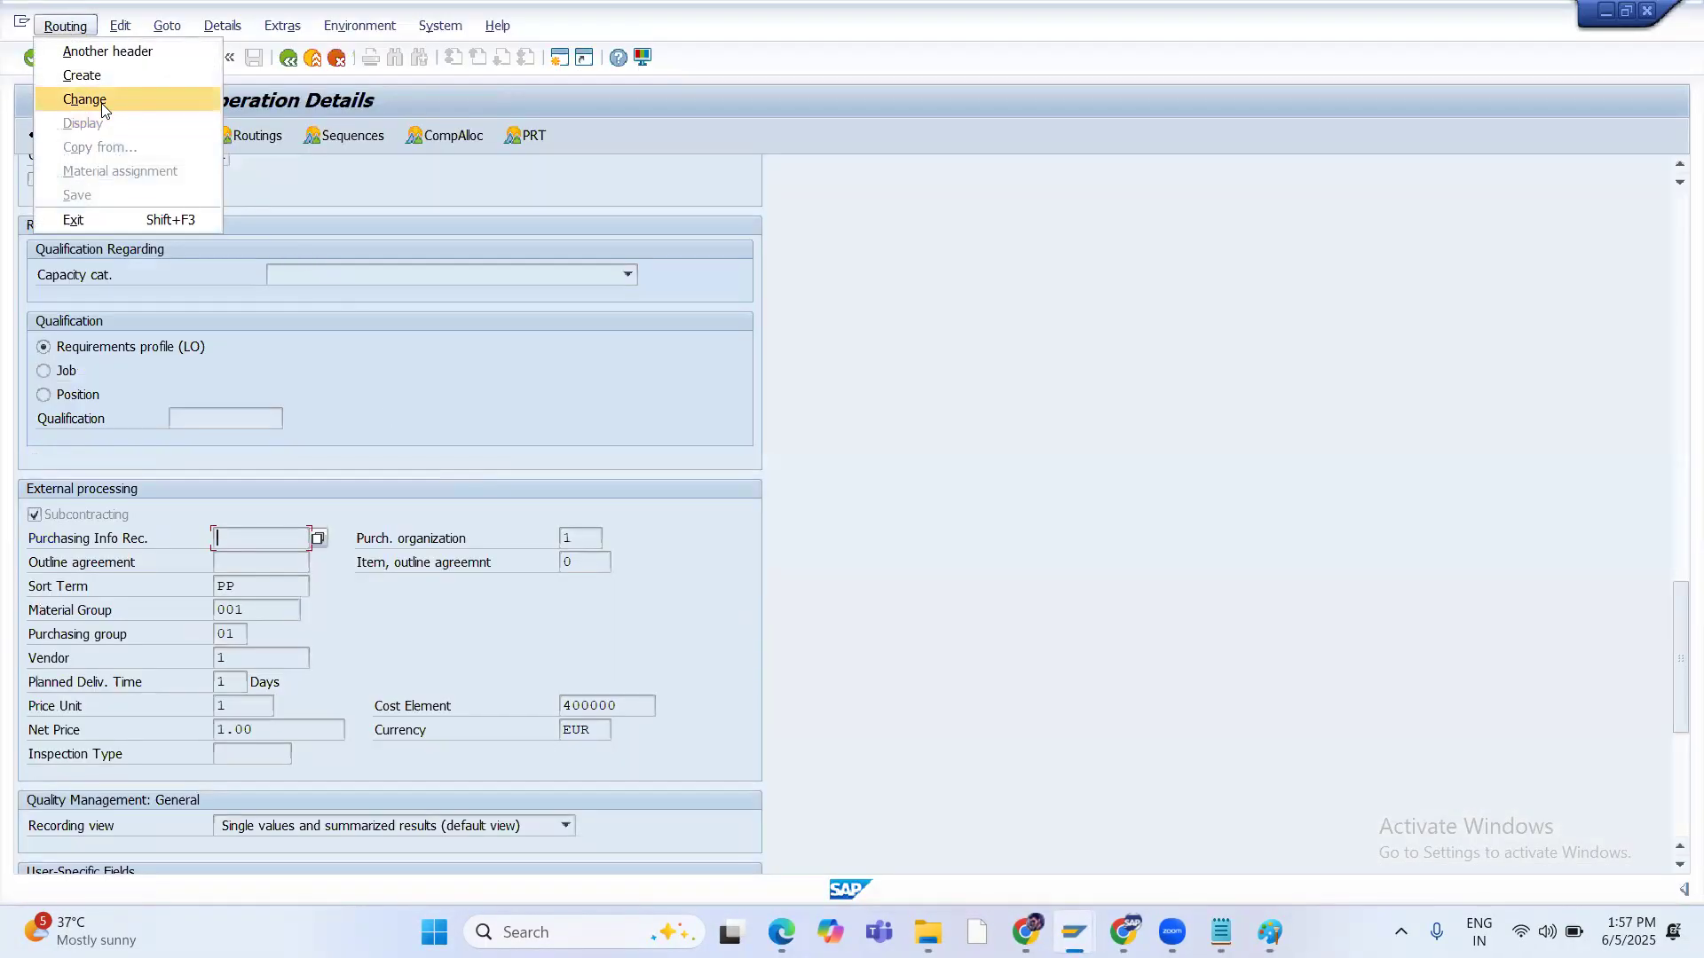
pyautogui.click(85, 95)
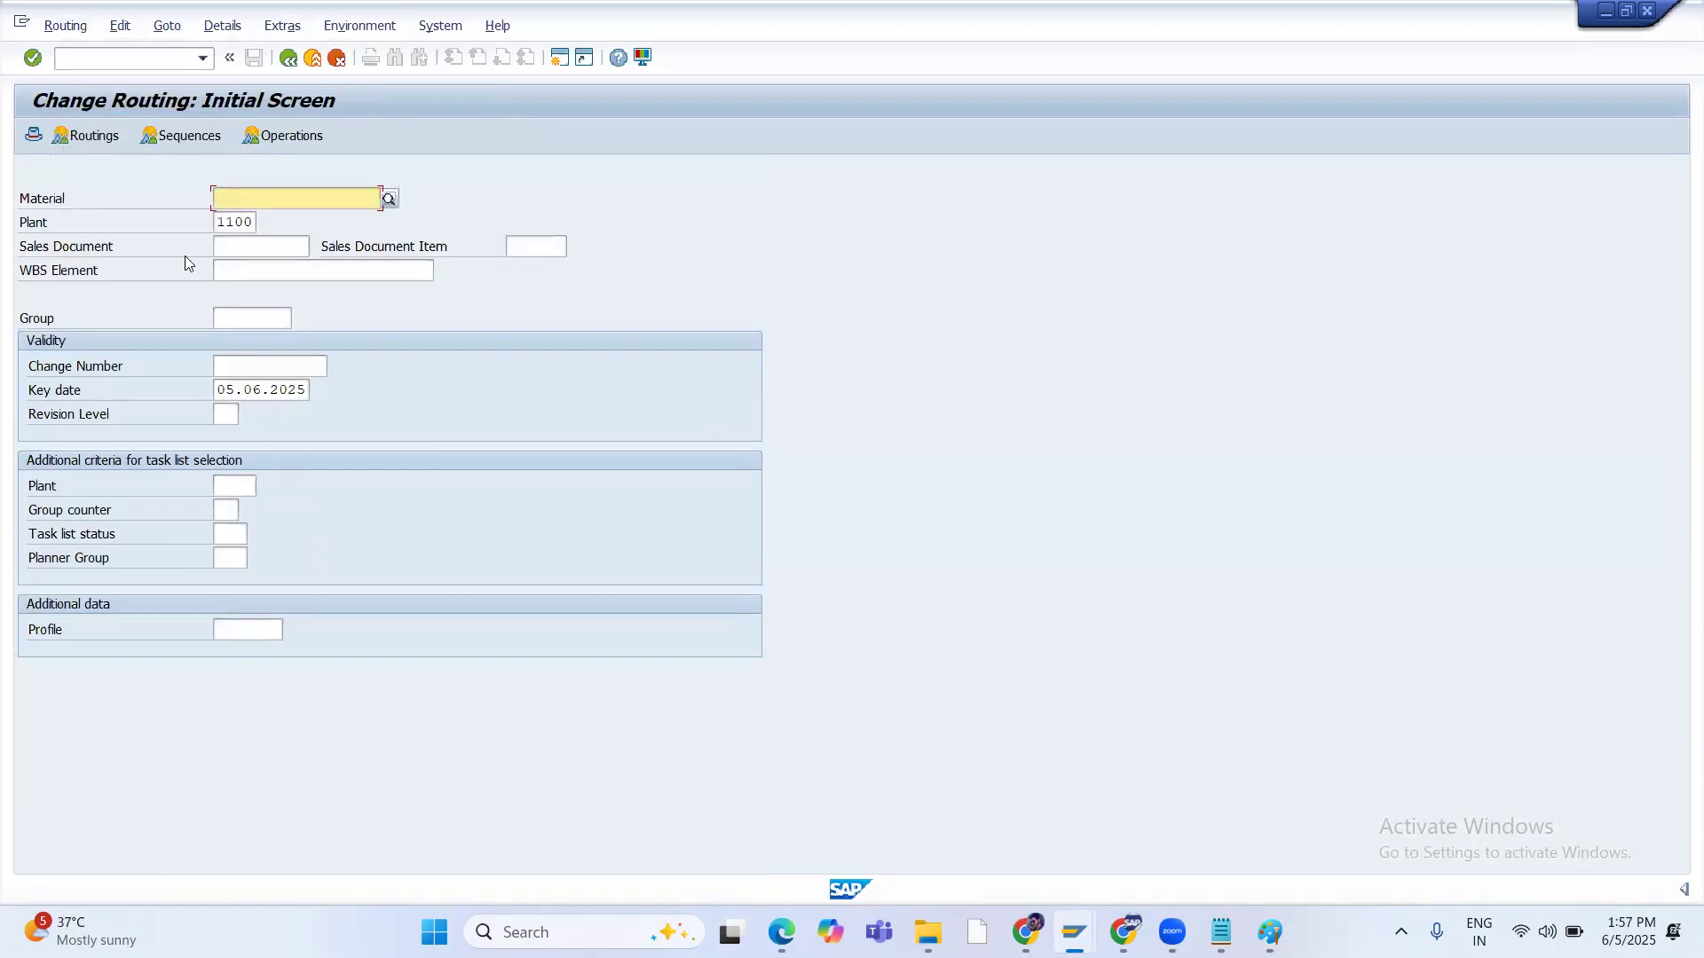
pyautogui.write('=')
pyautogui.press('BackSpace')
pyautogui.press('Down')
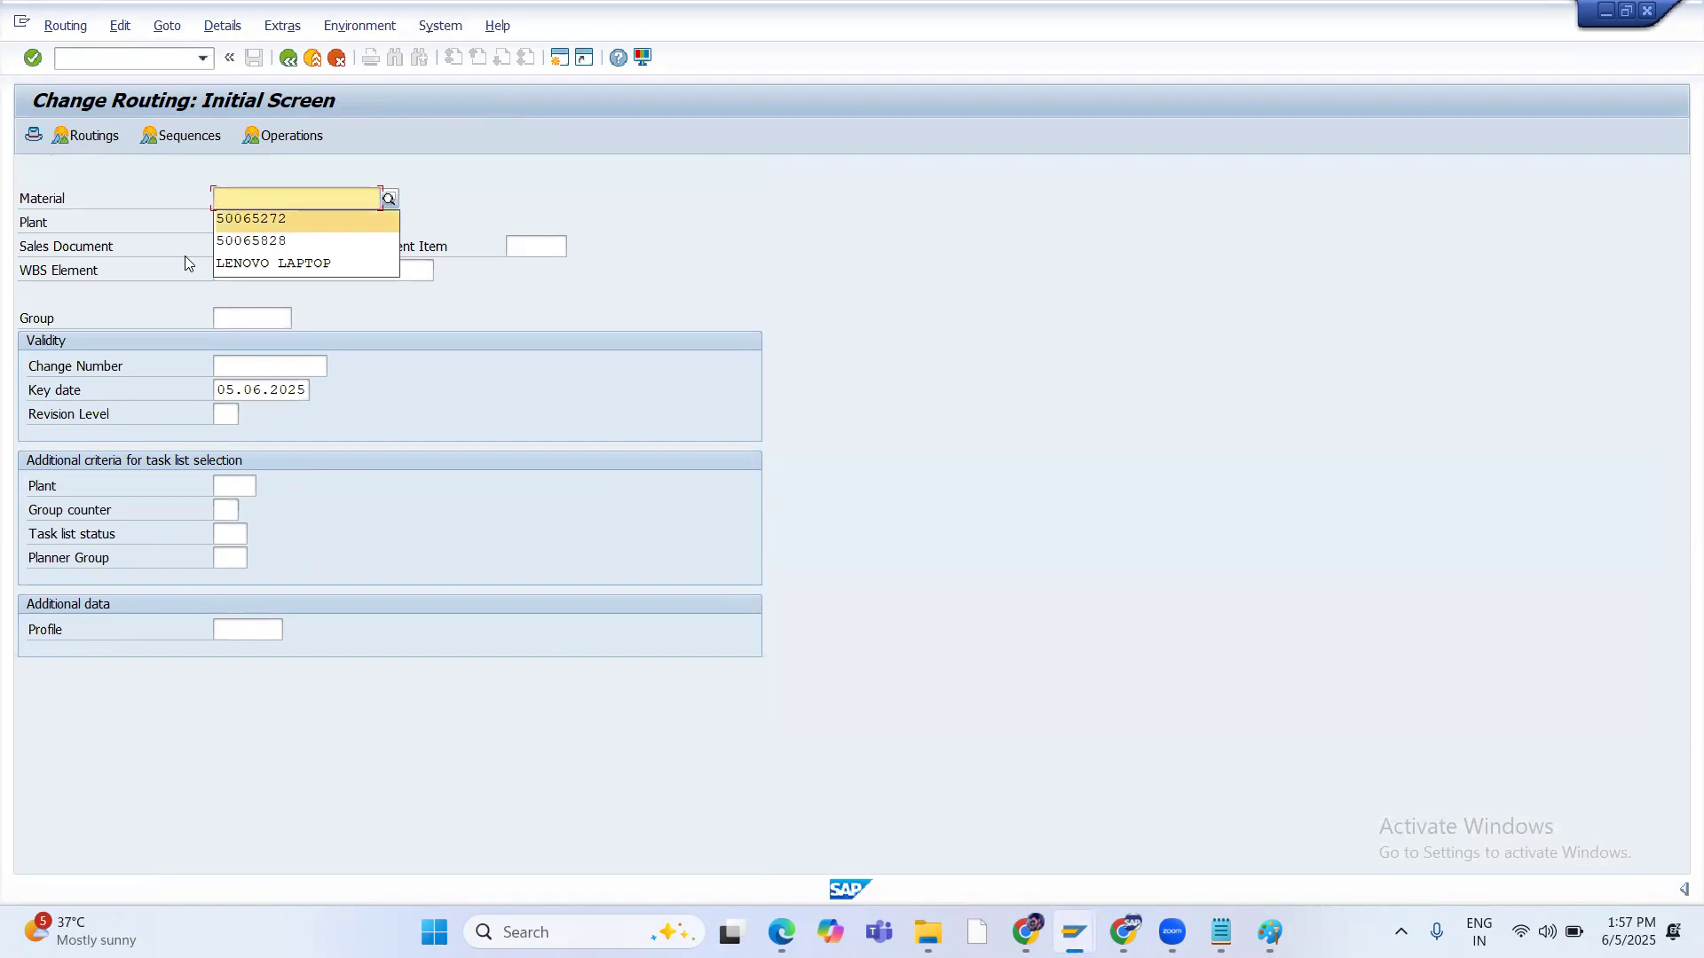
pyautogui.press('Return')
pyautogui.press('Return')
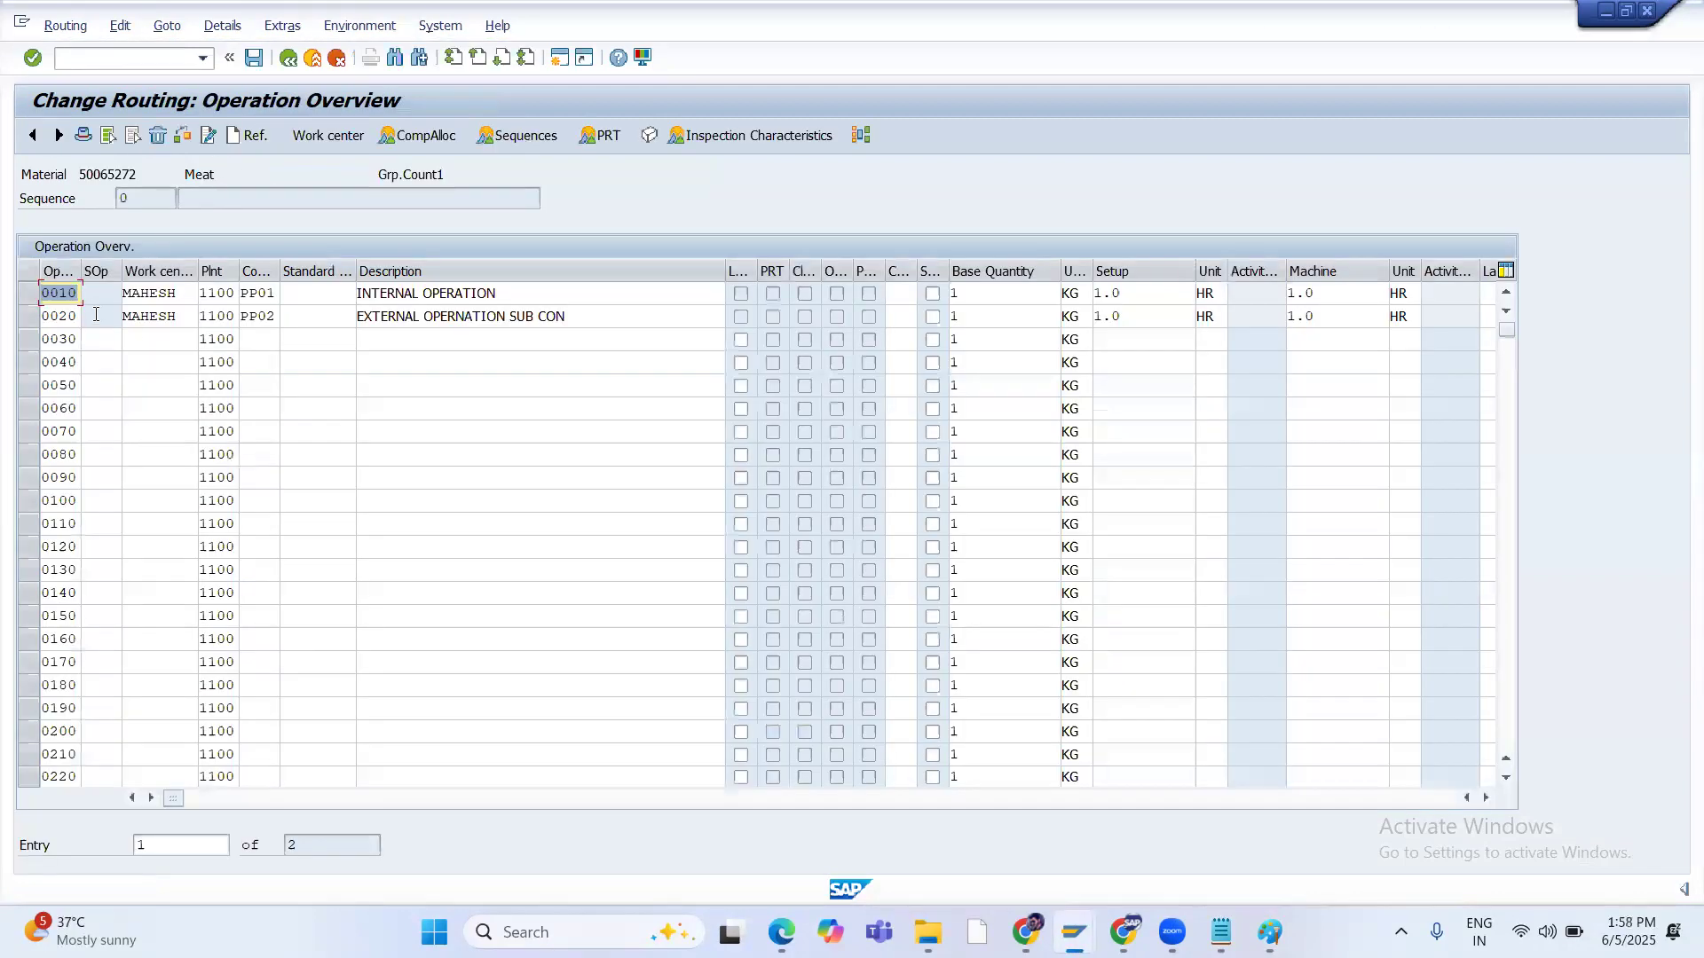
pyautogui.click(58, 316)
pyautogui.click(30, 317)
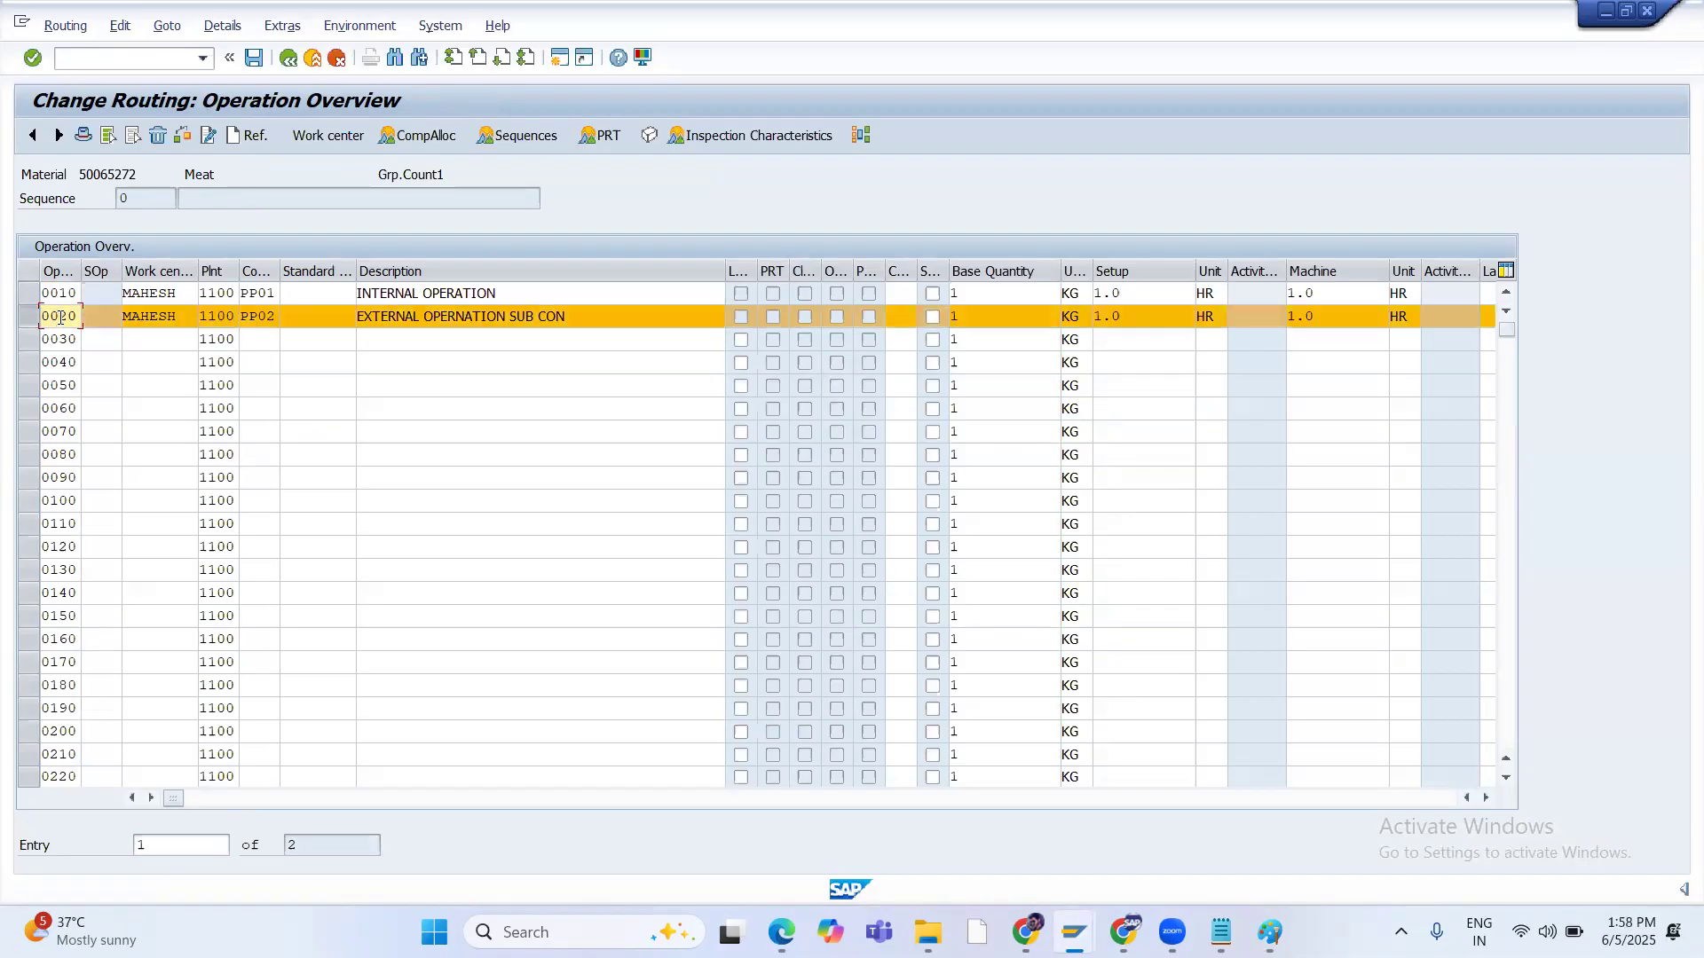
pyautogui.doubleClick(58, 316)
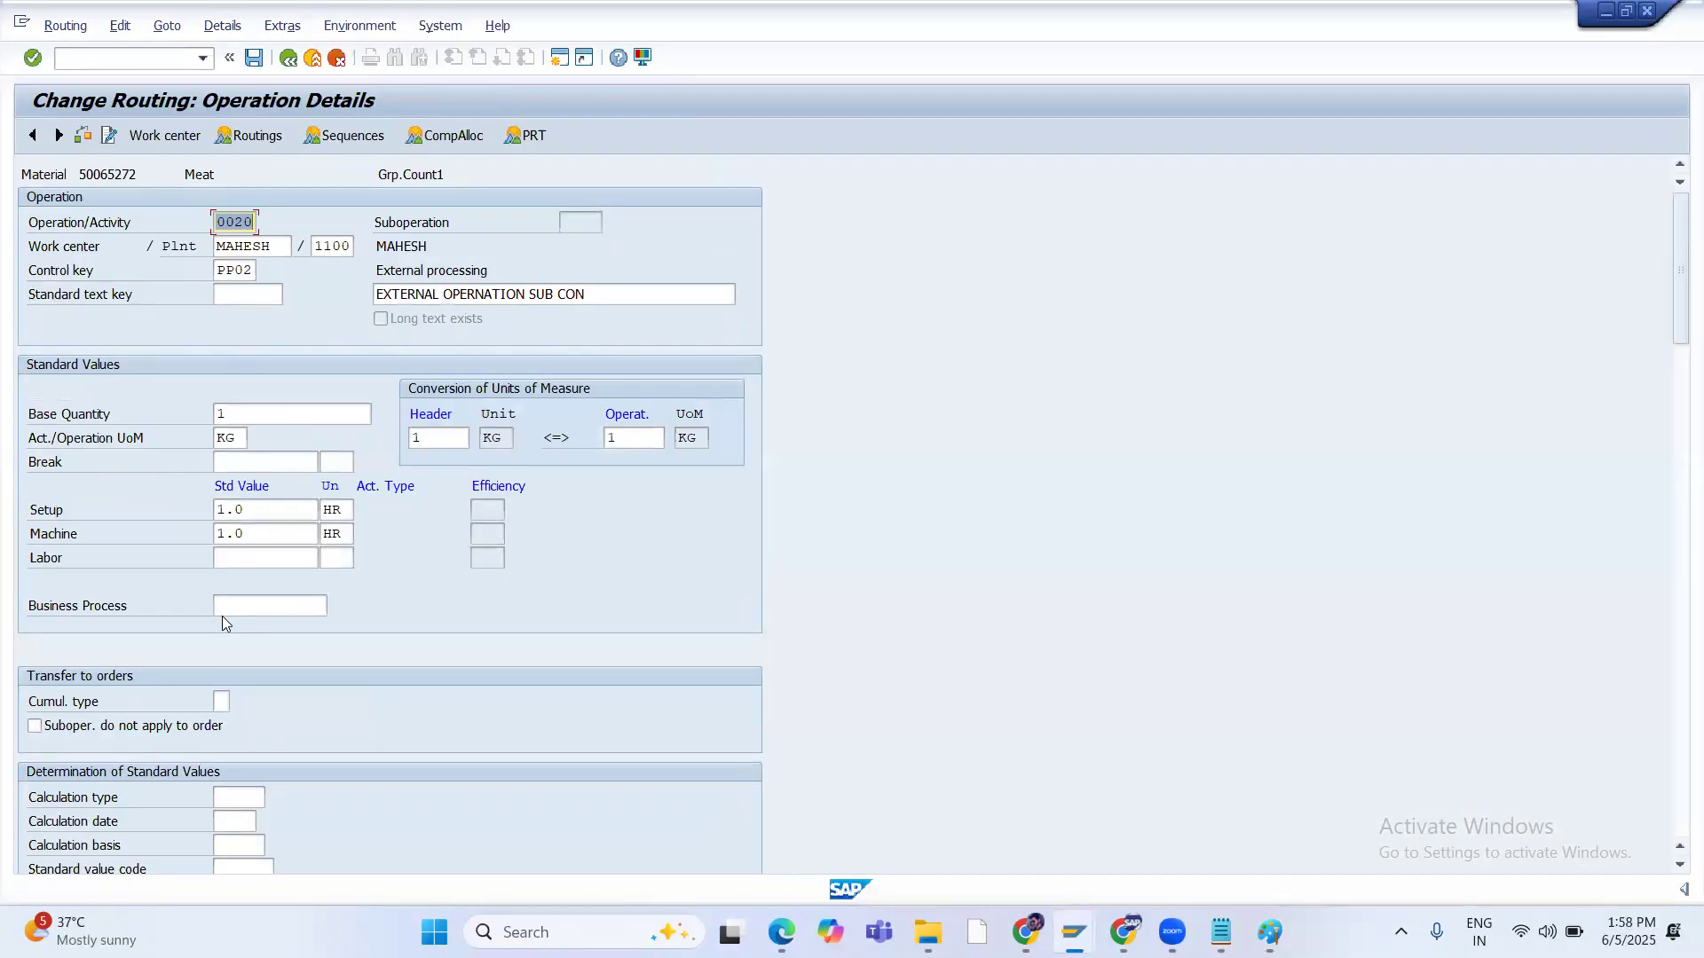
pyautogui.scroll(-9, 221, 616)
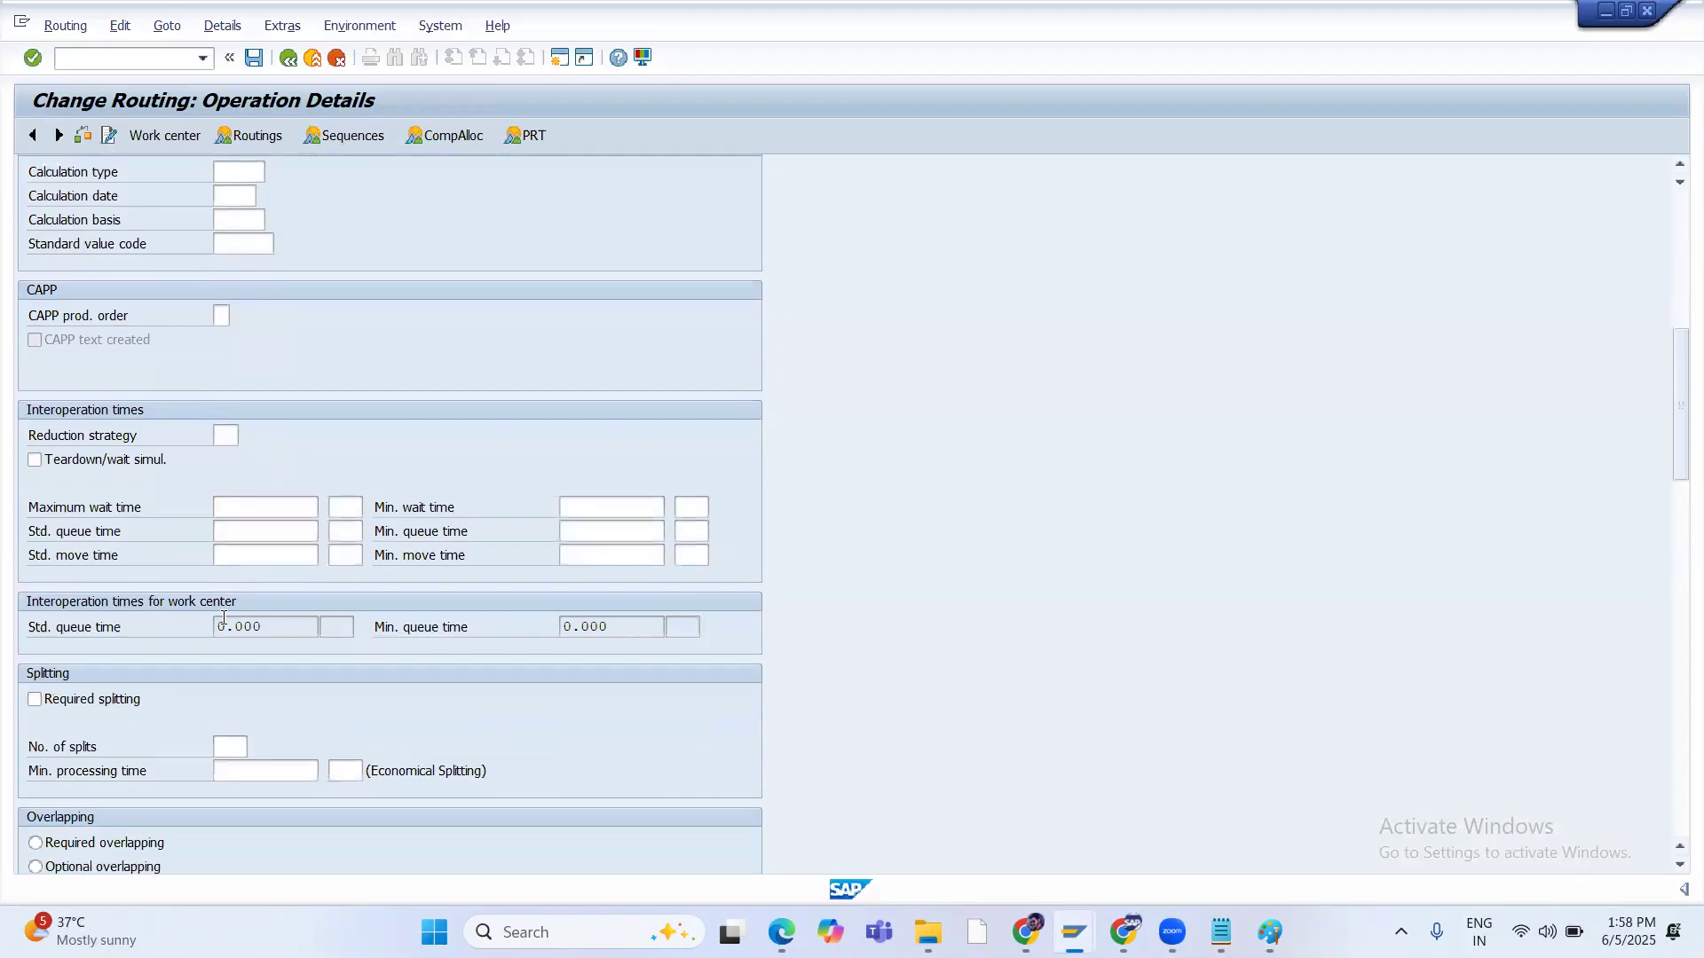
pyautogui.scroll(-10, 223, 619)
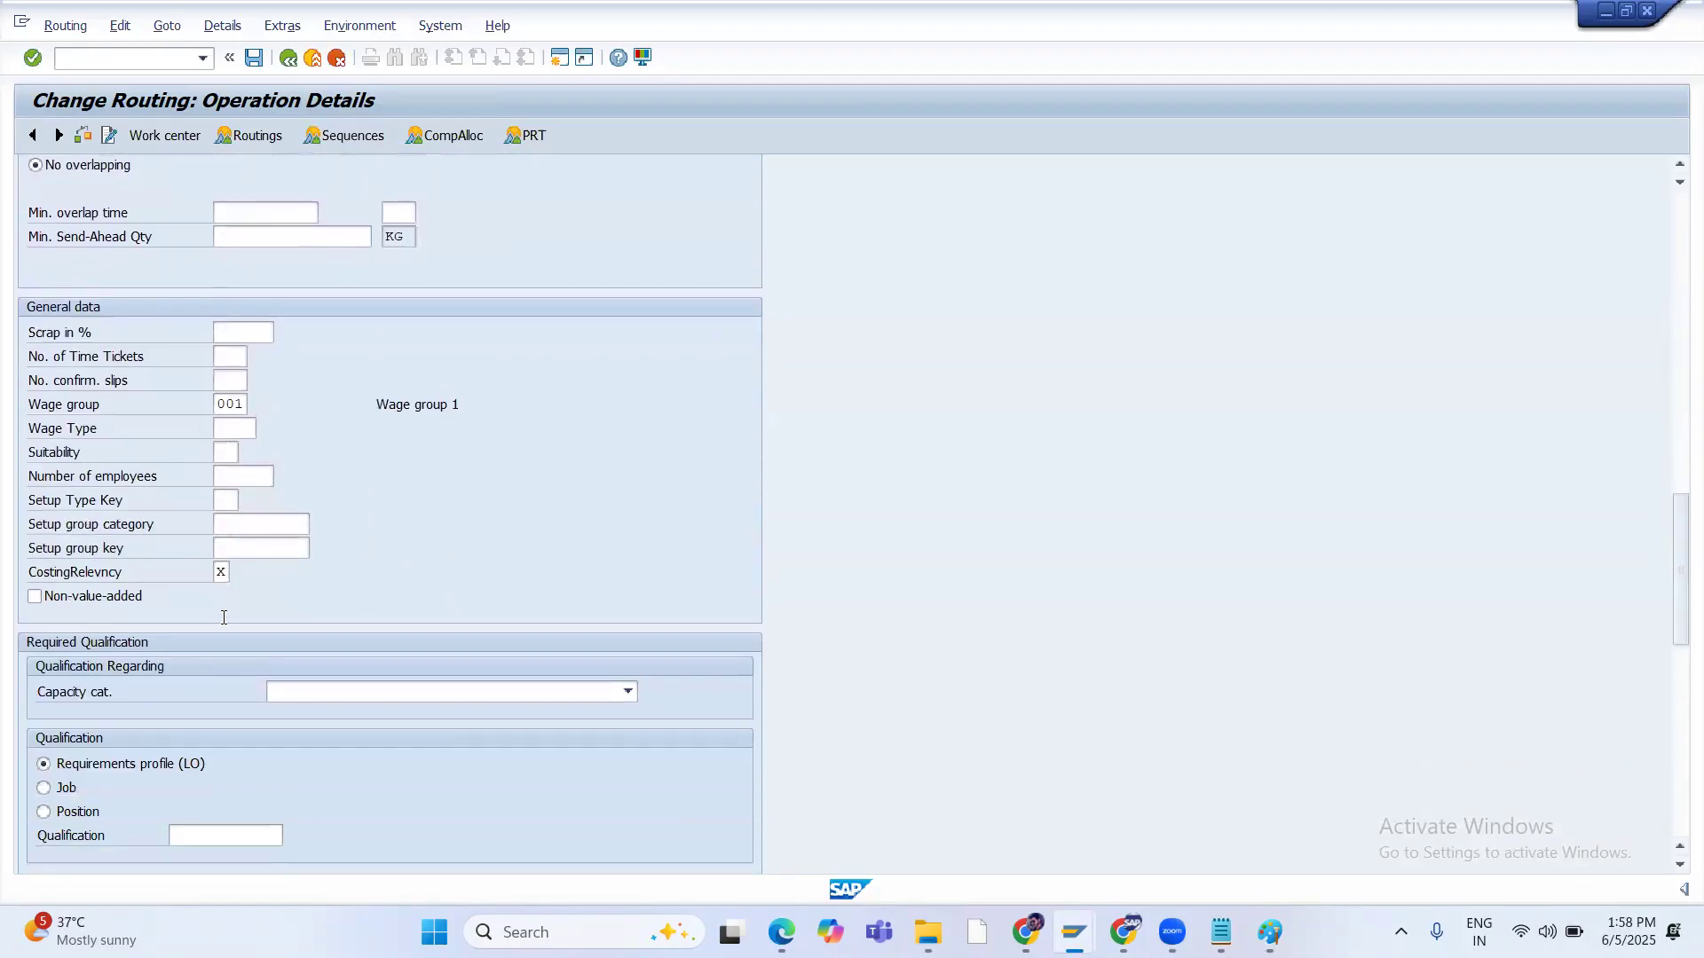
pyautogui.scroll(-7, 224, 619)
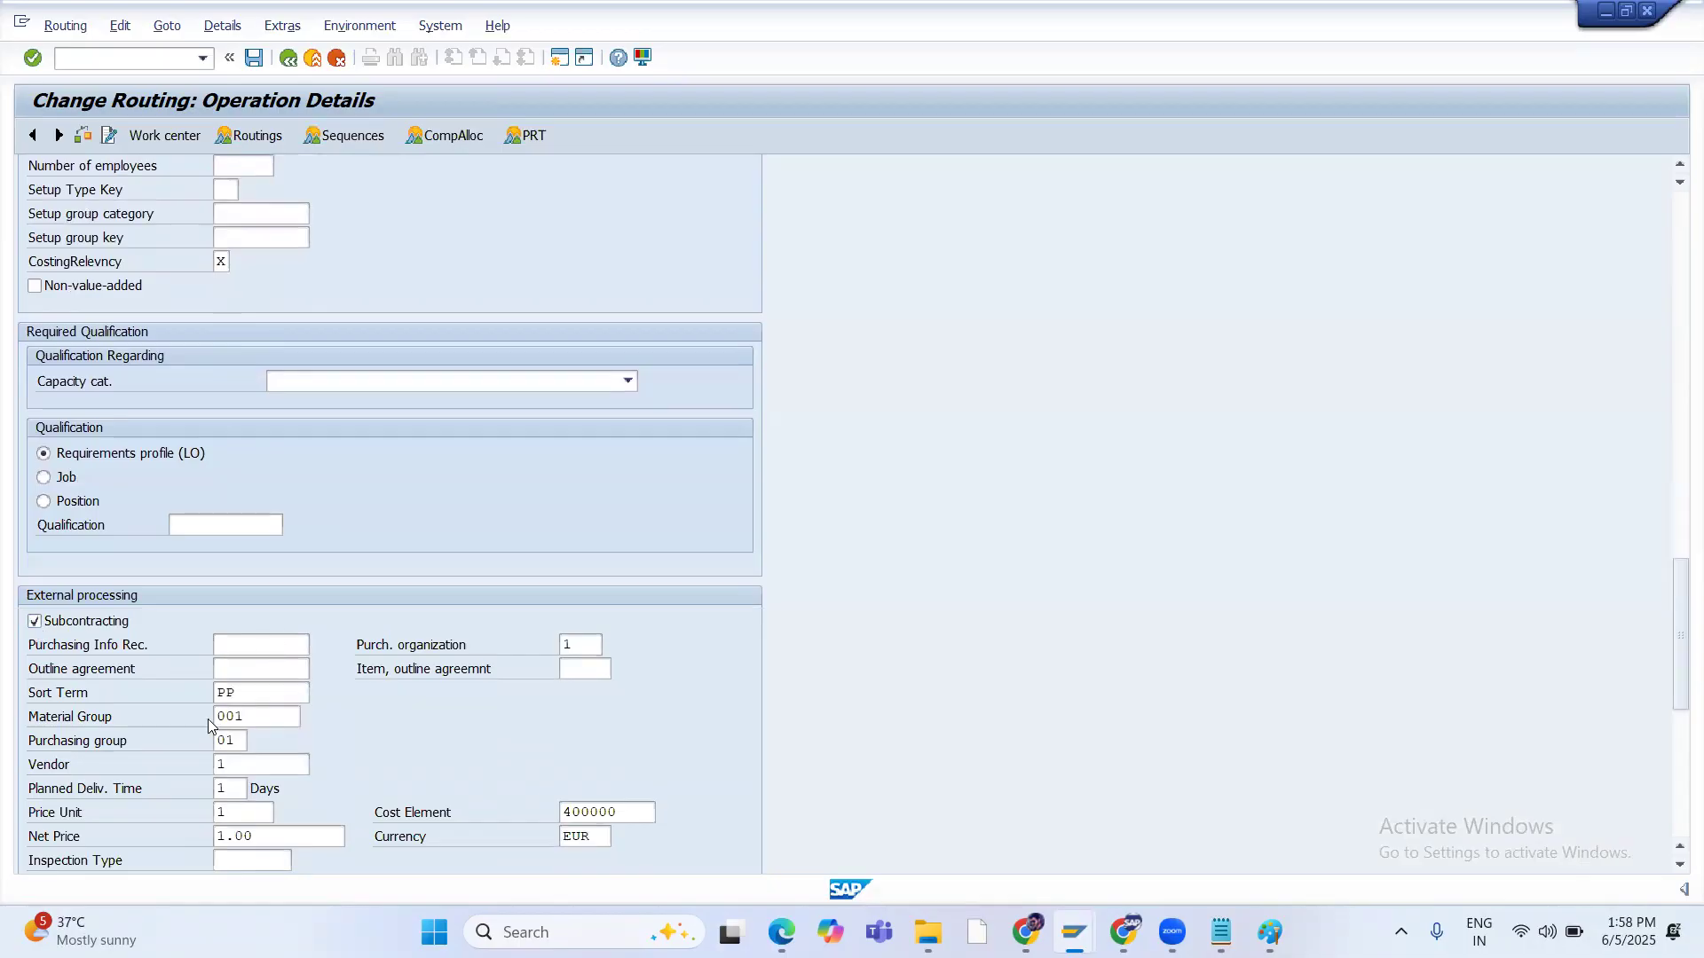
pyautogui.click(247, 642)
pyautogui.hotkey('ctrl', 'v')
pyautogui.press('Return')
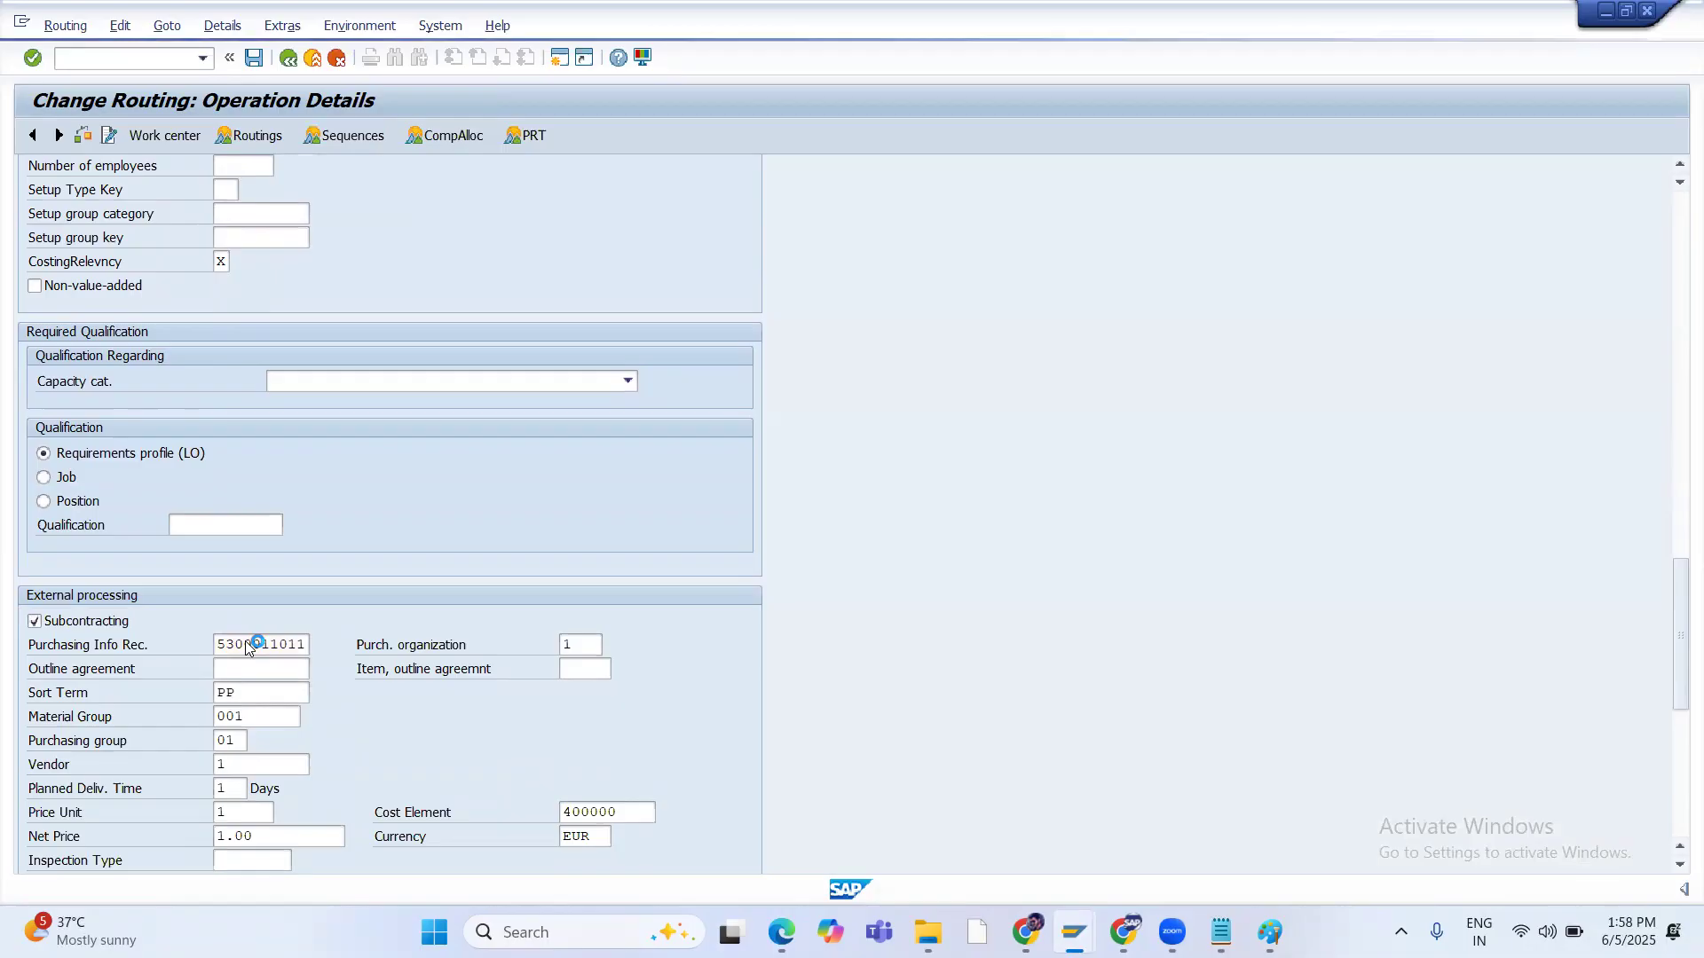
pyautogui.scroll(-3, 239, 635)
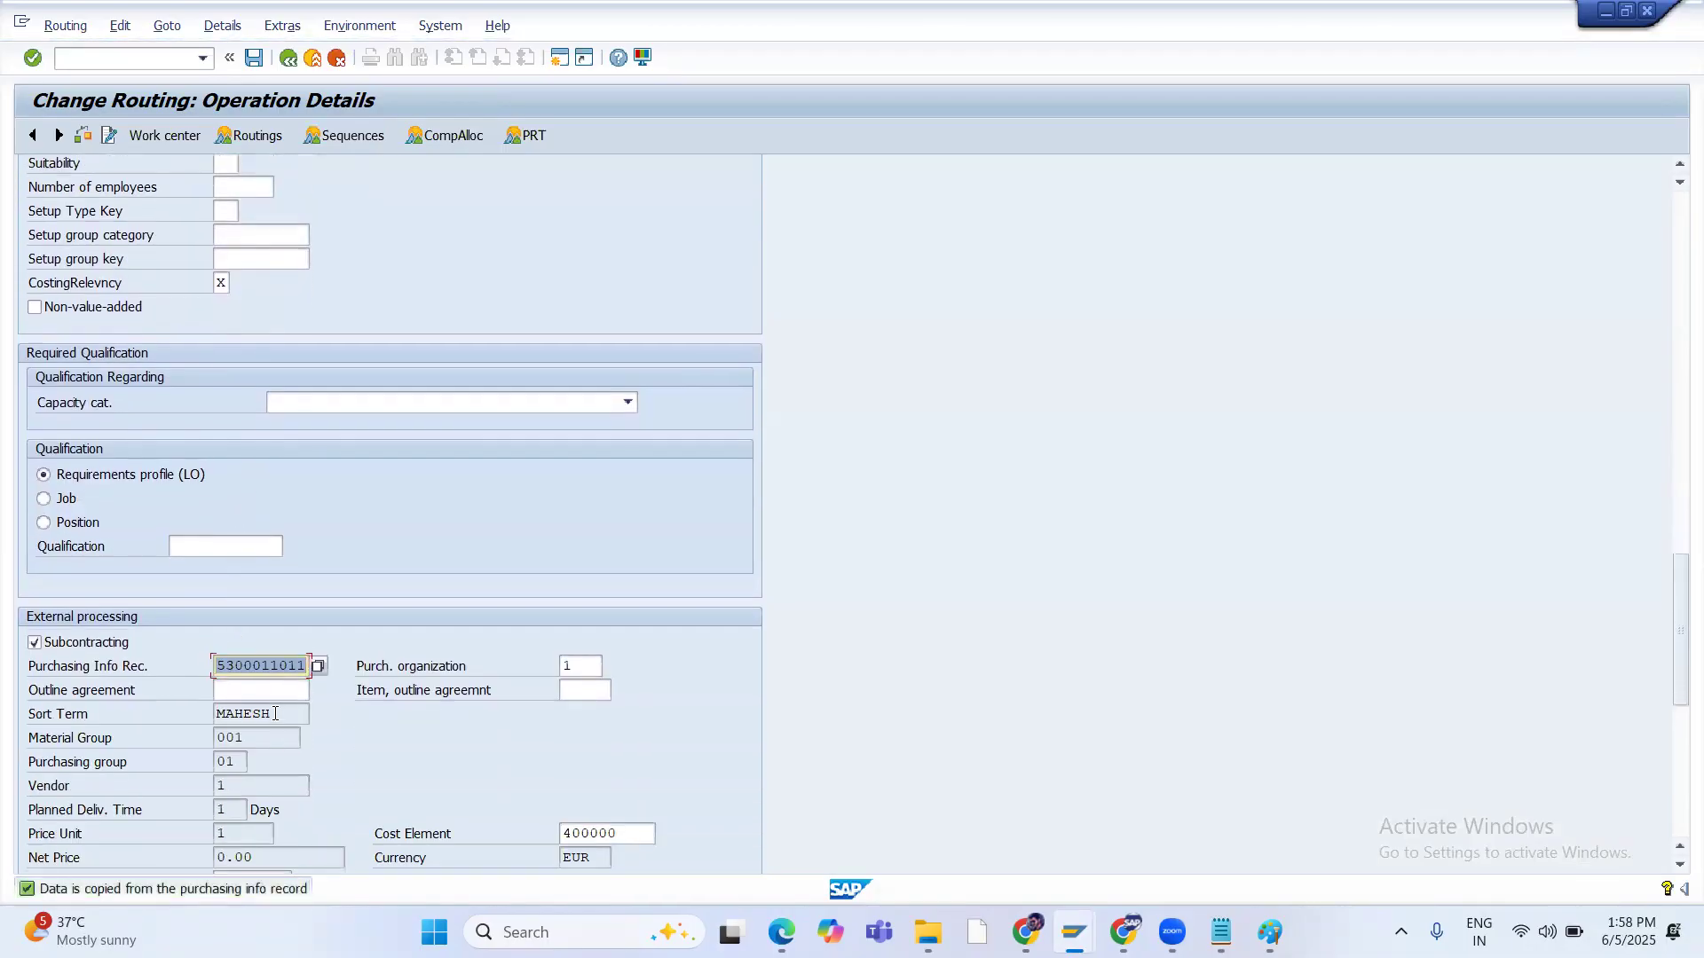
pyautogui.scroll(-2, 274, 713)
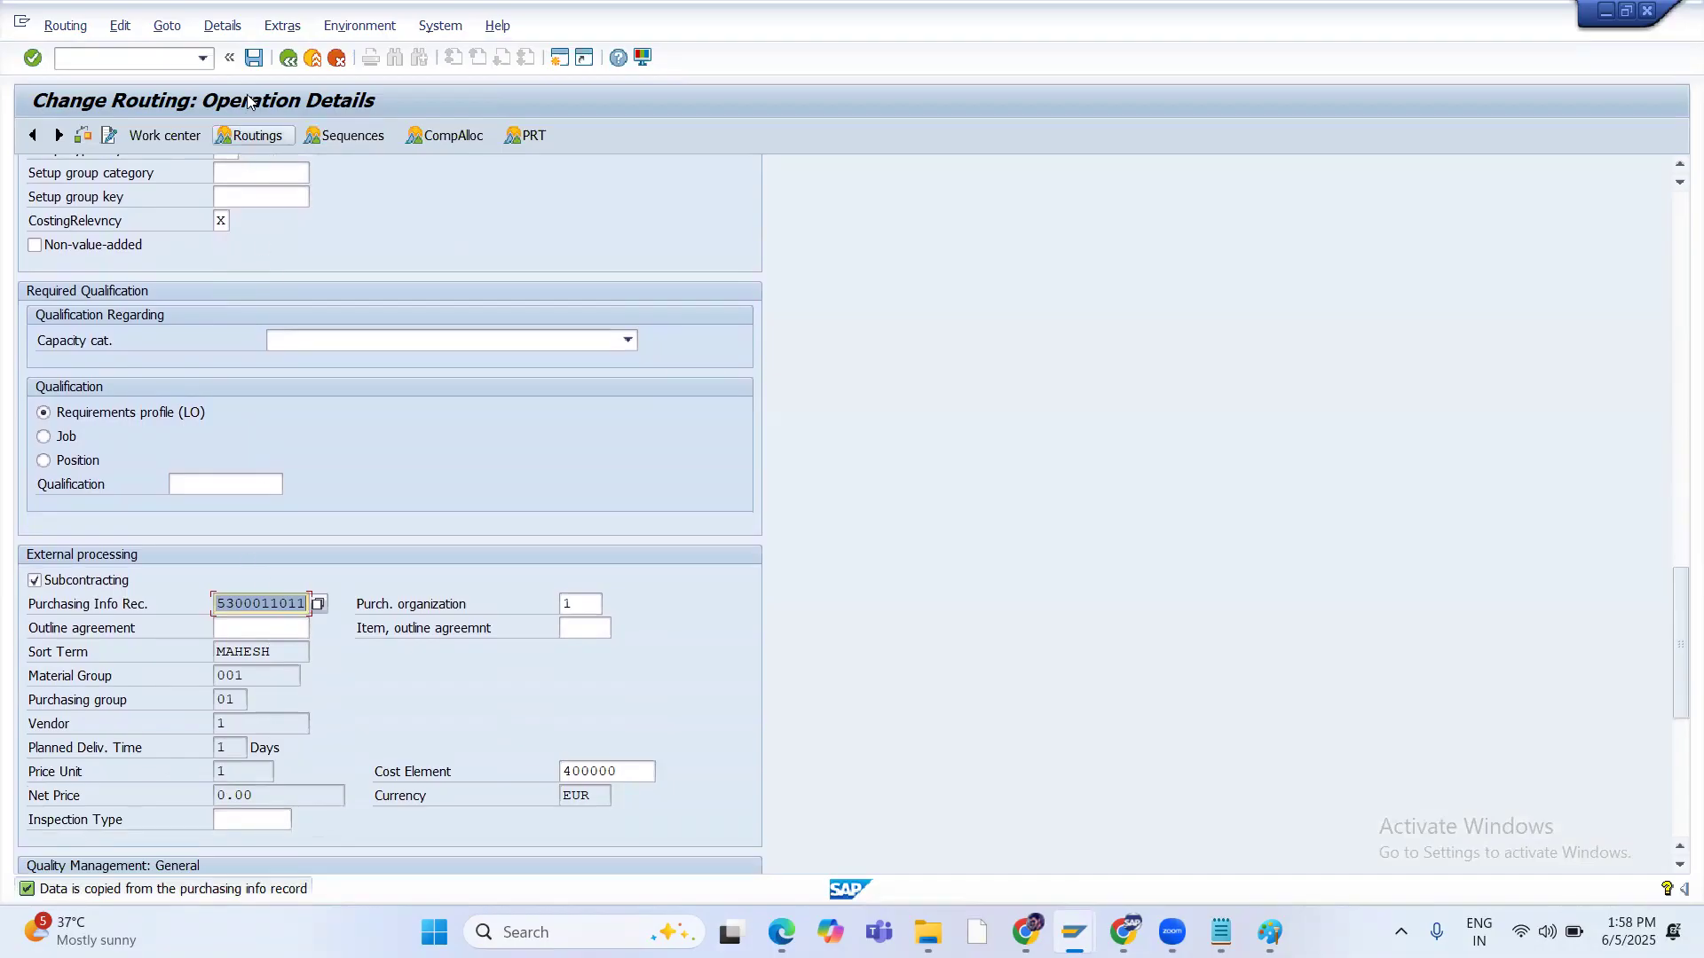
pyautogui.click(253, 57)
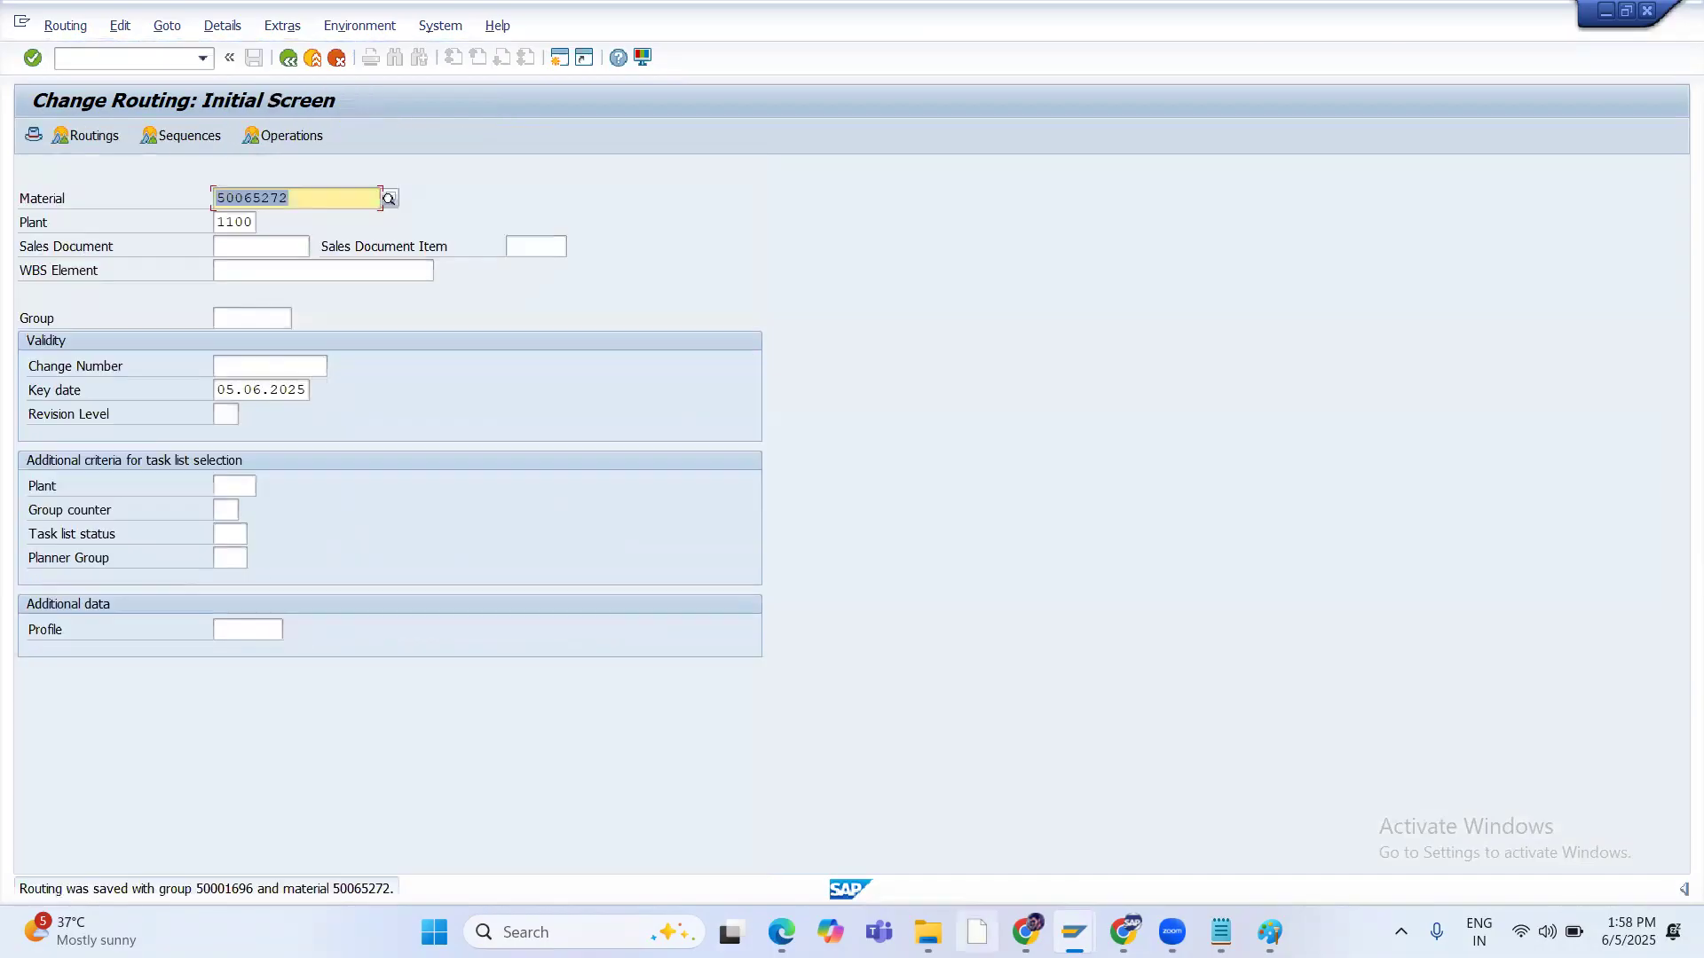
# Finish the Paint note, then reopen the routing for 50065272 and select operation 0020
pyautogui.click(1269, 932)
pyautogui.click(831, 526)
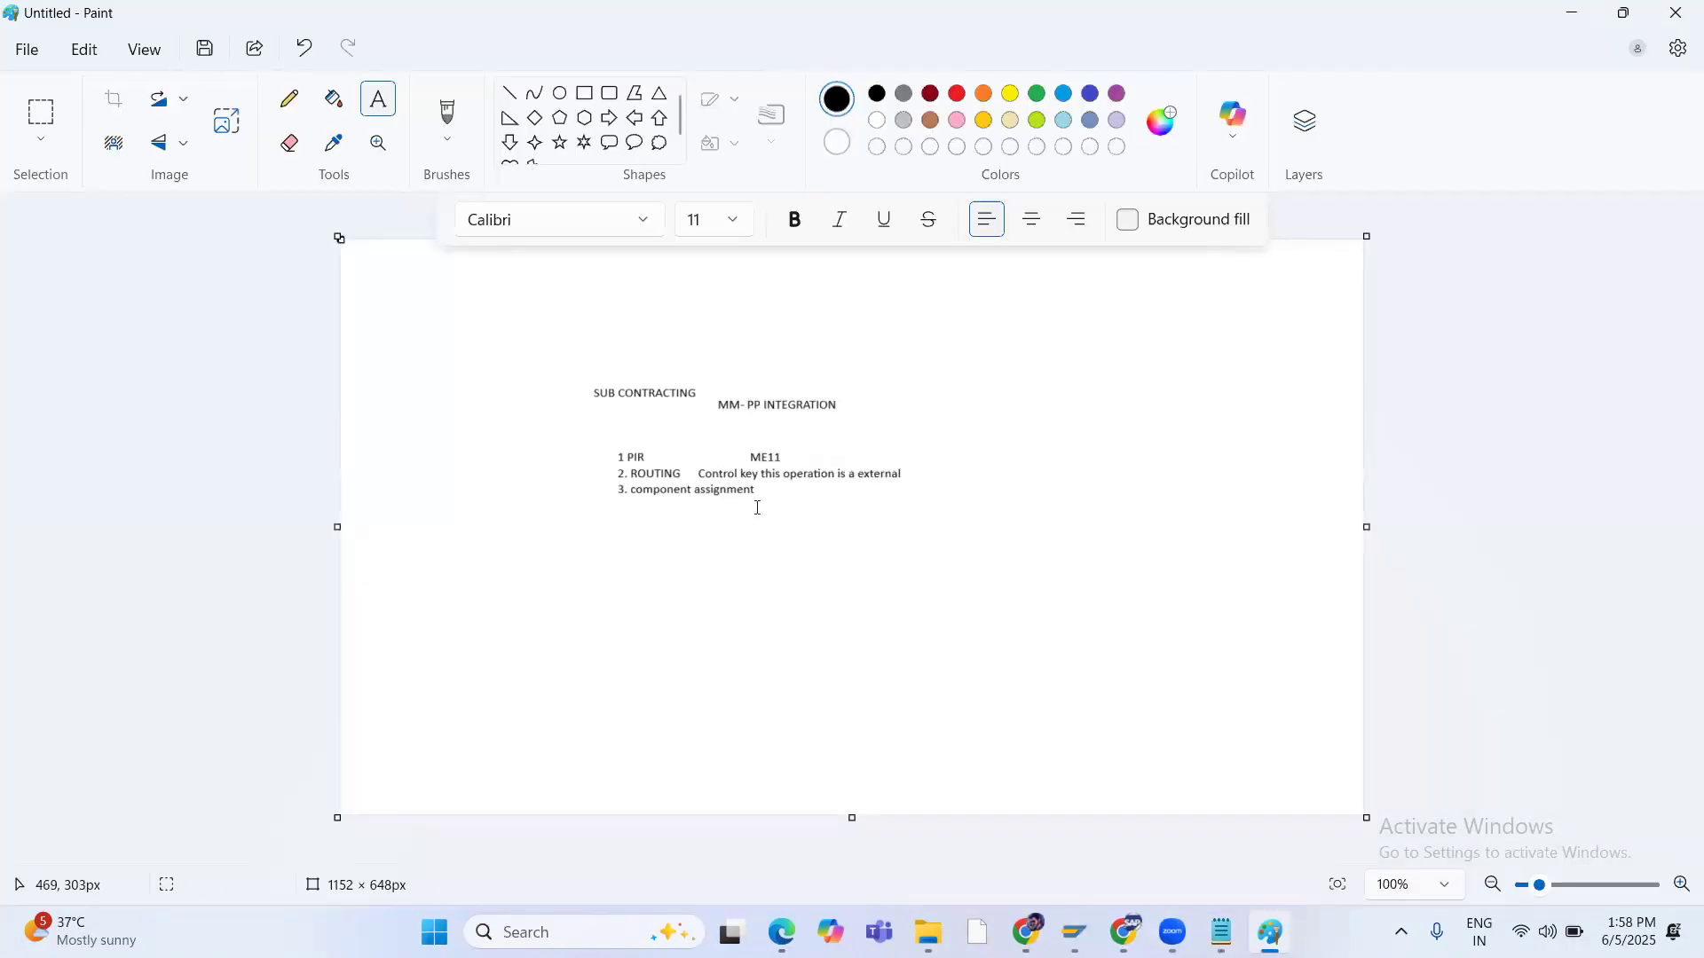
pyautogui.hotkey('alt', 'Tab')
pyautogui.press('Return')
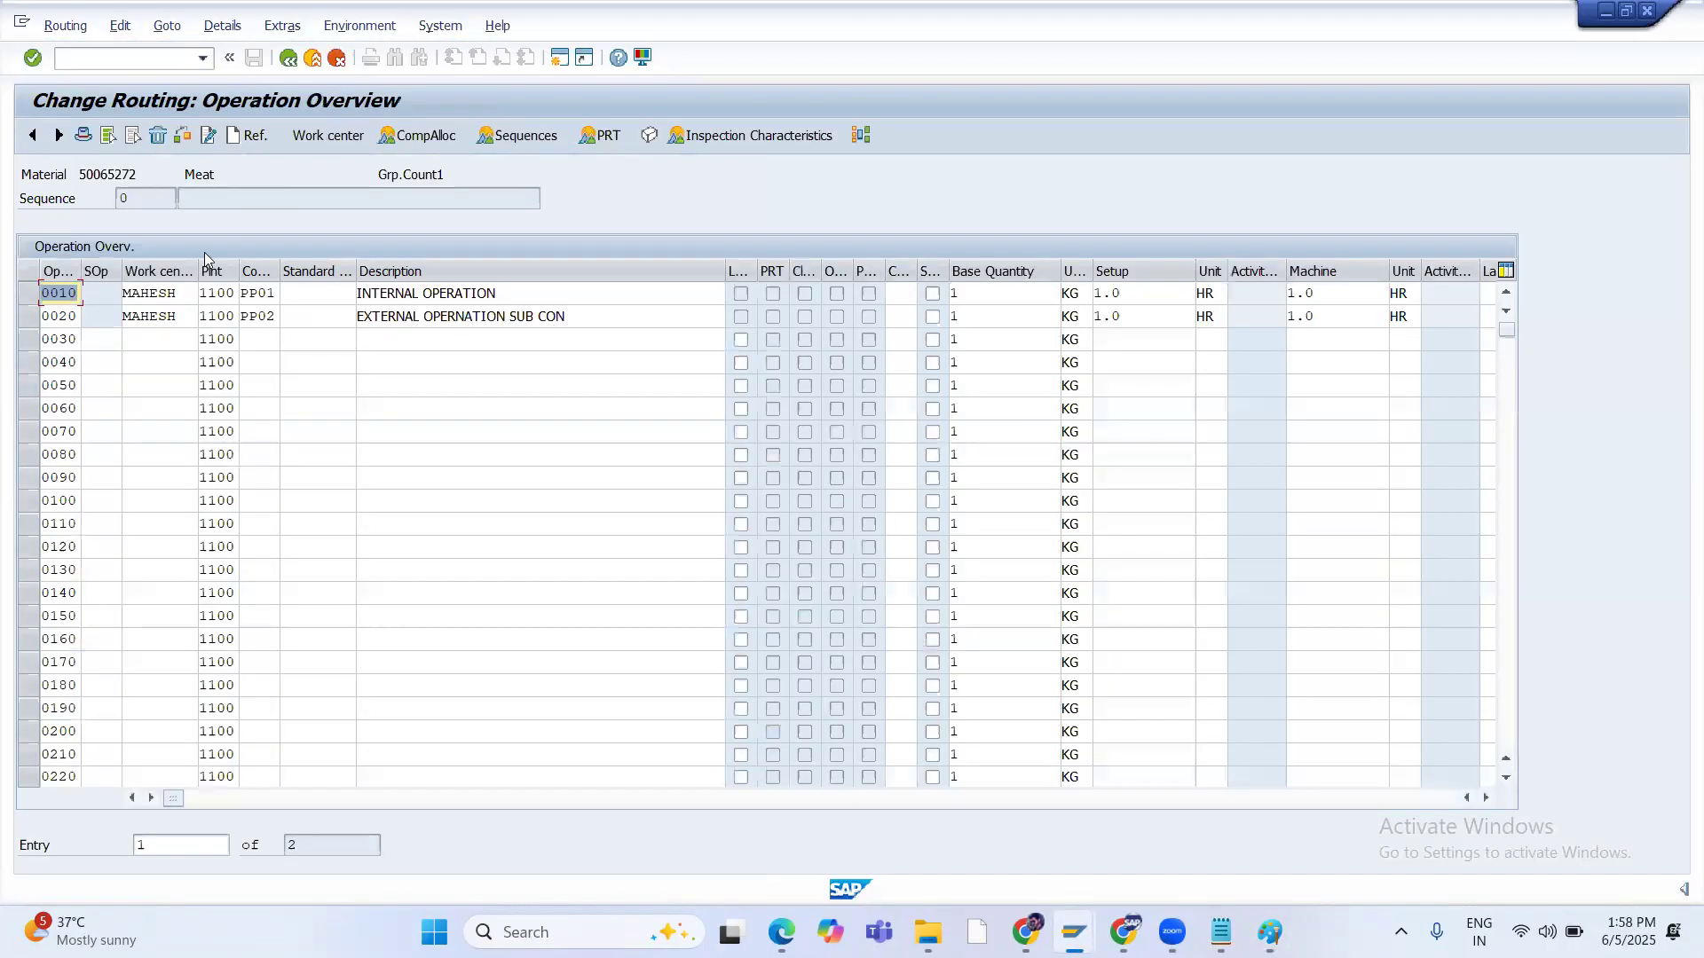
pyautogui.click(32, 316)
# Review which components are allocated to operations 0010 and 0020, then return to the info record session
pyautogui.click(432, 135)
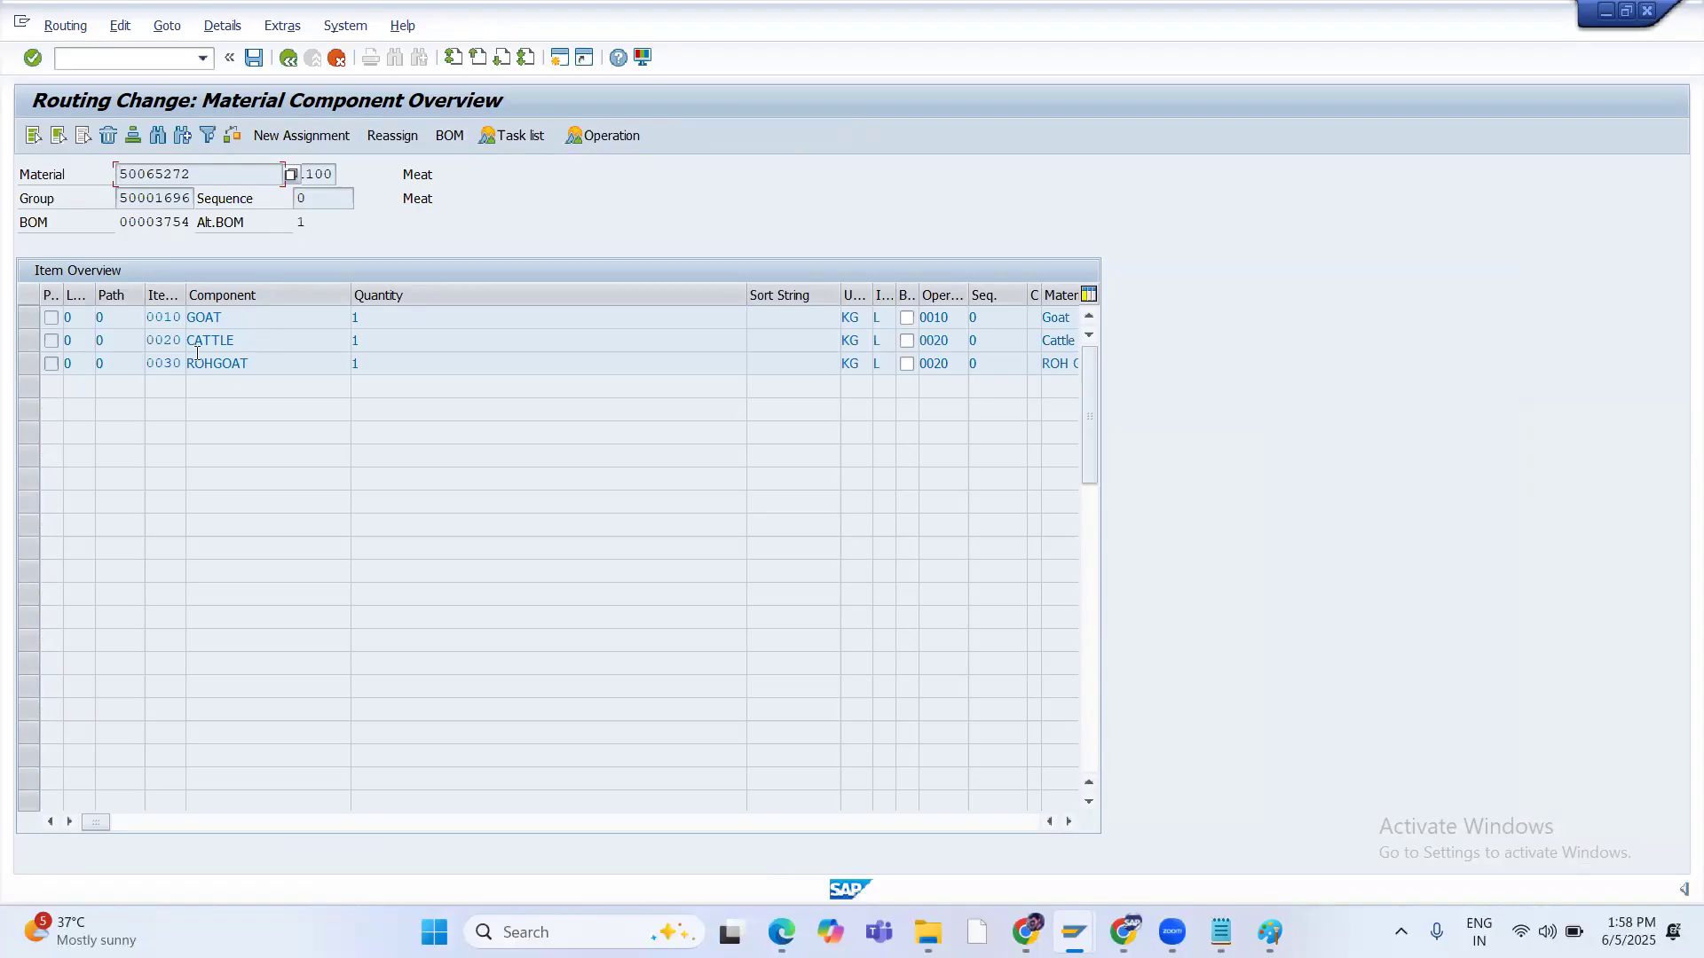
pyautogui.click(29, 317)
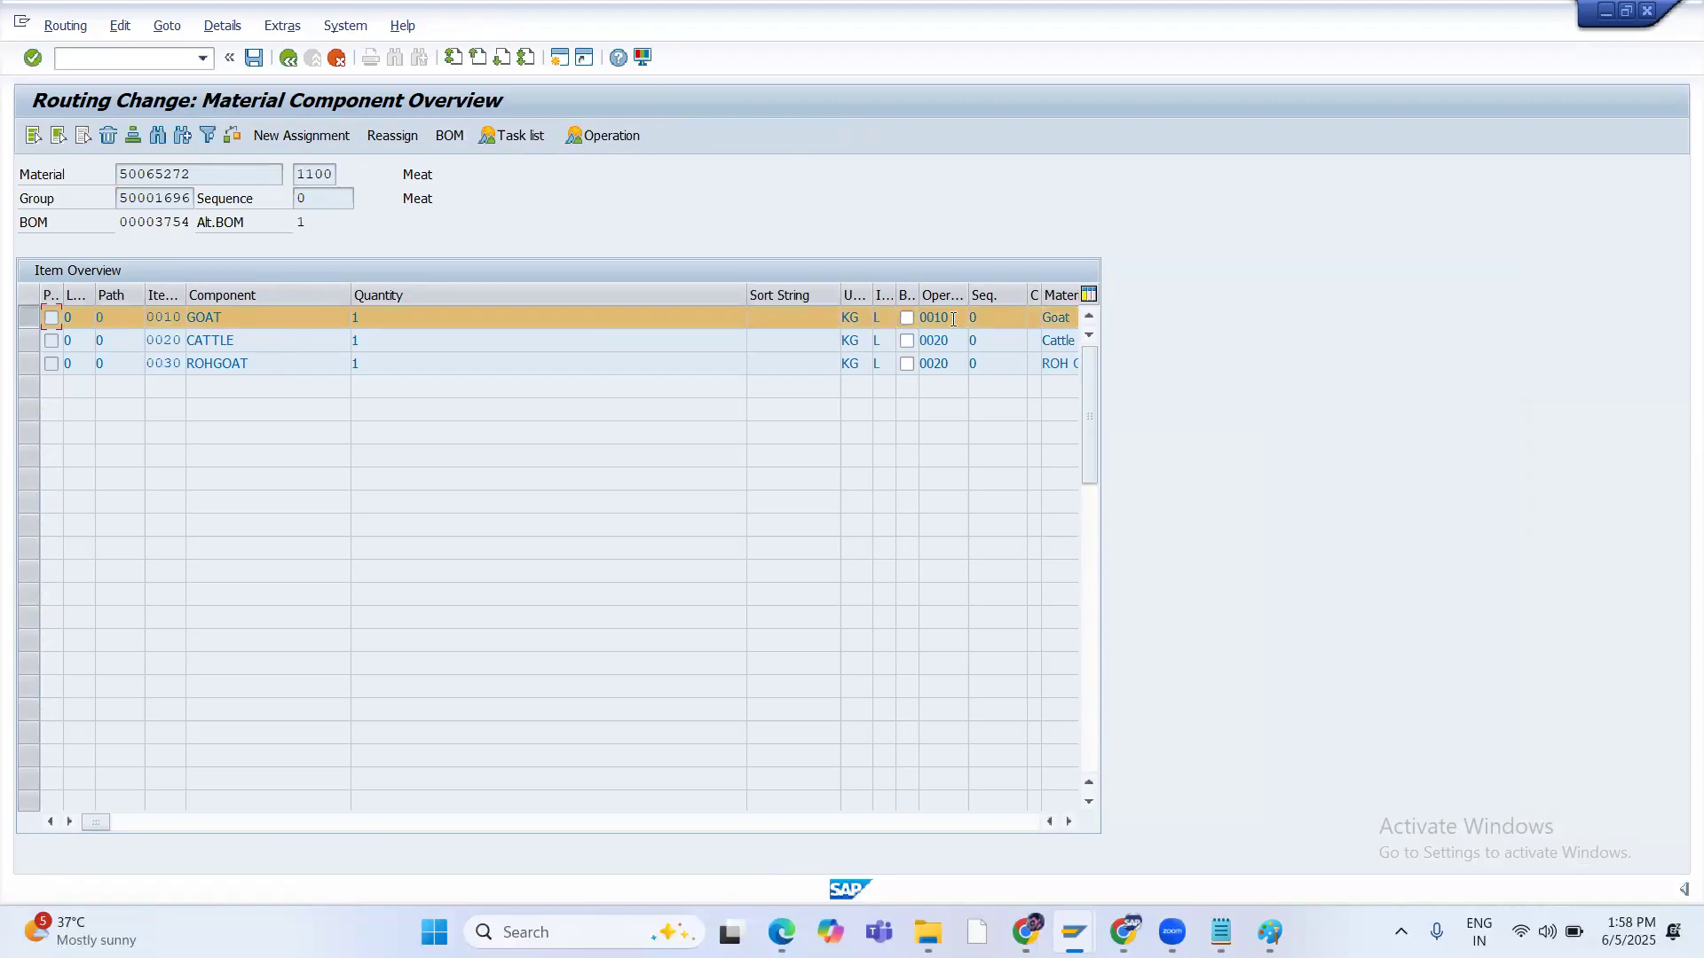
pyautogui.click(289, 57)
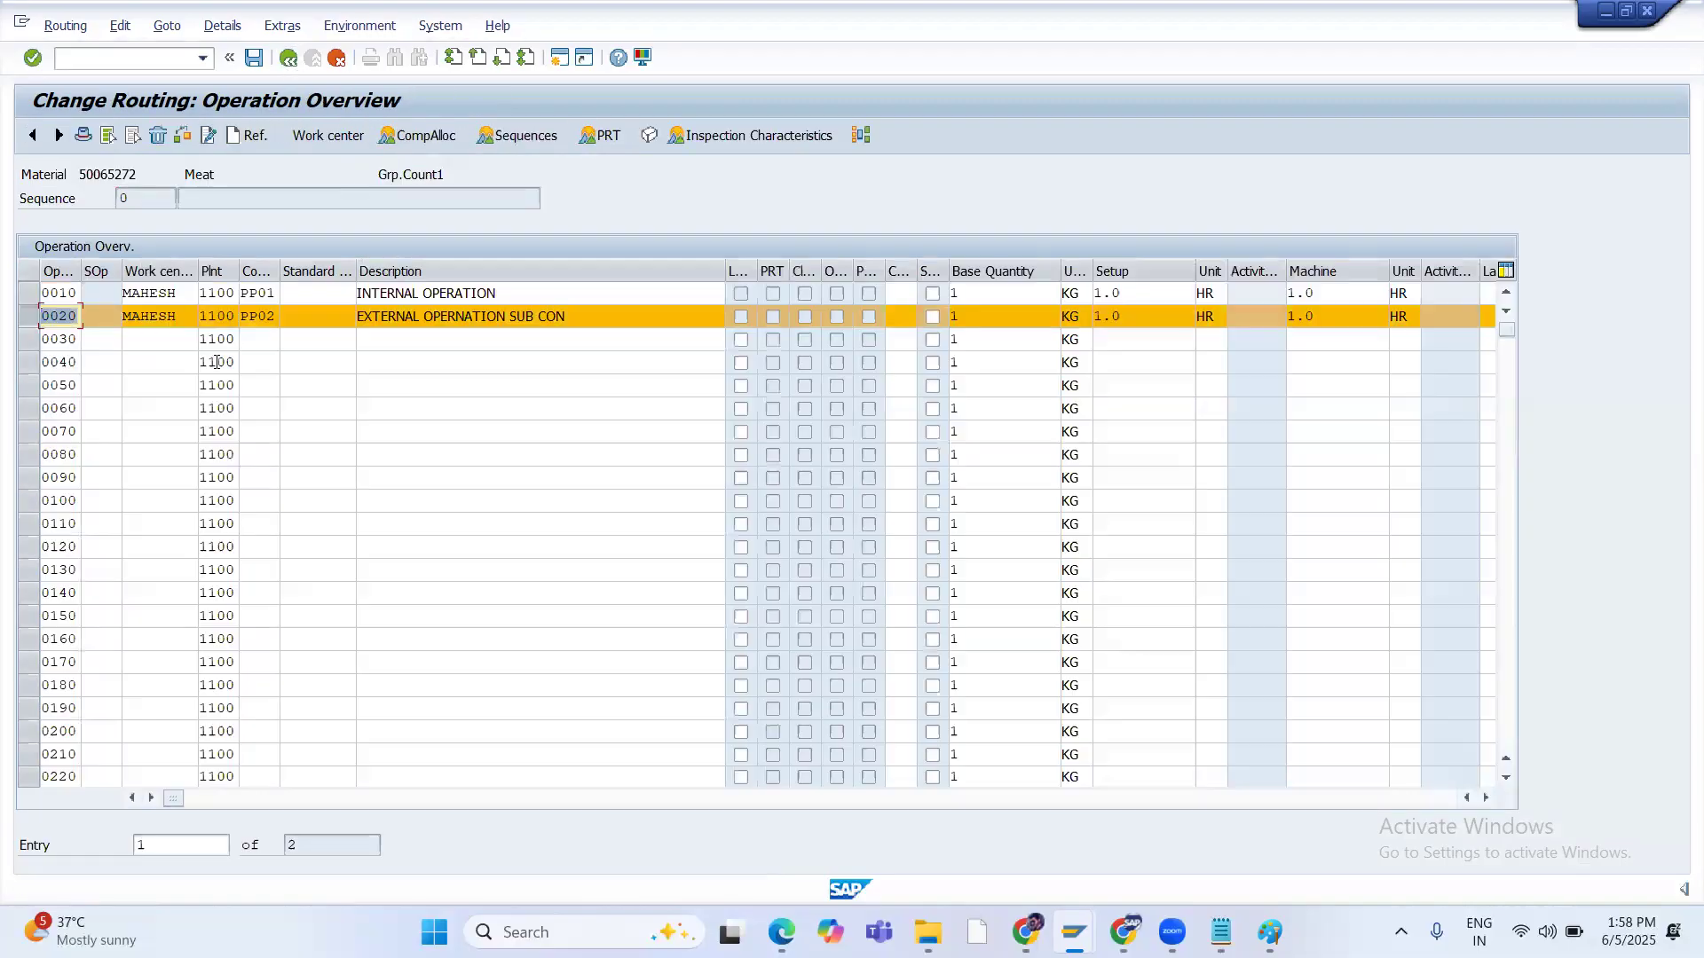
pyautogui.click(396, 296)
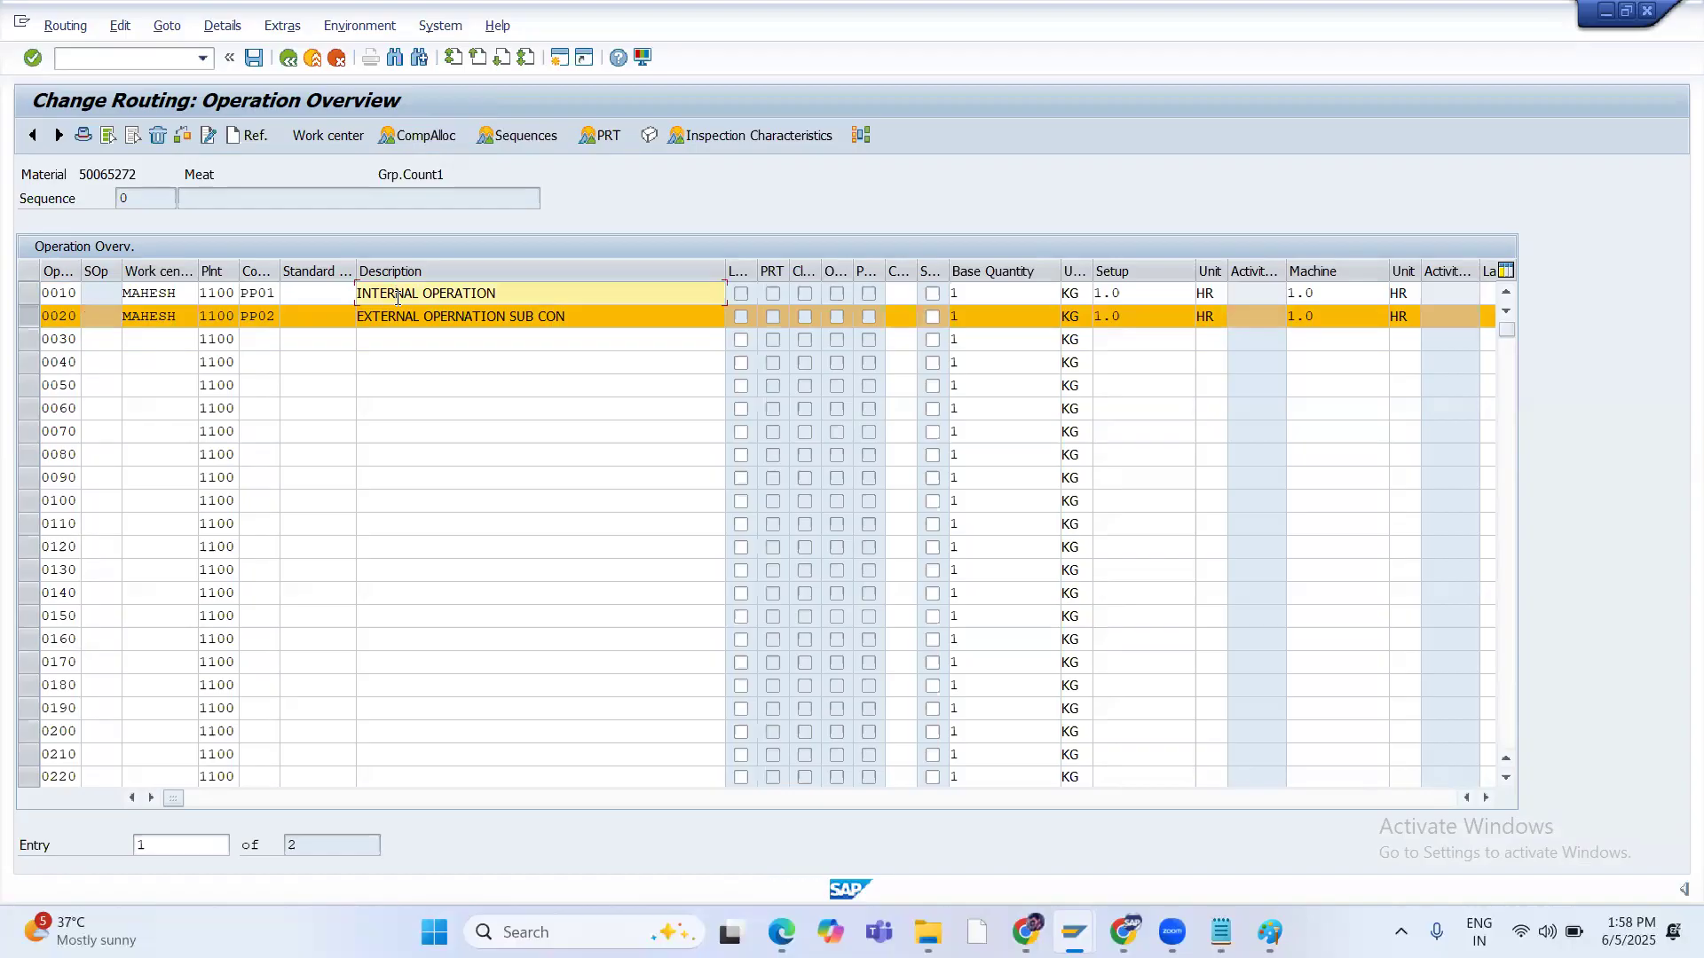
pyautogui.click(415, 136)
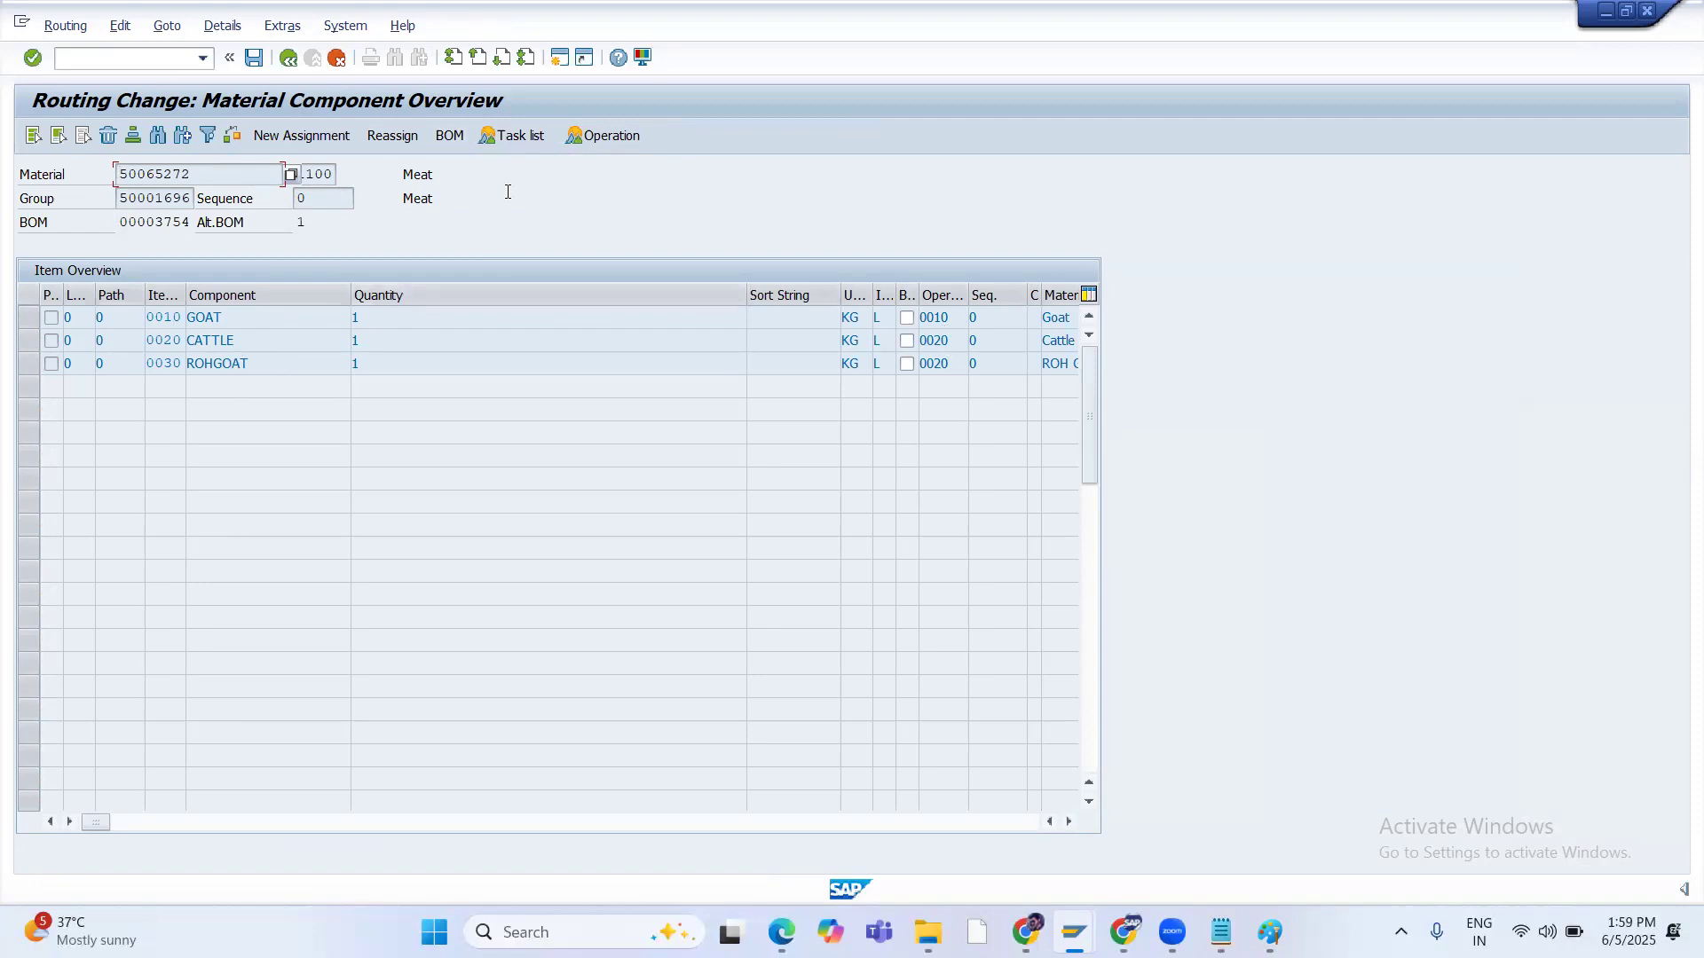
pyautogui.click(289, 57)
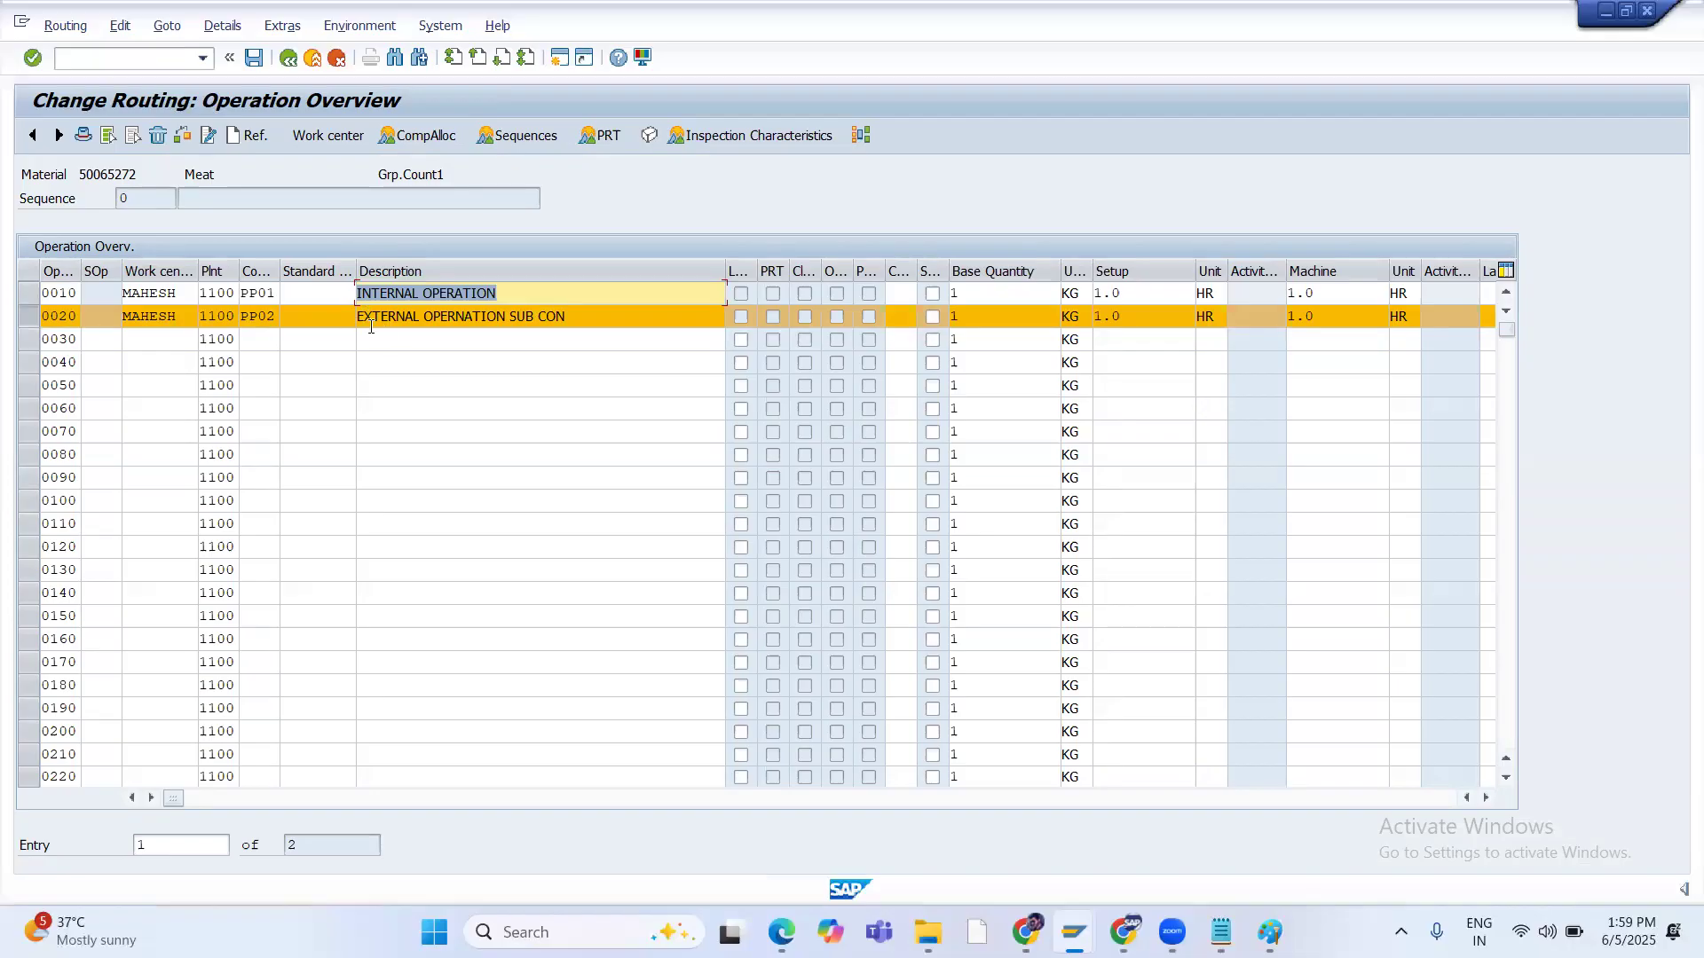
pyautogui.click(416, 135)
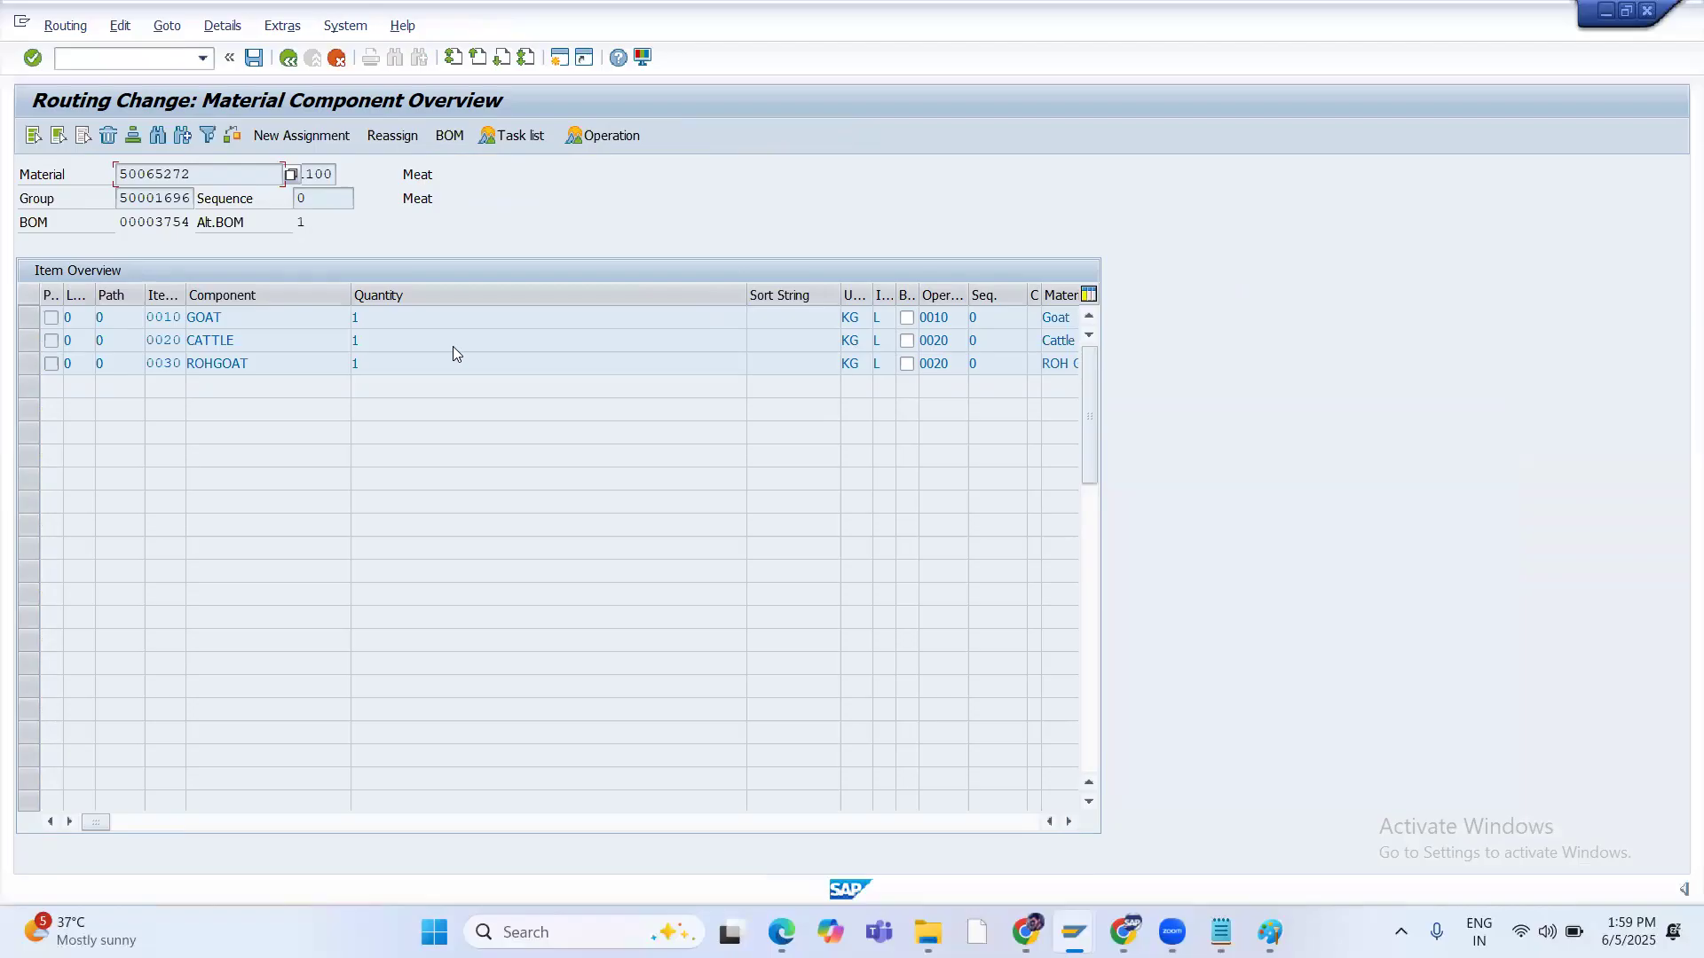
pyautogui.click(286, 64)
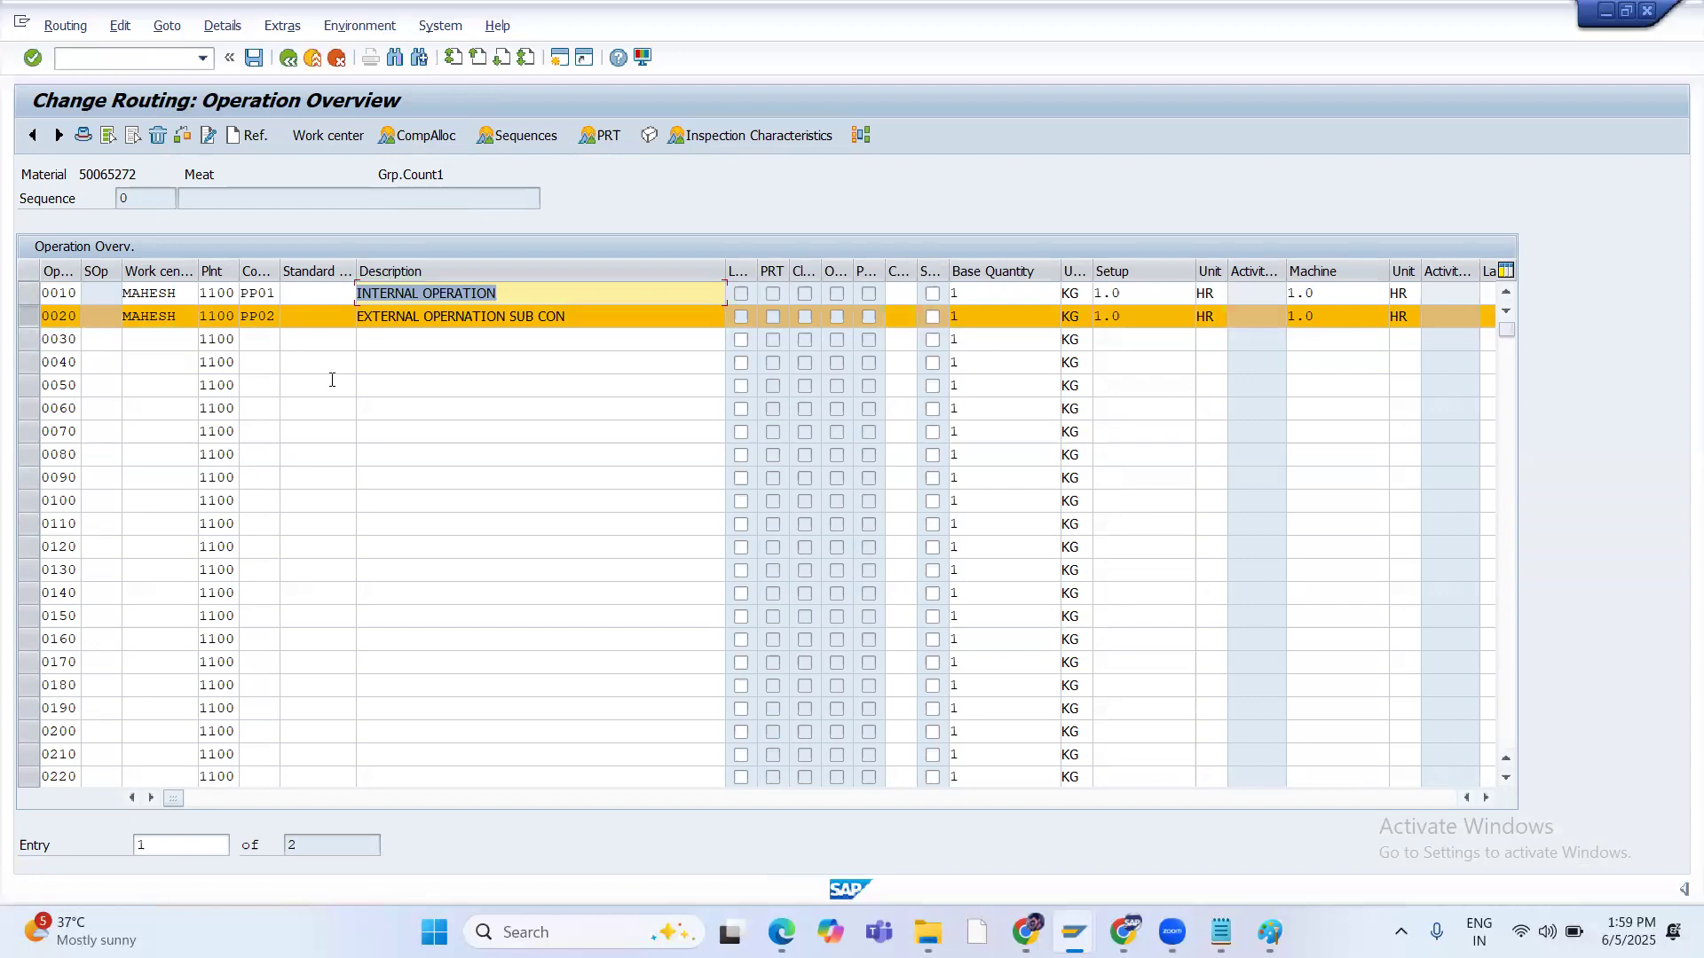
pyautogui.click(272, 353)
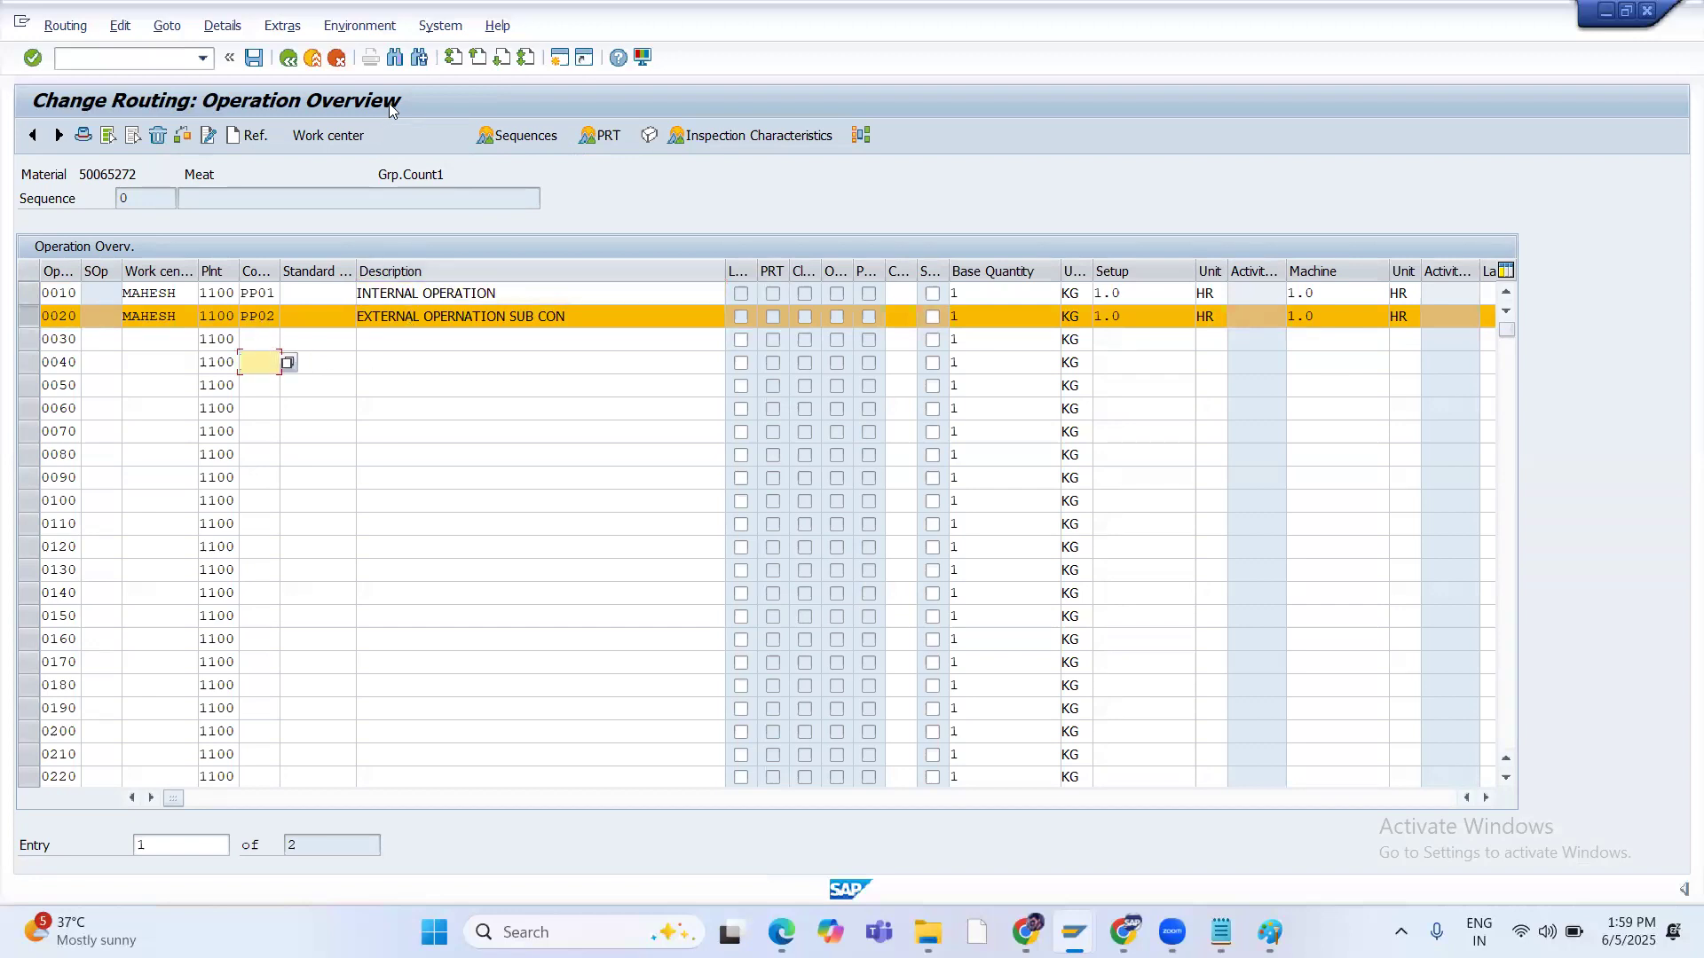
pyautogui.hotkey('alt', 'Tab')
pyautogui.hotkey('alt', 'Tab')
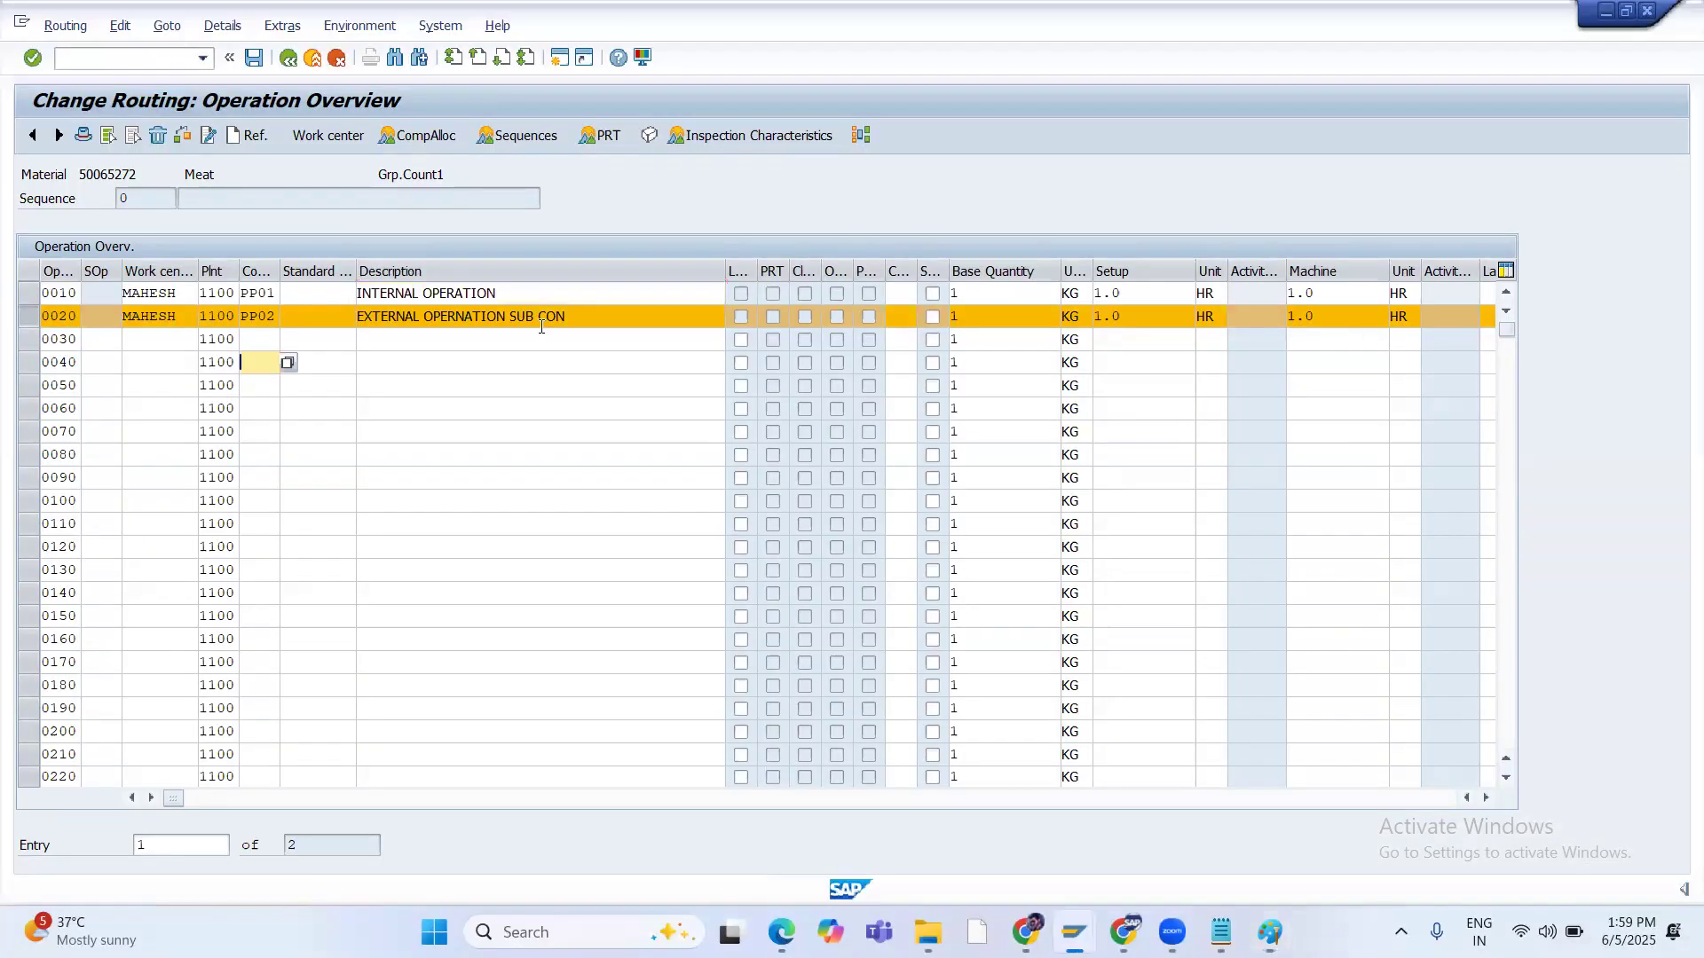
pyautogui.hotkey('alt', 'Tab')
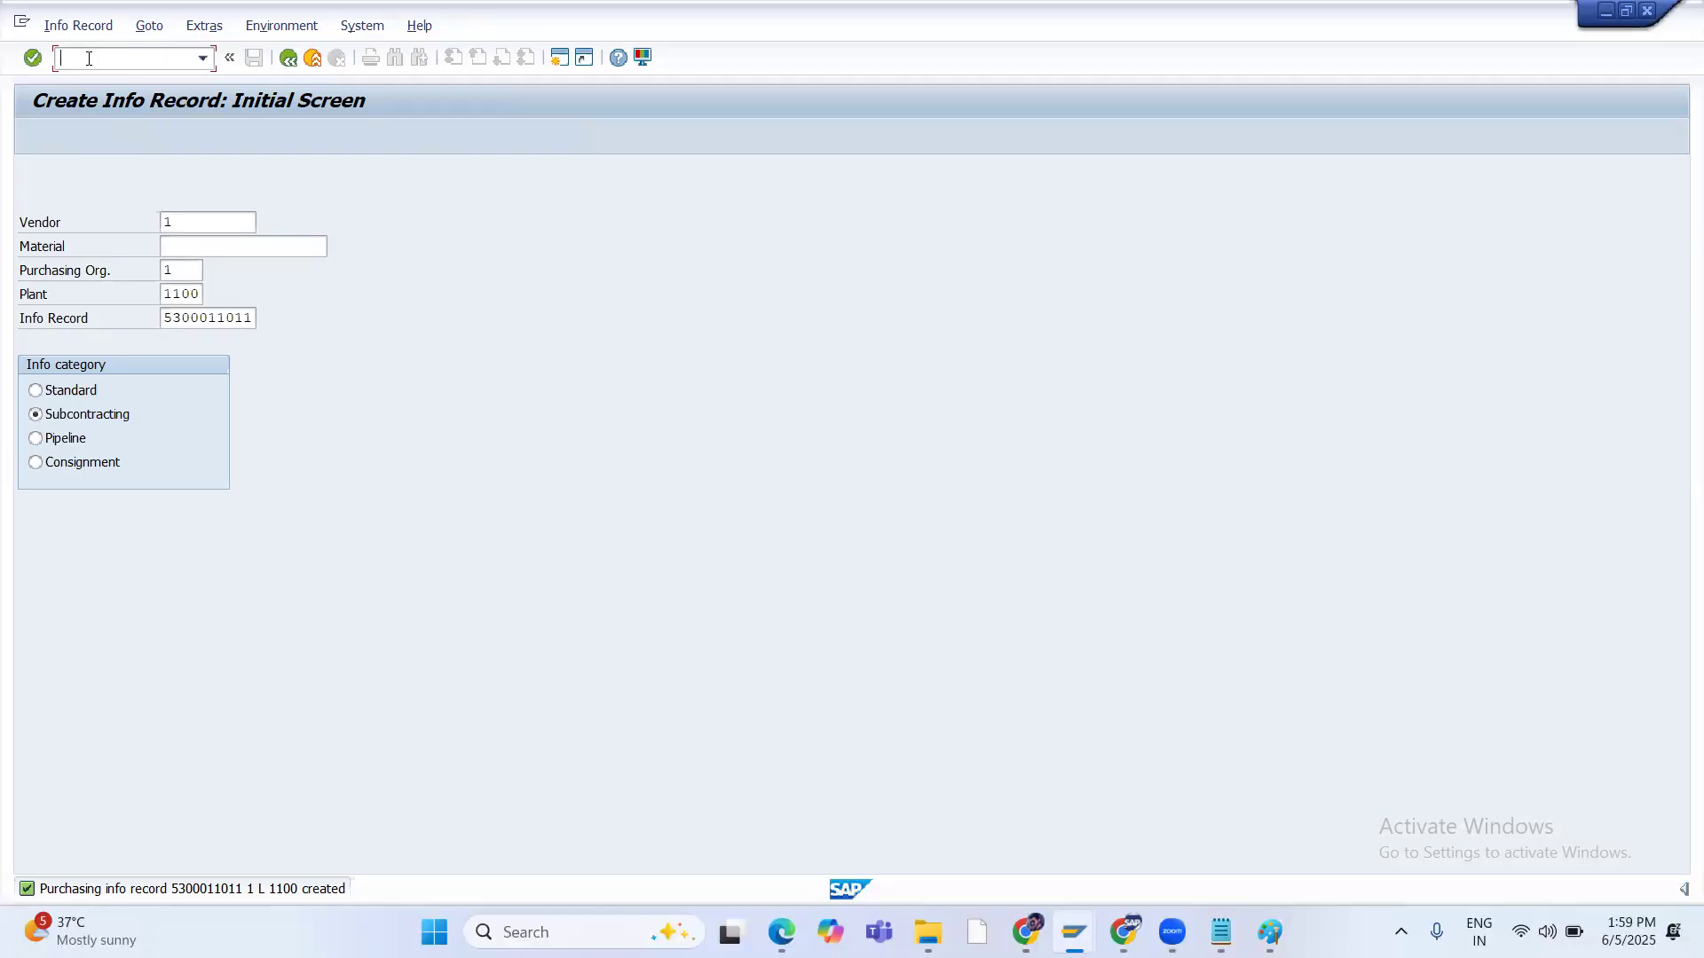
# Save a planned independent requirement of 15 for material 50065272 in September 2025
pyautogui.write('04')
pyautogui.press('Return')
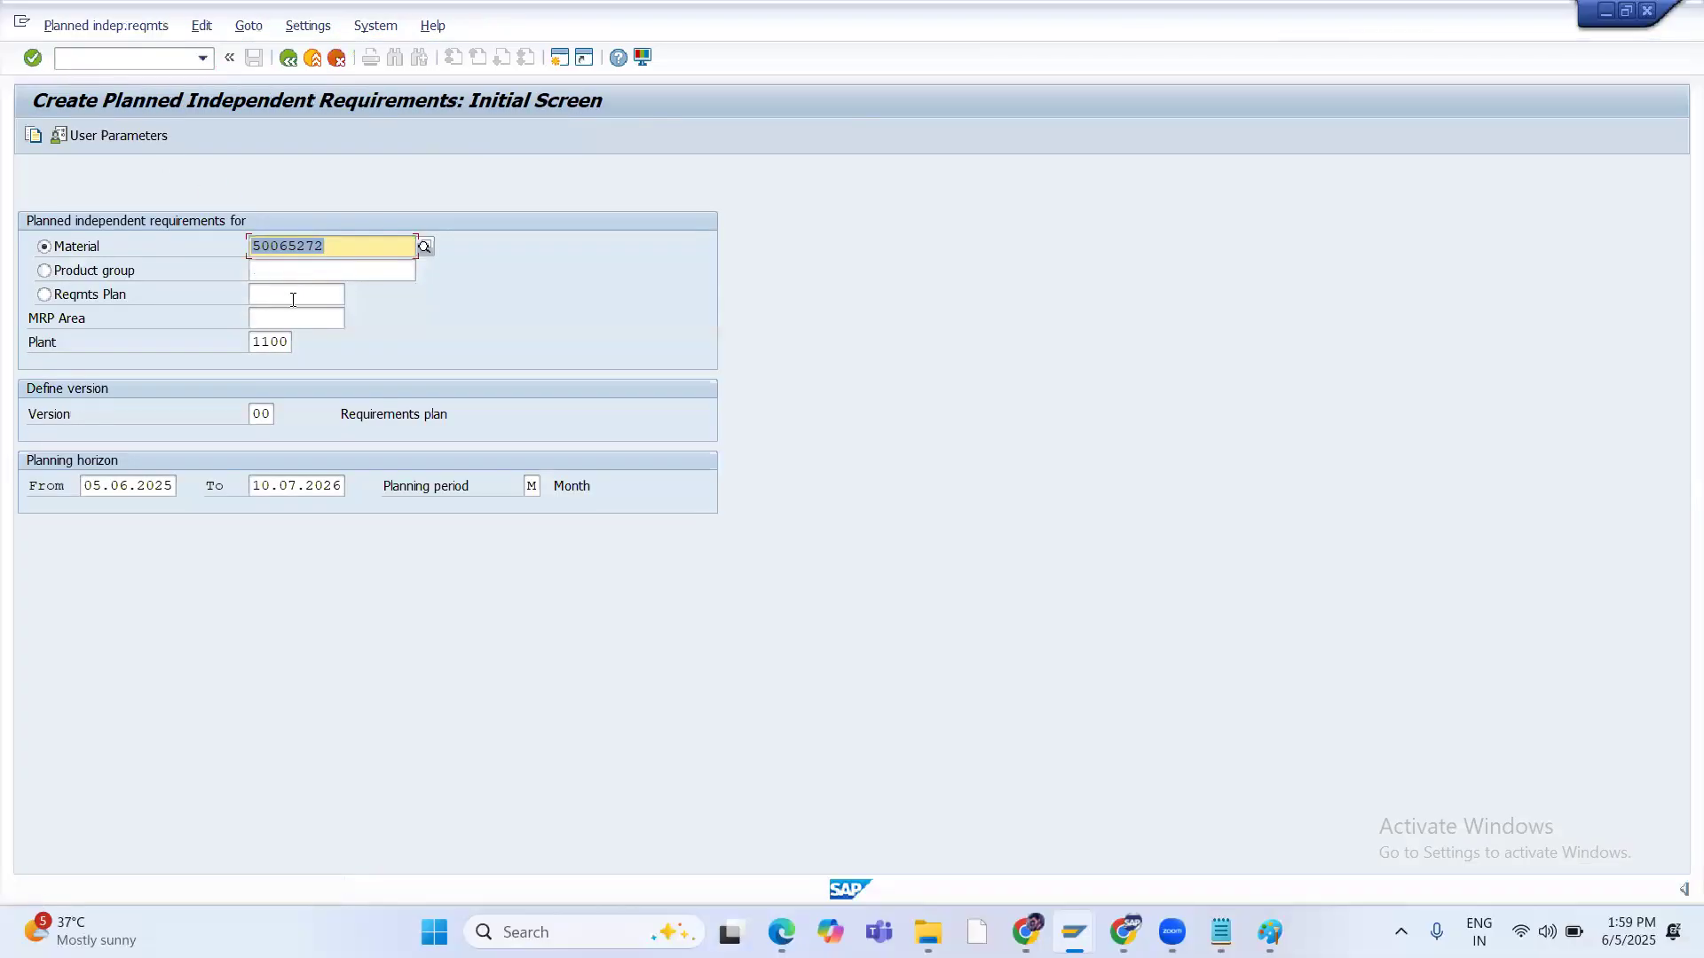
pyautogui.press('Return')
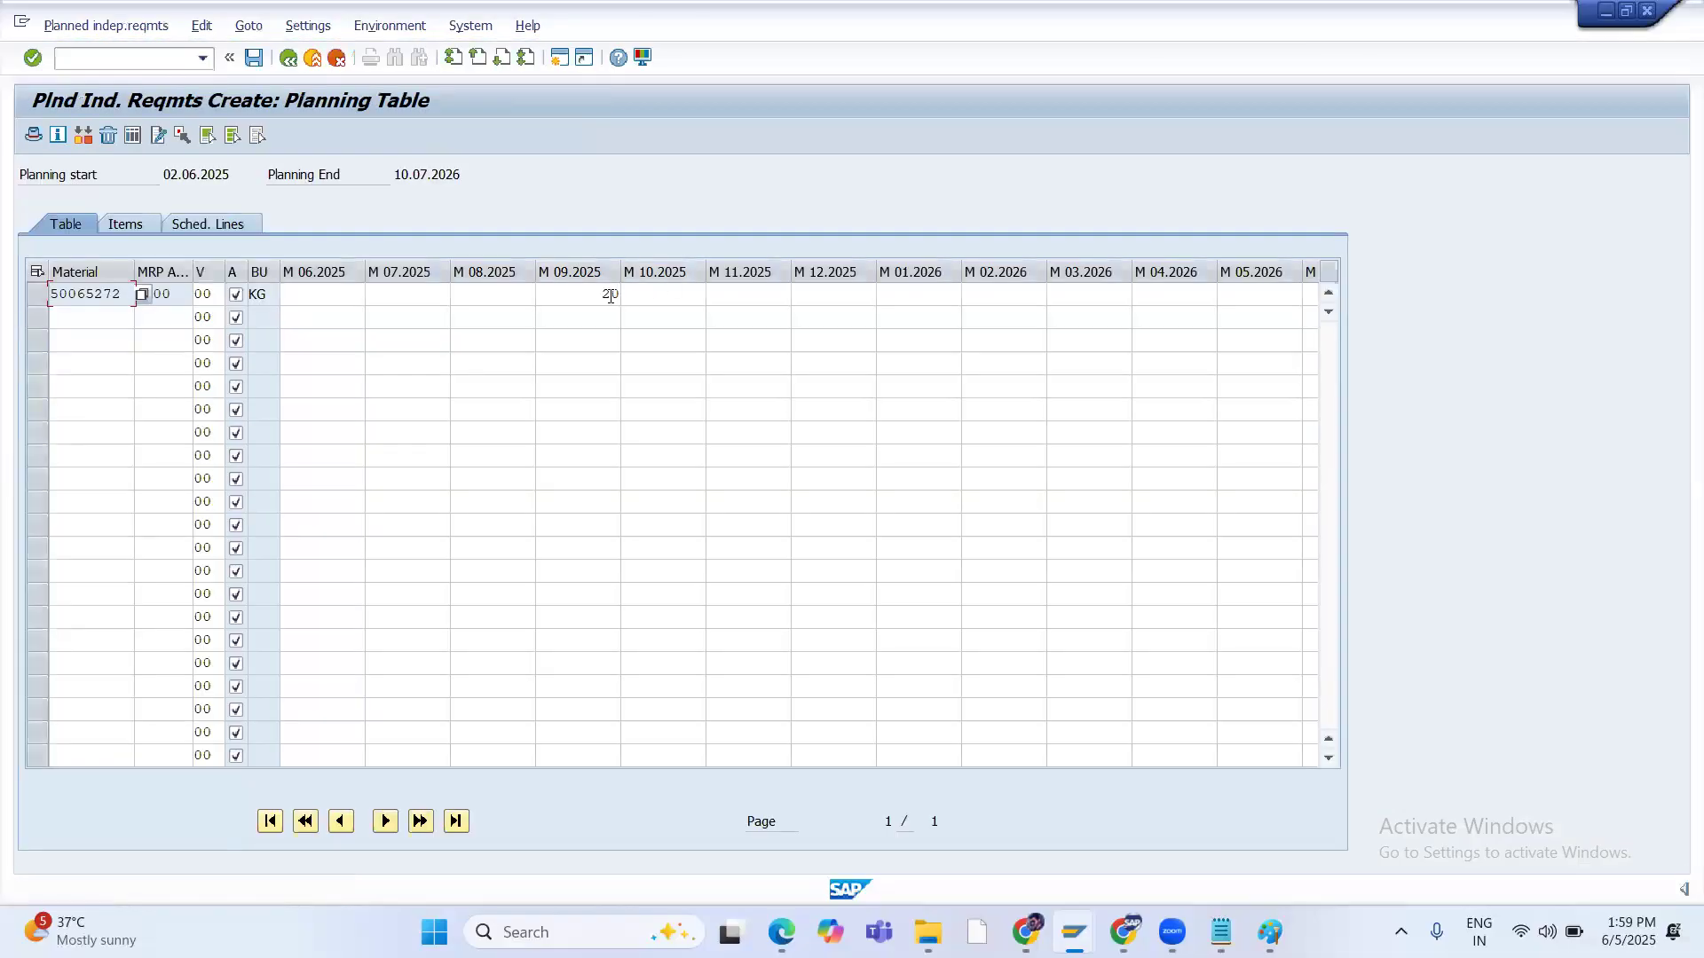
pyautogui.click(611, 296)
pyautogui.write('20')
pyautogui.press('BackSpace')
pyautogui.press('BackSpace')
pyautogui.write('15')
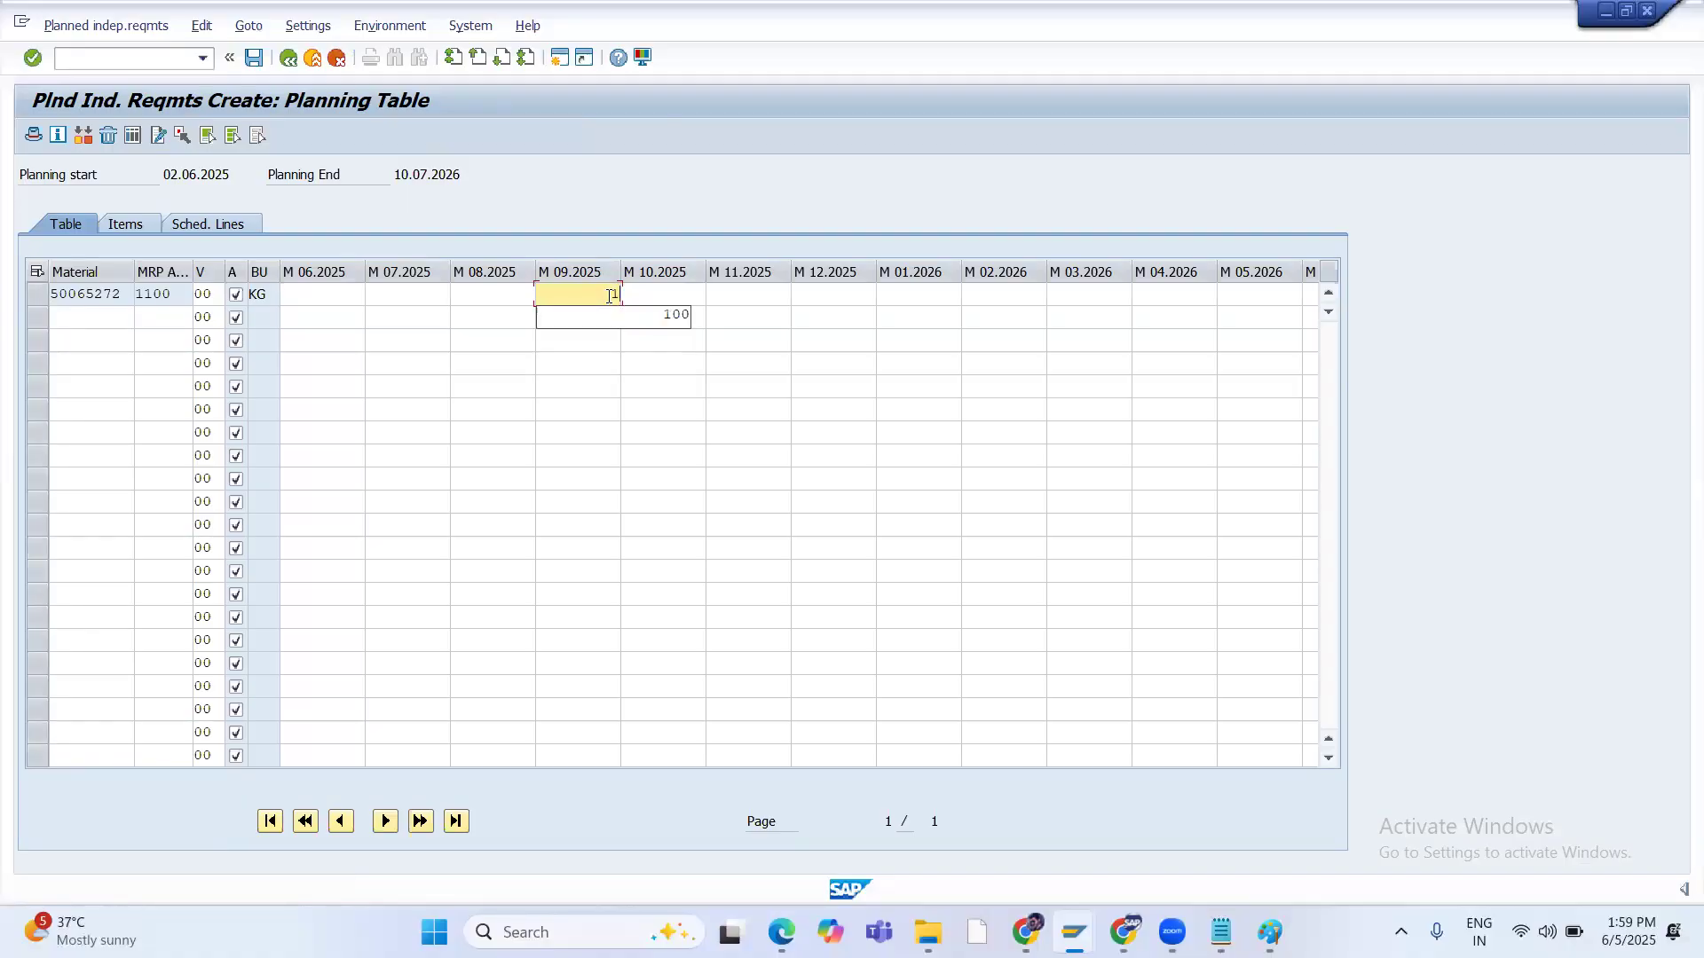
pyautogui.press('Return')
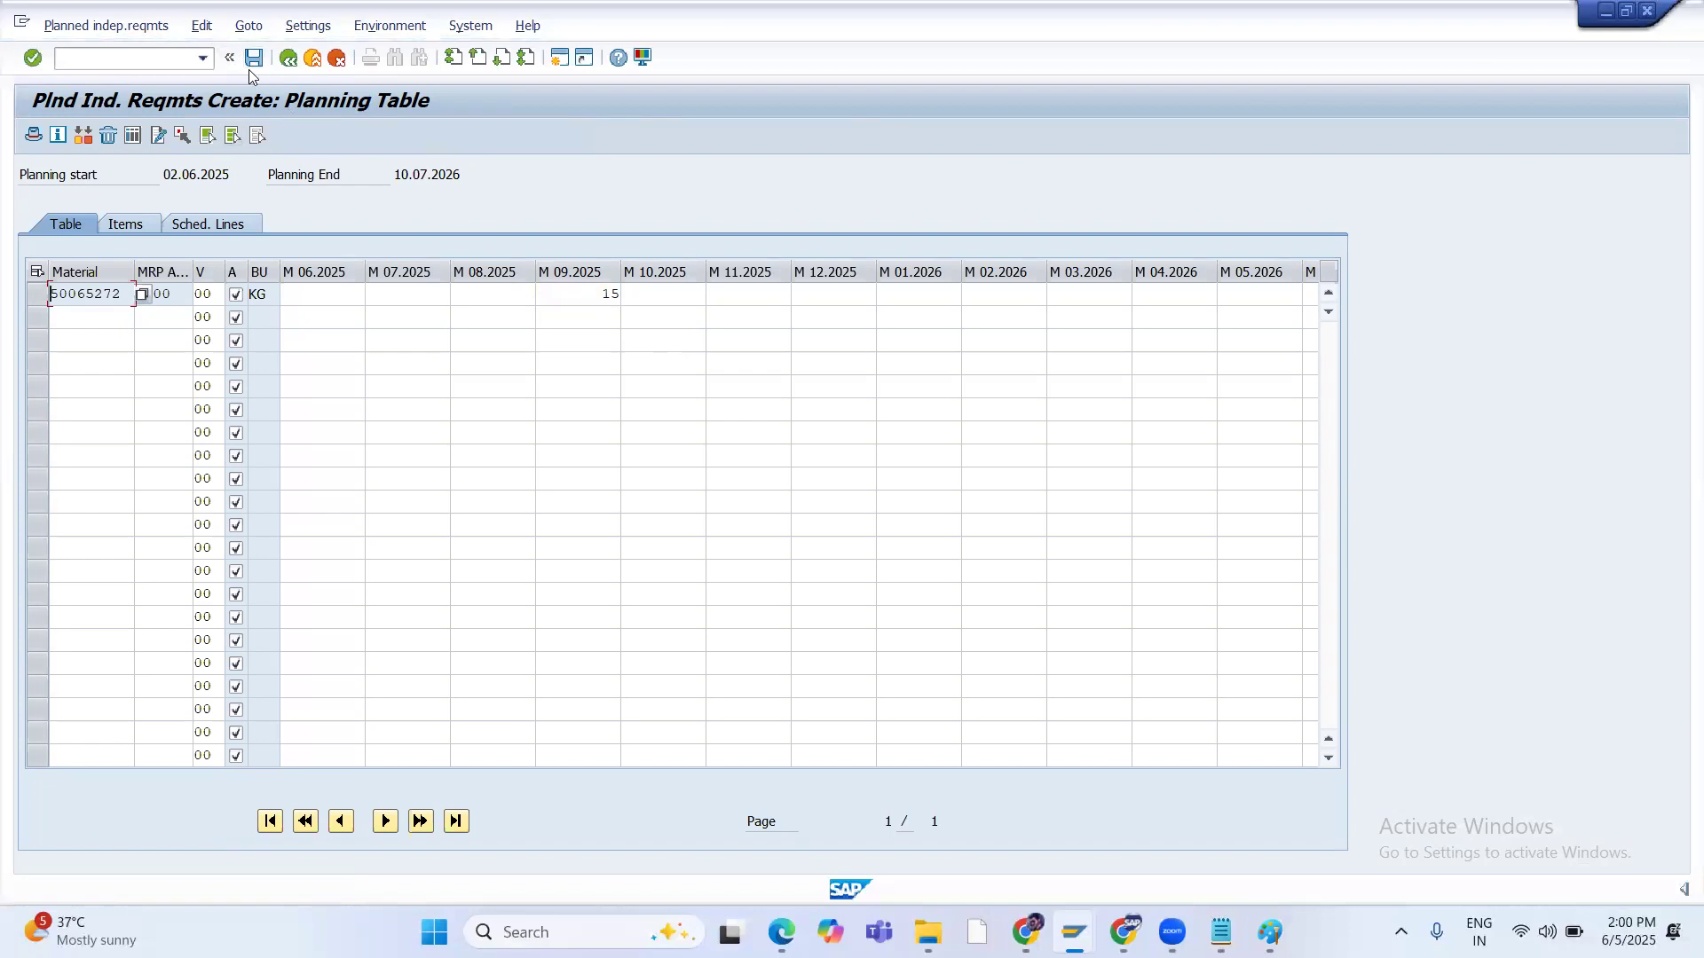
pyautogui.click(253, 58)
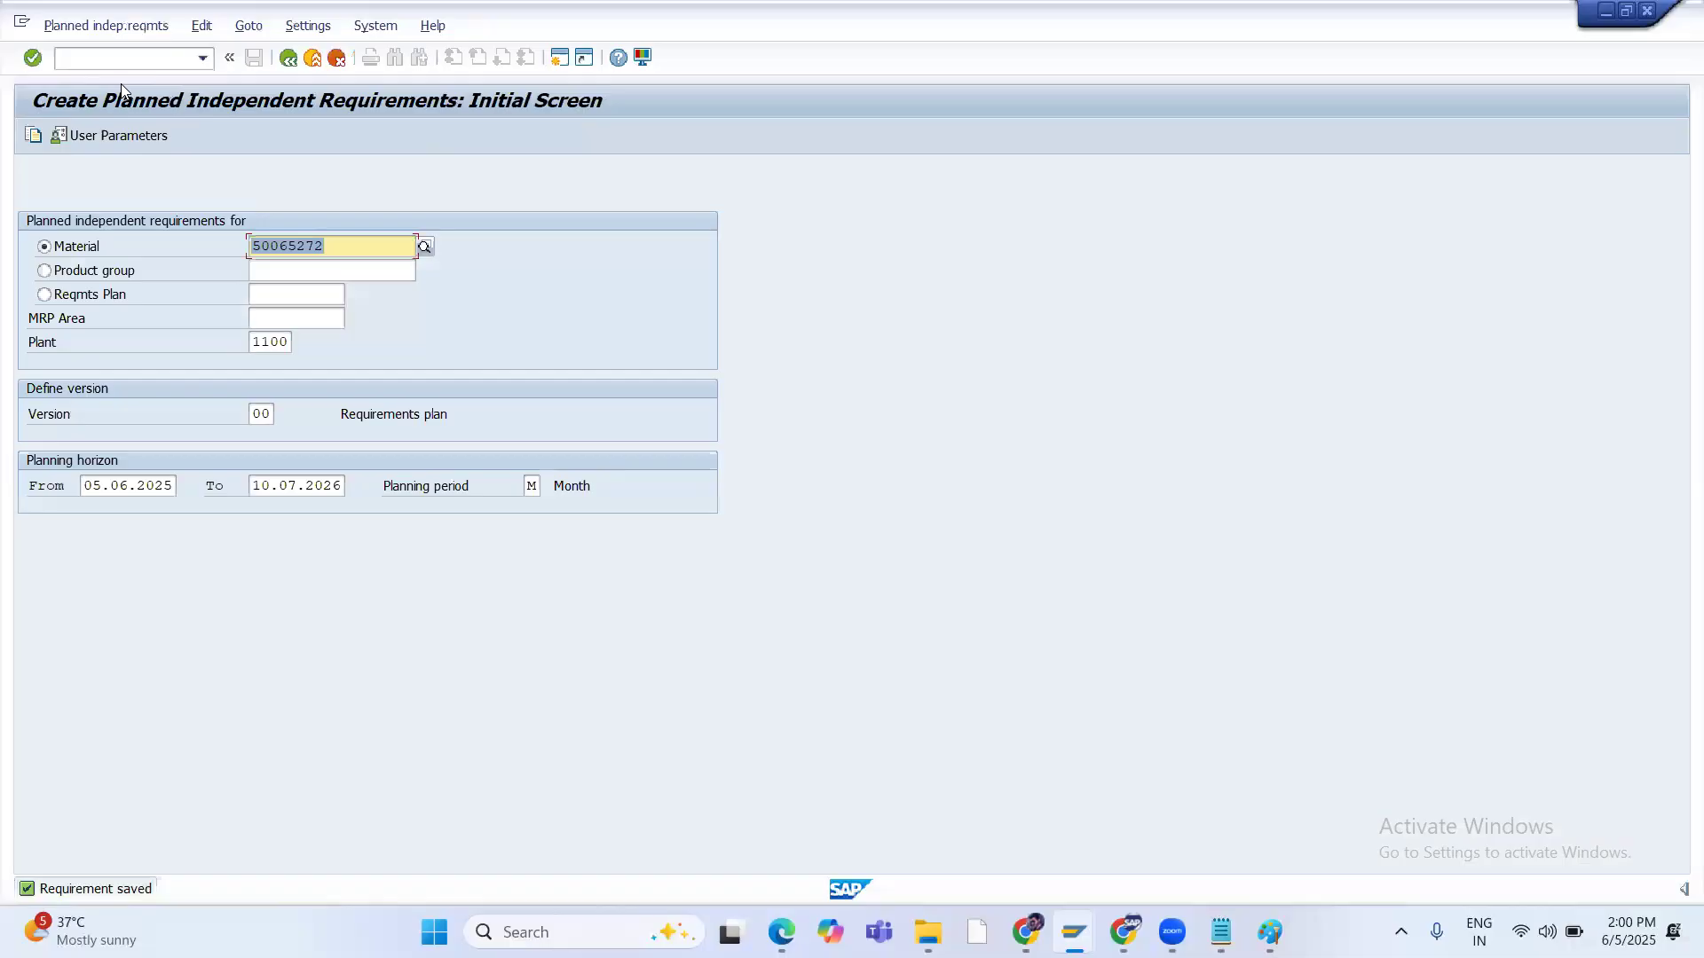
# Start the stock/requirements list with /nmd04
pyautogui.click(110, 59)
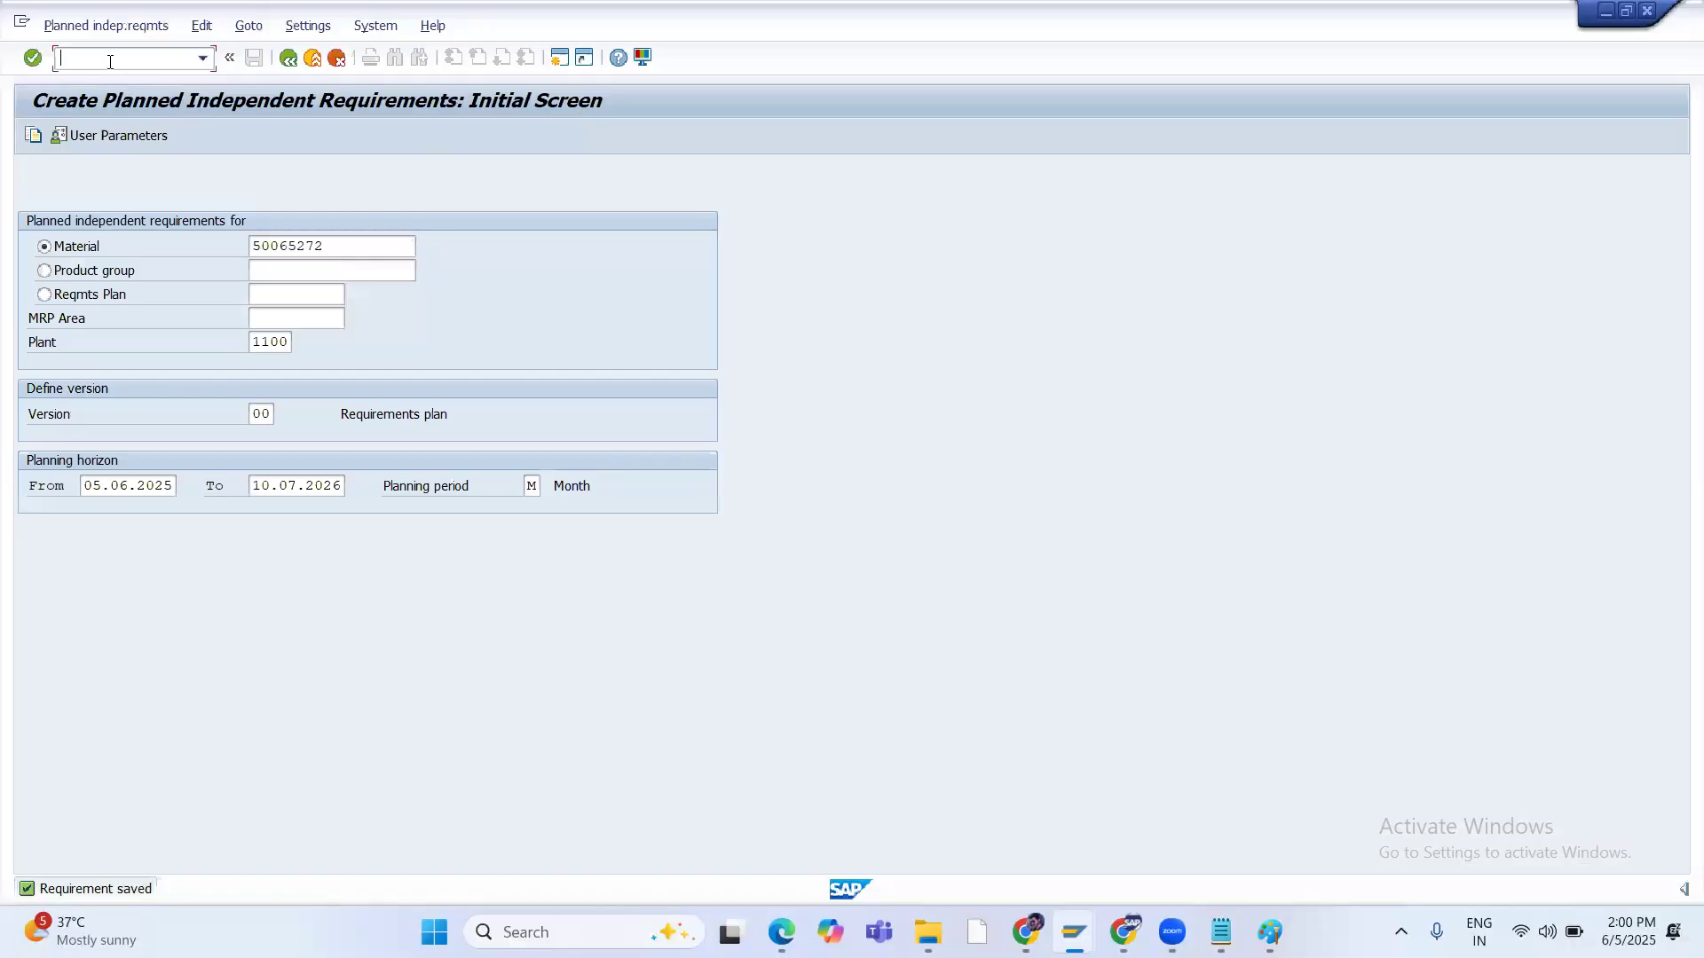
pyautogui.write('/nmd04')
pyautogui.press('Return')
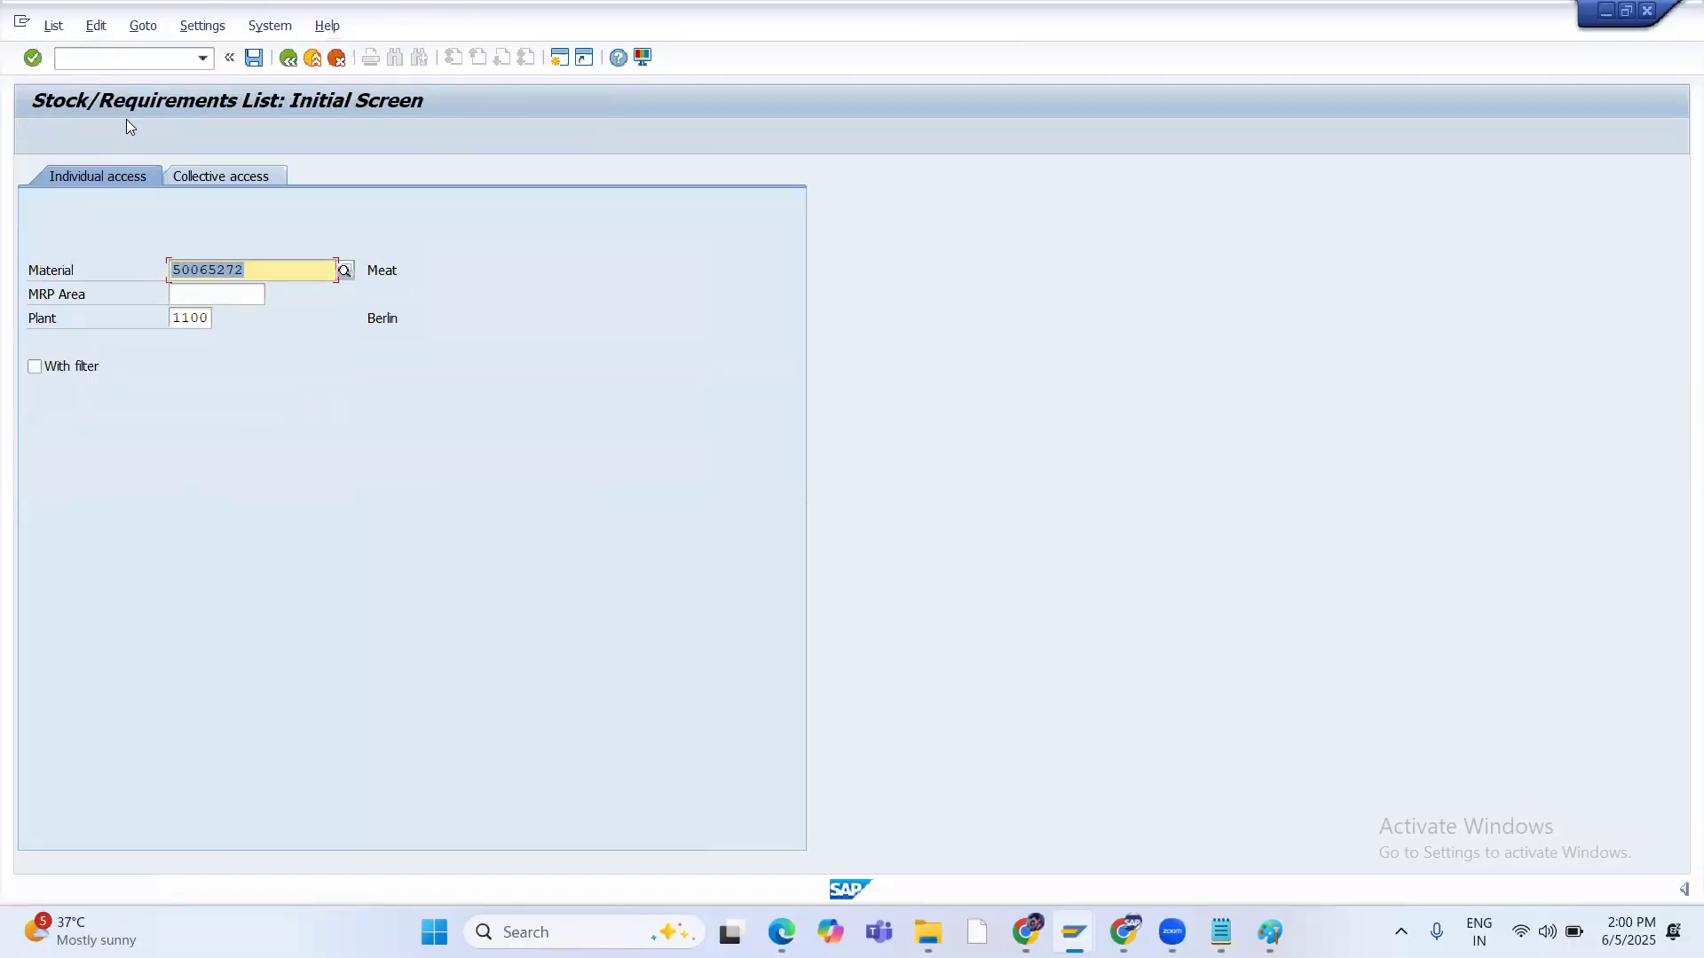
# Display the stock/requirements list for 50065272 and open its 20 KG production order for changing
pyautogui.press('Return')
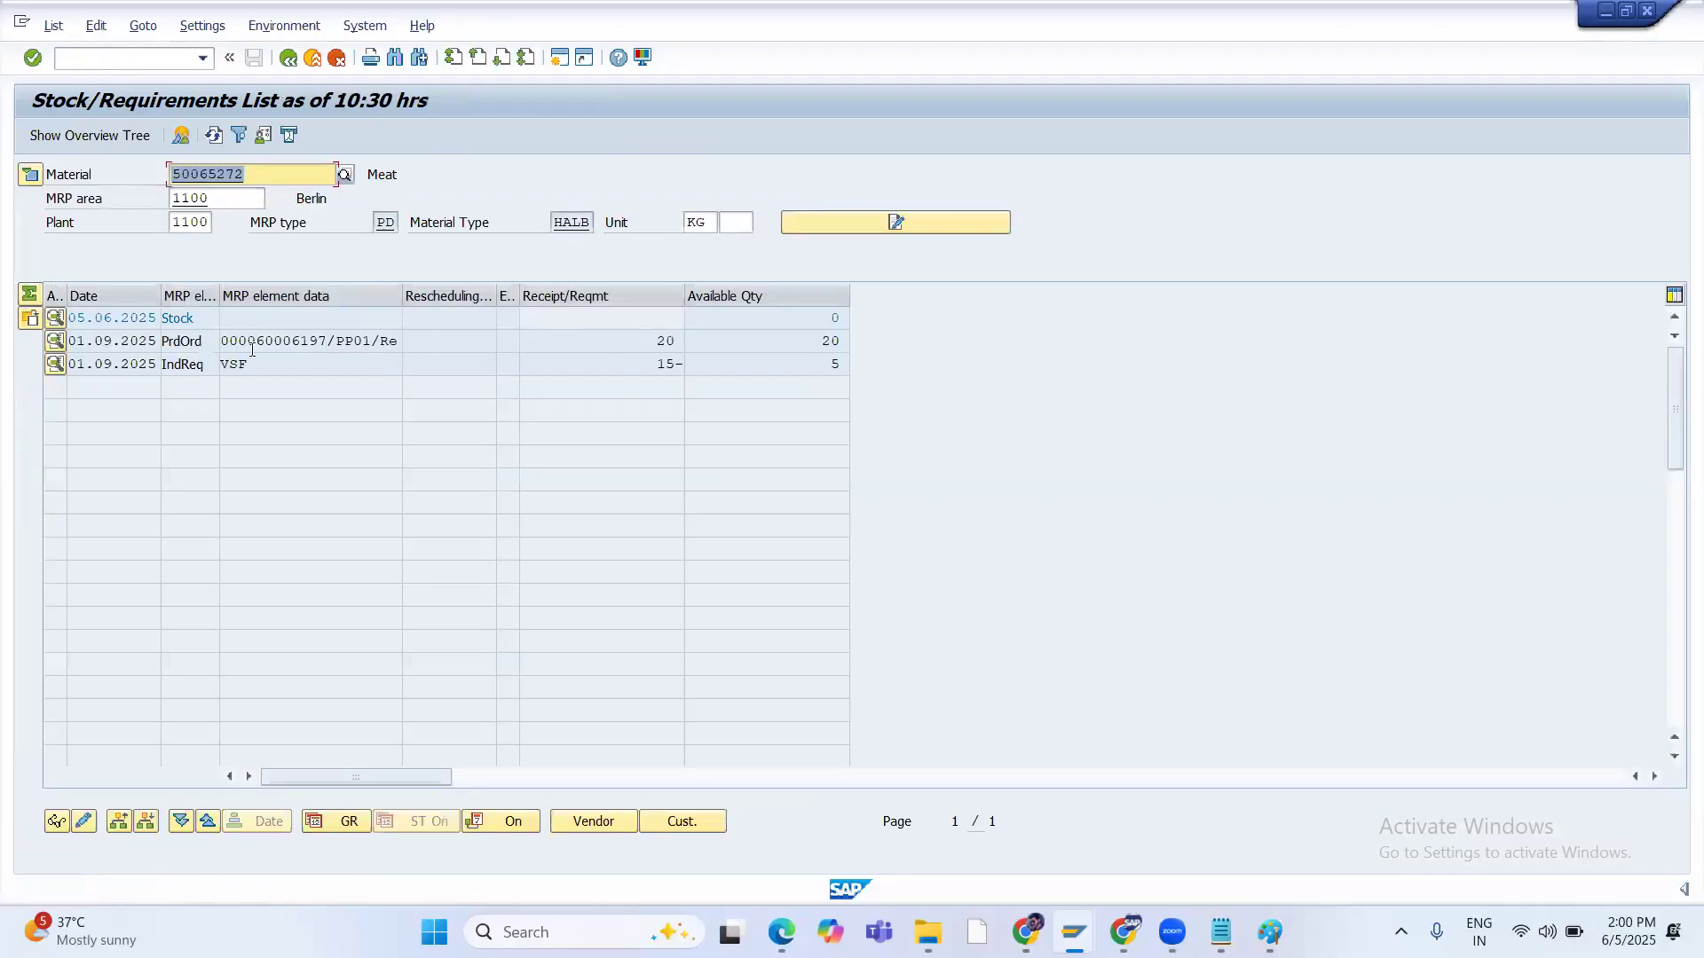
pyautogui.click(57, 344)
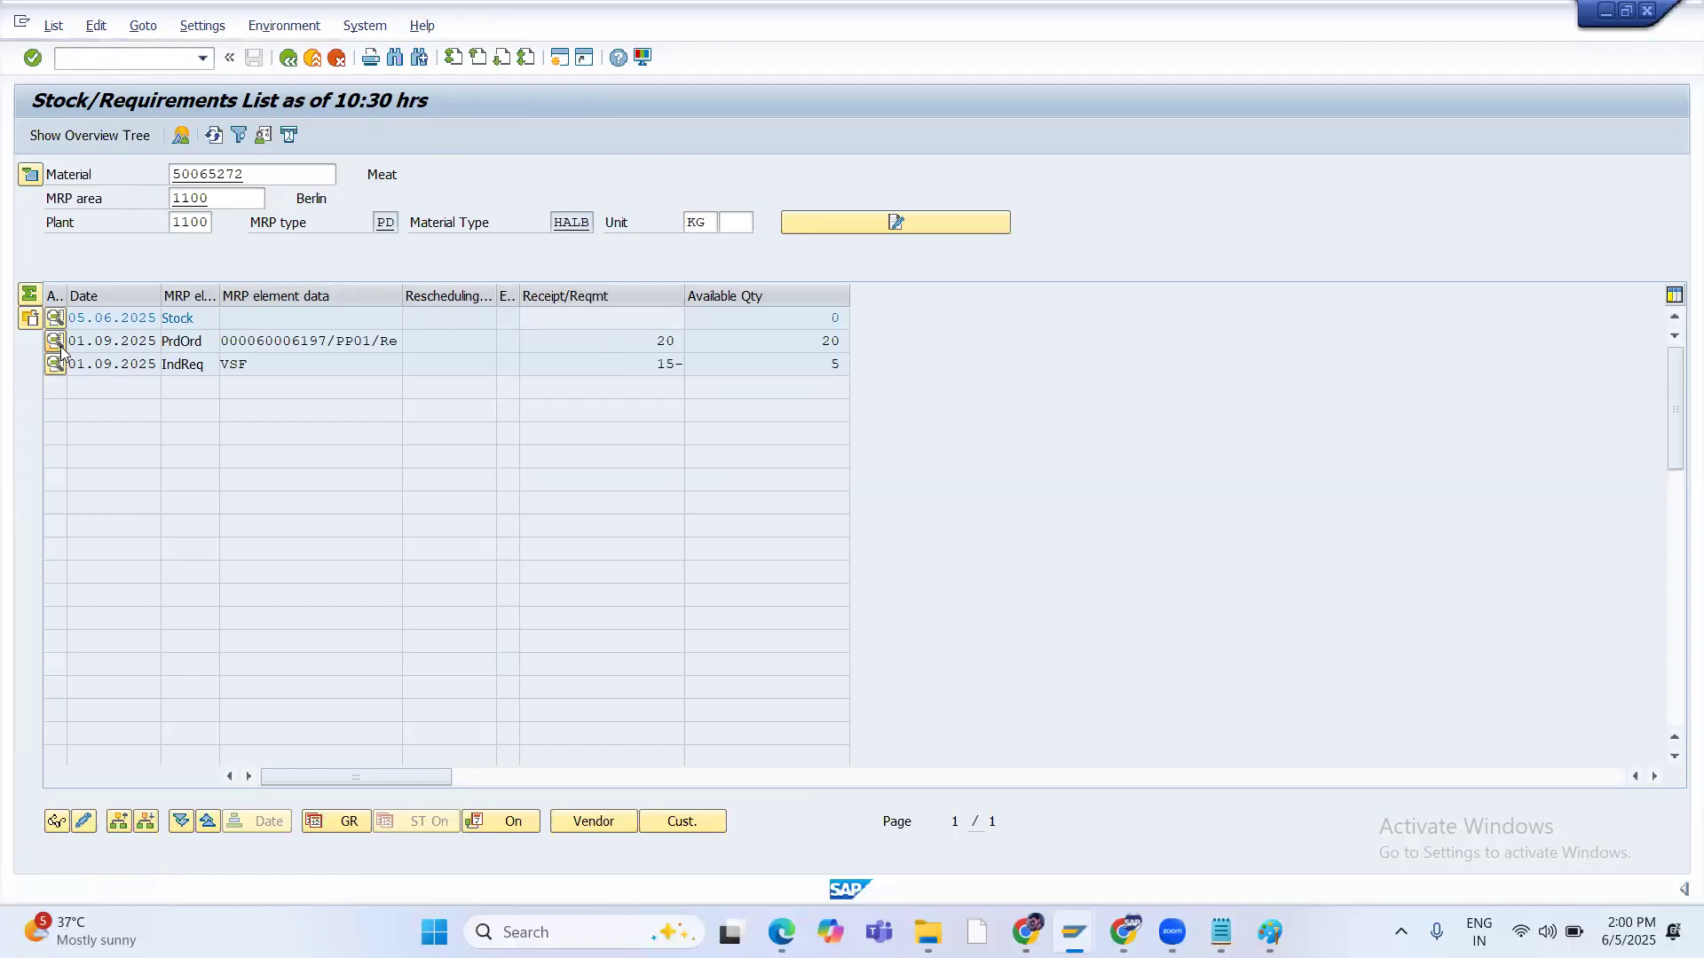
pyautogui.click(618, 468)
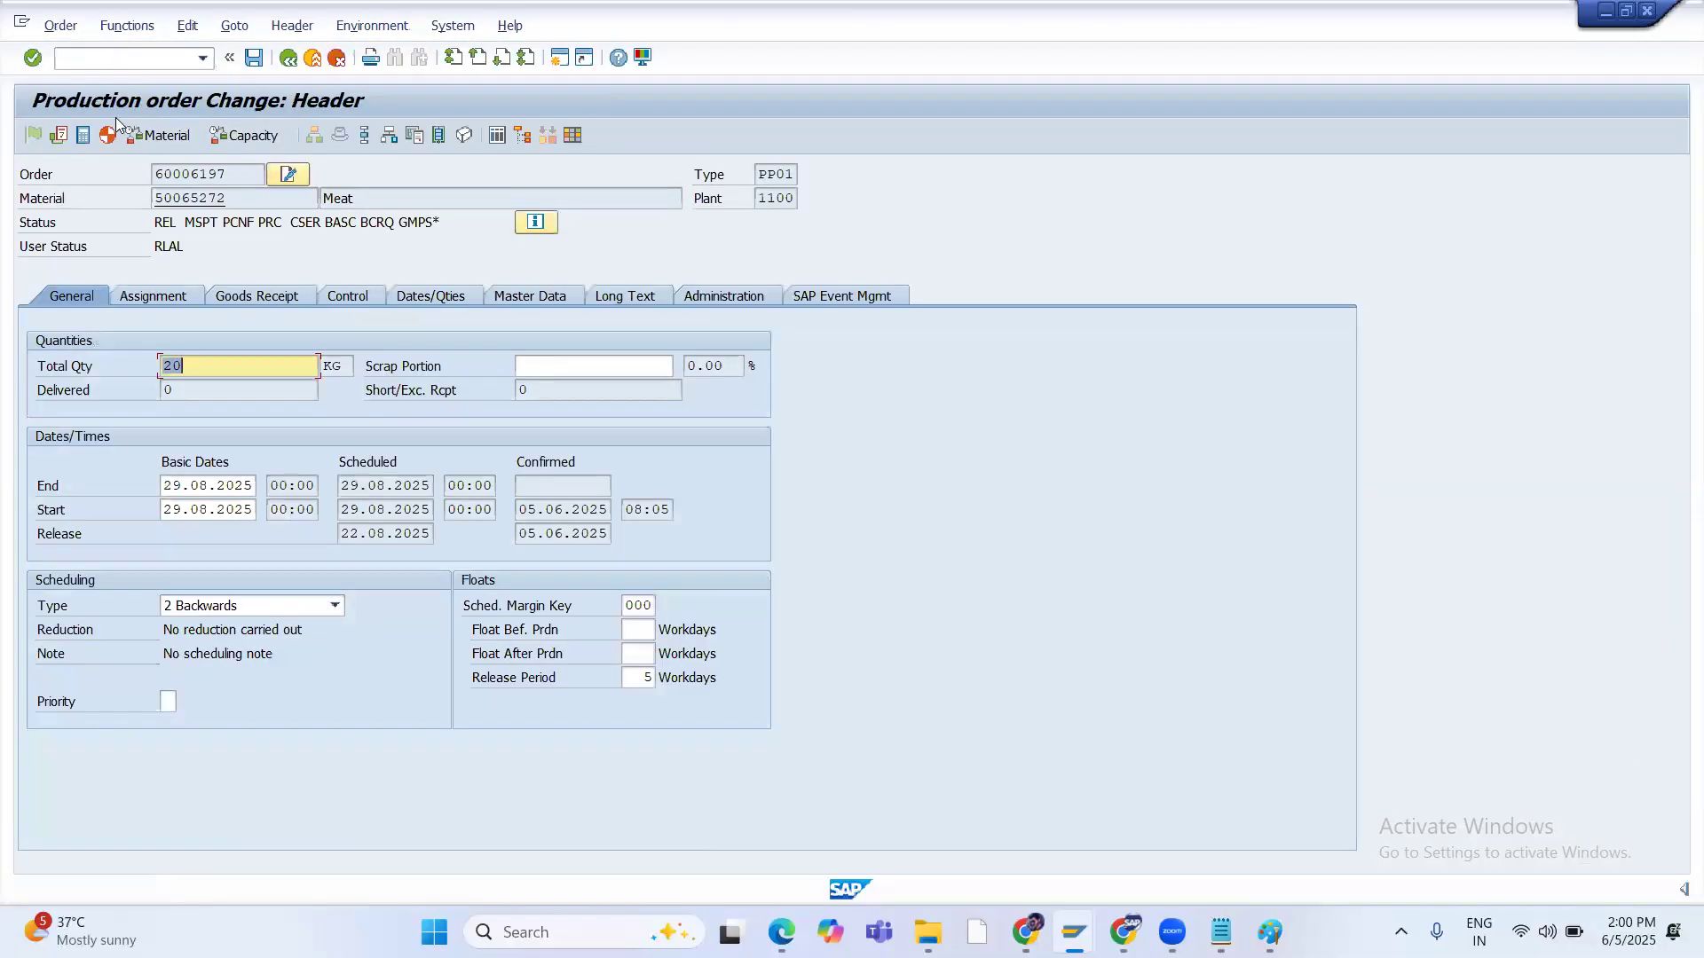
# Set the Meat production order to Complete Technically (TECO), save it, and refresh the list
pyautogui.click(126, 25)
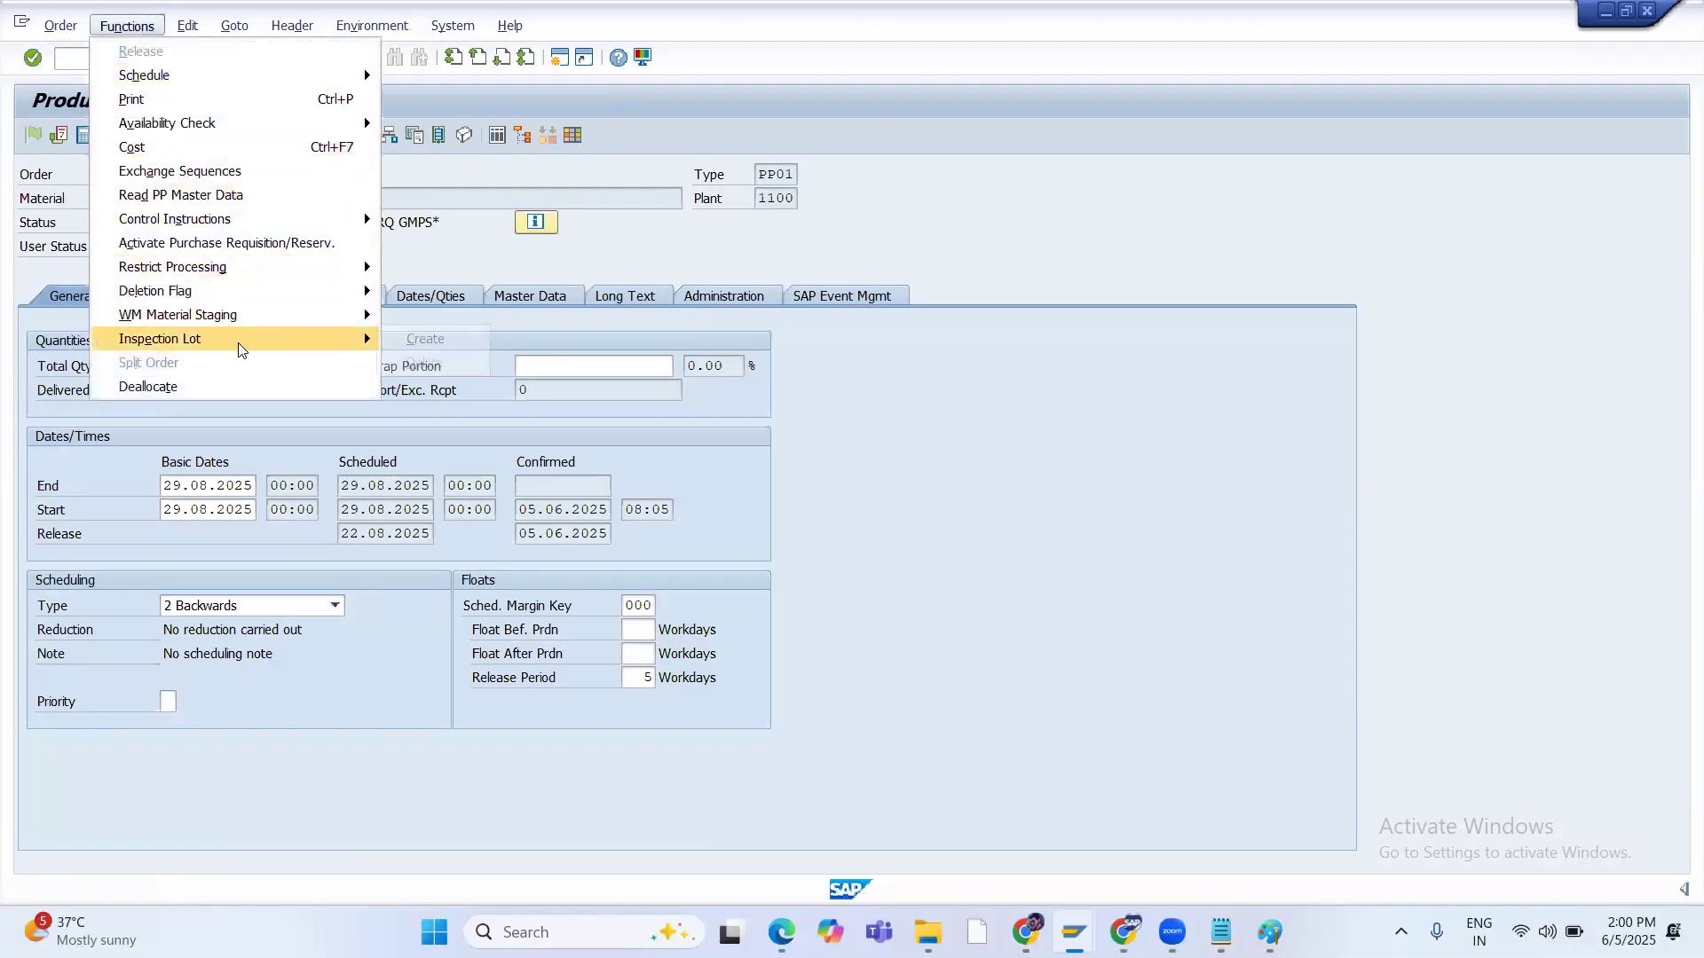
pyautogui.moveTo(255, 278)
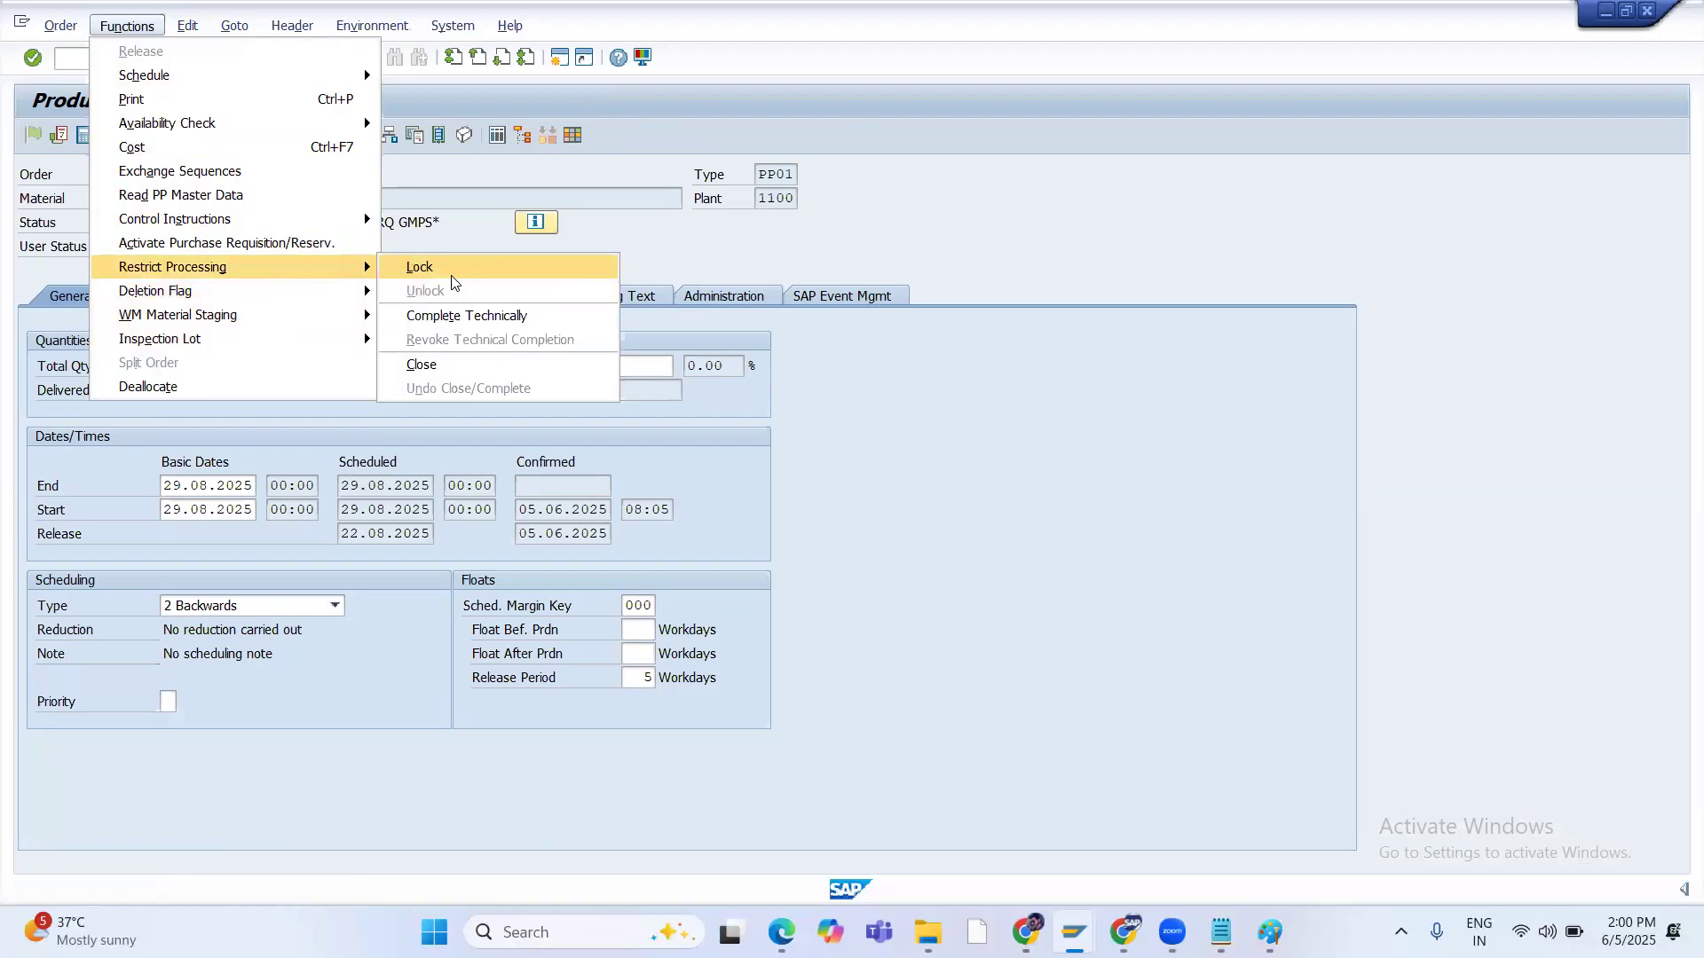
pyautogui.click(506, 314)
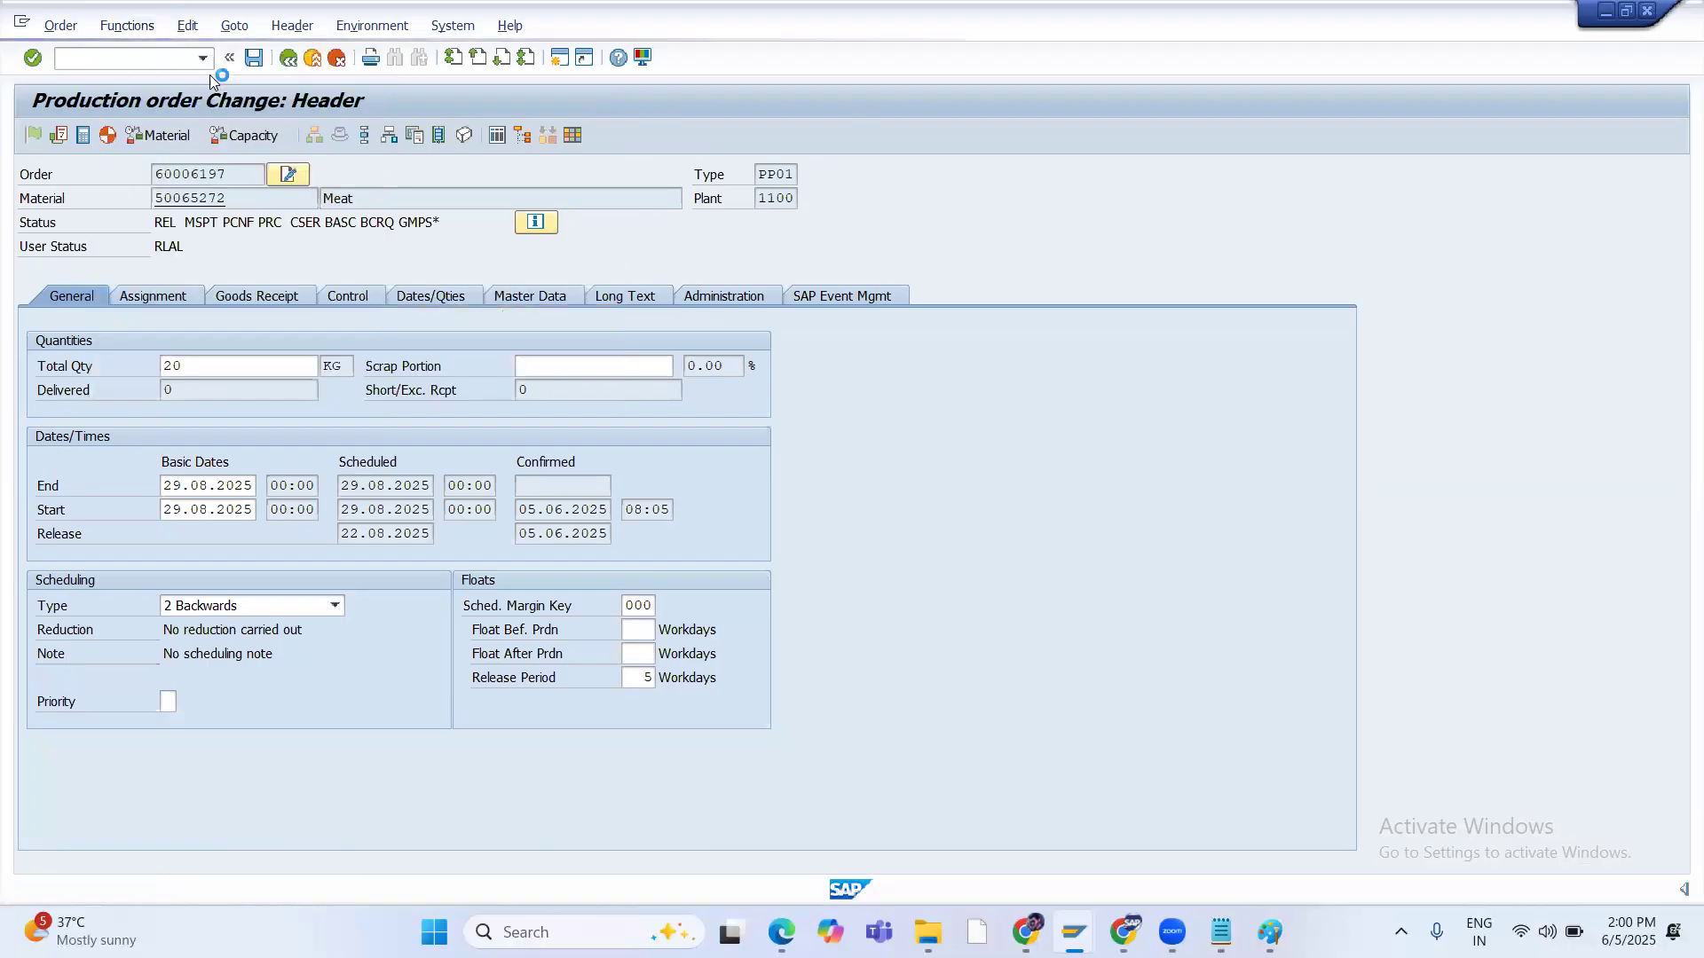
pyautogui.click(254, 61)
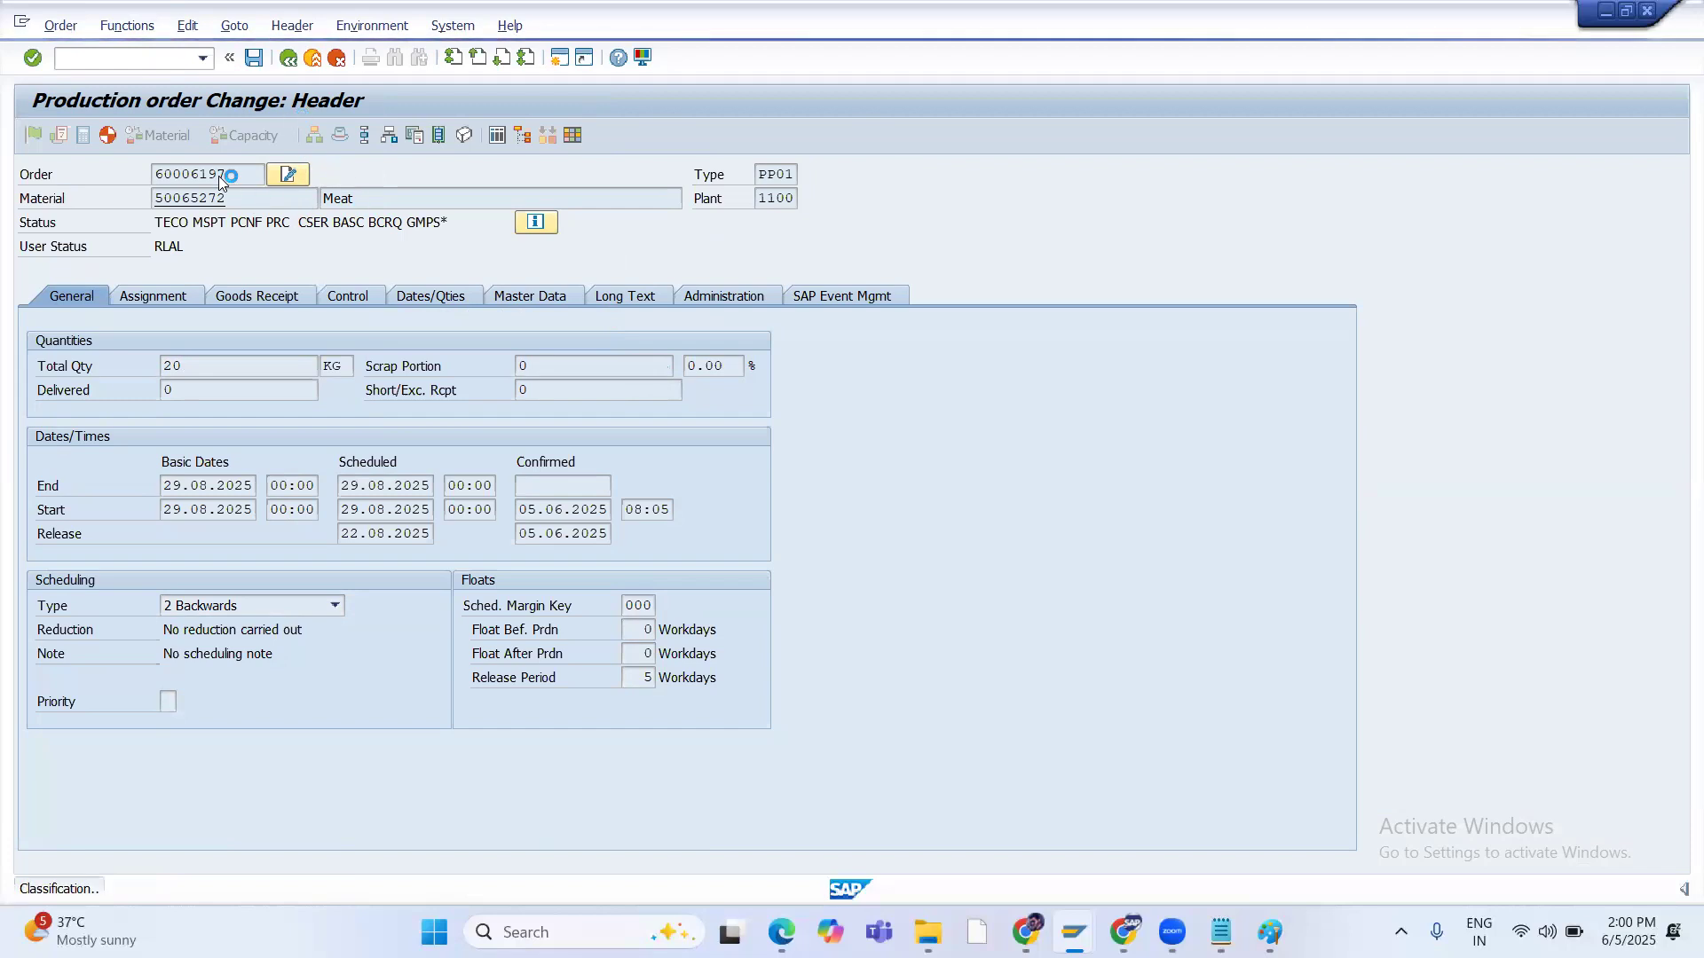
pyautogui.click(214, 135)
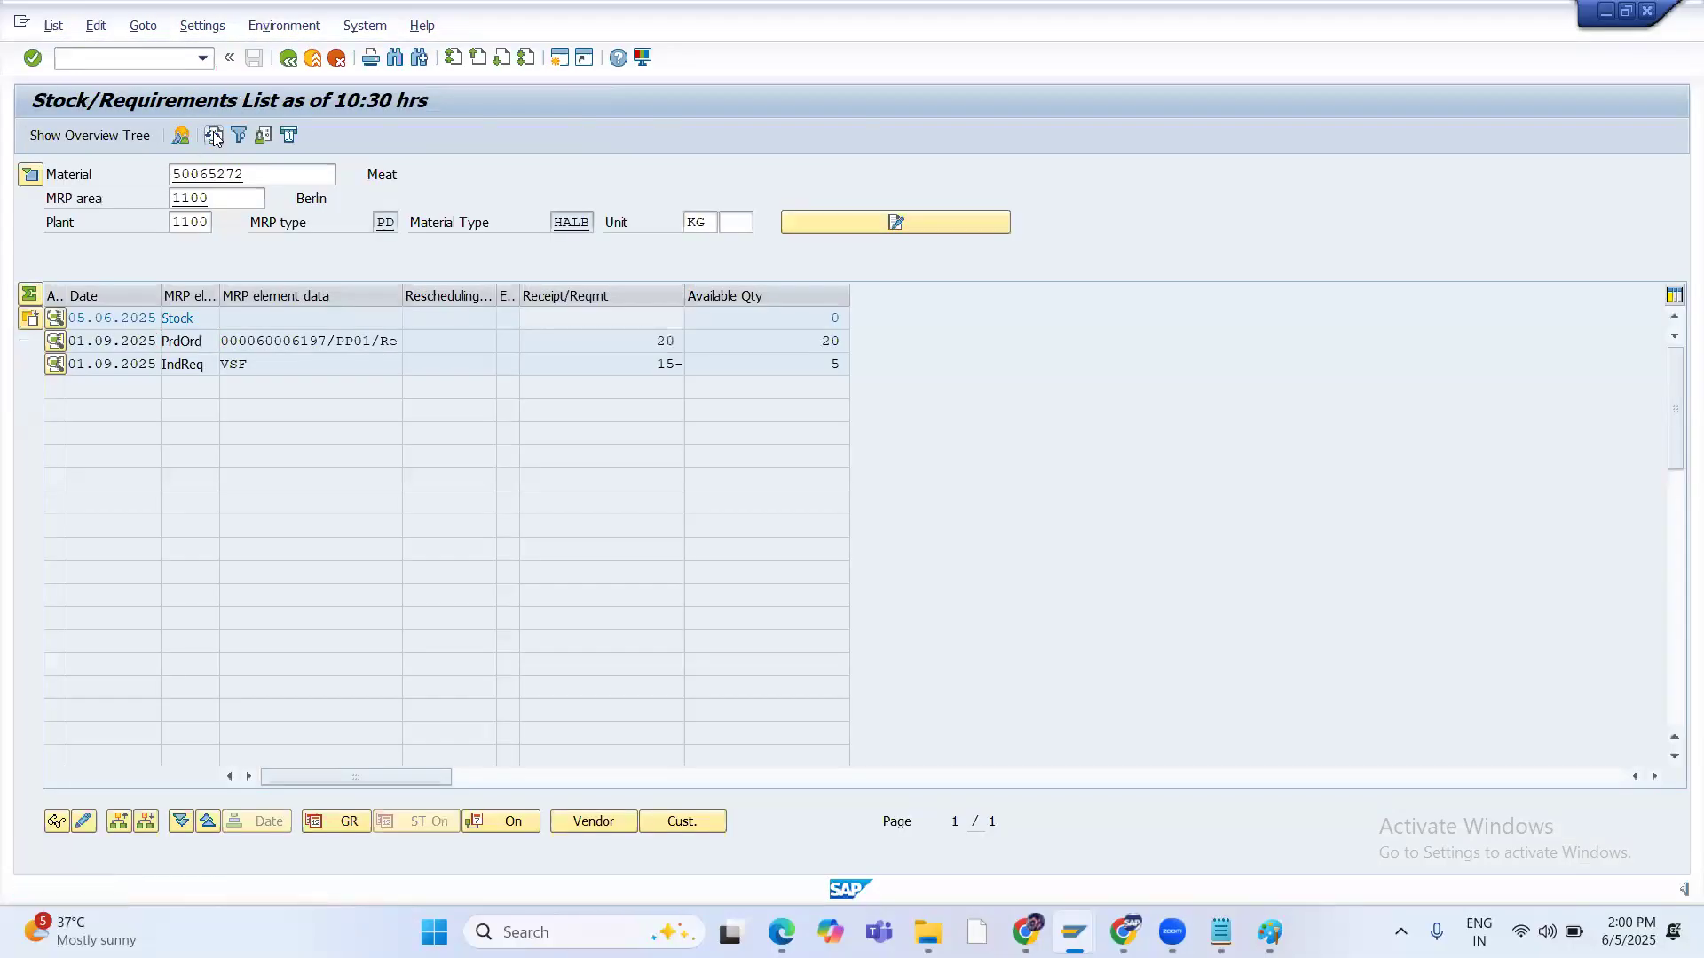
# Refresh the stock/requirements list and check material 50065272 (Meat) with its 15 KG requirement
pyautogui.click(214, 135)
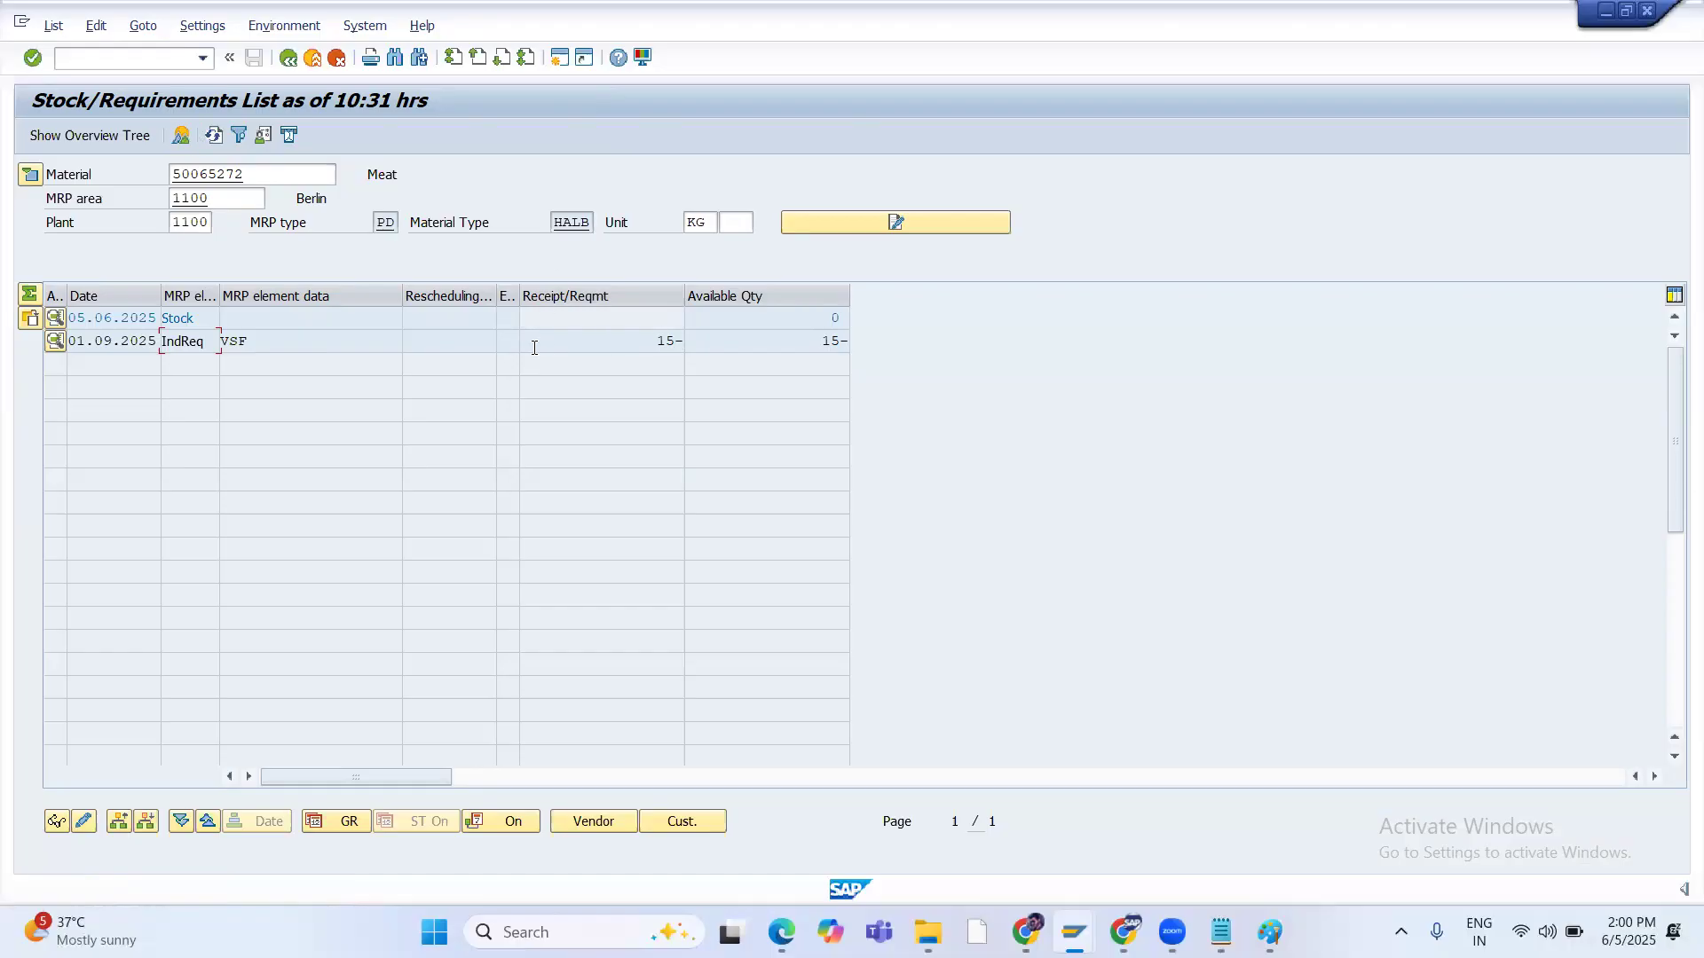
pyautogui.moveTo(265, 175); pyautogui.dragTo(154, 180)
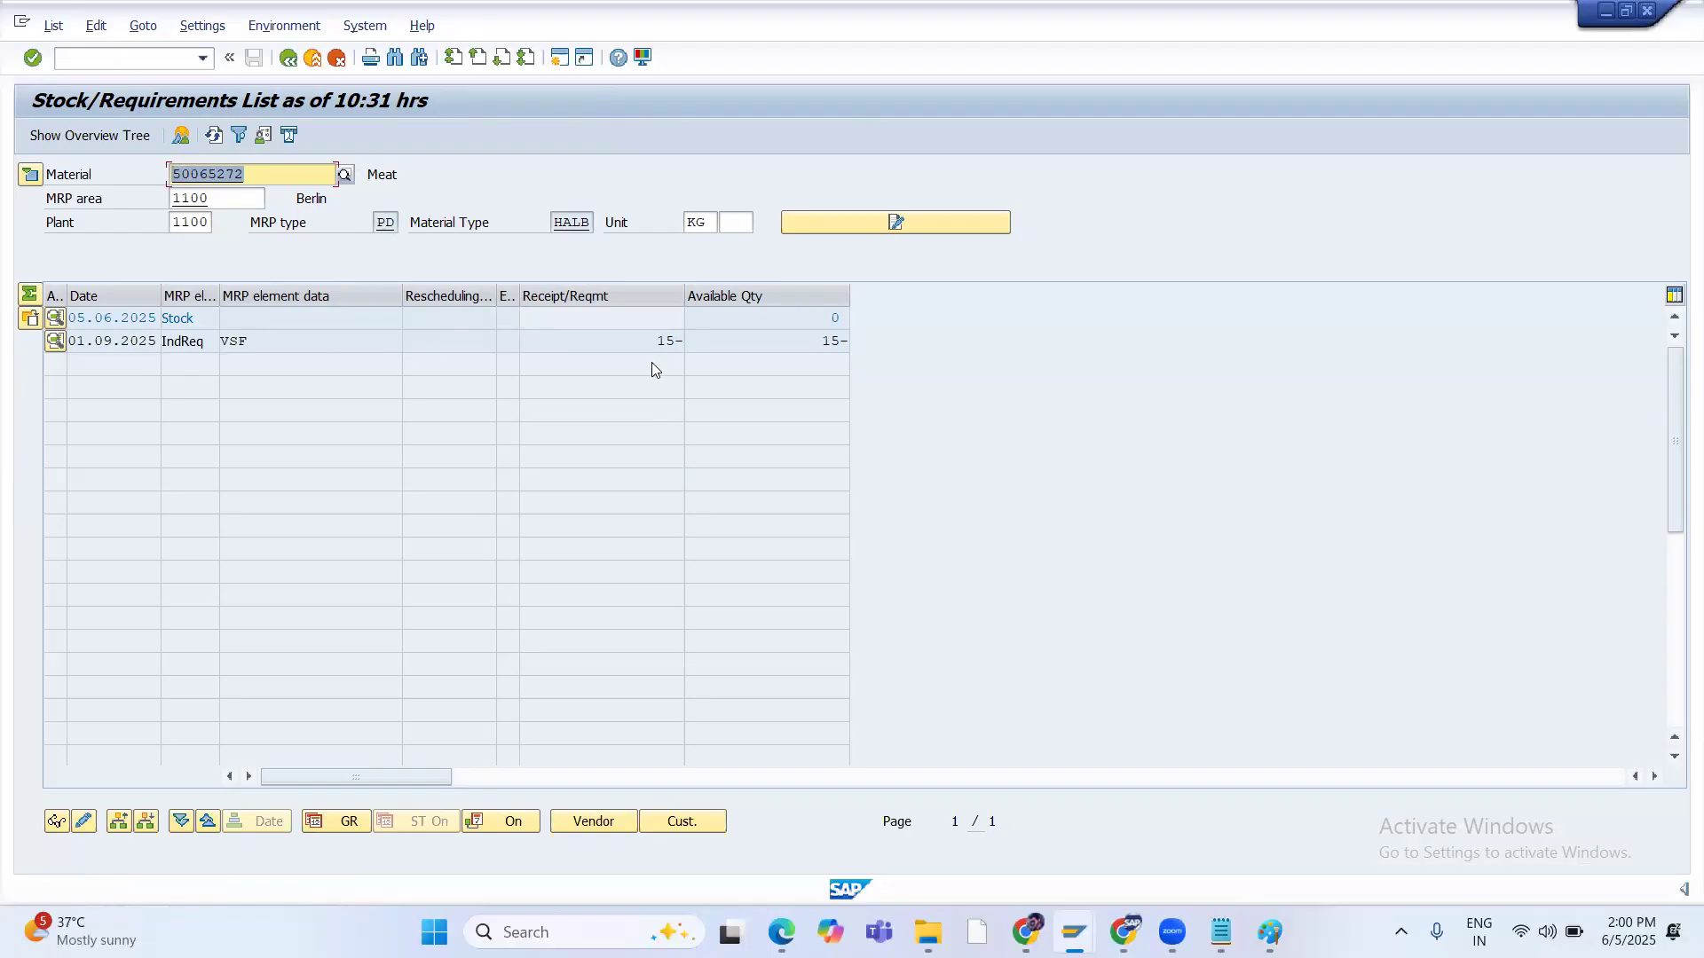
pyautogui.doubleClick(663, 341)
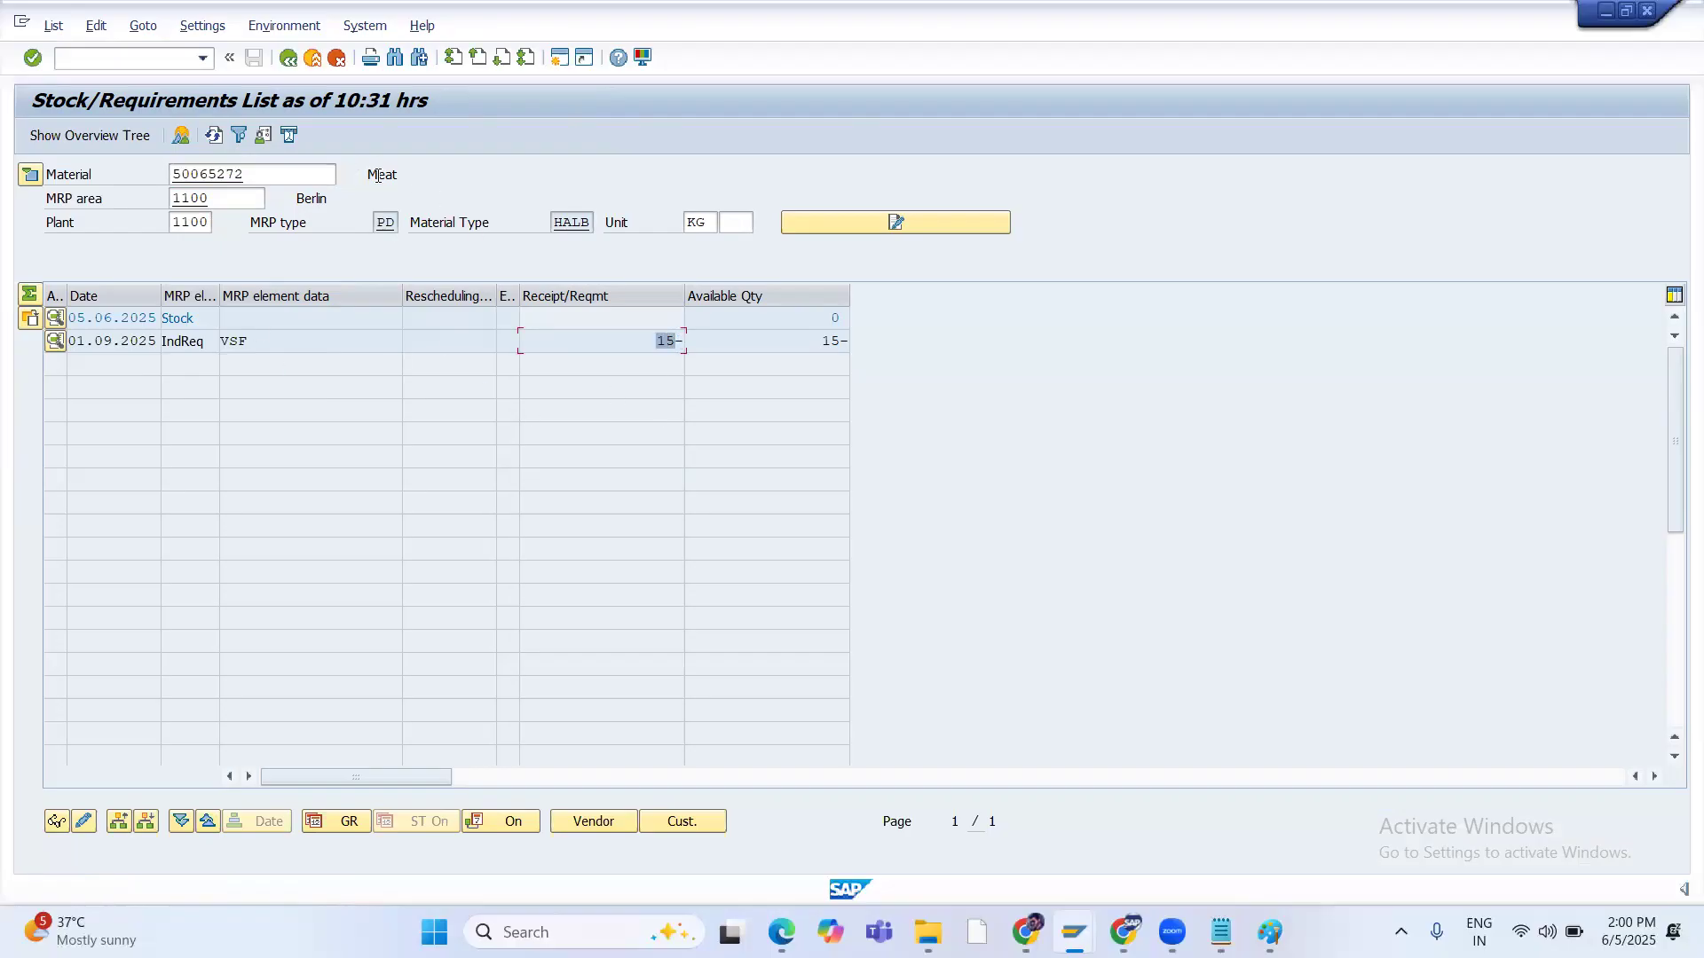
pyautogui.moveTo(371, 174); pyautogui.dragTo(396, 174)
# Recheck the routing's component allocation, then start a new SAP session
pyautogui.hotkey('alt', 'Tab')
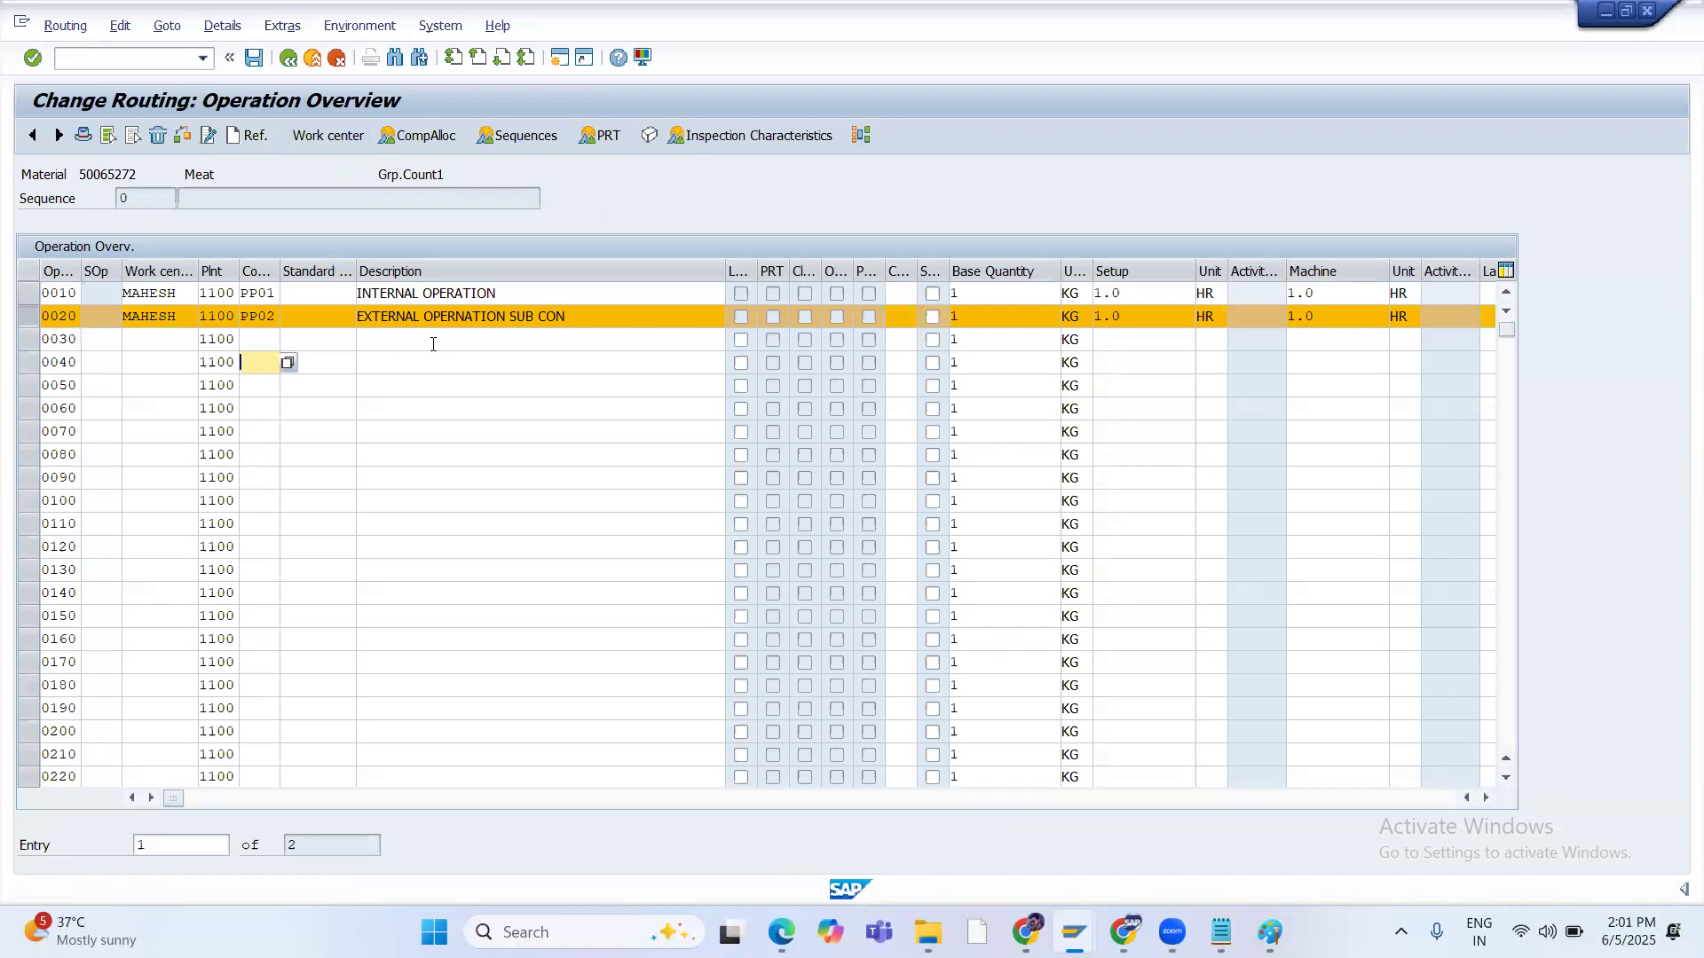
pyautogui.hotkey('alt', 'Tab')
pyautogui.hotkey('alt', 'Tab')
pyautogui.click(418, 135)
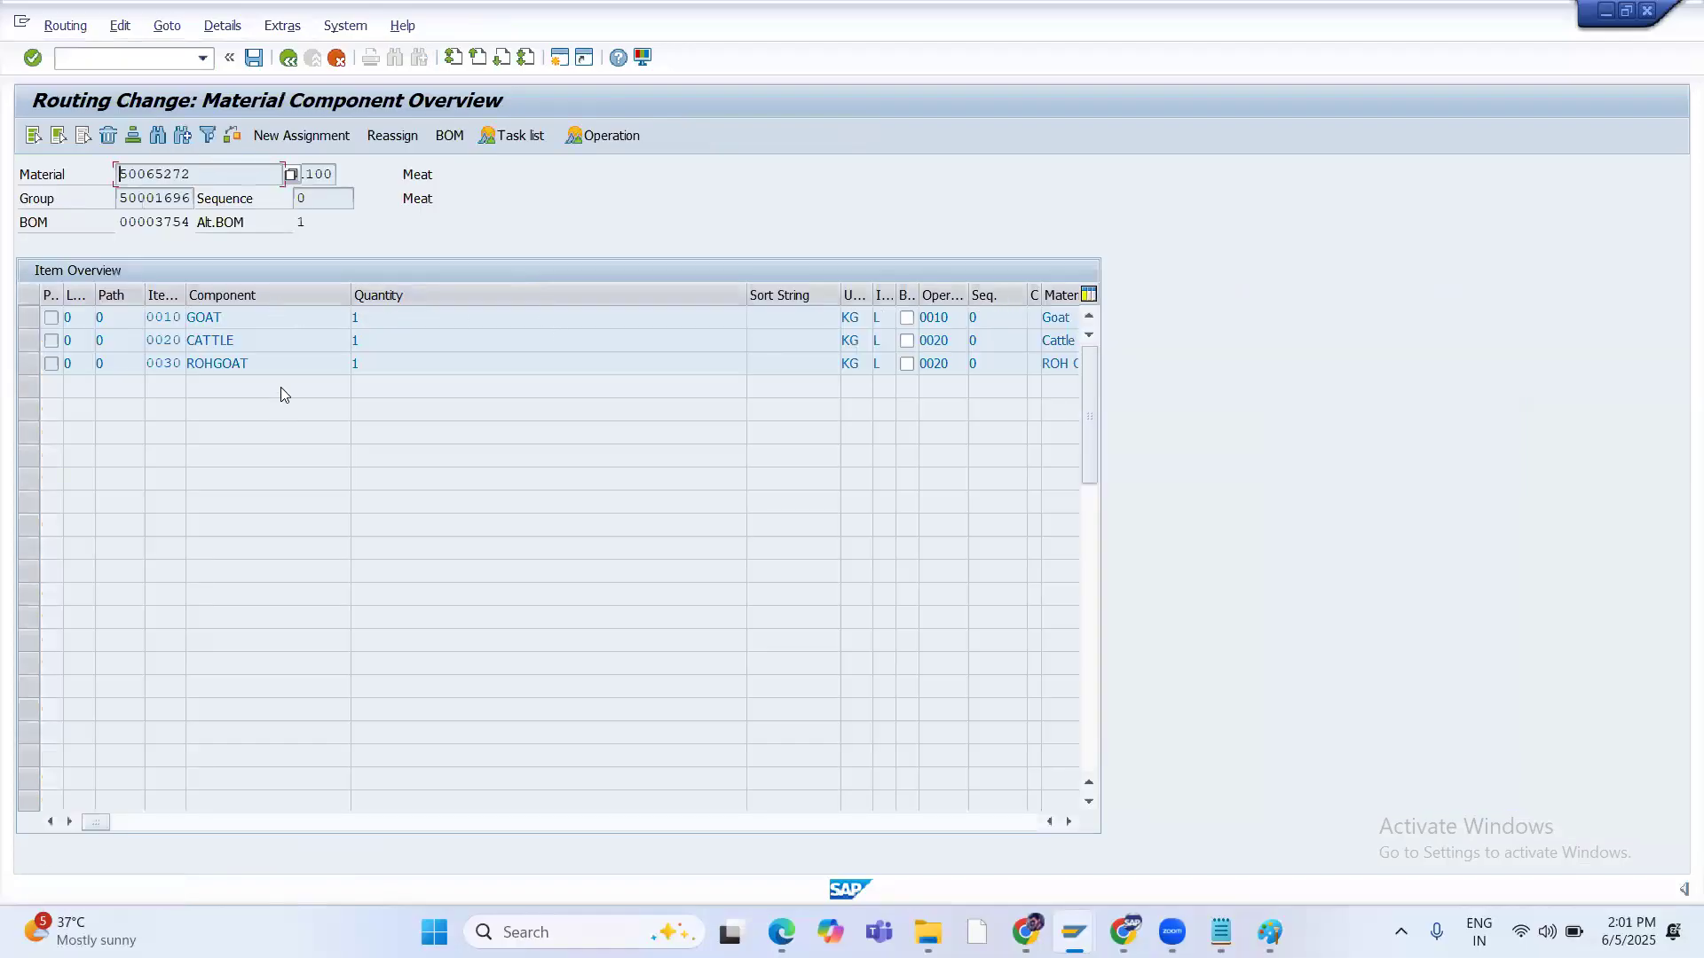
pyautogui.click(289, 58)
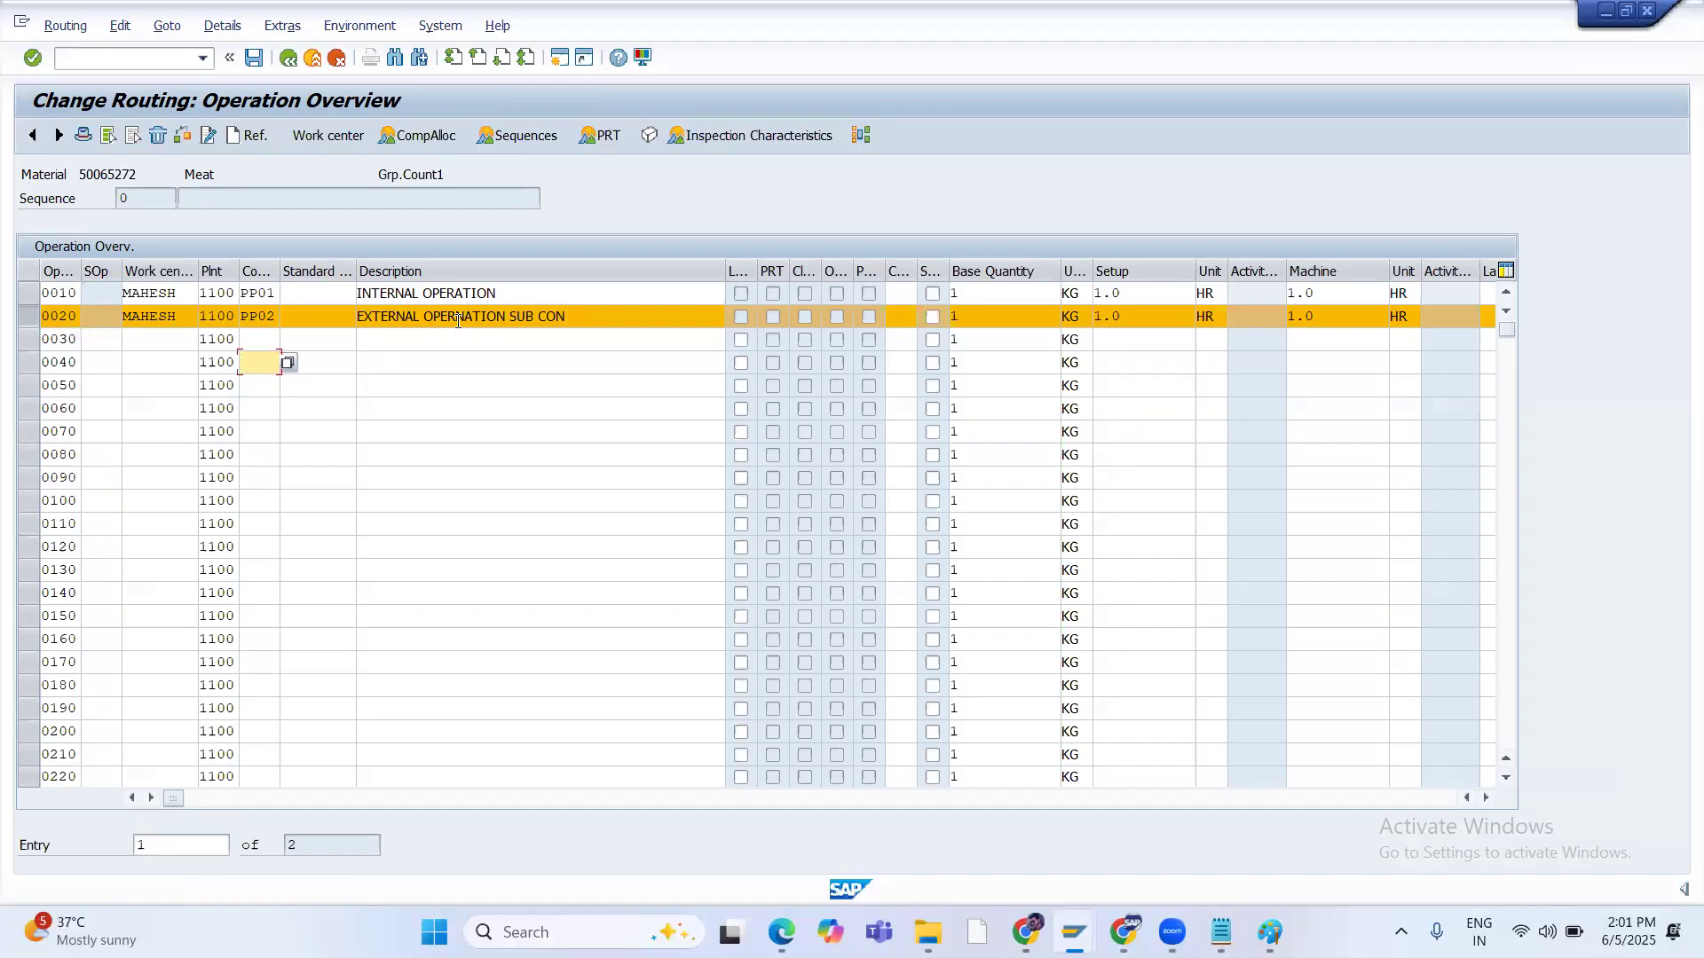
pyautogui.hotkey('alt', 'Tab')
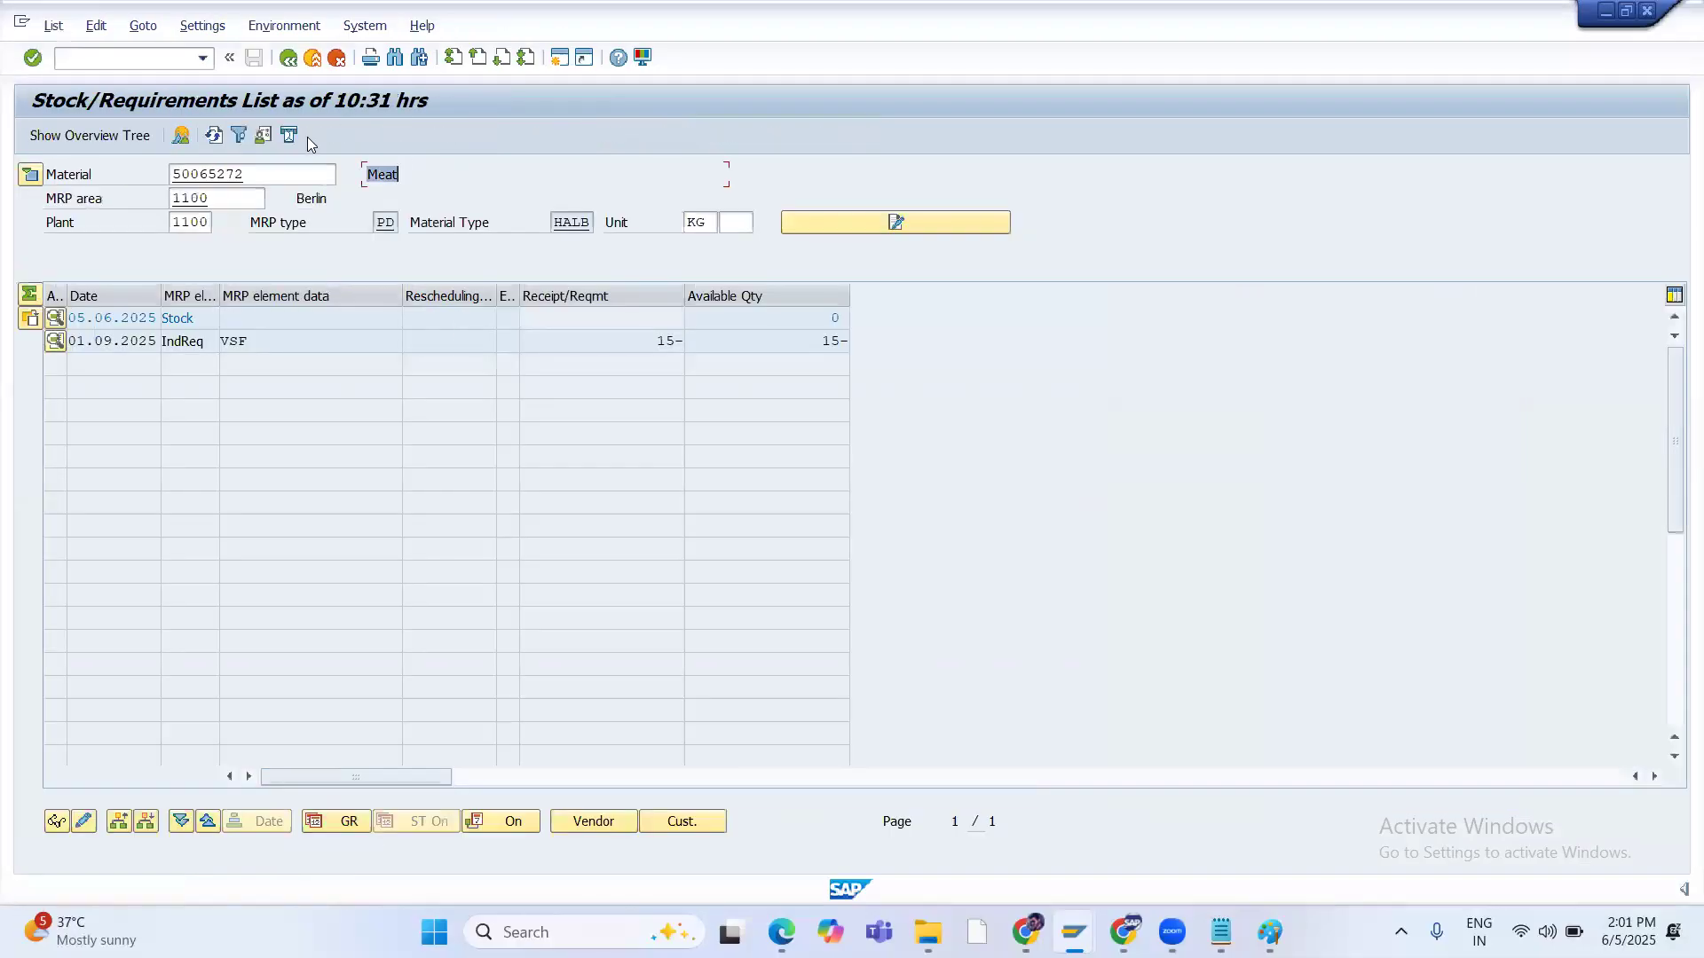
pyautogui.hotkey('alt', 'Tab')
pyautogui.hotkey('alt', 'Tab')
pyautogui.click(559, 57)
# Run single-item multi-level MRP with planning mode 3, then refresh the stock/requirements list
pyautogui.write('md02')
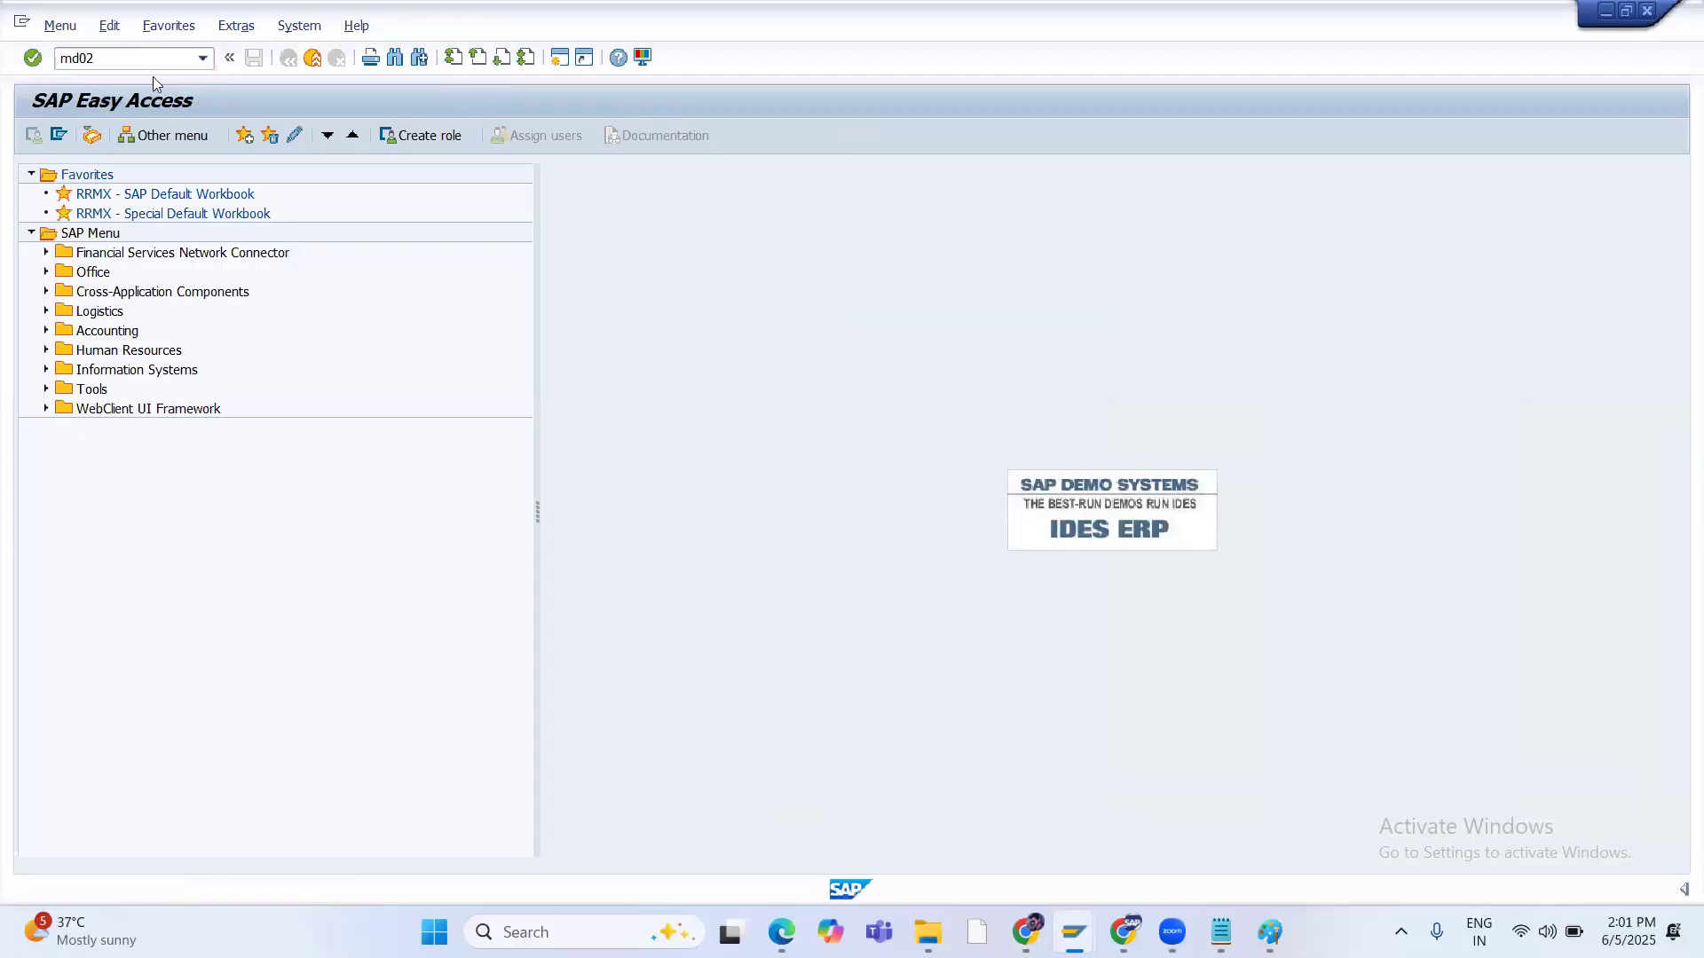
pyautogui.press('Return')
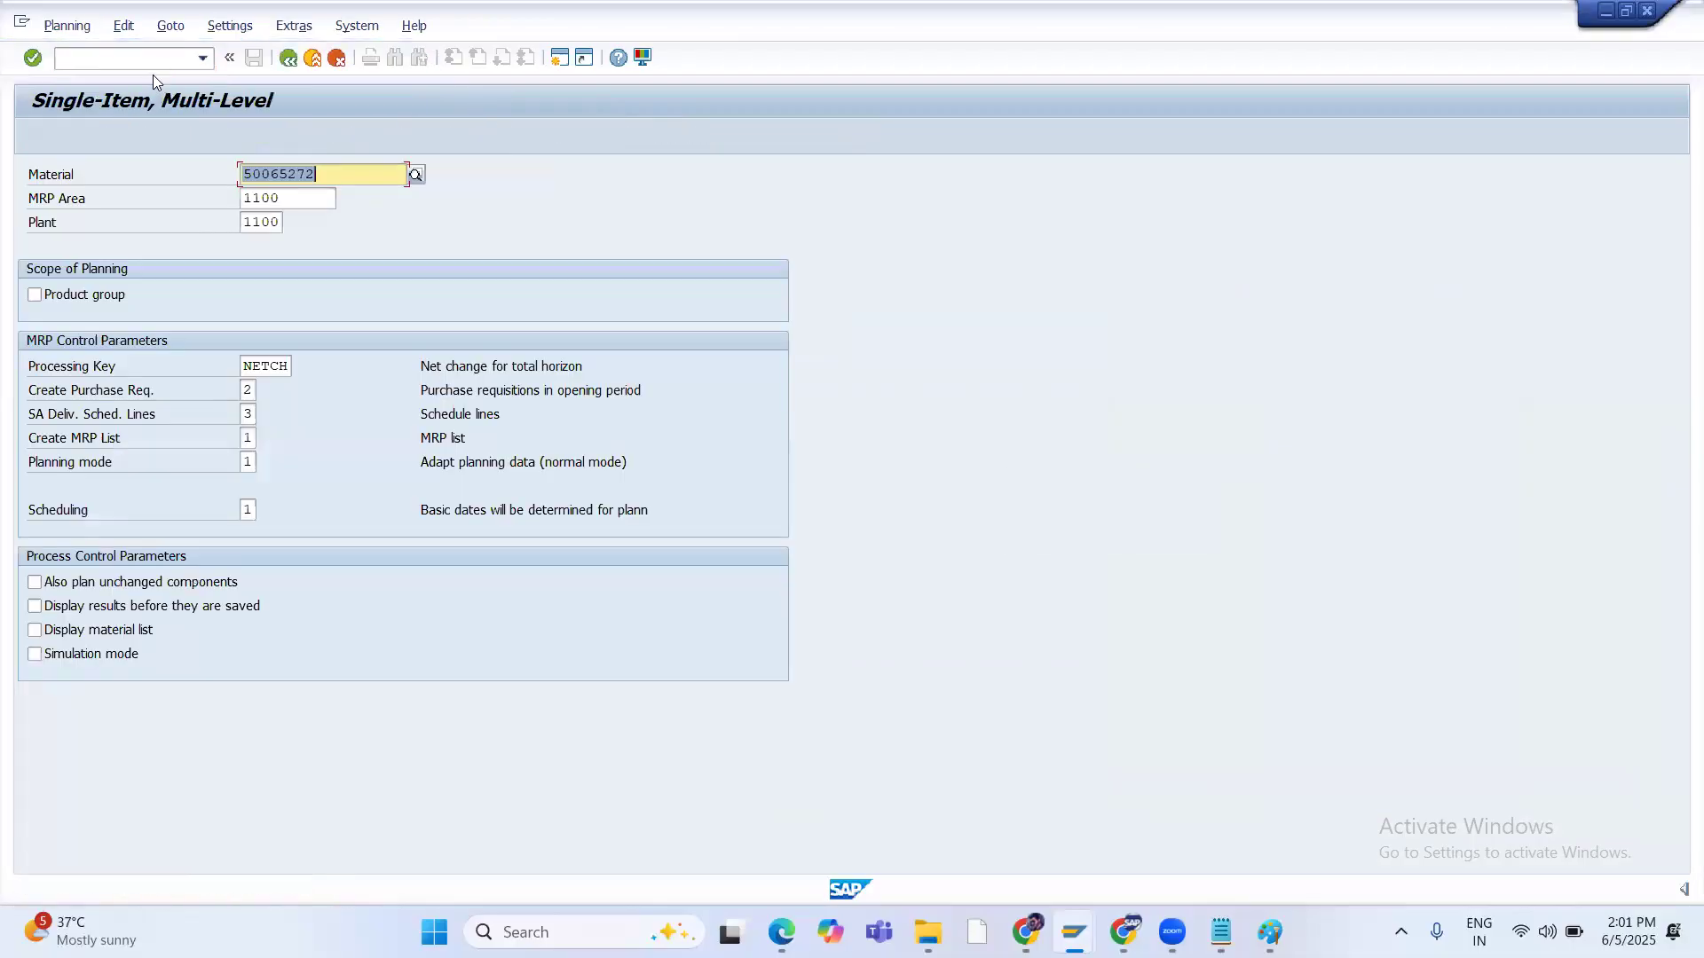
pyautogui.click(242, 462)
pyautogui.write('3')
pyautogui.press('Return')
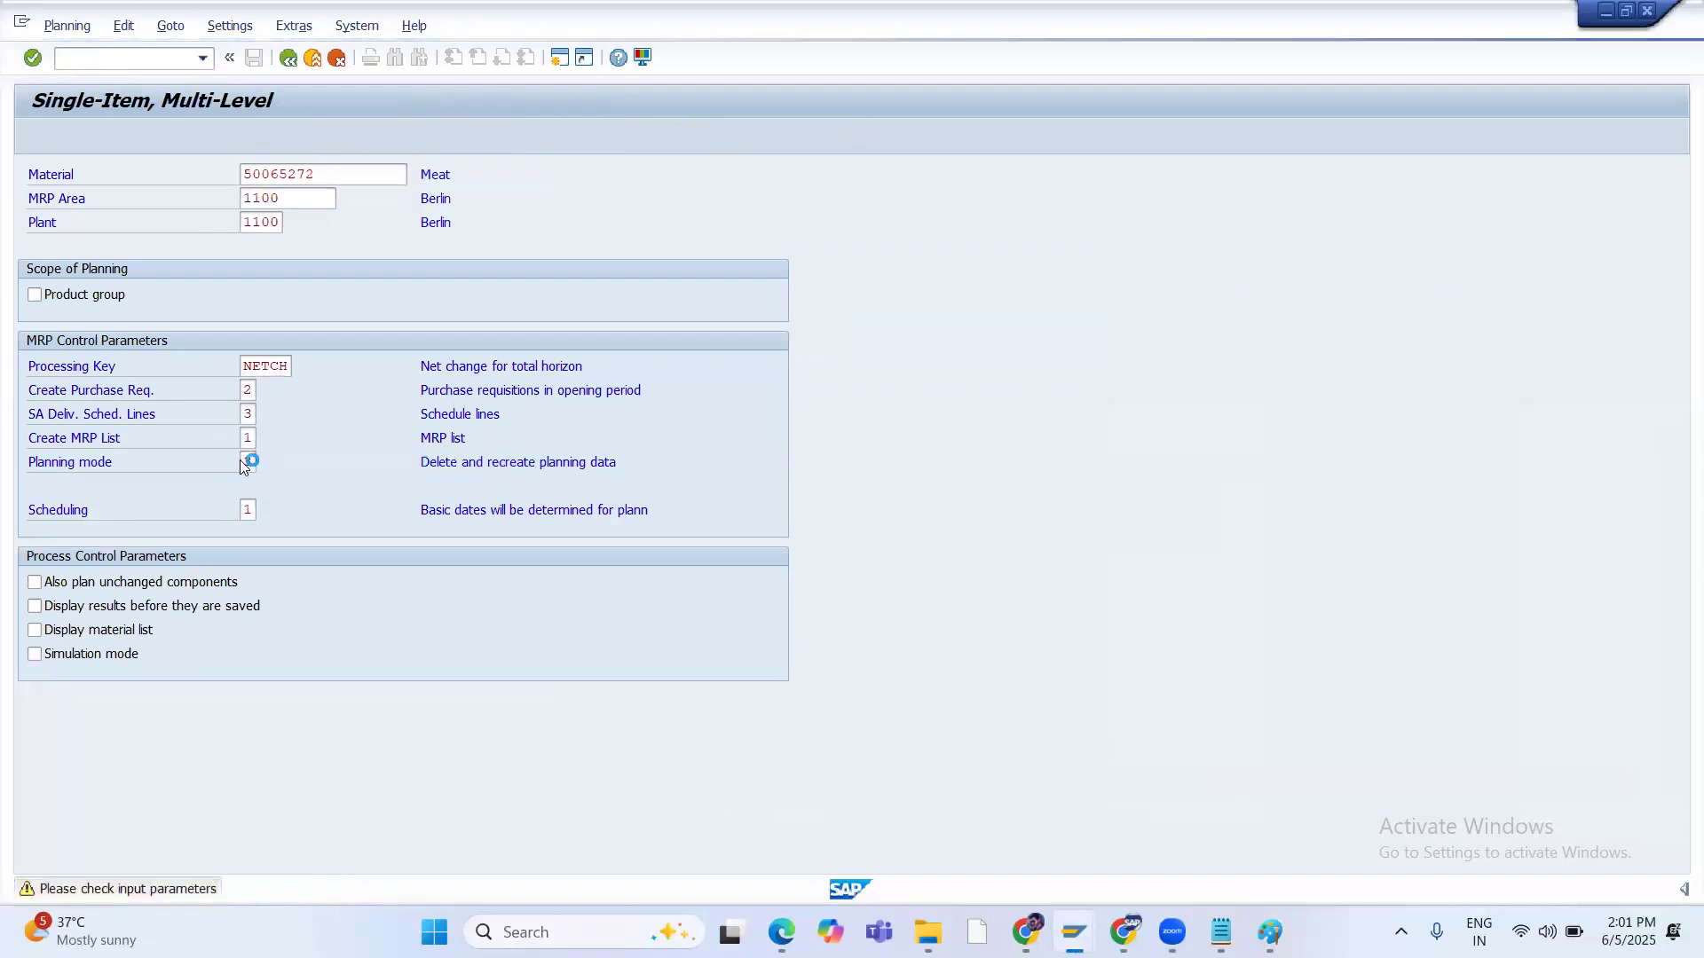
pyautogui.hotkey('alt', 'Tab')
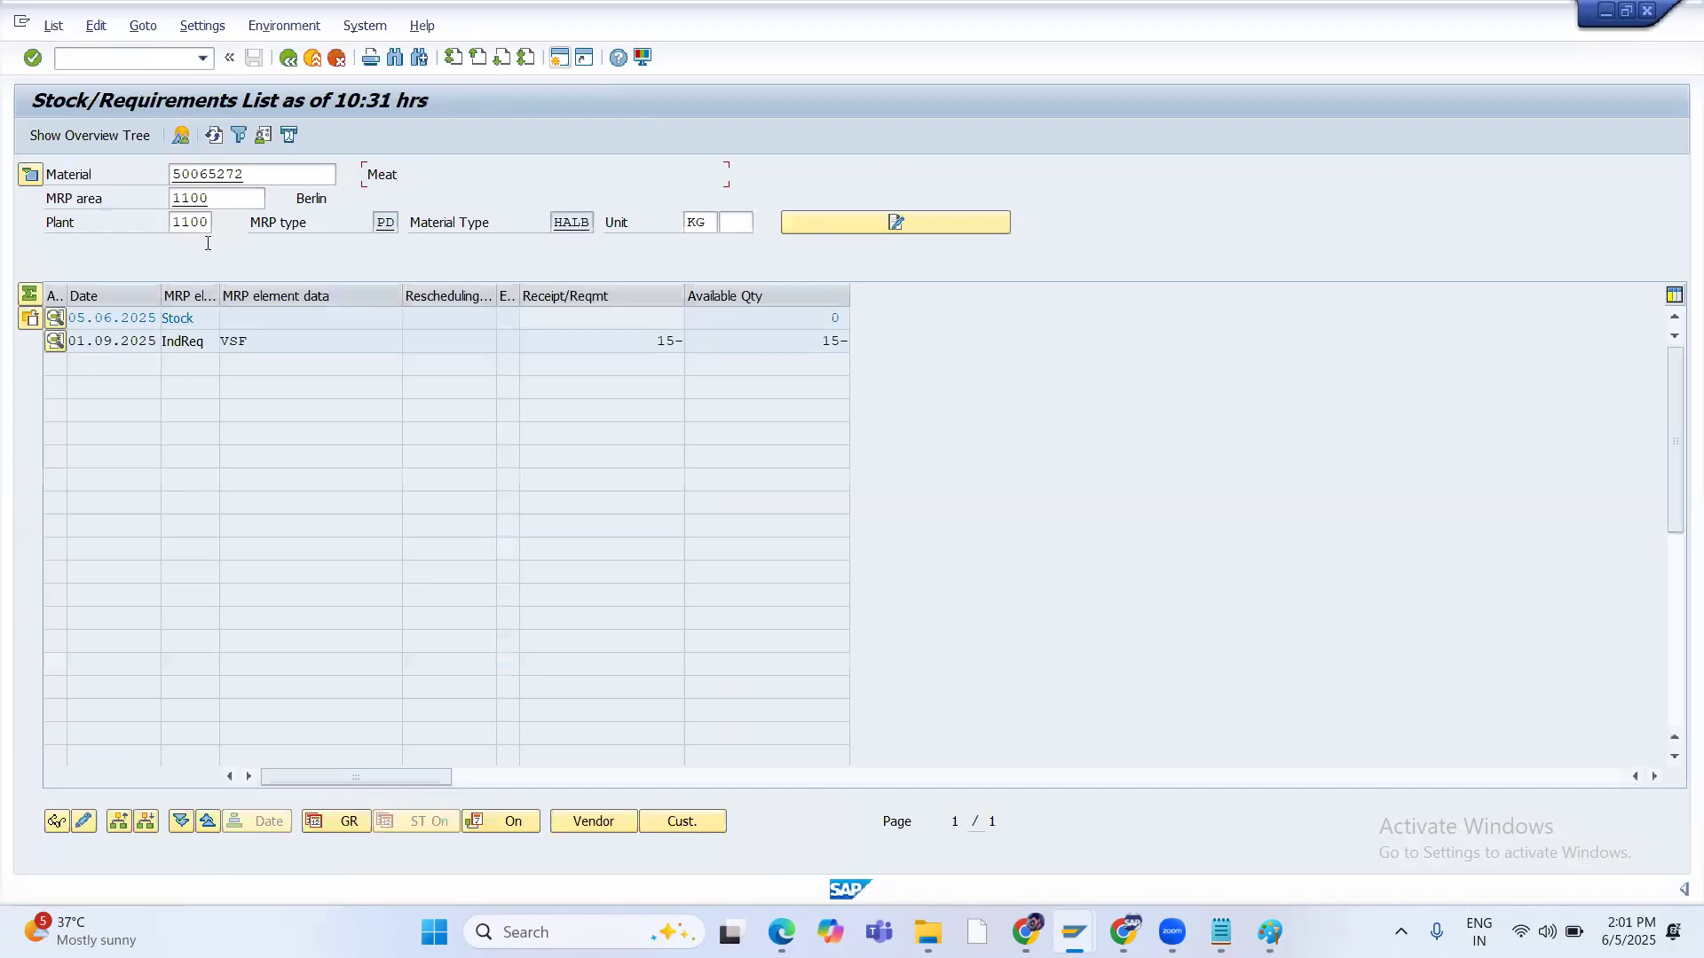
pyautogui.click(213, 135)
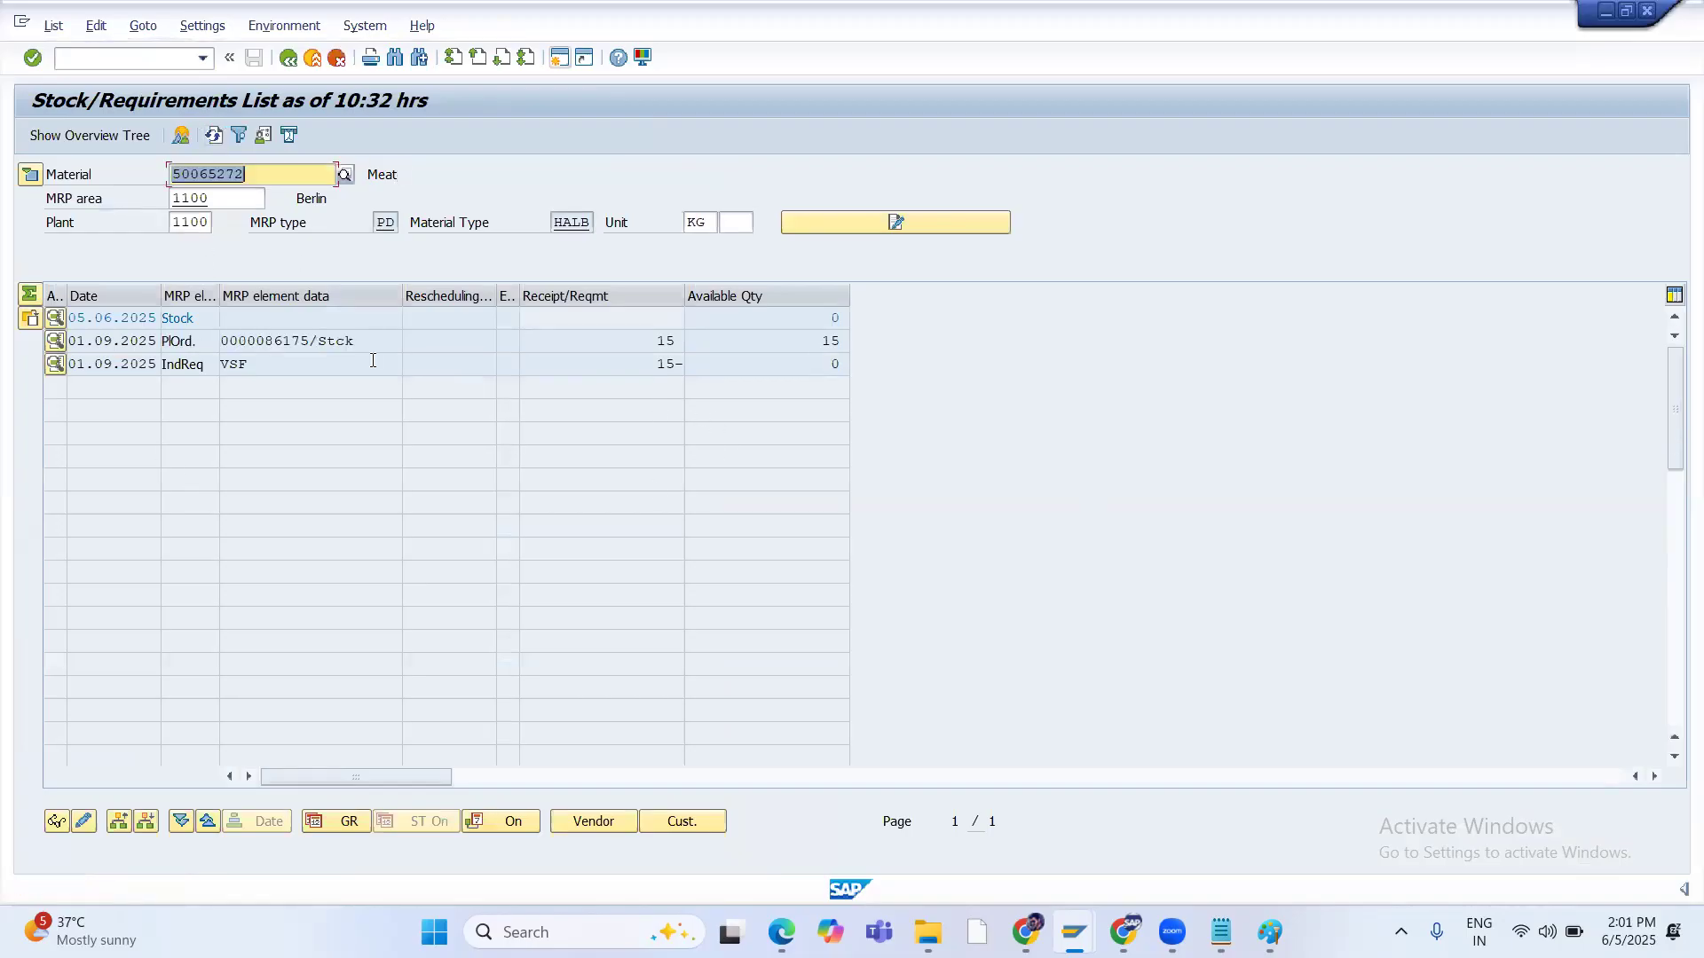
pyautogui.doubleClick(262, 339)
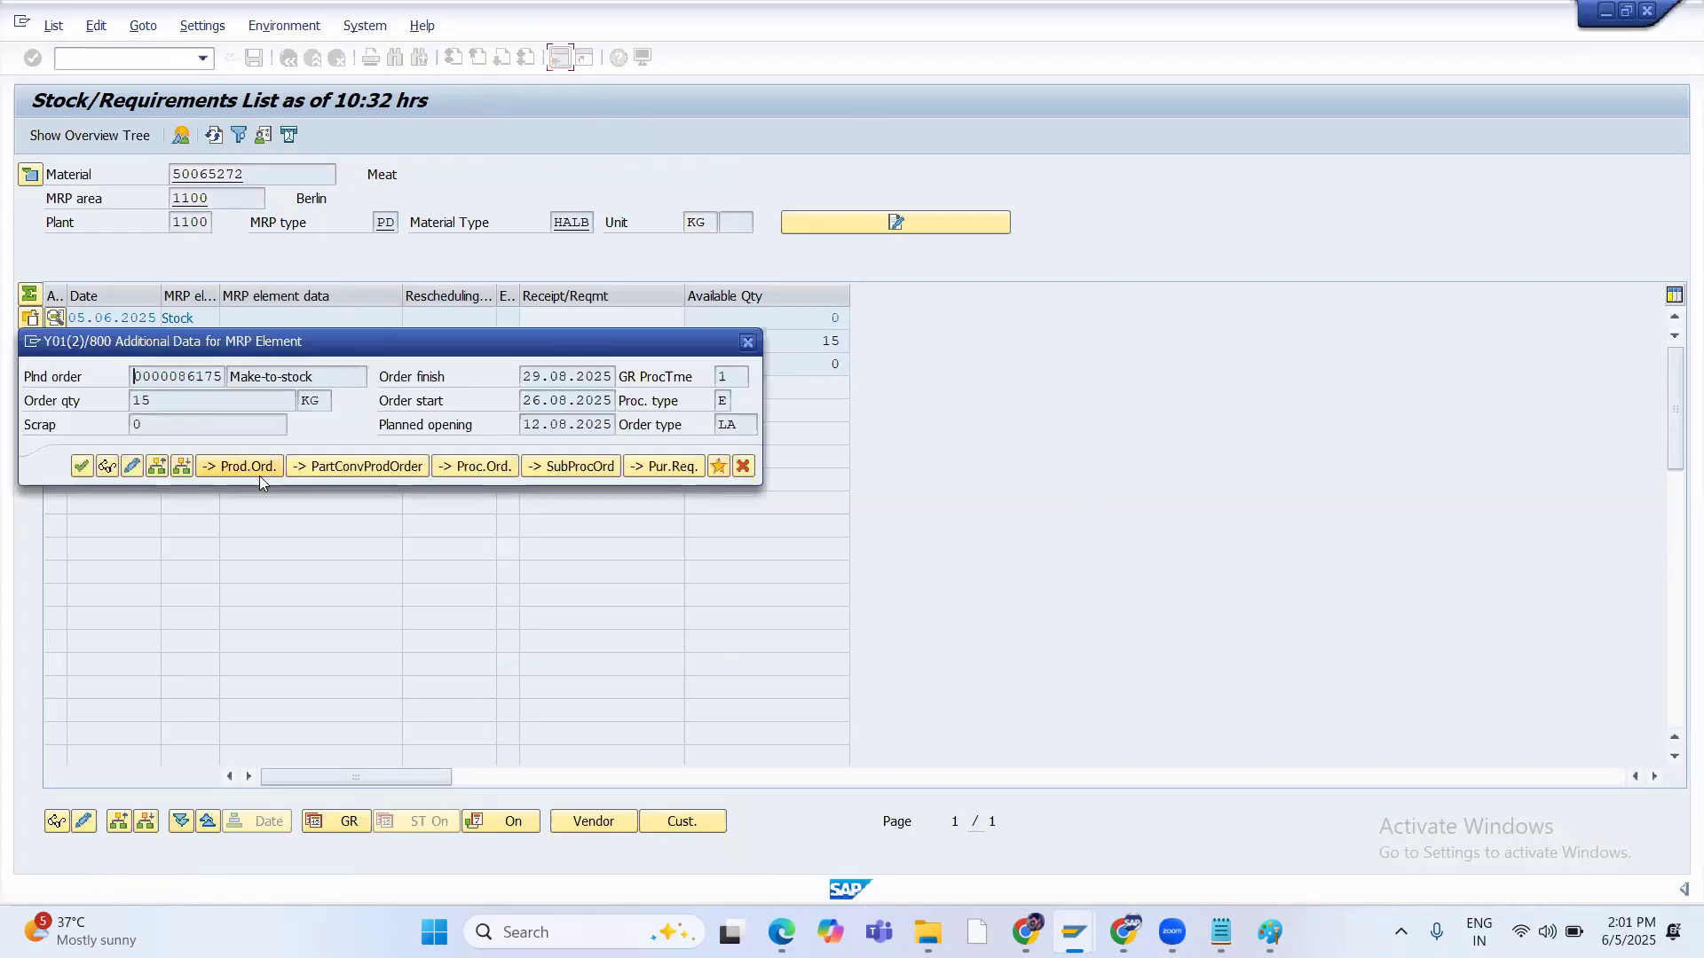
pyautogui.click(247, 468)
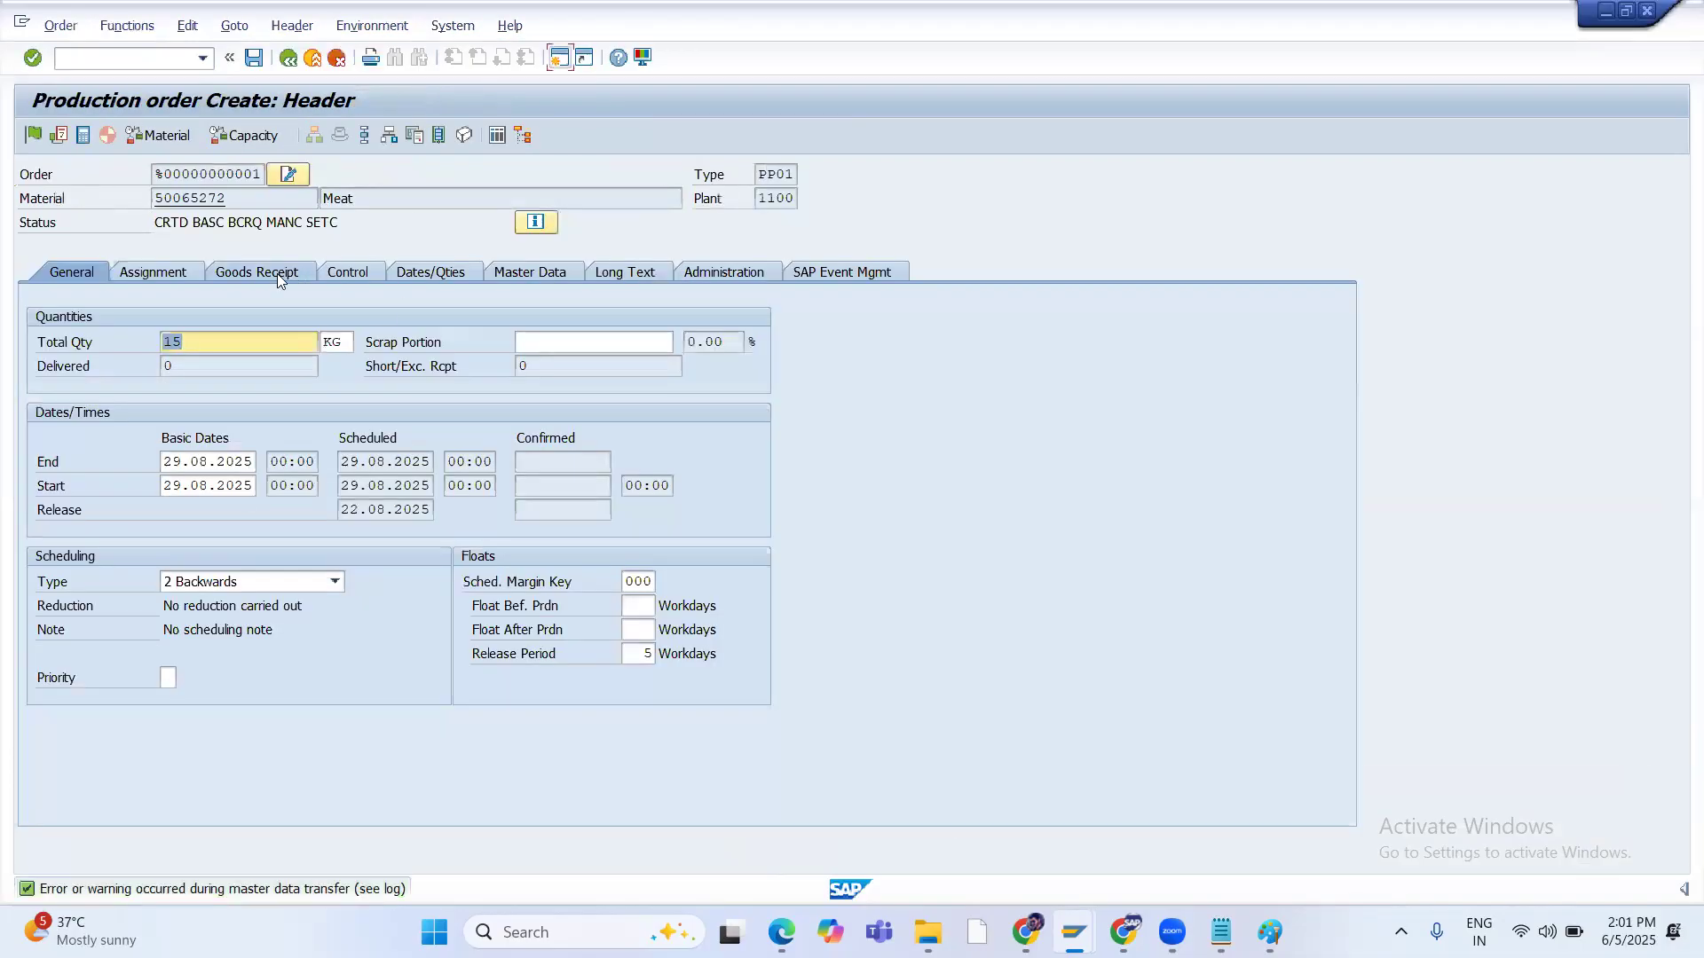
pyautogui.click(32, 136)
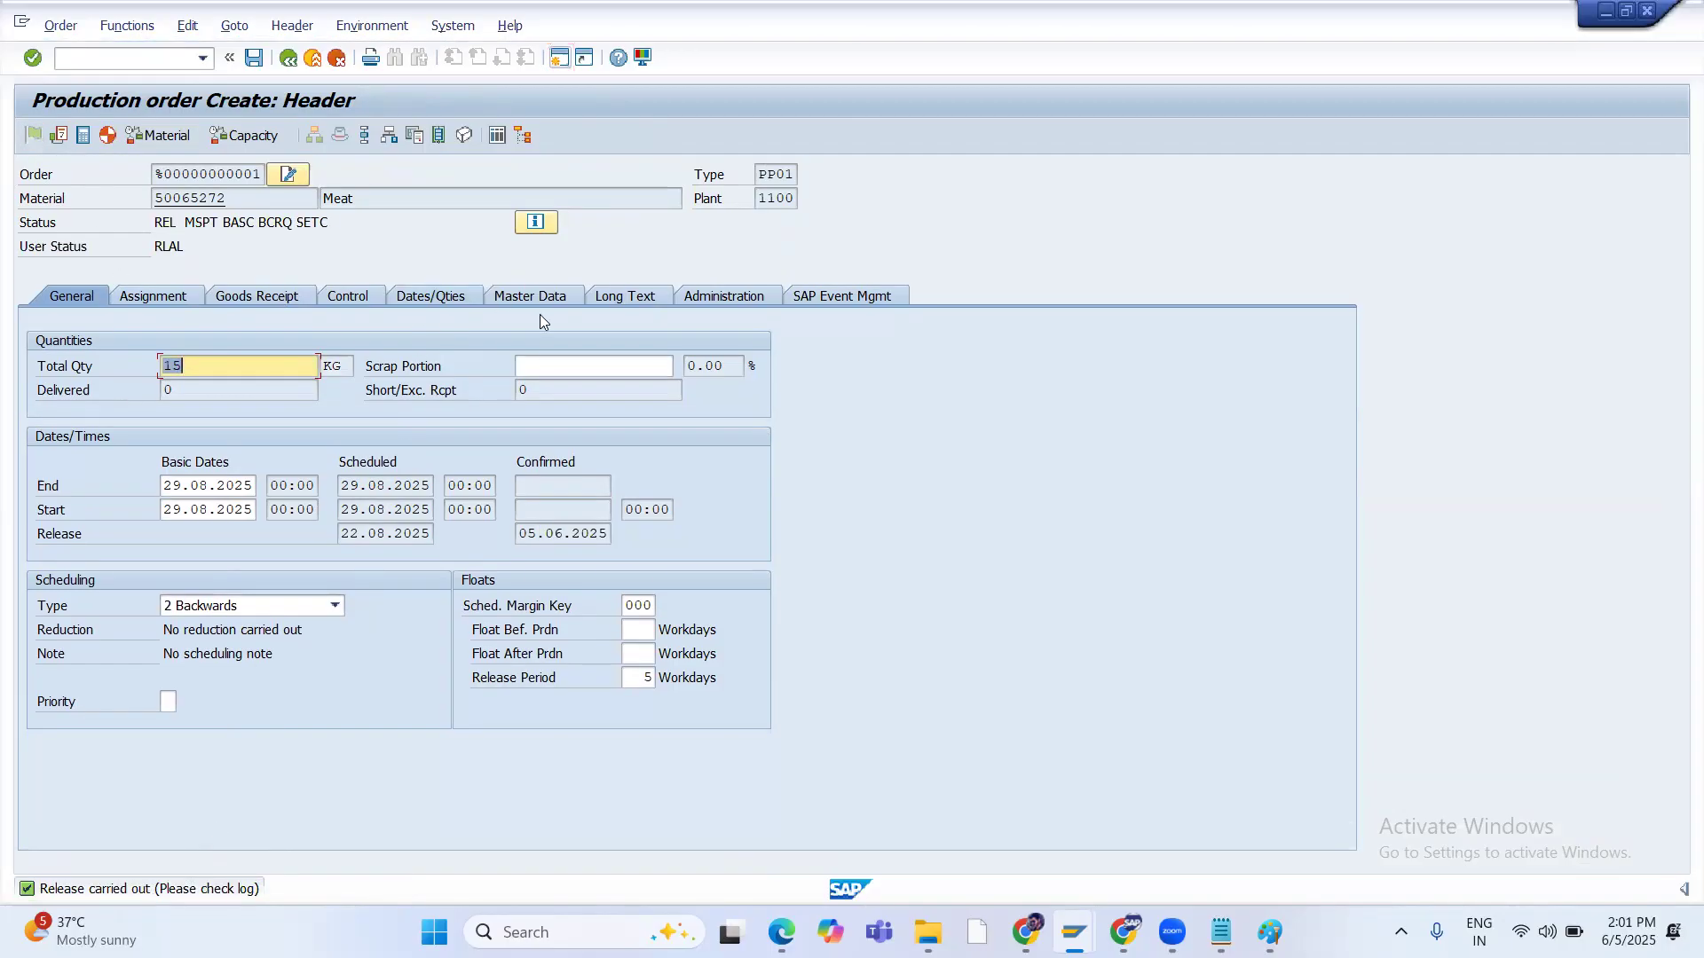
pyautogui.click(363, 136)
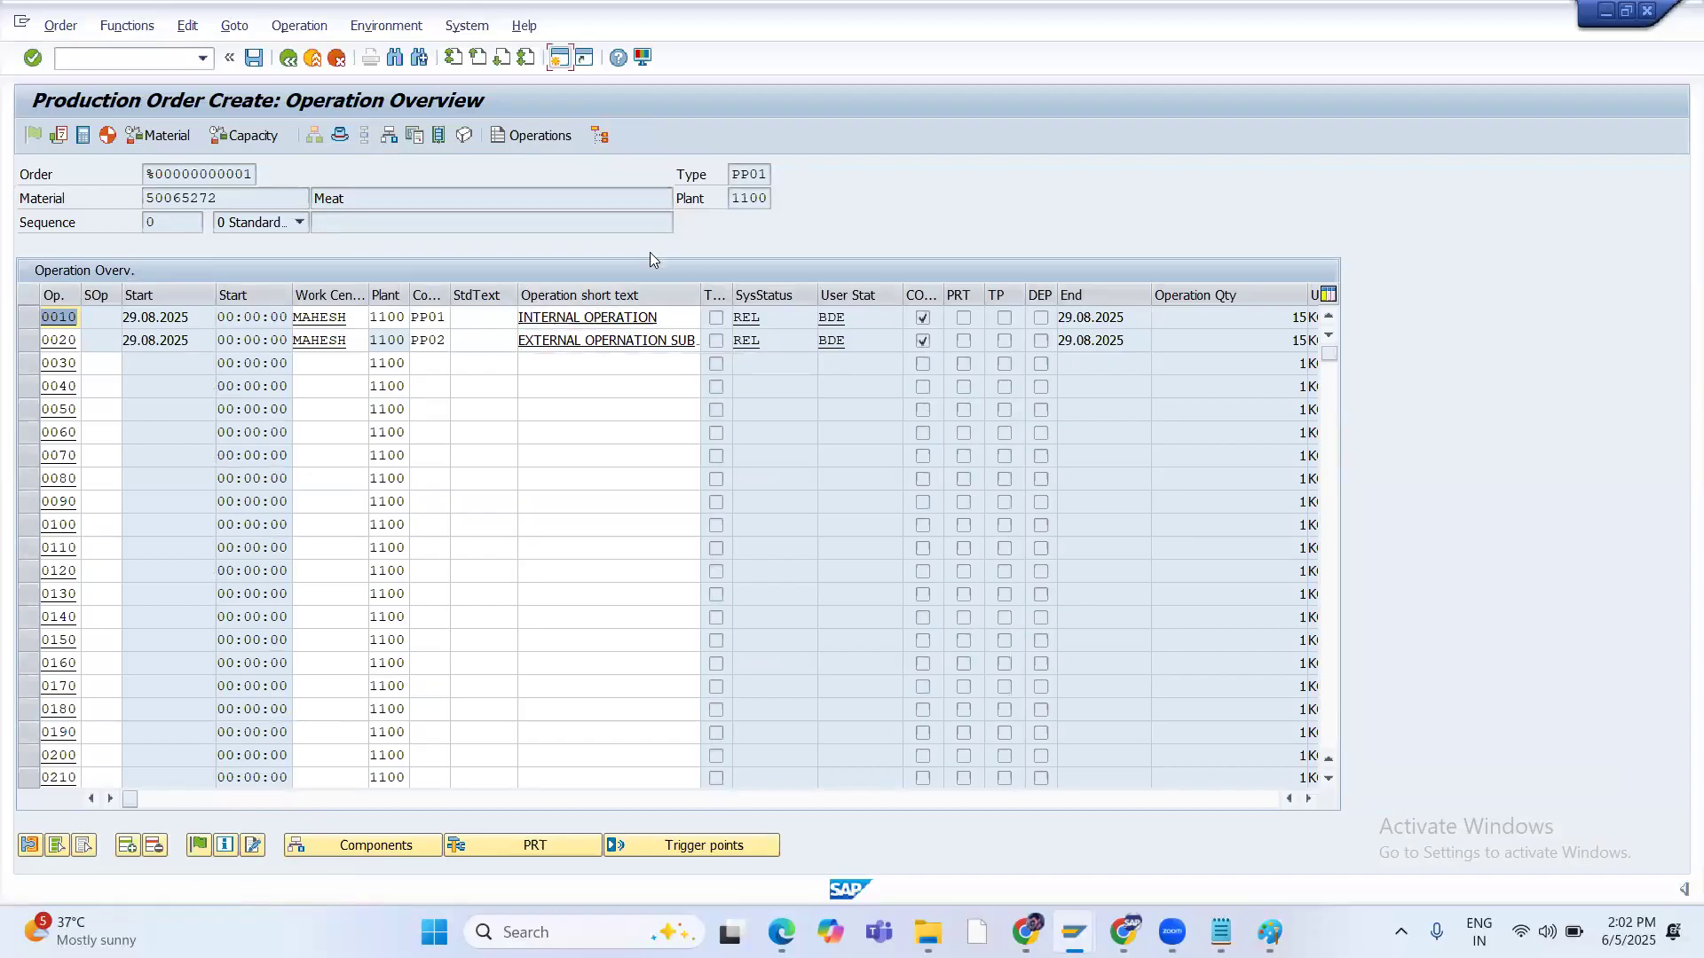
pyautogui.doubleClick(54, 341)
pyautogui.click(289, 341)
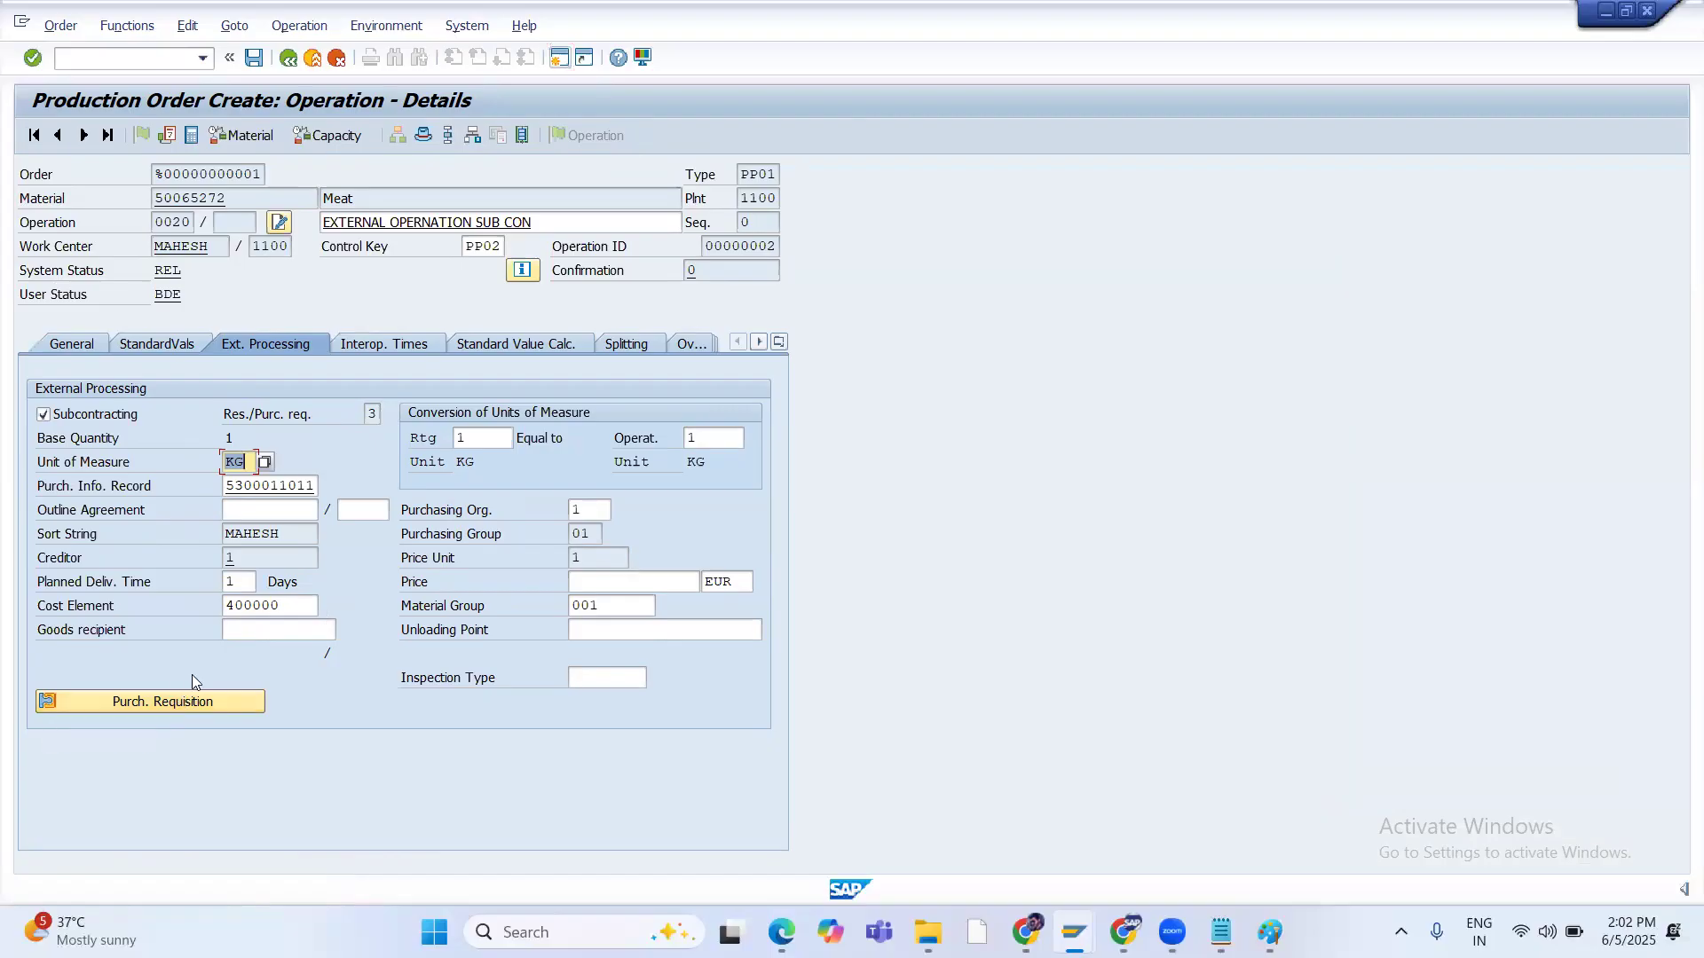
pyautogui.click(284, 63)
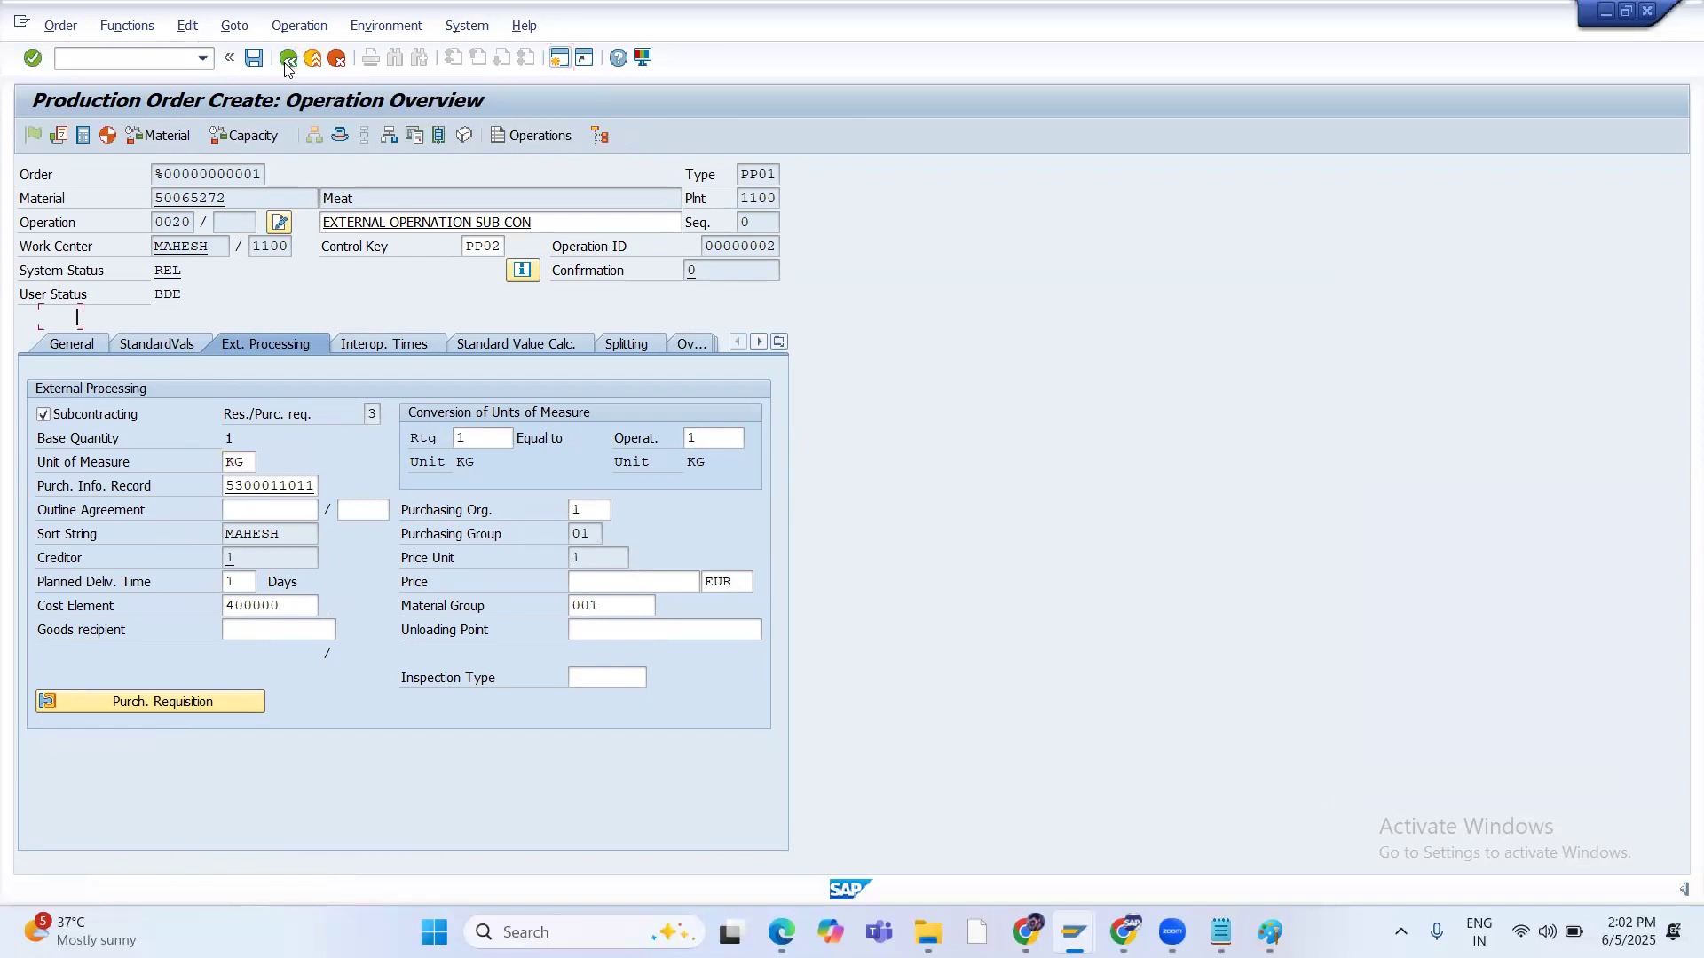
# Save production order 60006200 despite the costing error and return to the MD04 list
pyautogui.click(285, 63)
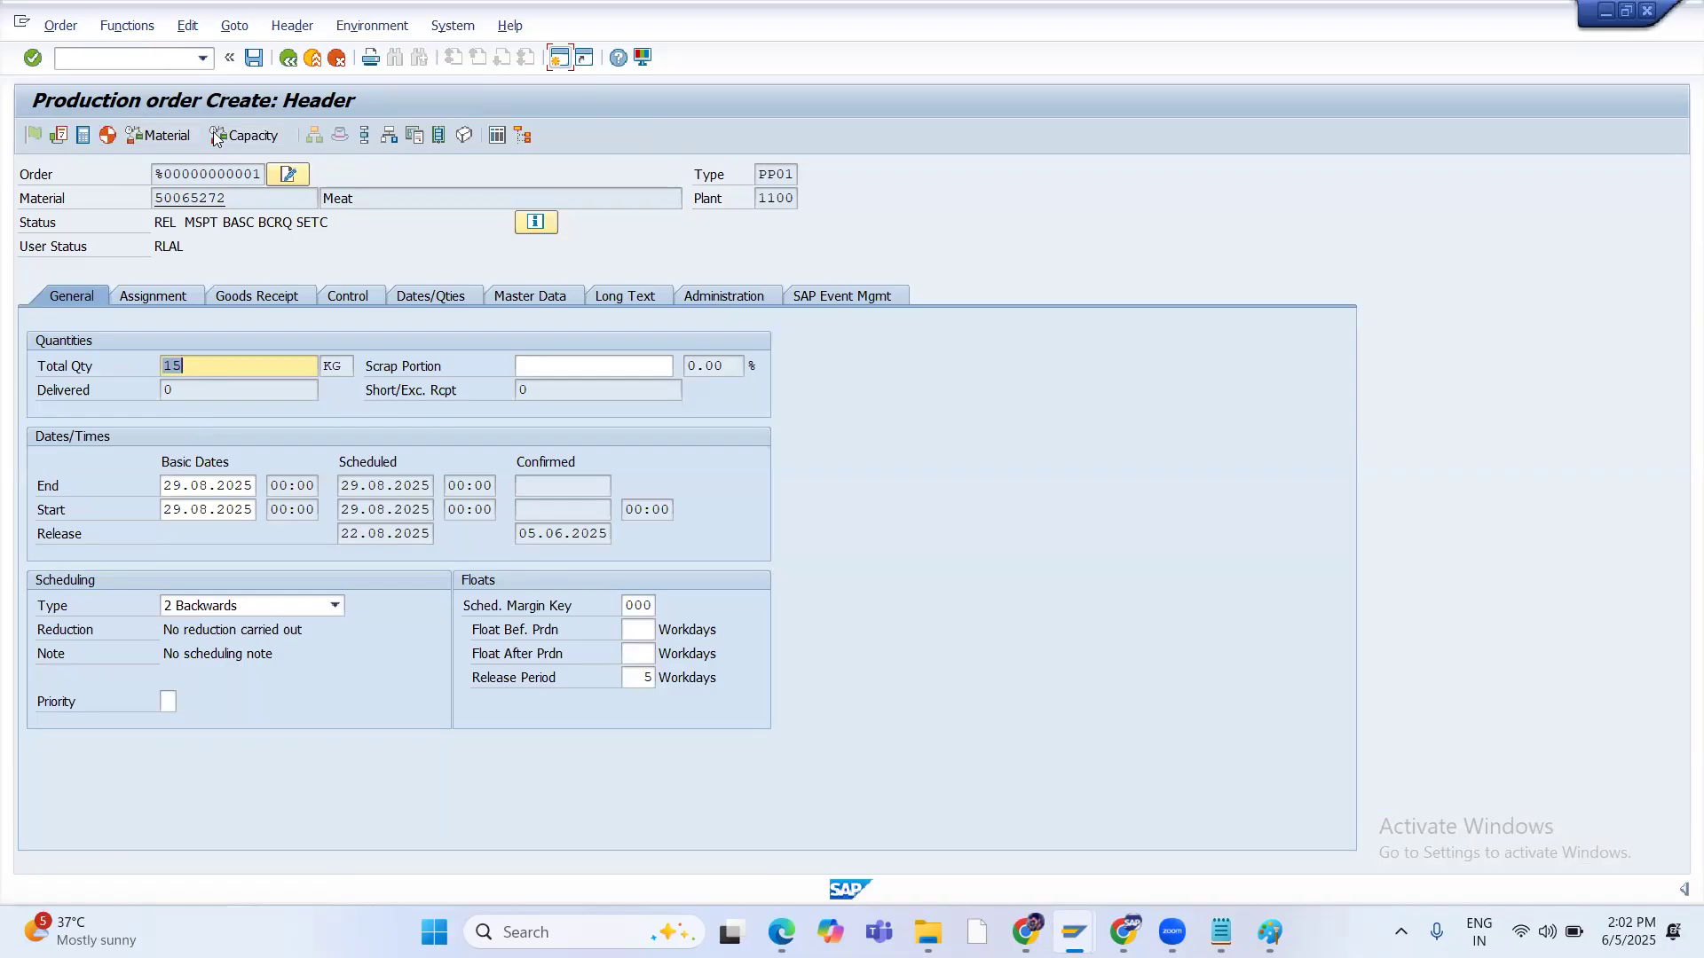
pyautogui.click(253, 58)
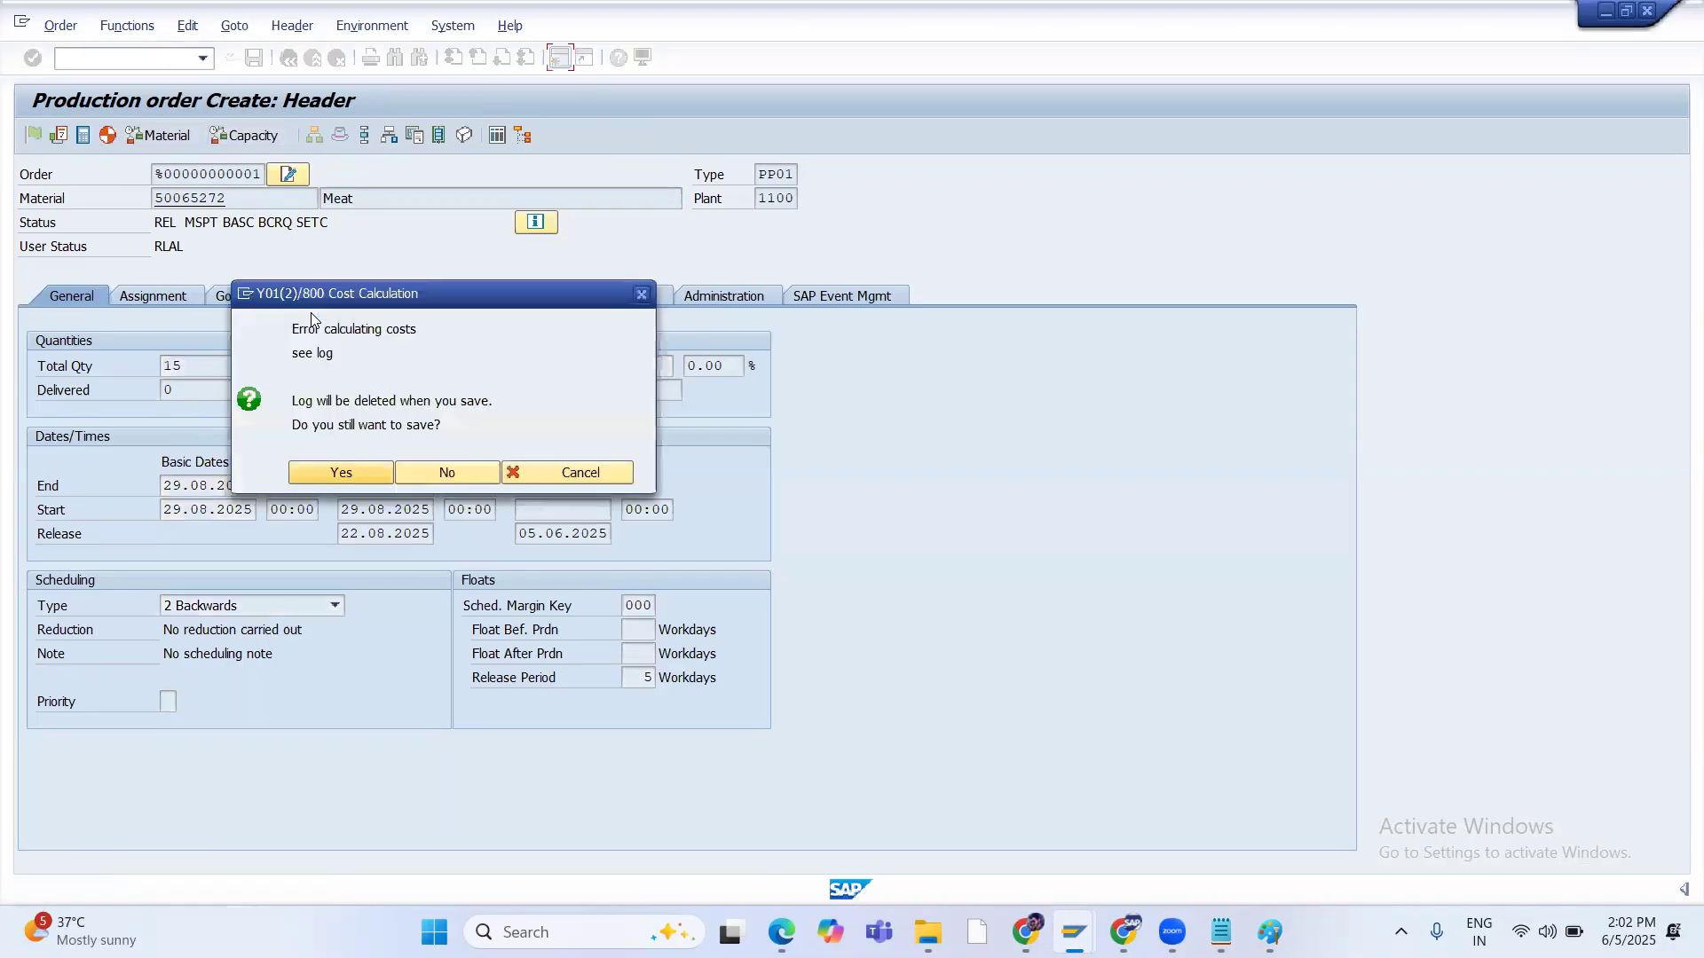
pyautogui.click(342, 471)
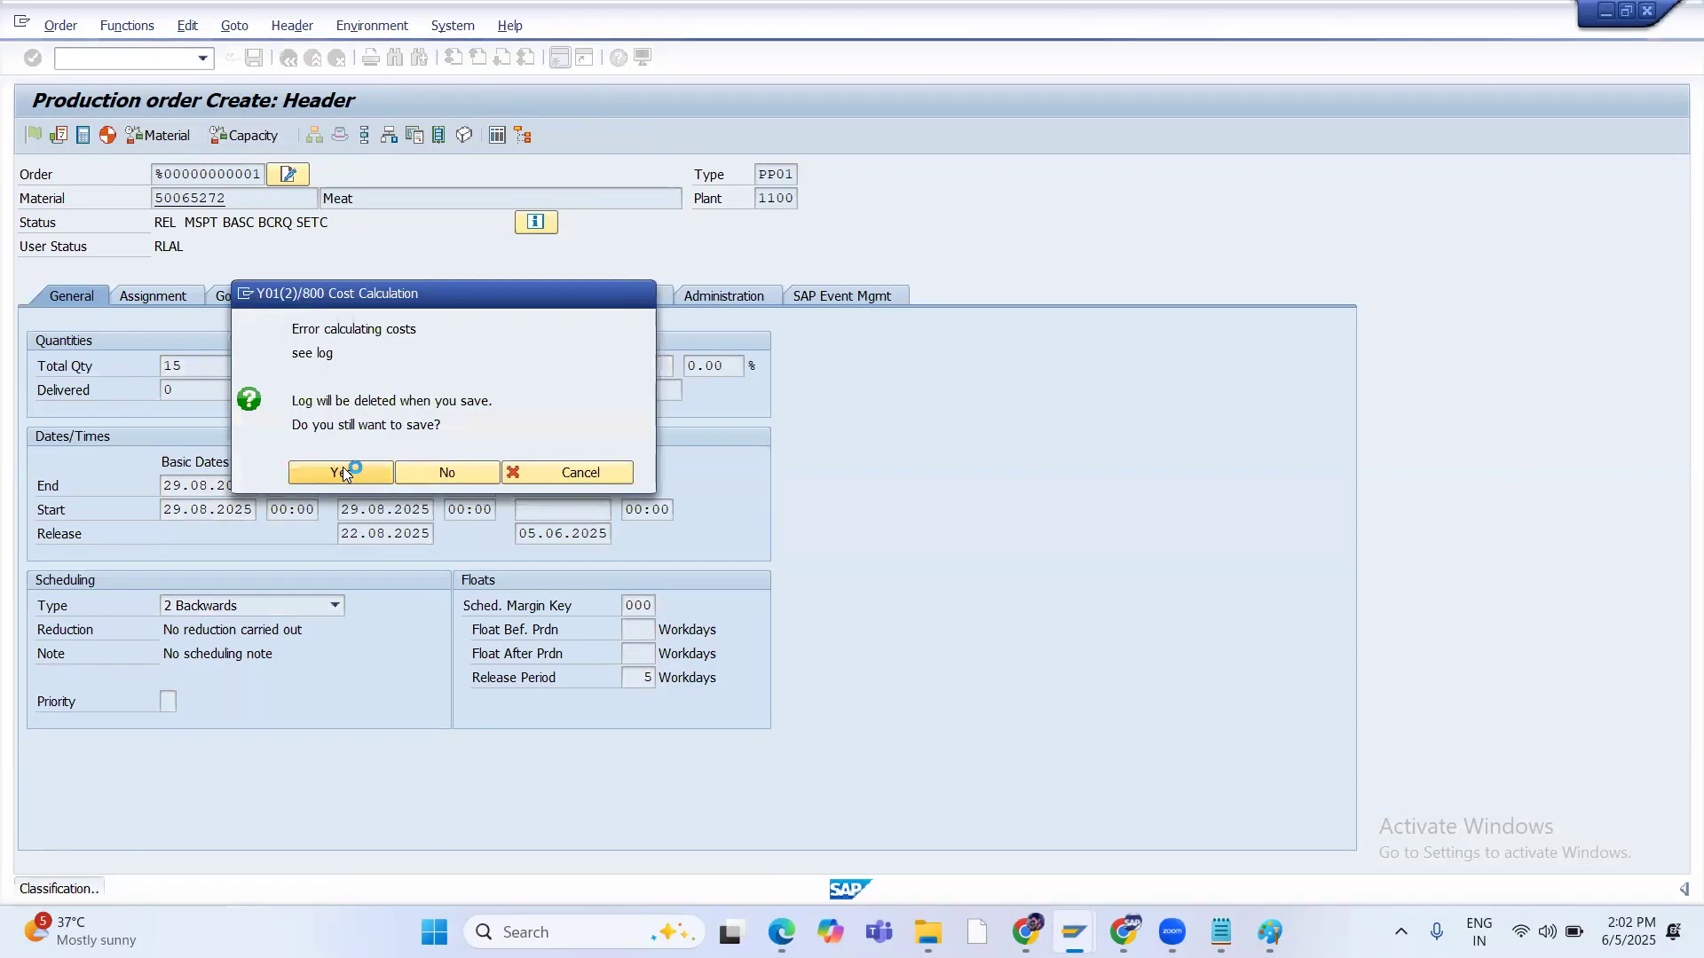
pyautogui.hotkey('alt', 'Tab')
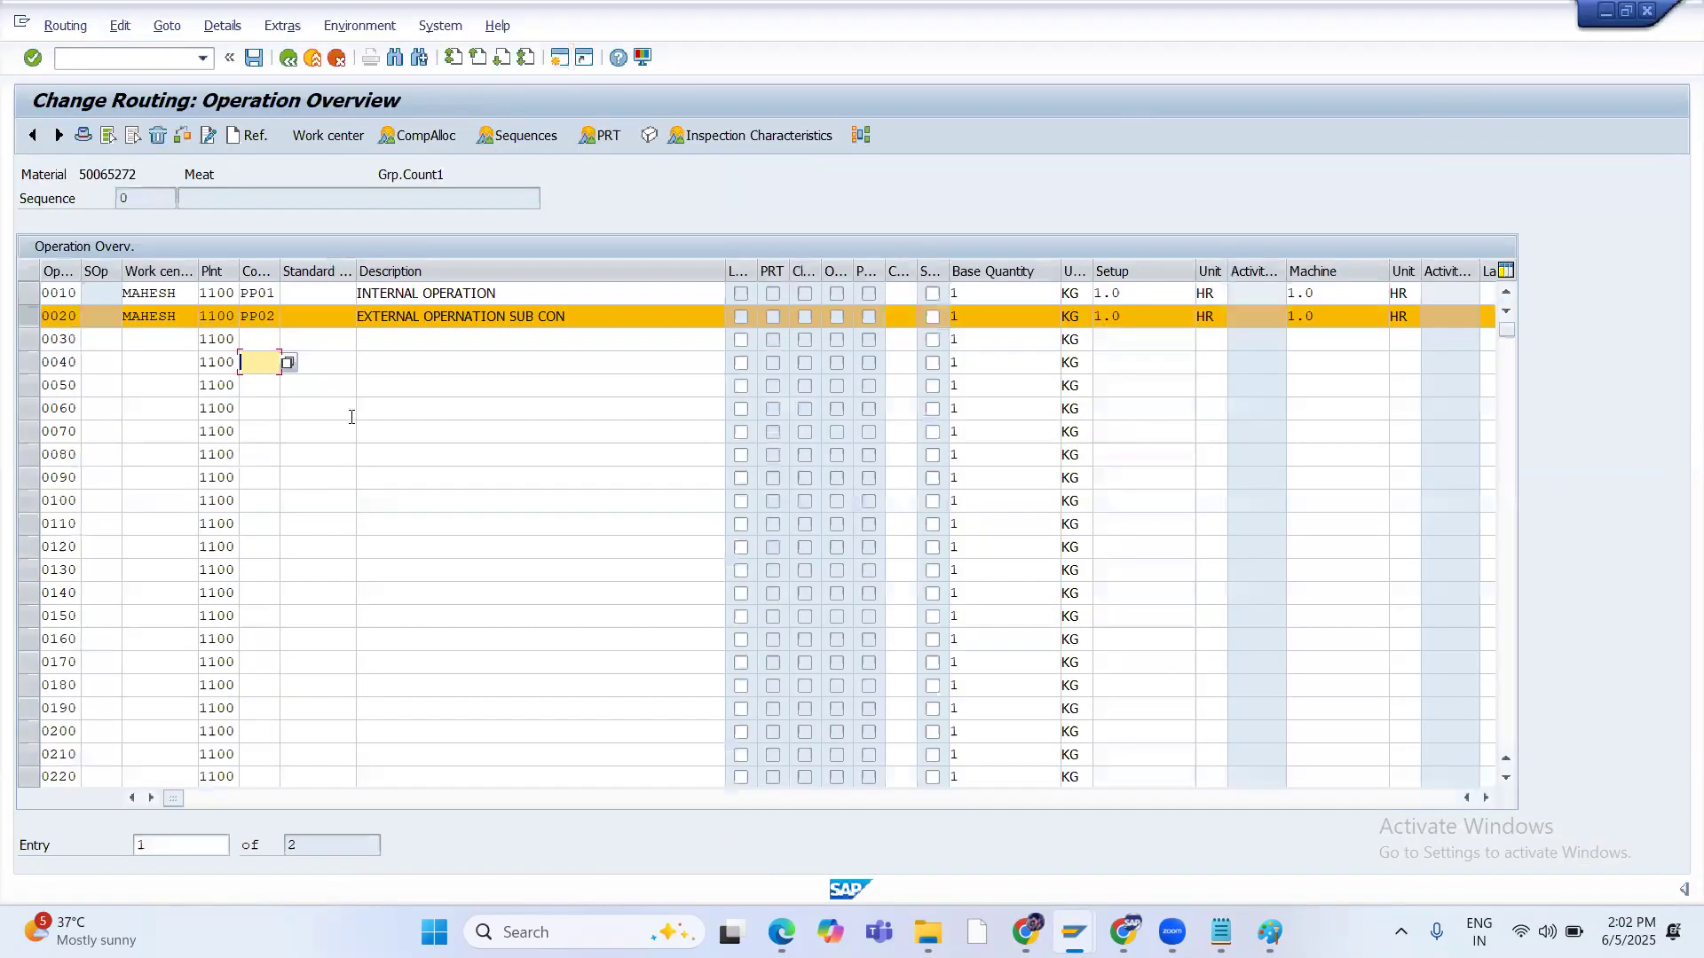
pyautogui.hotkey('alt', 'Tab')
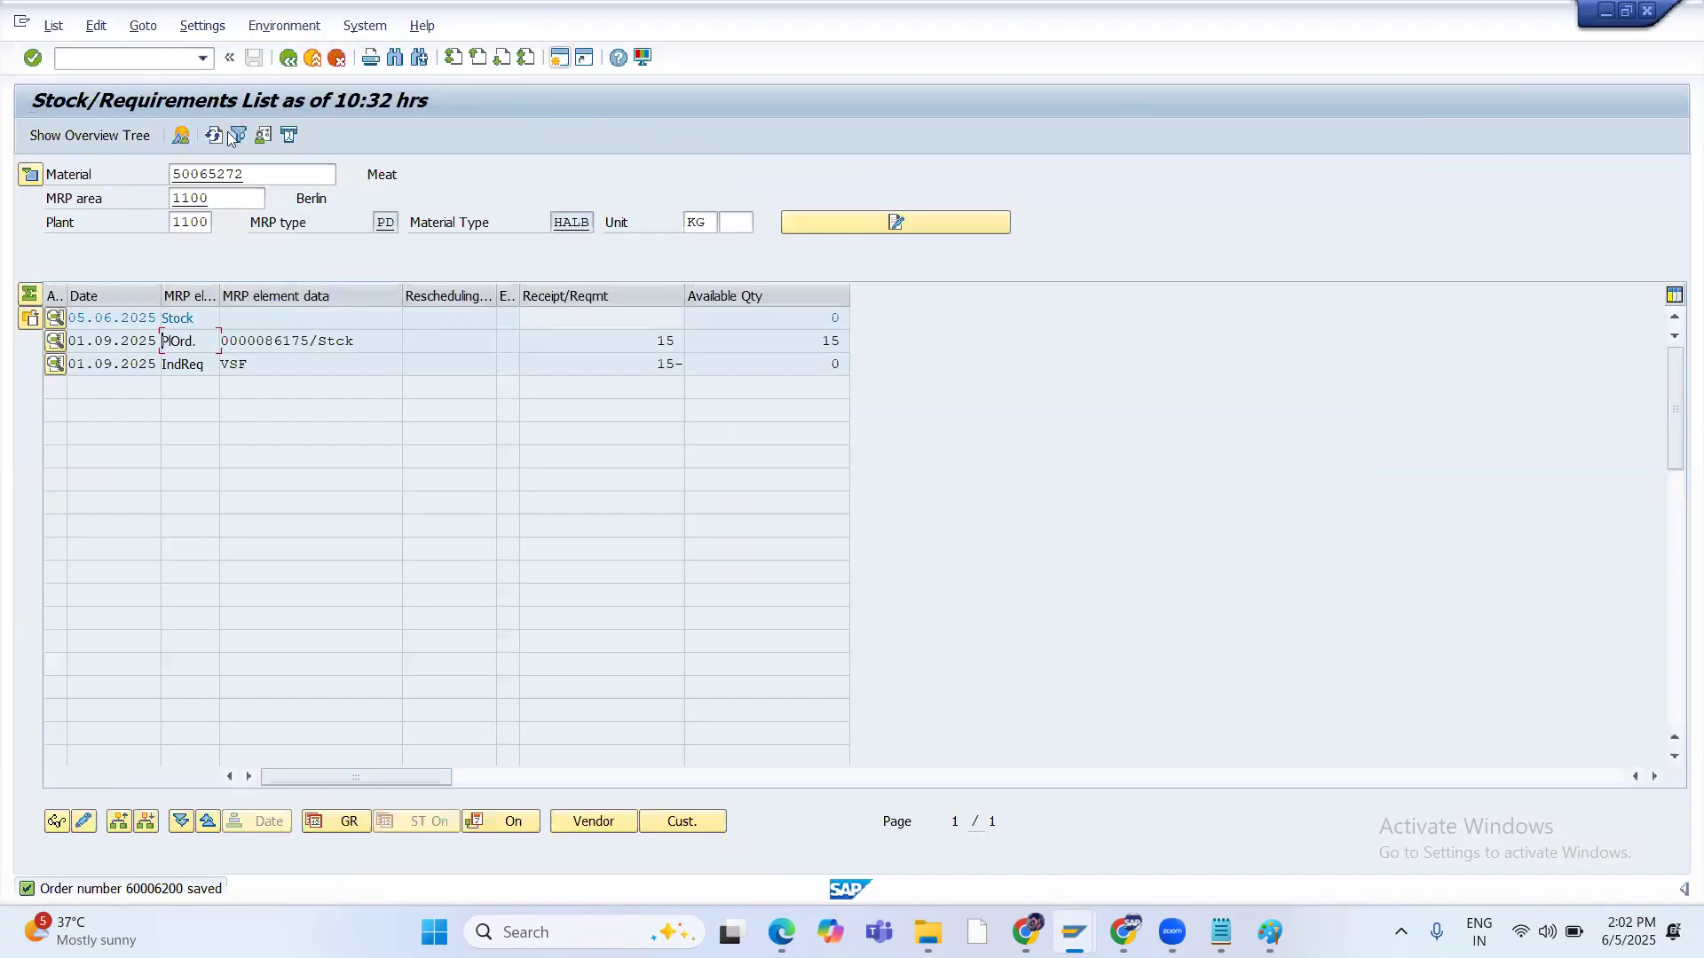
# Refresh MD04 and drill from order 60006200's operation 0020 into purchase requisition 10000119
pyautogui.click(213, 135)
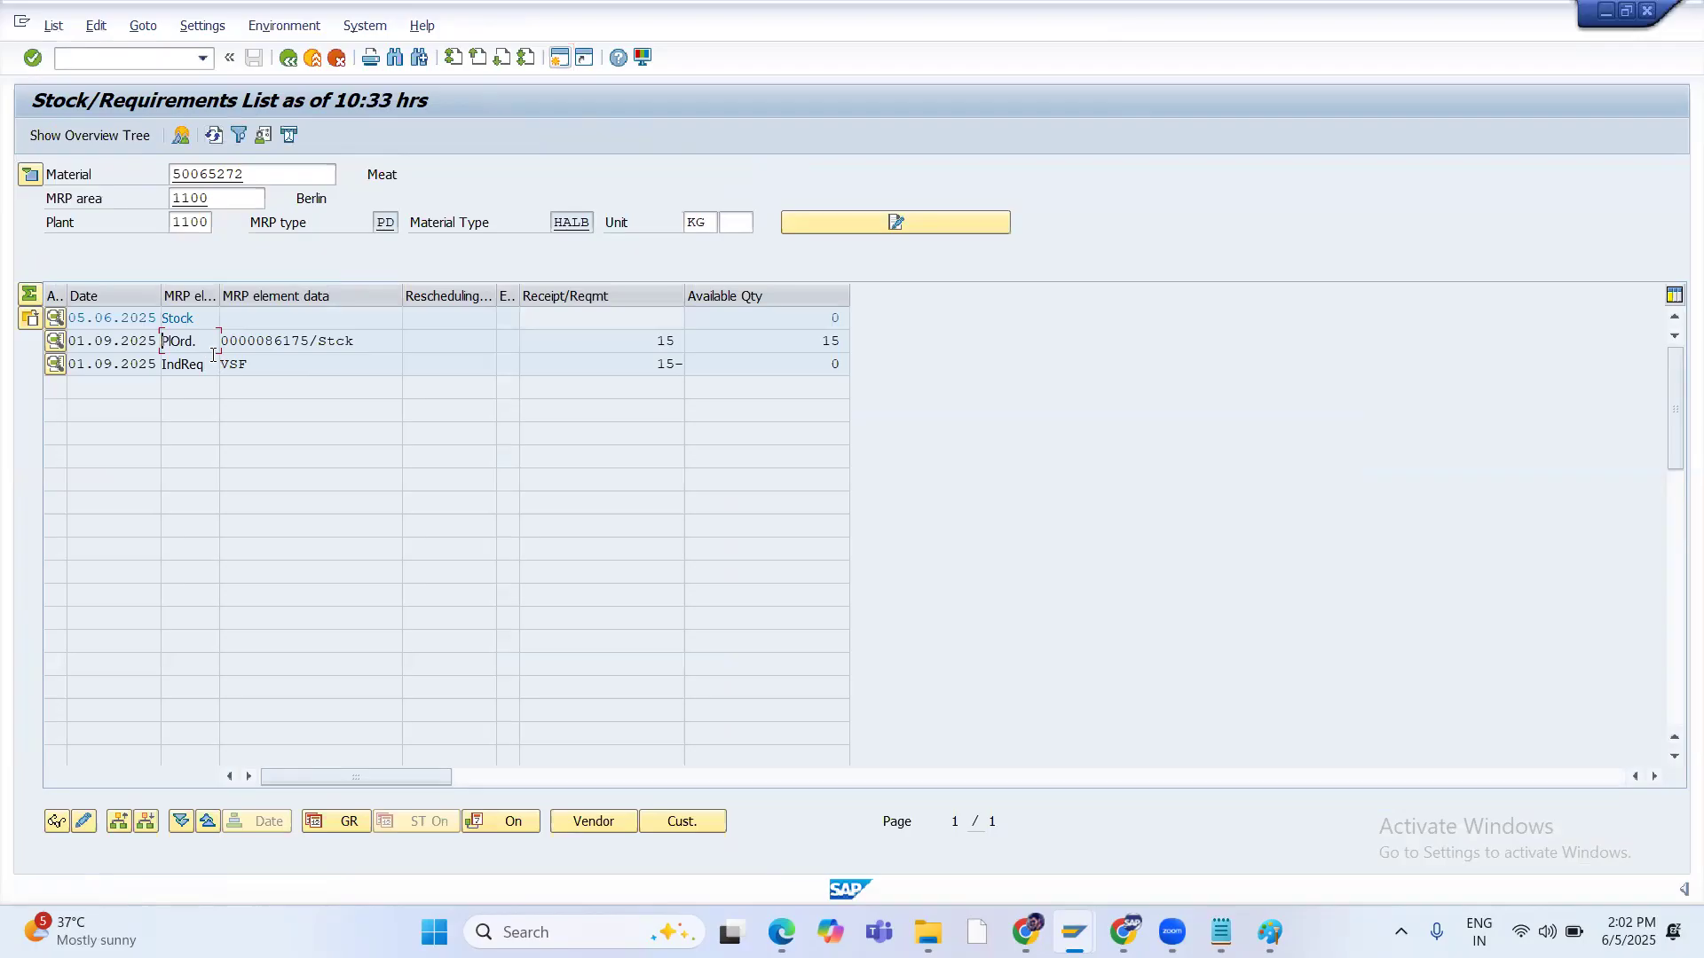
pyautogui.click(213, 135)
pyautogui.doubleClick(306, 342)
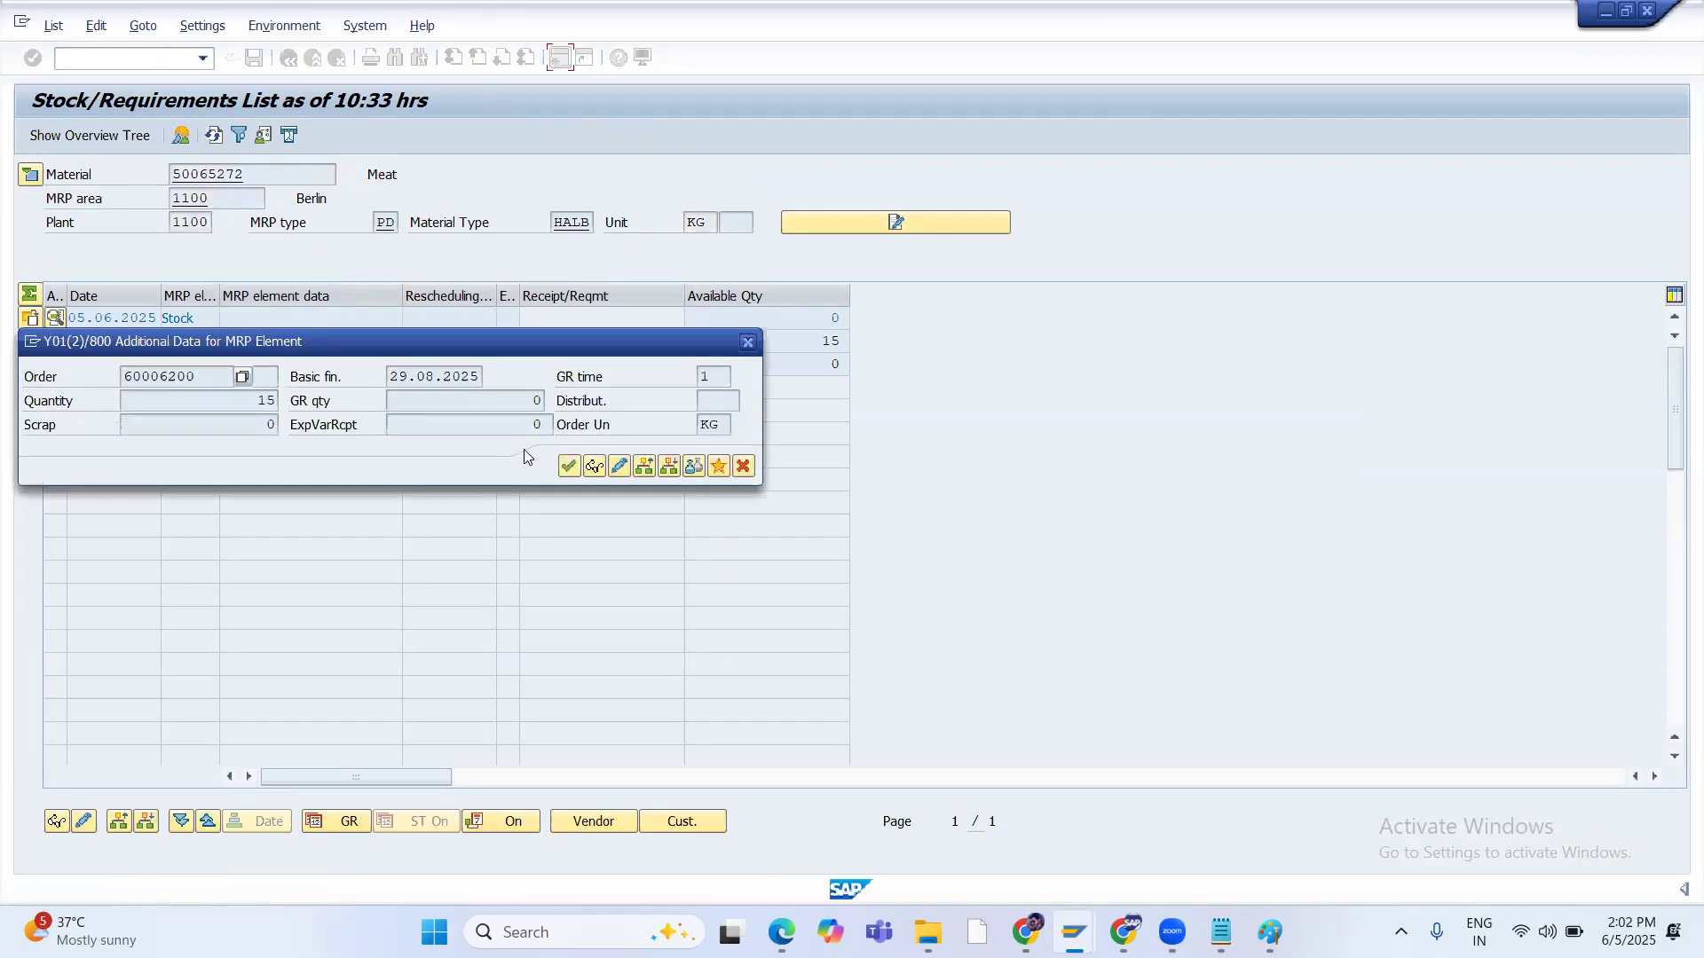
pyautogui.click(612, 469)
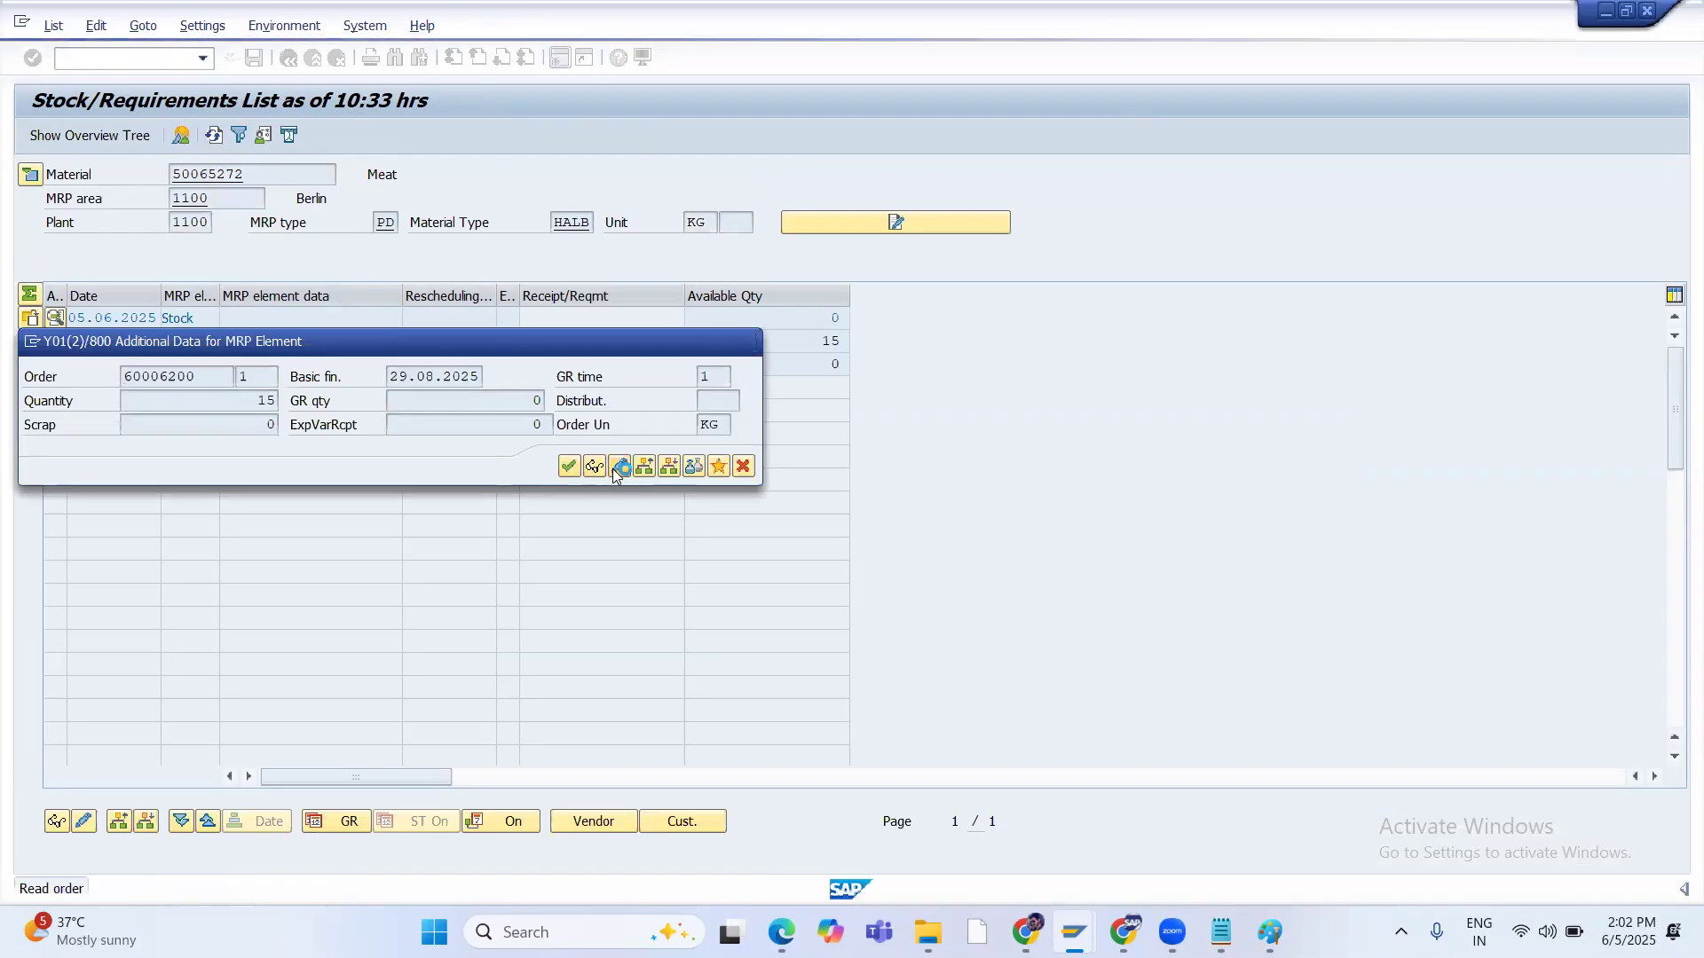
pyautogui.click(365, 135)
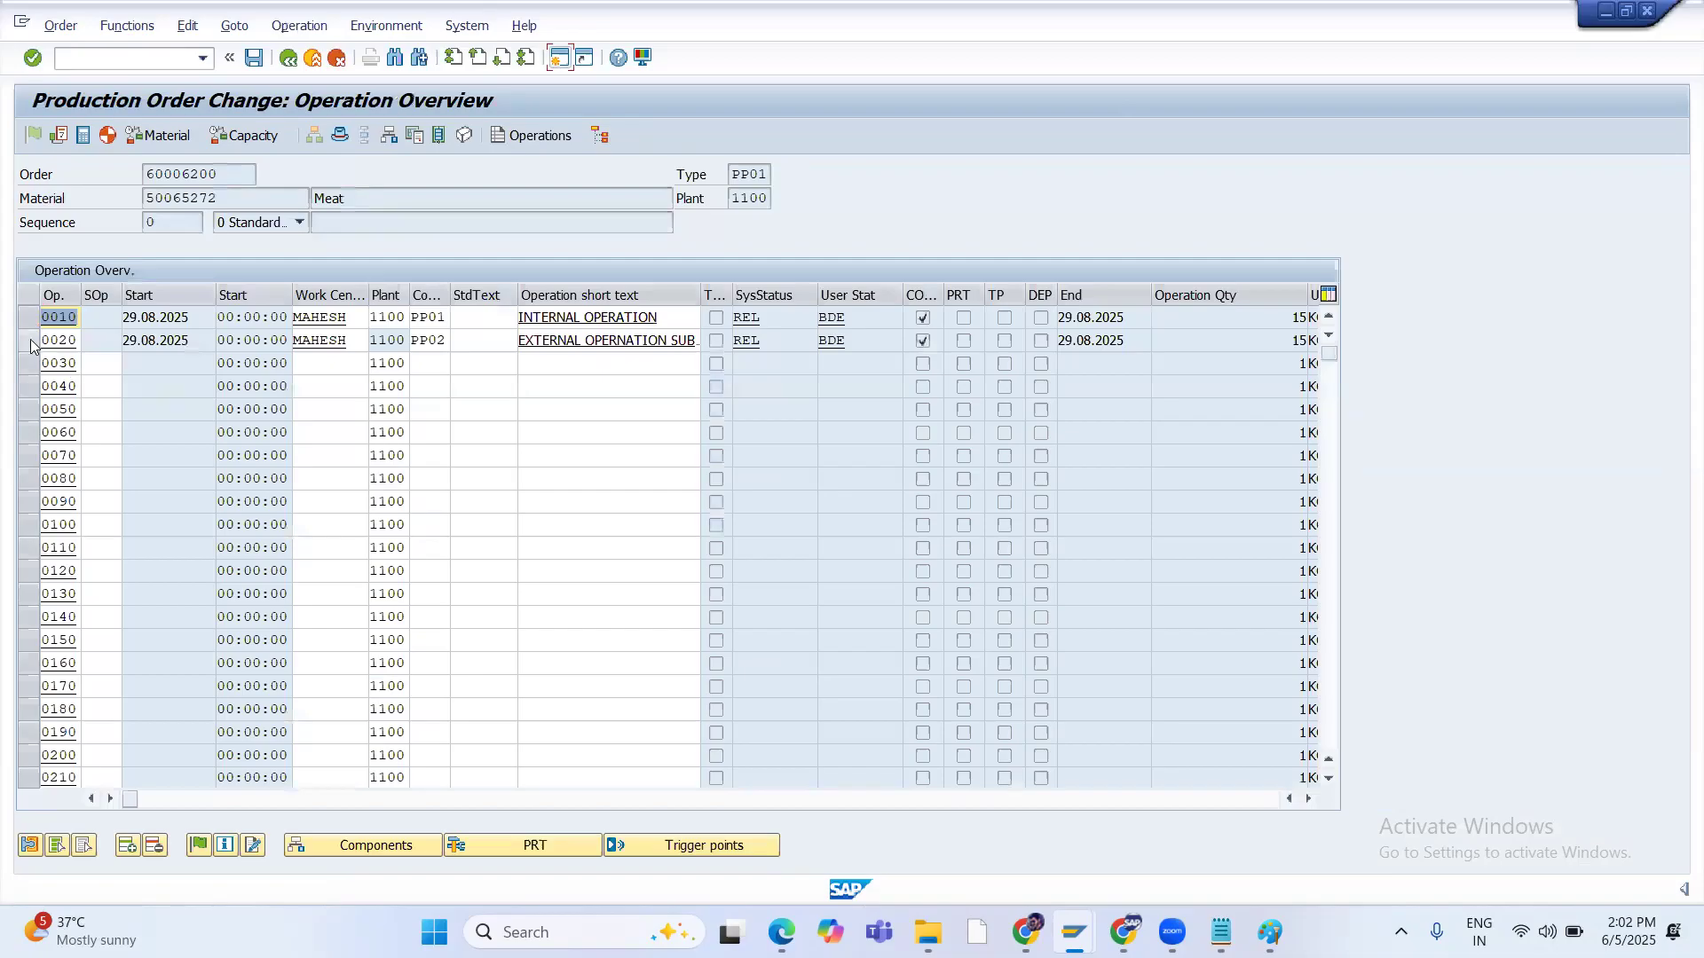
pyautogui.click(29, 341)
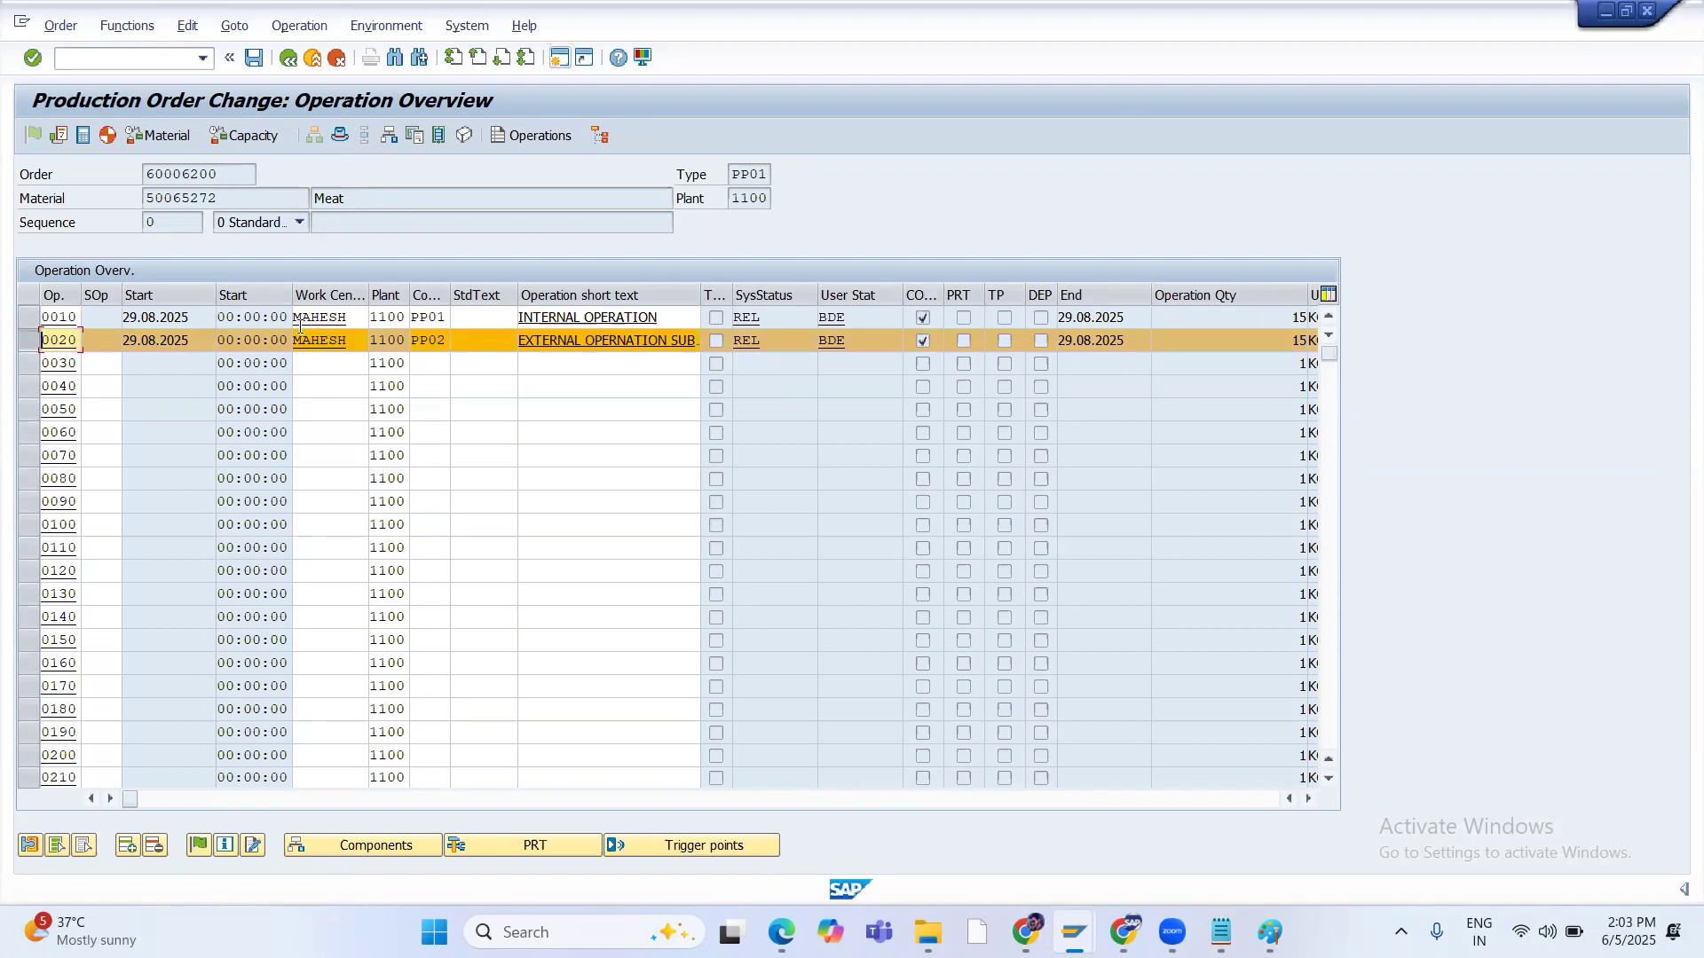
pyautogui.doubleClick(59, 341)
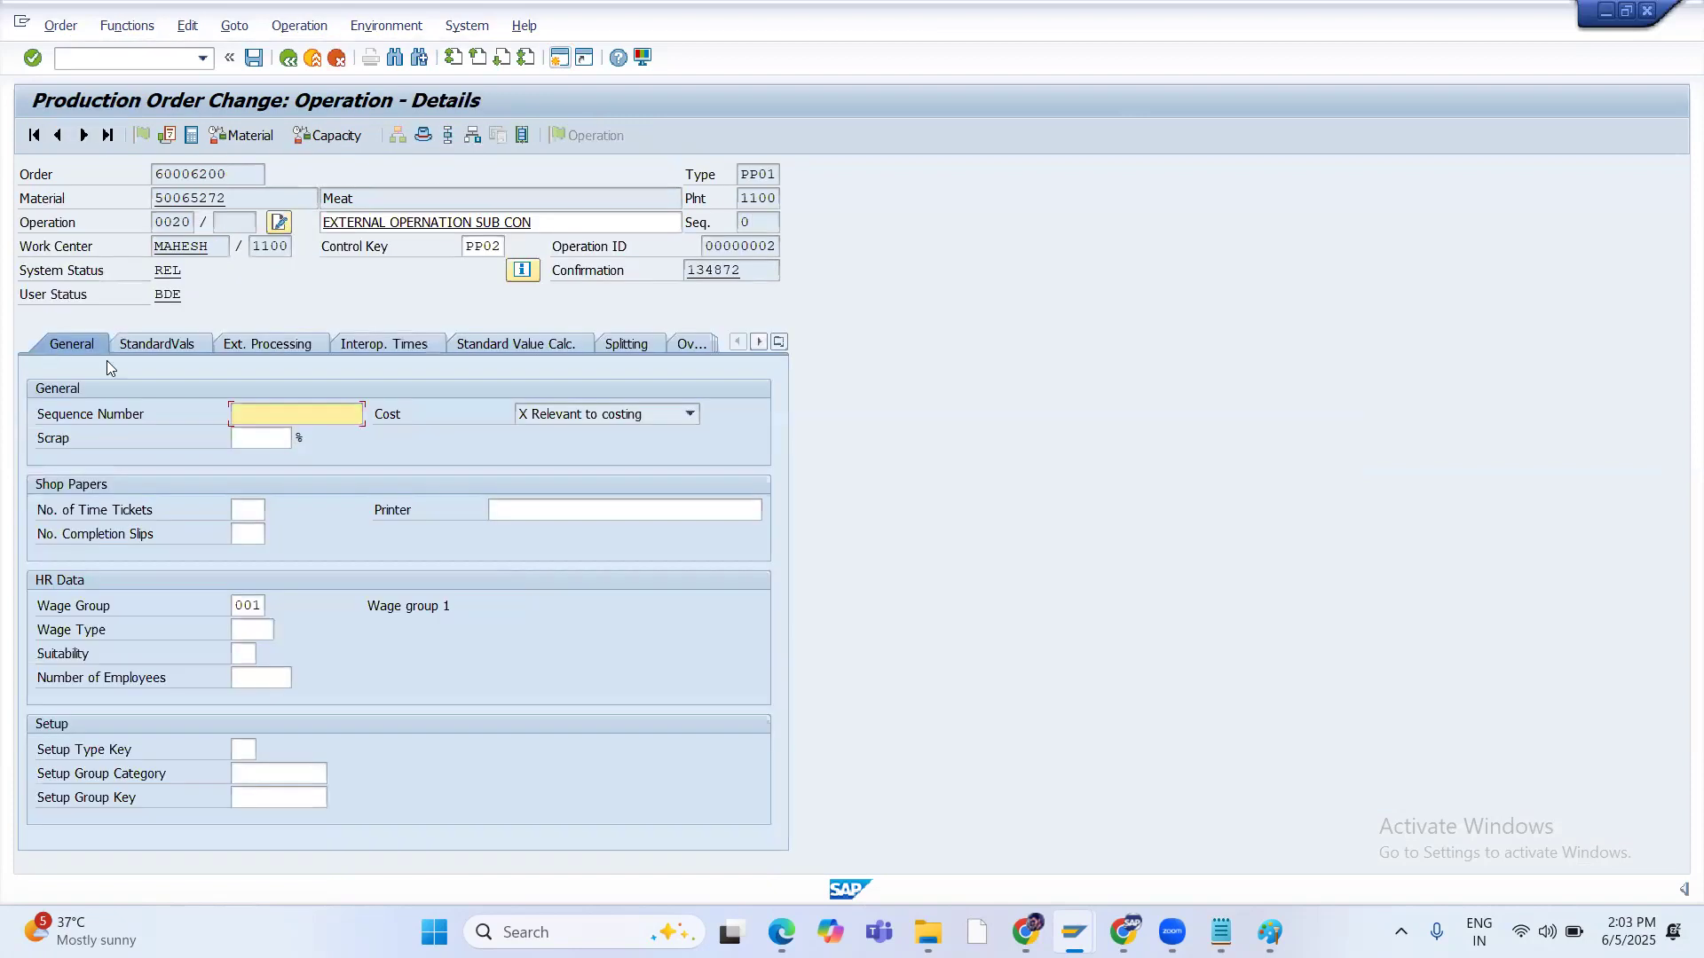
pyautogui.click(261, 344)
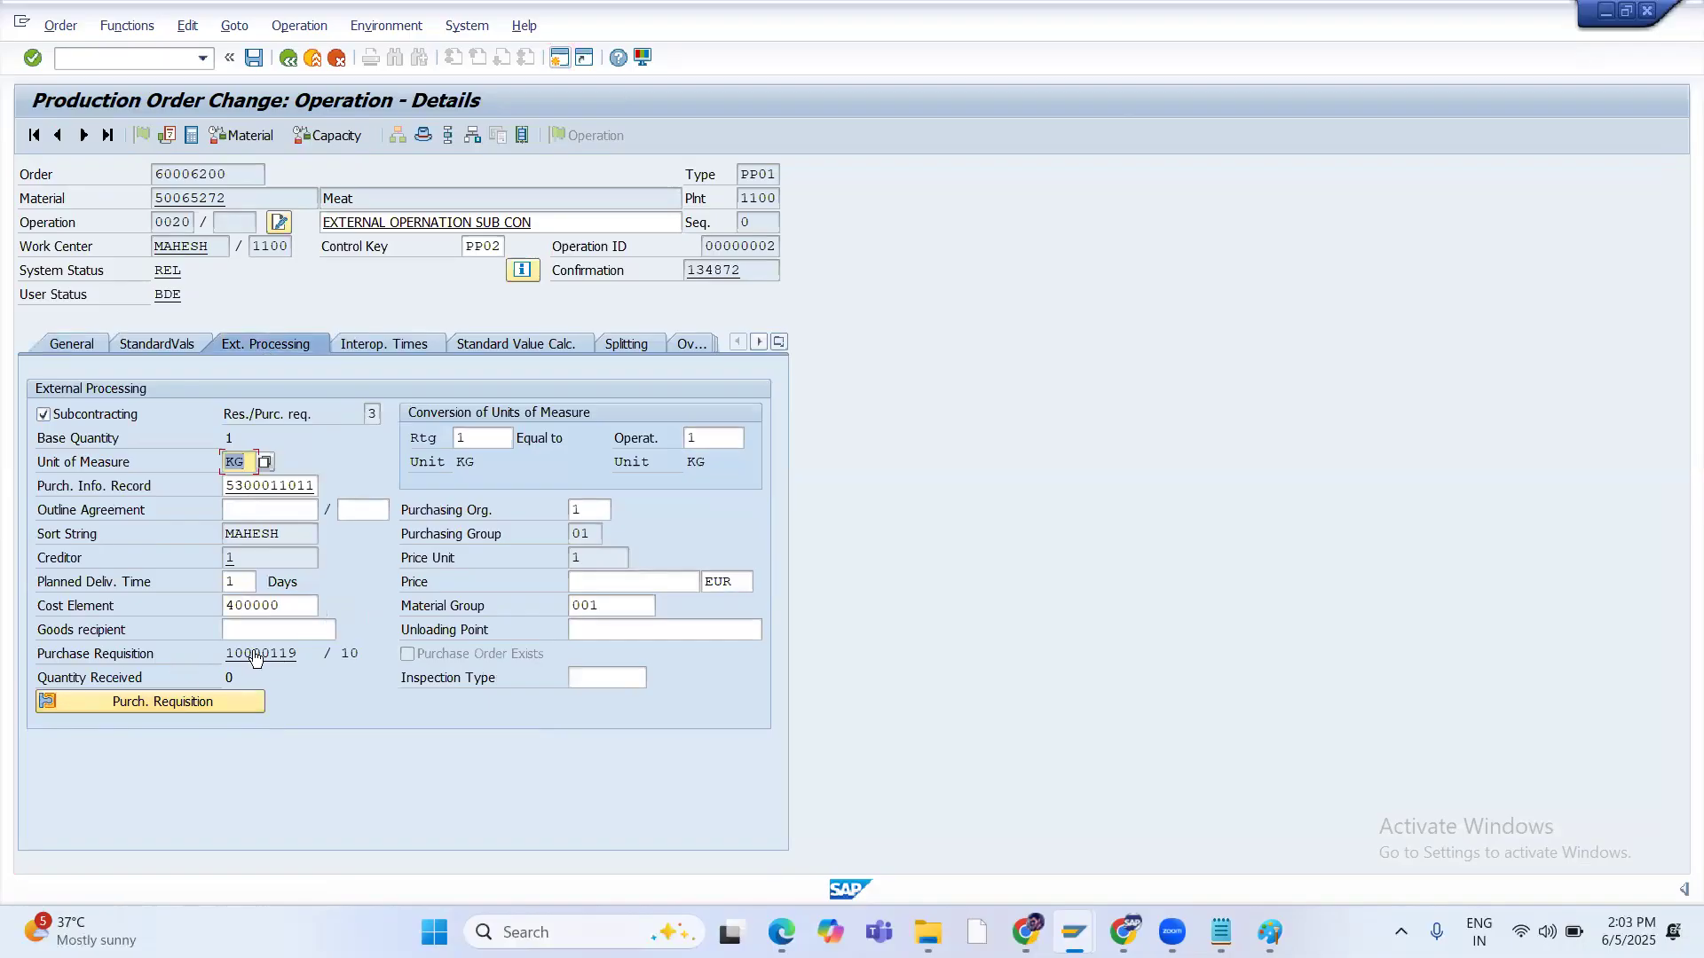
pyautogui.click(215, 701)
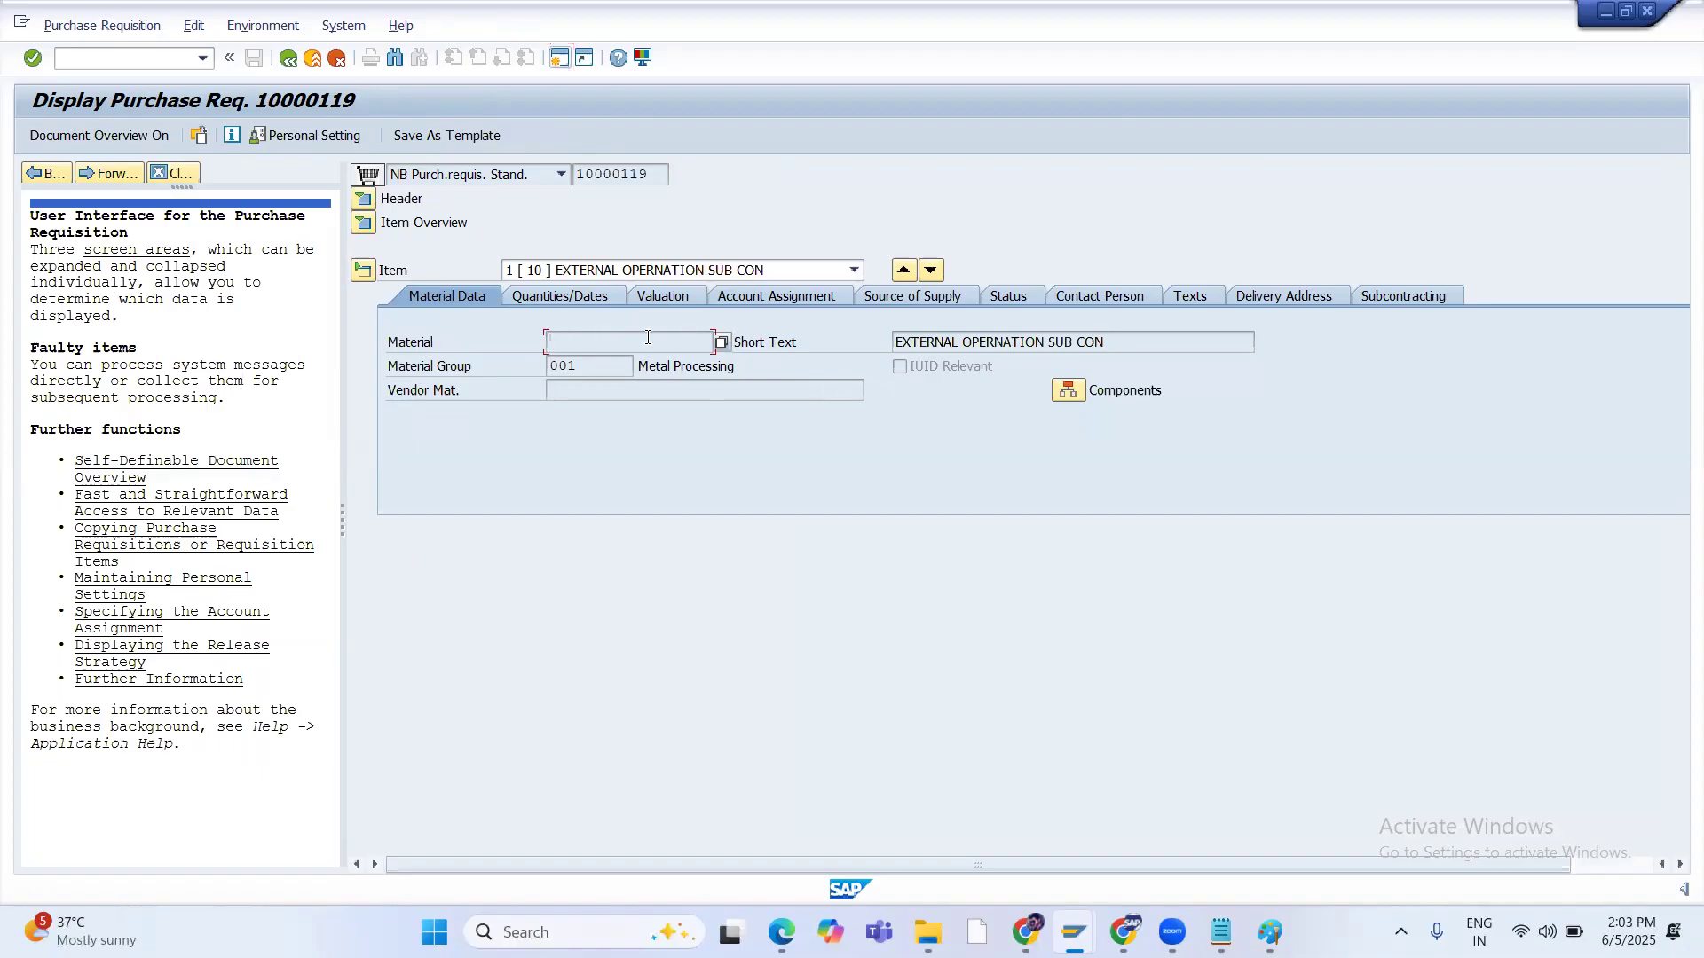
# View requisition 10000119's components CATTLE and ROHGOAT, then open a new session window
pyautogui.click(1067, 391)
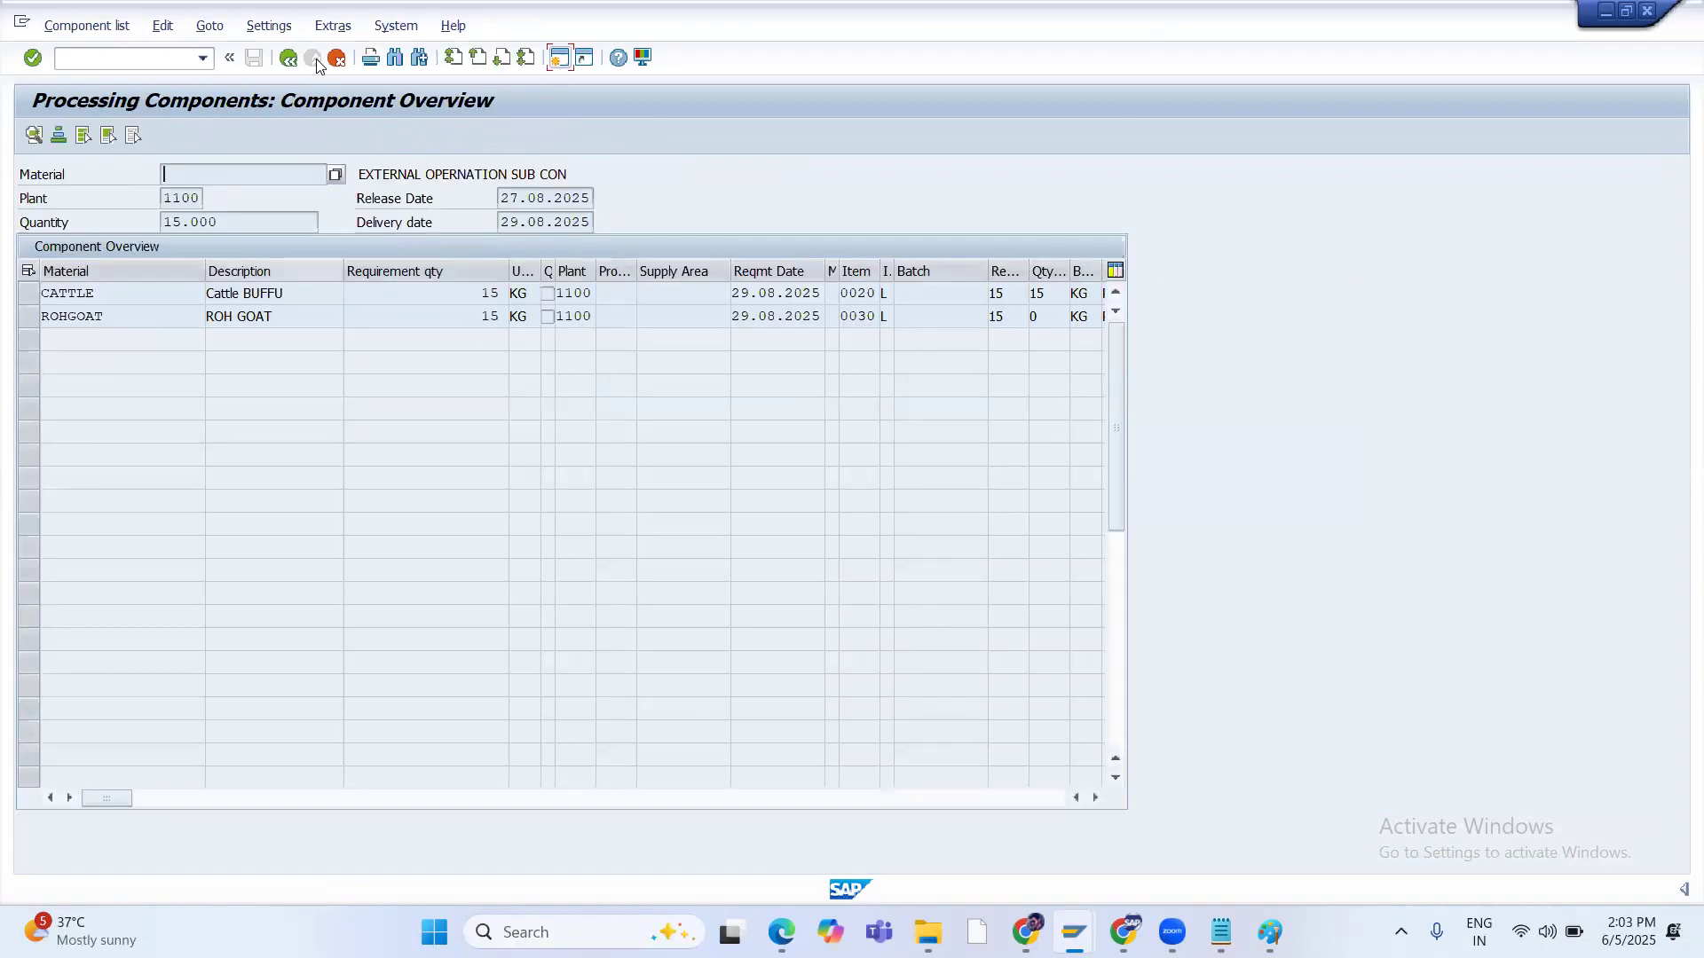
pyautogui.click(288, 58)
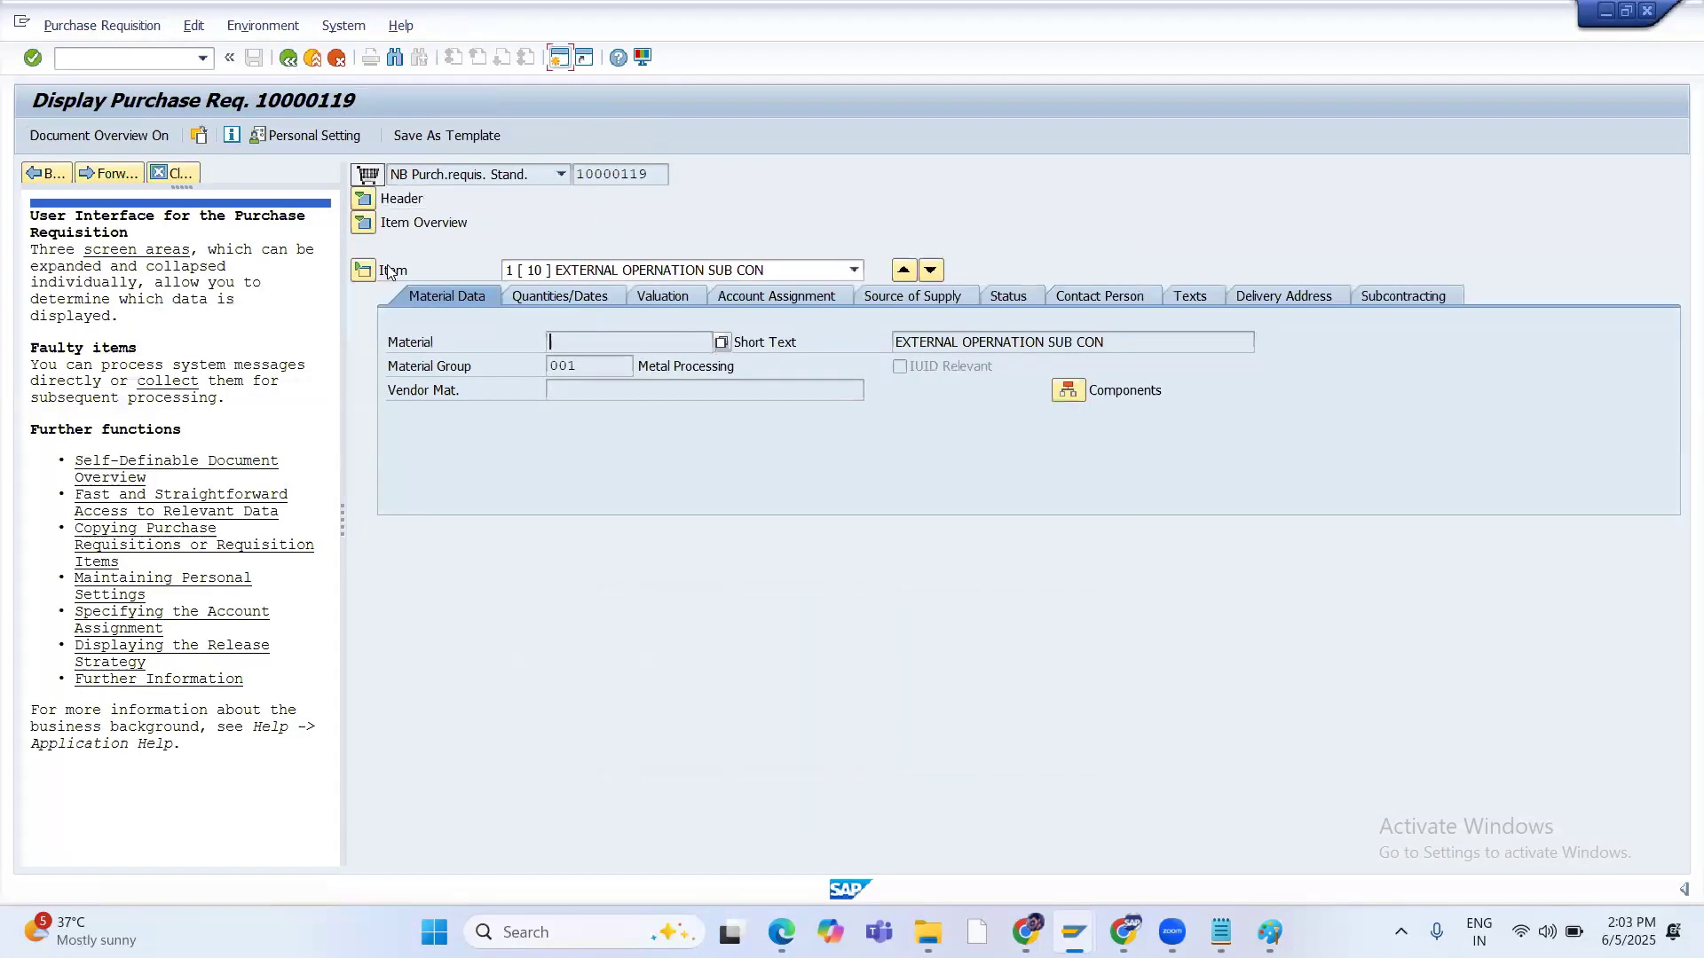
pyautogui.click(648, 173)
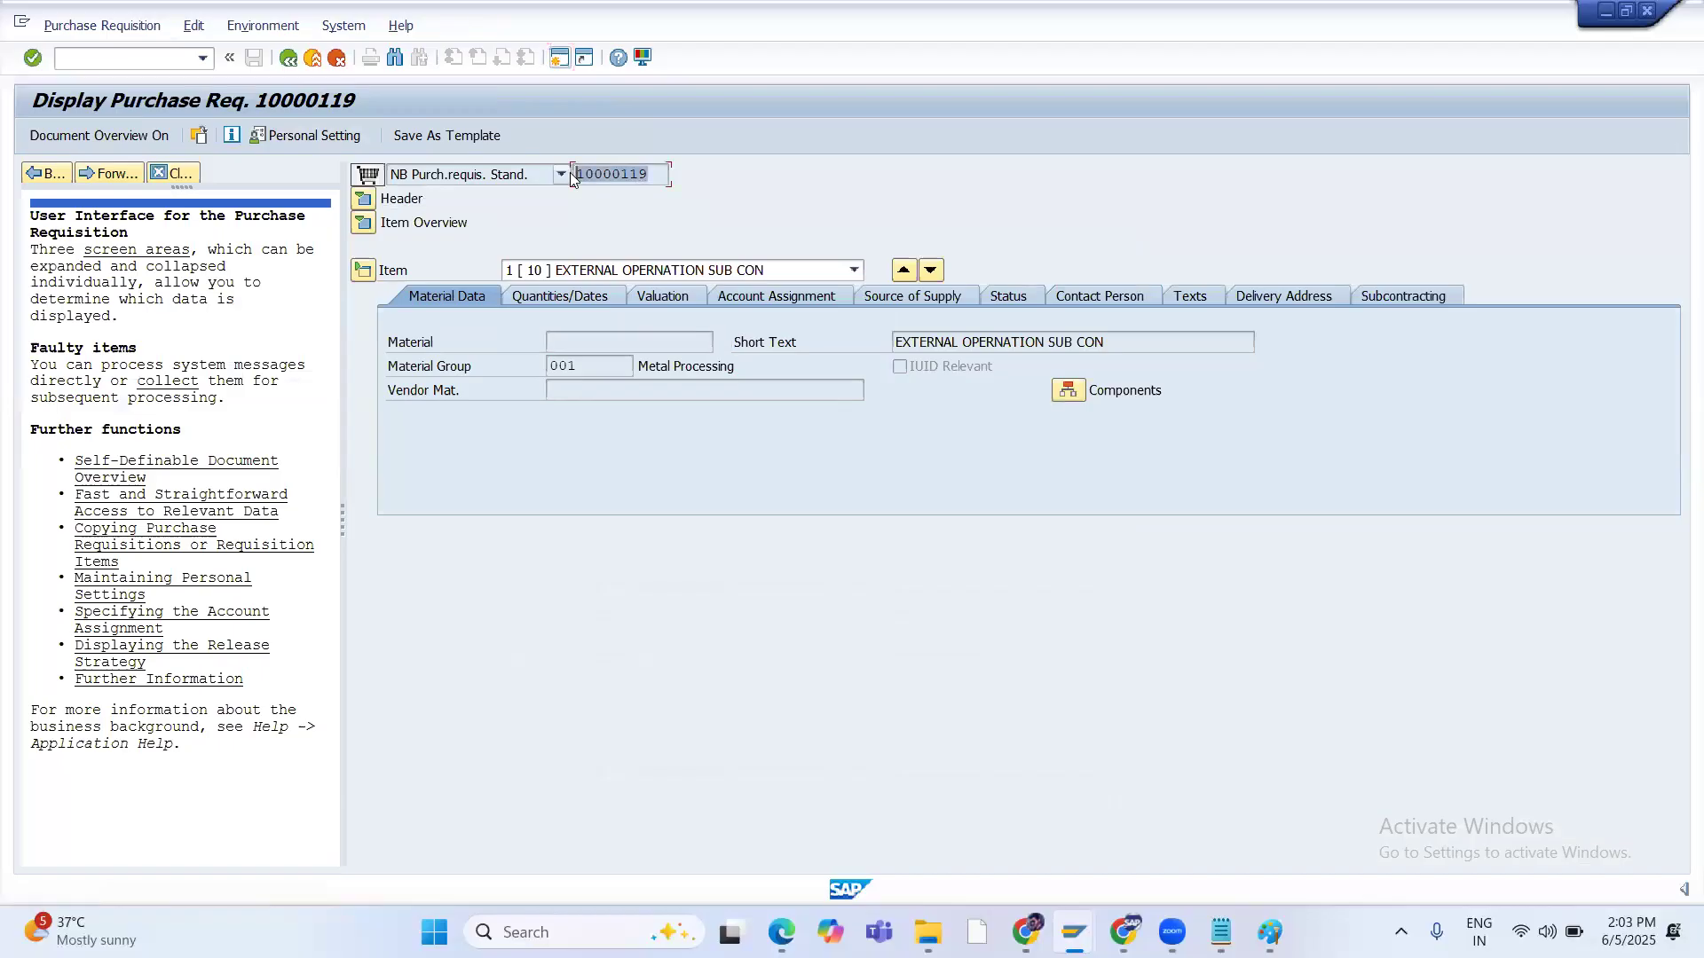
pyautogui.click(559, 58)
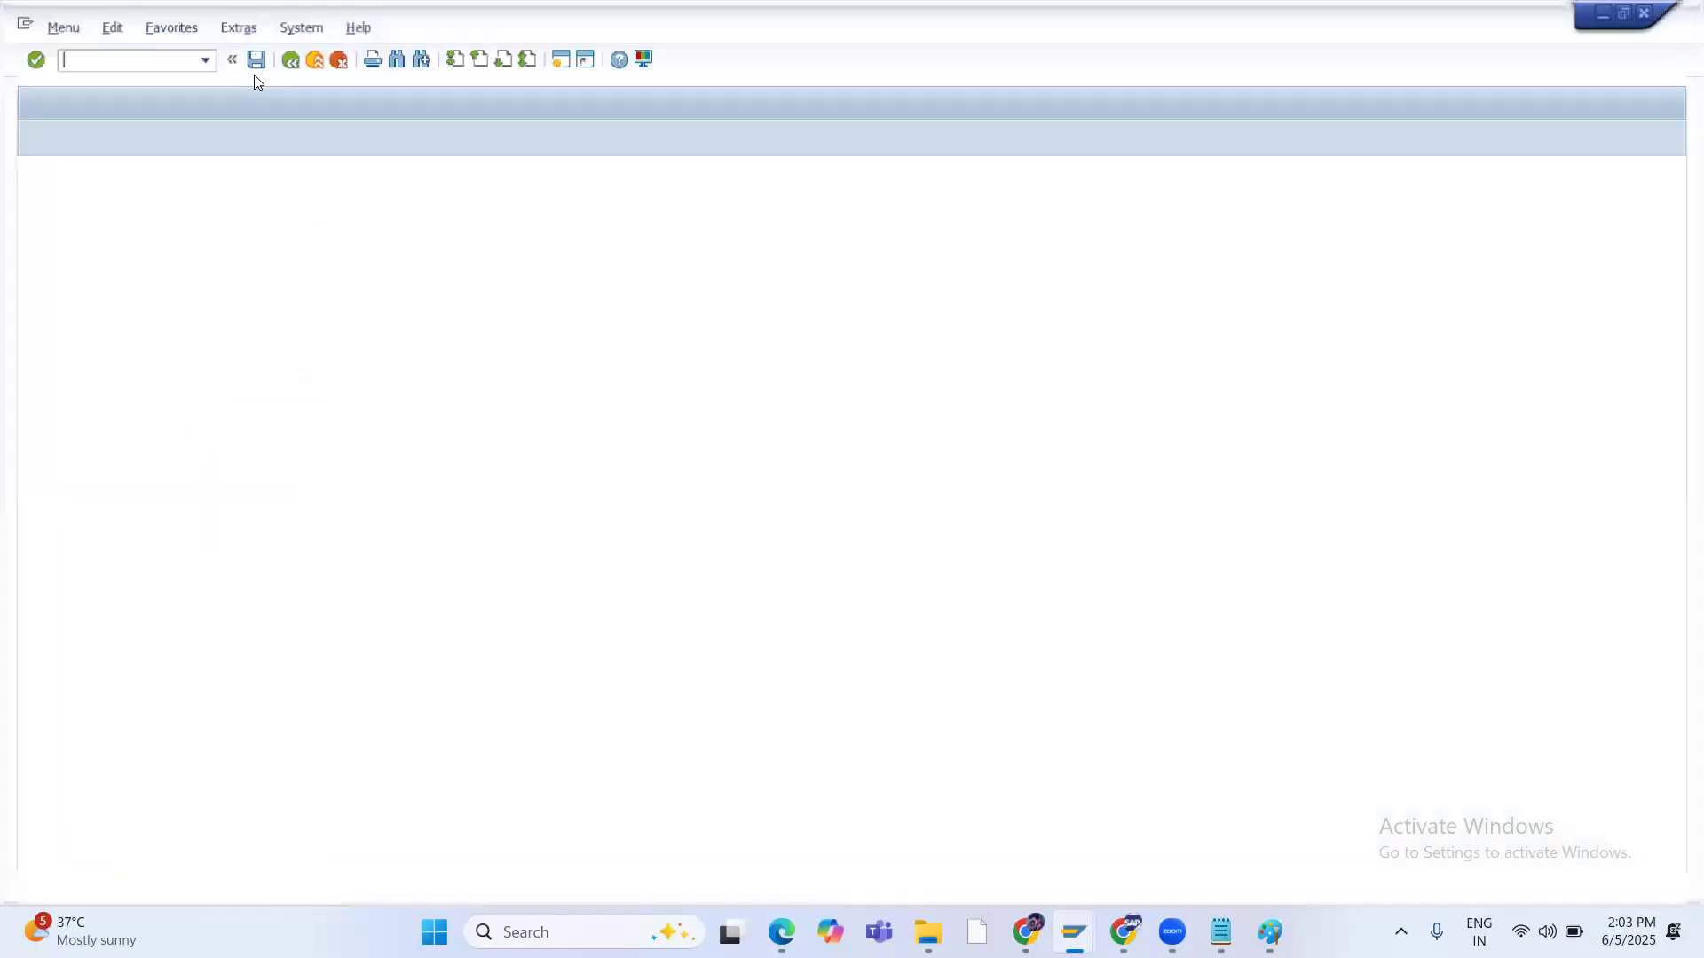
# Start a new purchase order with ME21N for vendor 1
pyautogui.write('me21')
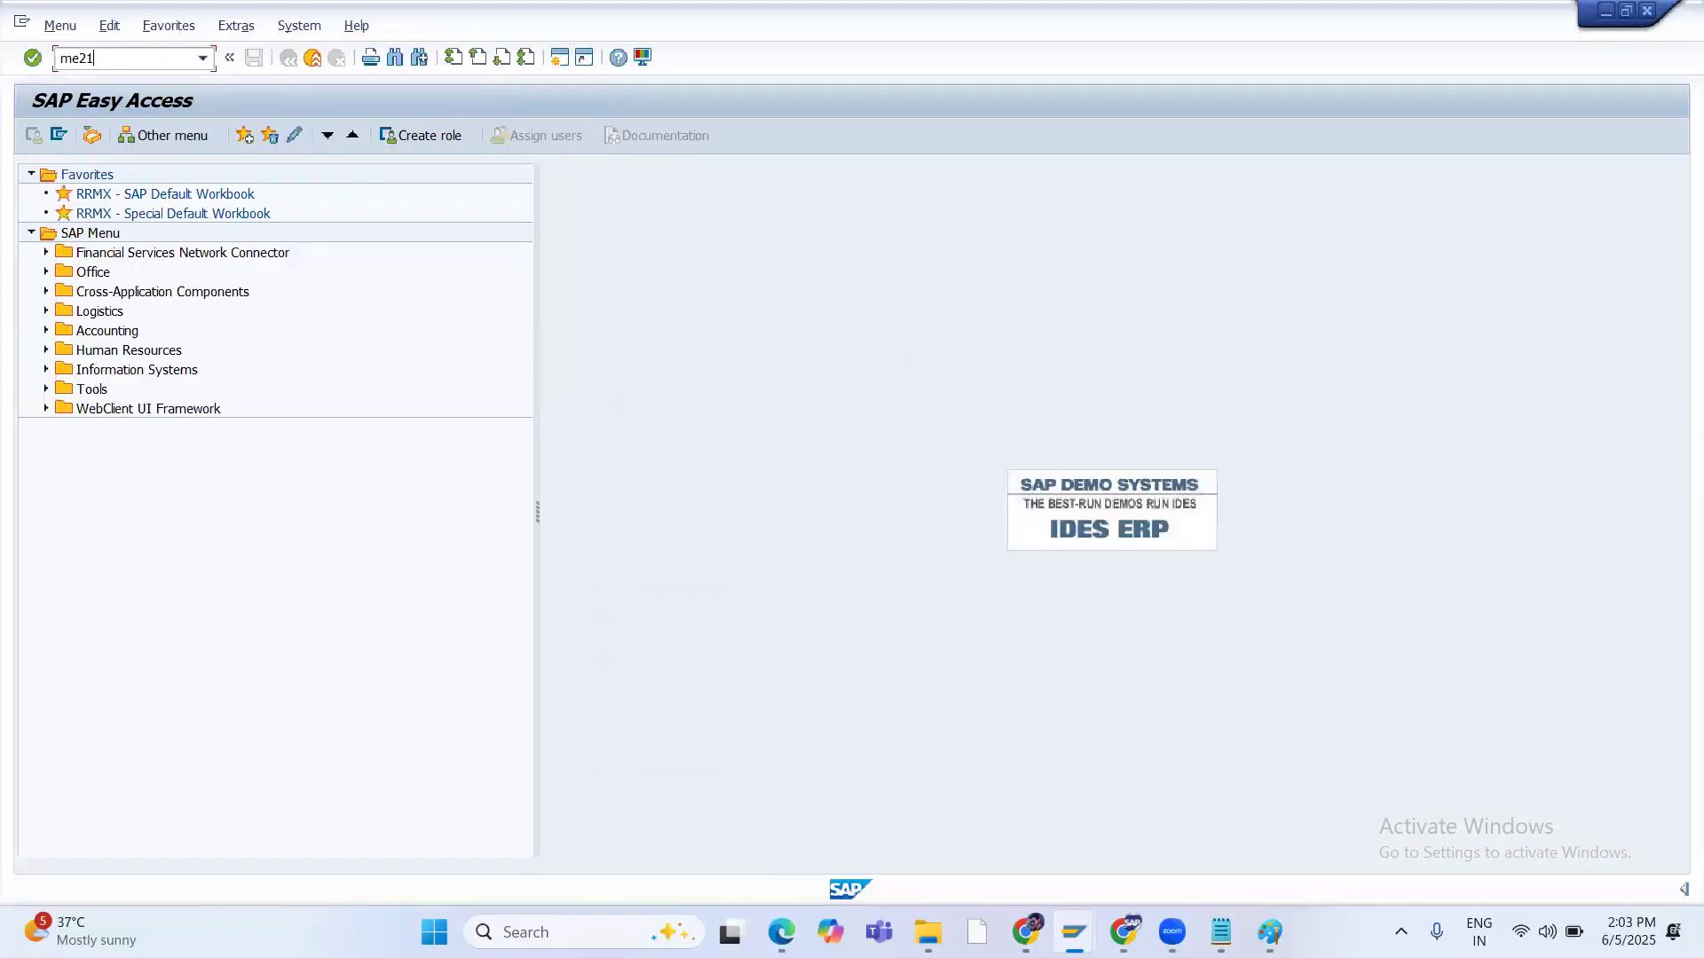
pyautogui.press('Return')
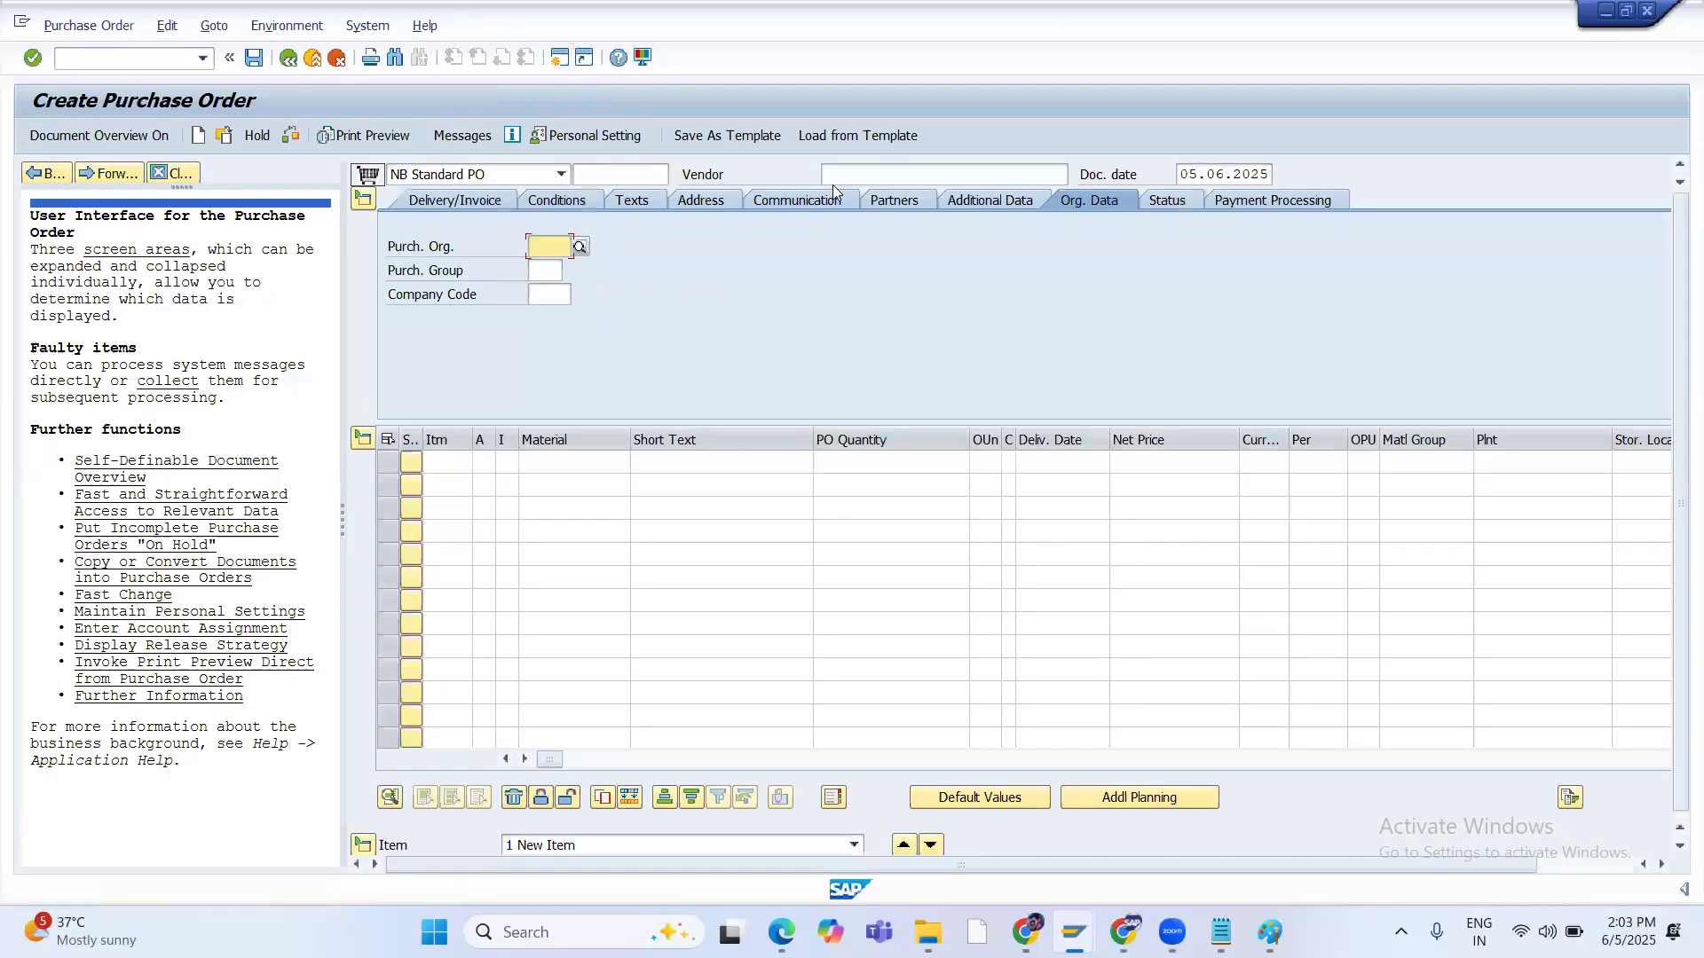
pyautogui.click(833, 177)
pyautogui.write('1')
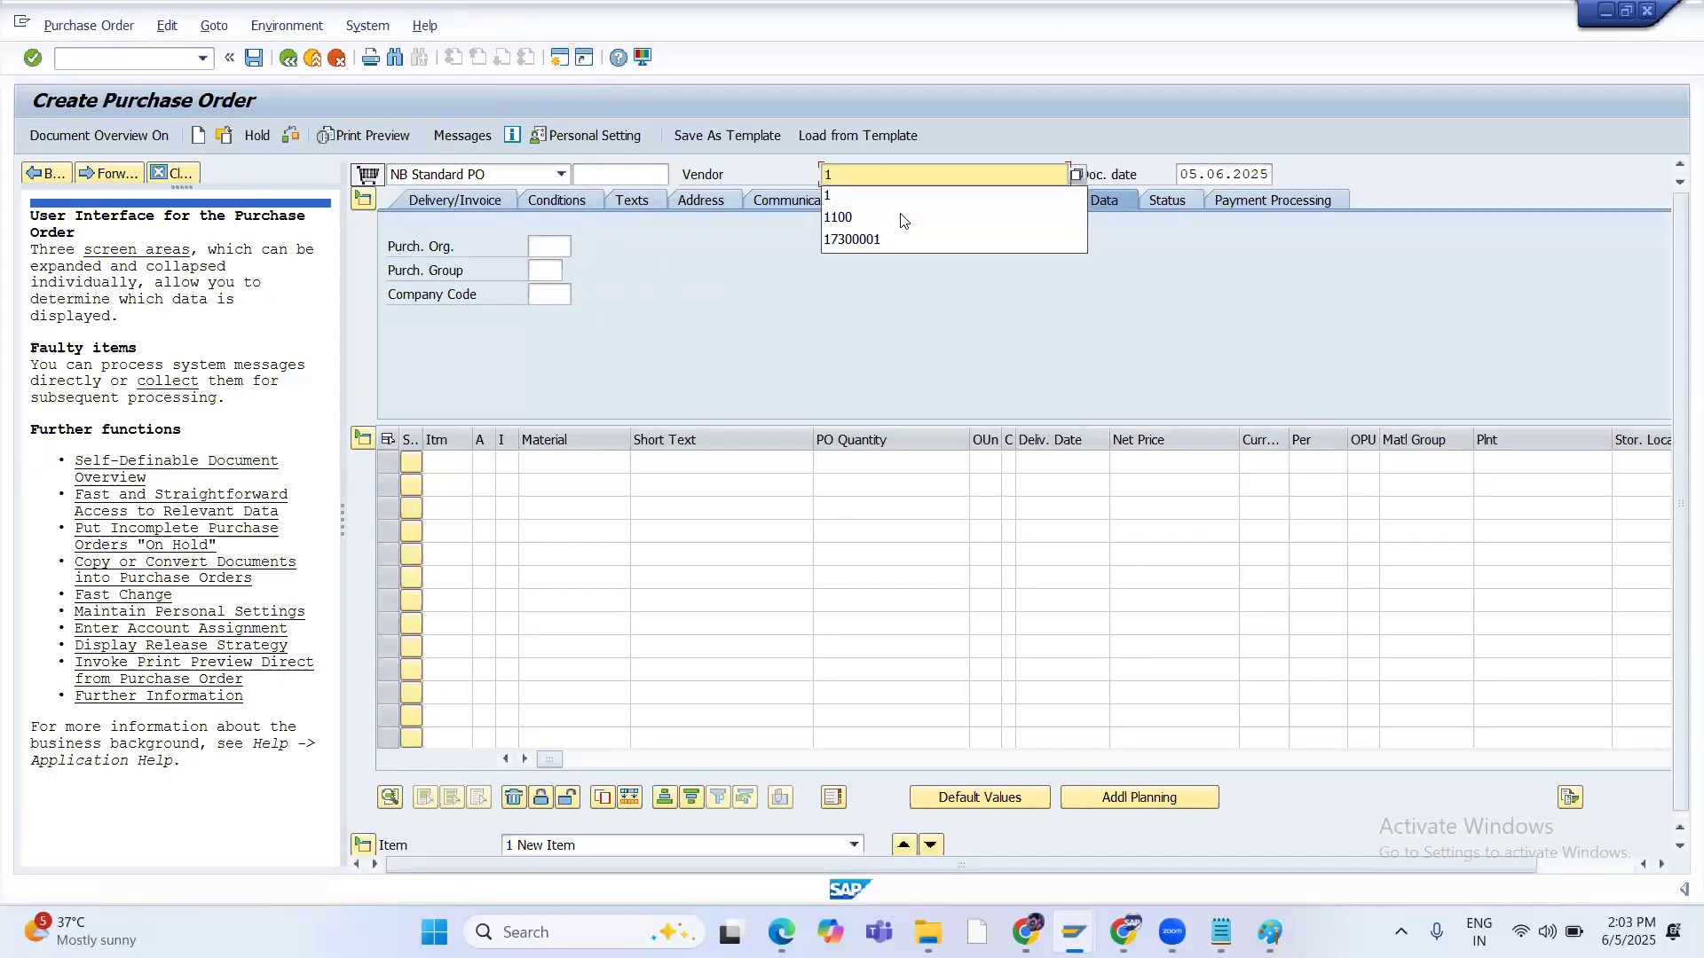
pyautogui.click(899, 200)
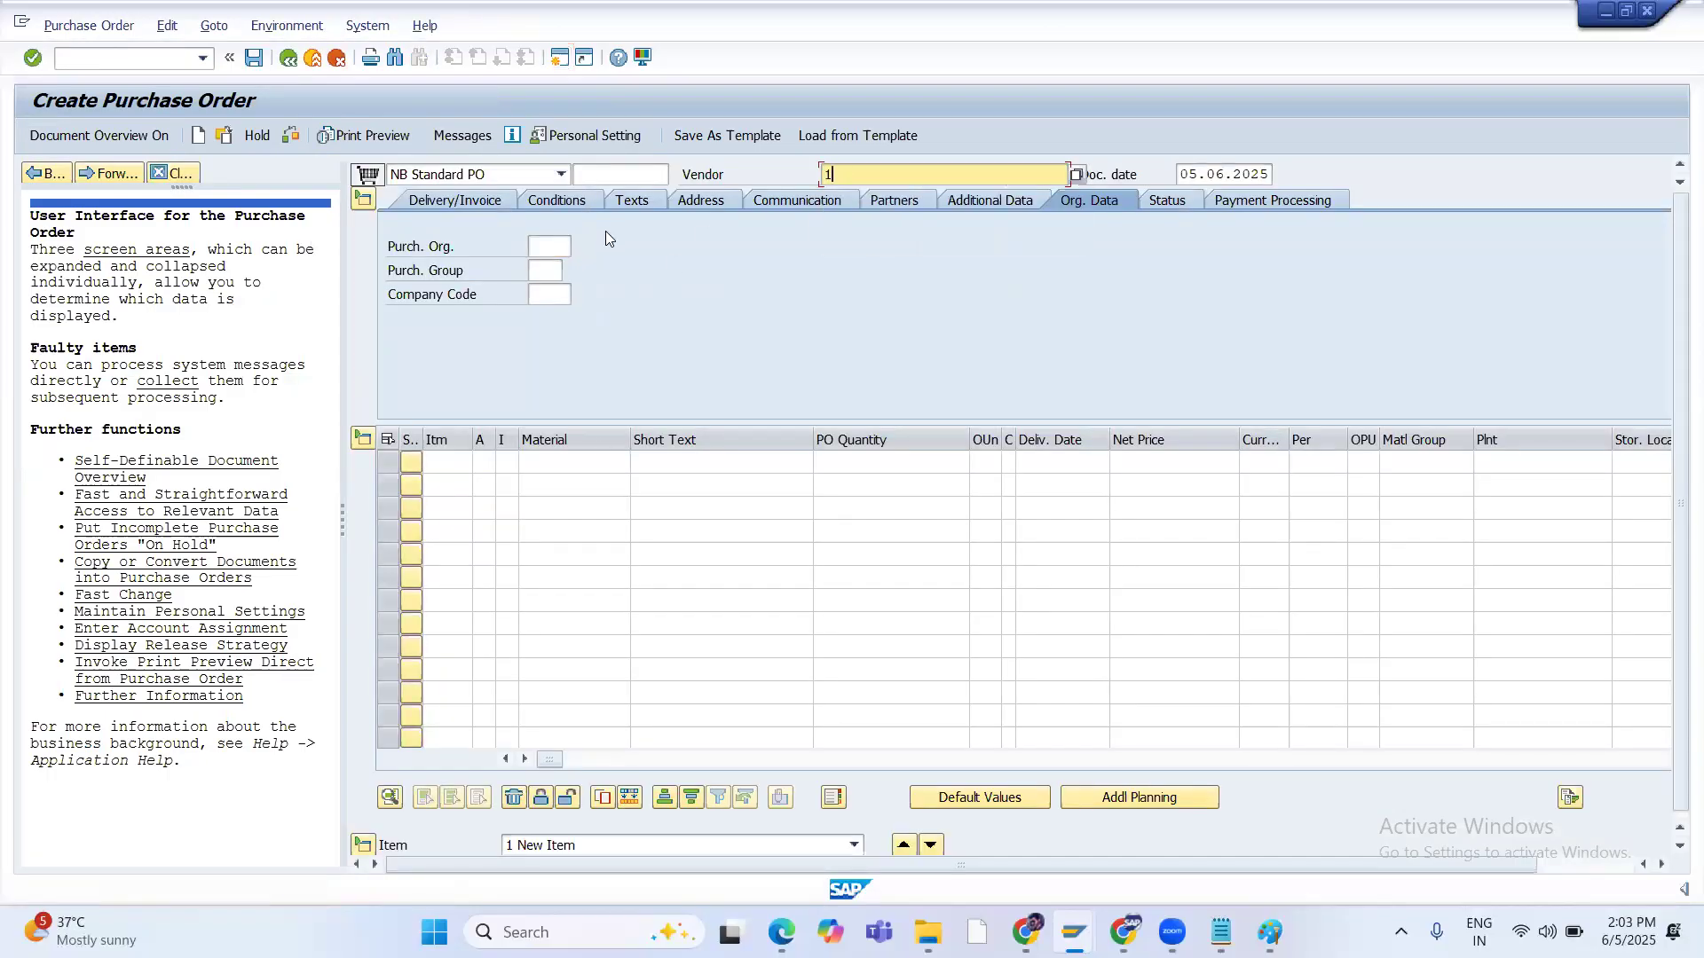
# Enter purchasing org 1, purchasing group 100 and company code 1000 in the header
pyautogui.click(546, 245)
pyautogui.write('1')
pyautogui.press('Tab')
pyautogui.write('100')
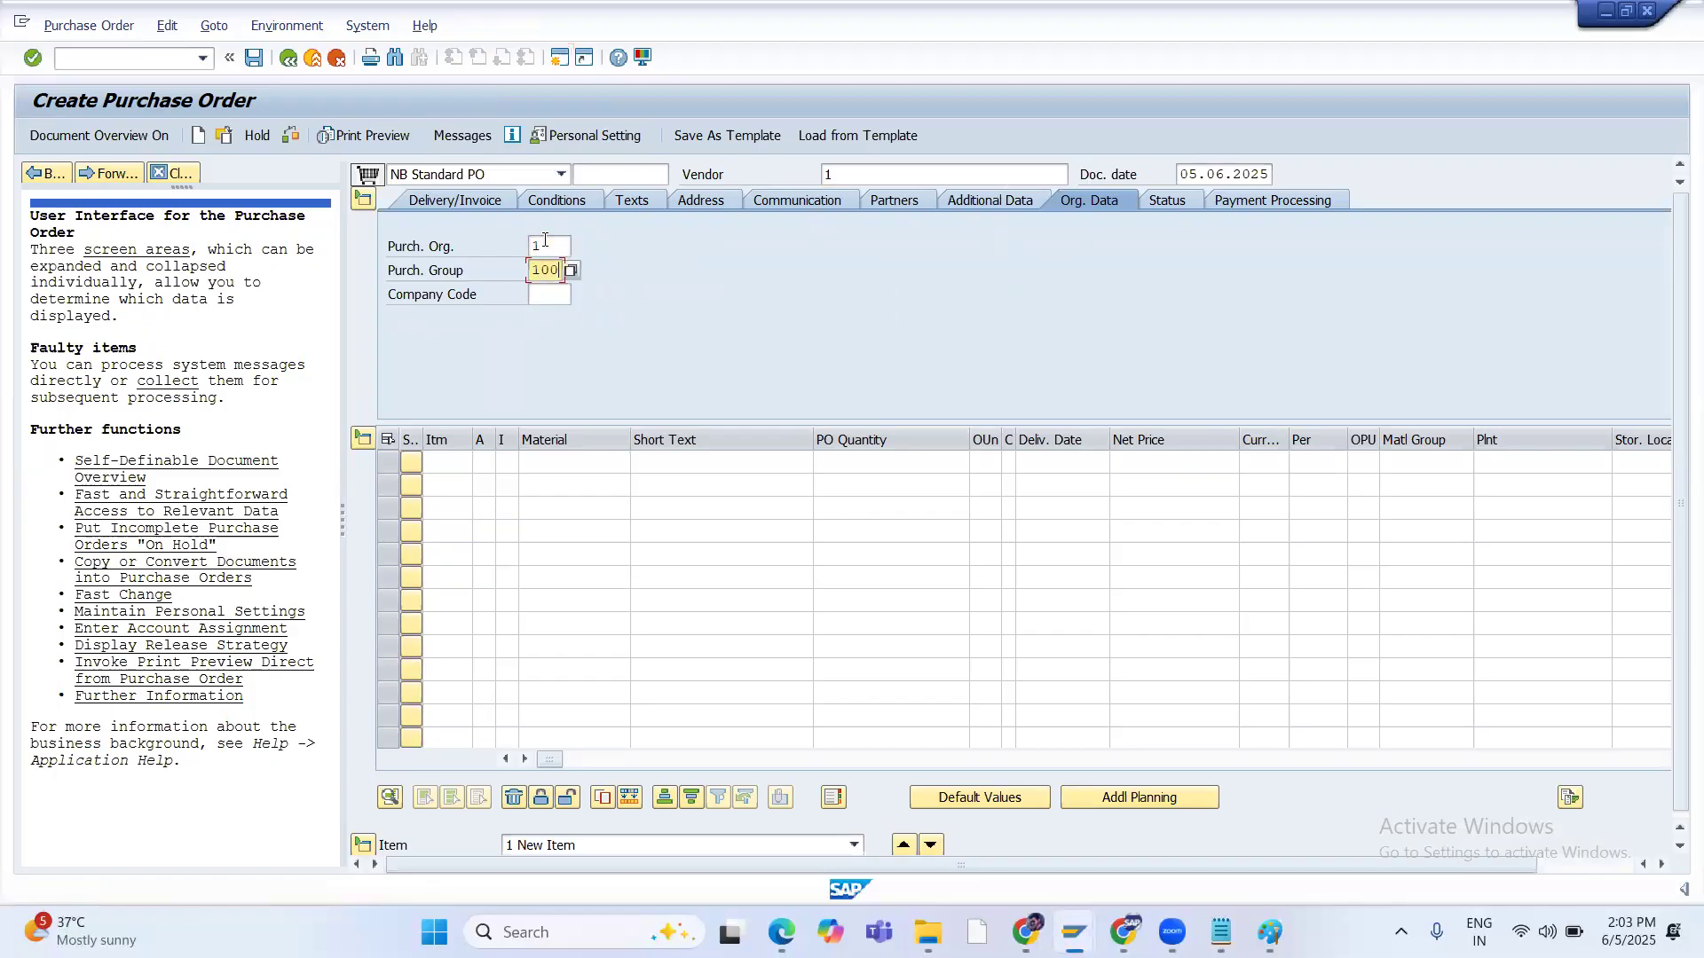
pyautogui.press('Tab')
pyautogui.write('1000')
pyautogui.press('Return')
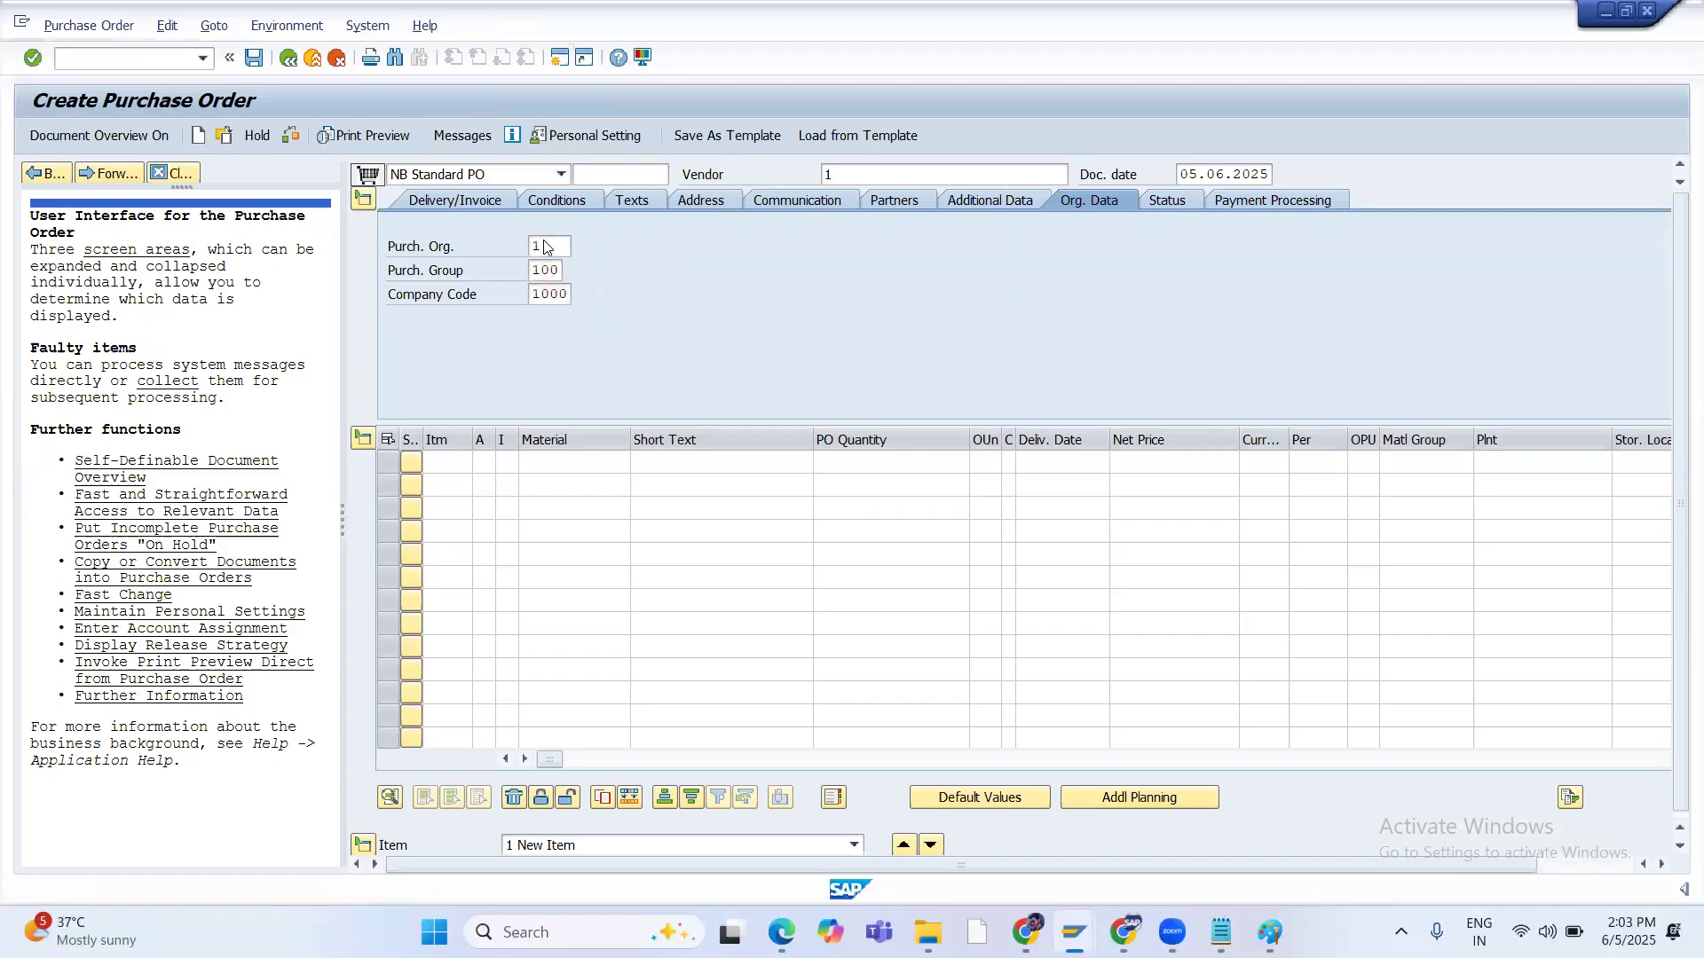
pyautogui.moveTo(555, 760); pyautogui.dragTo(980, 774)
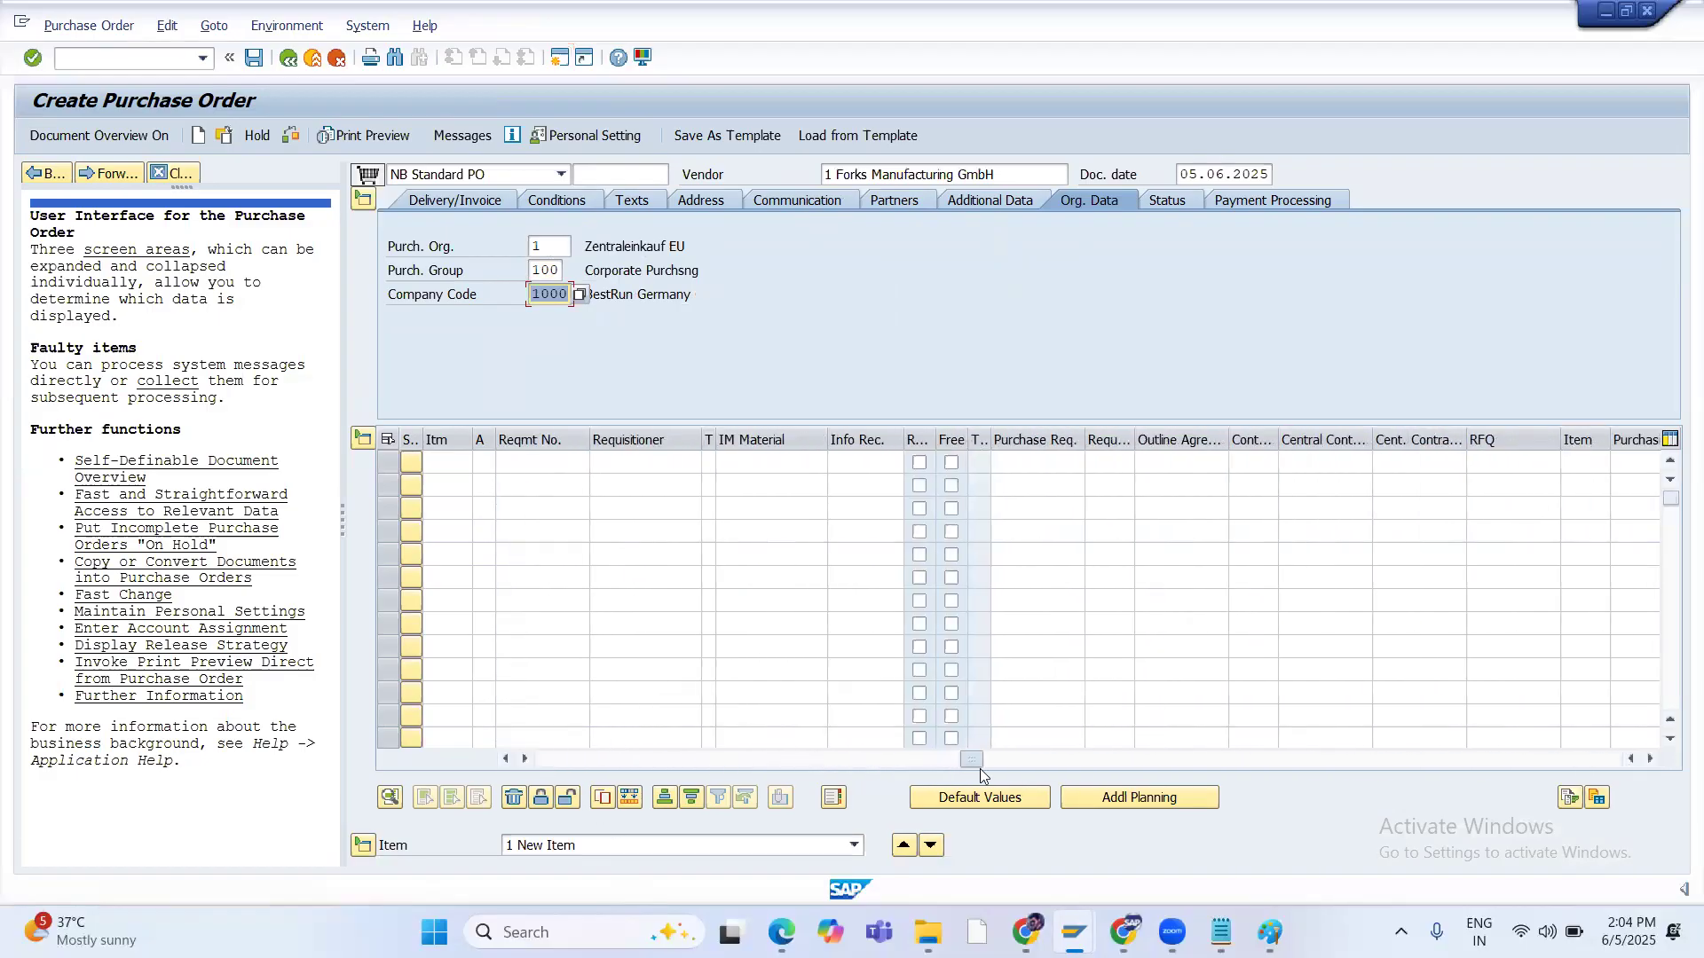
pyautogui.click(1008, 462)
# Adopt requisition 10000119 as item 10 with net price 1 and storage location 0001
pyautogui.write('10000119')
pyautogui.press('Return')
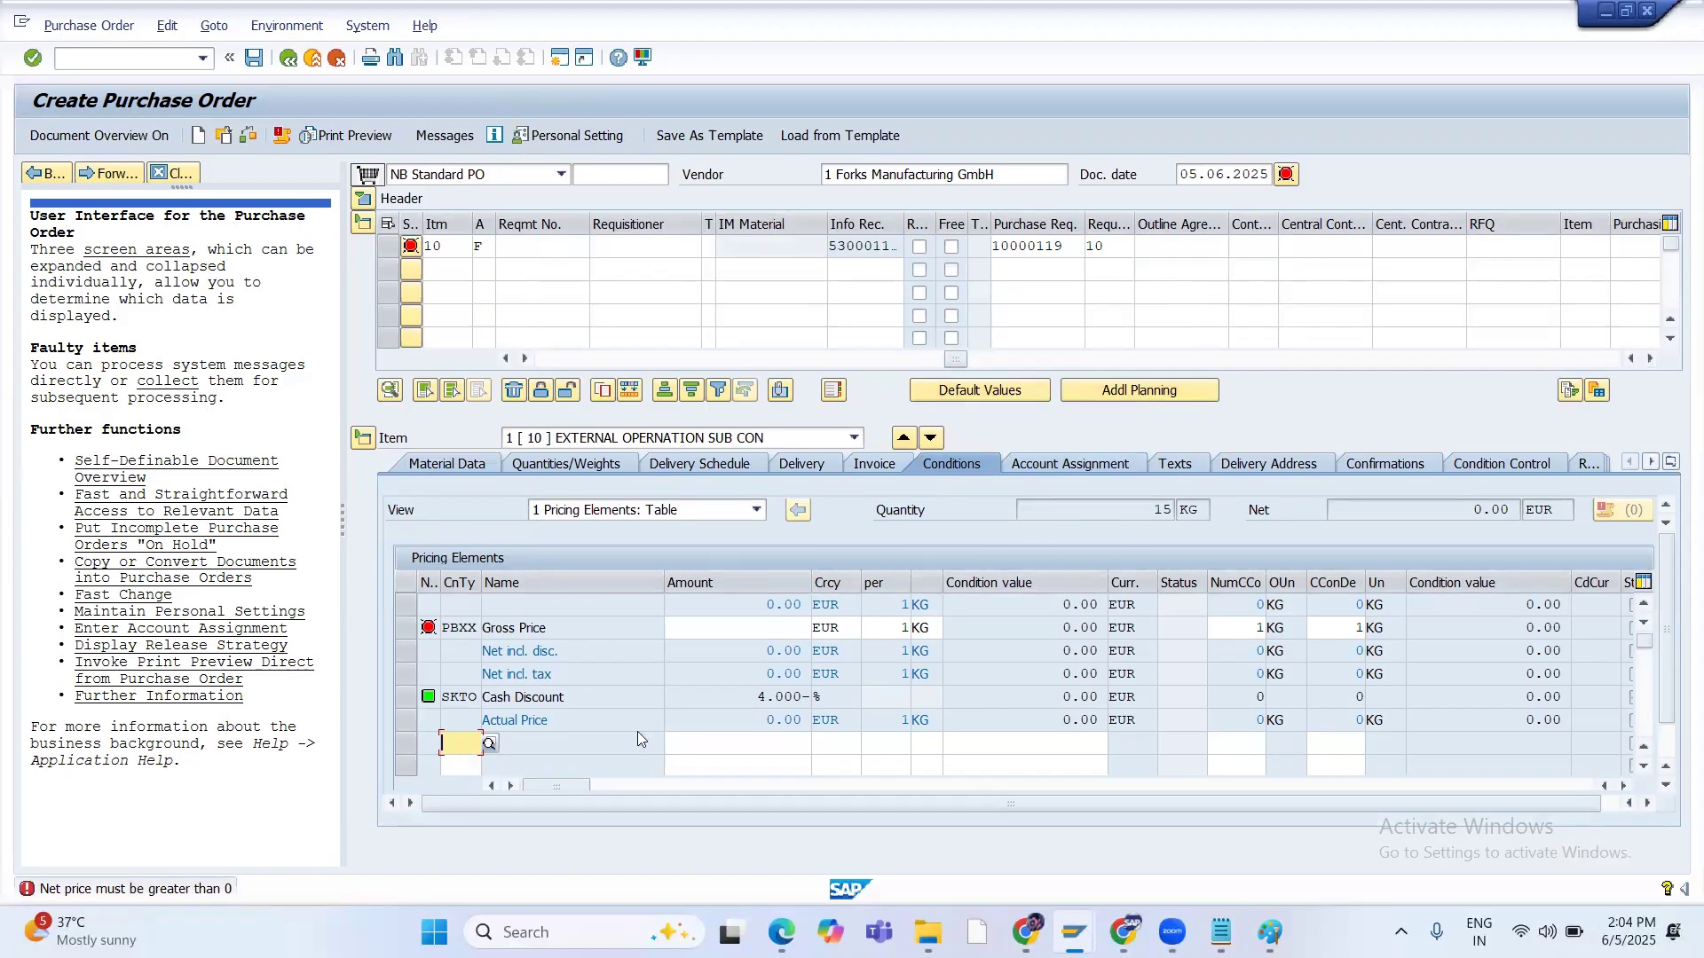
pyautogui.moveTo(941, 362); pyautogui.dragTo(682, 363)
pyautogui.click(689, 247)
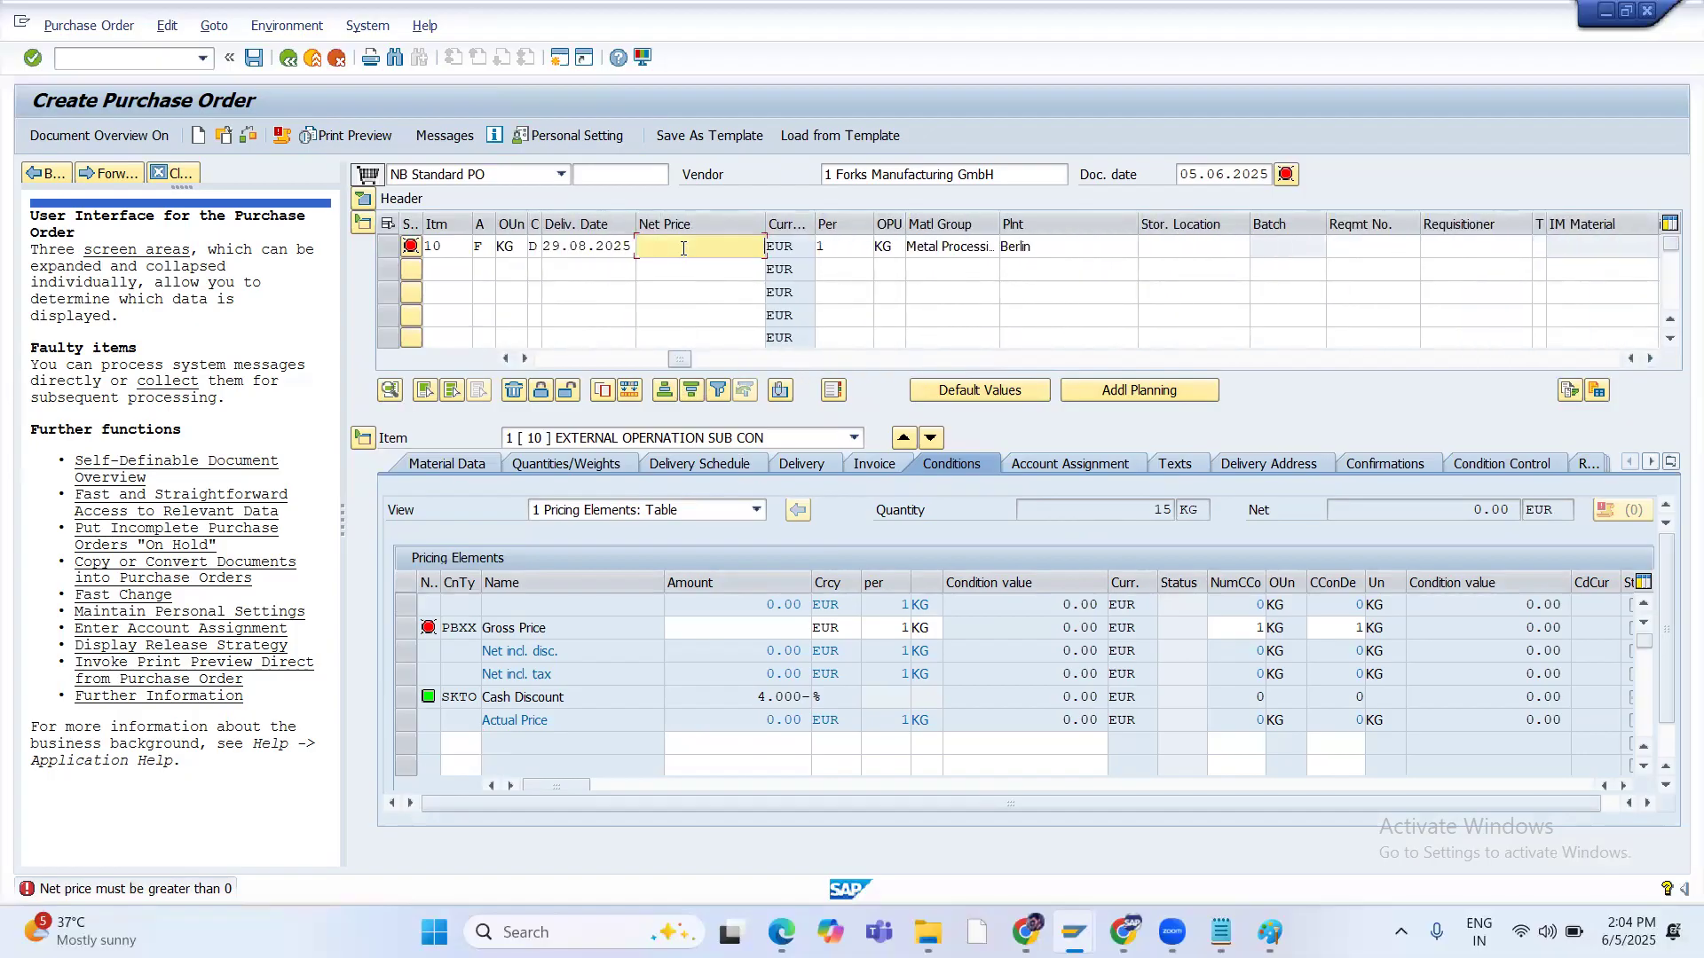
pyautogui.write('1')
pyautogui.click(1195, 247)
pyautogui.write('0001')
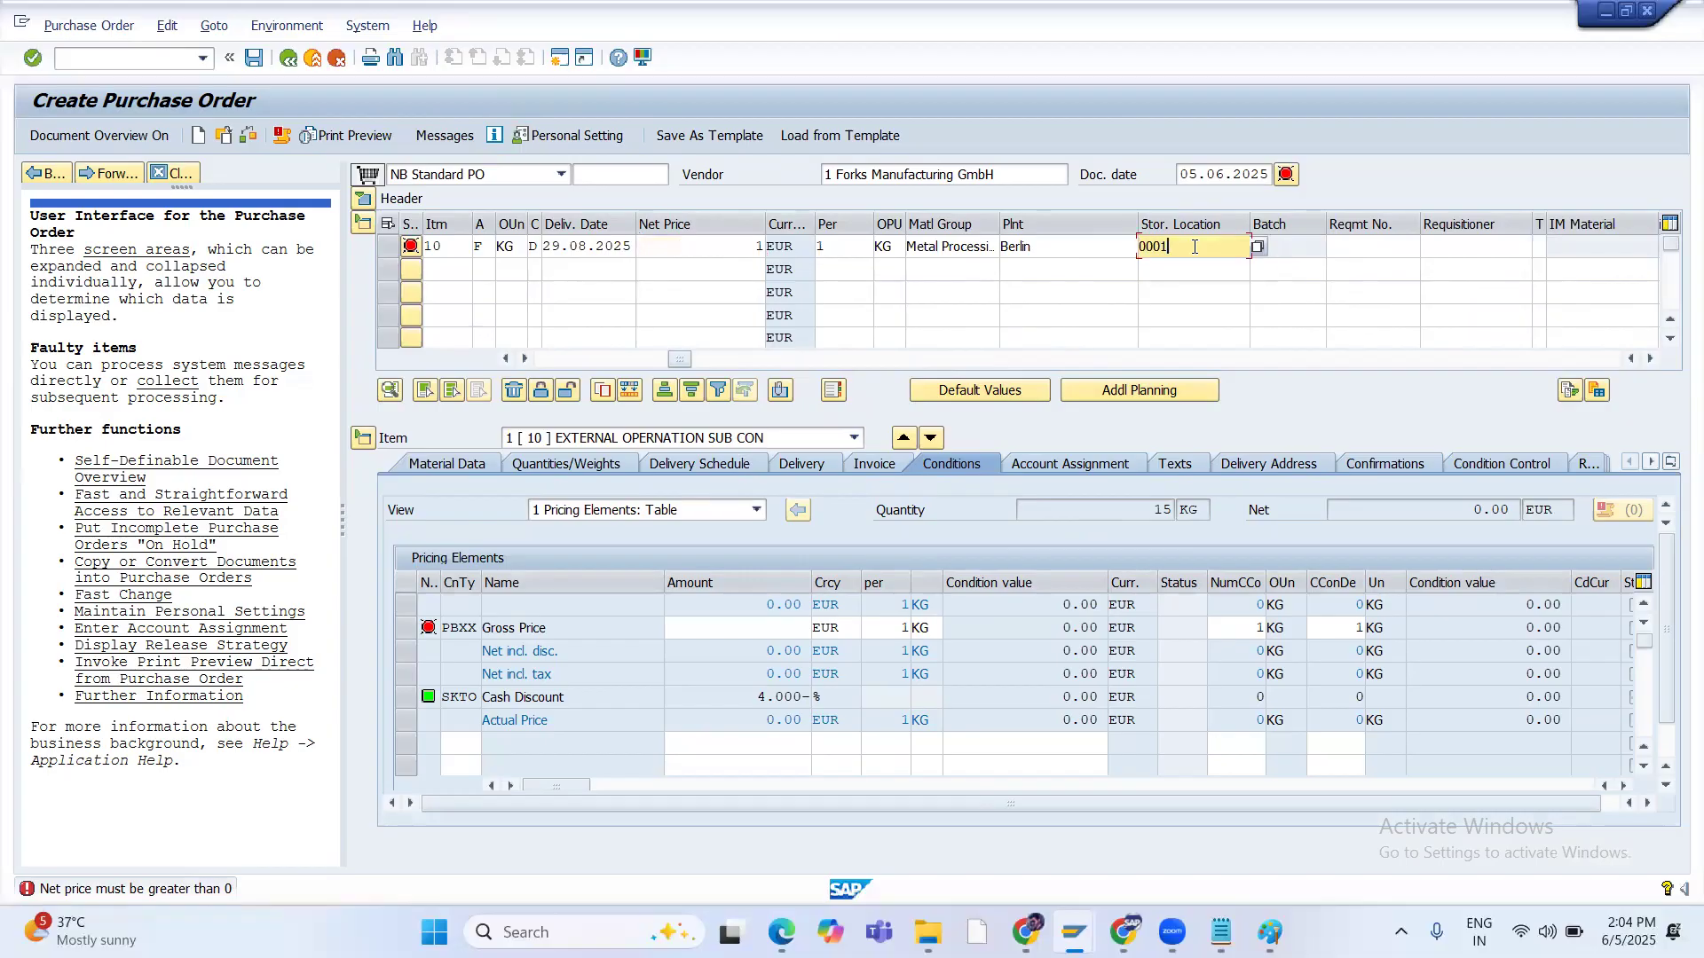
pyautogui.press('Return')
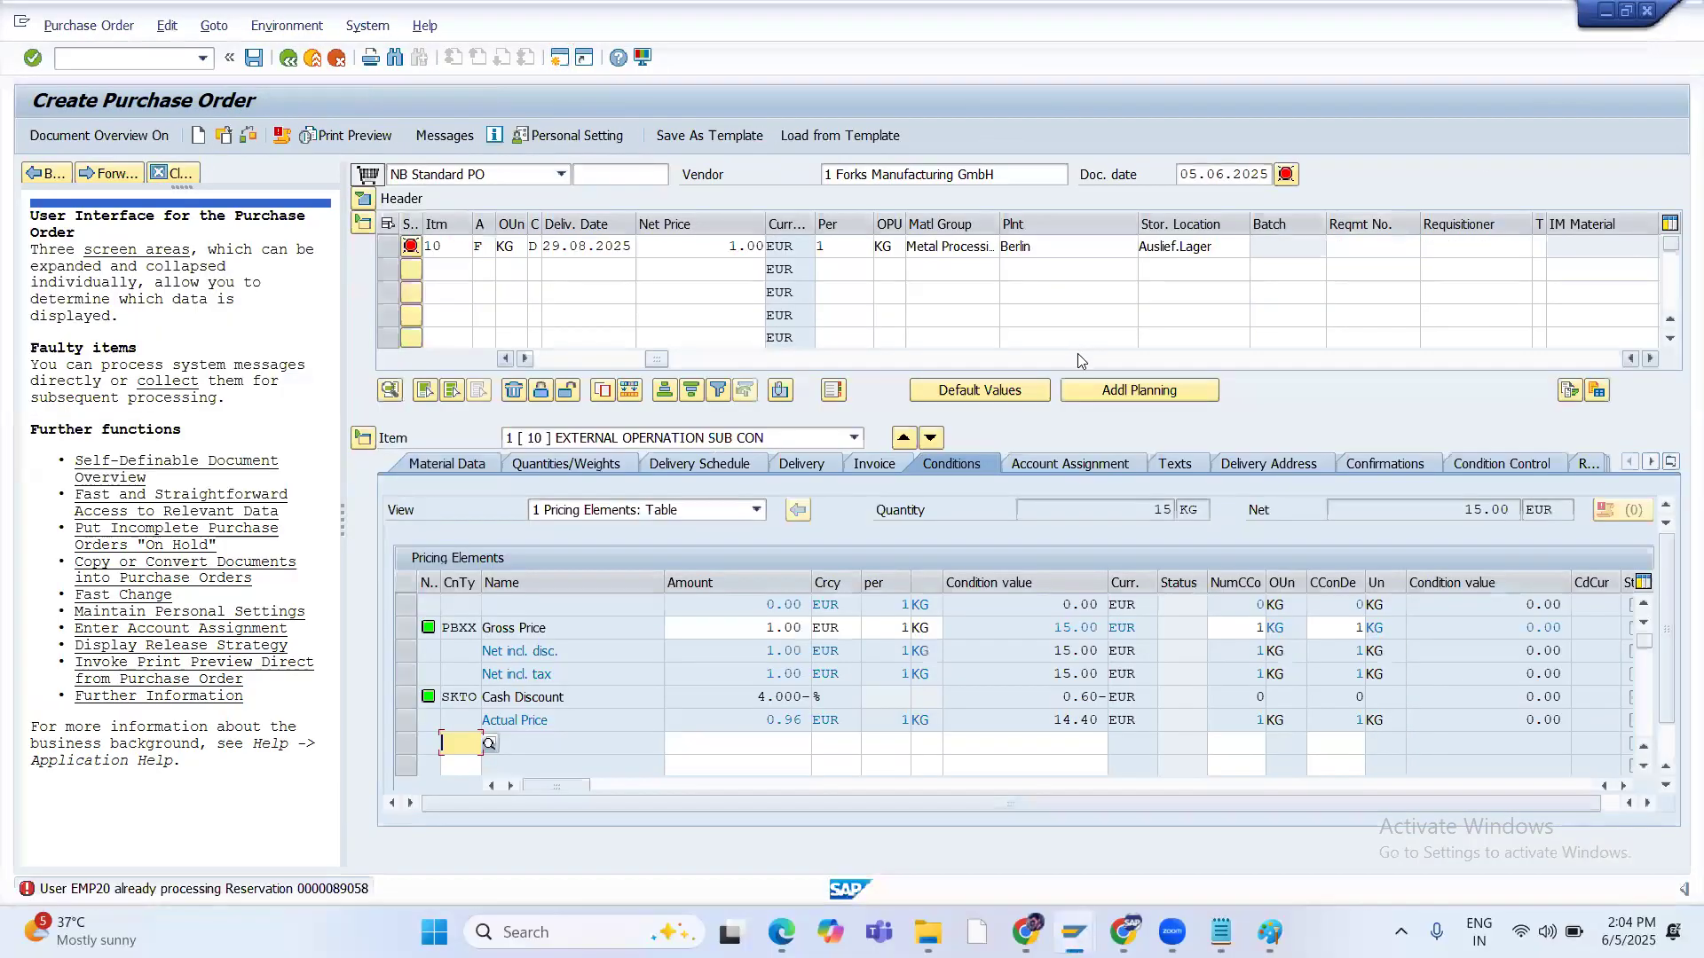
# Check the purchase order, dismiss the warnings and save it
pyautogui.click(248, 137)
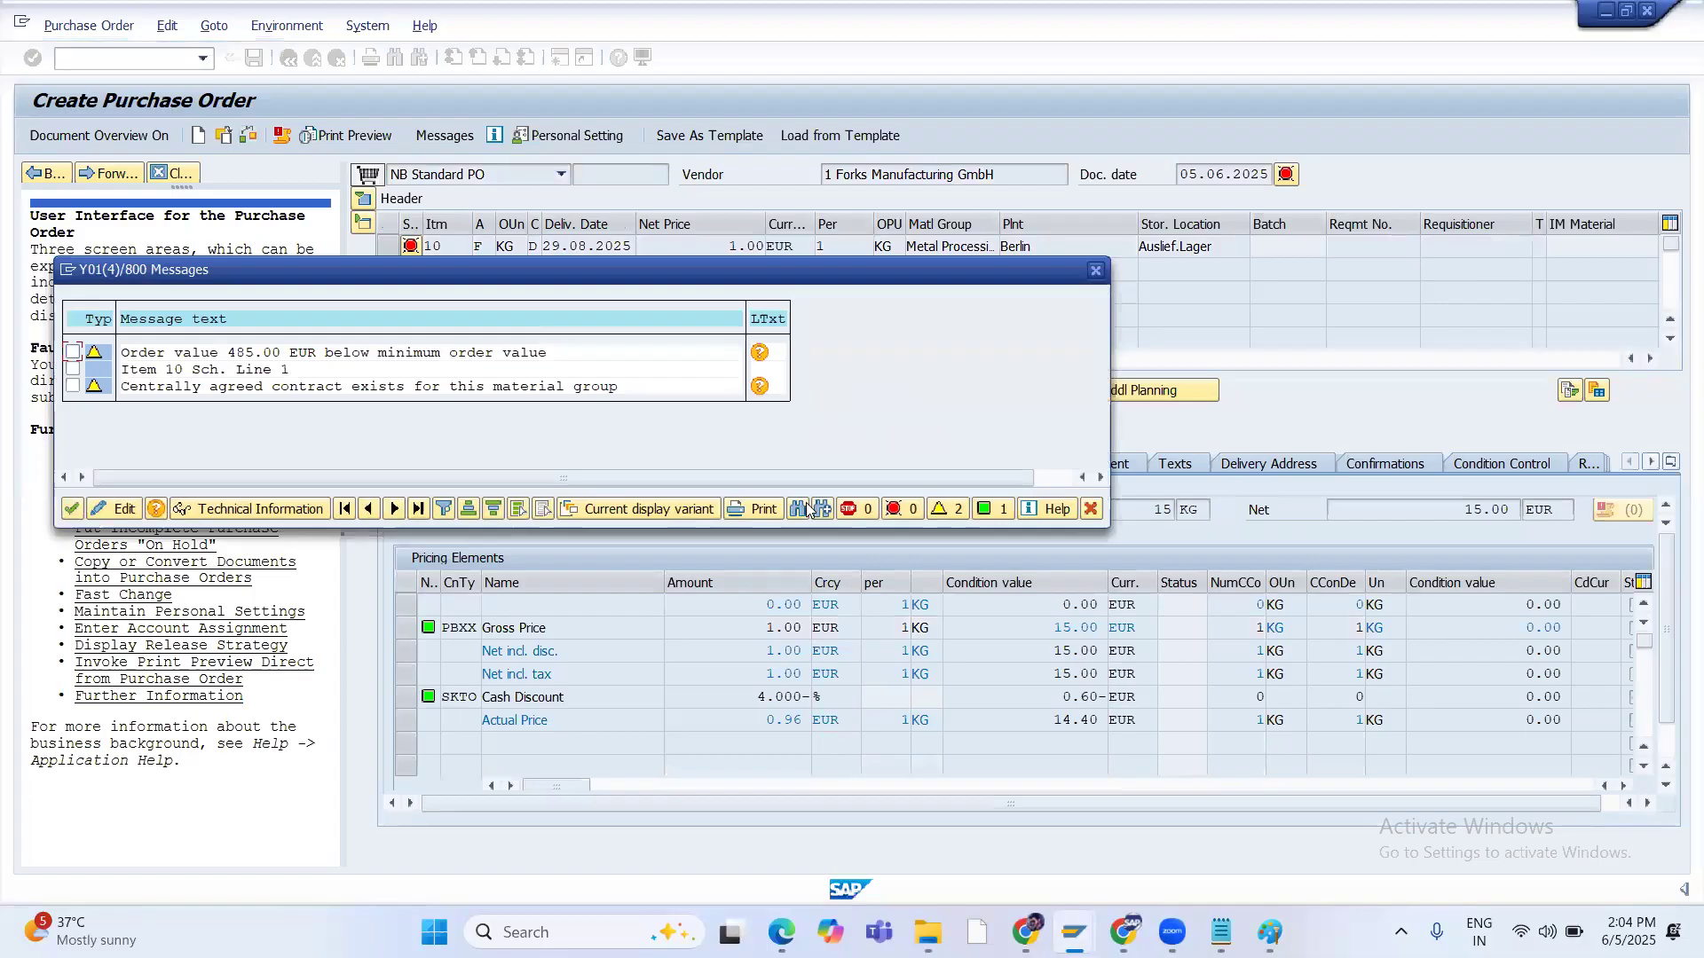
pyautogui.press('Return')
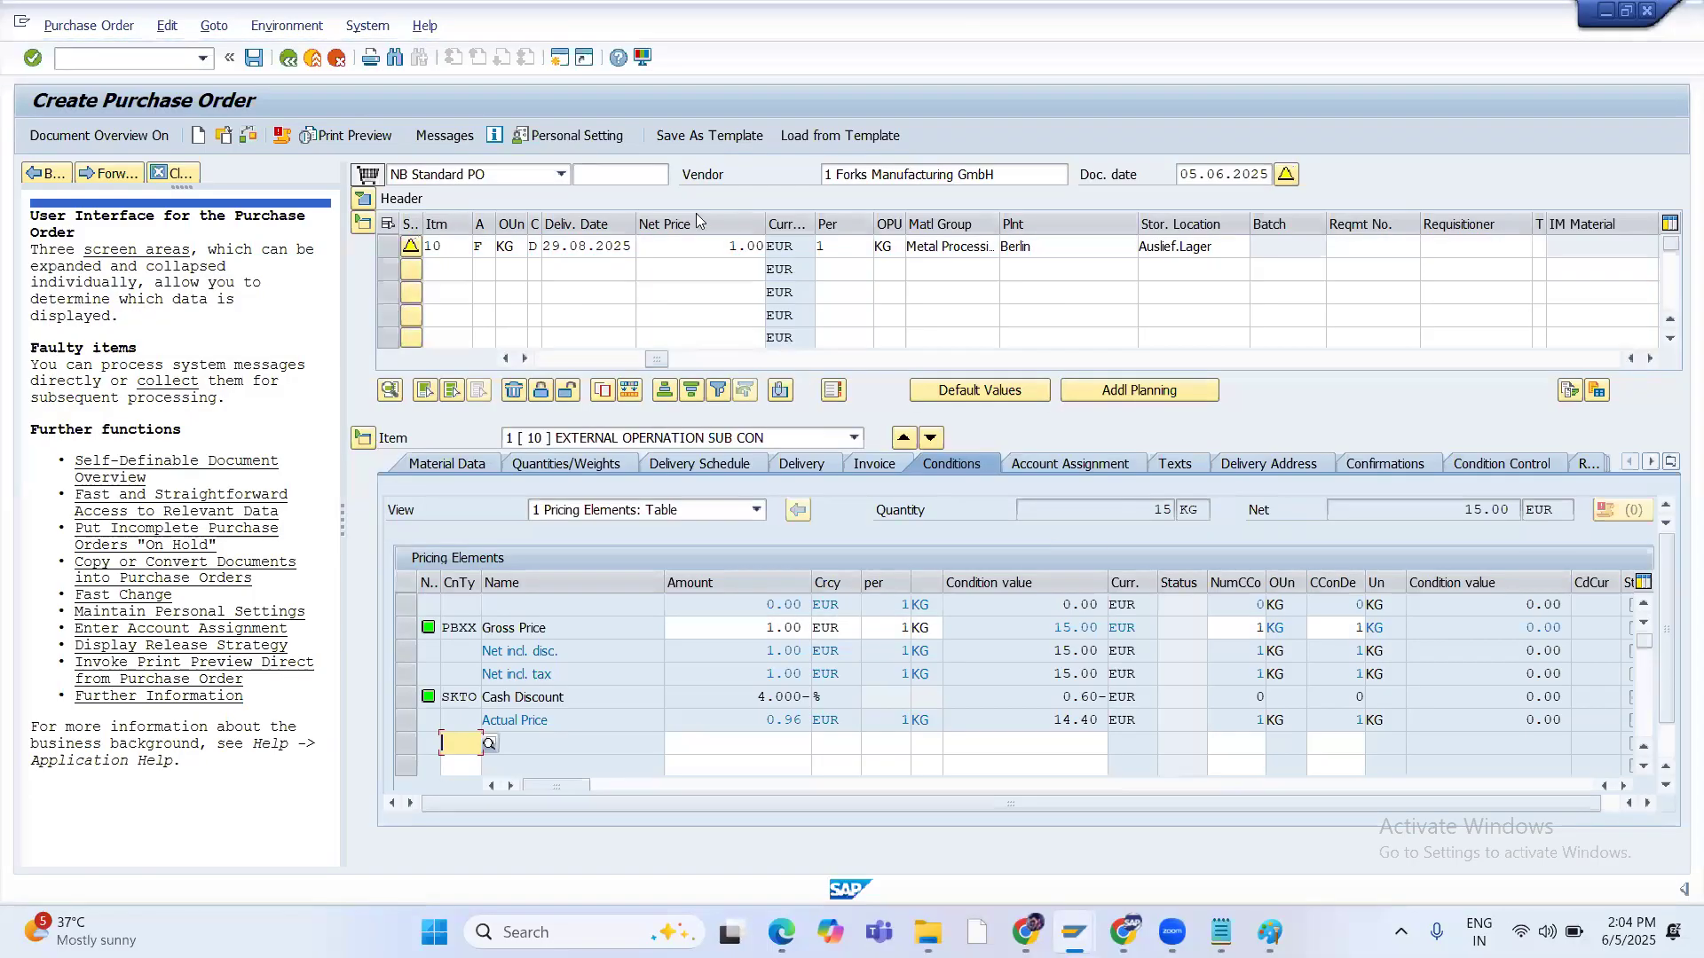
pyautogui.click(257, 58)
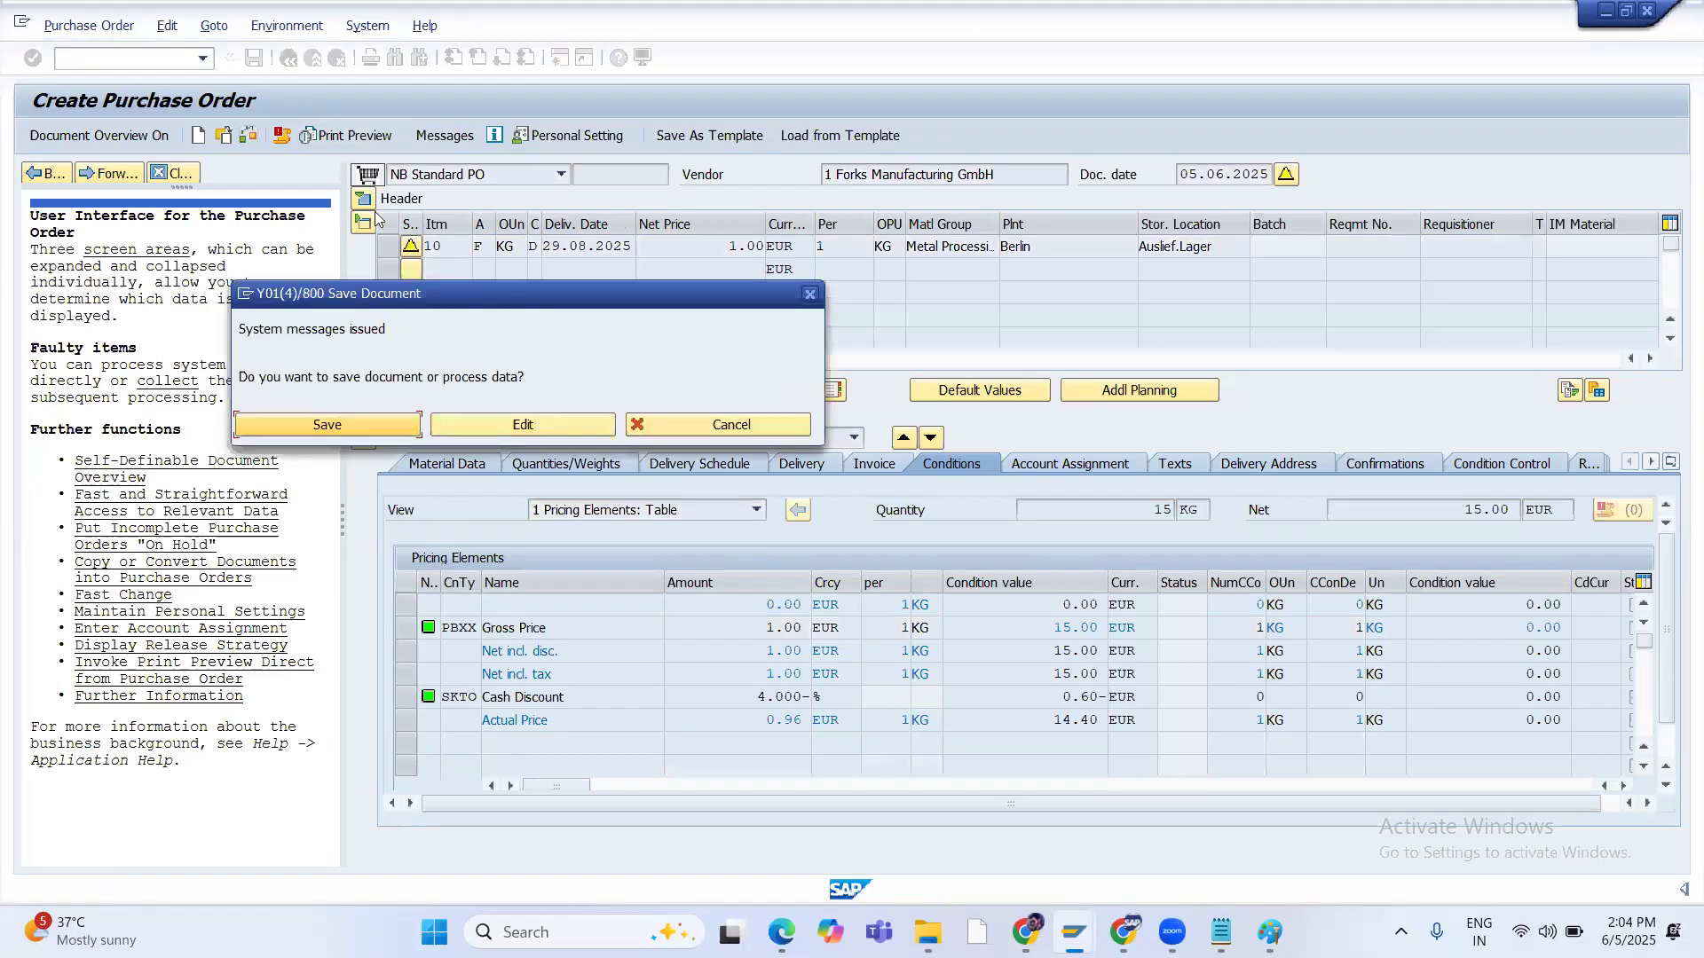
pyautogui.click(394, 422)
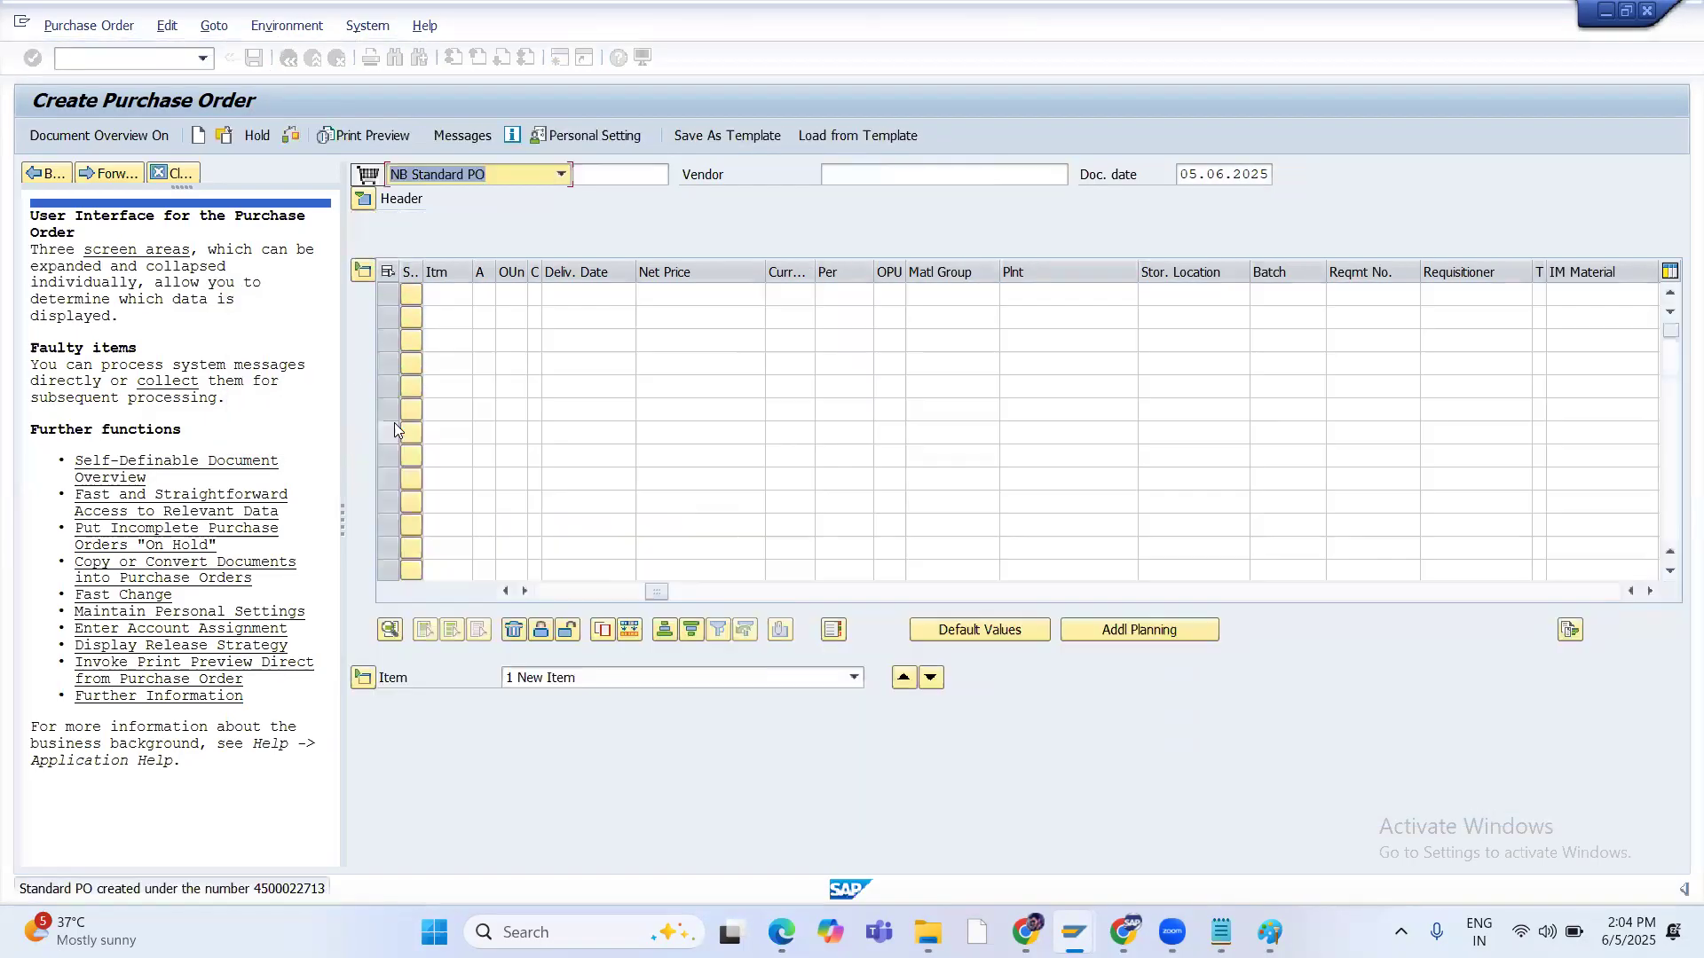
# Copy the new purchase order number from the status message into the Notepad notes
pyautogui.doubleClick(313, 890)
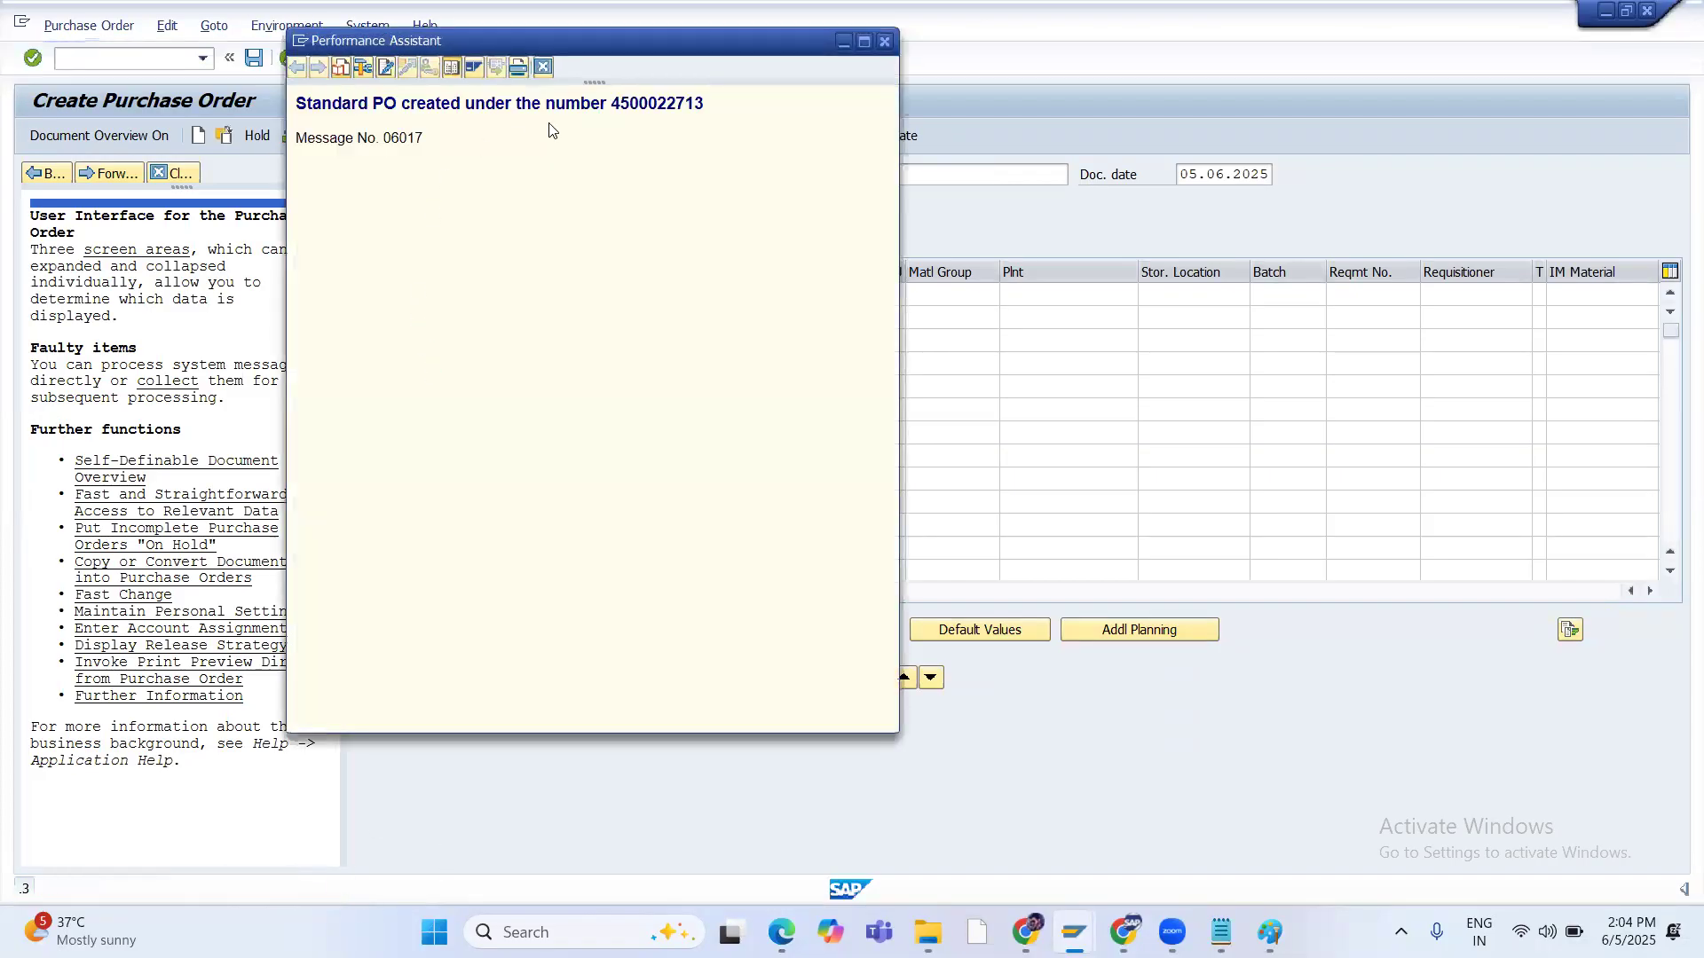
pyautogui.moveTo(613, 102); pyautogui.dragTo(677, 105)
pyautogui.hotkey('ctrl', 'c')
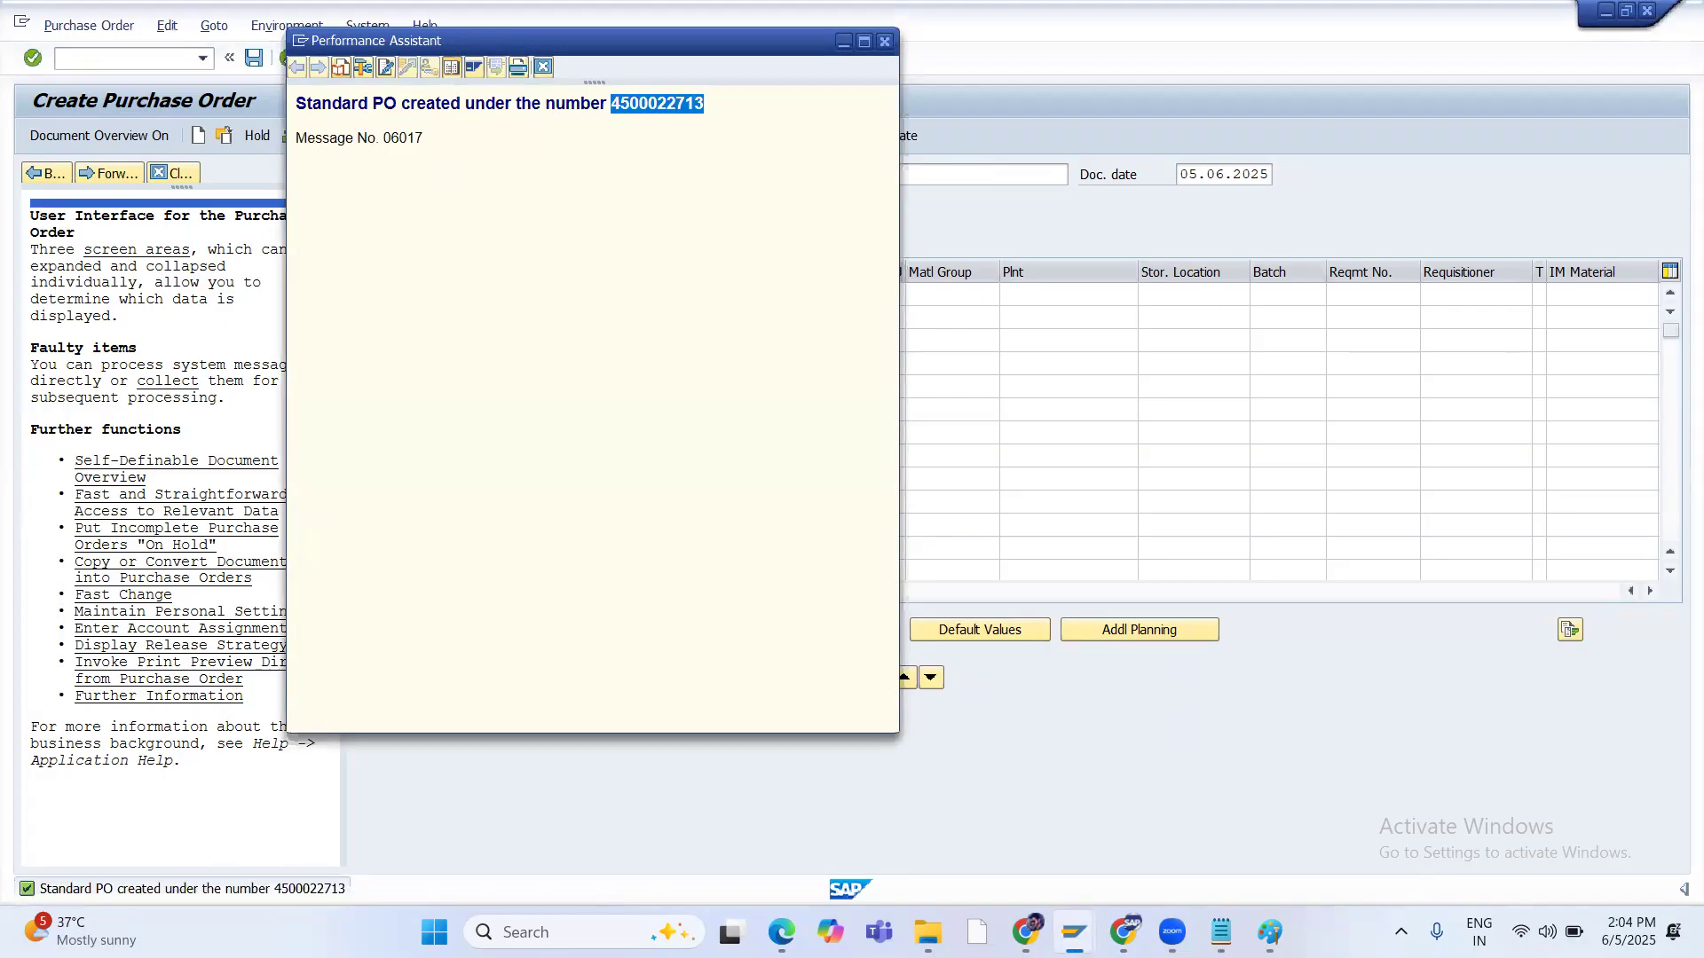
pyautogui.click(1221, 932)
pyautogui.press('Return')
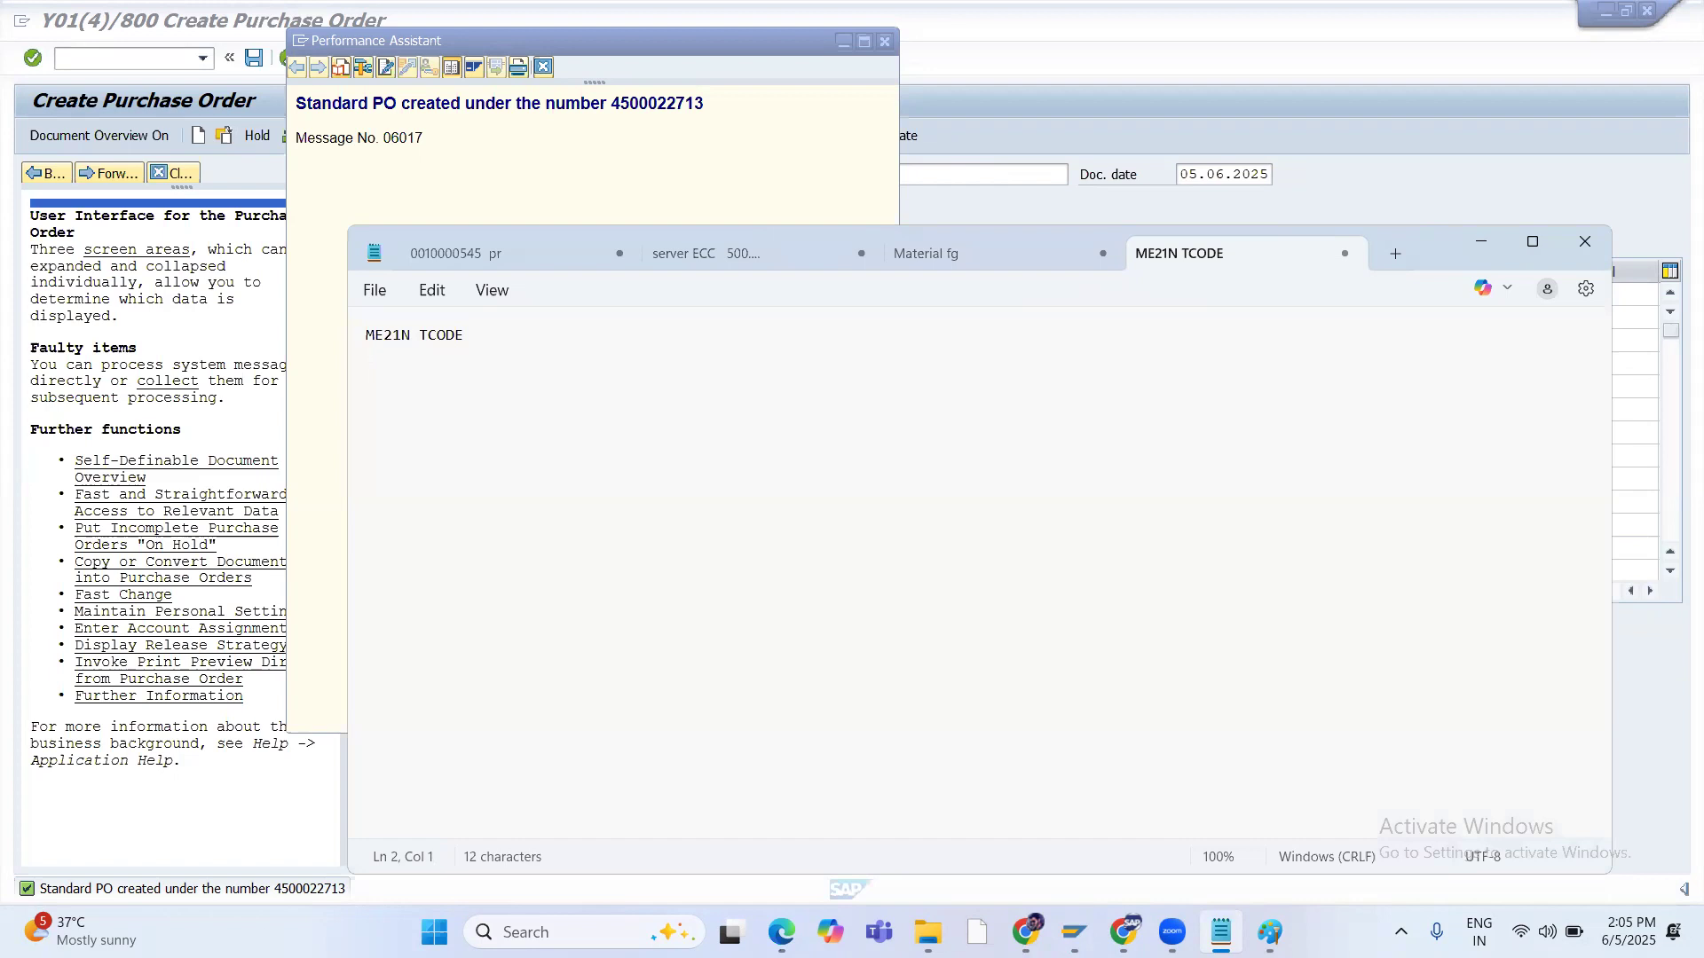
pyautogui.hotkey('ctrl', 'v')
pyautogui.hotkey('alt', 'Tab')
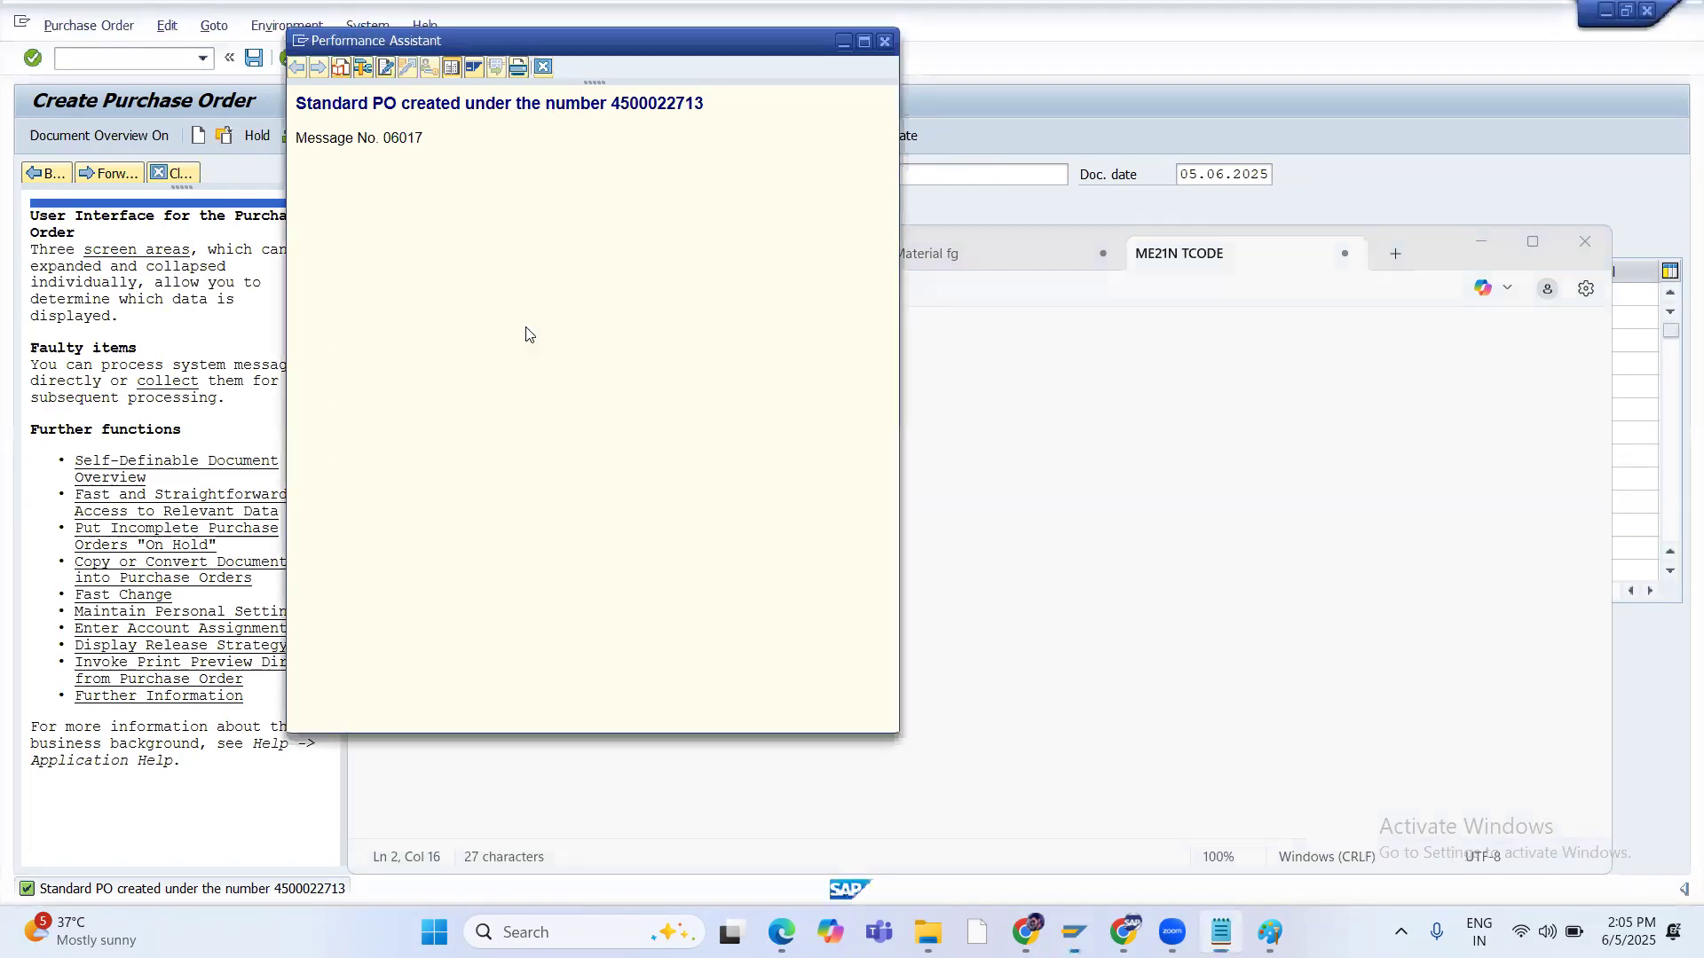
pyautogui.doubleClick(657, 103)
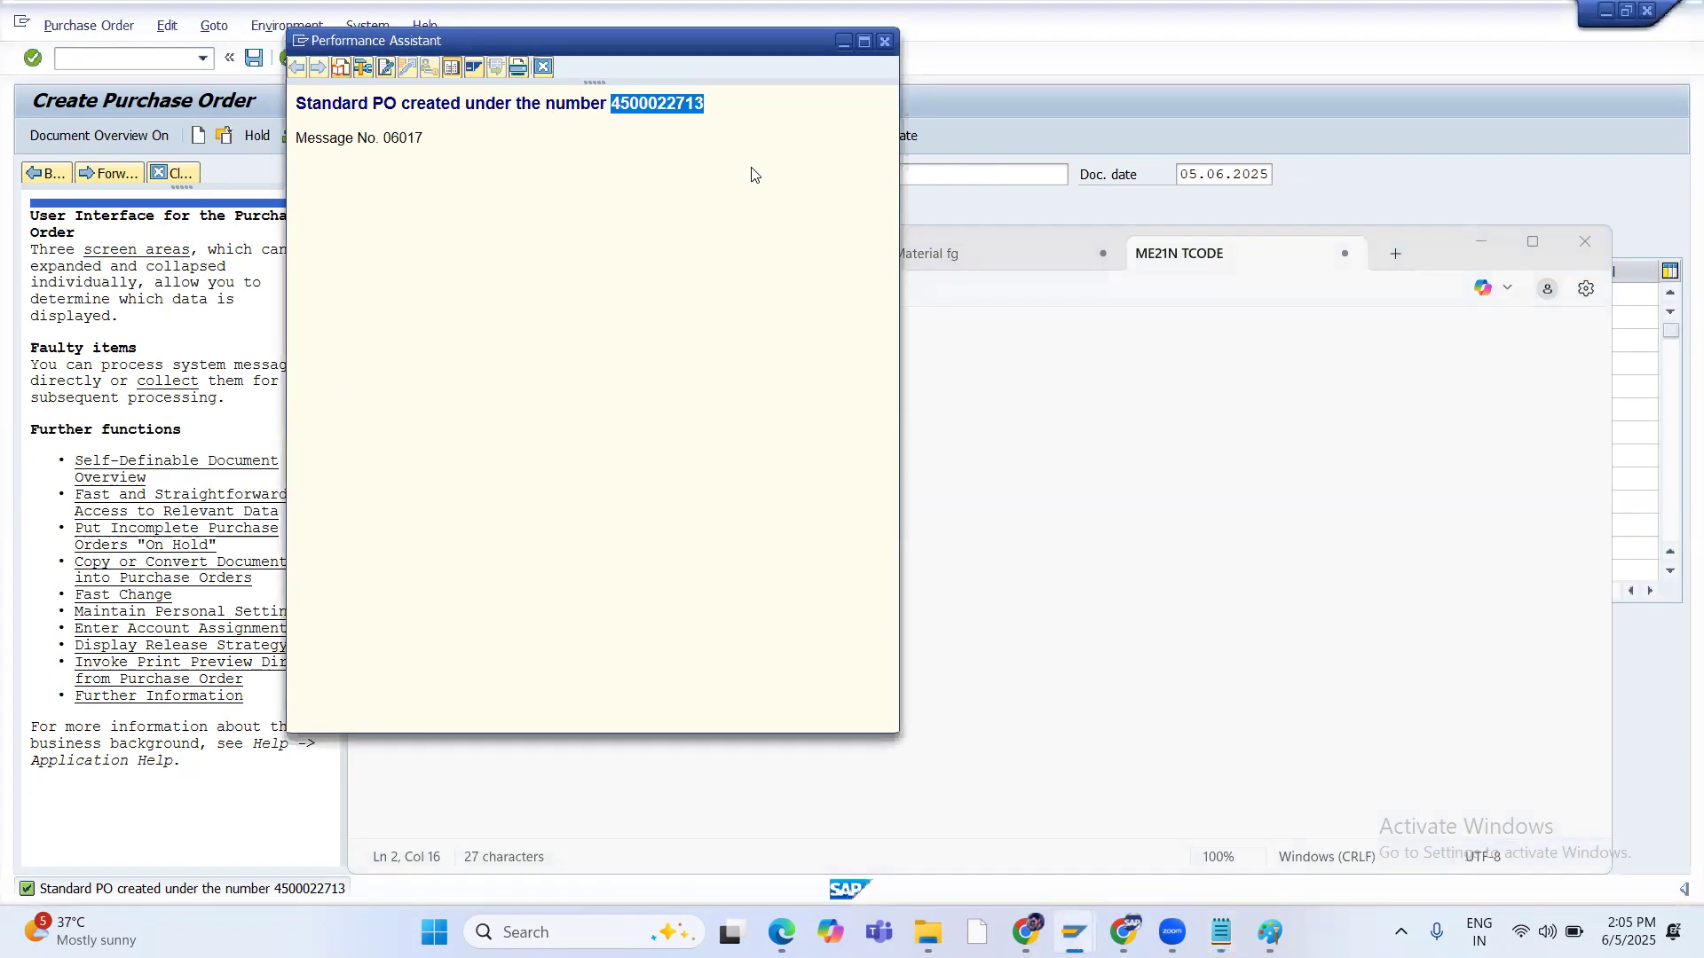
pyautogui.click(844, 45)
pyautogui.click(1479, 242)
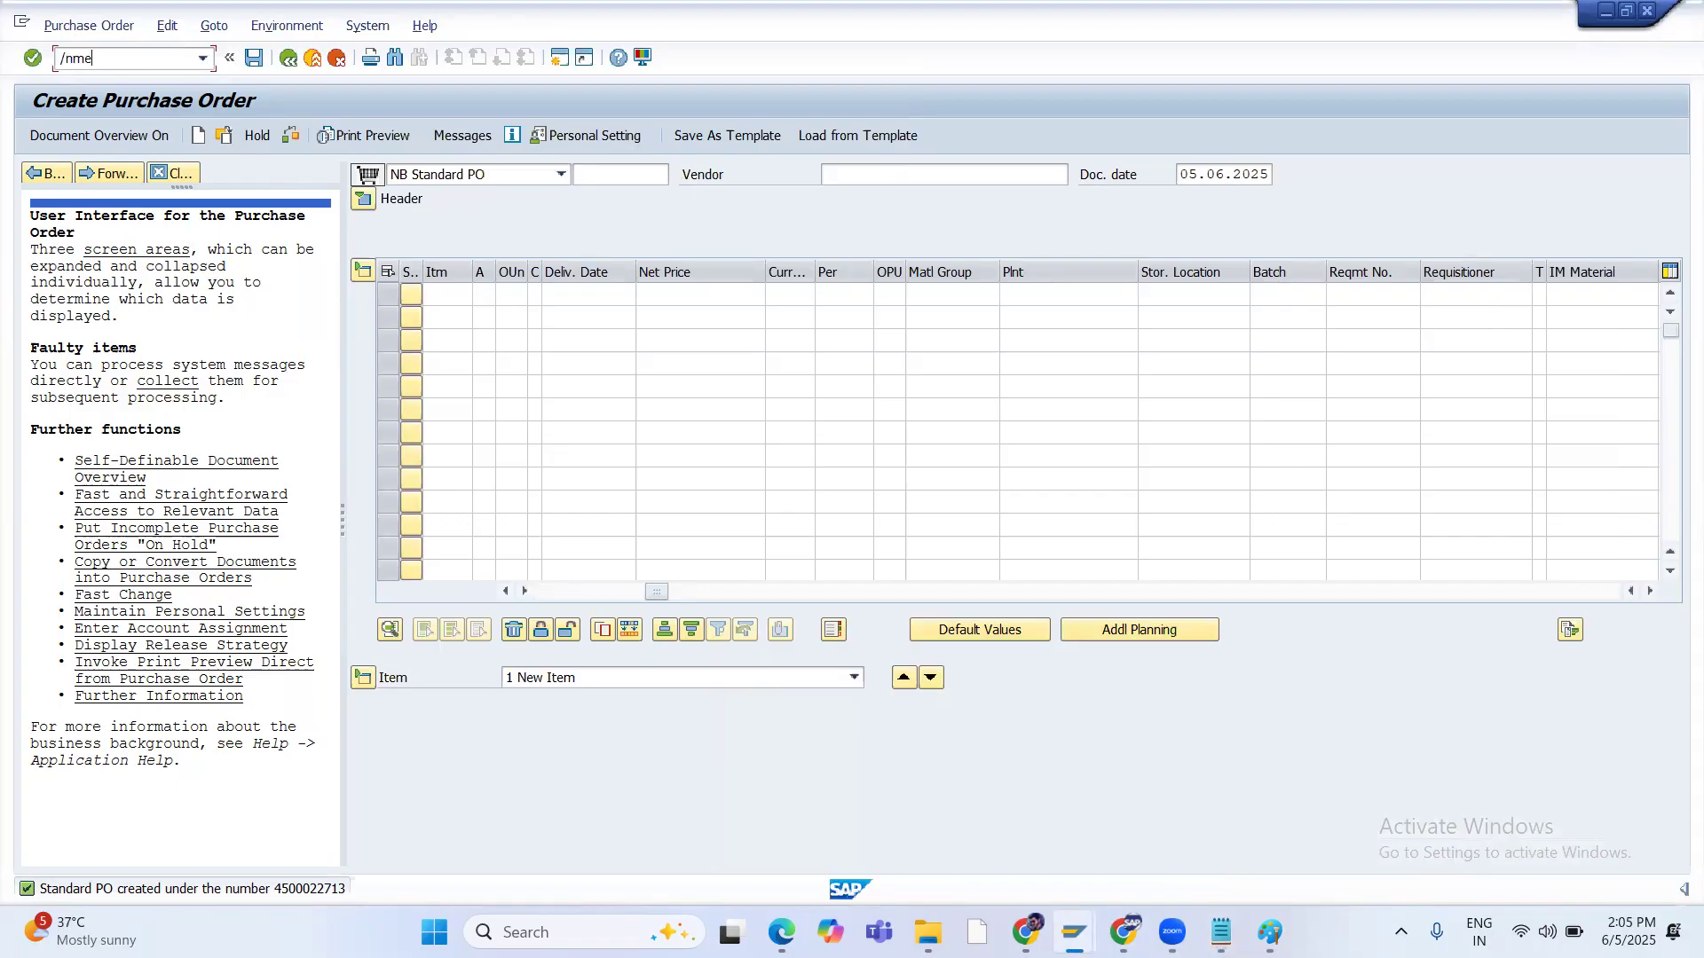
# Open subcontracting stock monitoring for vendors with /nME2O
pyautogui.click(145, 67)
pyautogui.write('/nme2o')
pyautogui.press('Return')
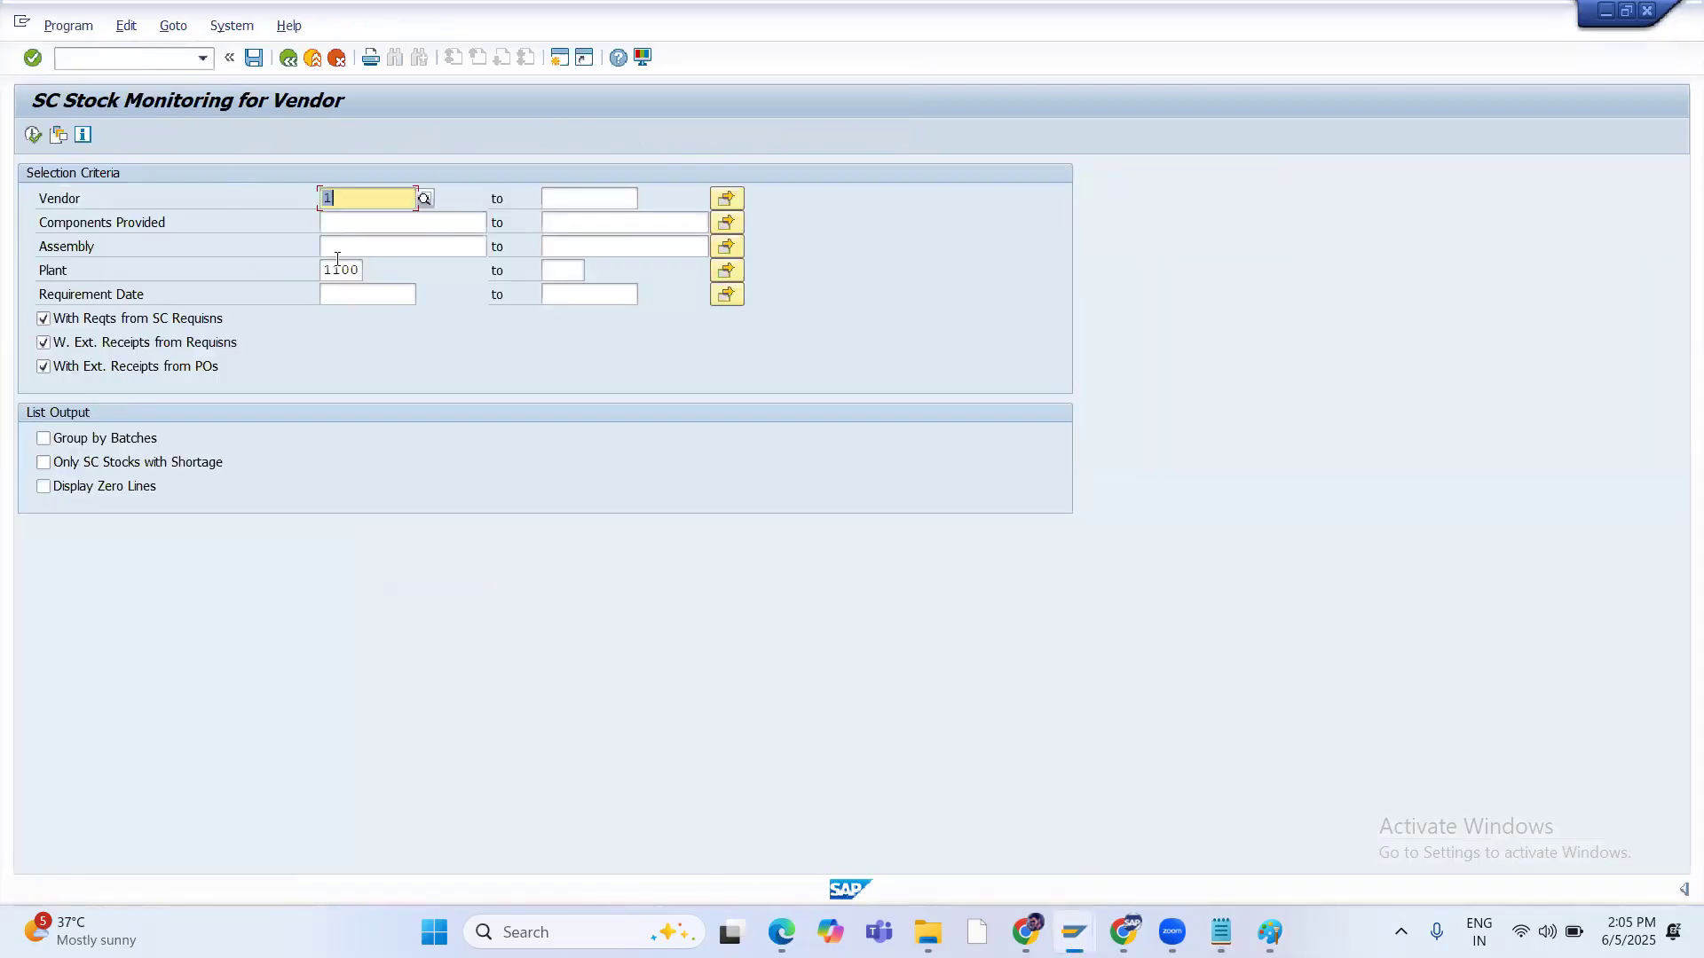
# Run the stock report for vendor 1 and expand the CATTLE and ROHGOAT requirements
pyautogui.click(35, 136)
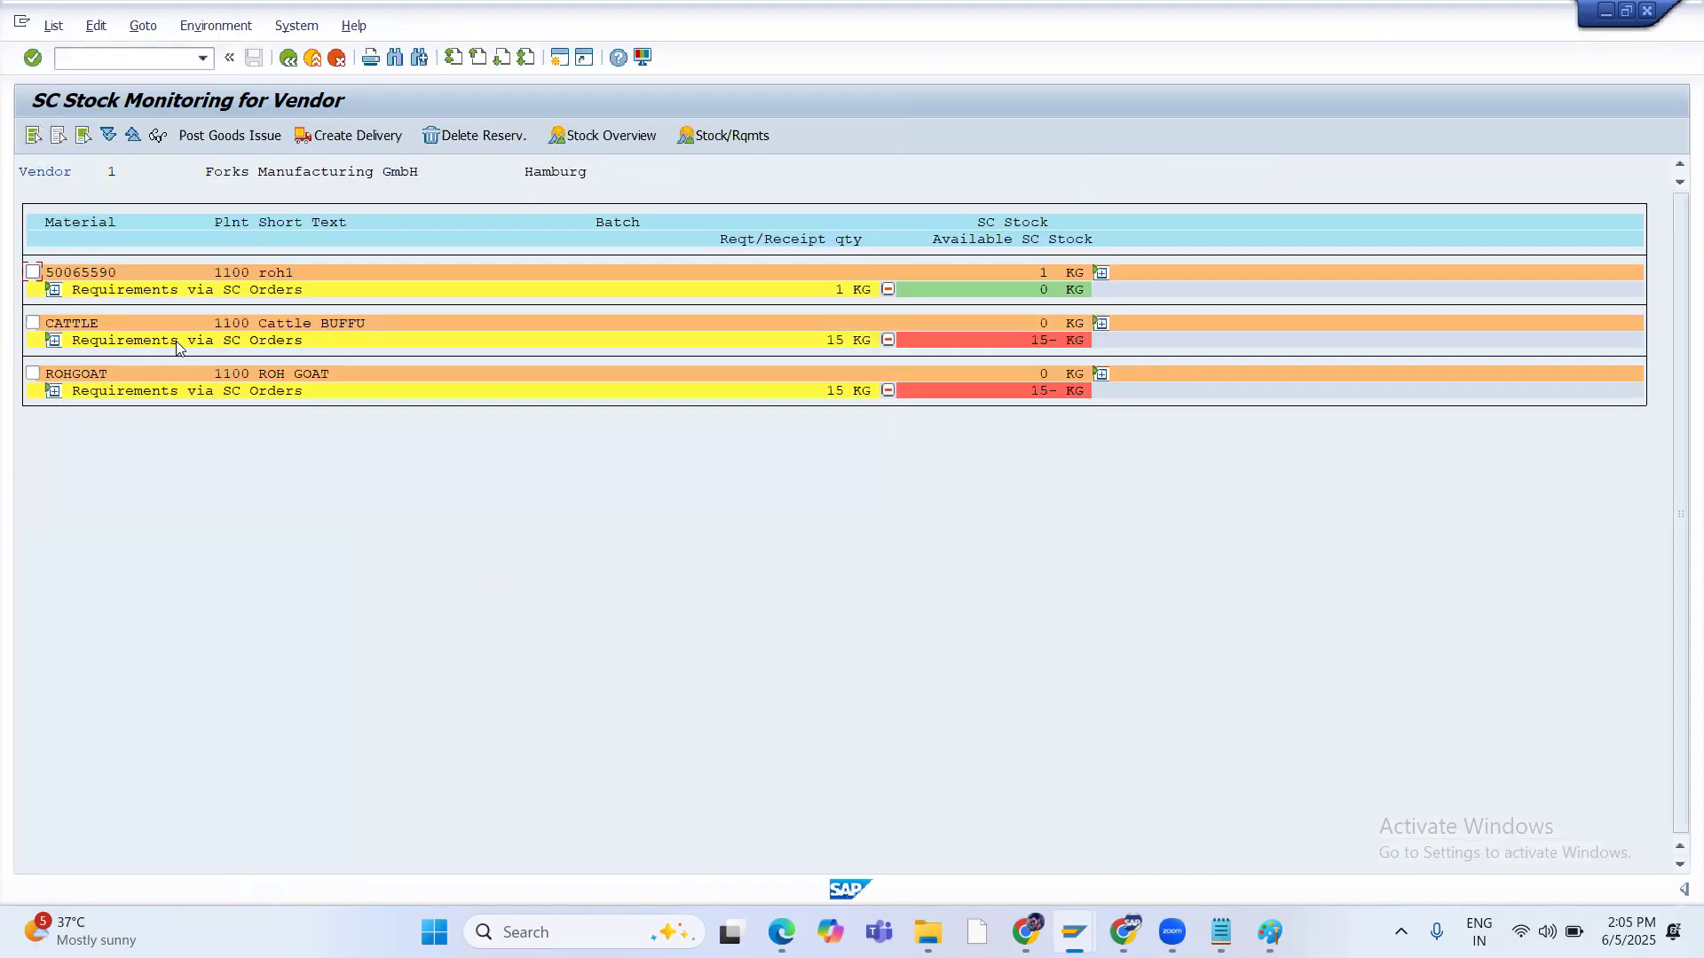
pyautogui.click(53, 342)
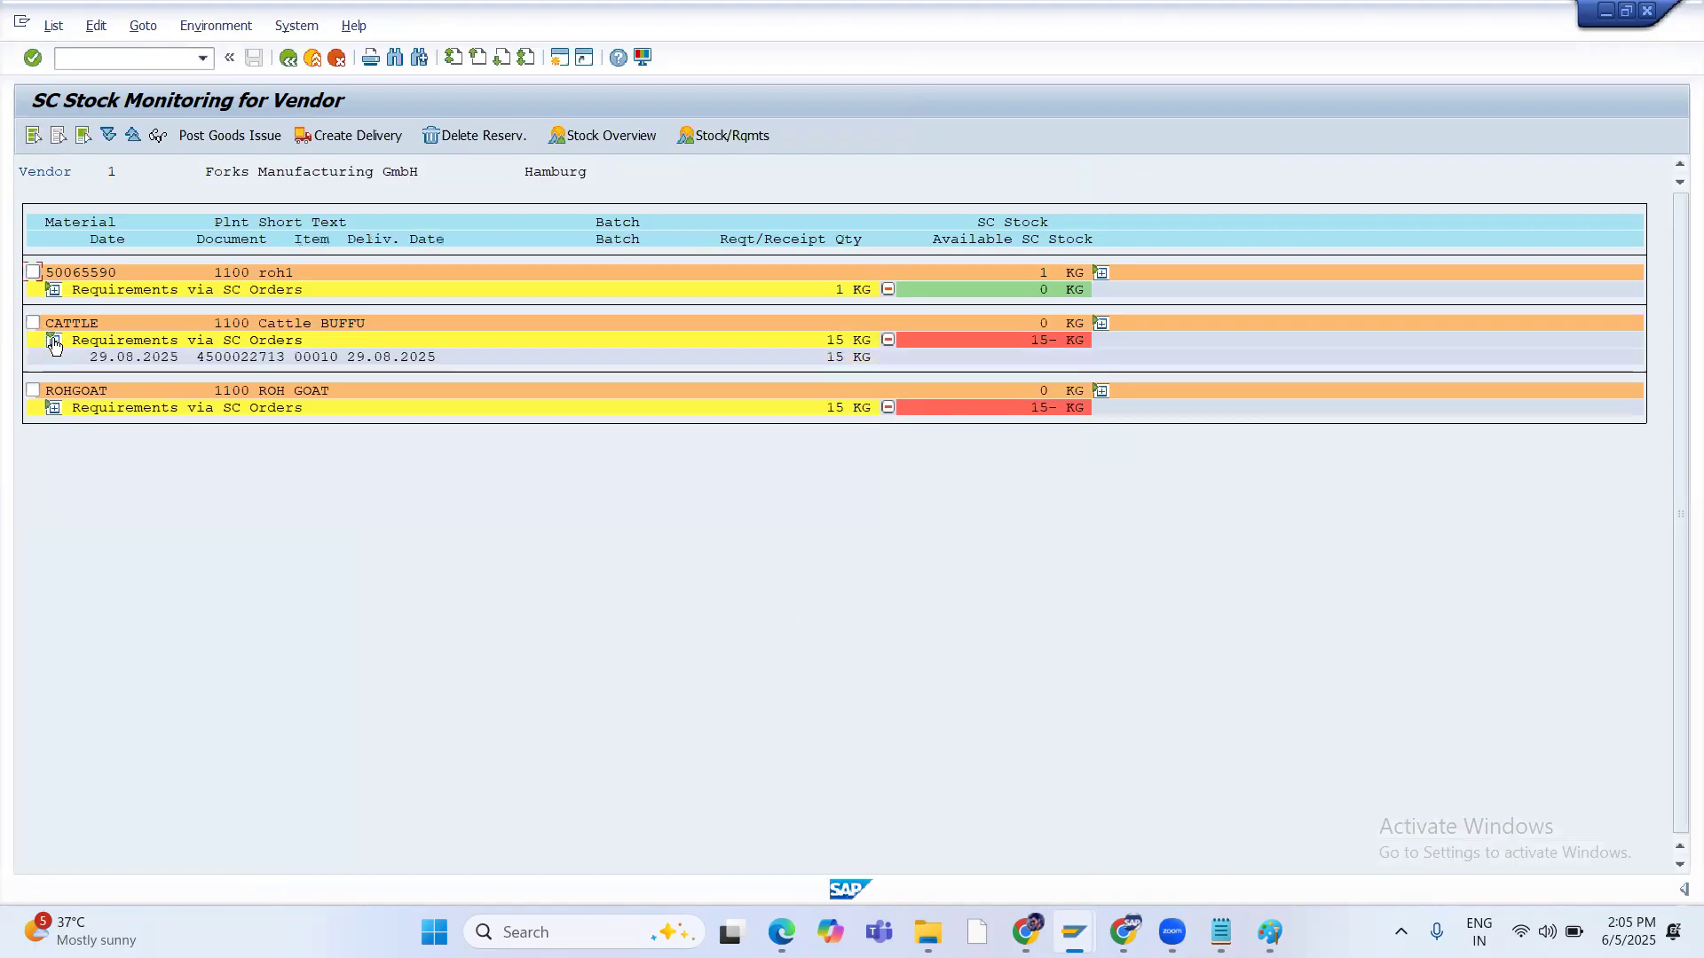
pyautogui.click(54, 410)
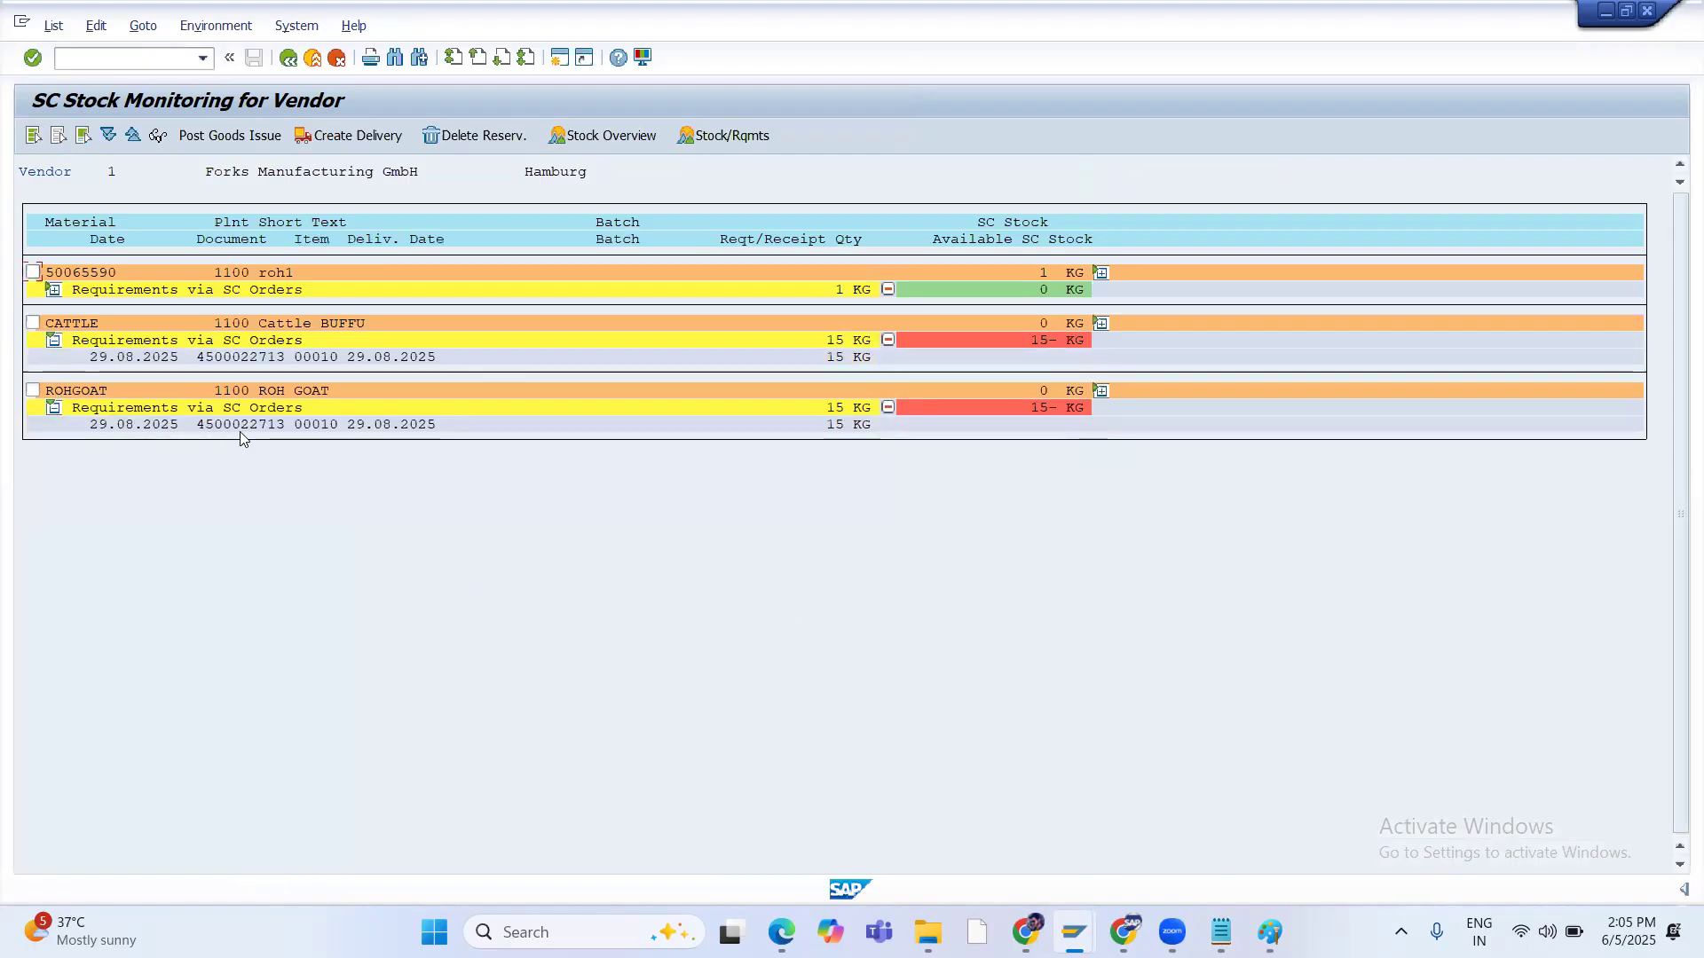
pyautogui.click(1221, 932)
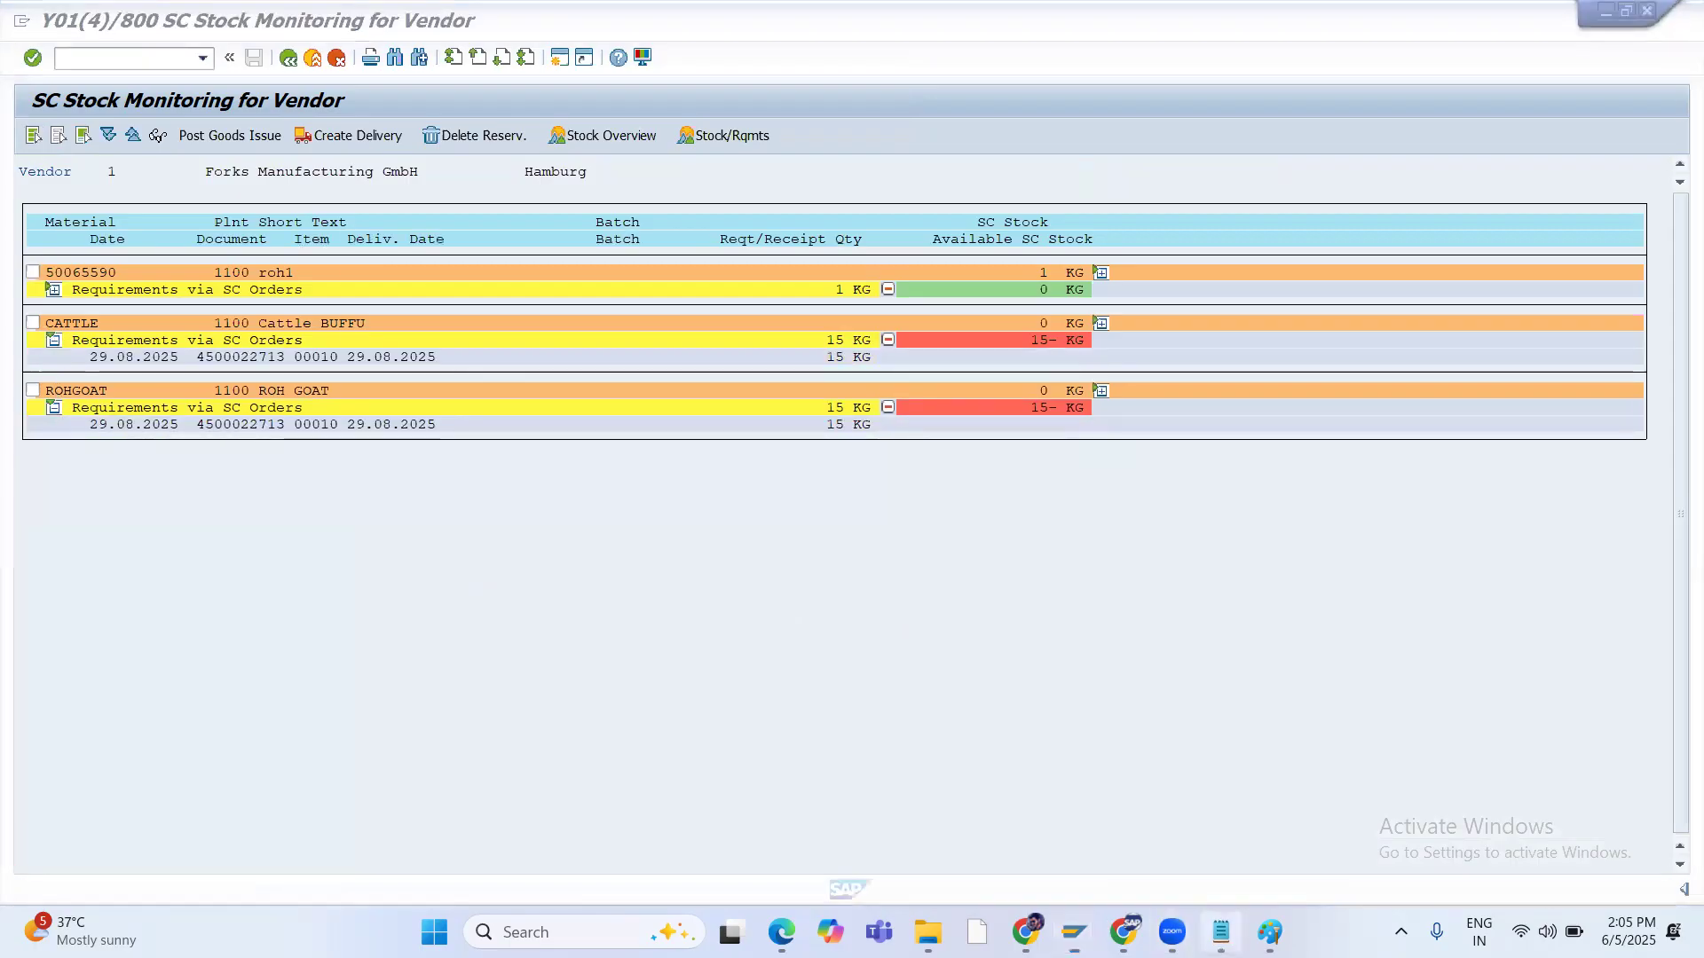
pyautogui.click(1222, 932)
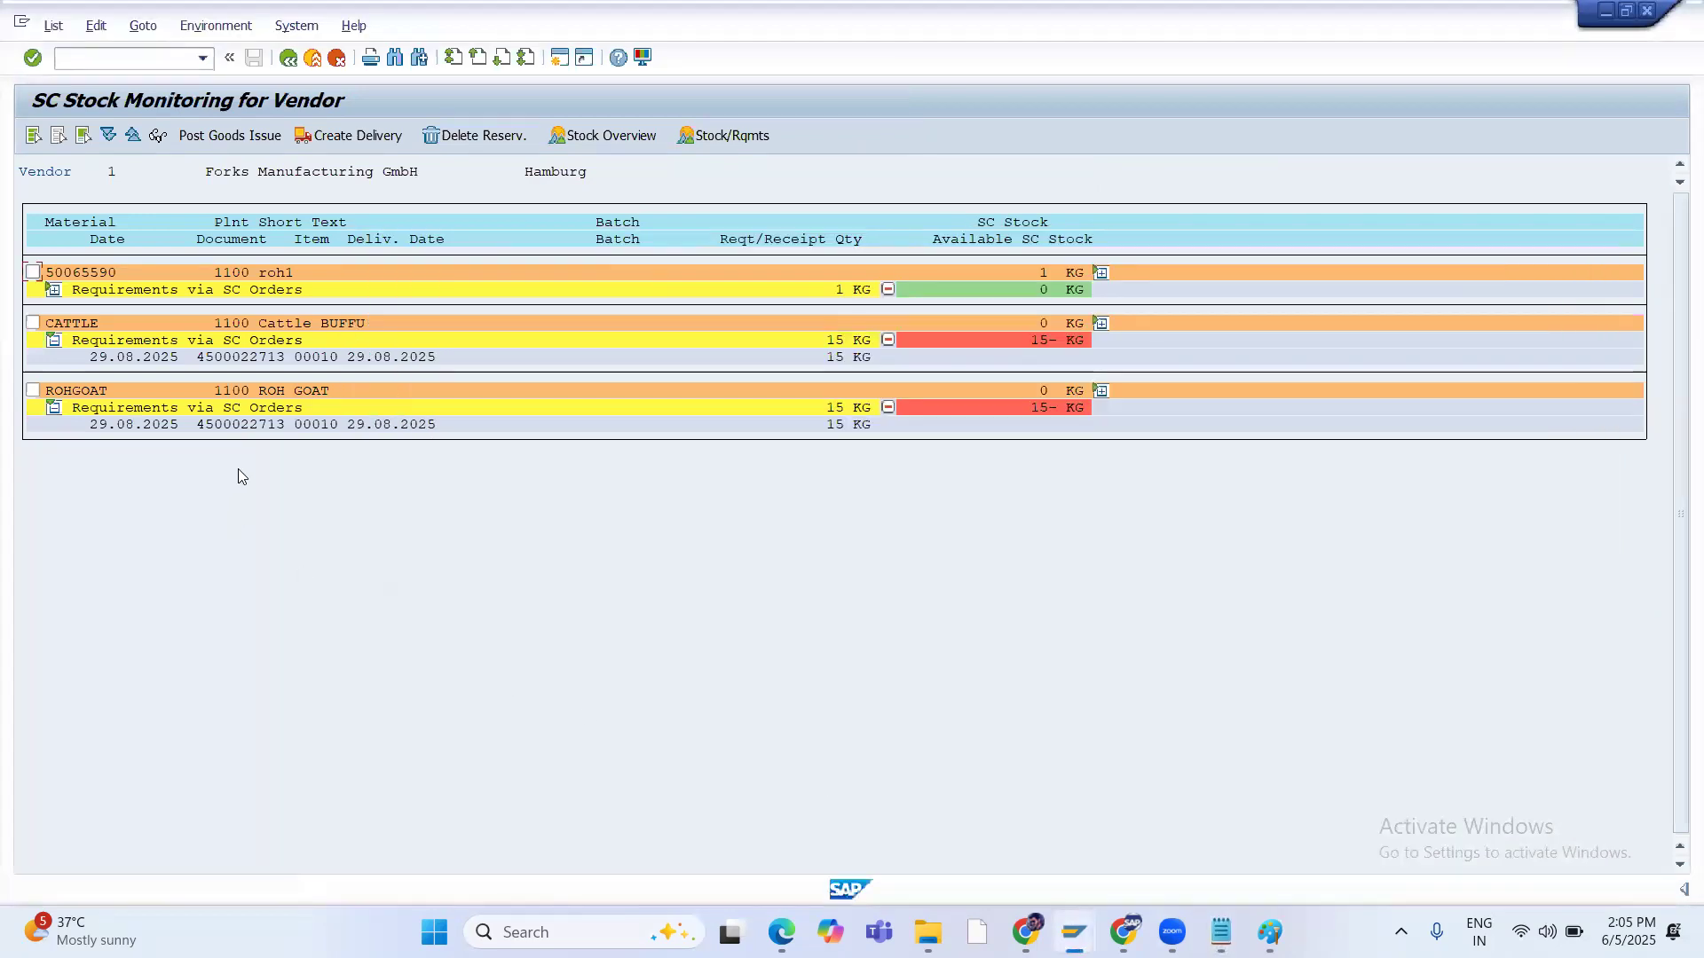
pyautogui.hotkey('alt', 'Tab')
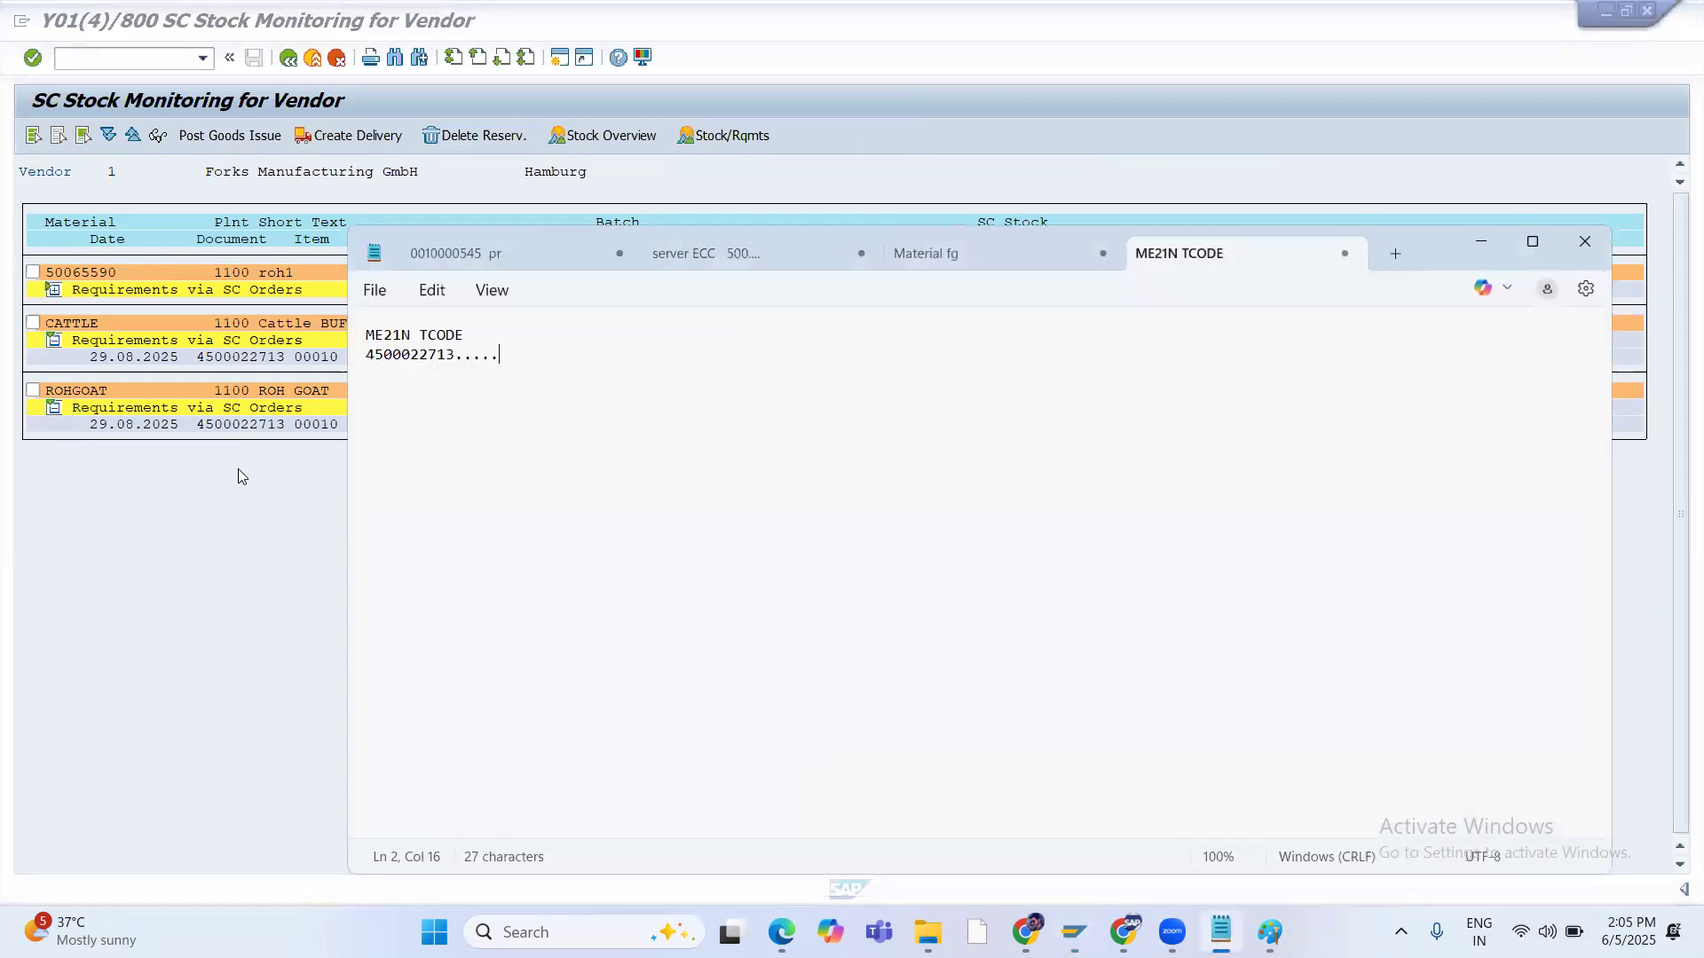
pyautogui.hotkey('alt', 'Tab')
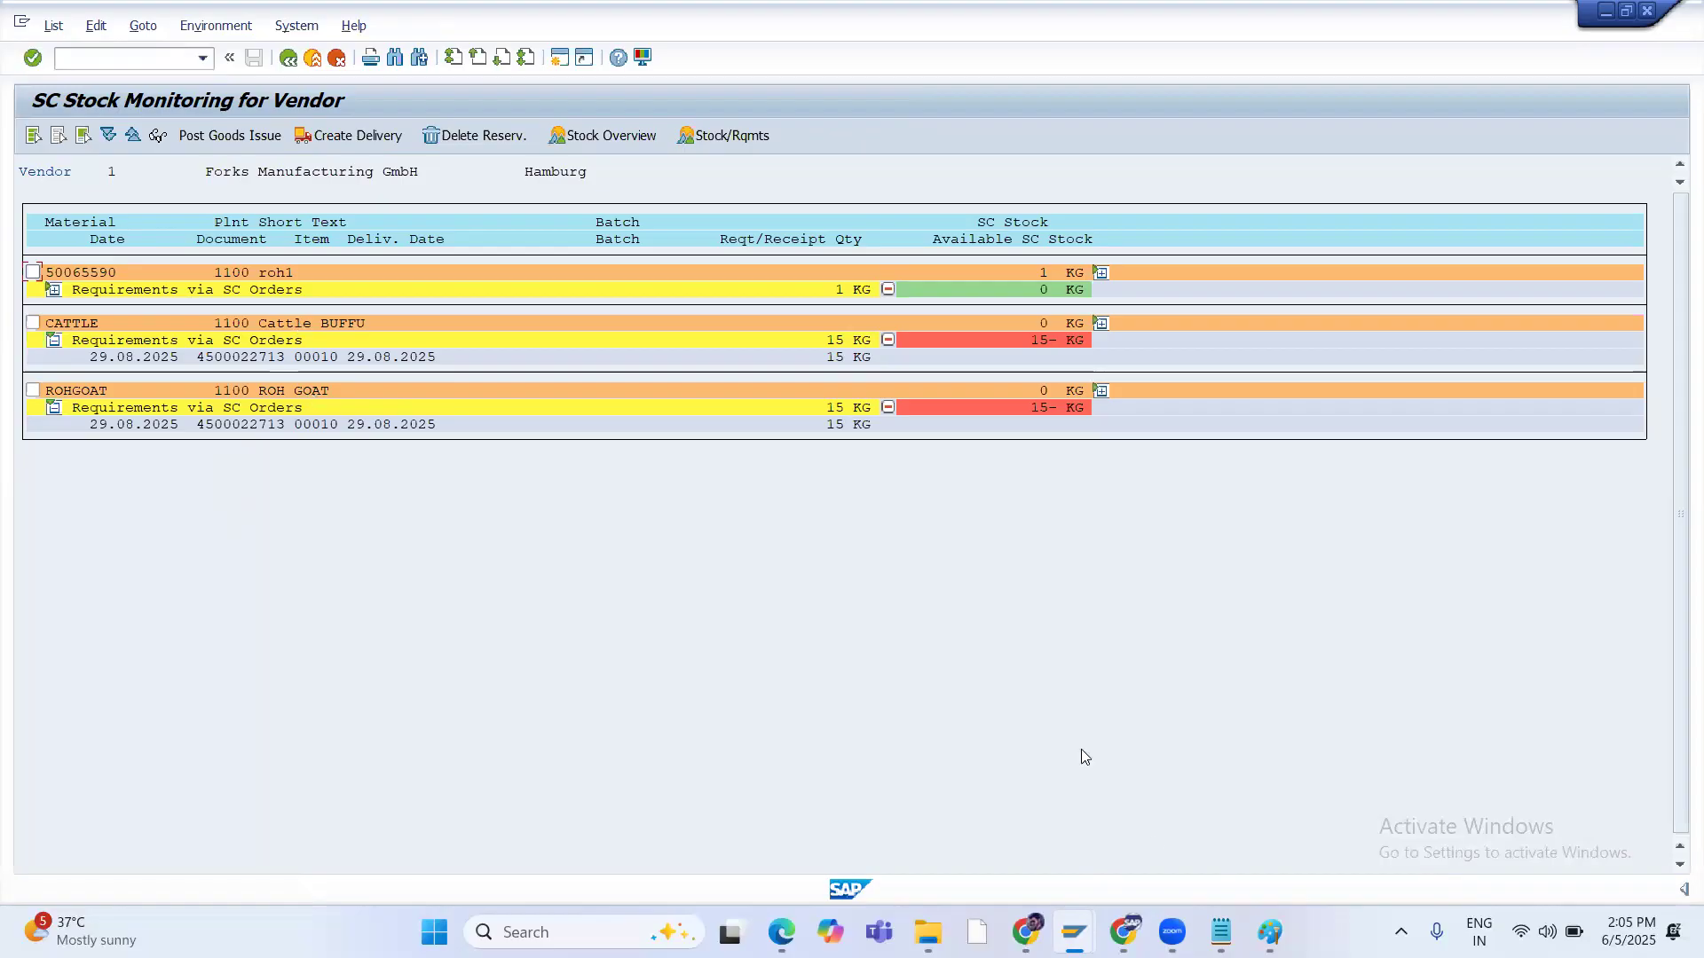
# Draw two rectangles in Paint to the right of the notes text
pyautogui.hotkey('alt', 'Tab')
pyautogui.click(584, 94)
pyautogui.moveTo(955, 460); pyautogui.dragTo(1015, 514)
pyautogui.moveTo(1065, 461); pyautogui.dragTo(1106, 519)
# Draw a hexagon beside the two rectangles in the Paint diagram
pyautogui.click(636, 96)
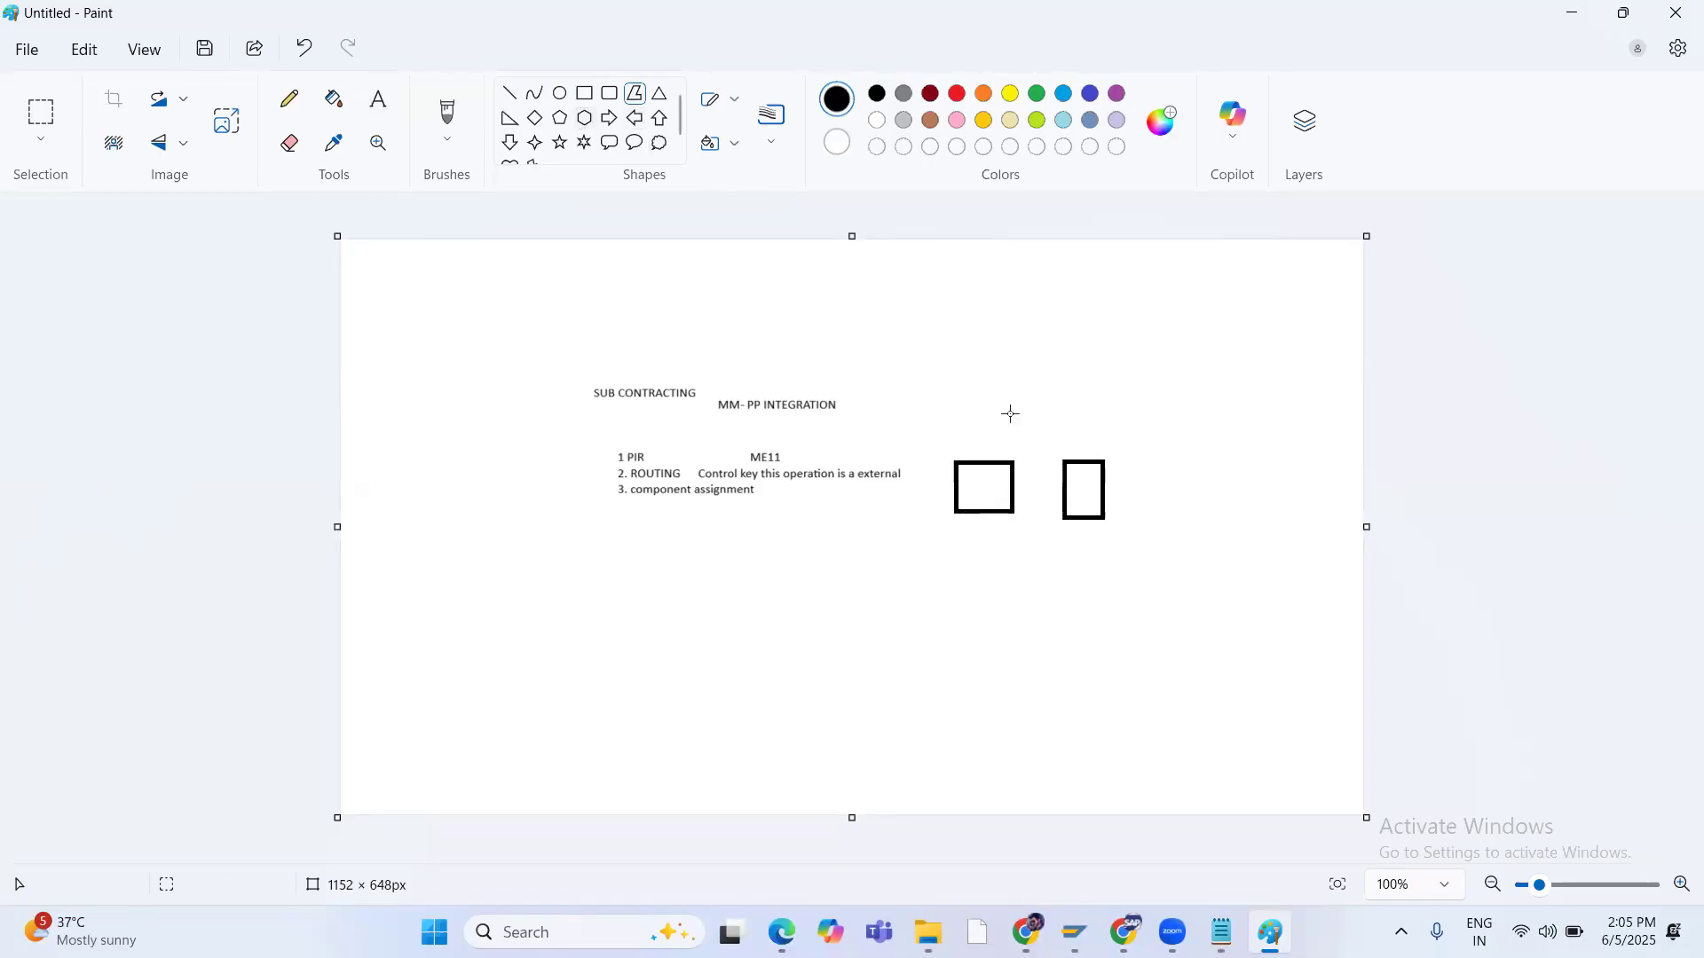
pyautogui.moveTo(1145, 422); pyautogui.dragTo(1272, 624)
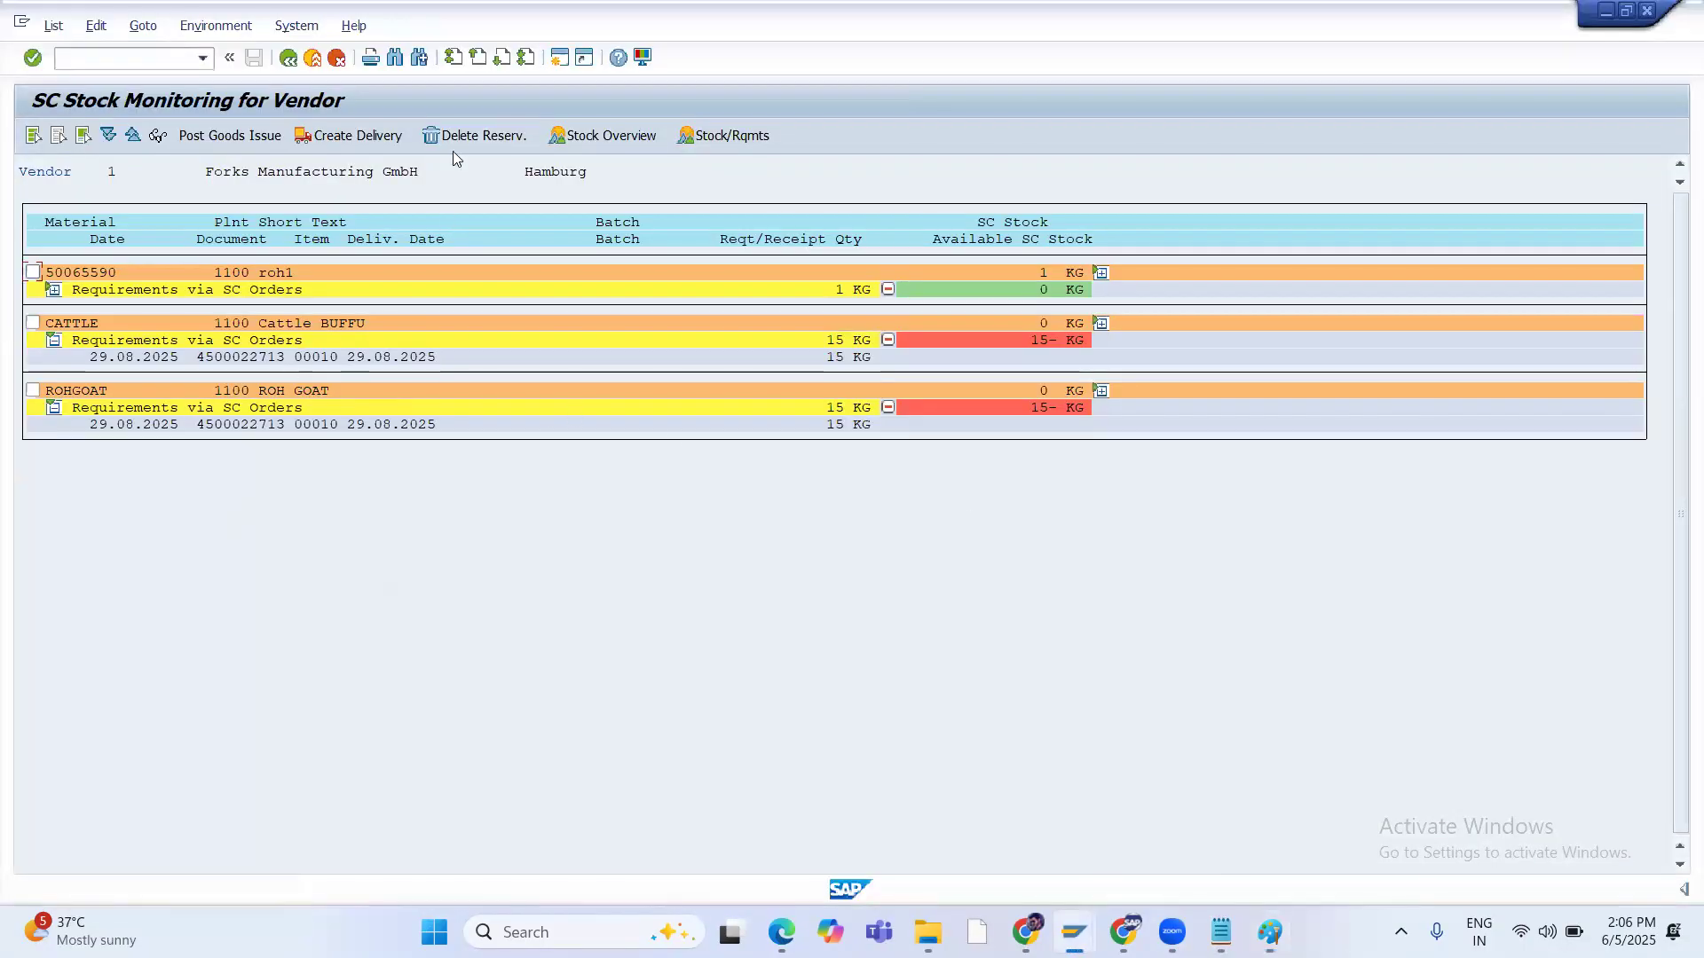
pyautogui.click(566, 57)
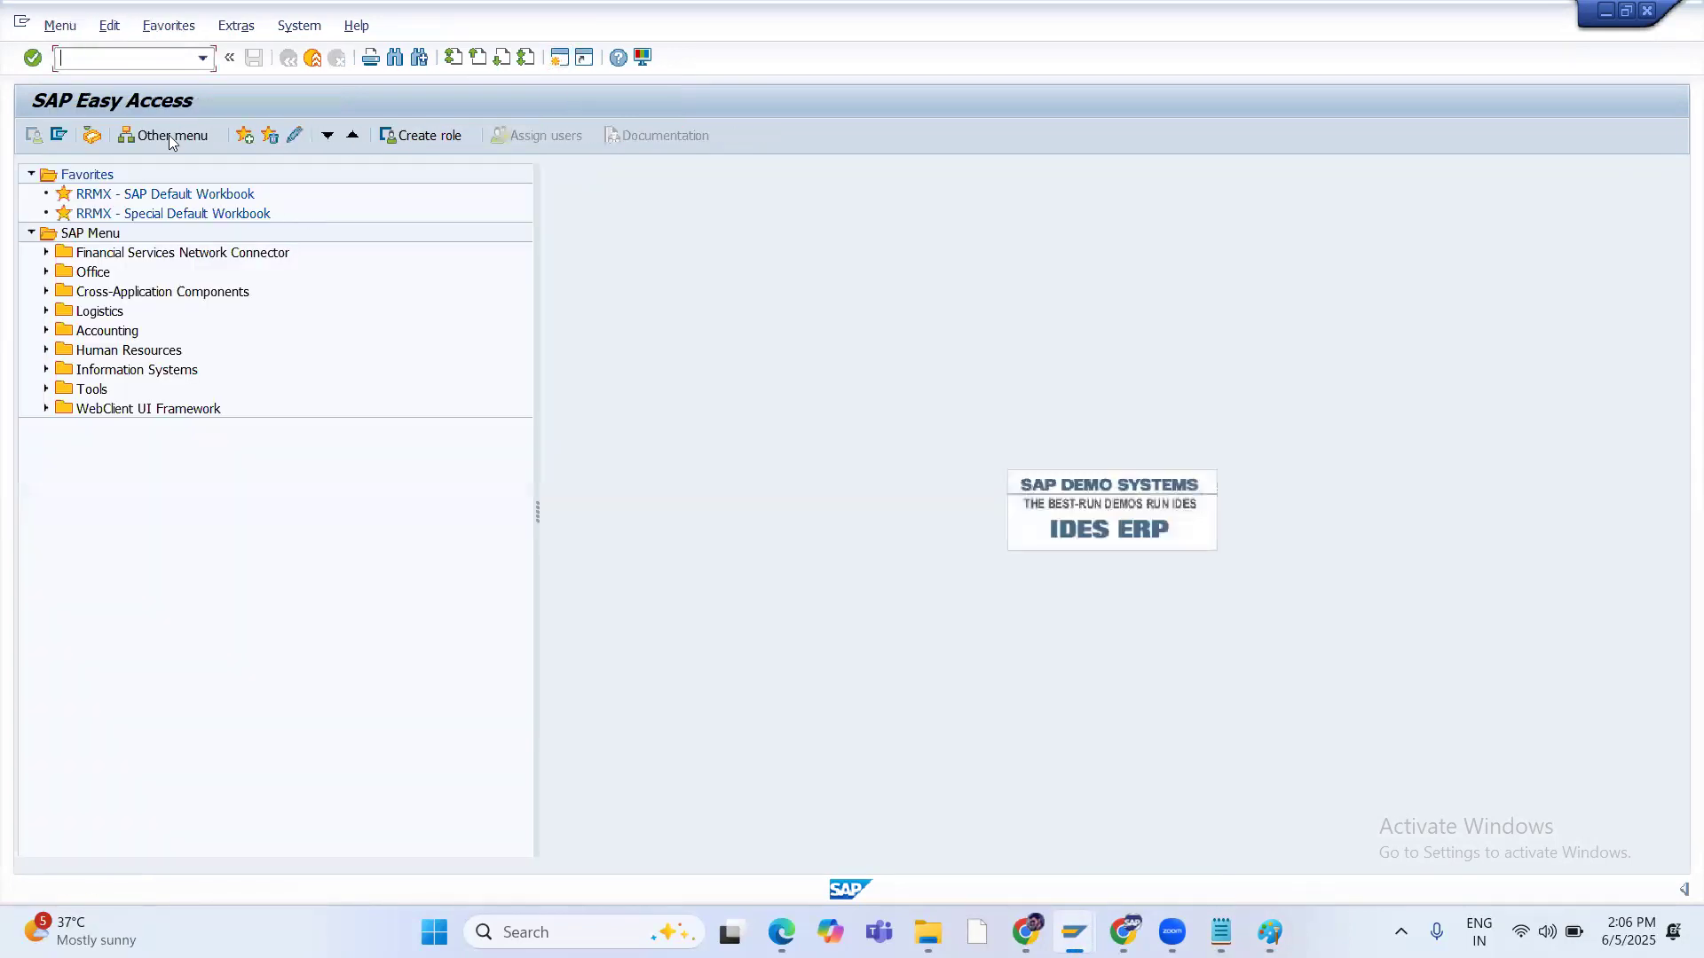
# In a second session, open MB52, then MMBE for material CATTLE in plant 1100
pyautogui.write('mb52')
pyautogui.press('Return')
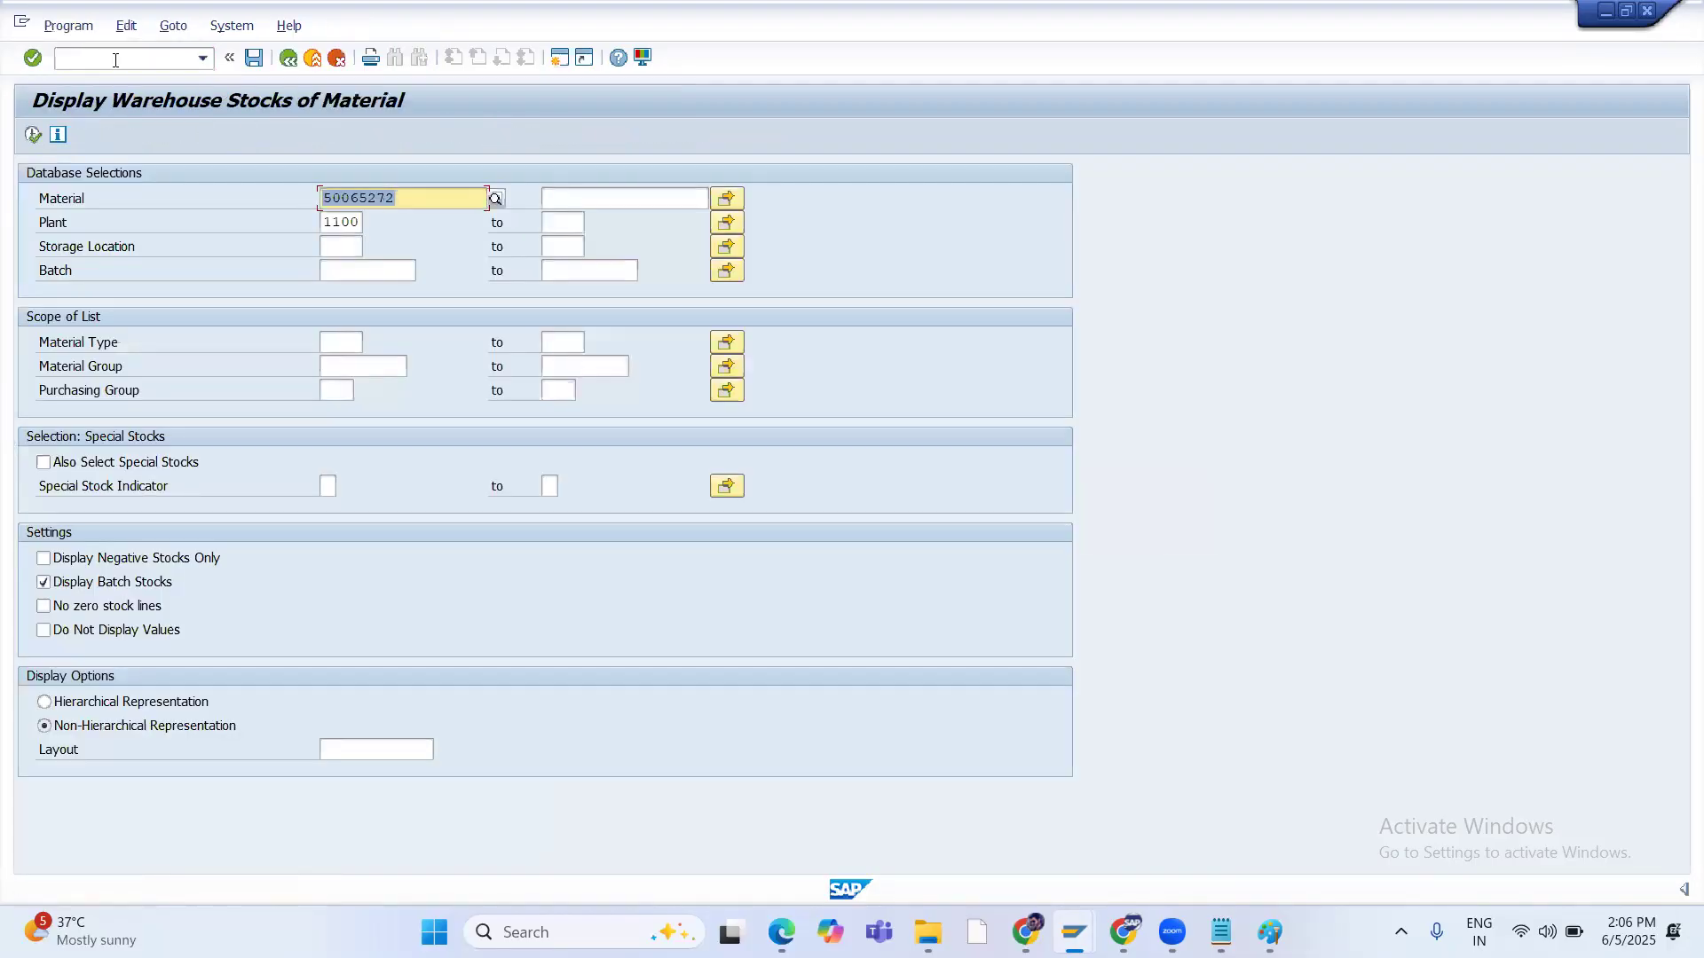
pyautogui.click(115, 60)
pyautogui.write('/nmmbe')
pyautogui.press('Return')
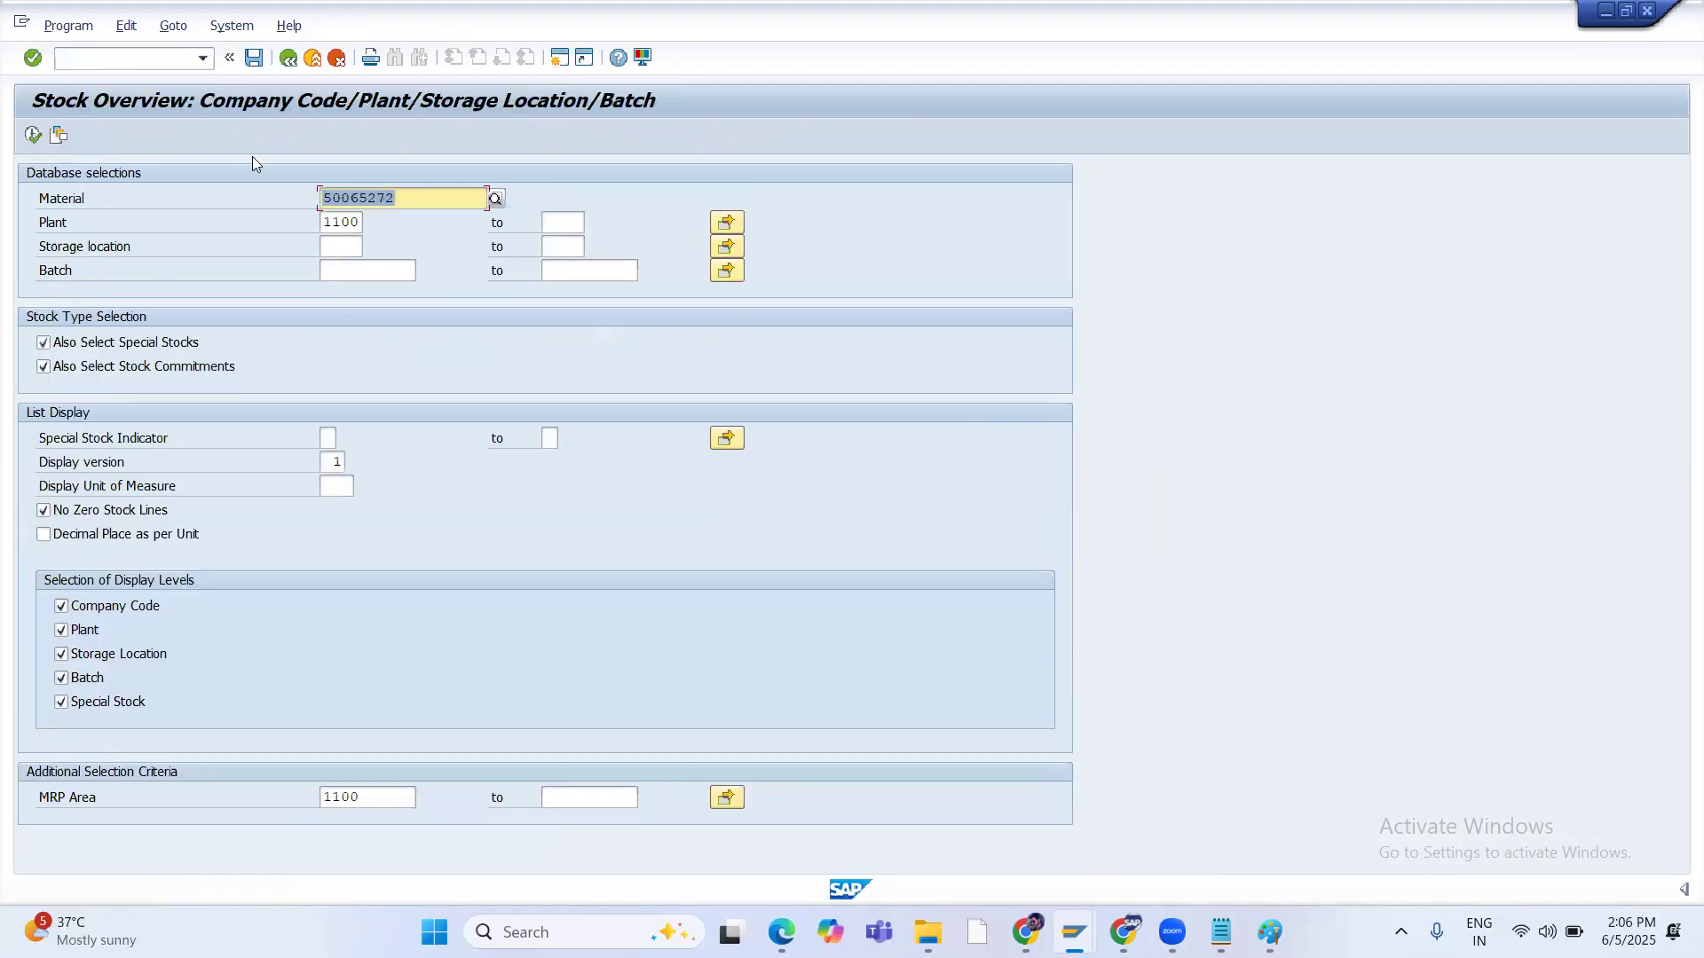
pyautogui.press('BackSpace')
pyautogui.press('Down')
pyautogui.press('Down')
pyautogui.press('Return')
# Display CATTLE's stock overview, then return to the ME2O list and collapse CATTLE
pyautogui.click(39, 137)
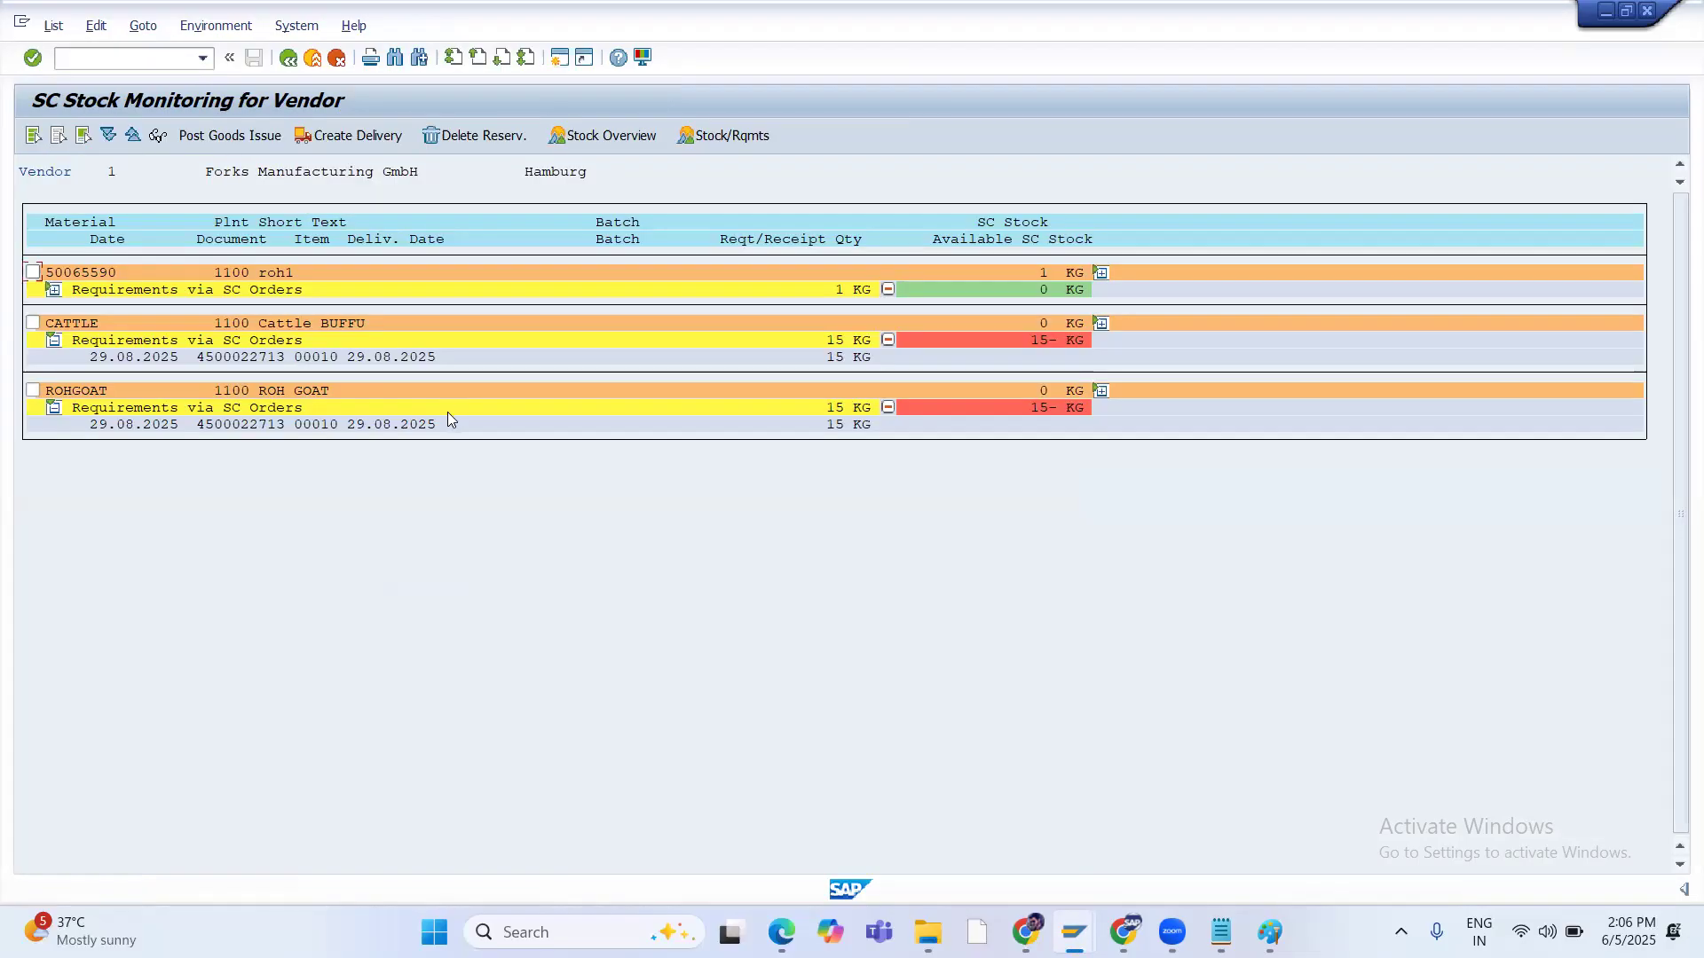
pyautogui.hotkey('alt', 'Tab')
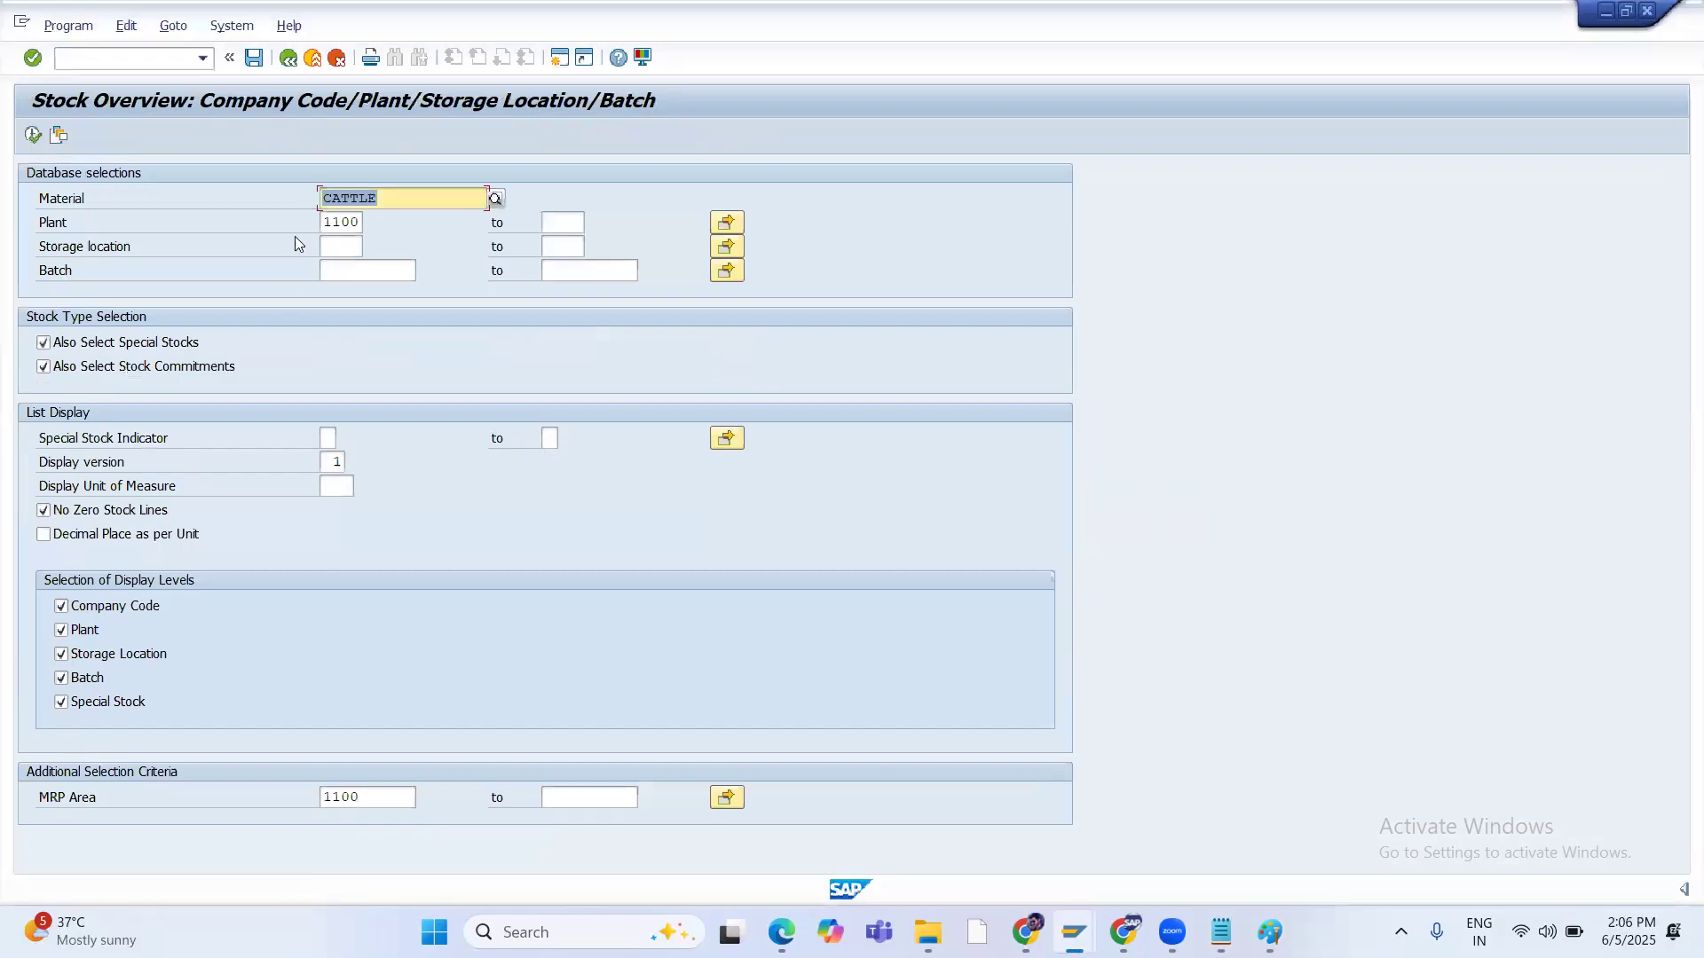
pyautogui.hotkey('alt', 'Tab')
pyautogui.hotkey('alt', 'Tab')
pyautogui.click(34, 136)
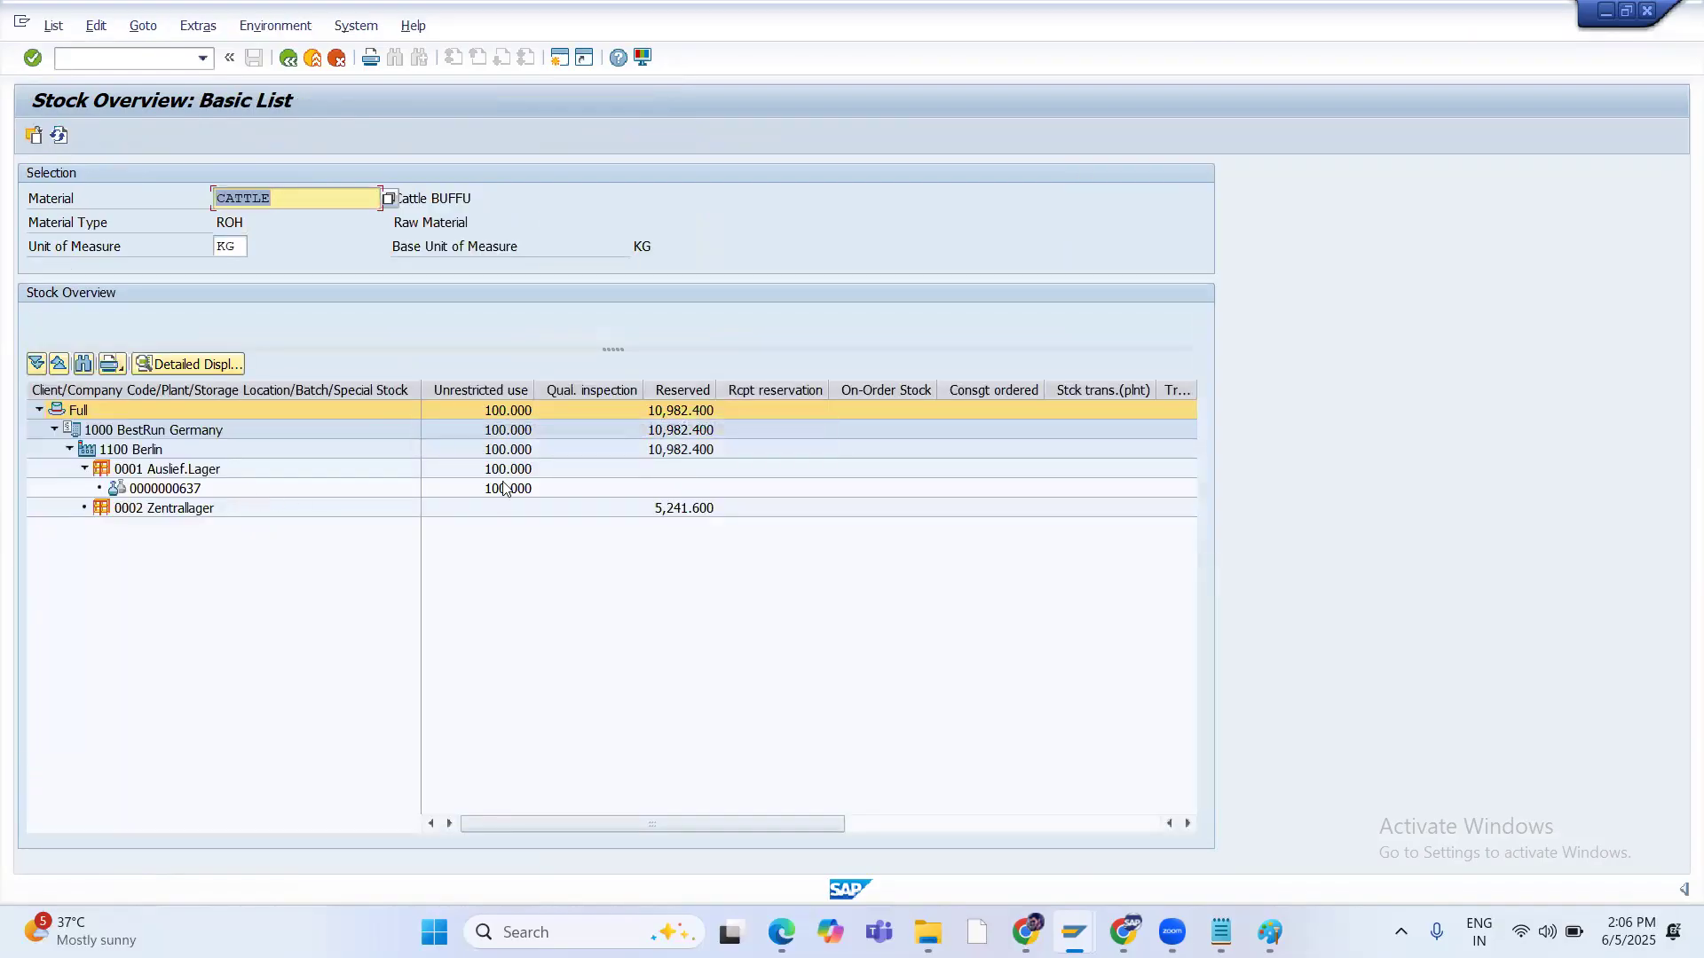
pyautogui.press('F3')
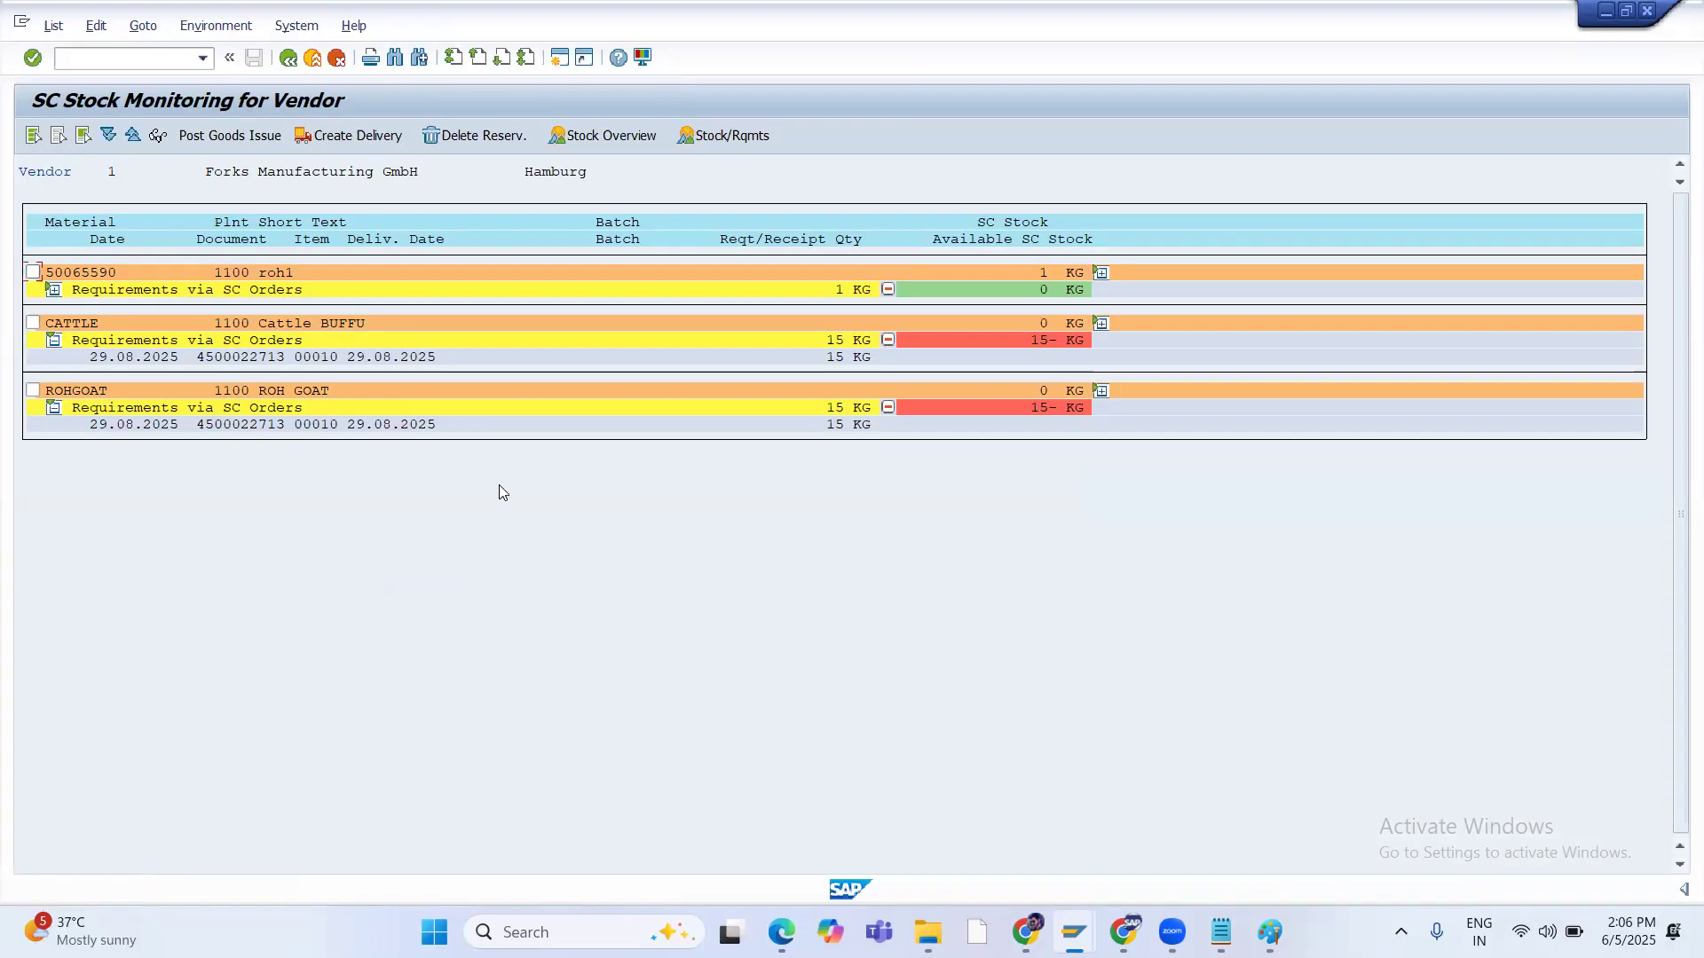
pyautogui.click(54, 341)
# Mark CATTLE and ROHGOAT for goods issue and enter storage location 0001
pyautogui.click(54, 342)
pyautogui.click(33, 323)
pyautogui.click(247, 135)
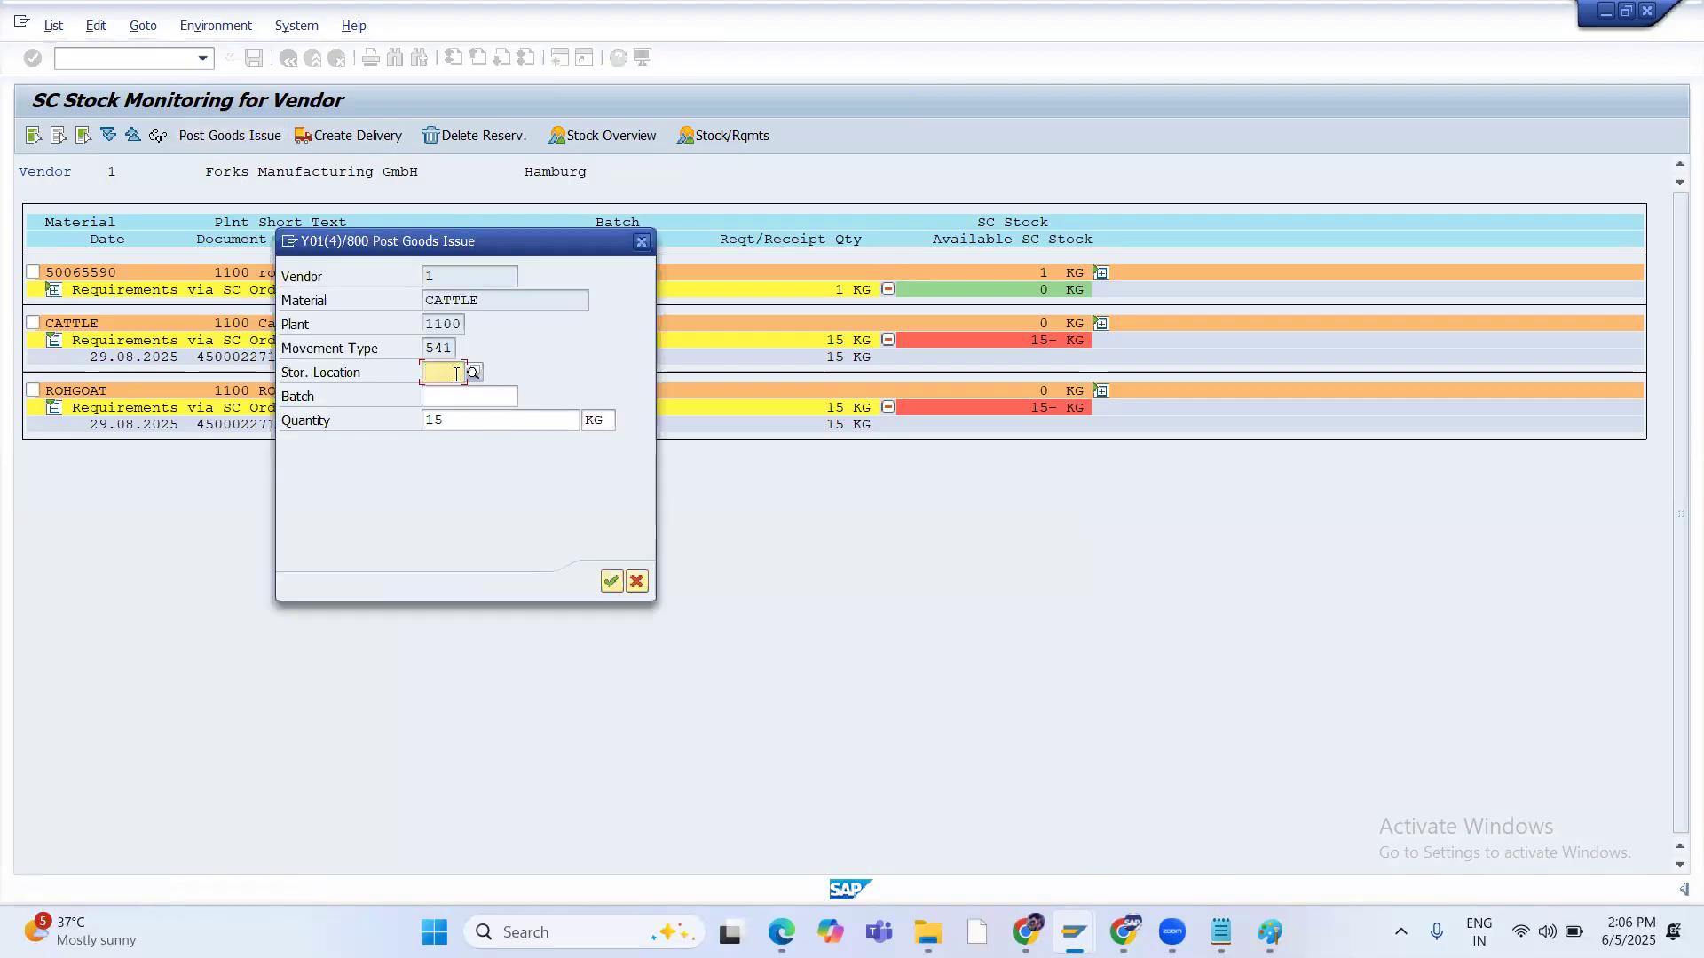
pyautogui.write('0001')
pyautogui.press('Tab')
pyautogui.hotkey('alt', 'Tab')
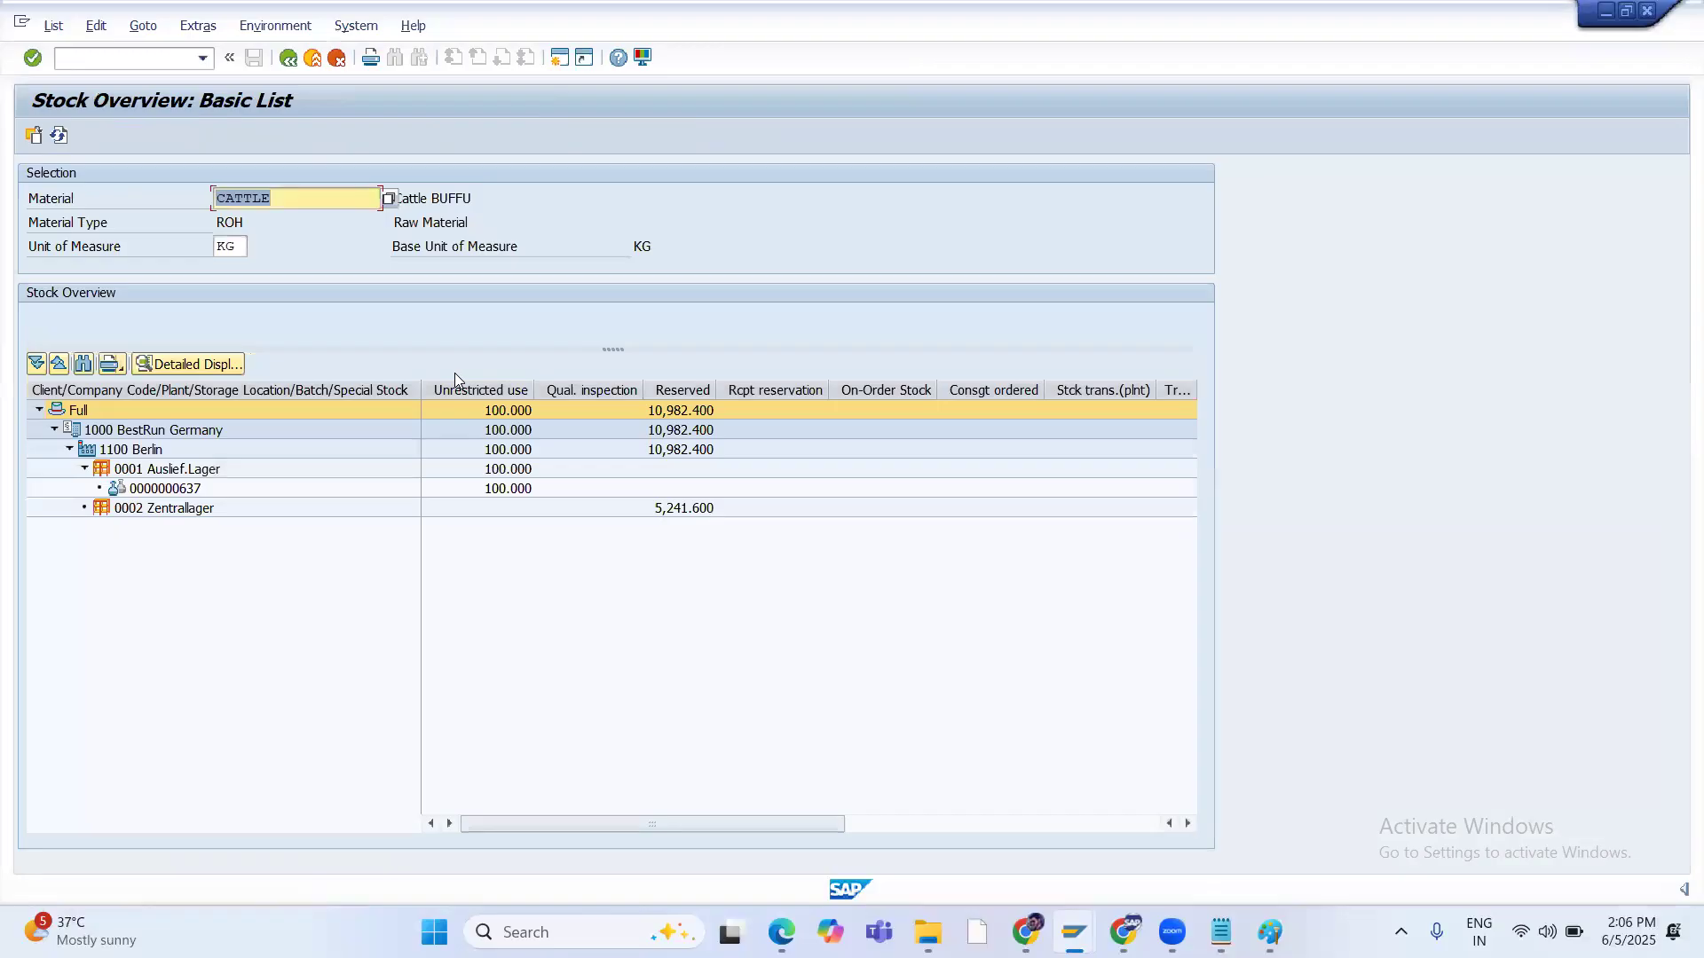
pyautogui.click(187, 490)
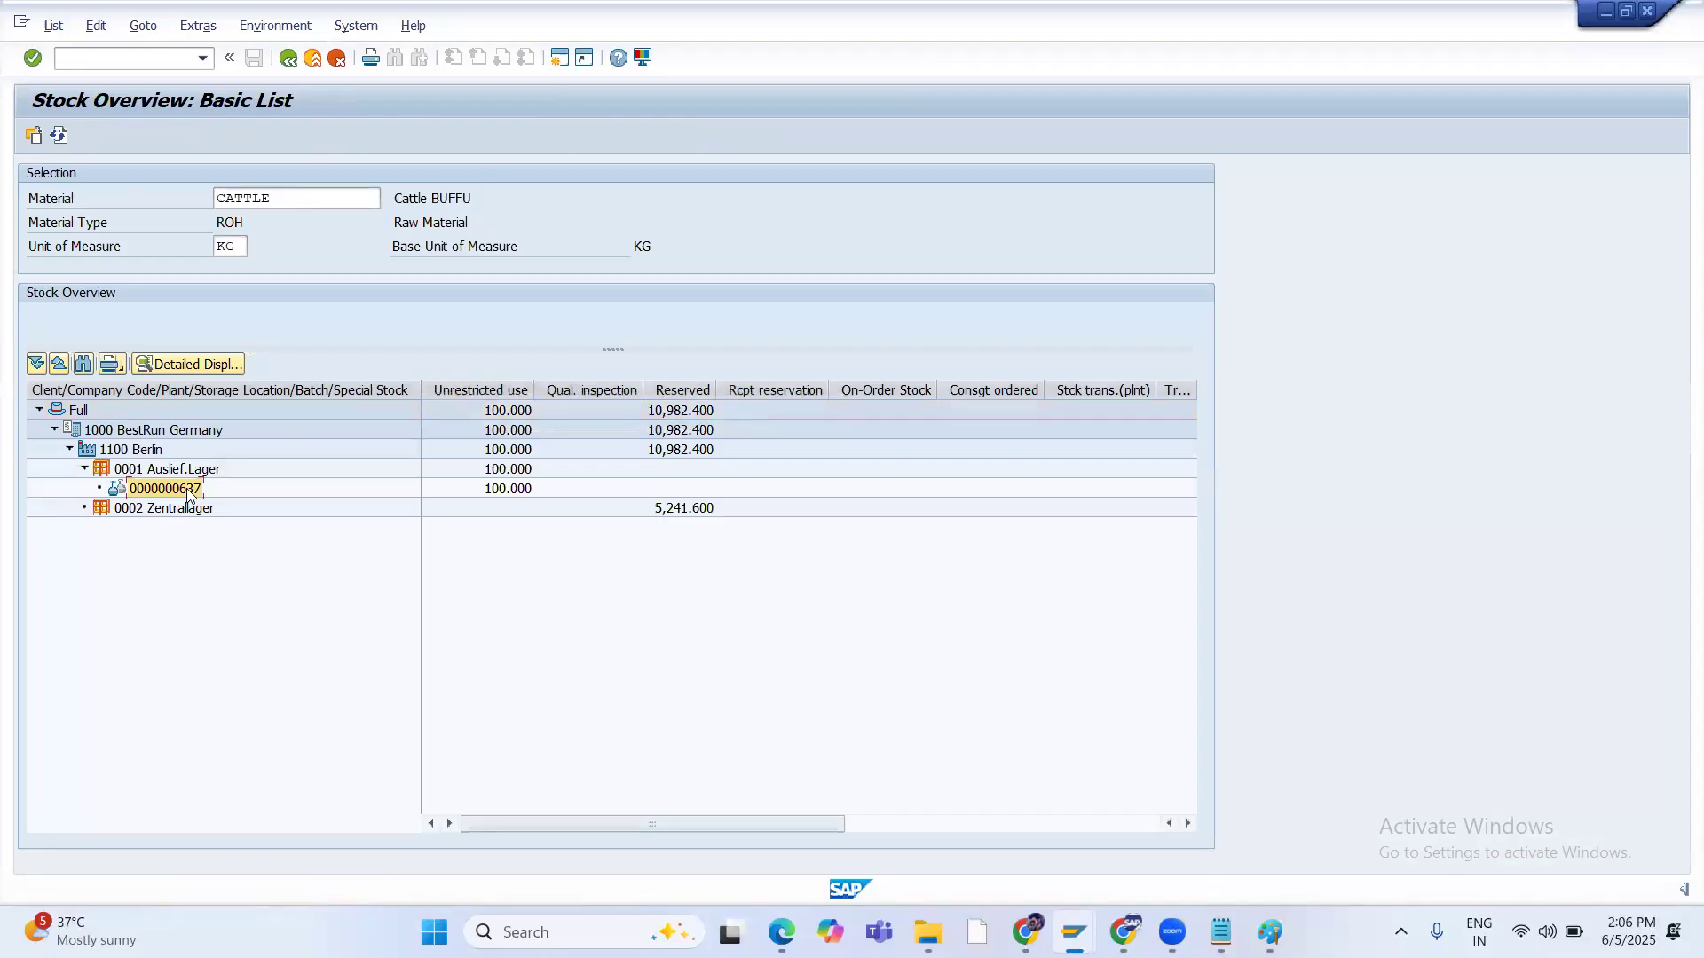
pyautogui.hotkey('alt', 'Tab')
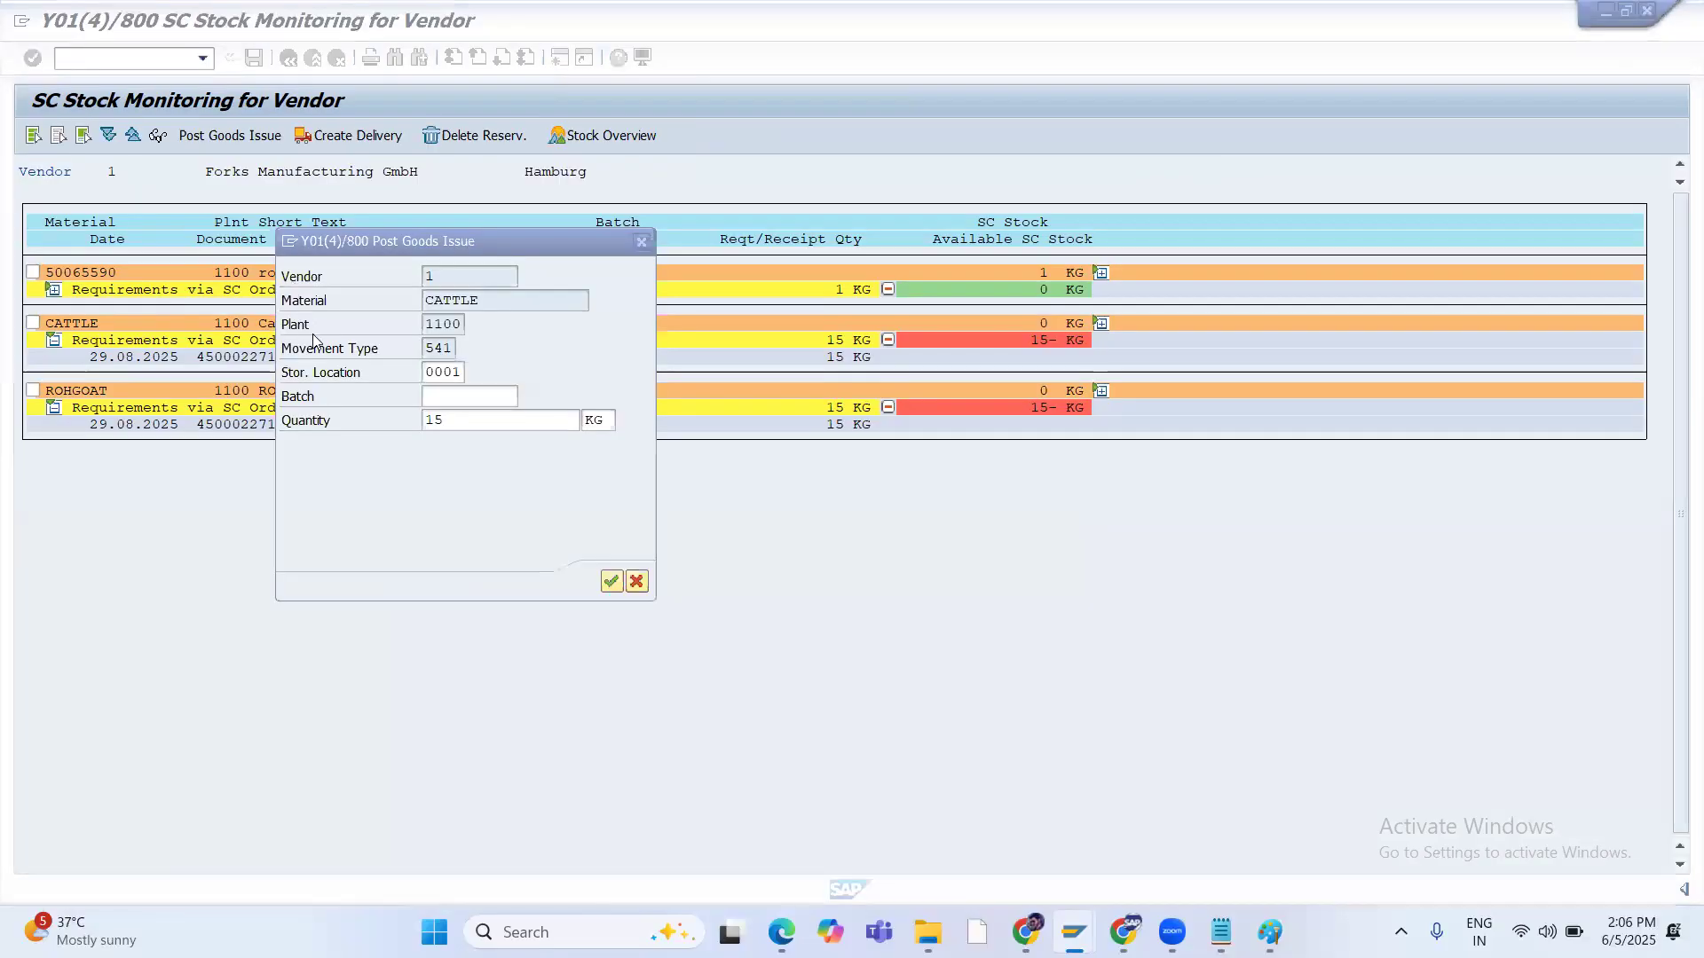
pyautogui.hotkey('ctrl', 'v')
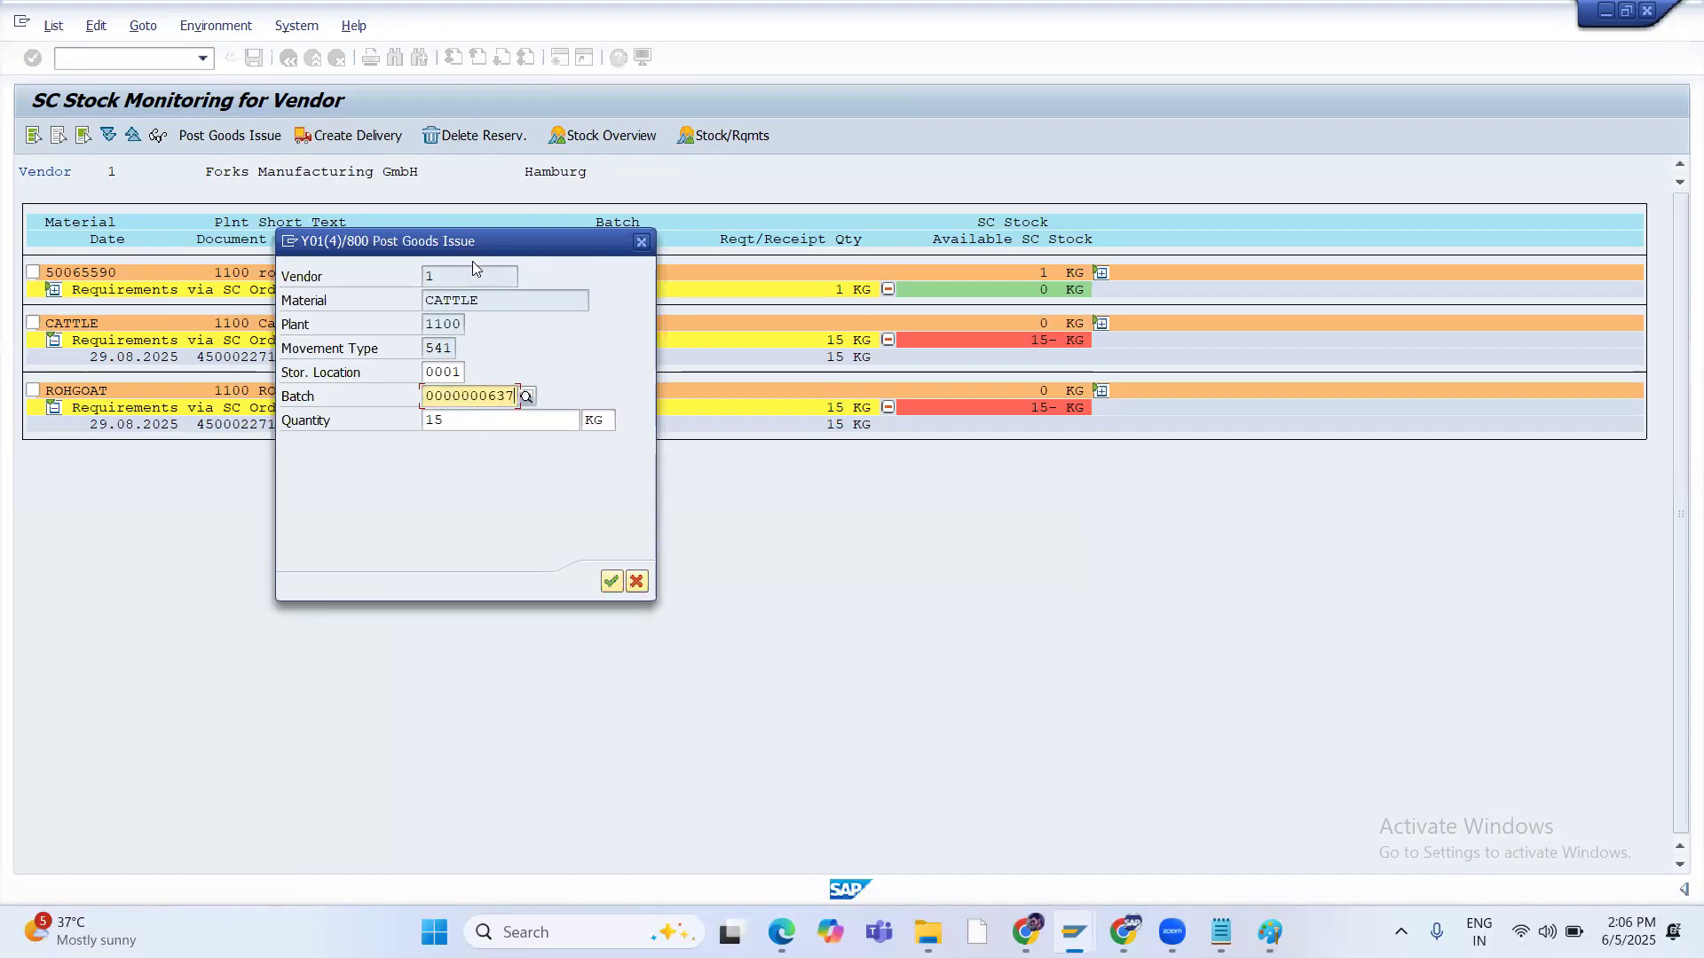
pyautogui.moveTo(476, 249); pyautogui.dragTo(685, 249)
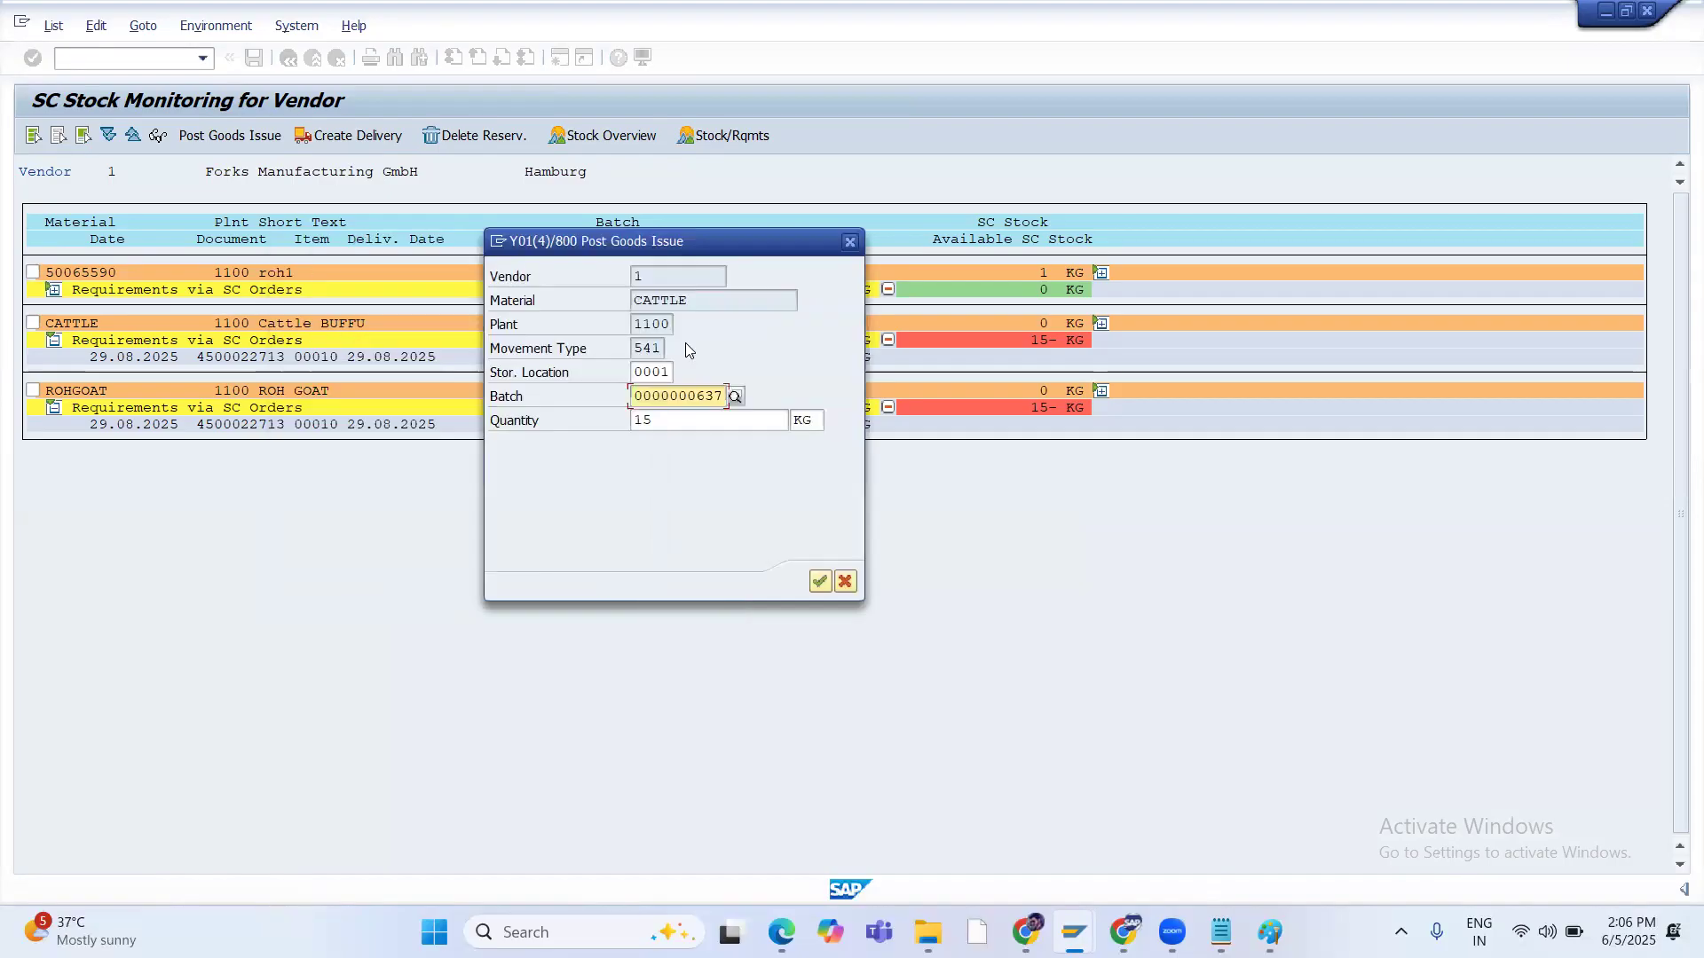
pyautogui.hotkey('alt', 'Tab')
pyautogui.hotkey('alt', 'Tab')
pyautogui.click(813, 581)
pyautogui.hotkey('alt', 'Tab')
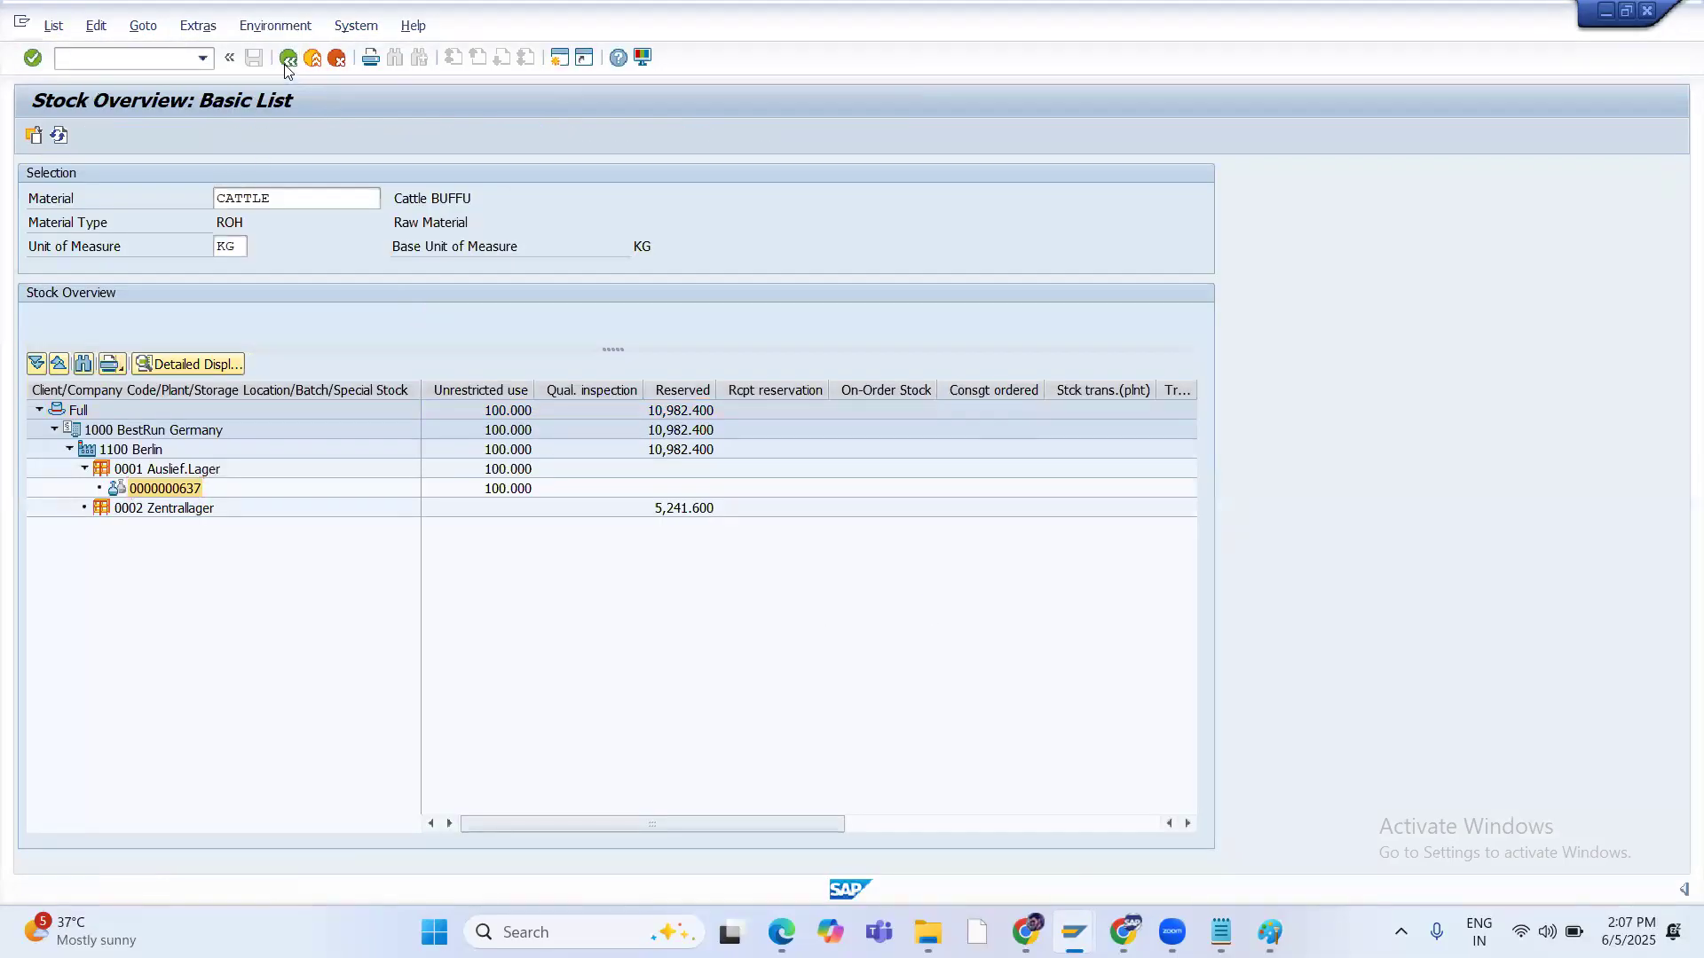
# Return to the MMBE selection screen and replace the material with ROHGOAT
pyautogui.click(288, 59)
pyautogui.press('BackSpace')
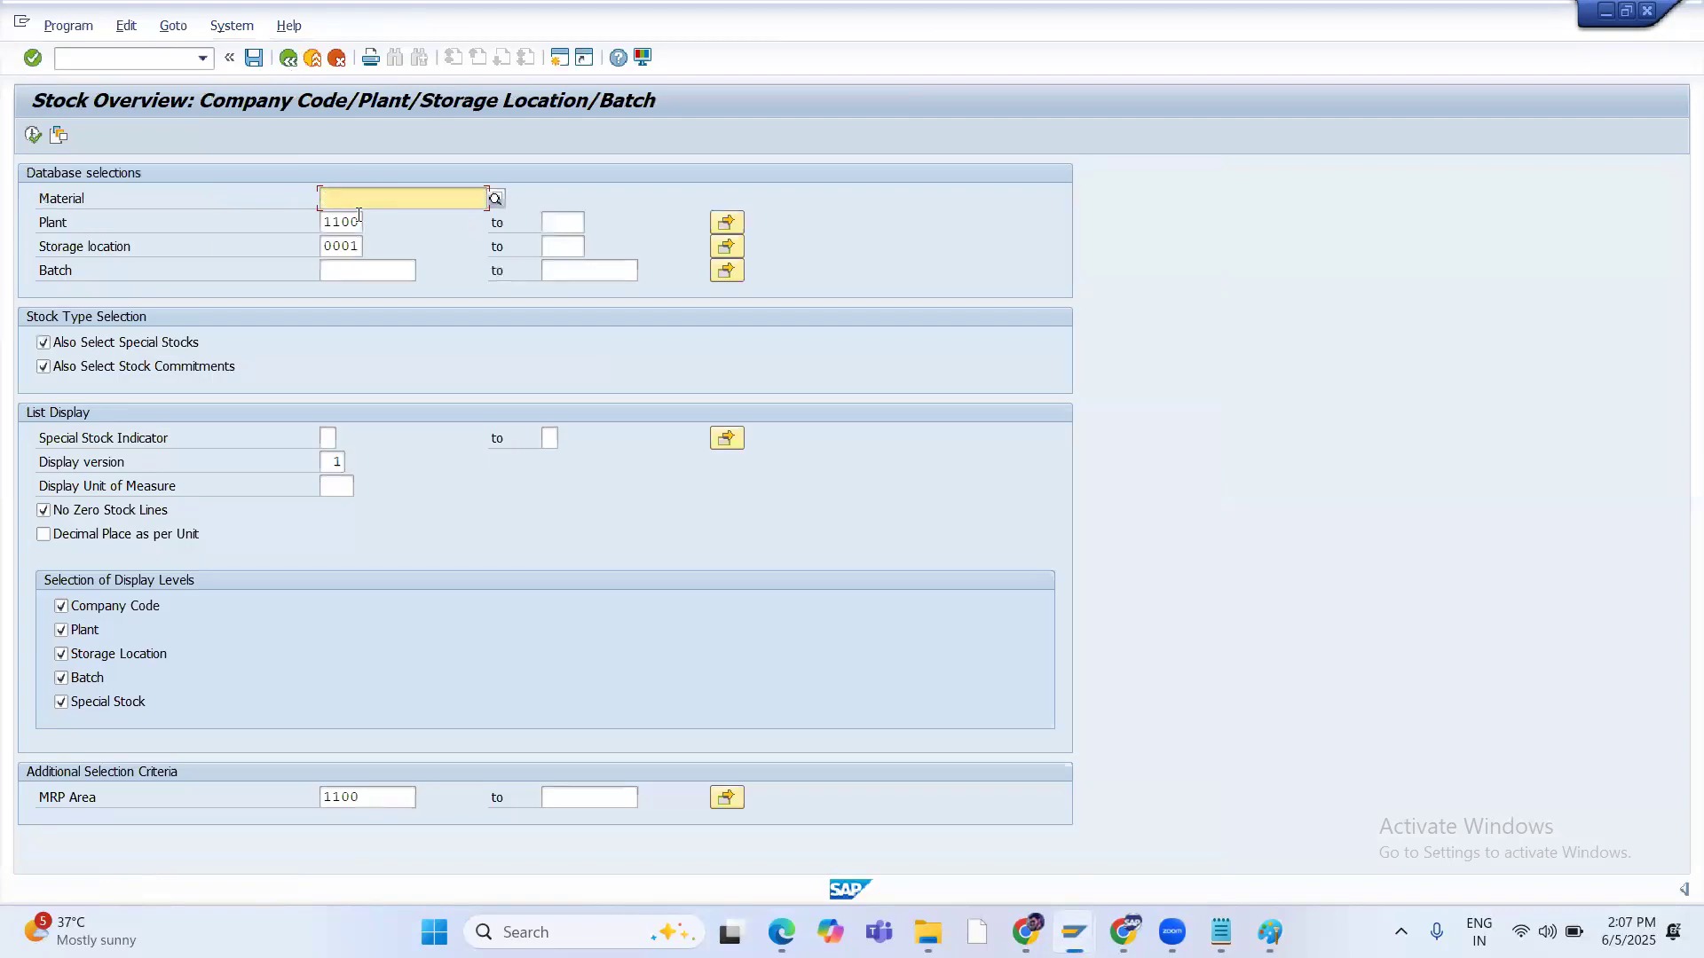
pyautogui.press('Down')
pyautogui.press('Down')
pyautogui.press('Down')
pyautogui.press('Down')
pyautogui.press('Down')
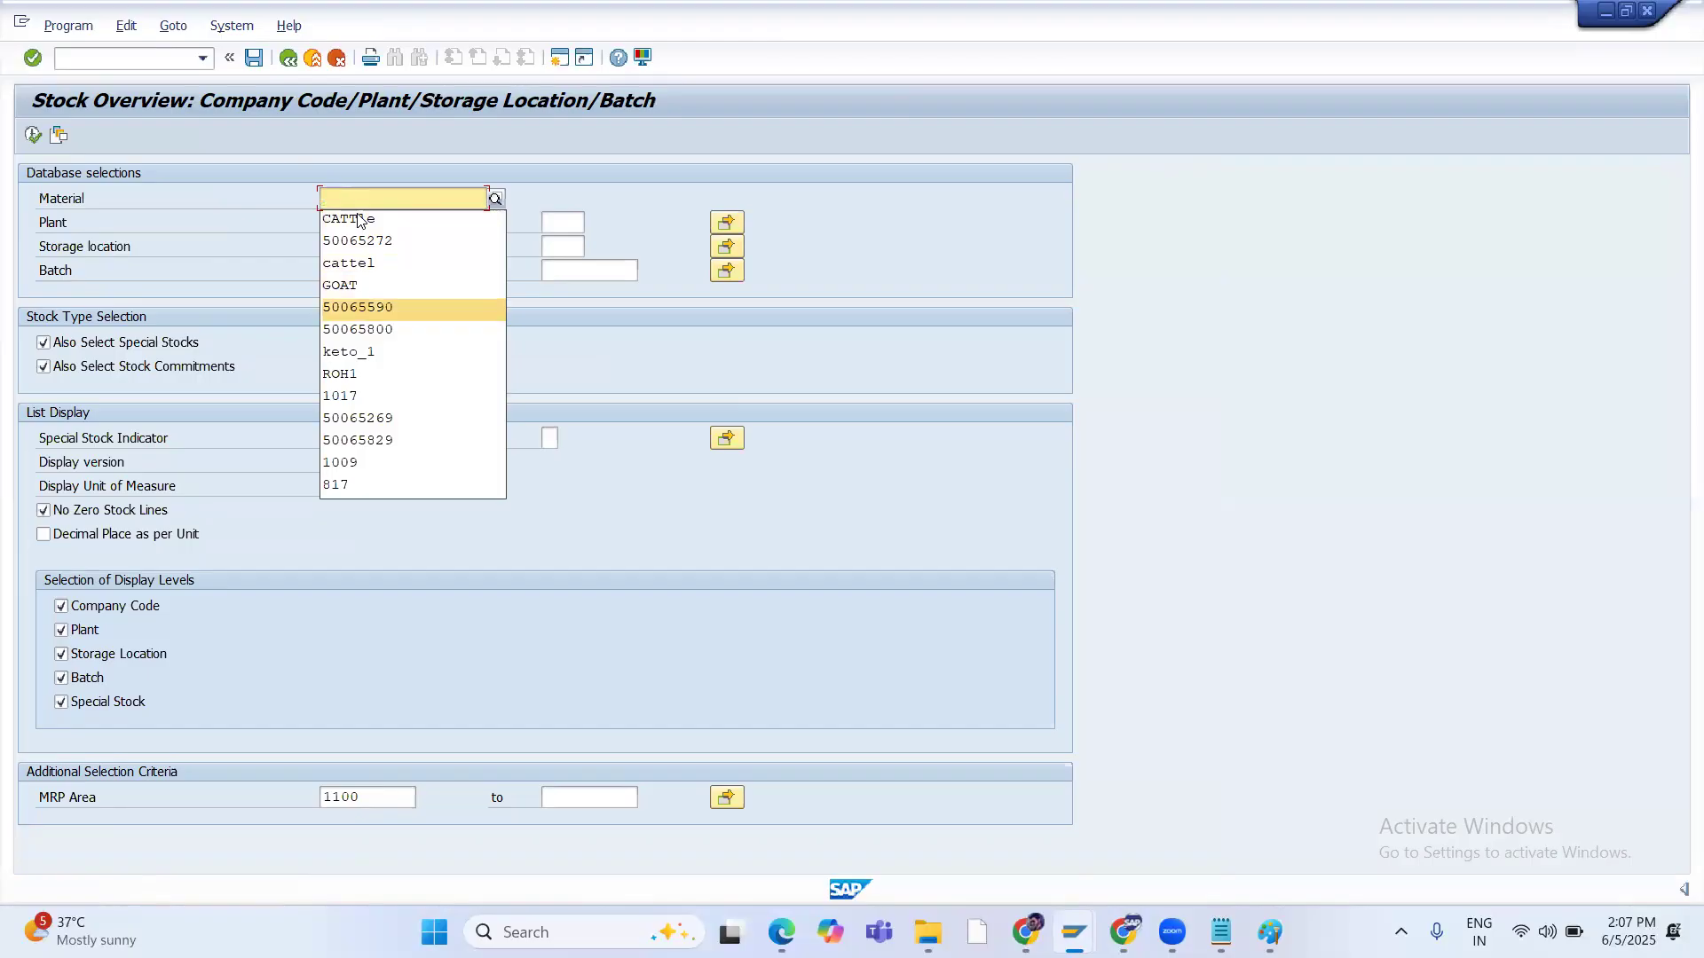
pyautogui.press('Escape')
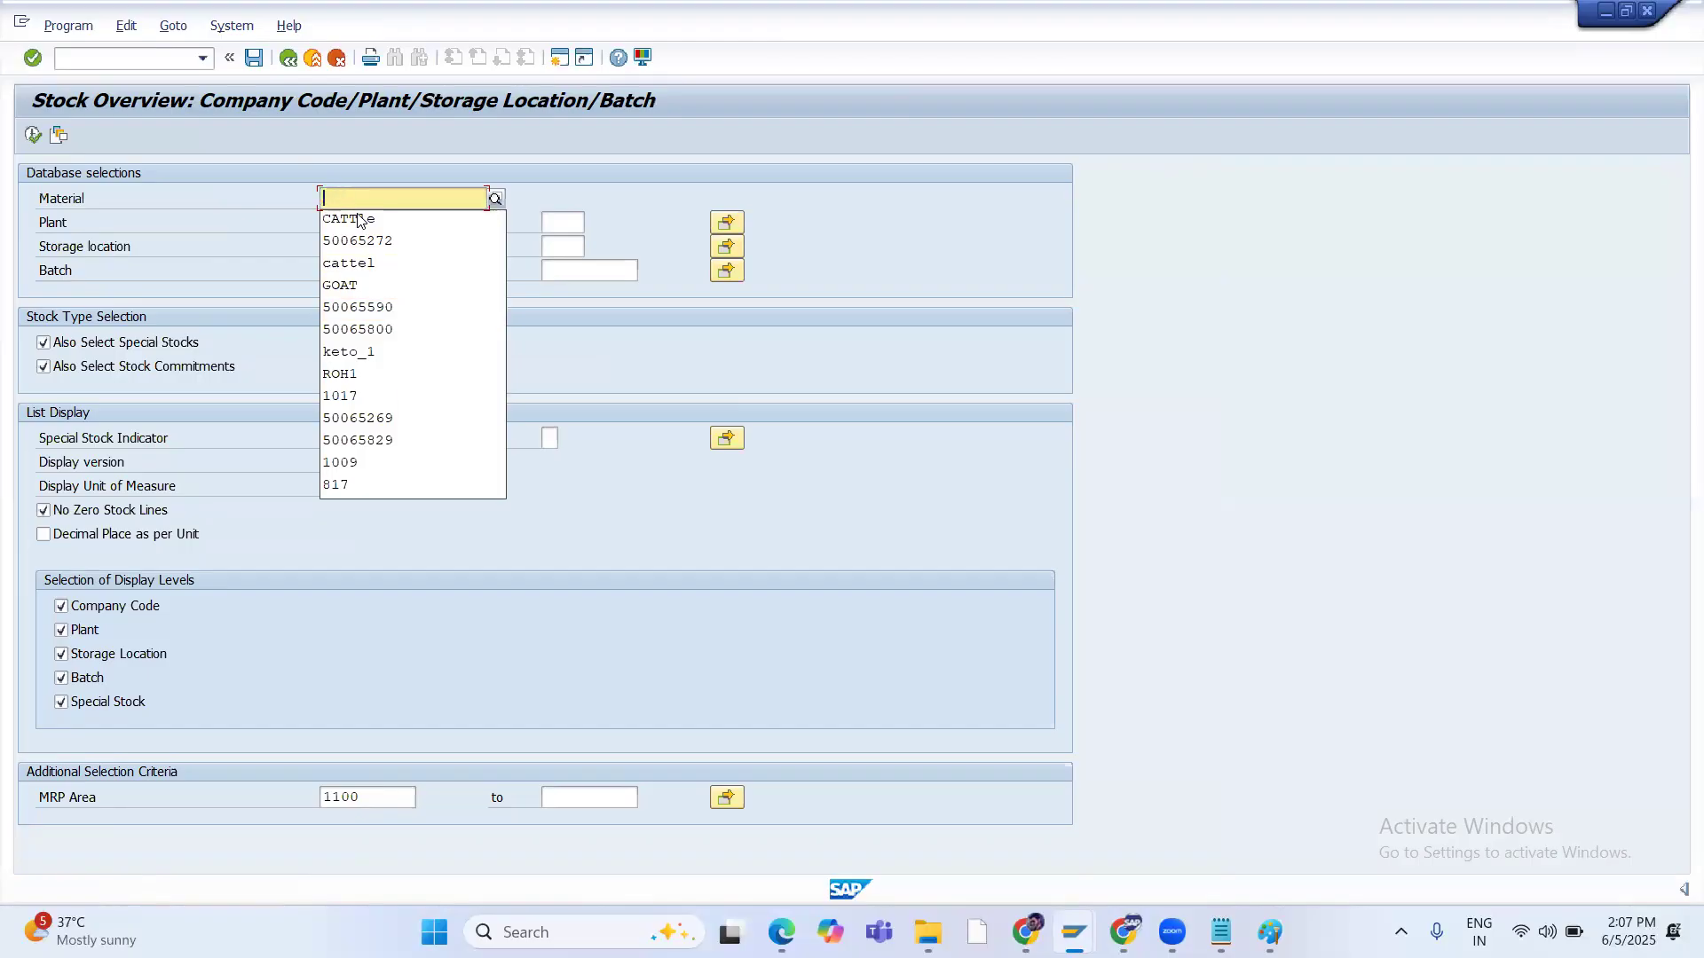
pyautogui.write('roh')
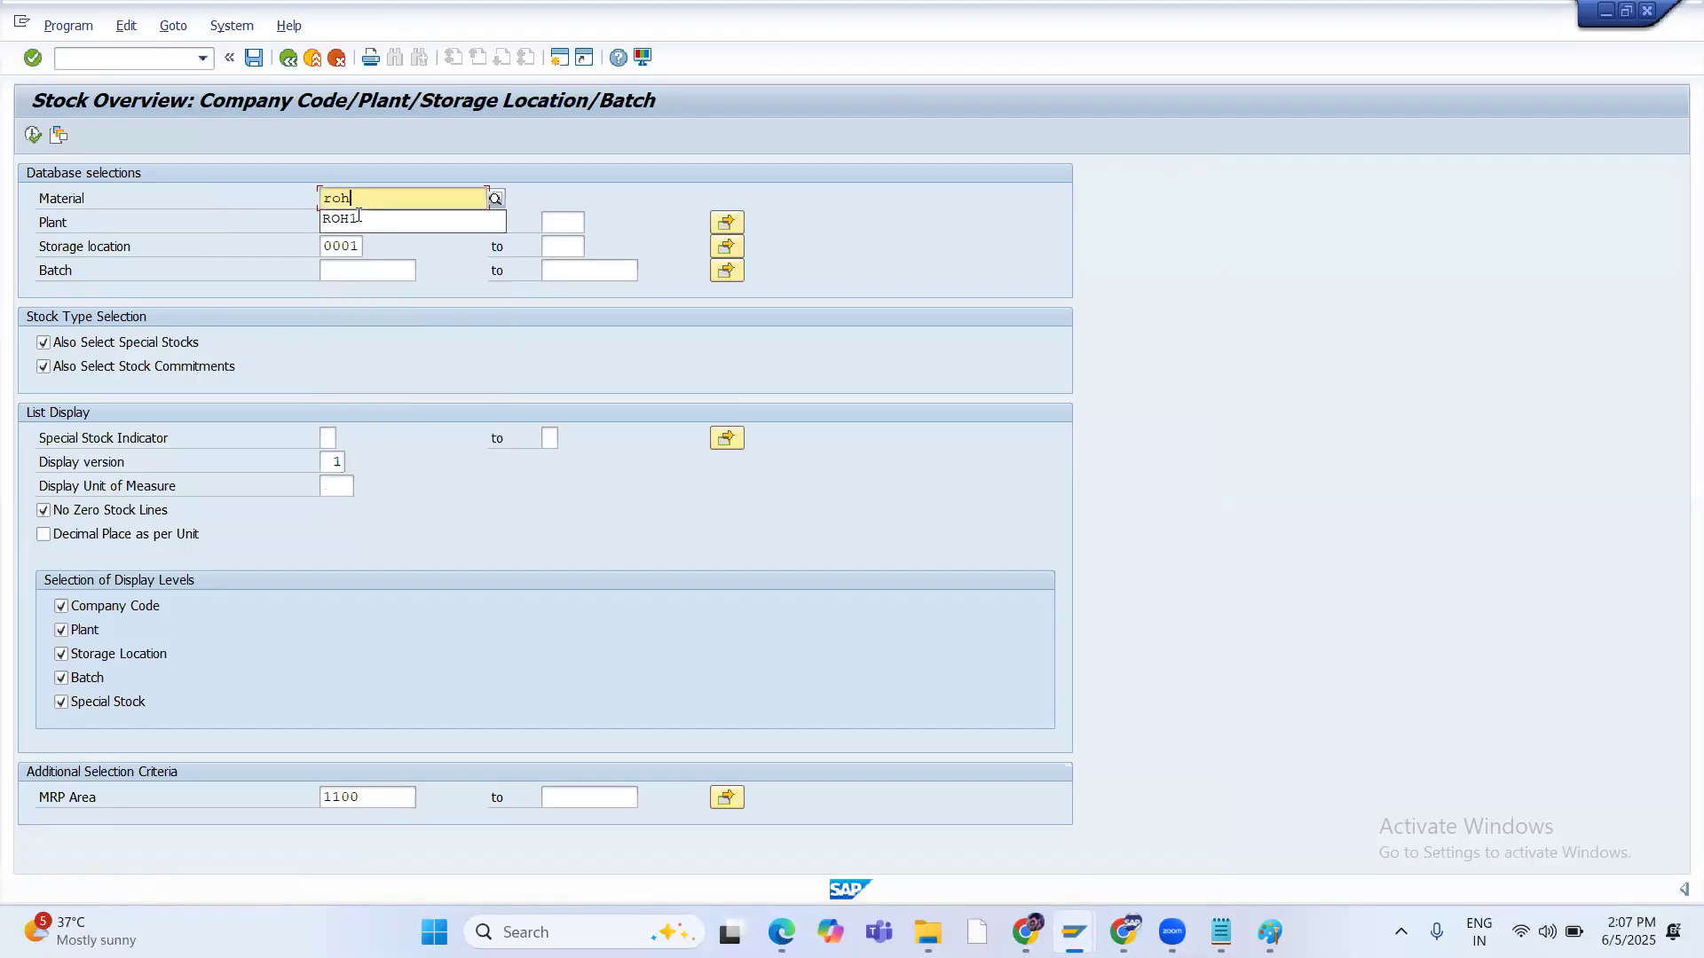
pyautogui.write('goat')
pyautogui.press('Return')
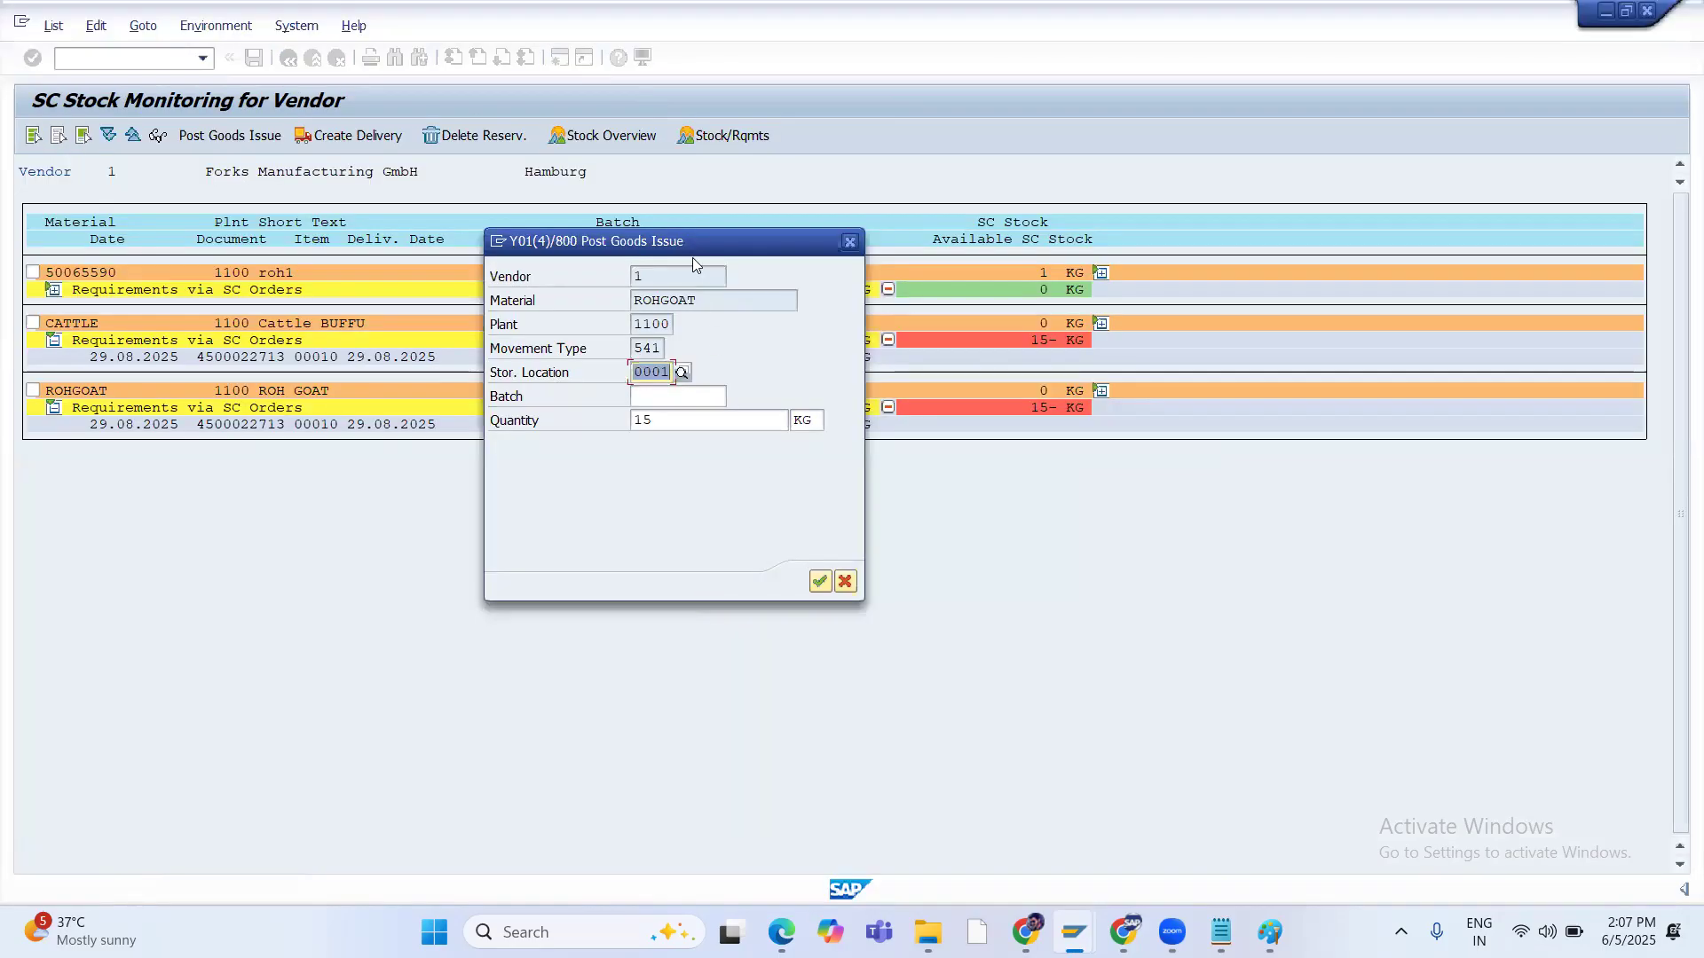
pyautogui.moveTo(693, 240); pyautogui.dragTo(1133, 234)
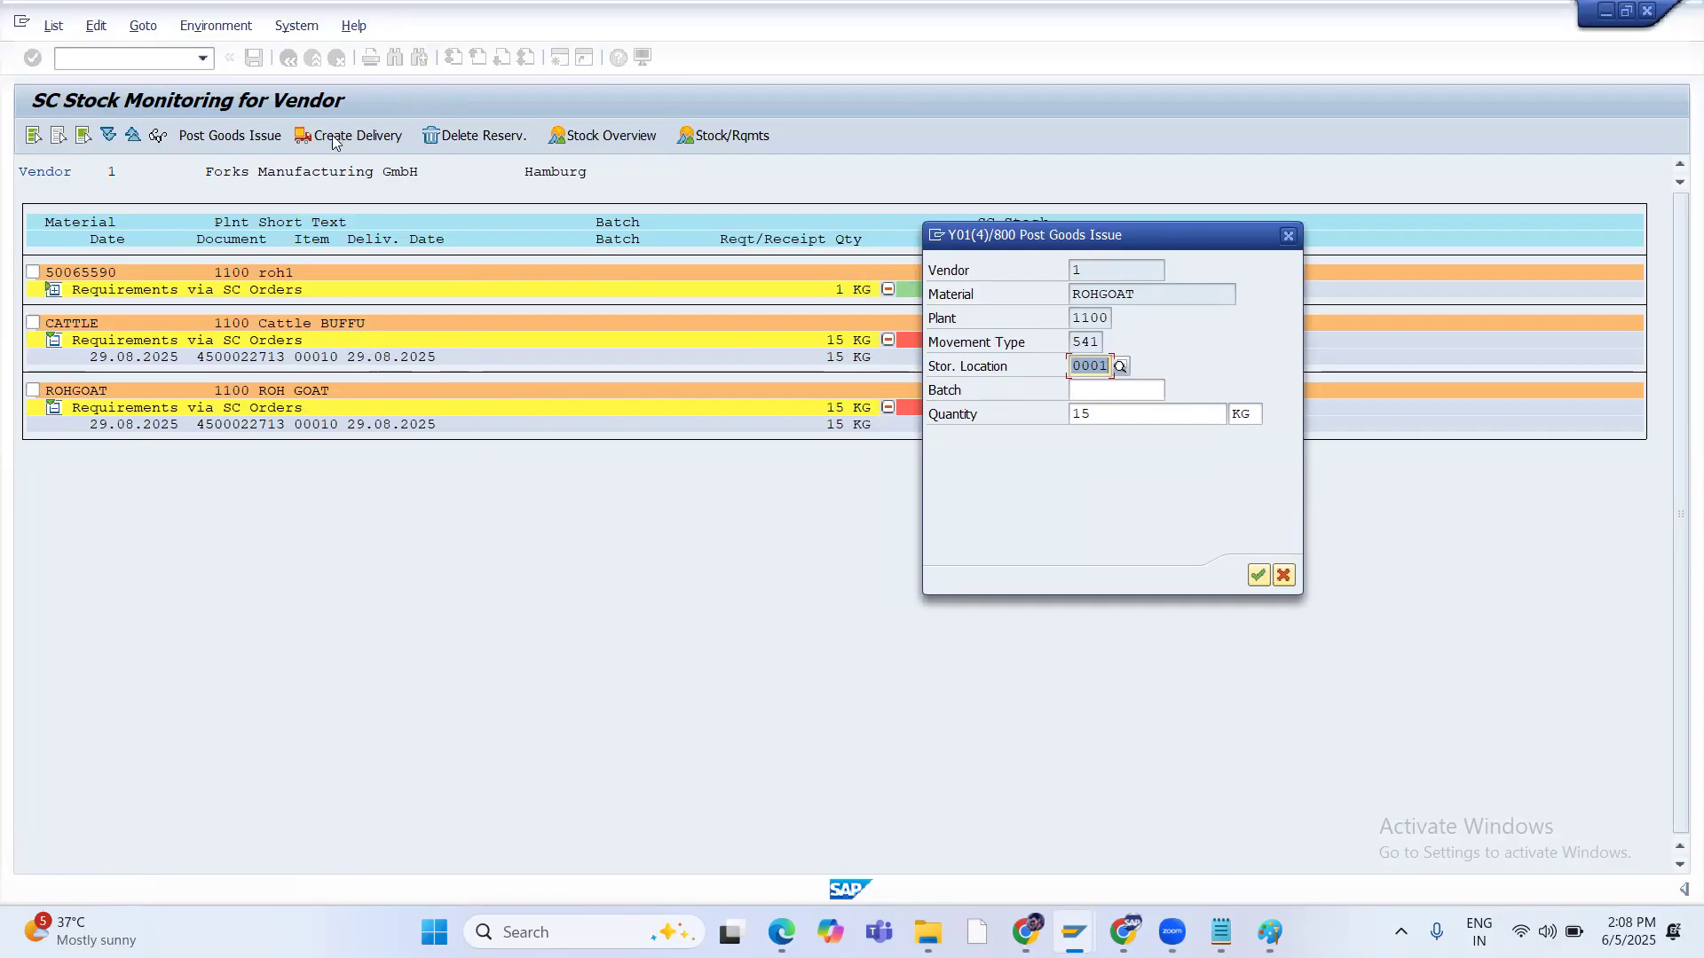
pyautogui.hotkey('alt', 'Tab')
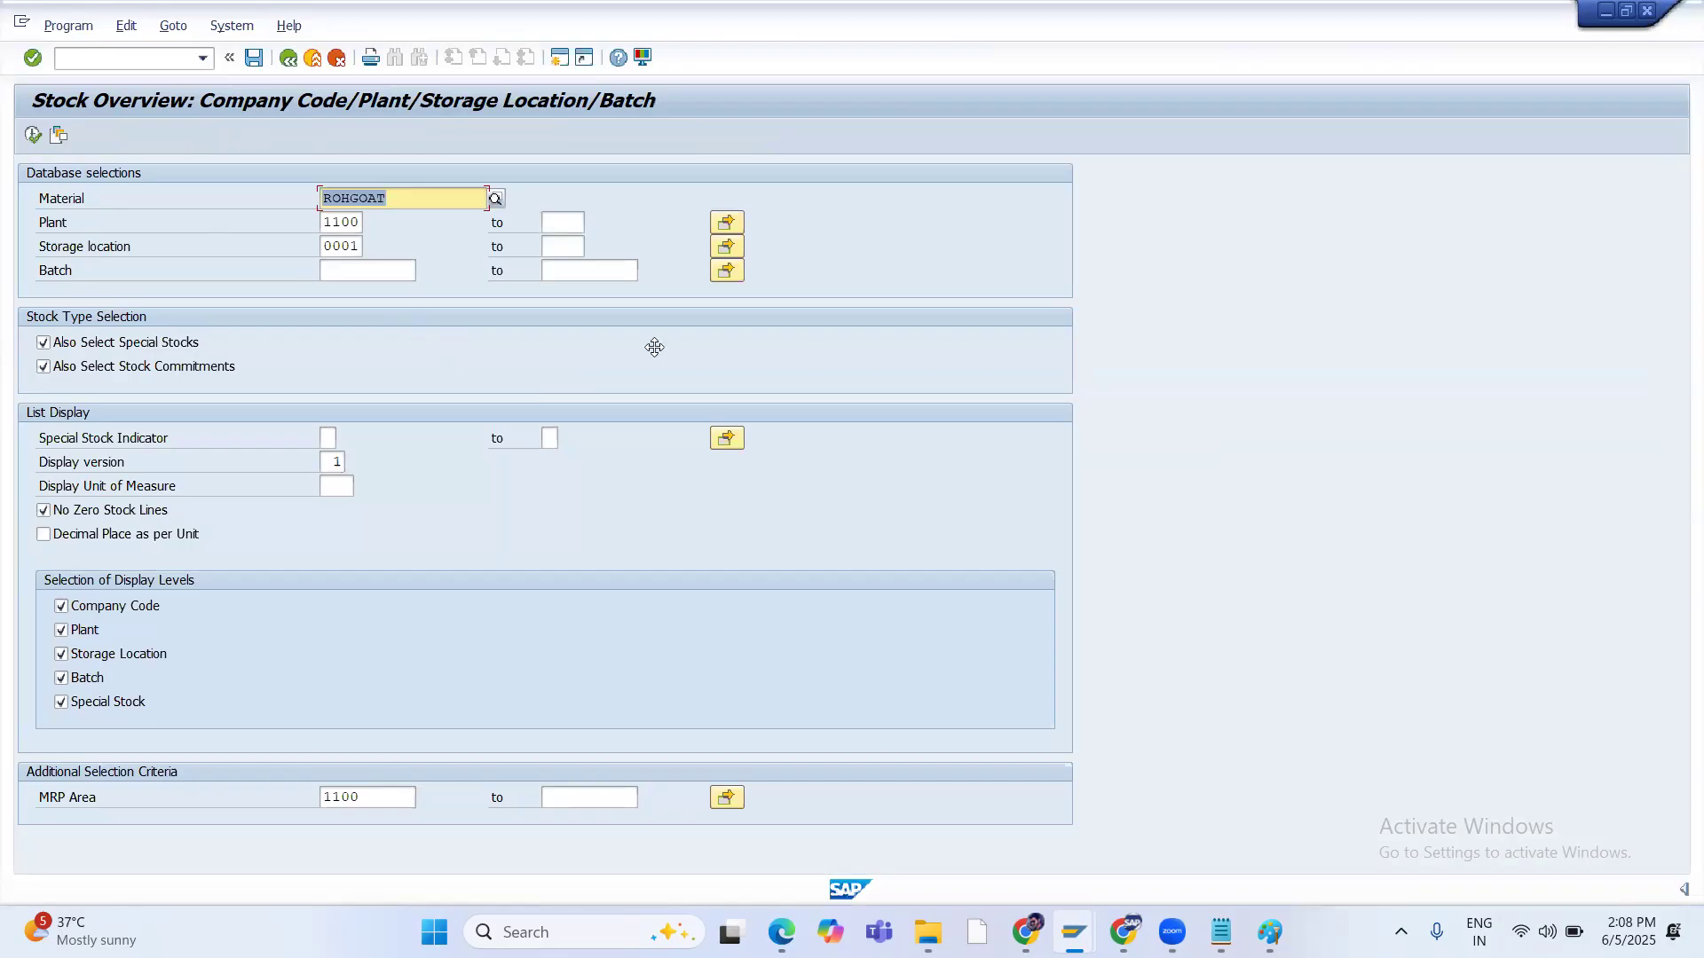
pyautogui.click(34, 135)
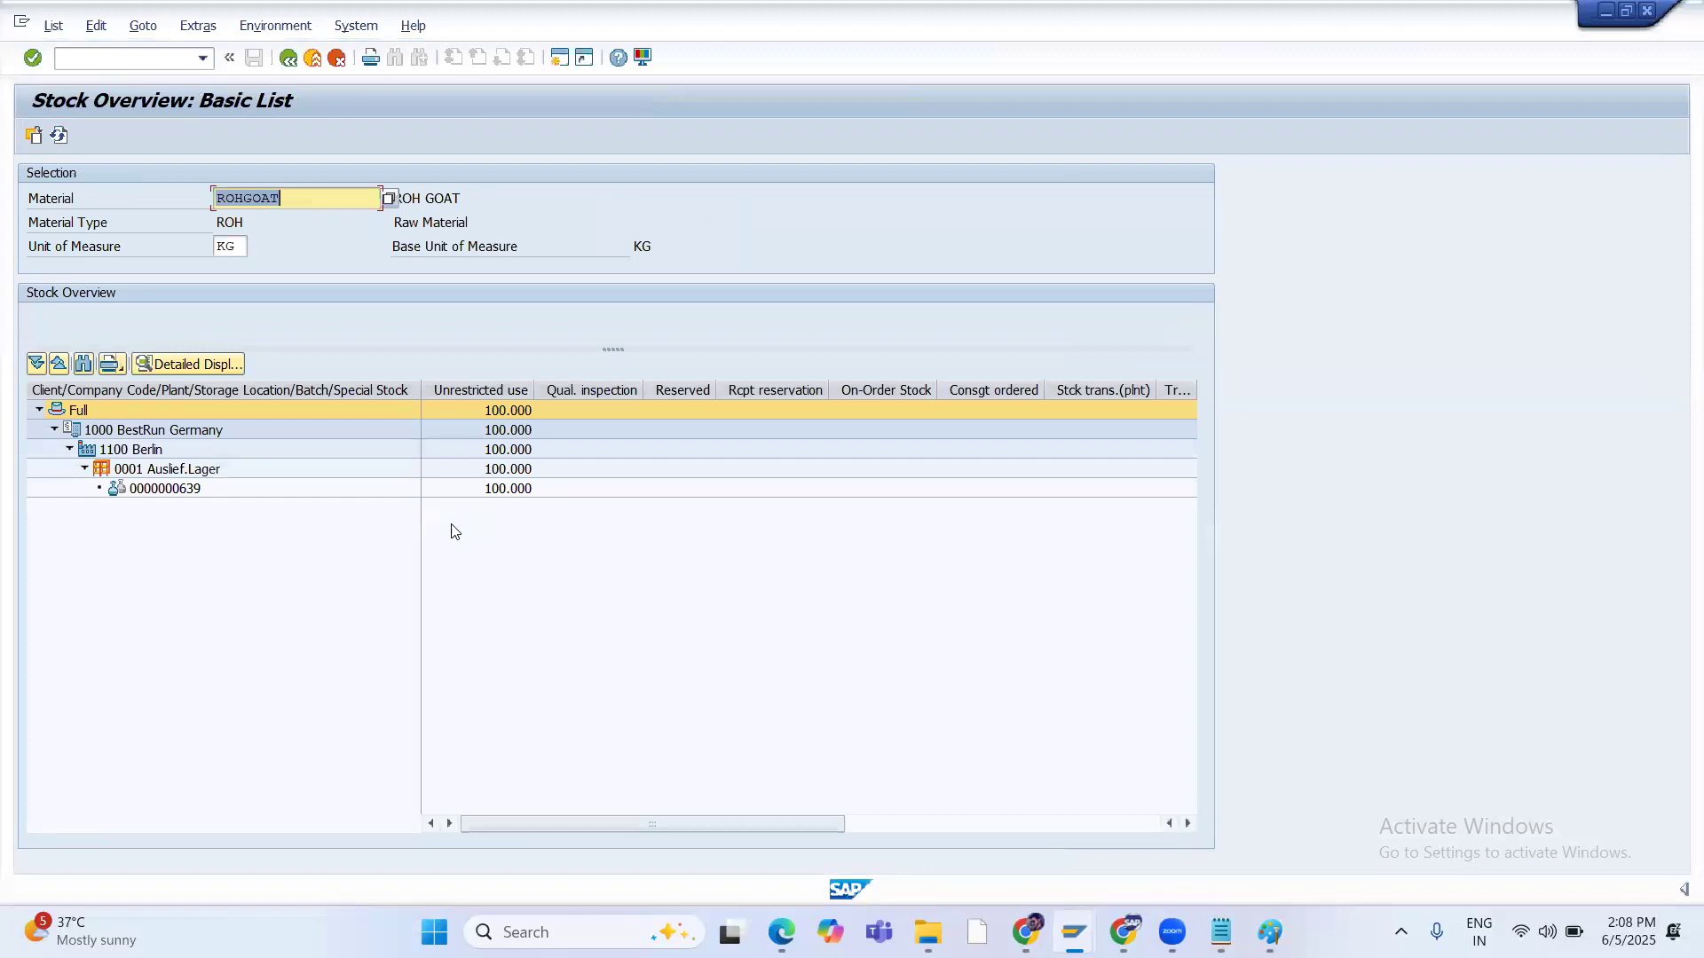
pyautogui.click(188, 490)
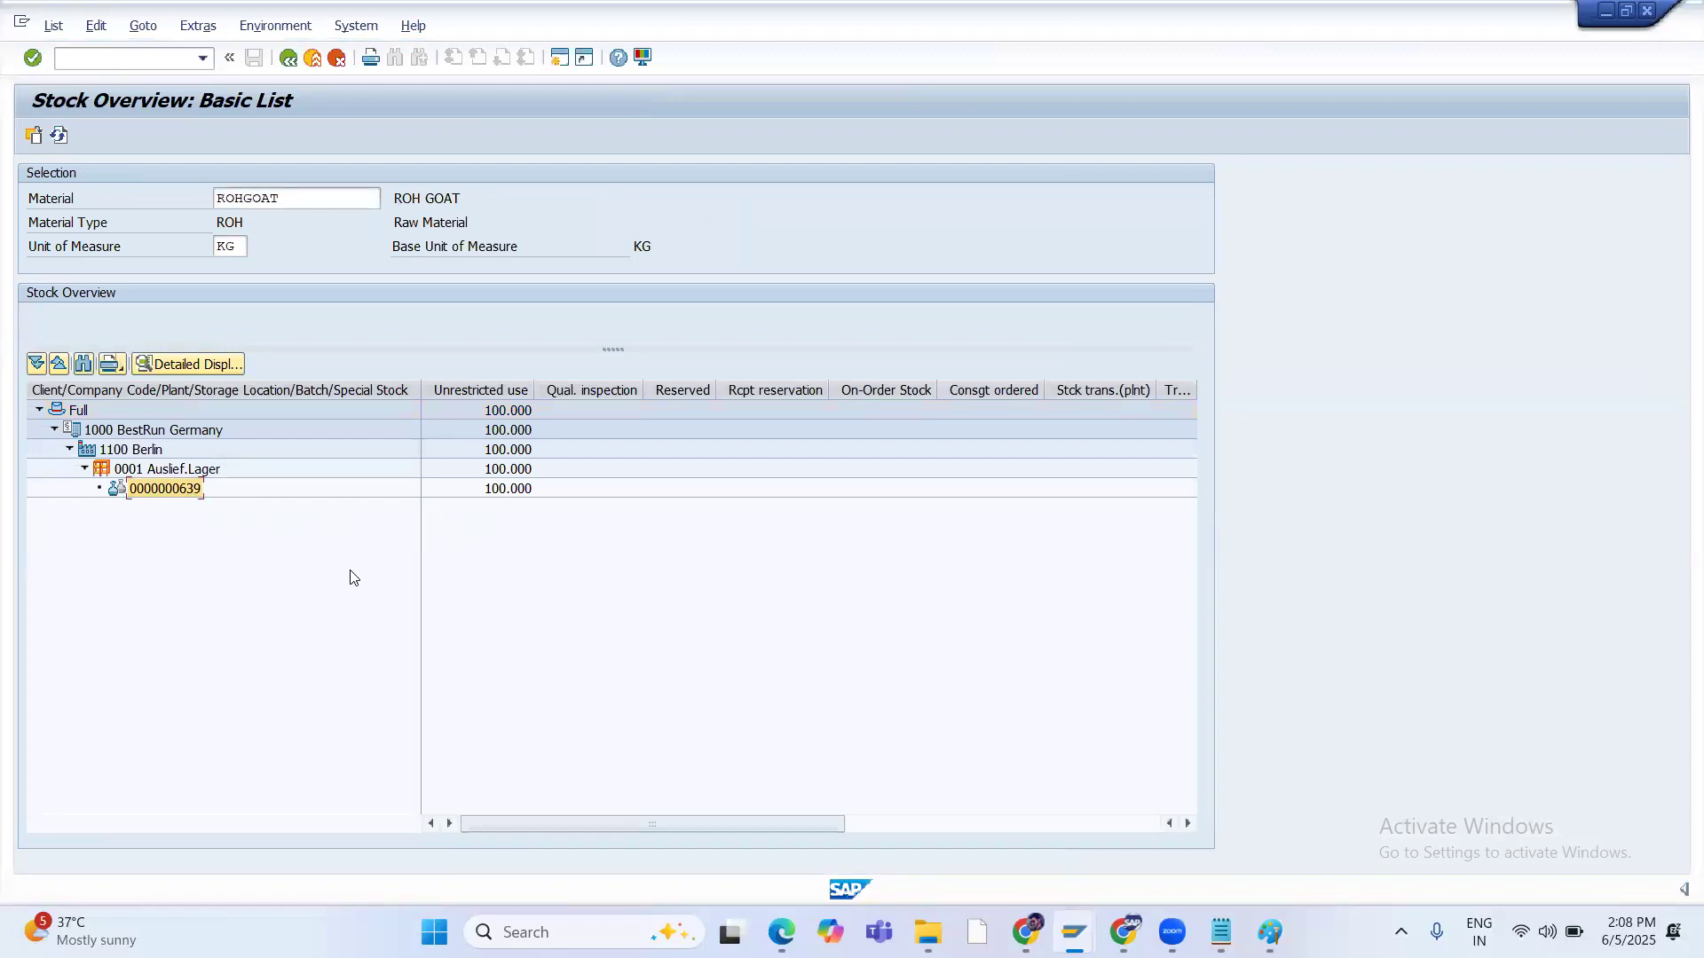
pyautogui.press('F3')
pyautogui.click(1097, 398)
pyautogui.hotkey('ctrl', 'v')
pyautogui.click(1259, 577)
# Collapse and re-expand the 1000, 1100 and 0001 stock tree nodes, then dismiss the posting message
pyautogui.click(53, 431)
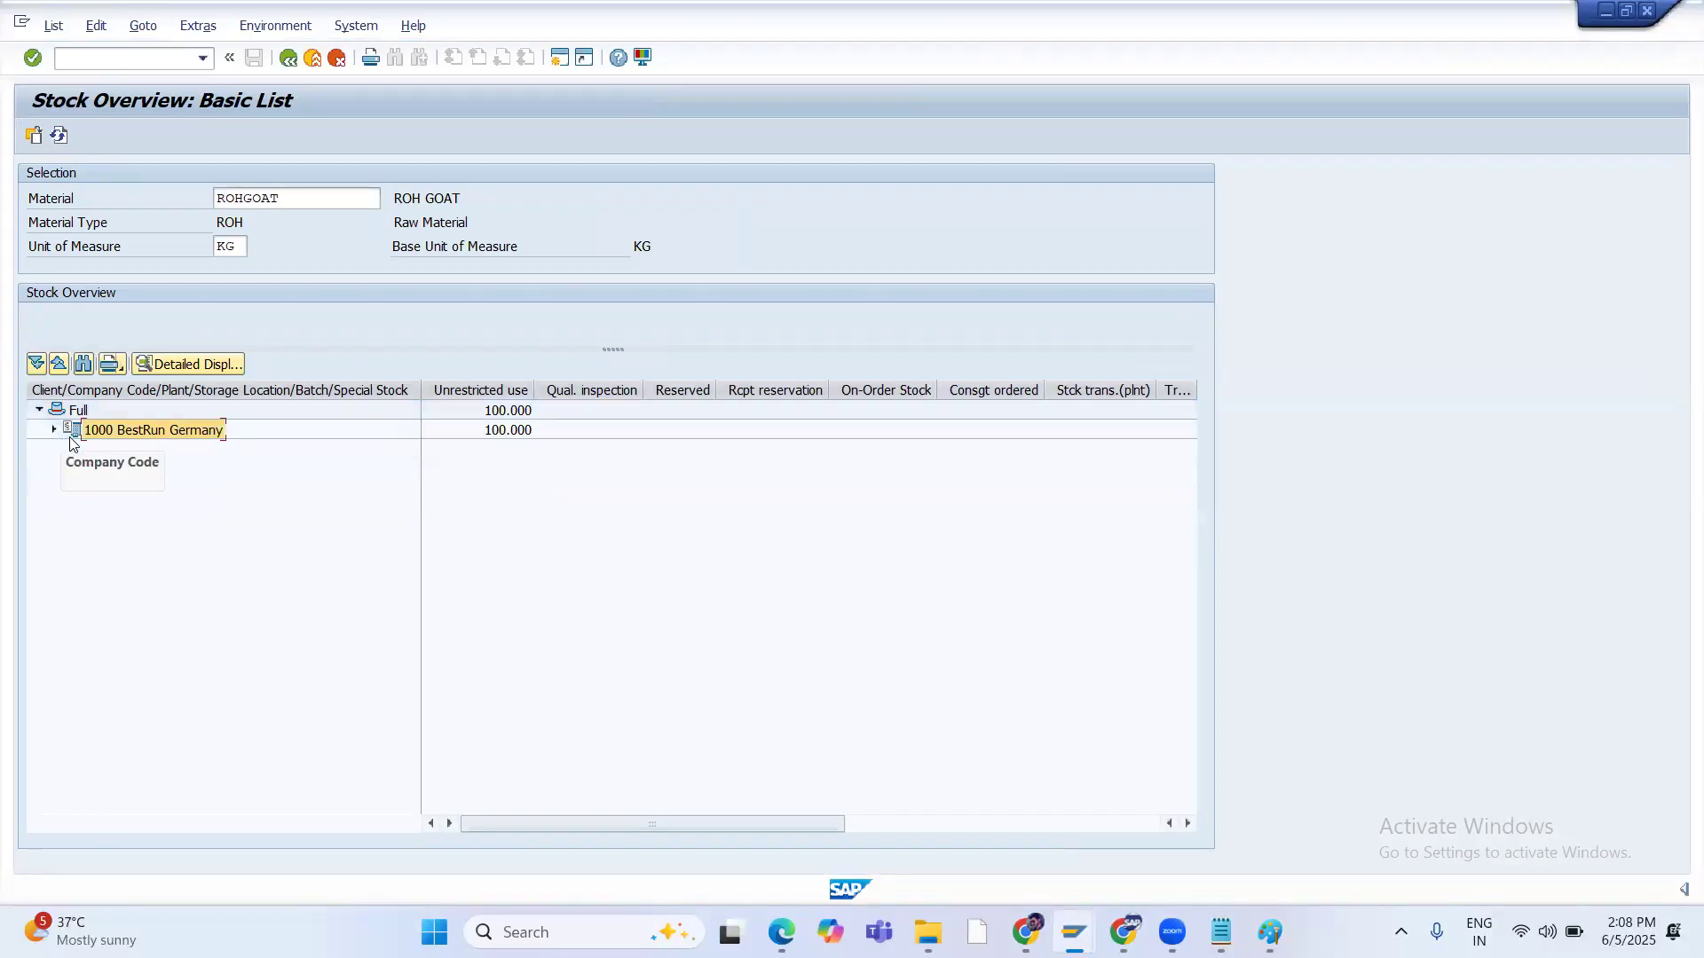
pyautogui.click(54, 430)
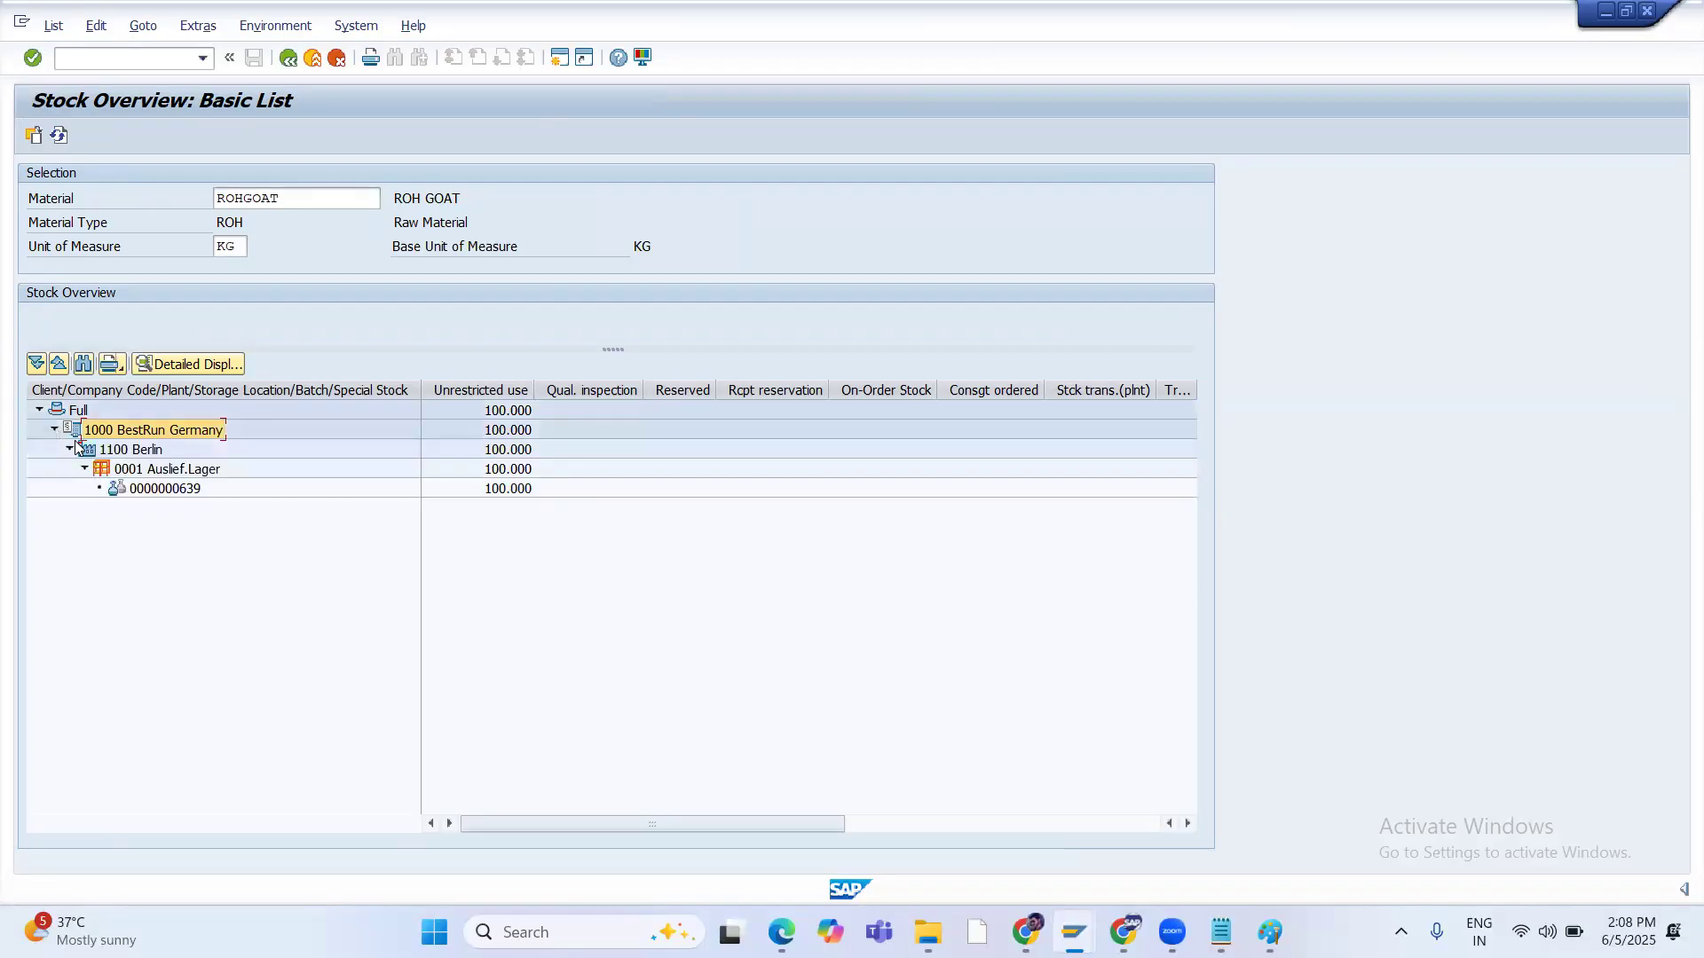
pyautogui.click(69, 451)
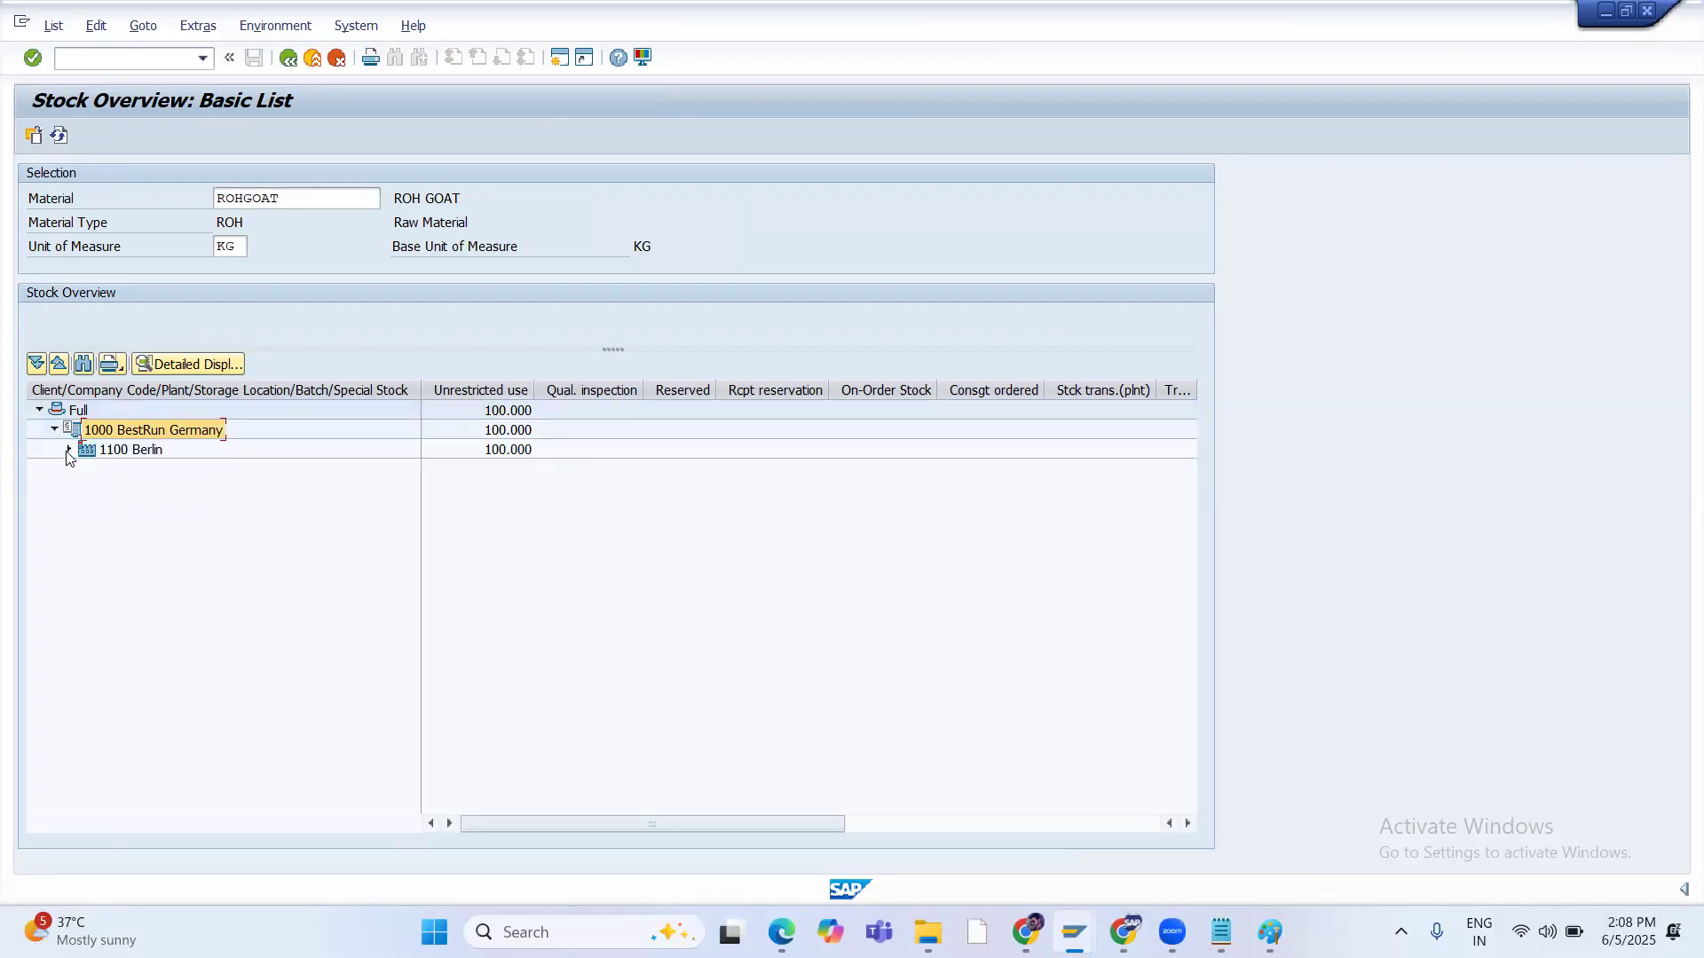
pyautogui.click(70, 450)
pyautogui.click(84, 470)
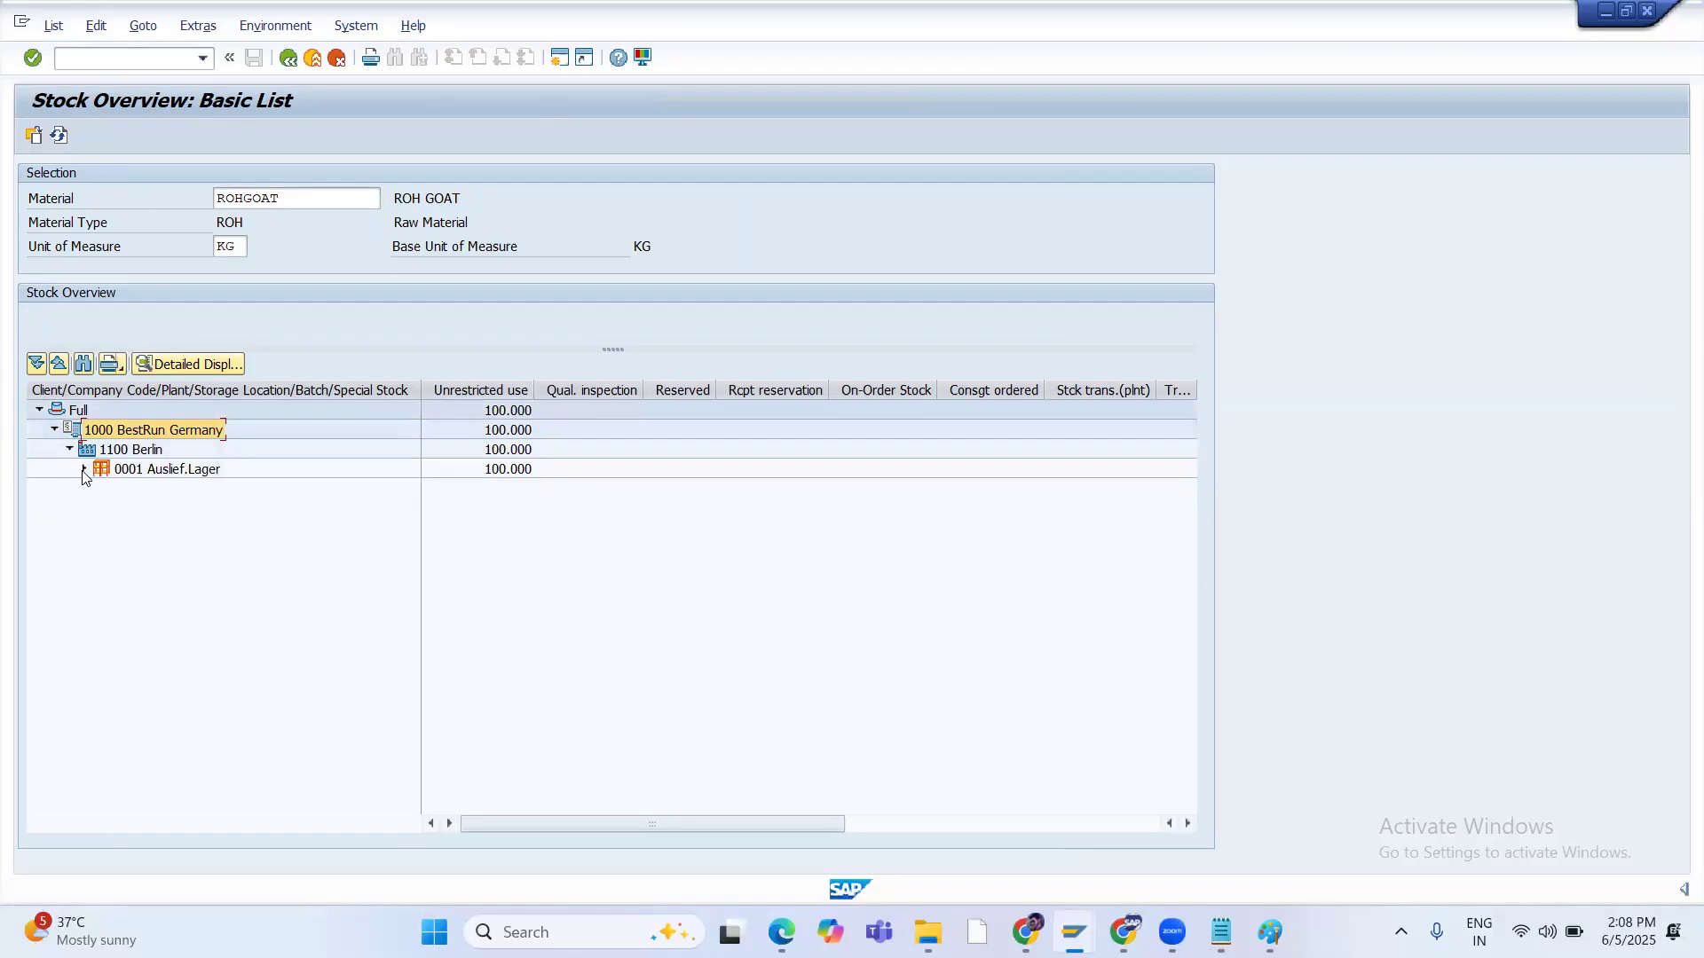
pyautogui.click(83, 471)
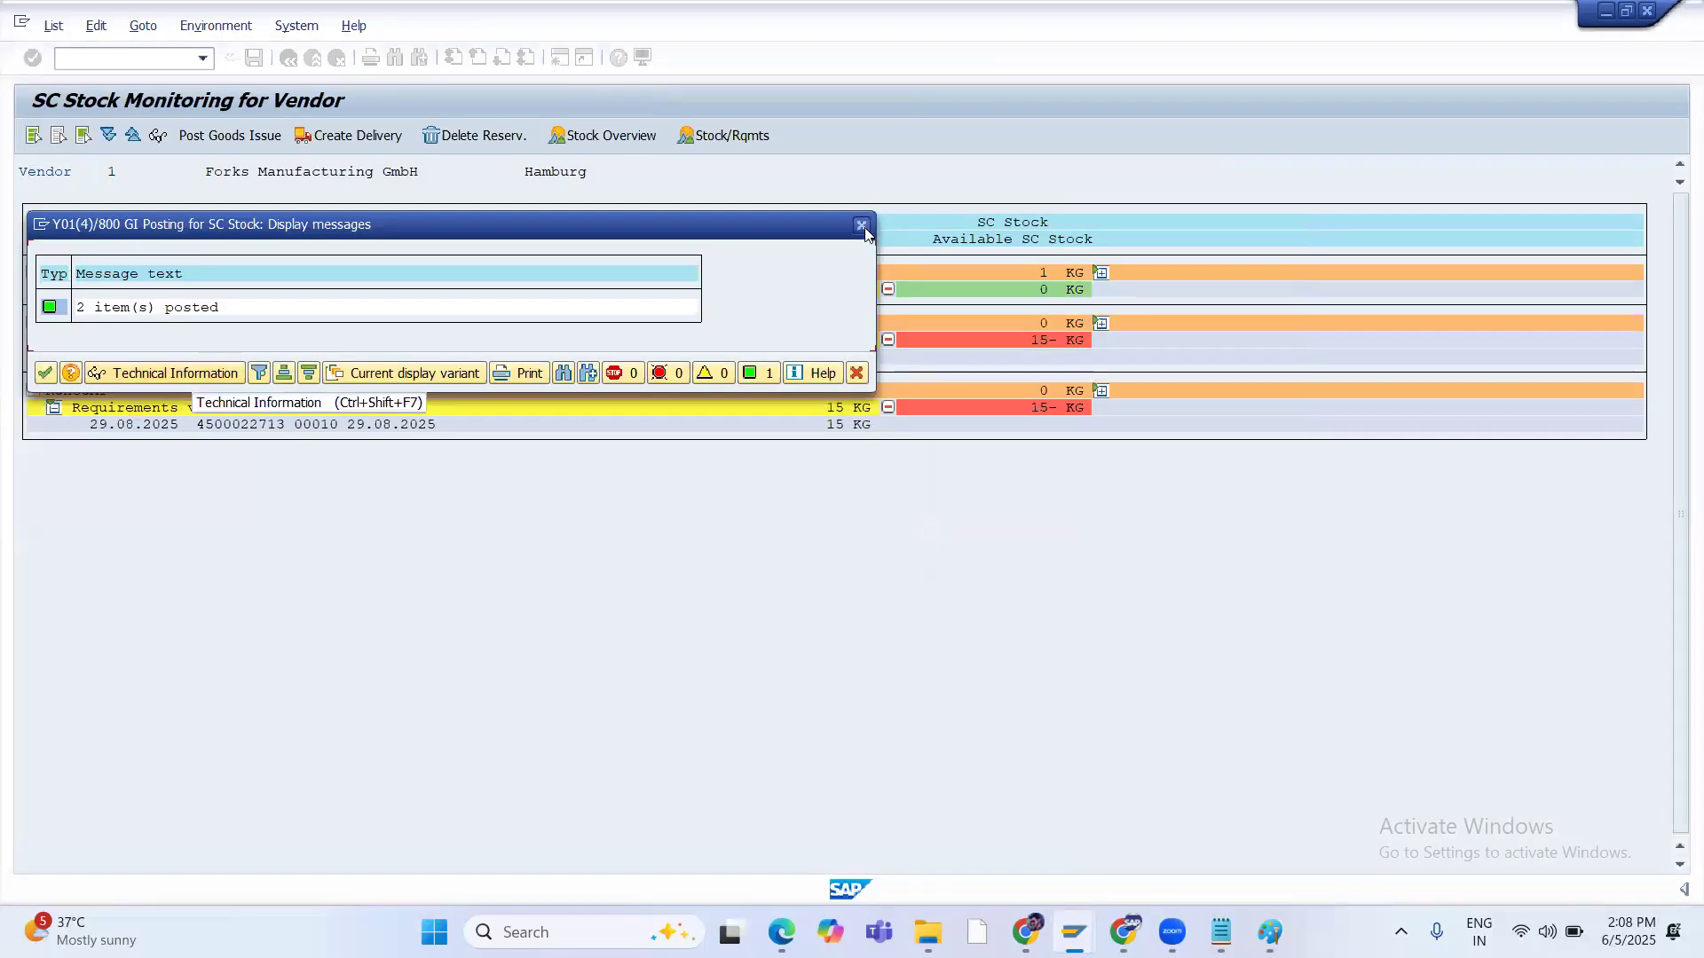
pyautogui.click(861, 225)
pyautogui.hotkey('alt', 'Tab')
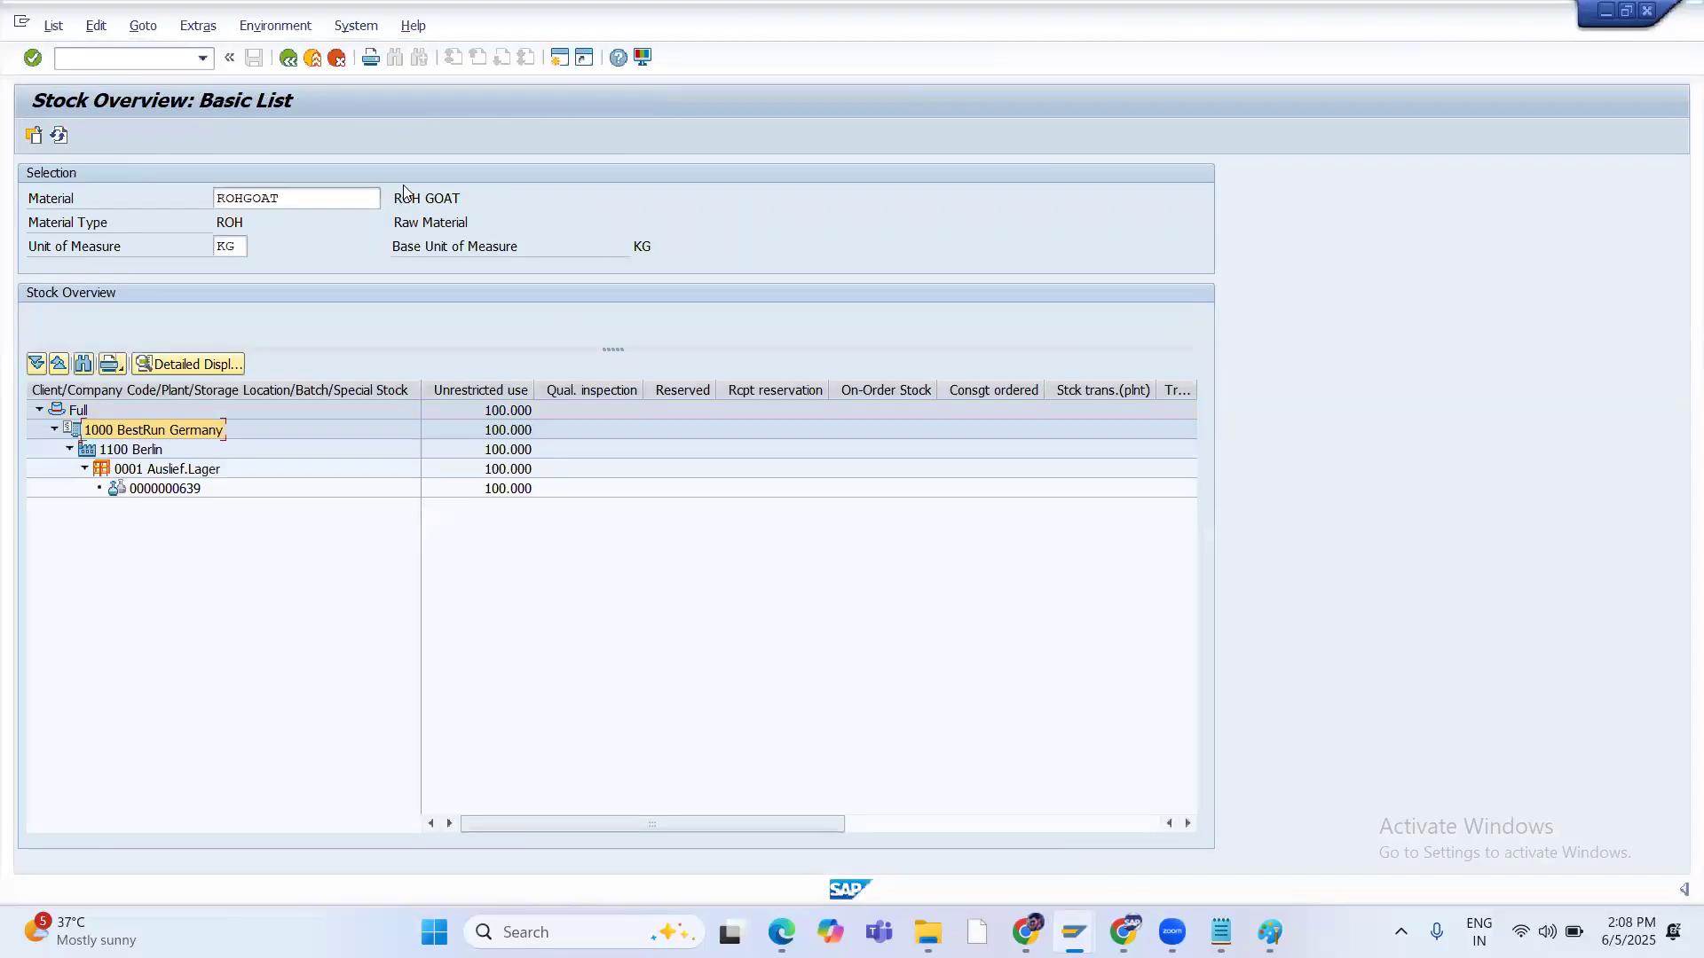
# Refresh ROHGOAT's stock, open its vendor subcontracting stock details, then start a new session with CO03
pyautogui.click(56, 137)
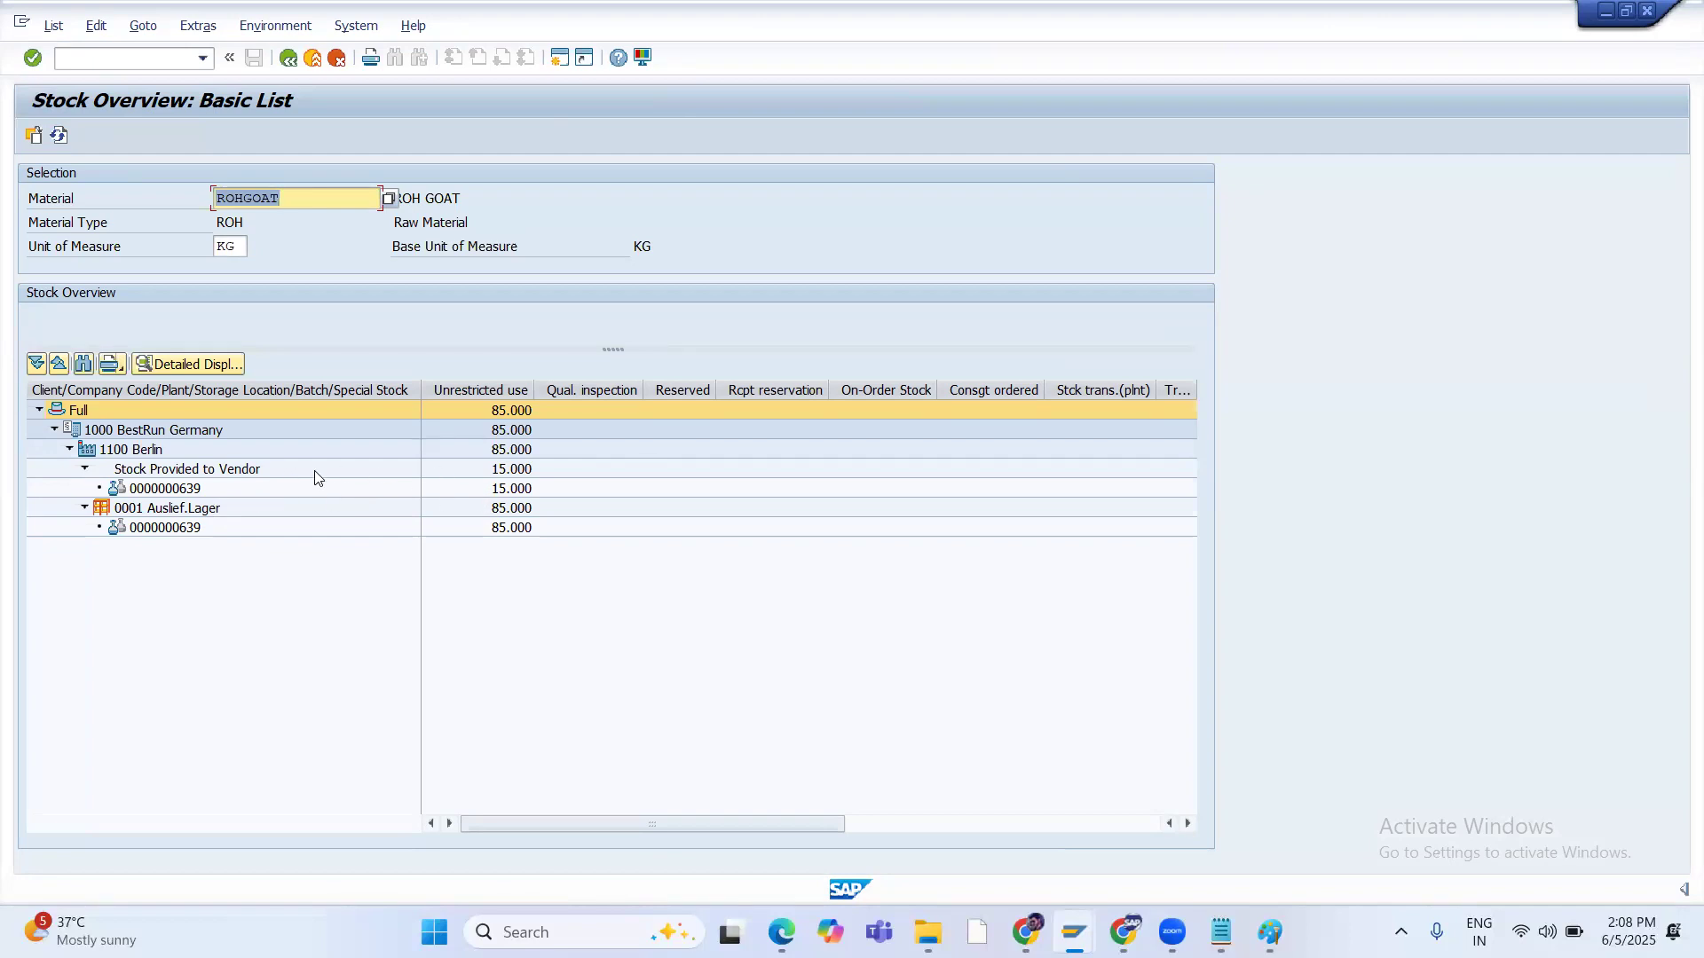
pyautogui.doubleClick(525, 478)
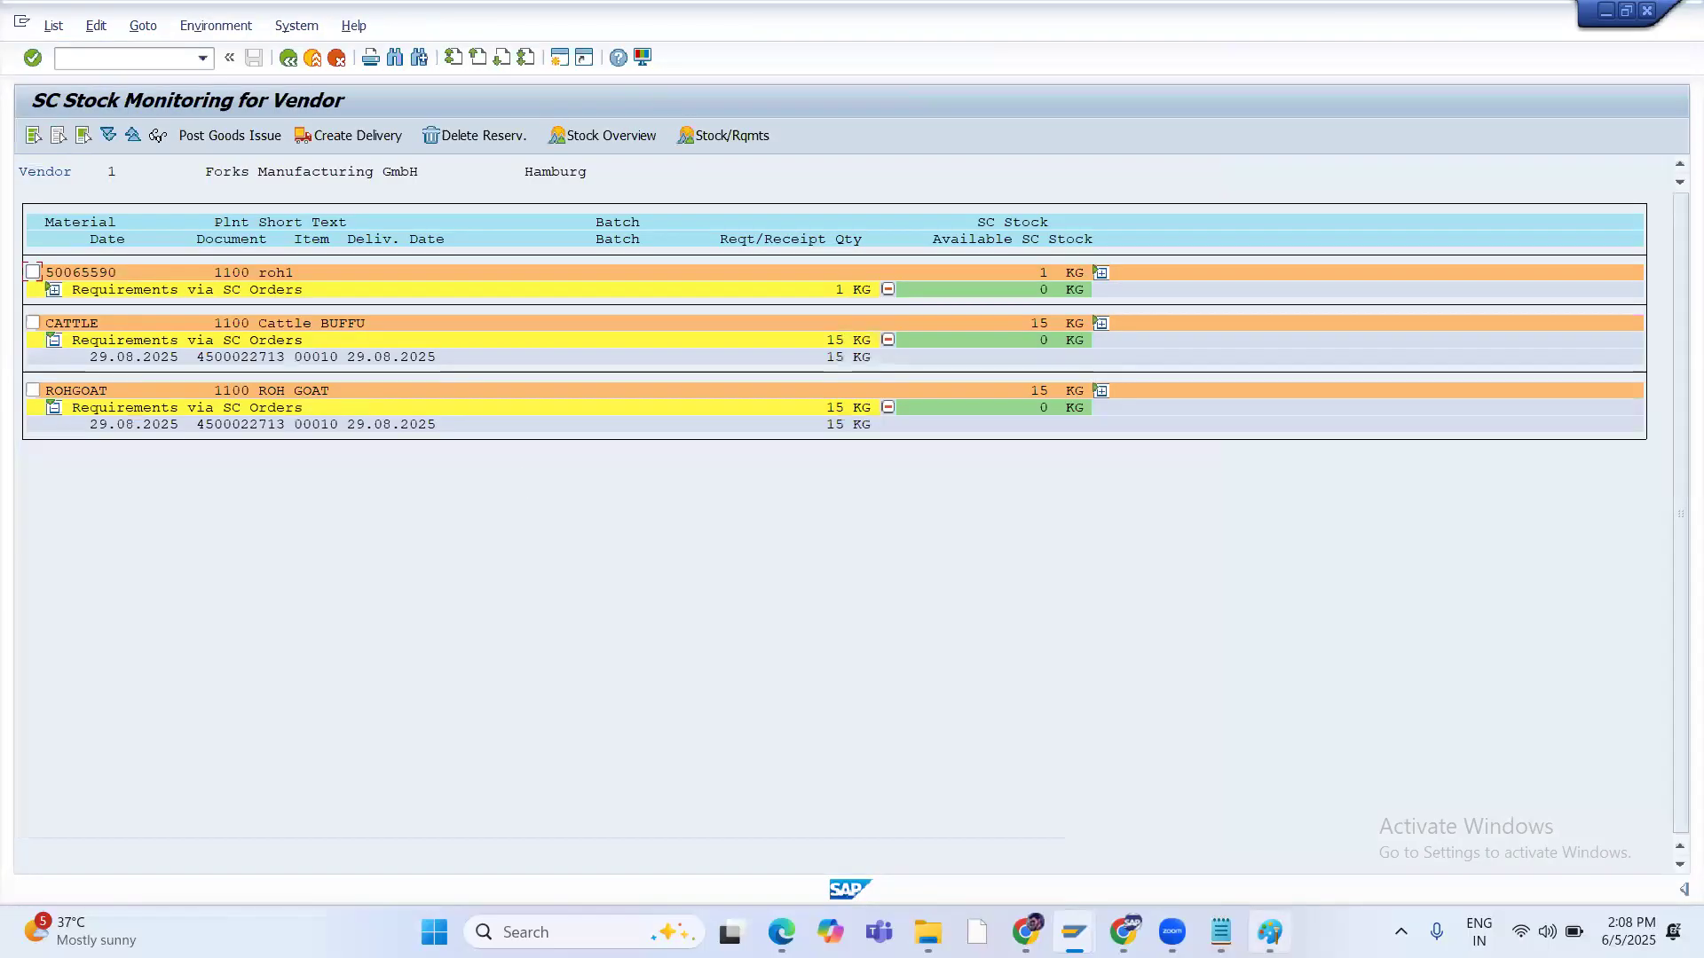
pyautogui.moveTo(1270, 932)
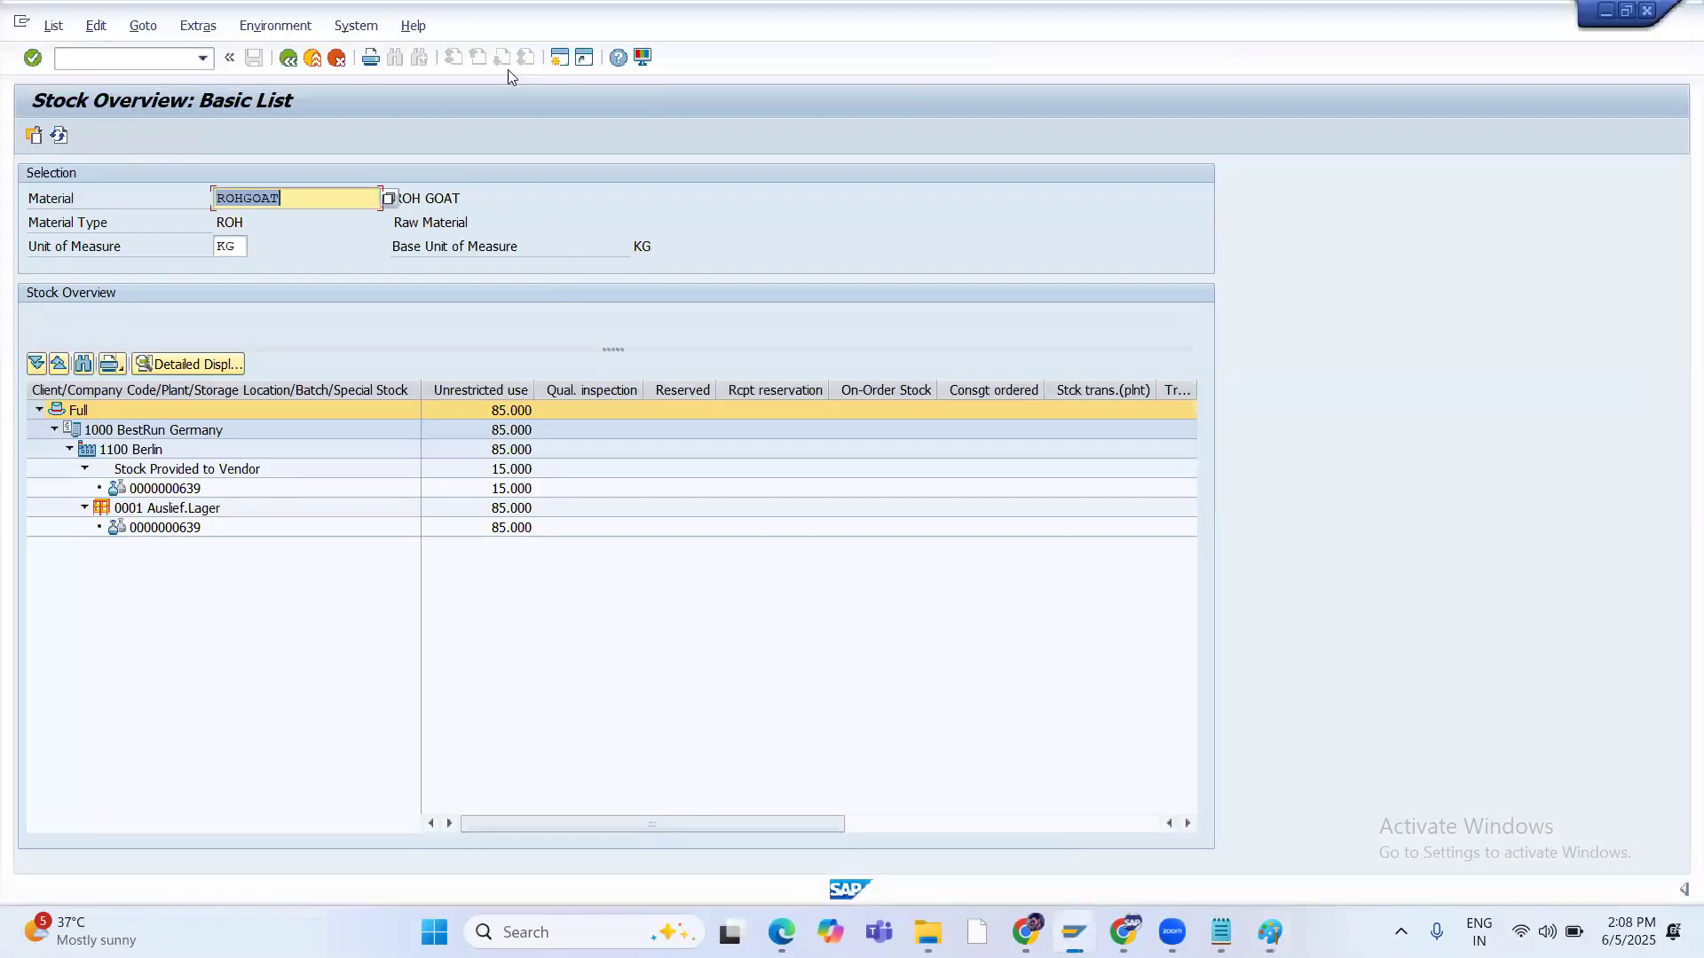
pyautogui.click(559, 58)
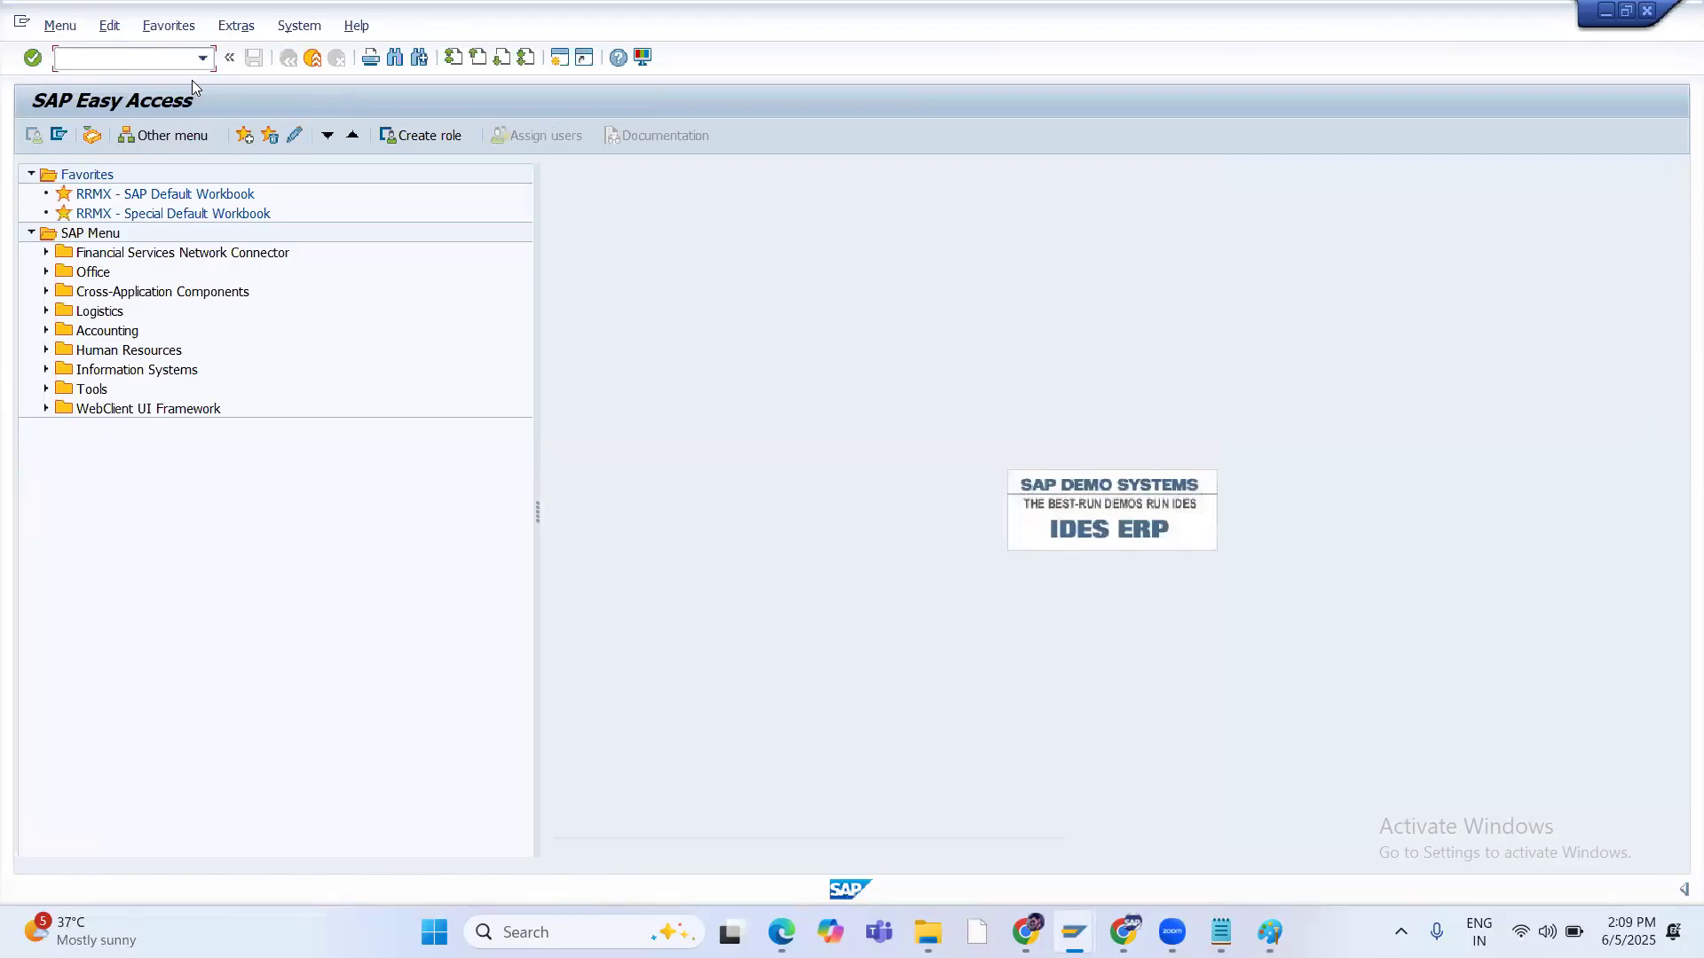
pyautogui.write('co03')
# Open production order 60006200 and list its operations 0010 internal and 0020 external subcontracting
pyautogui.press('Return')
pyautogui.press('Return')
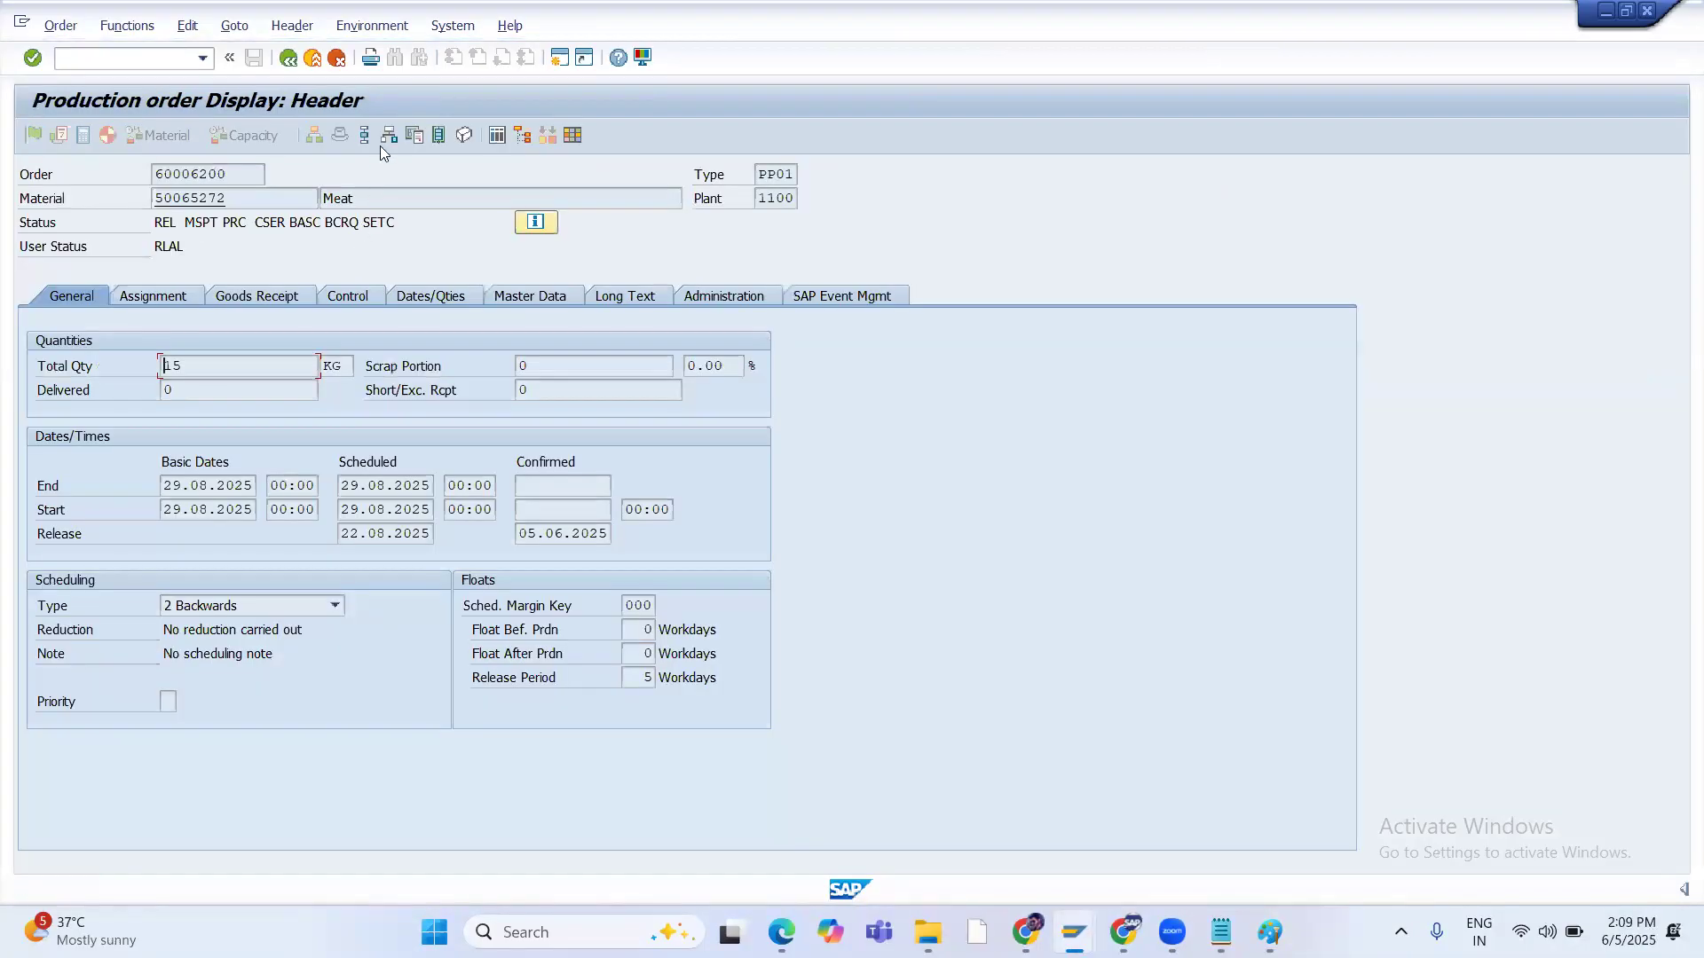
pyautogui.click(365, 135)
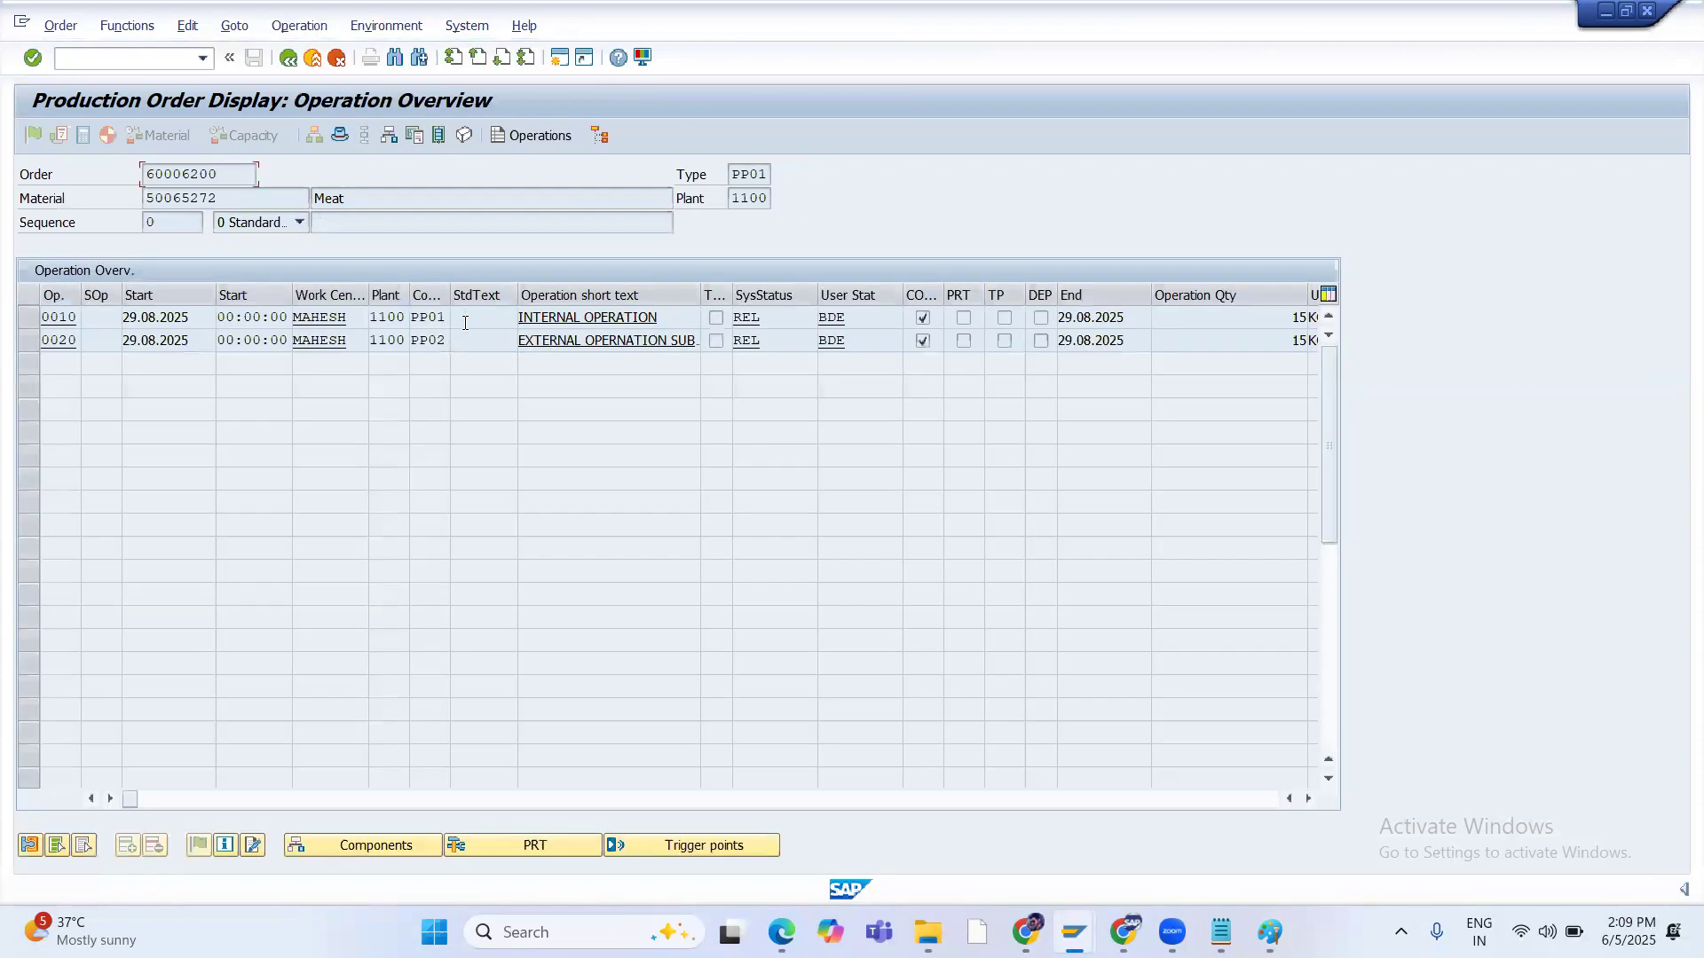
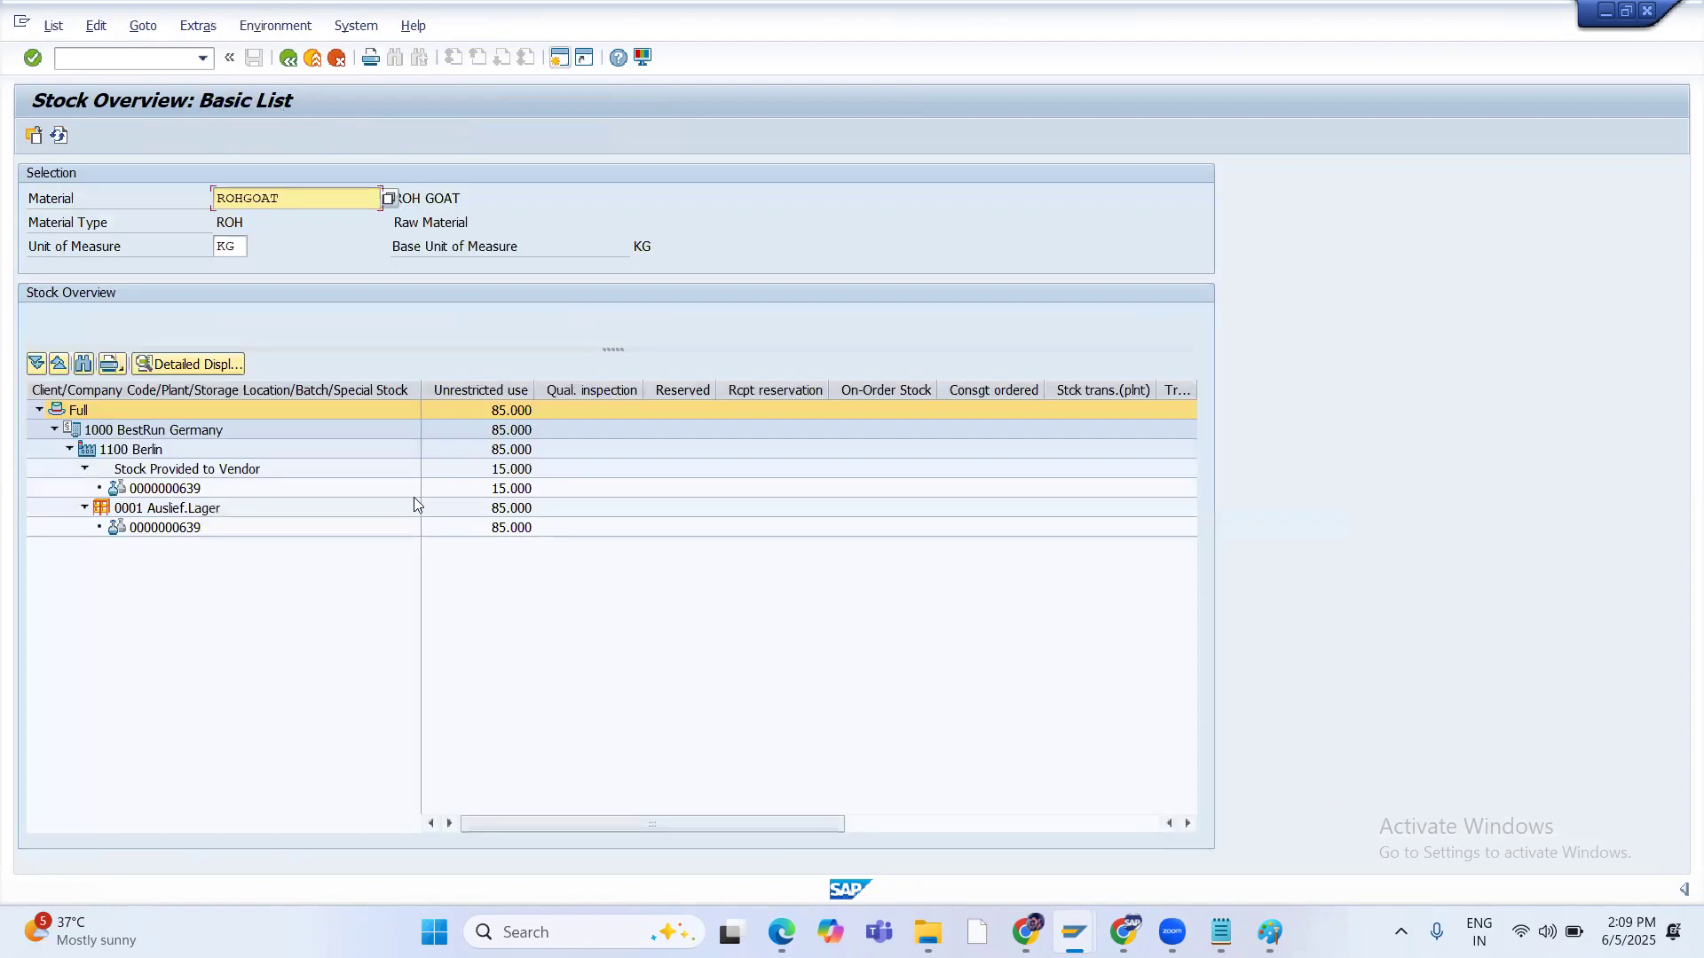
pyautogui.moveTo(272, 197); pyautogui.dragTo(191, 204)
pyautogui.press('BackSpace')
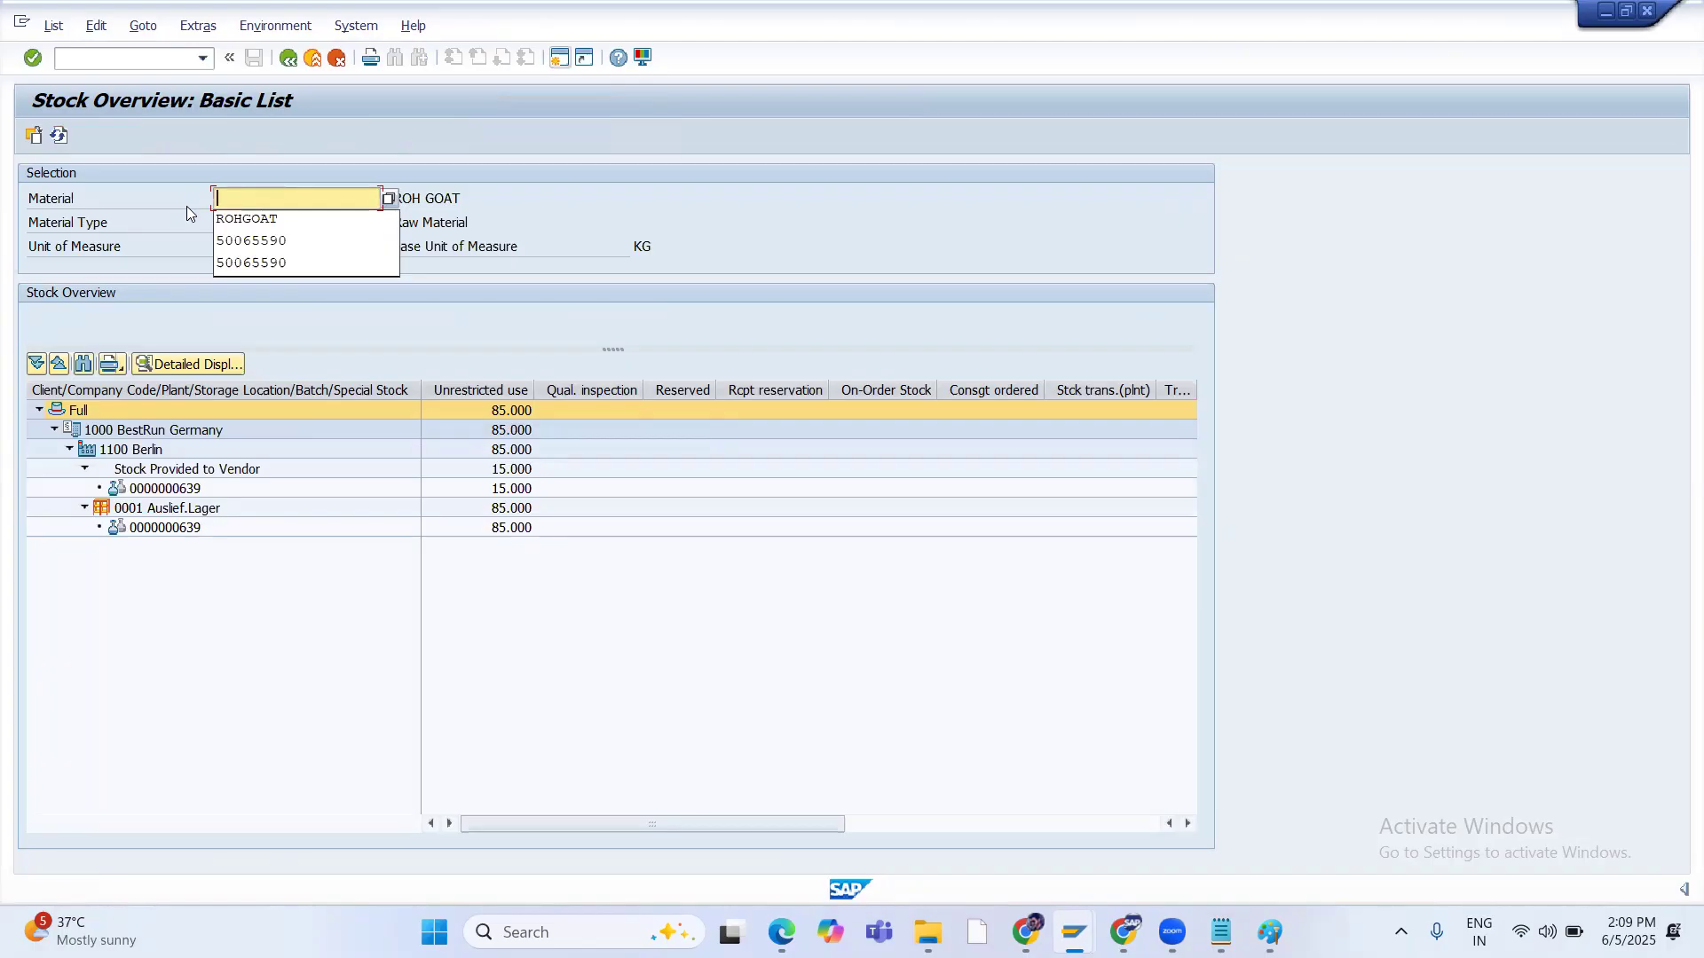
pyautogui.write('cattle')
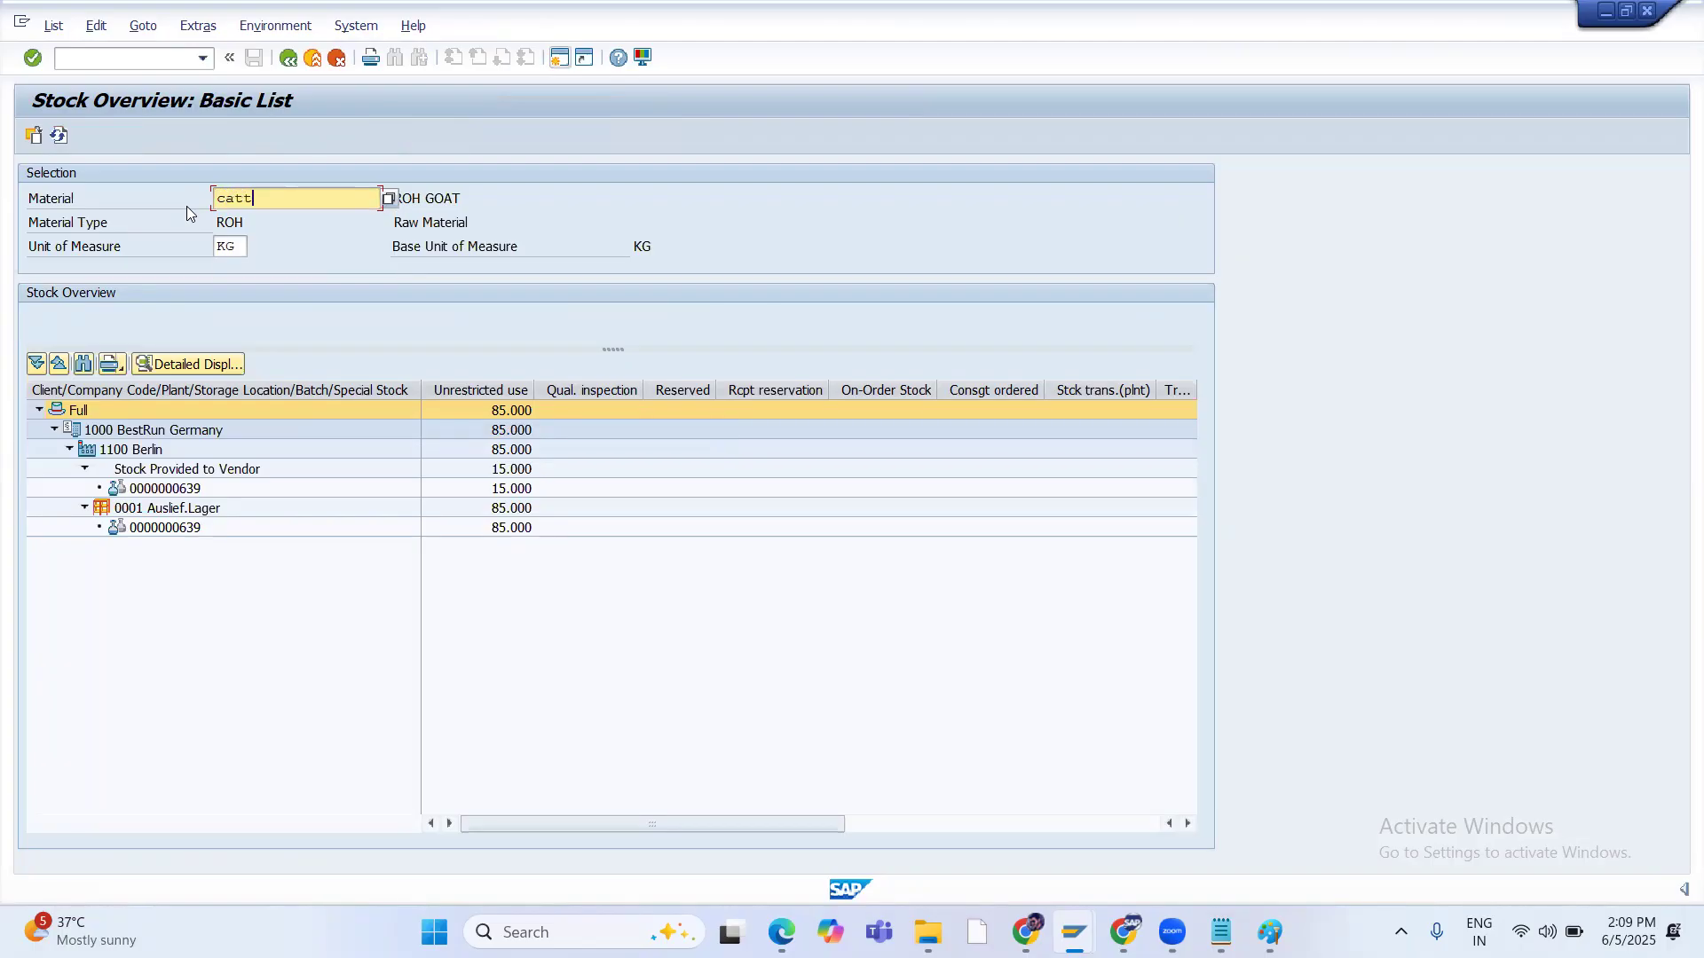
pyautogui.press('Return')
pyautogui.click(59, 138)
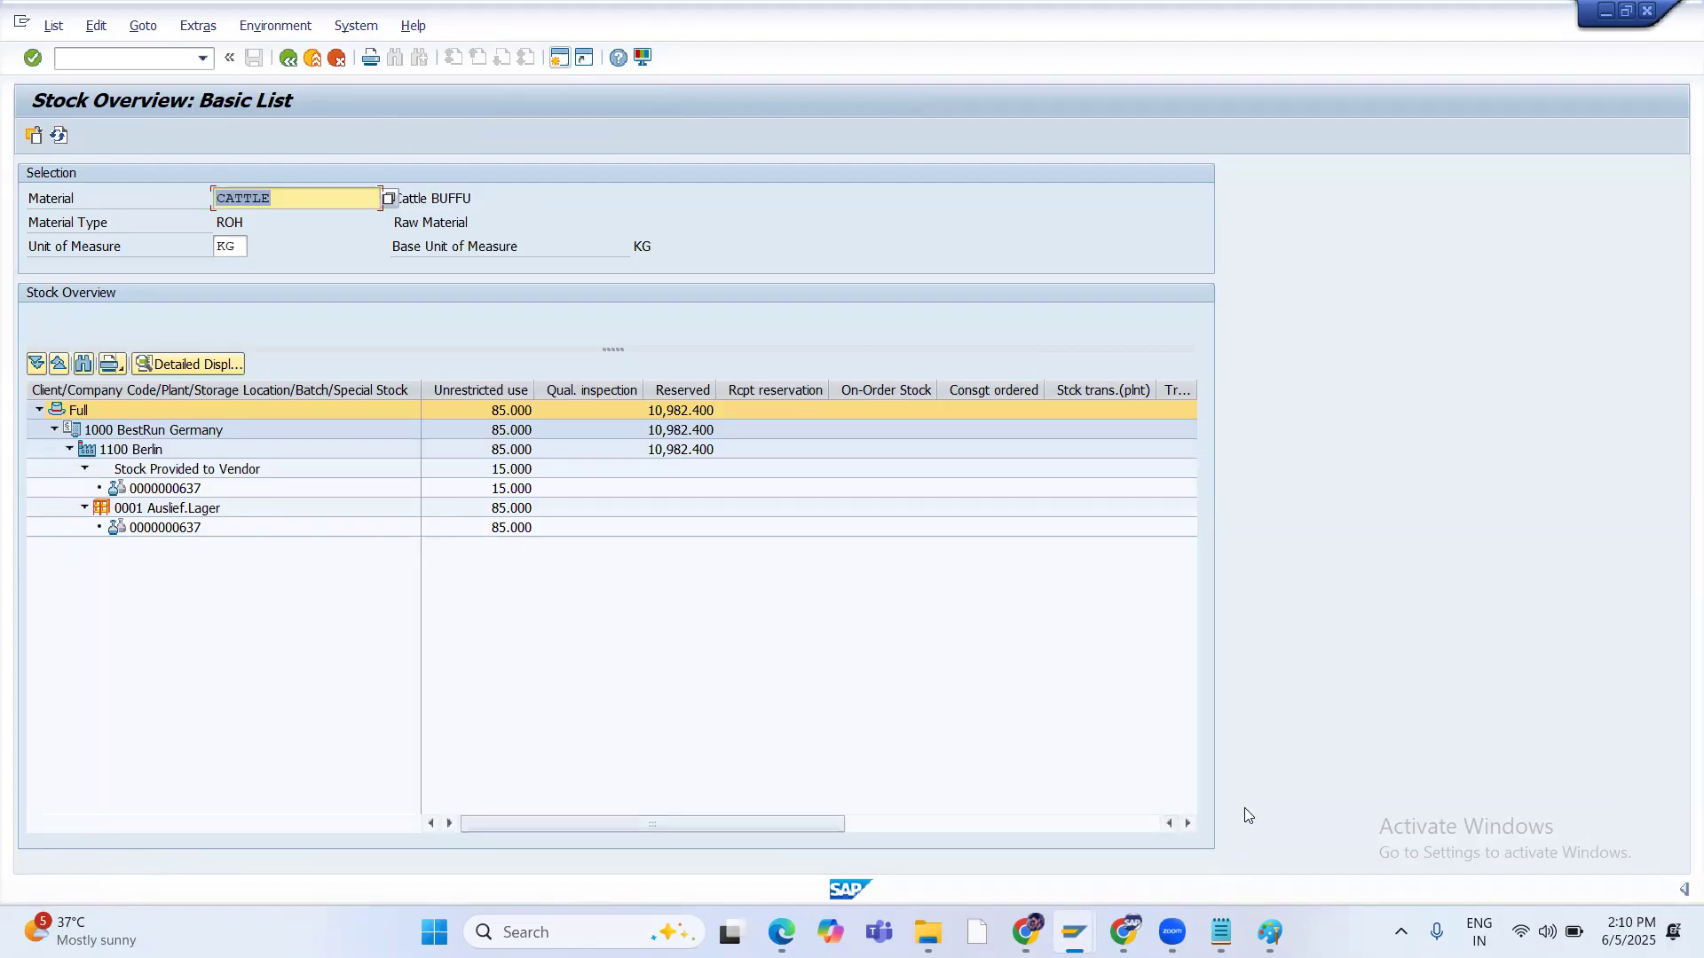
pyautogui.hotkey('alt', 'Tab')
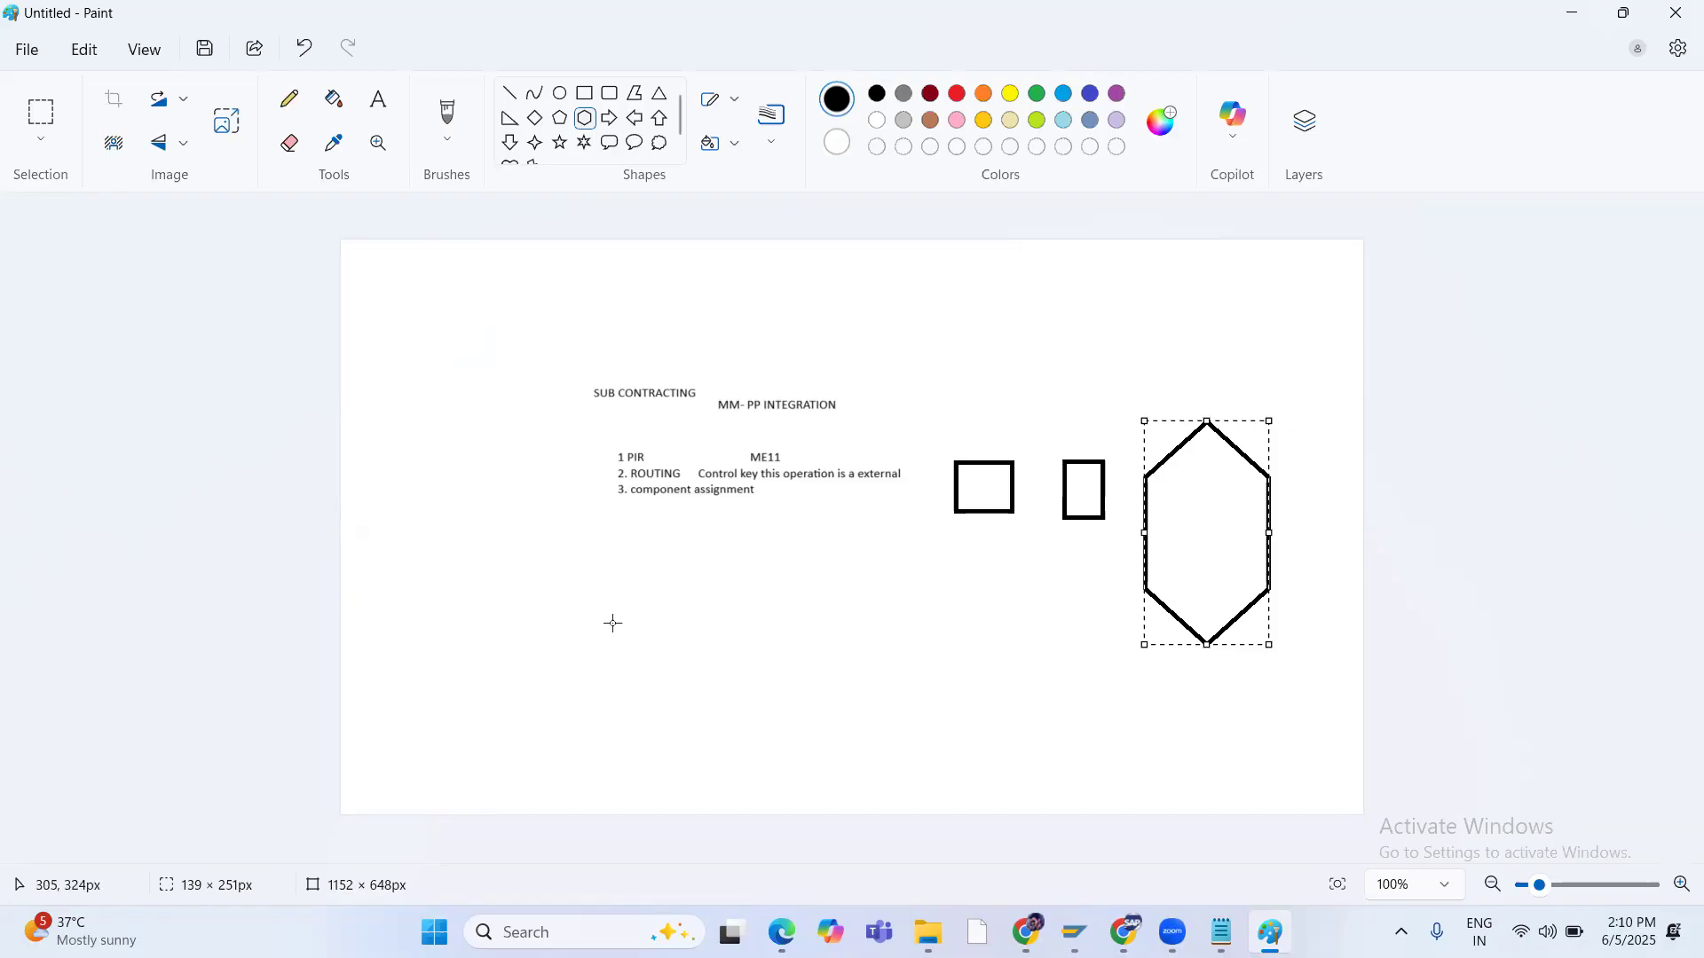
# Return from Paint to the CATTLE stock overview and bring up the ME21N Notepad notes
pyautogui.hotkey('alt', 'Tab')
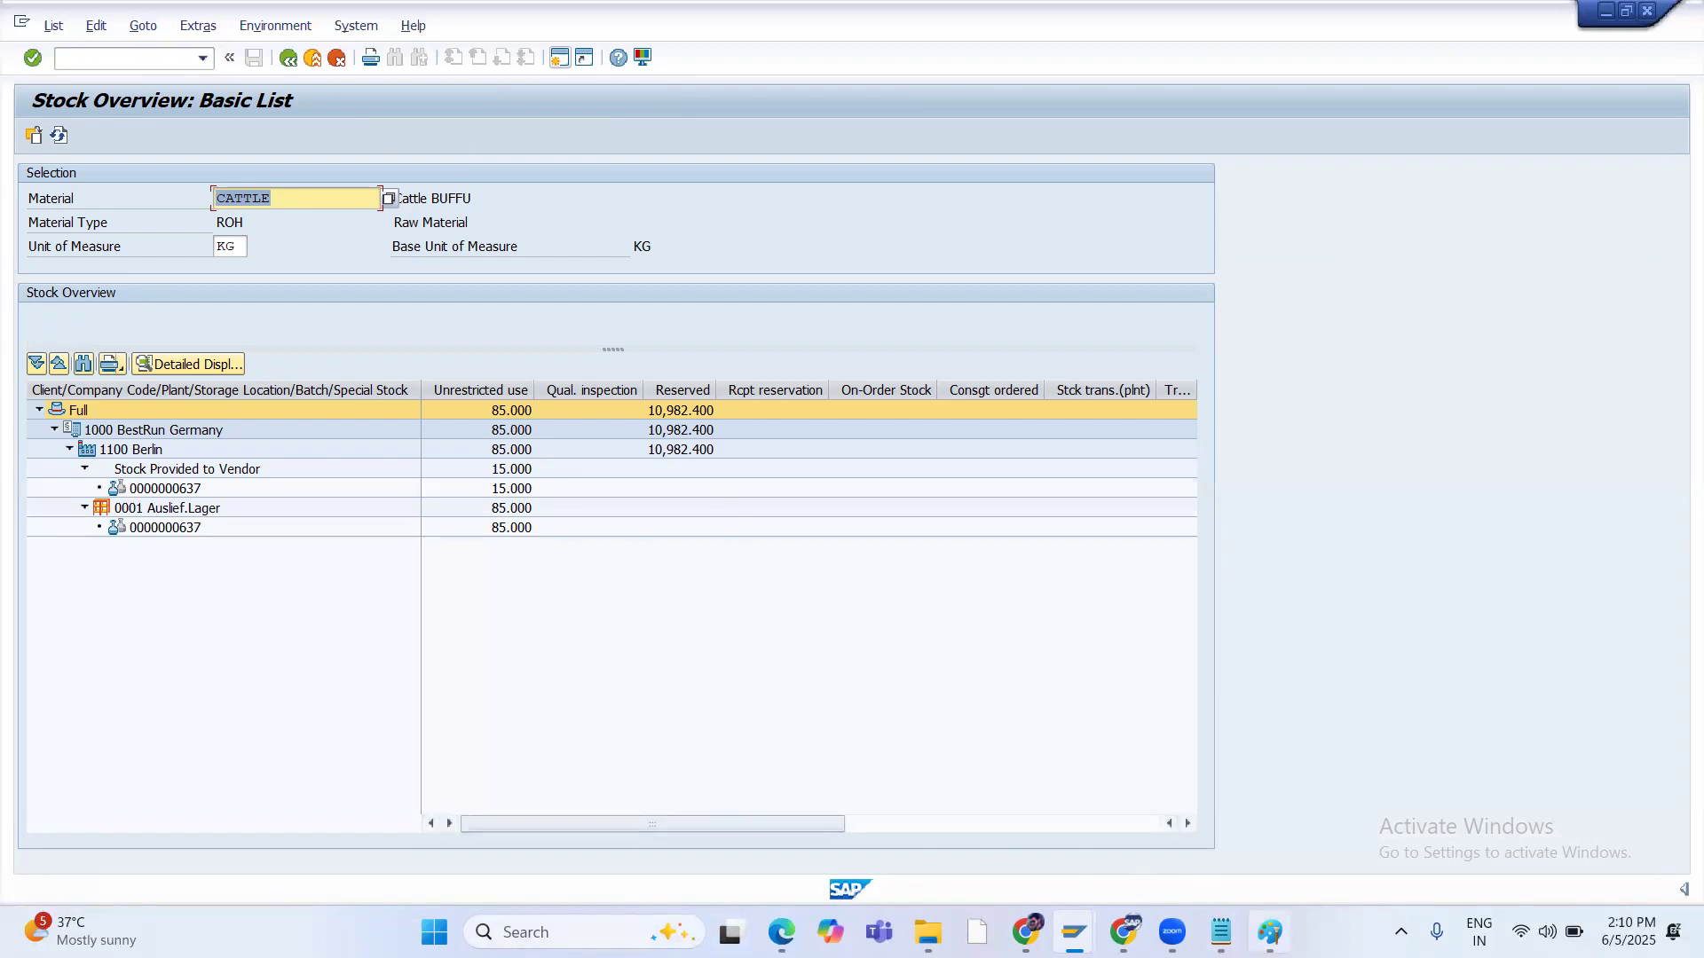
pyautogui.click(1221, 932)
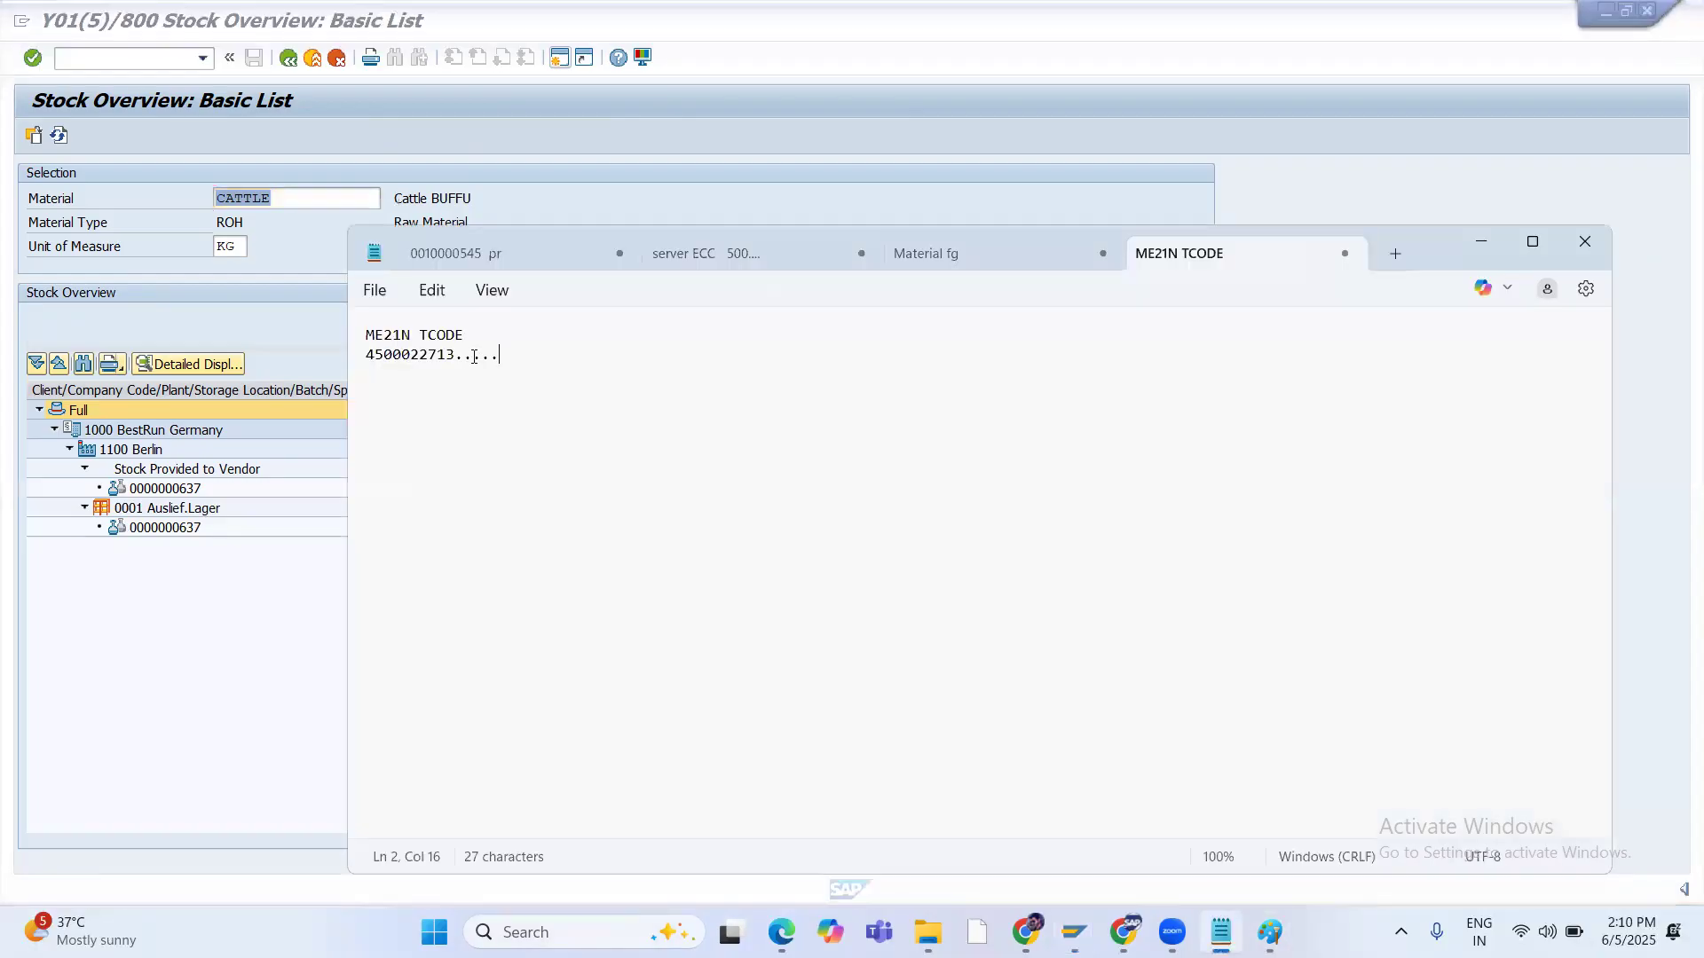
# Select the purchase order number in the ME21N notes and go back to SAP's command field
pyautogui.moveTo(456, 355); pyautogui.dragTo(368, 355)
pyautogui.hotkey('ctrl', 'c')
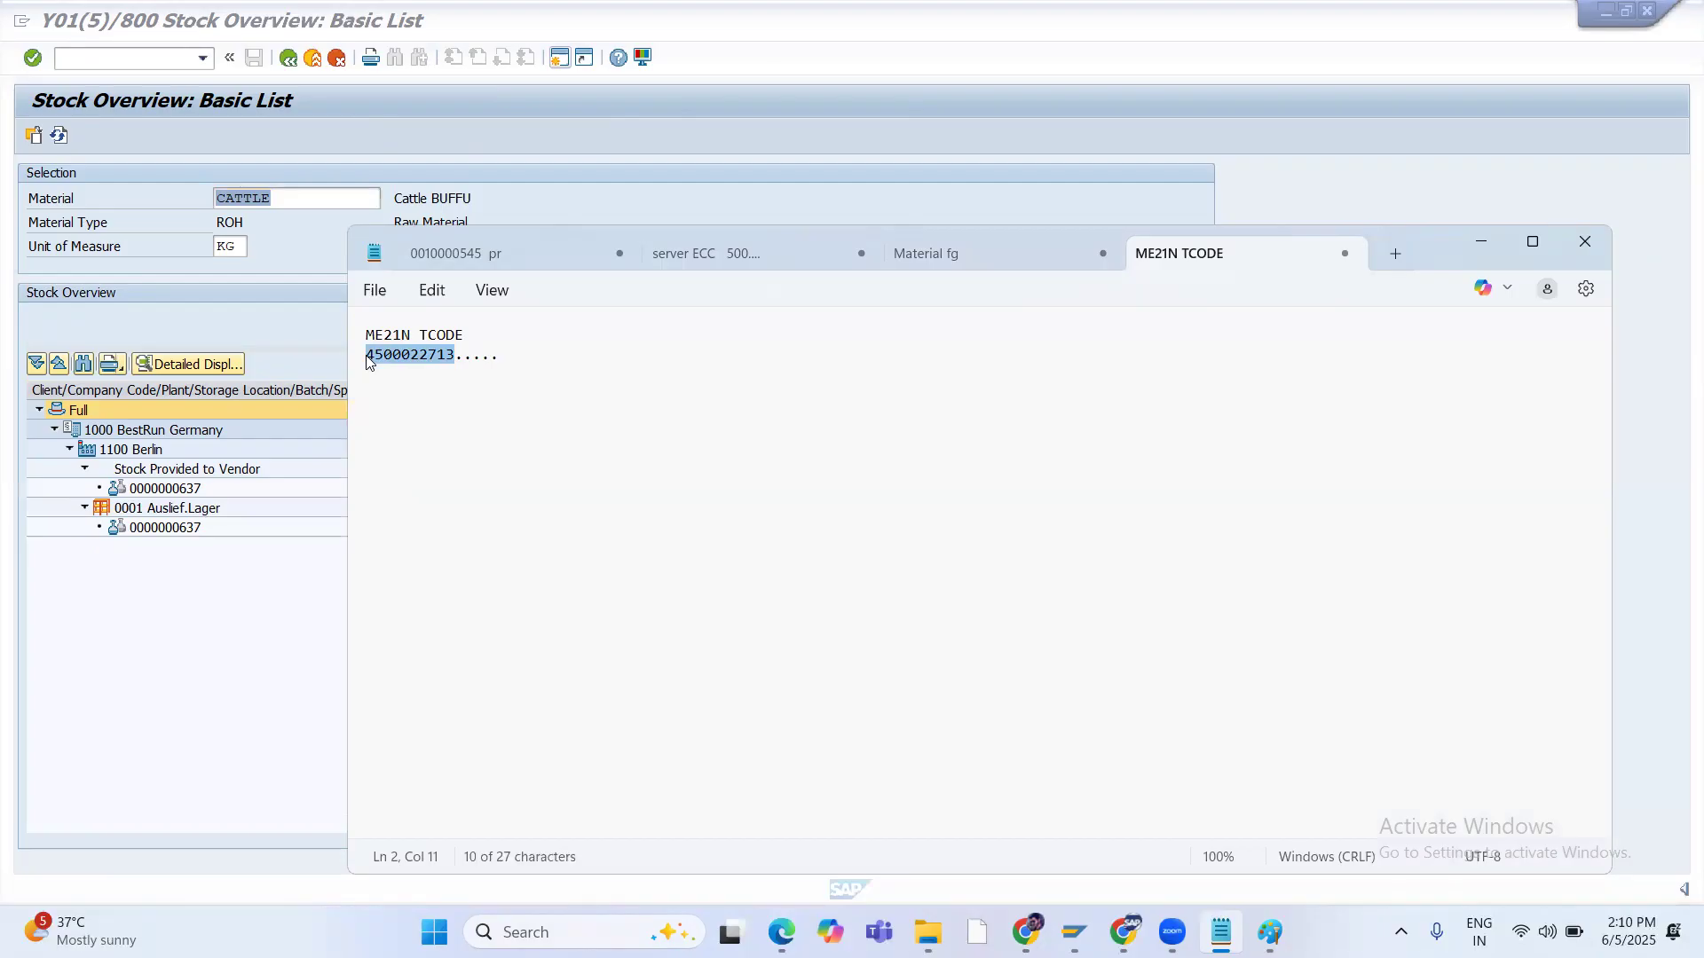
pyautogui.click(100, 61)
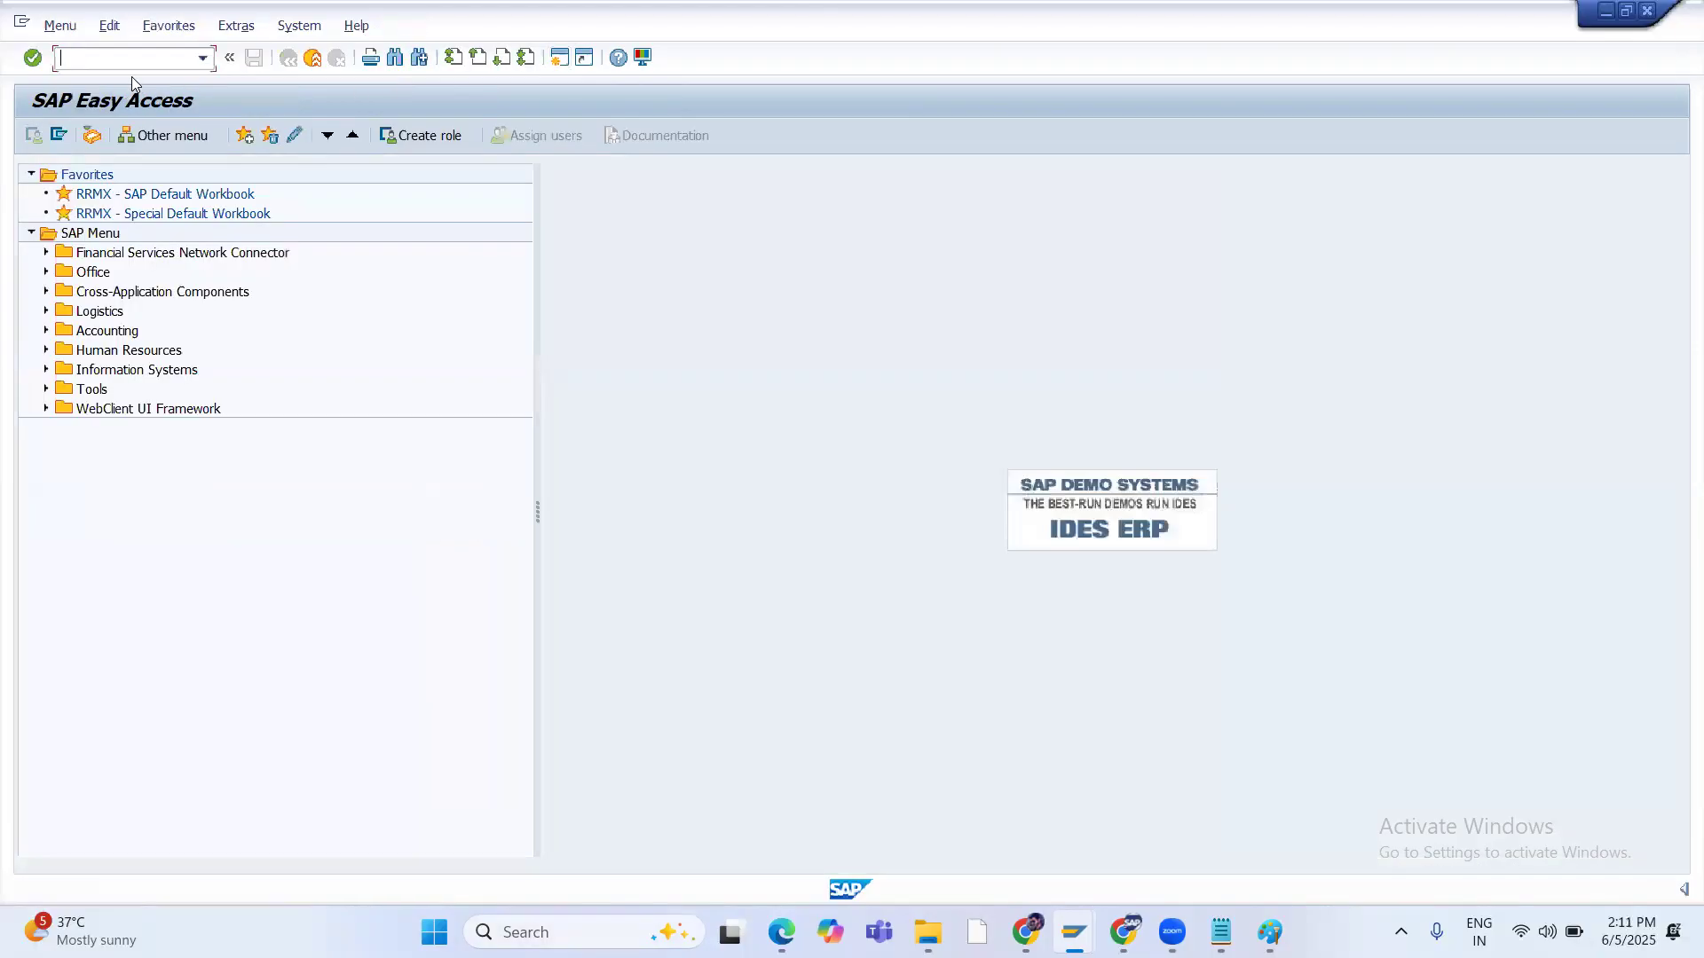
# Start a MIGO goods receipt for the pasted subcontract purchase order number
pyautogui.write('/nmigo')
pyautogui.press('Return')
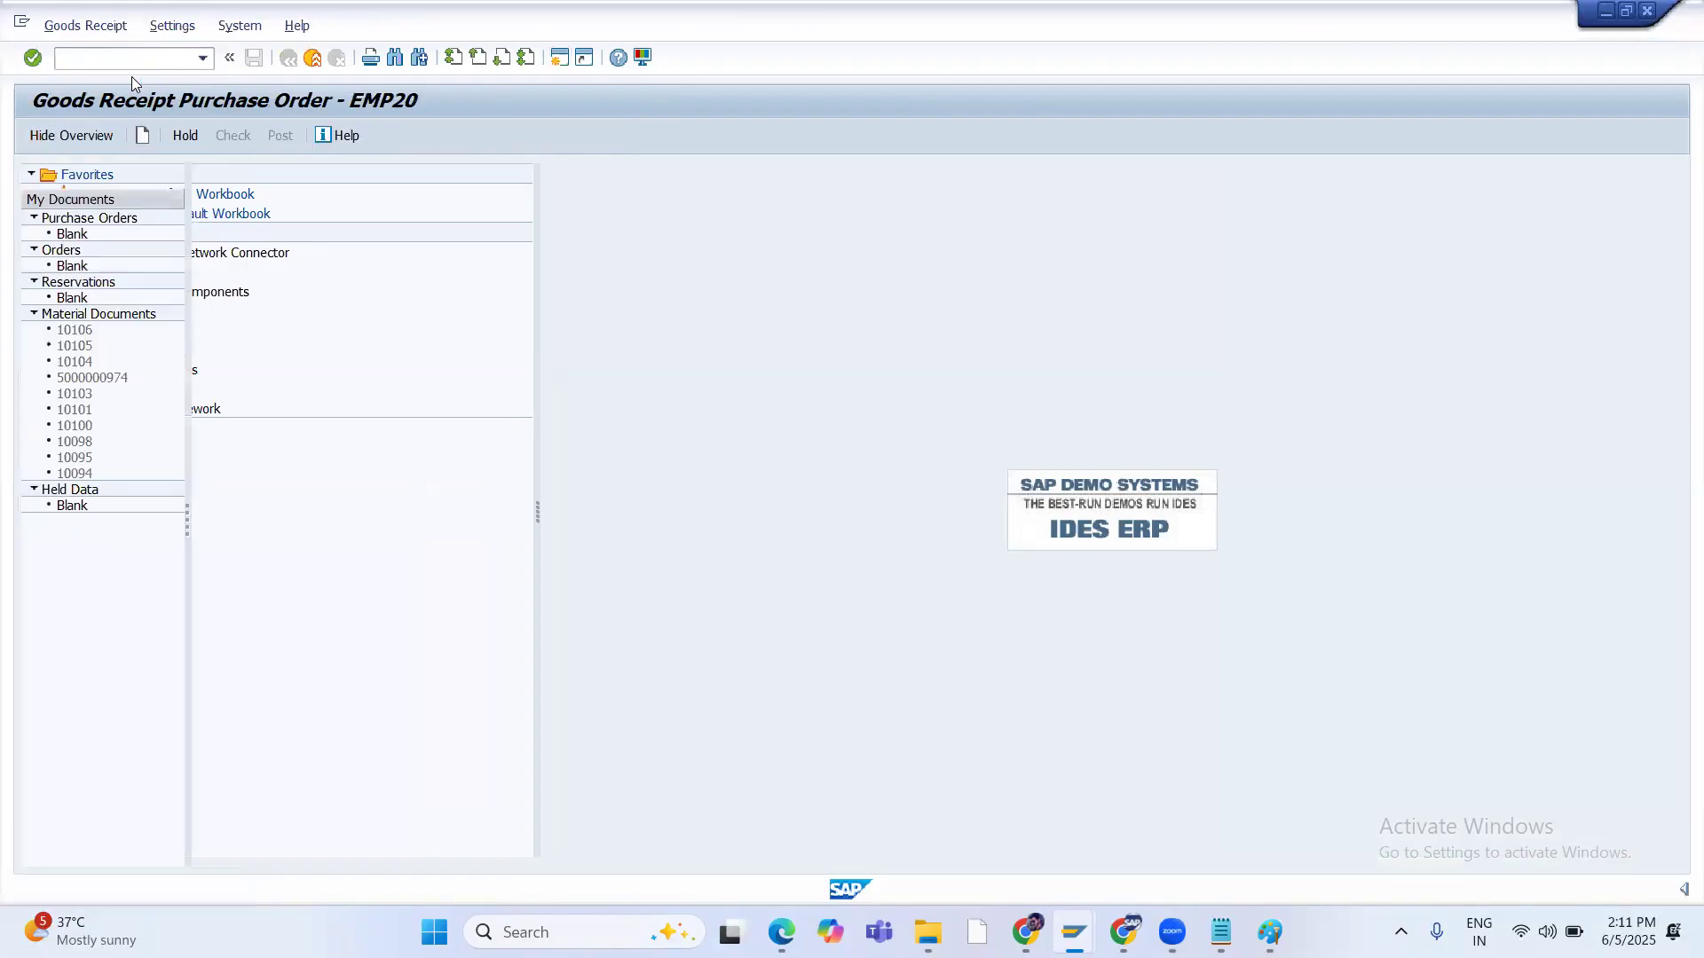
pyautogui.hotkey('ctrl', 'v')
pyautogui.press('Return')
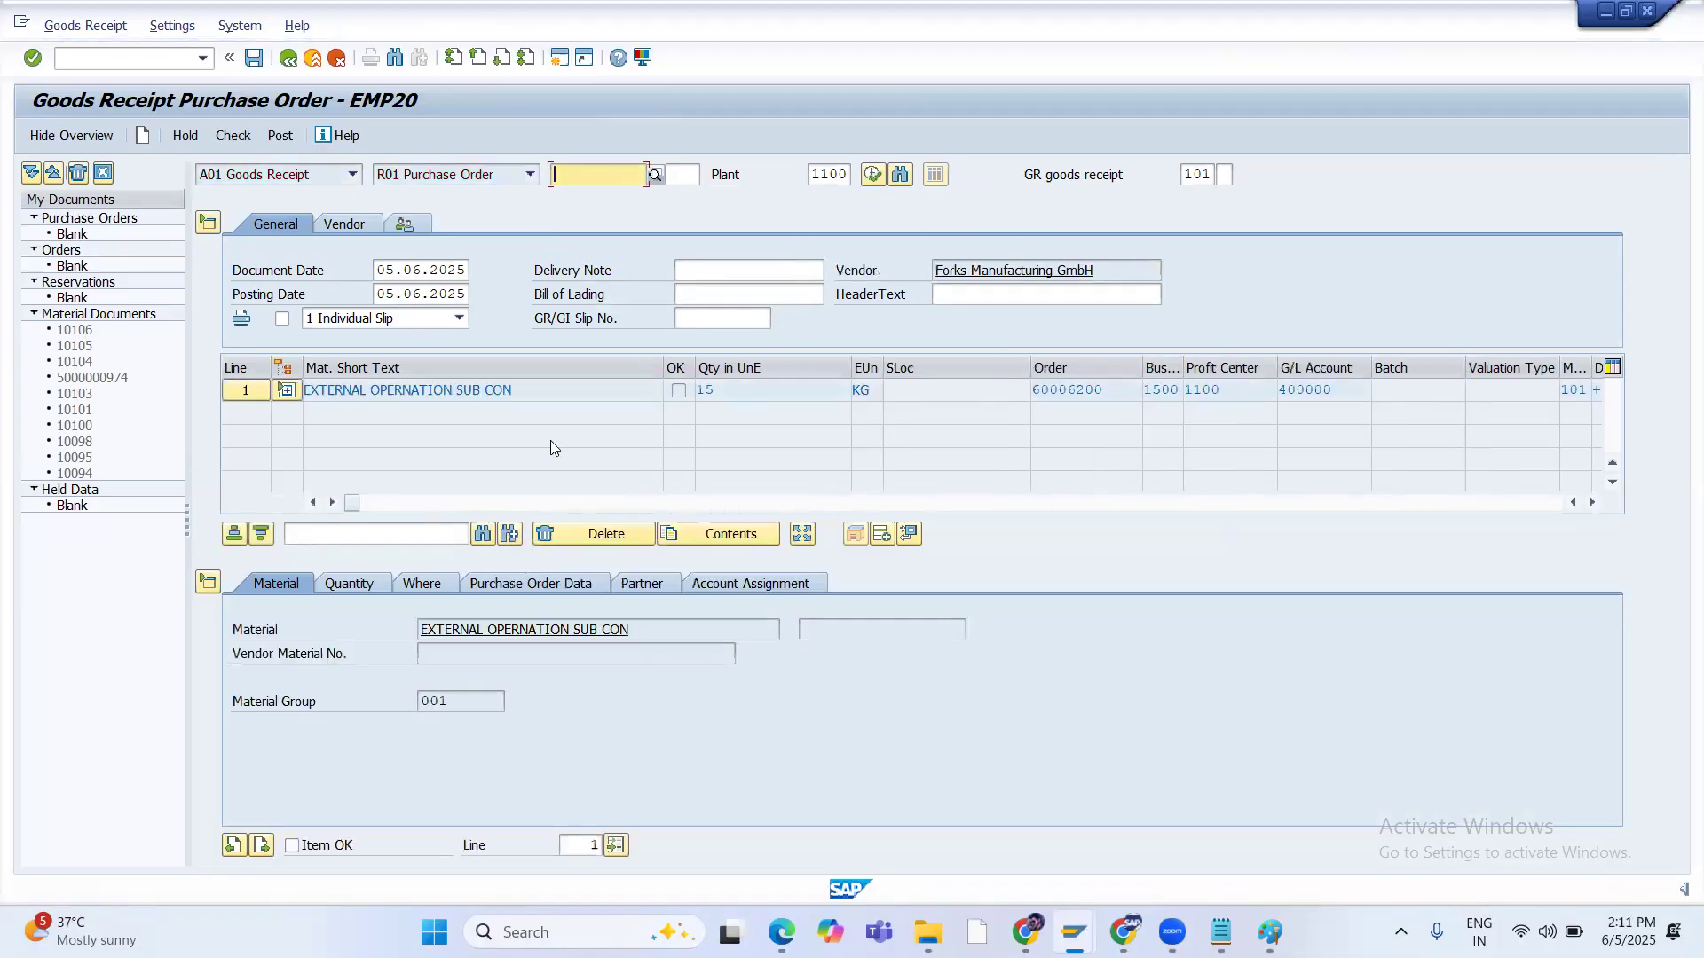
# Expand line 1's subcontracting components, mark the item OK, and run the check
pyautogui.click(286, 392)
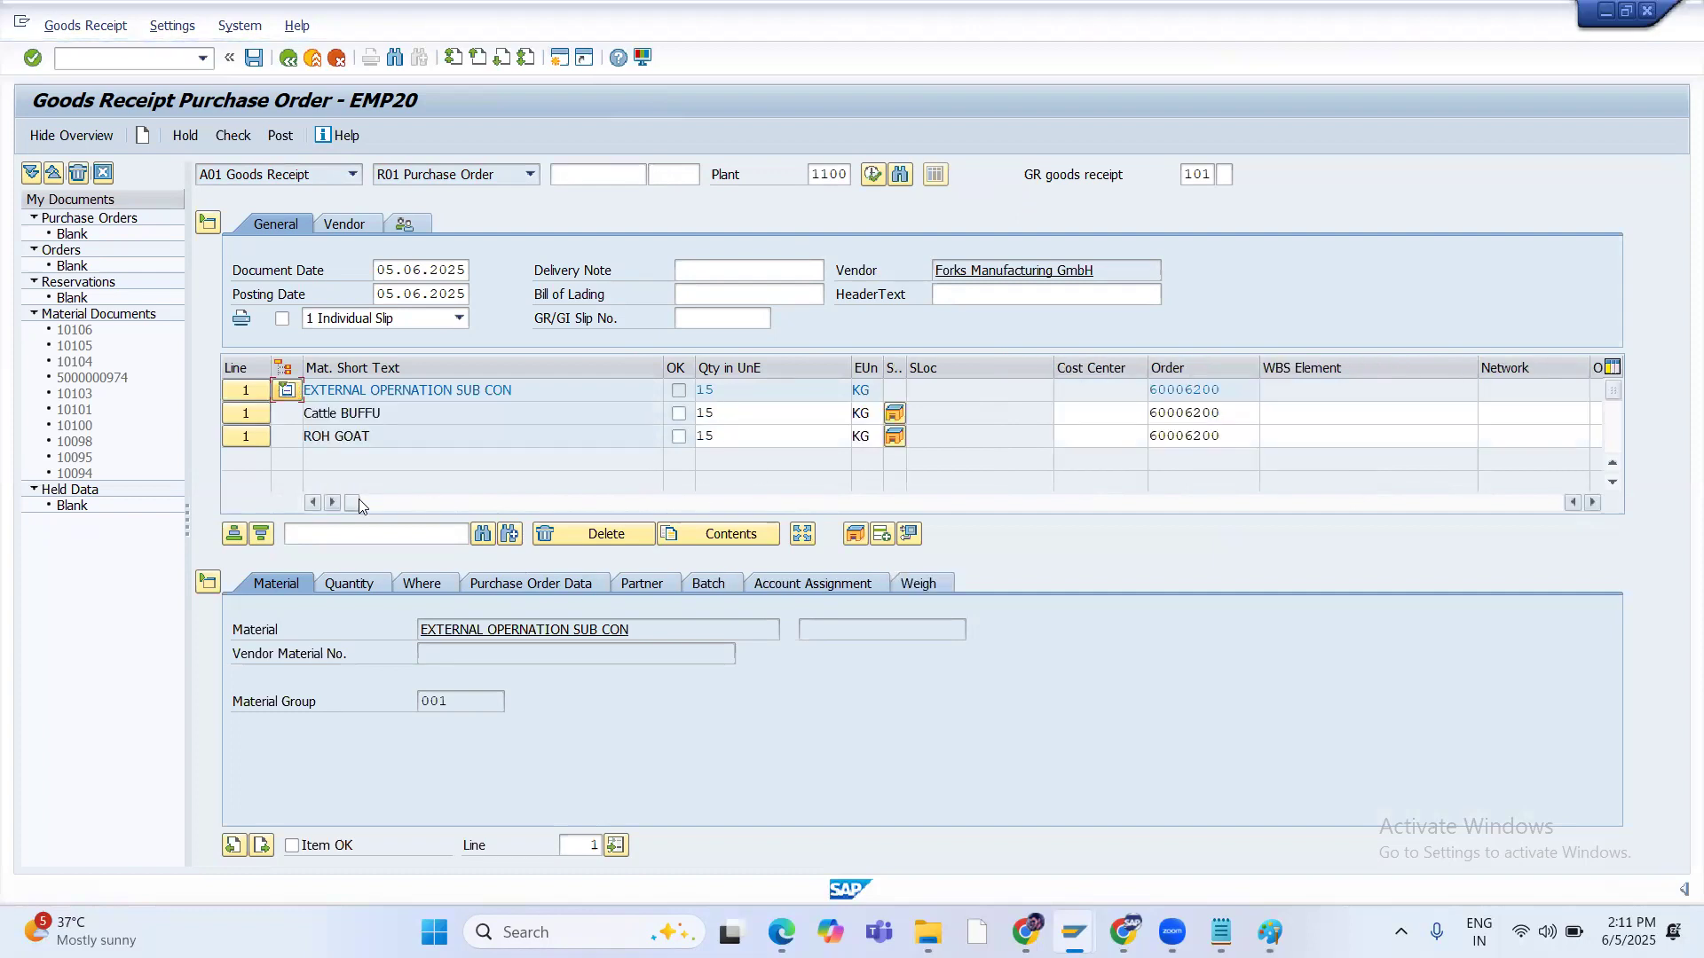
pyautogui.click(292, 845)
pyautogui.moveTo(357, 503); pyautogui.dragTo(346, 536)
pyautogui.hotkey('alt', 'Tab')
pyautogui.hotkey('alt', 'Tab')
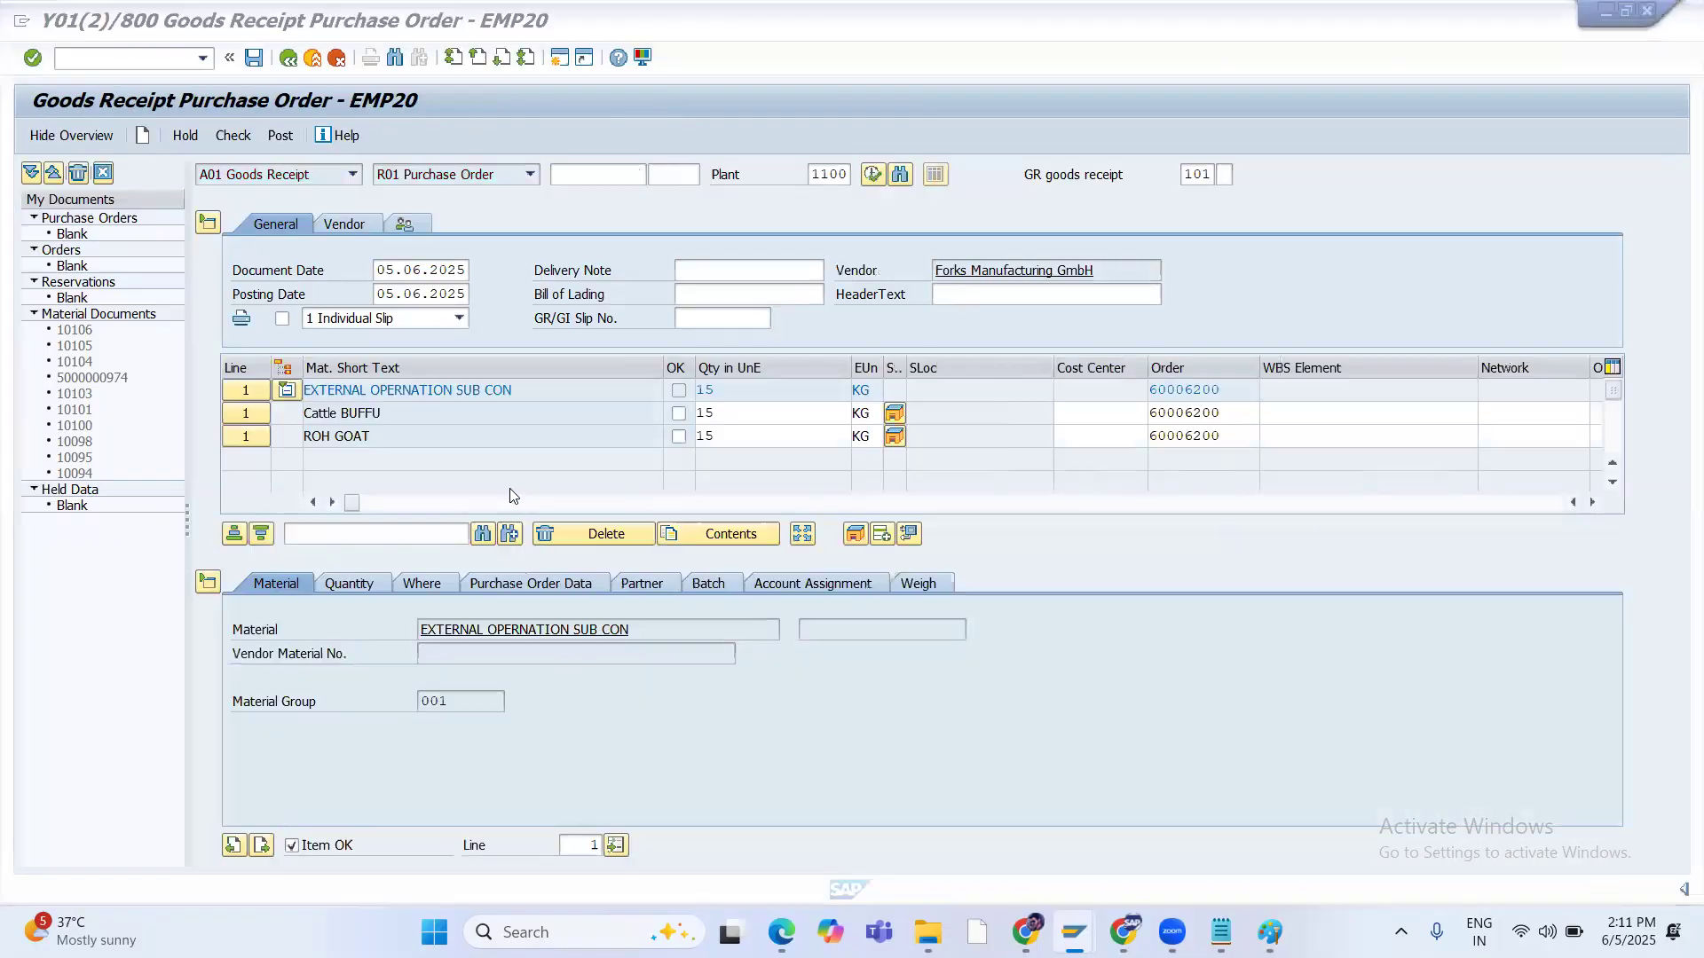
pyautogui.click(239, 137)
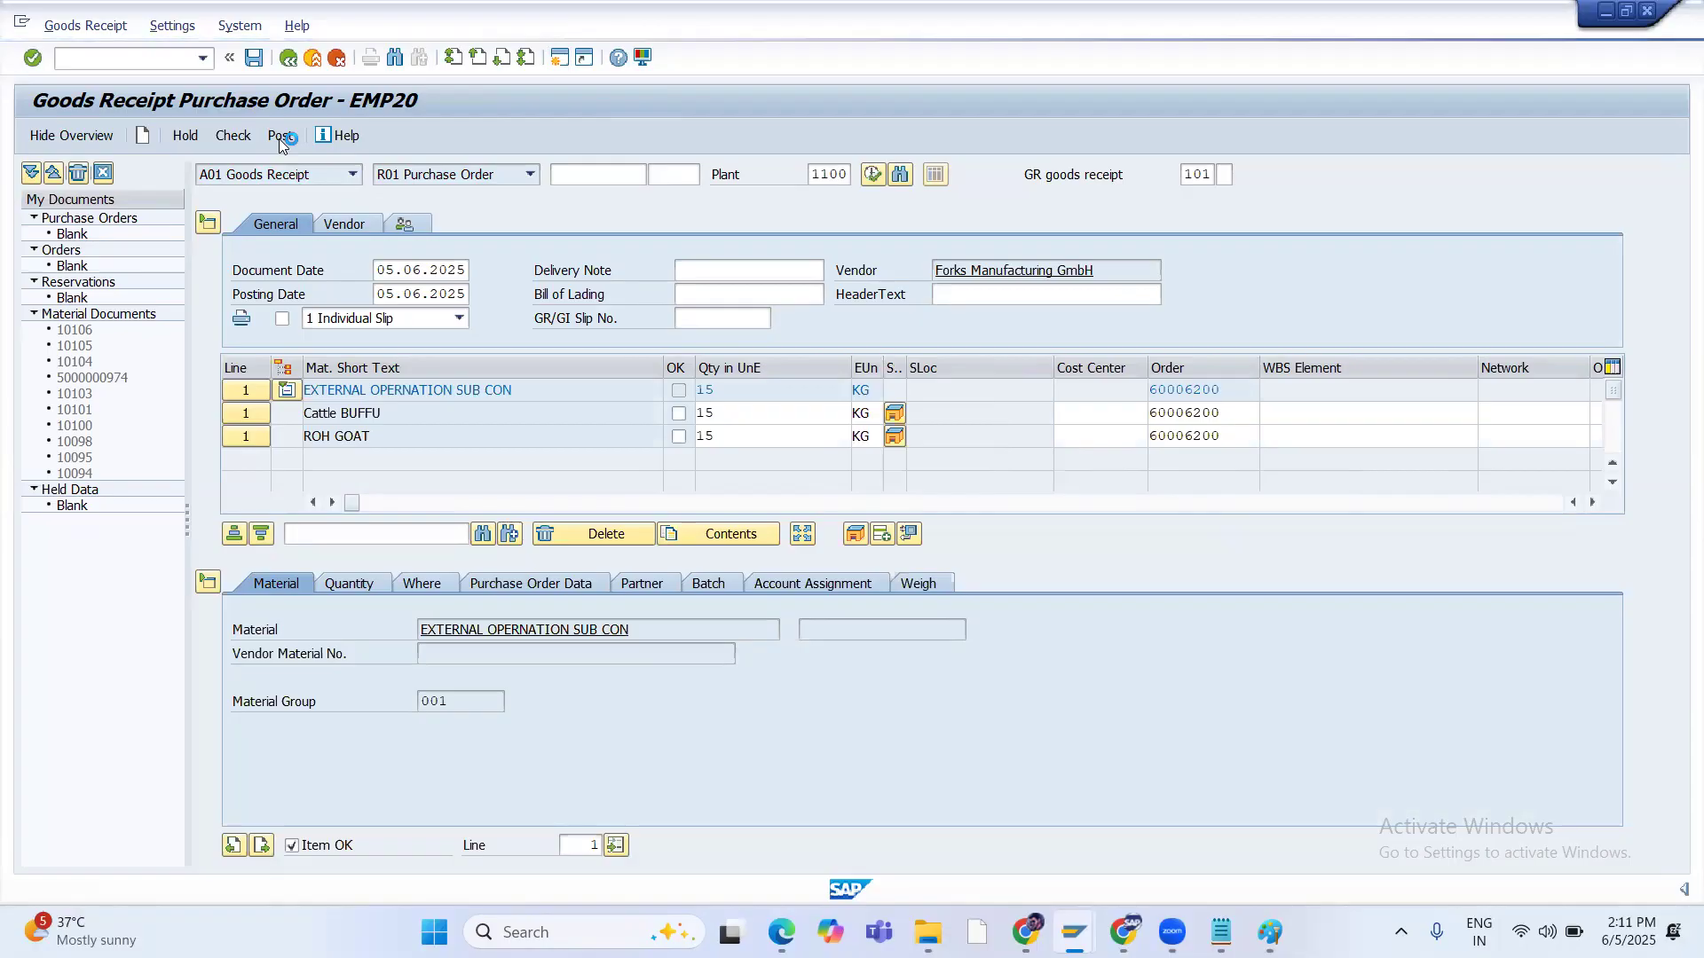
pyautogui.click(1036, 269)
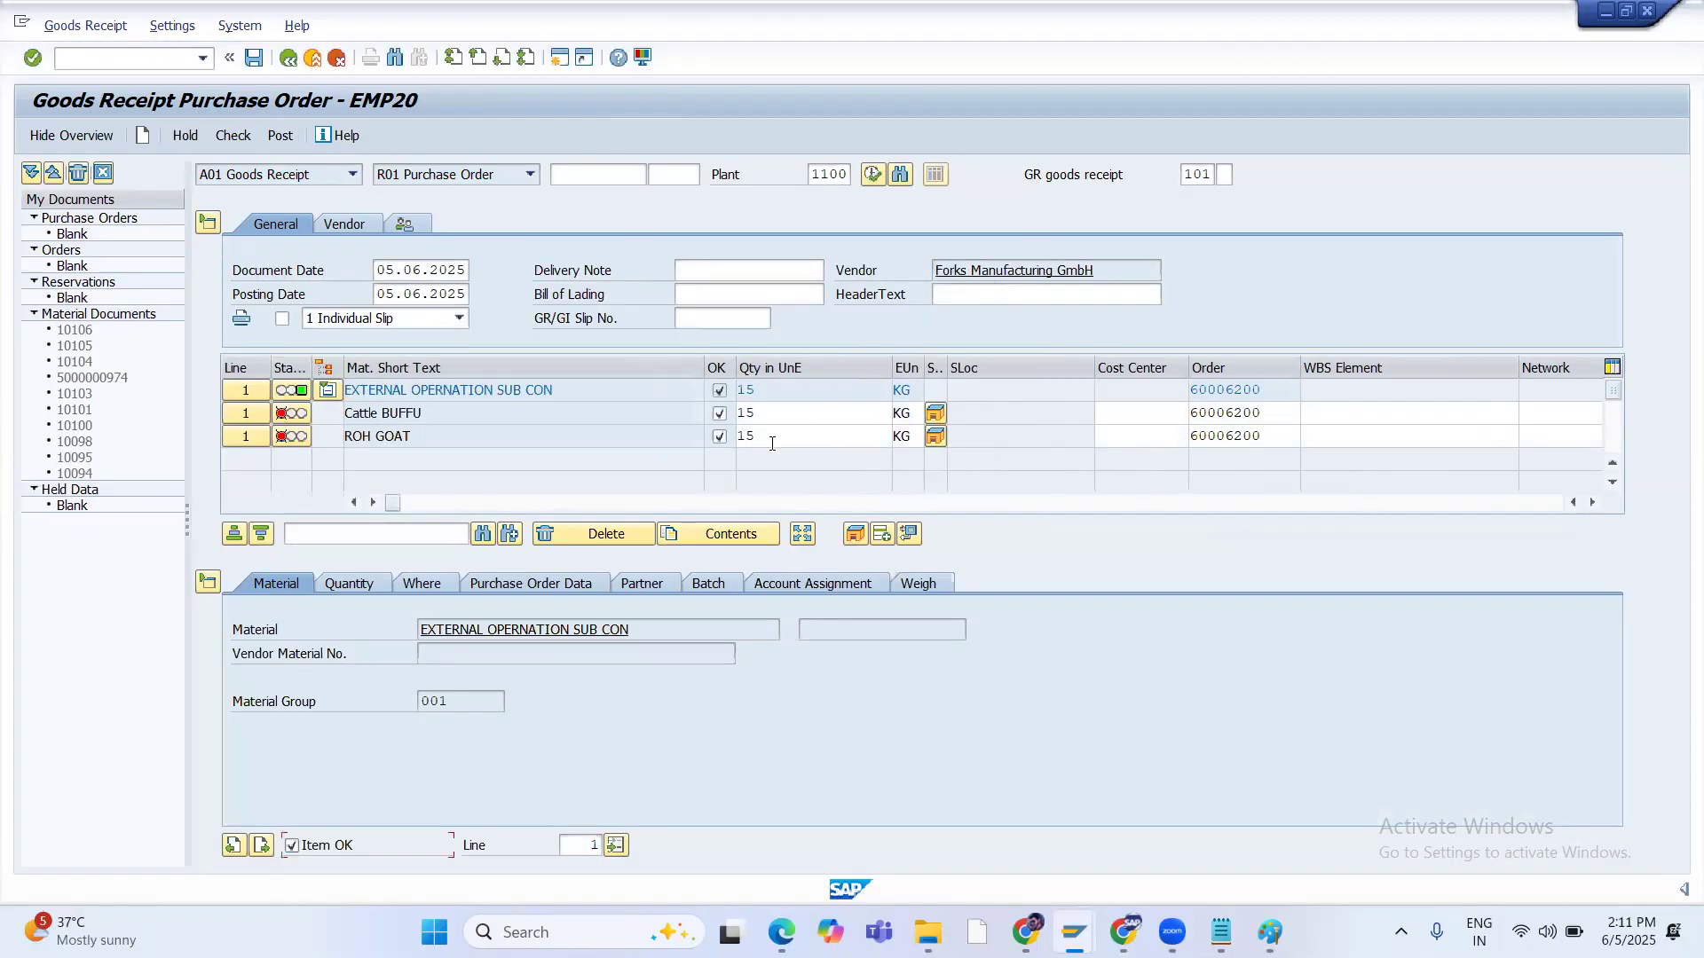
pyautogui.hotkey('alt', 'Tab')
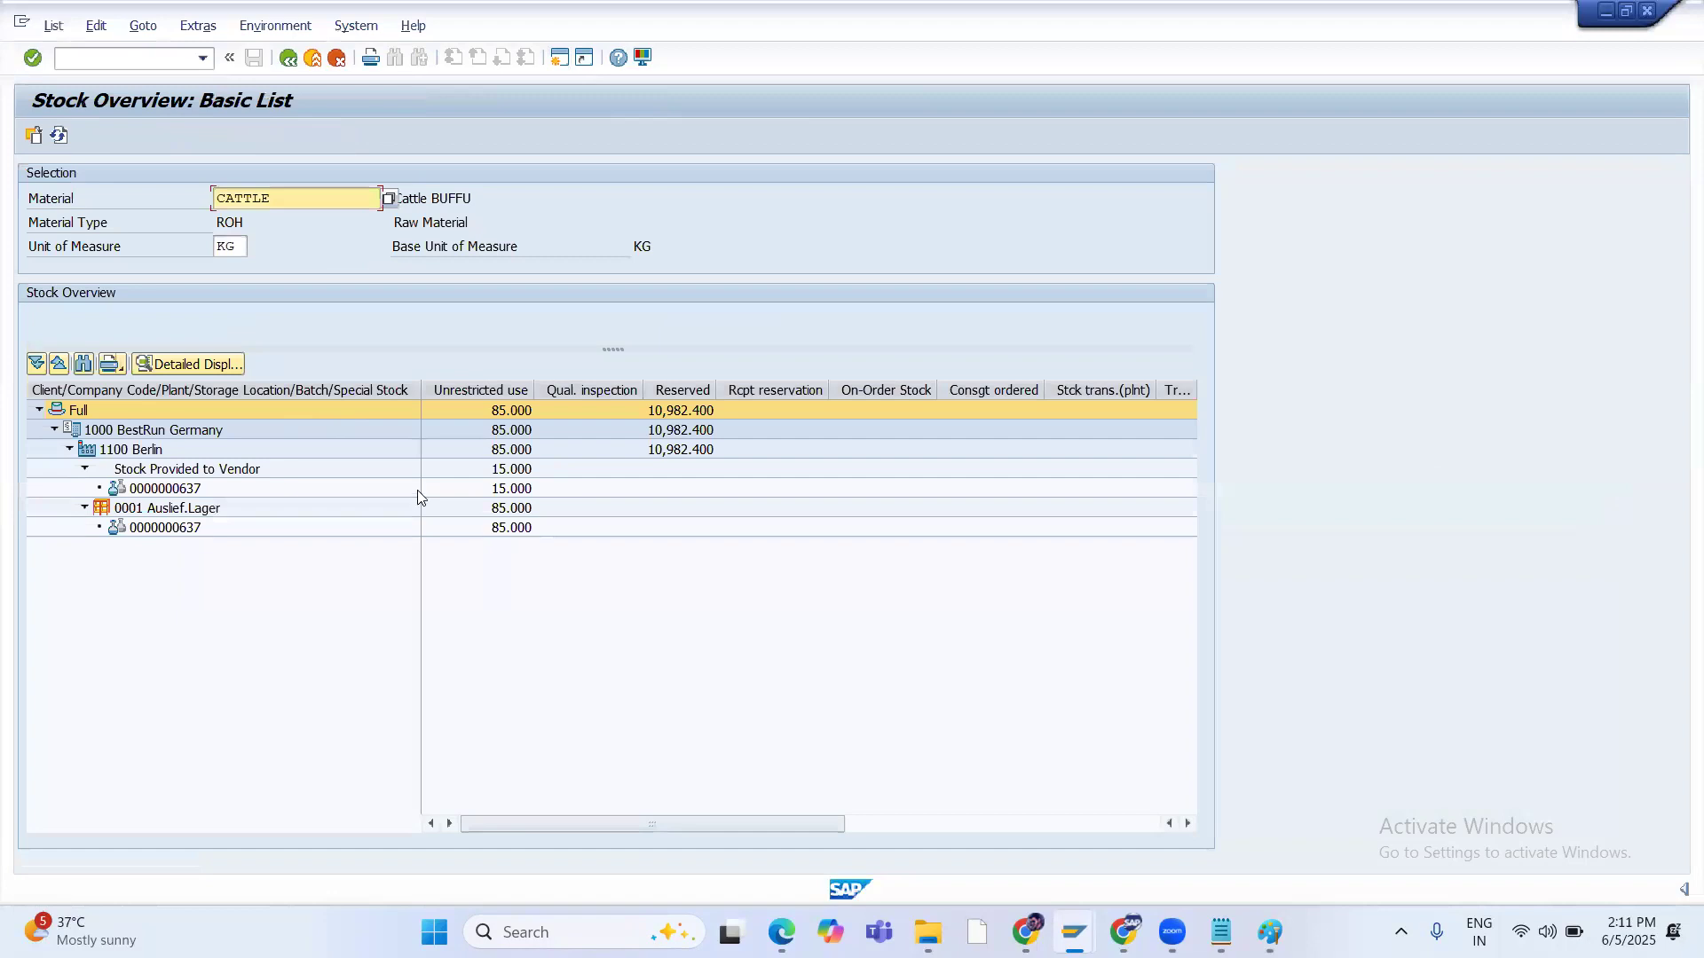
pyautogui.click(181, 489)
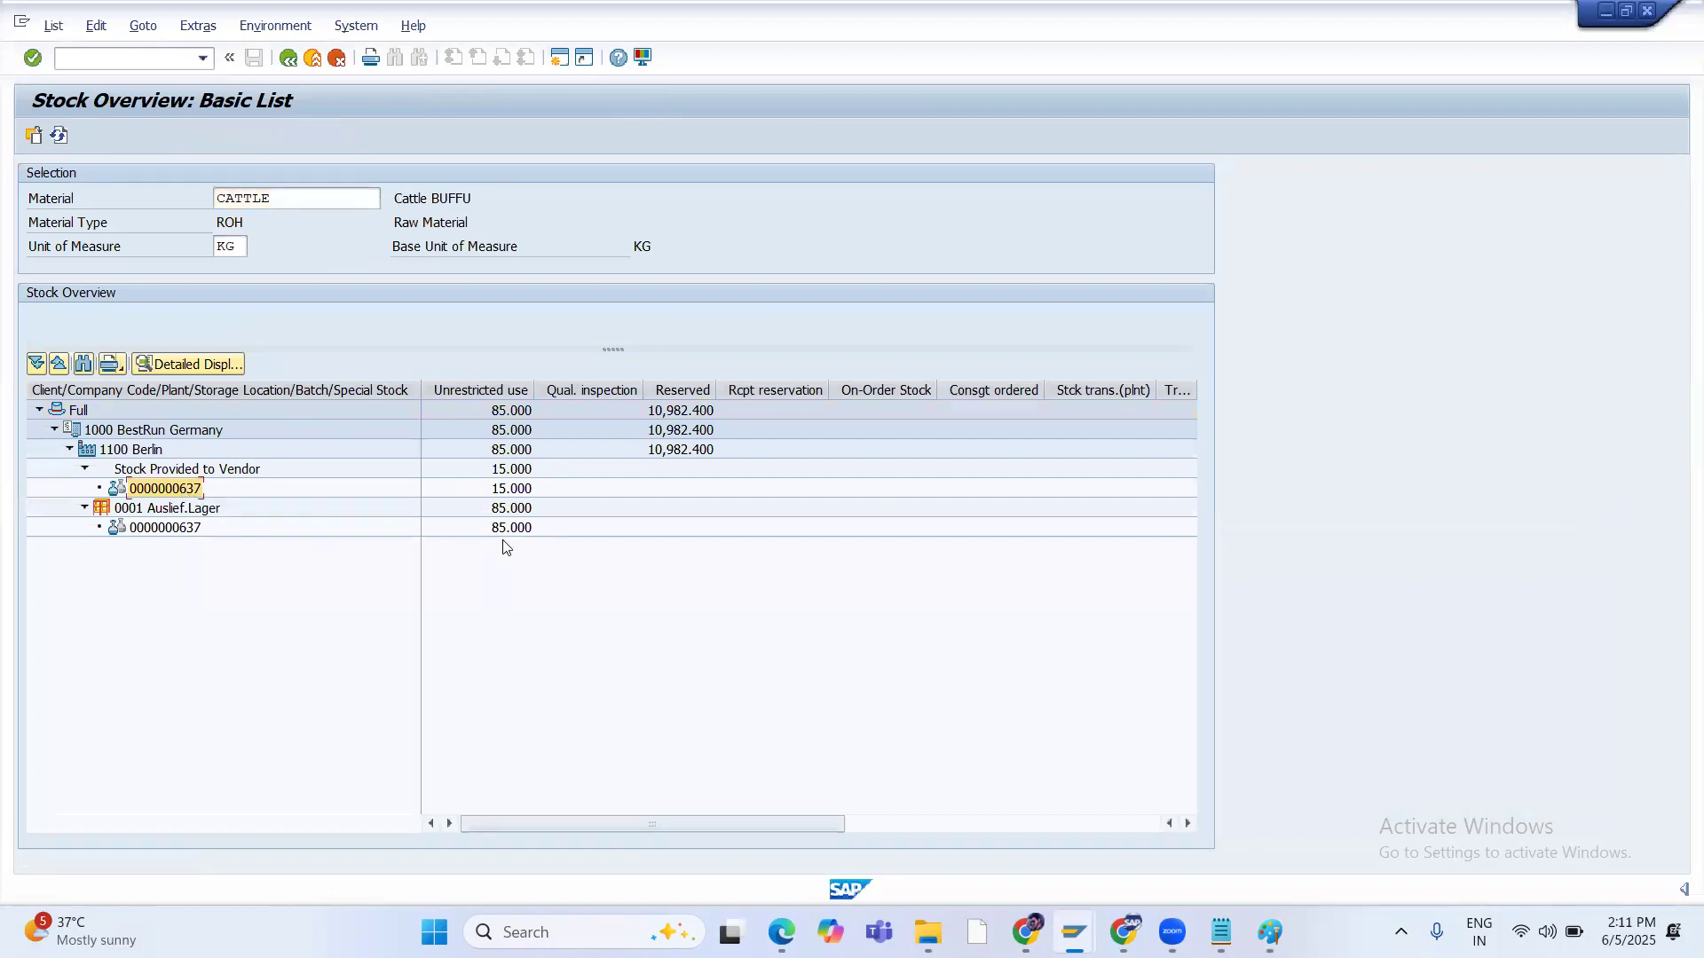
pyautogui.hotkey('alt', 'Tab')
pyautogui.hotkey('alt', 'Tab')
pyautogui.hotkey('alt', 'Tab')
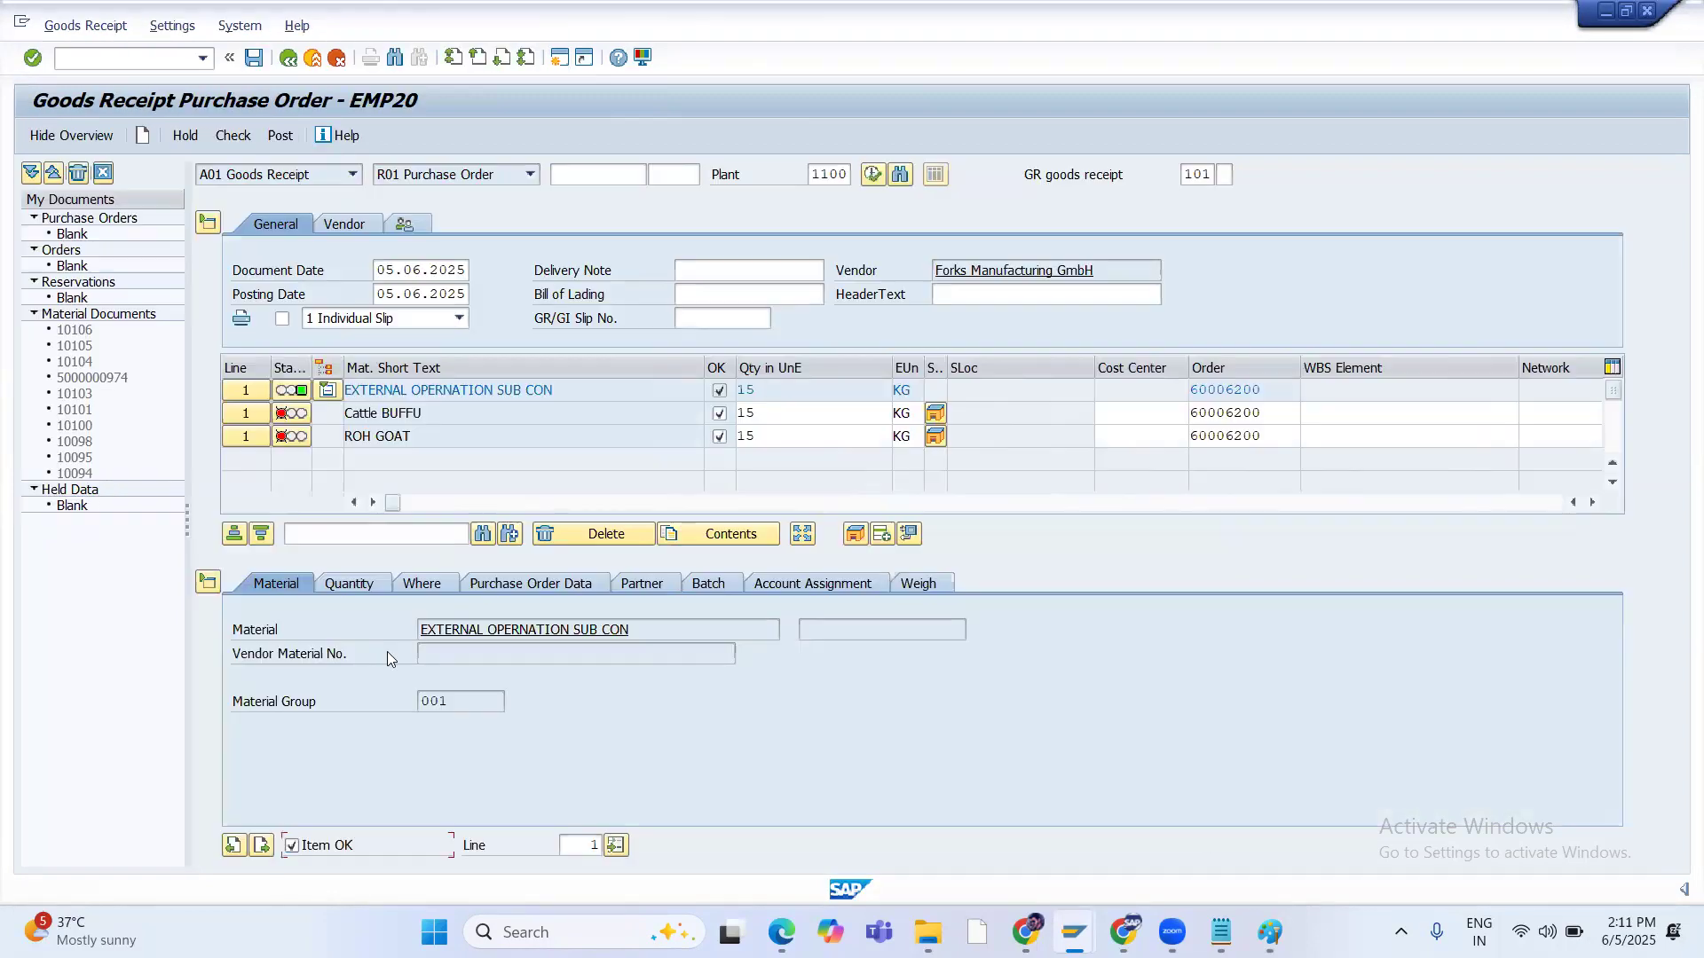
pyautogui.moveTo(399, 508); pyautogui.dragTo(520, 510)
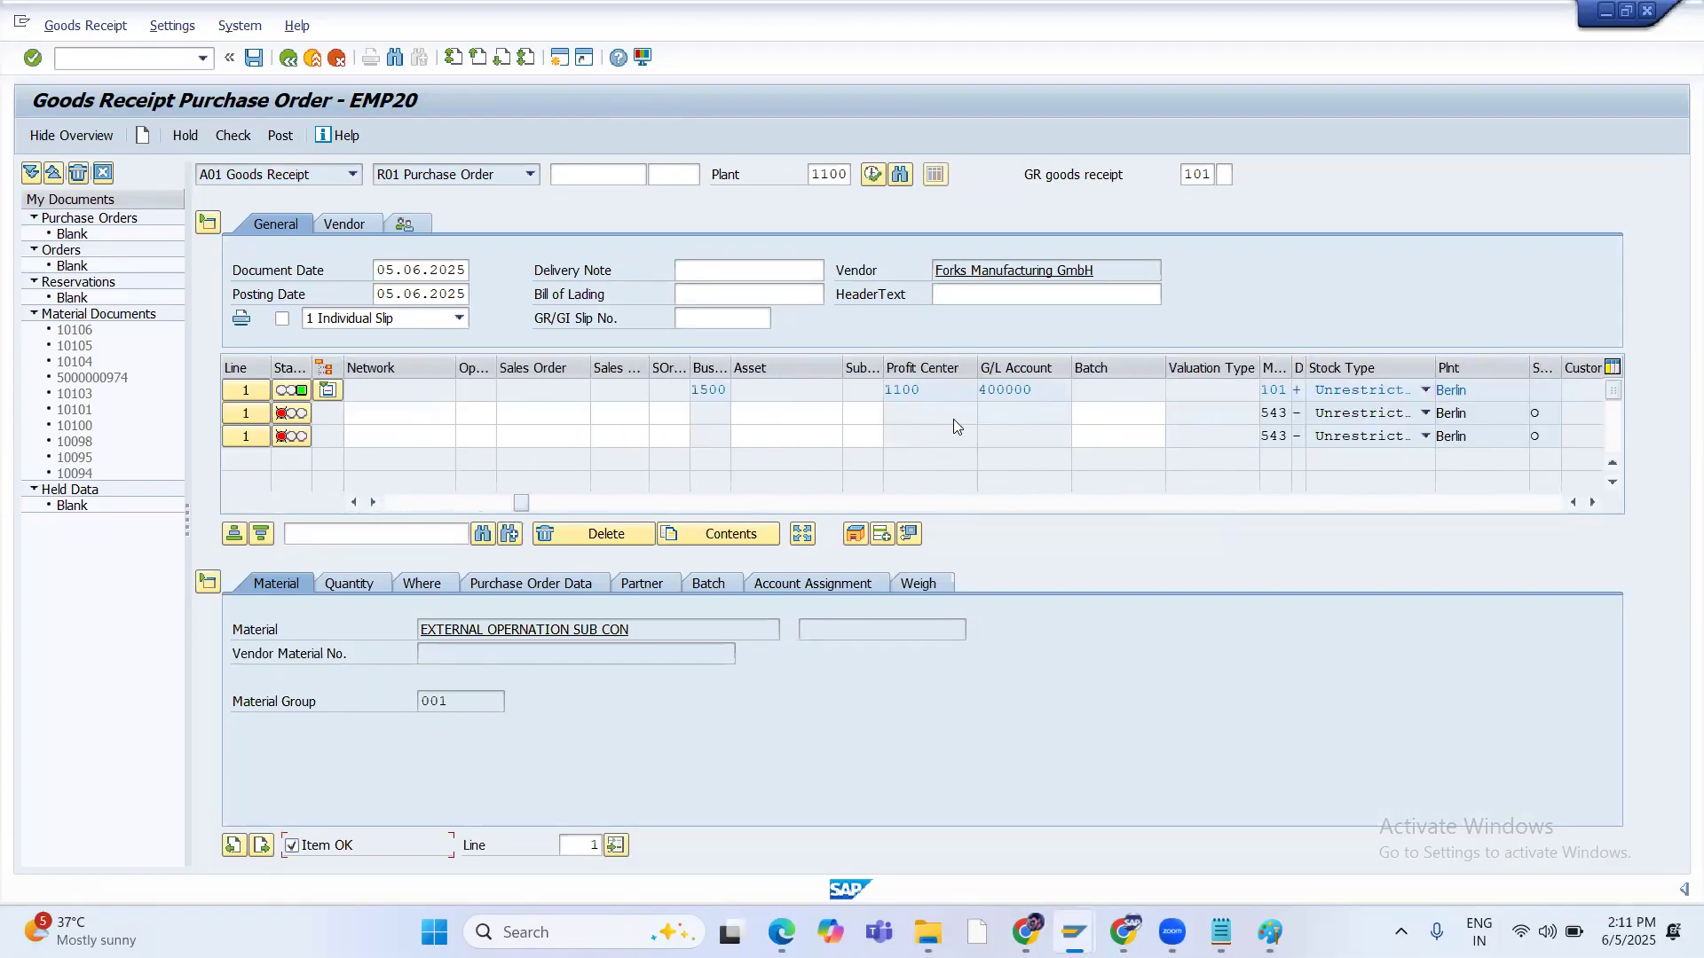
pyautogui.click(1094, 411)
pyautogui.hotkey('ctrl', 'v')
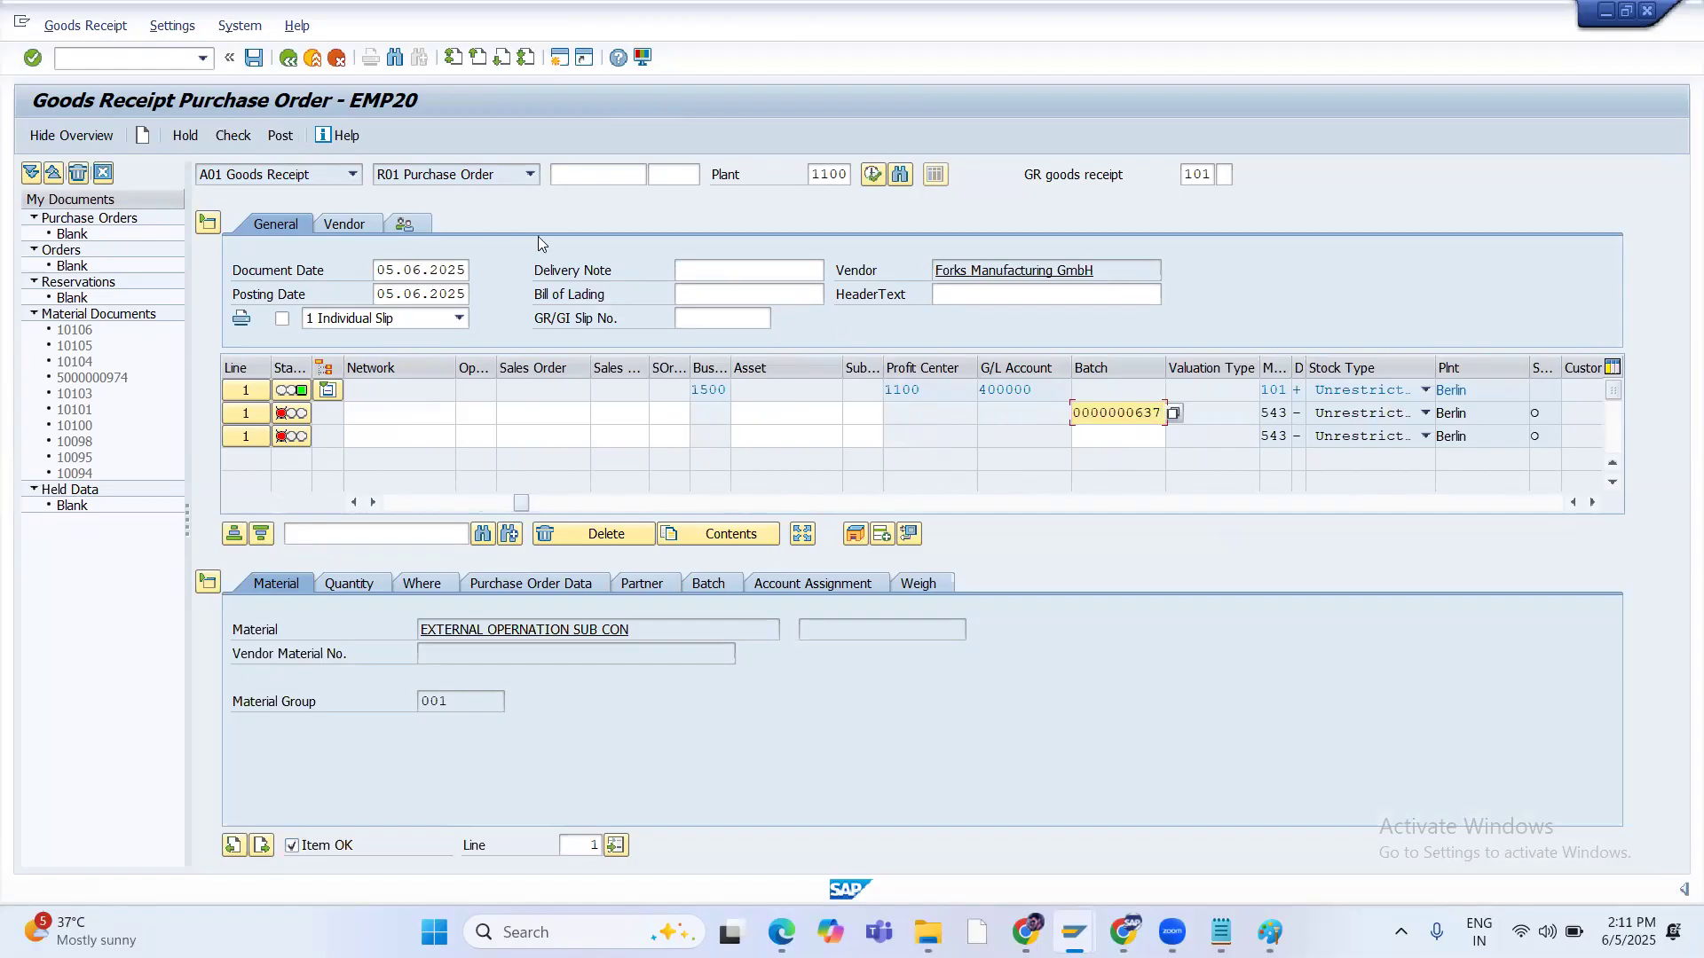
# Switch the stock overview to material ROHGOAT
pyautogui.hotkey('alt', 'Tab')
pyautogui.click(288, 58)
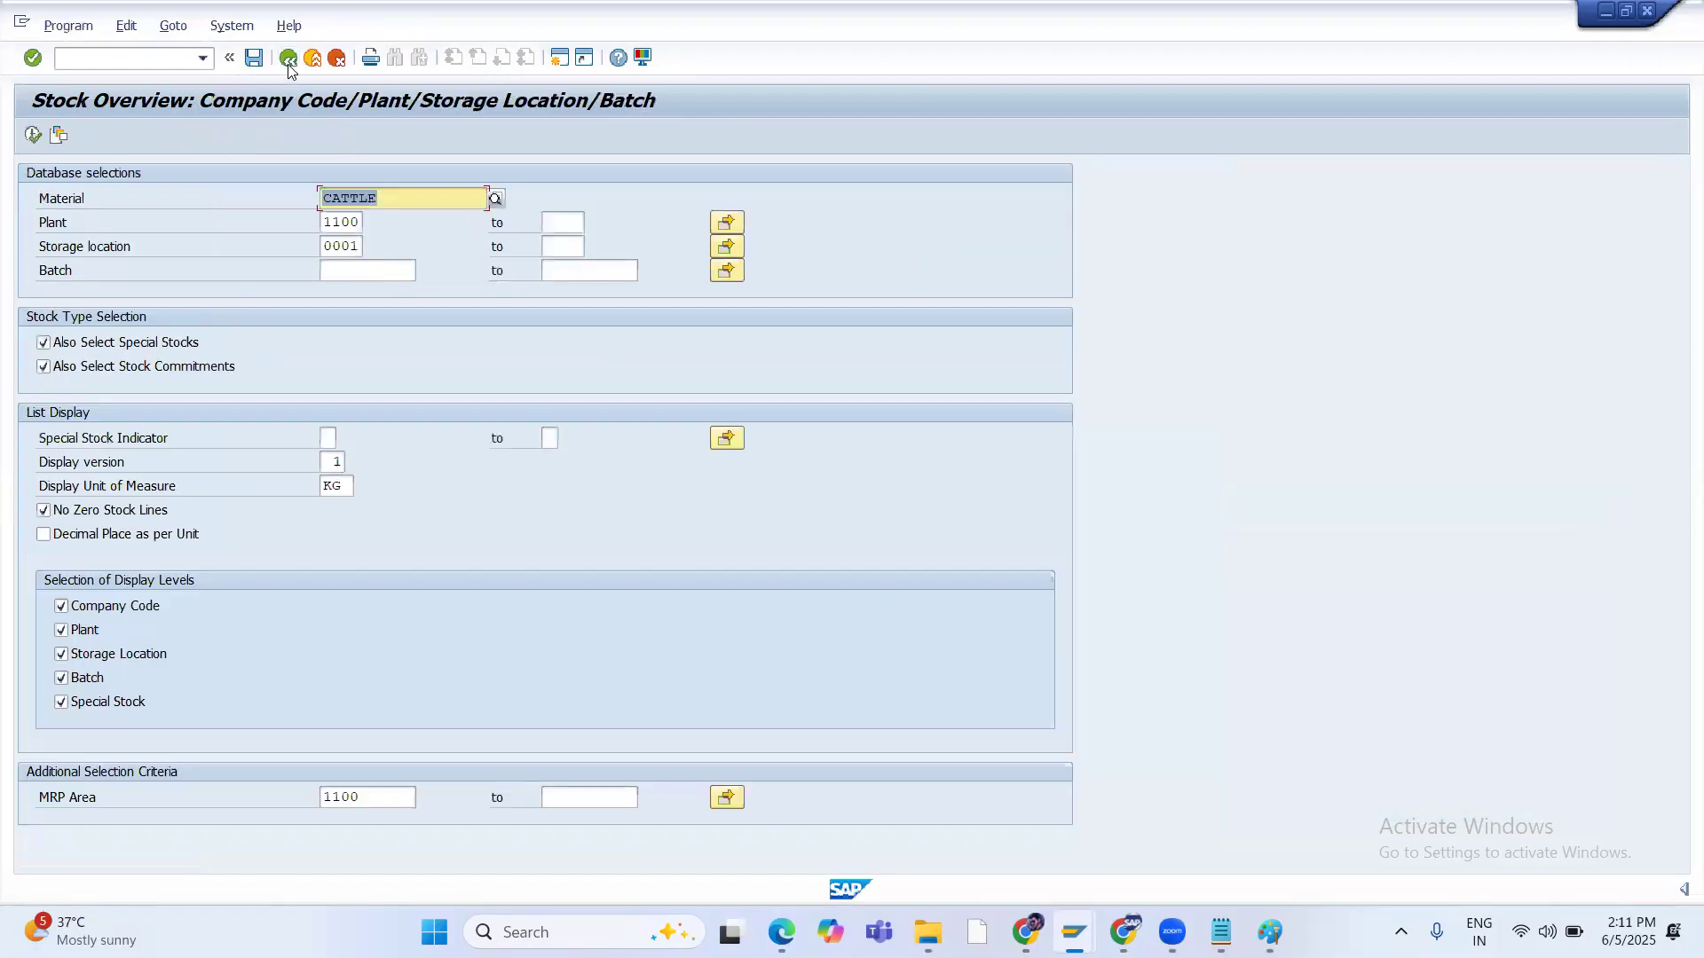
pyautogui.press('BackSpace')
pyautogui.click(345, 201)
pyautogui.click(351, 219)
pyautogui.click(36, 136)
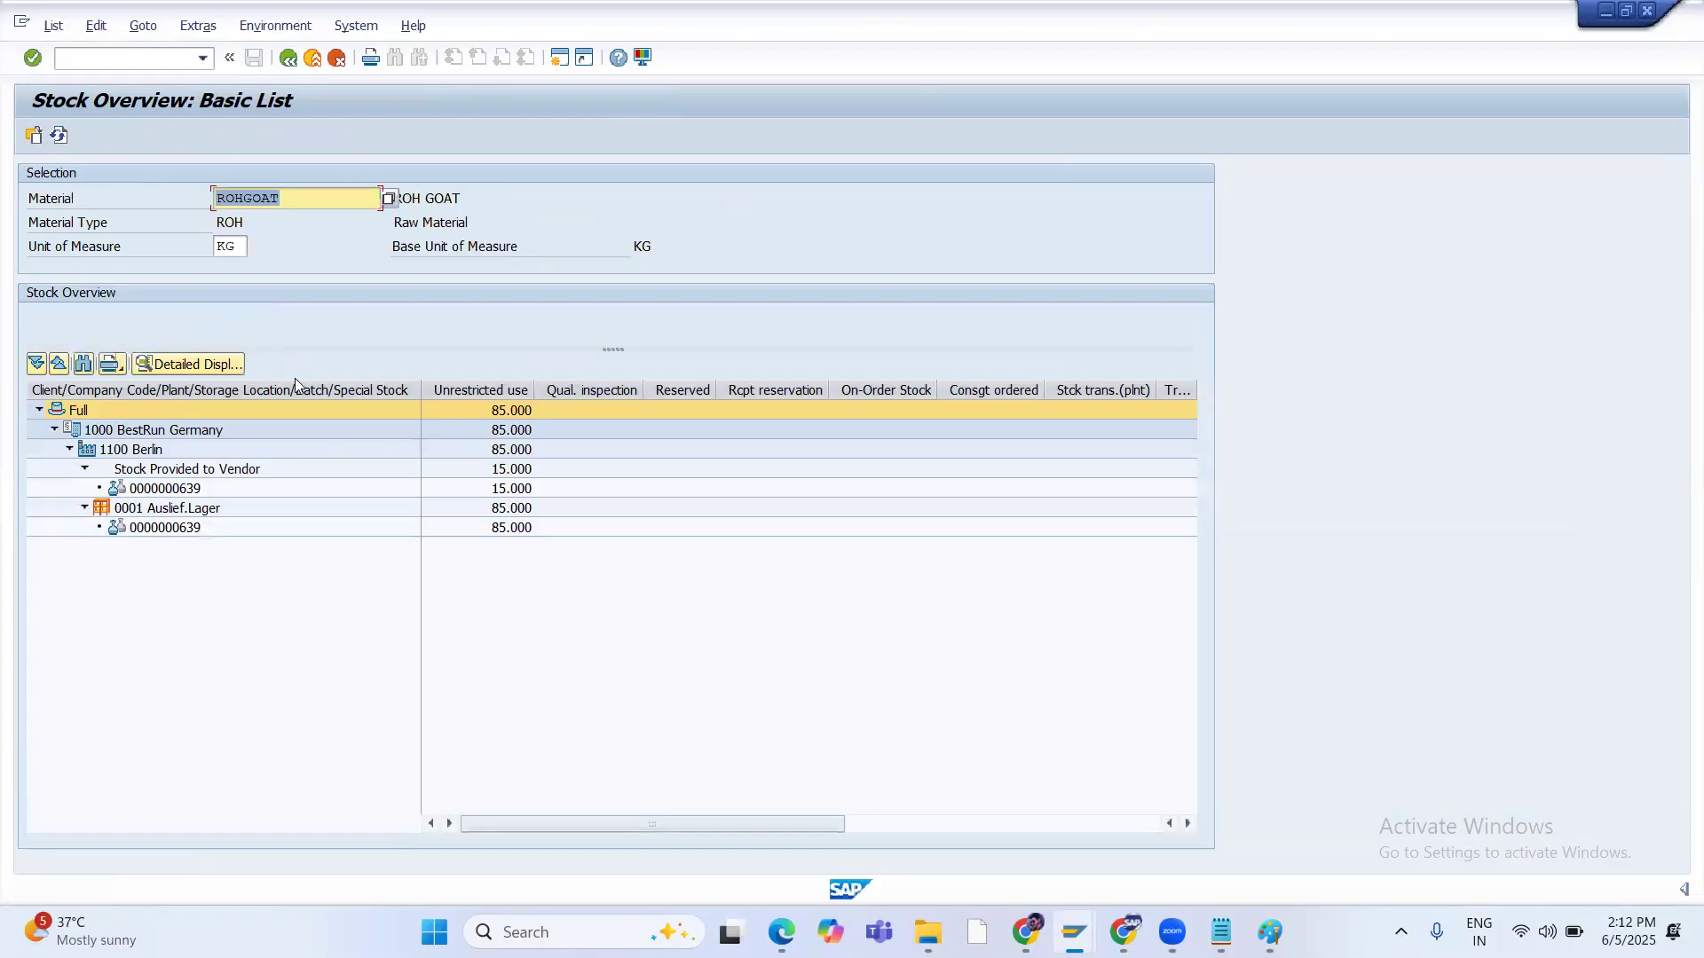
pyautogui.click(183, 491)
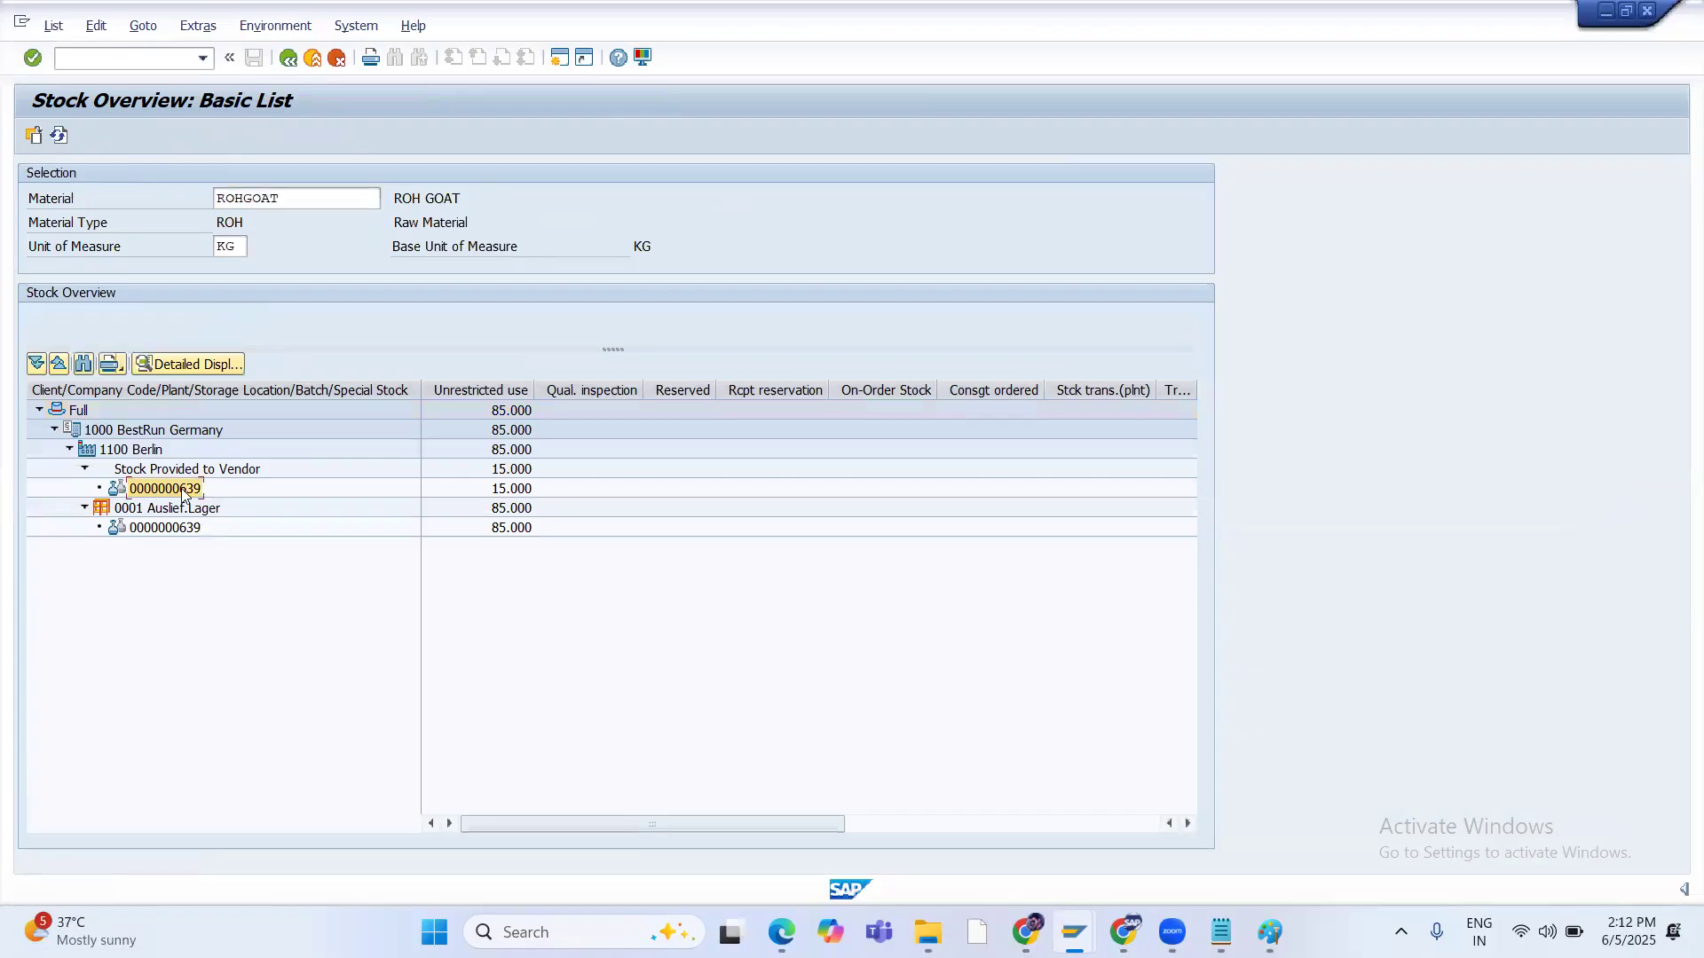
pyautogui.hotkey('alt', 'Tab')
pyautogui.click(1109, 437)
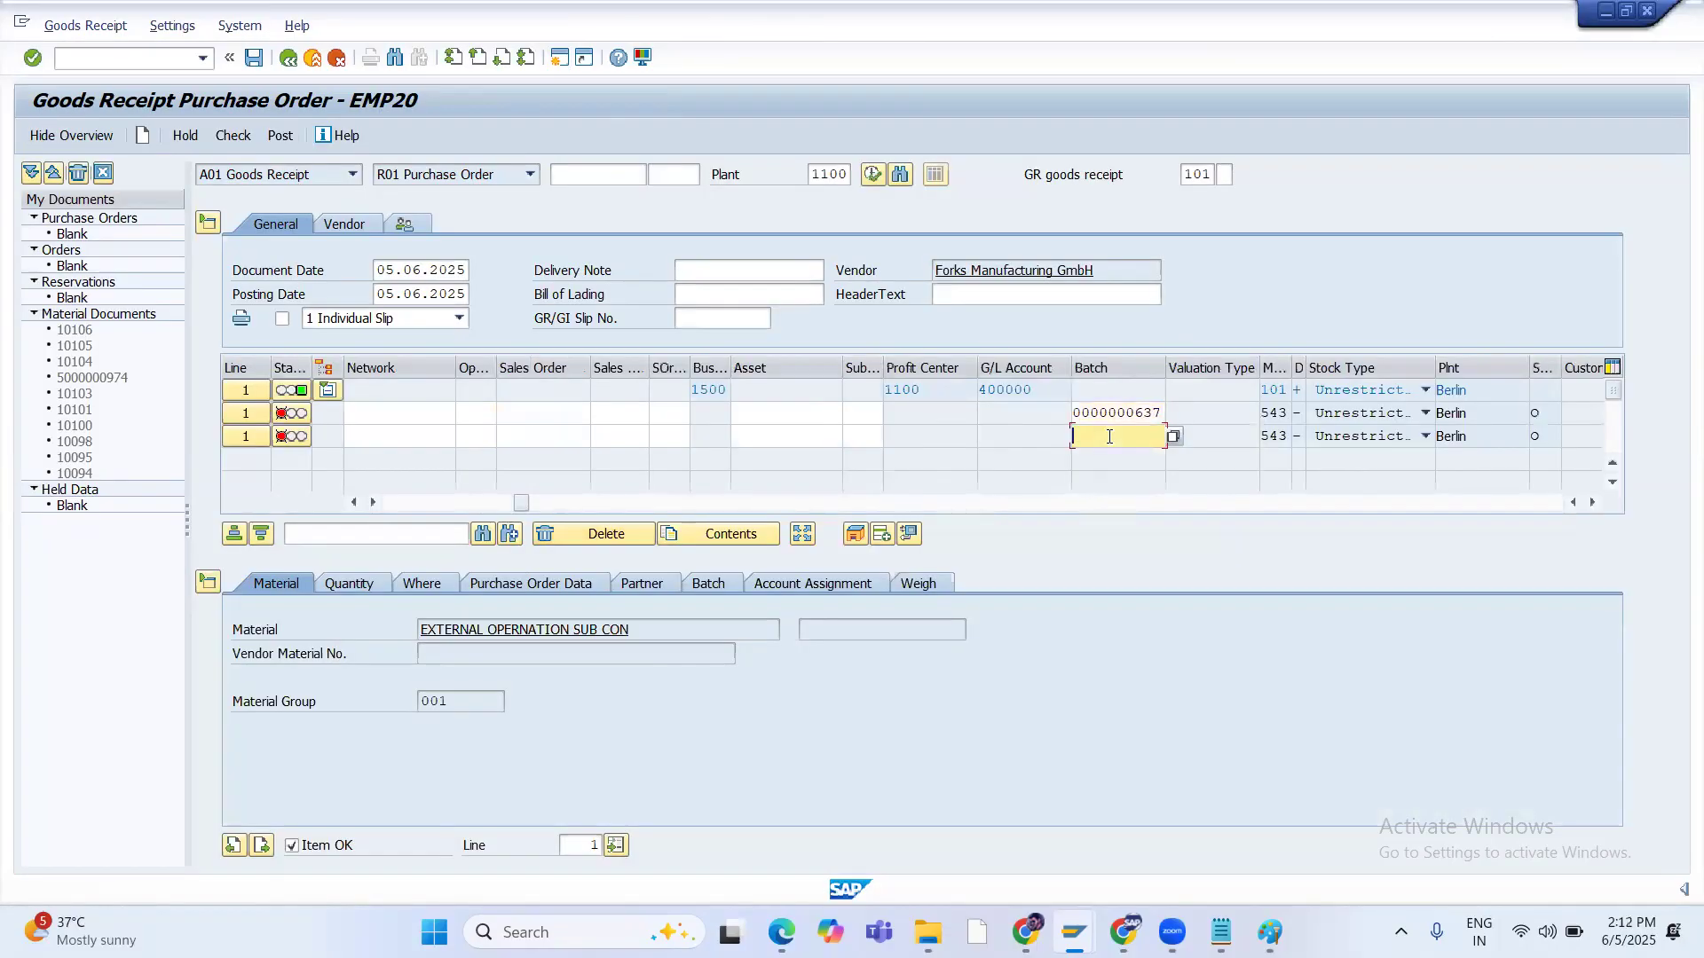
pyautogui.press('Return')
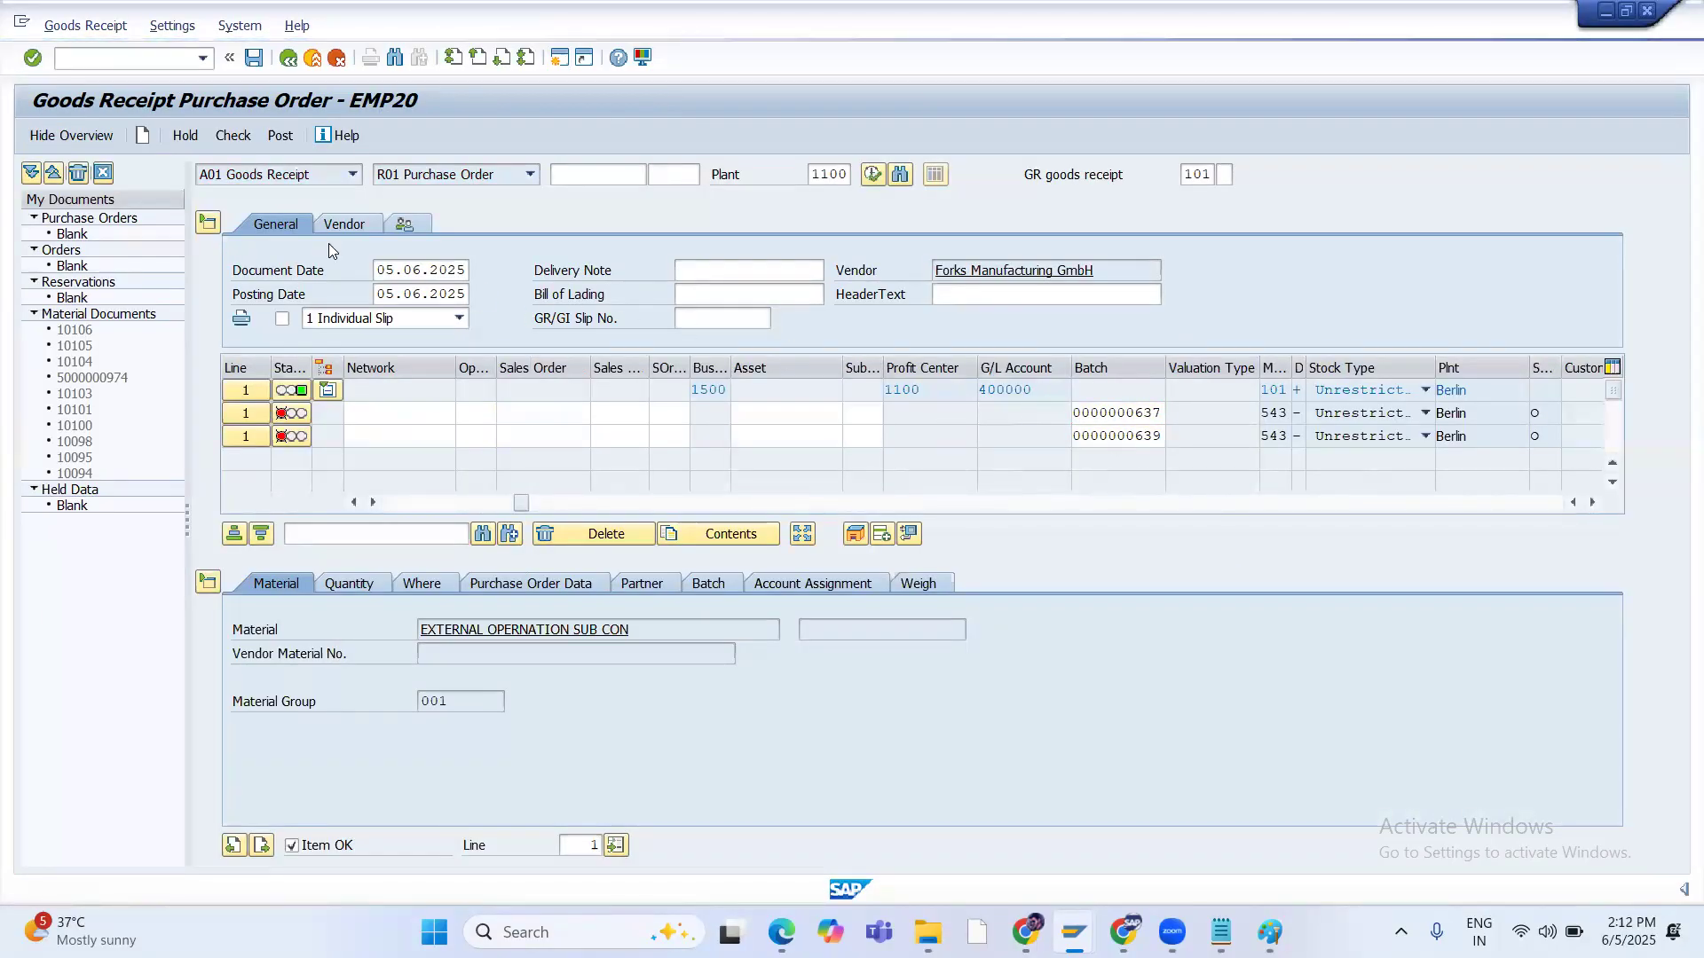
pyautogui.click(234, 136)
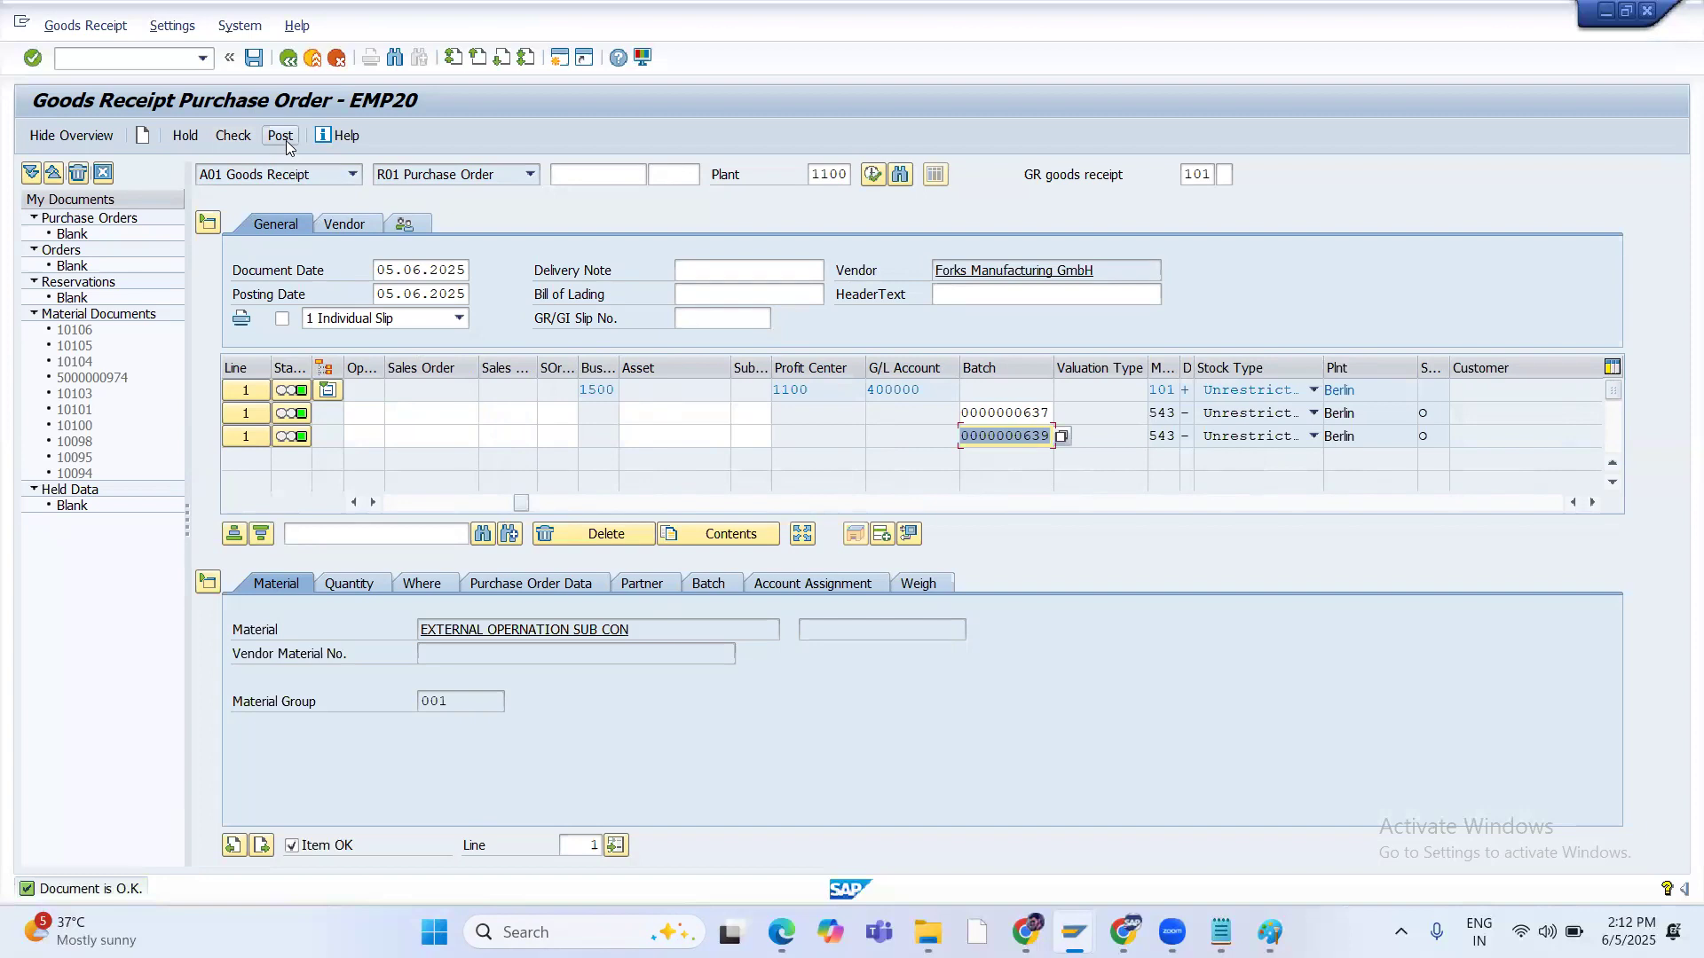
# Post the subcontract goods receipt
pyautogui.click(281, 136)
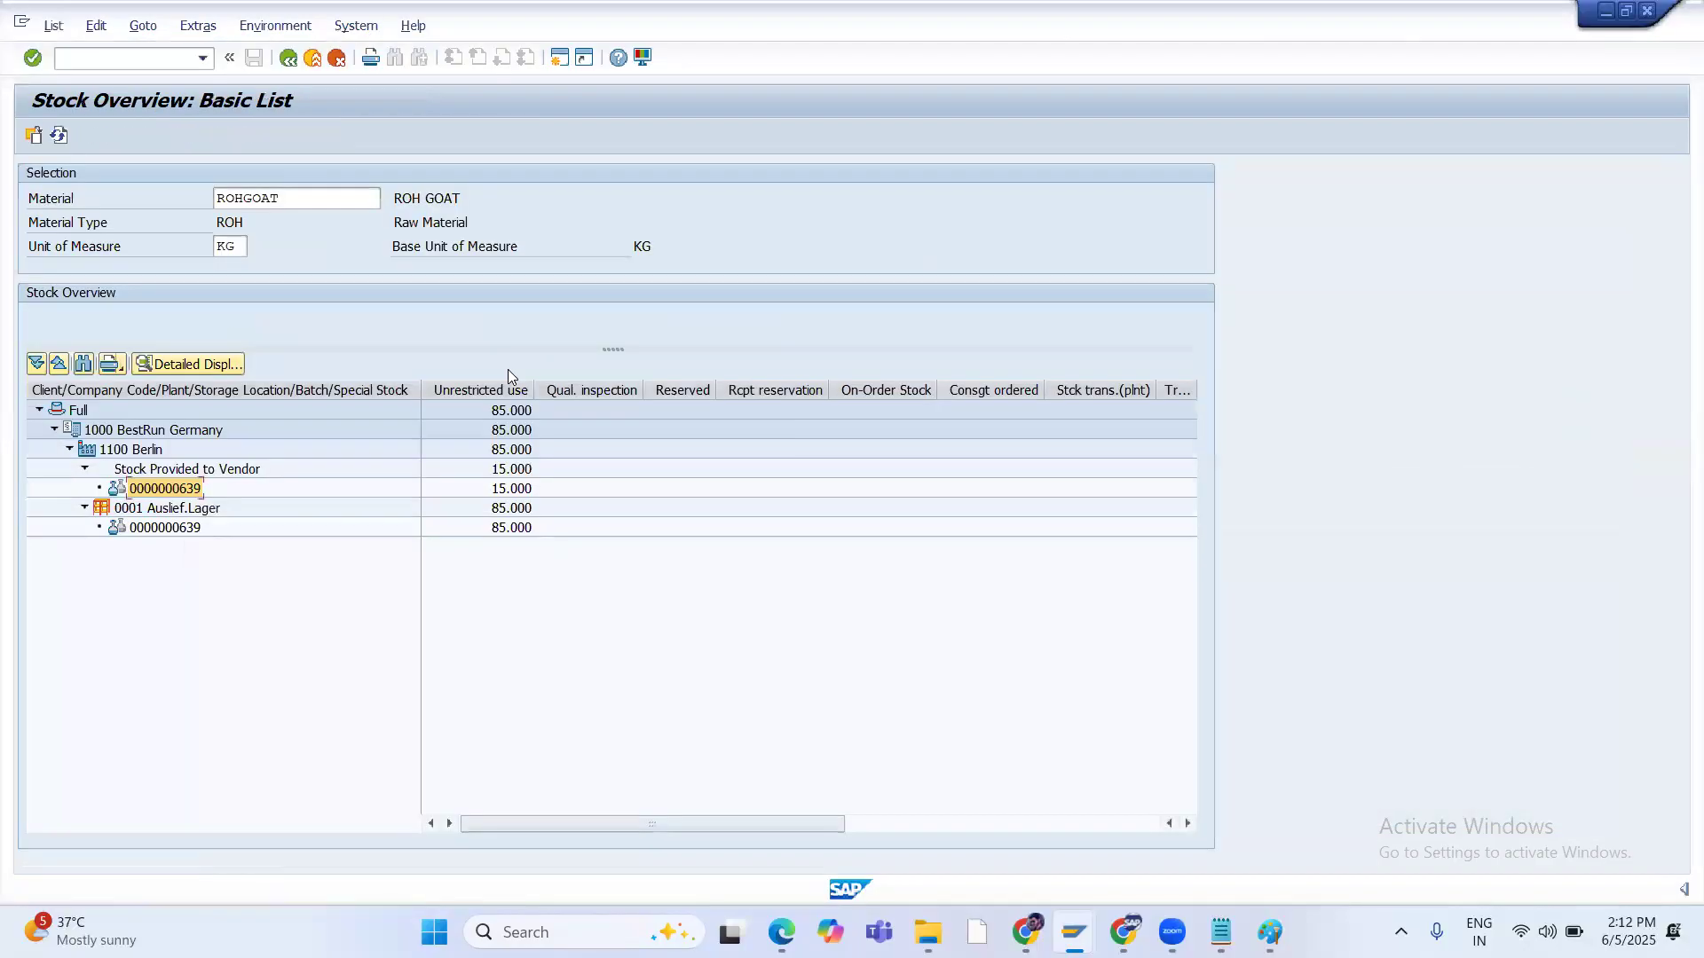
pyautogui.hotkey('alt', 'Tab')
pyautogui.click(235, 652)
# Review production order 60006200's header and operations, then return to the ROHGOAT stock overview
pyautogui.moveTo(1074, 932)
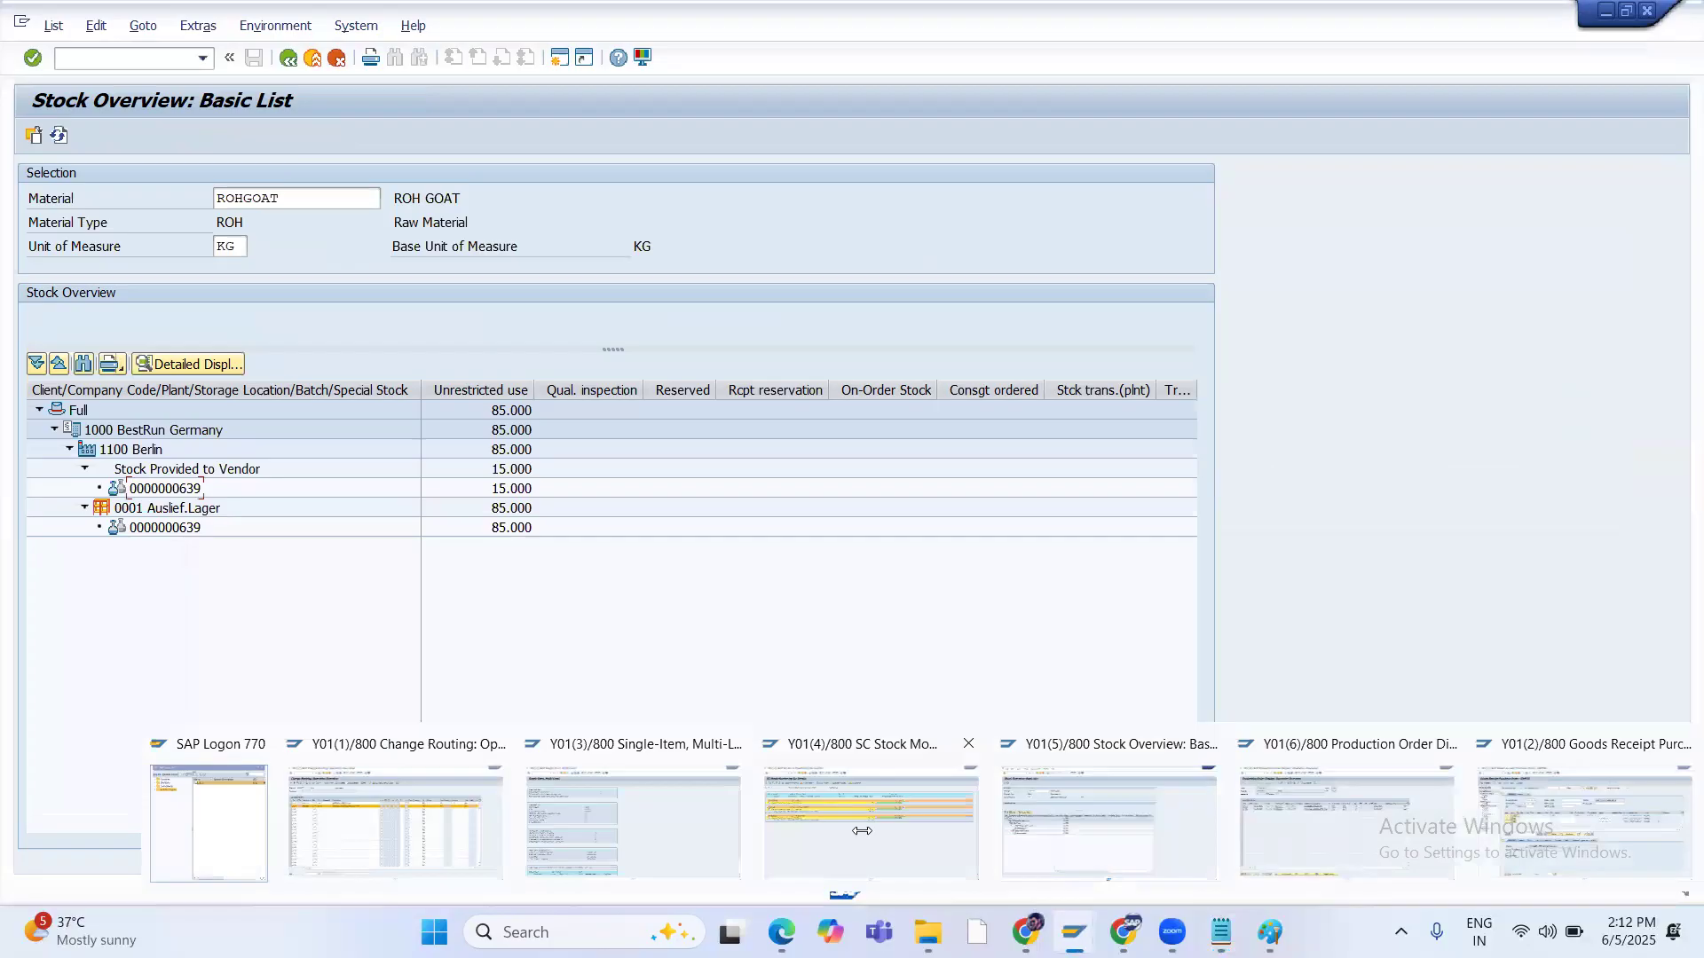
pyautogui.click(1292, 819)
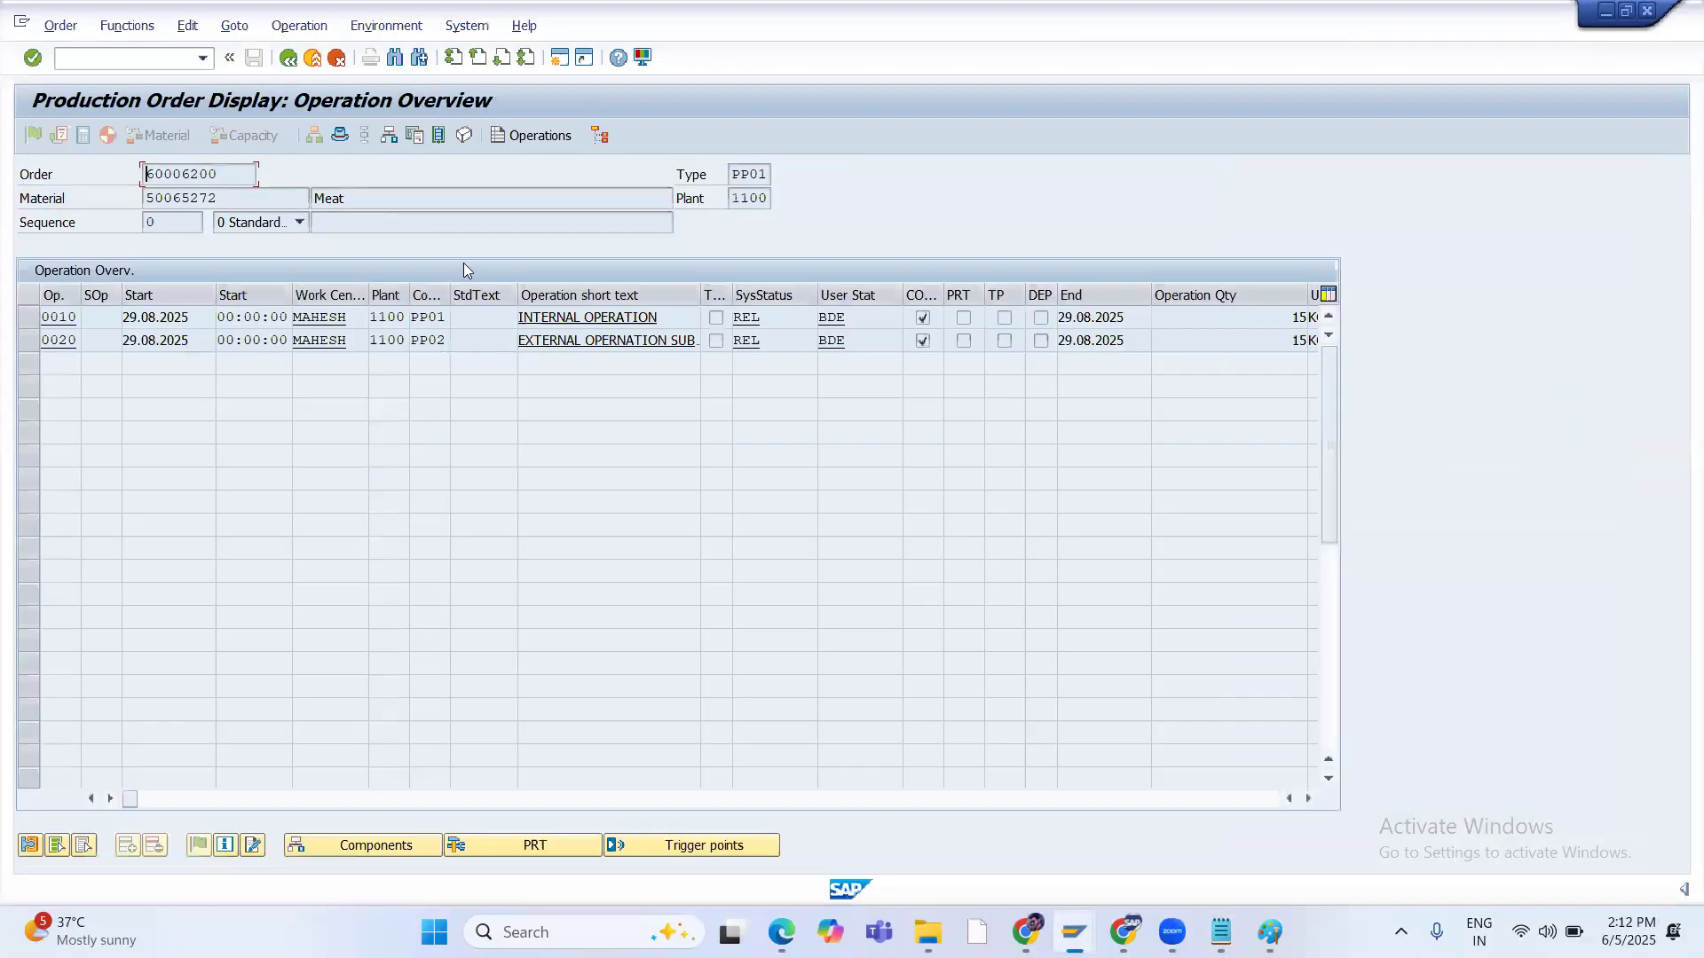
pyautogui.click(290, 58)
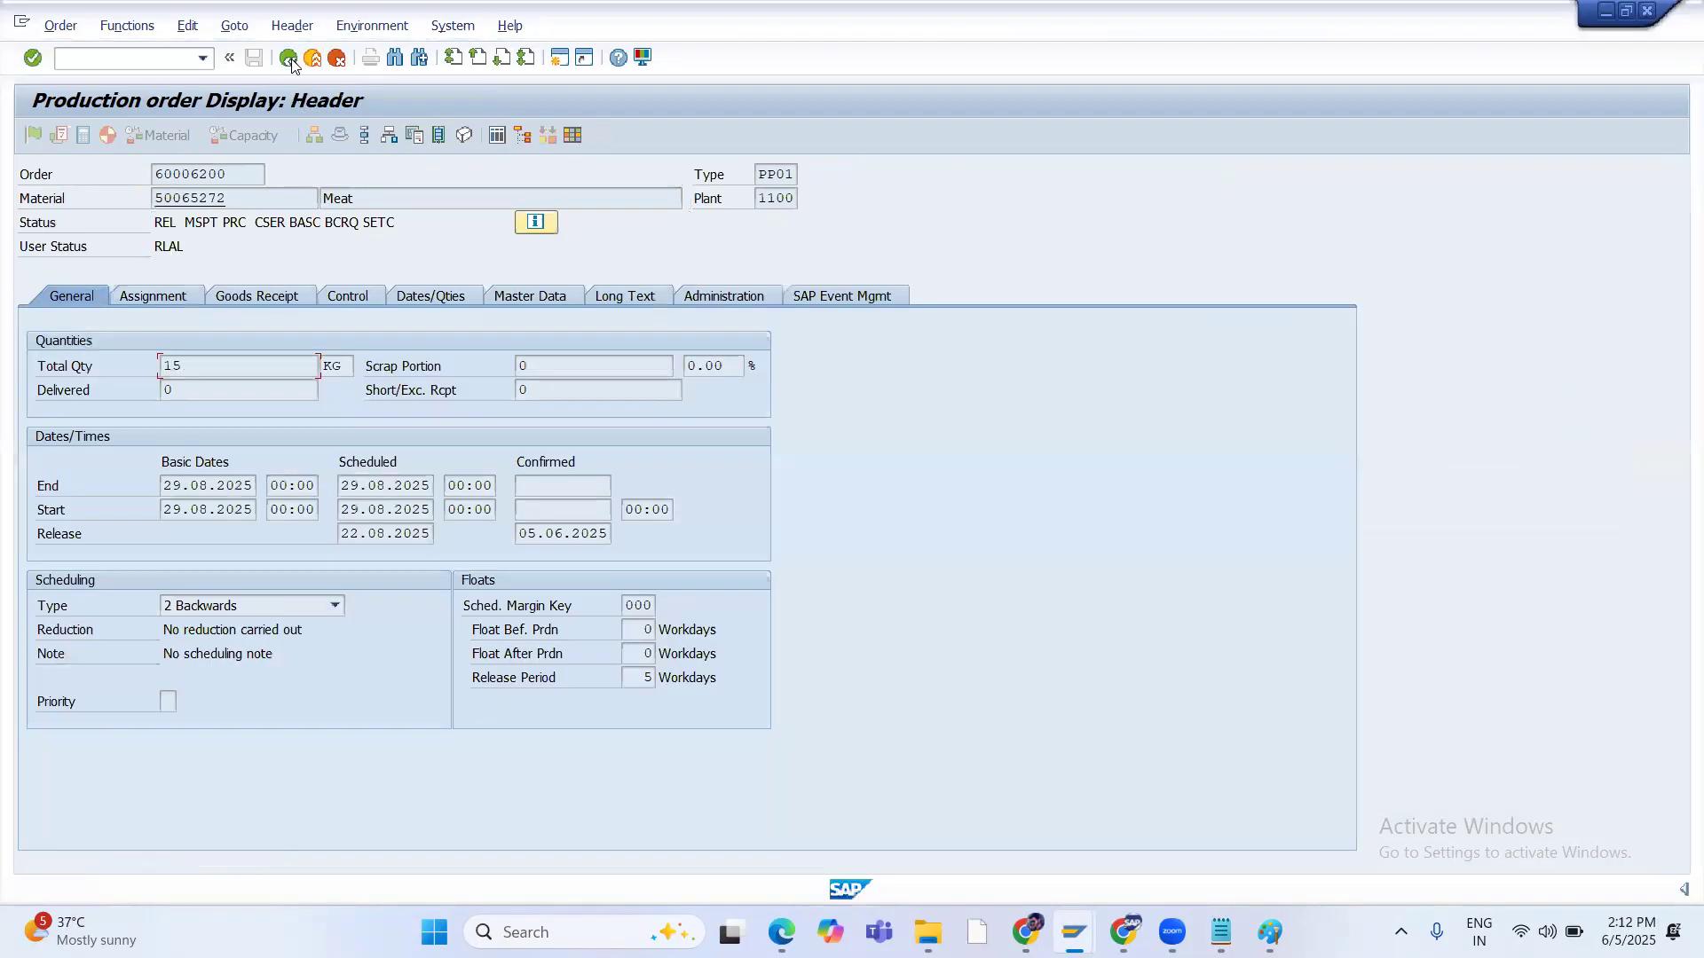
pyautogui.click(366, 139)
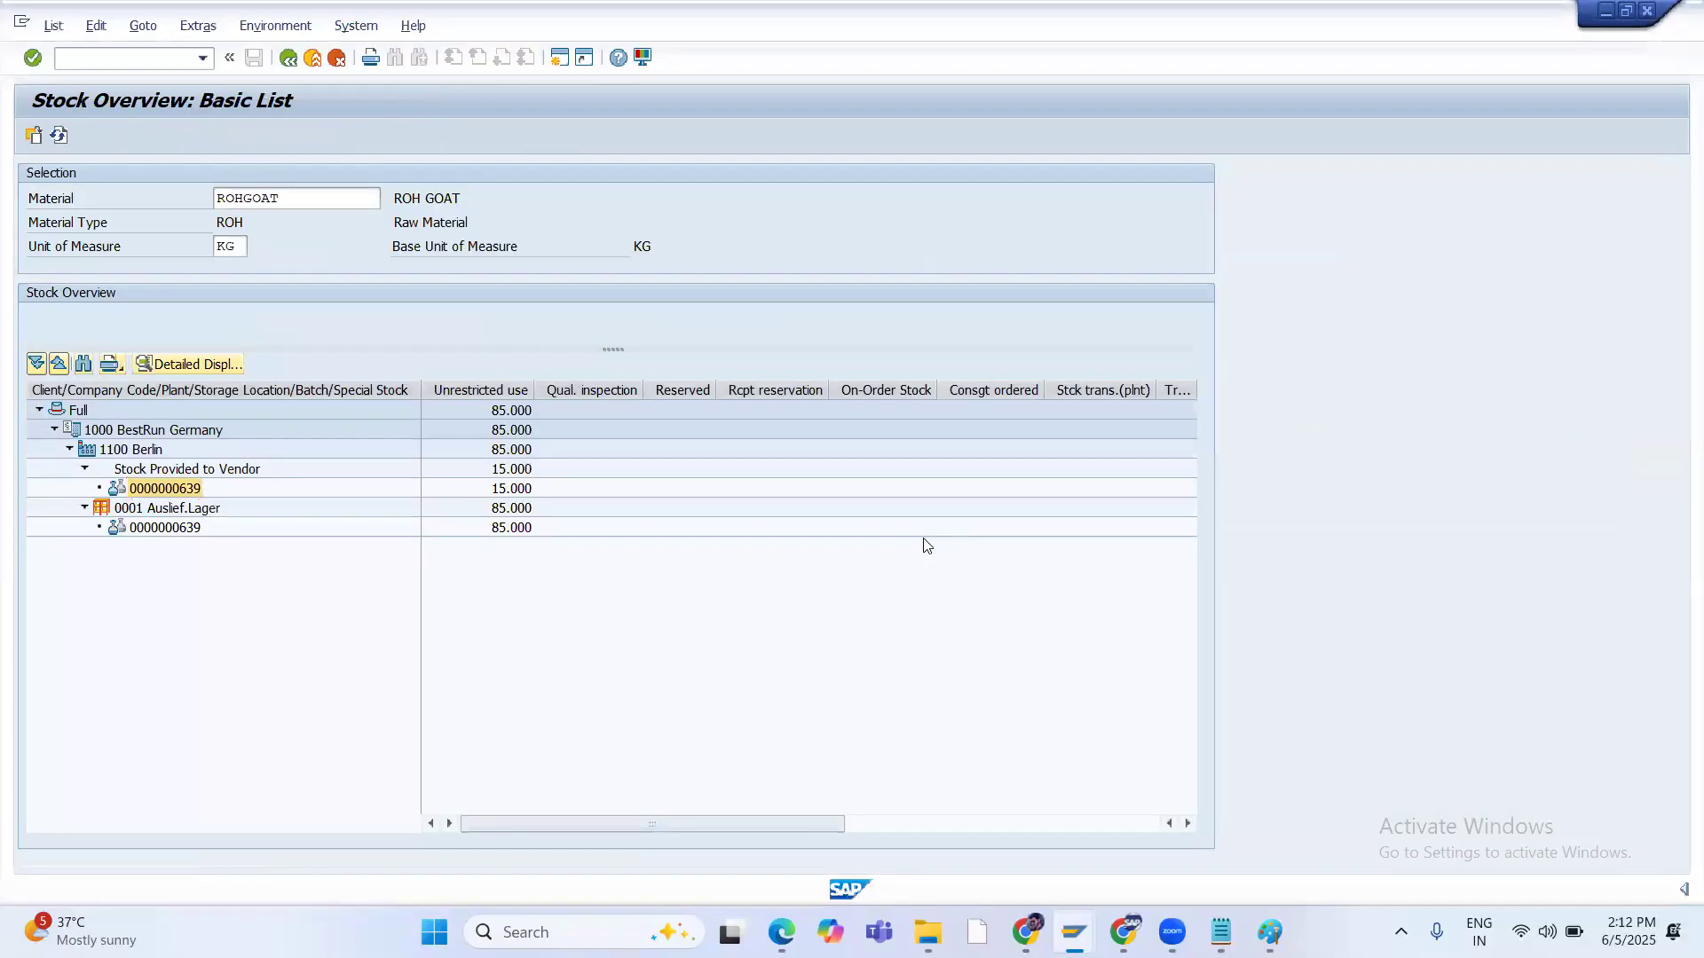
pyautogui.hotkey('alt', 'Tab')
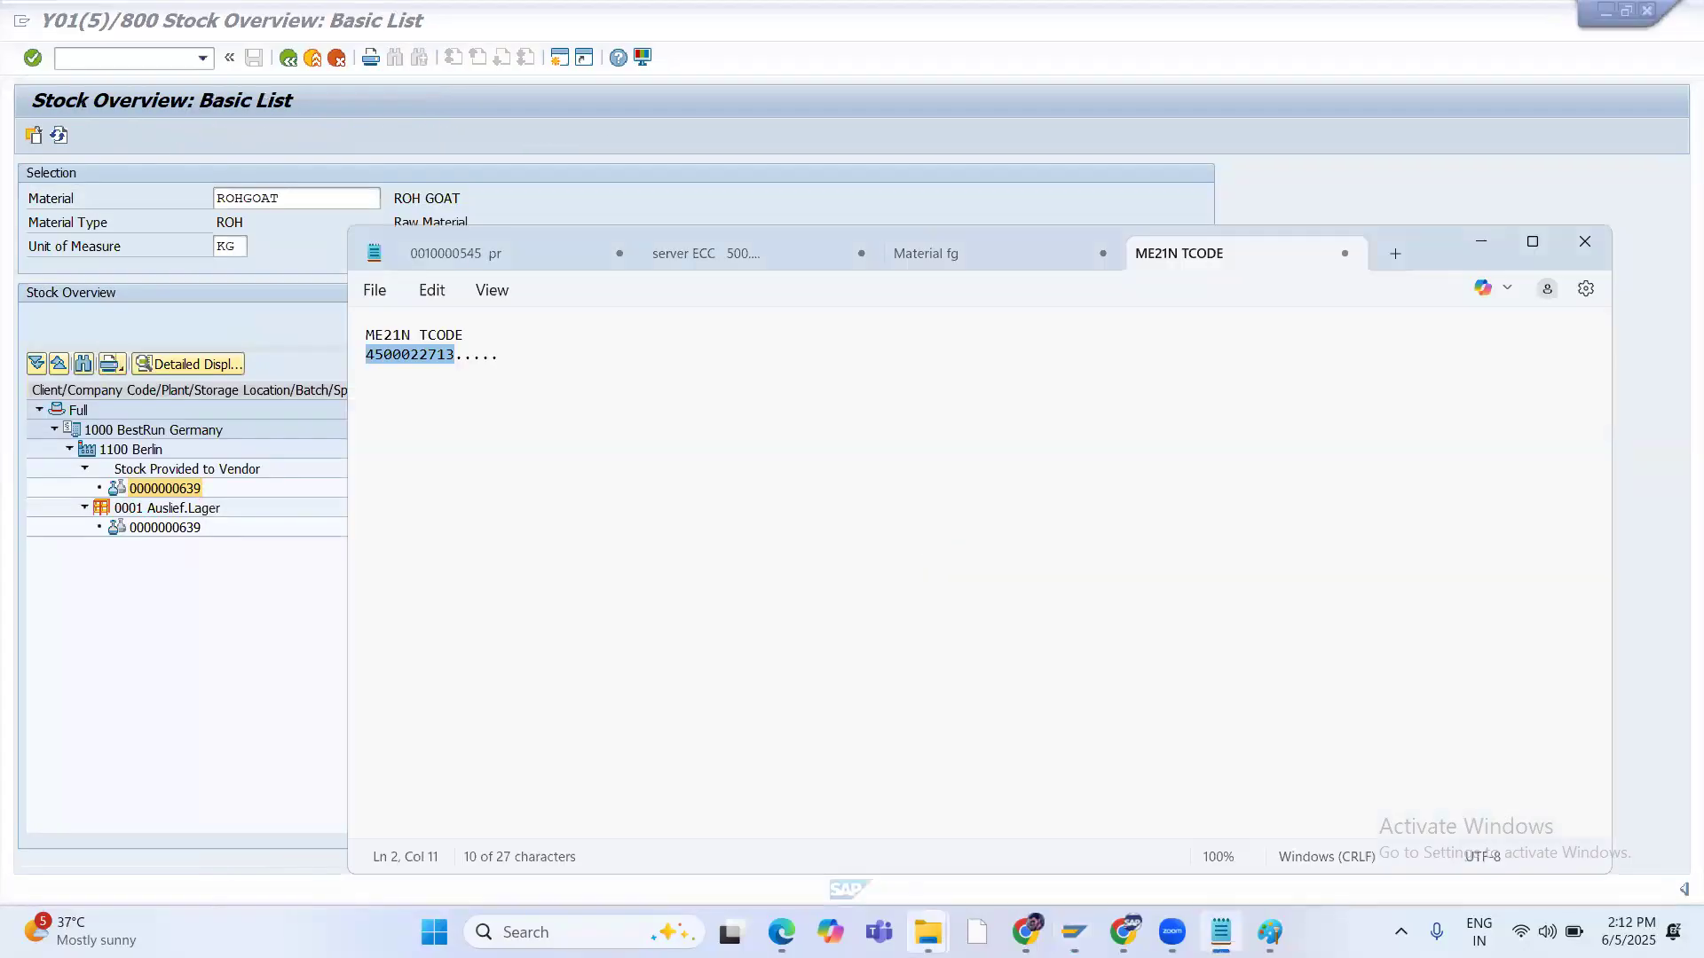
# Open the posting message's details and highlight material document number 10112
pyautogui.moveTo(1074, 932)
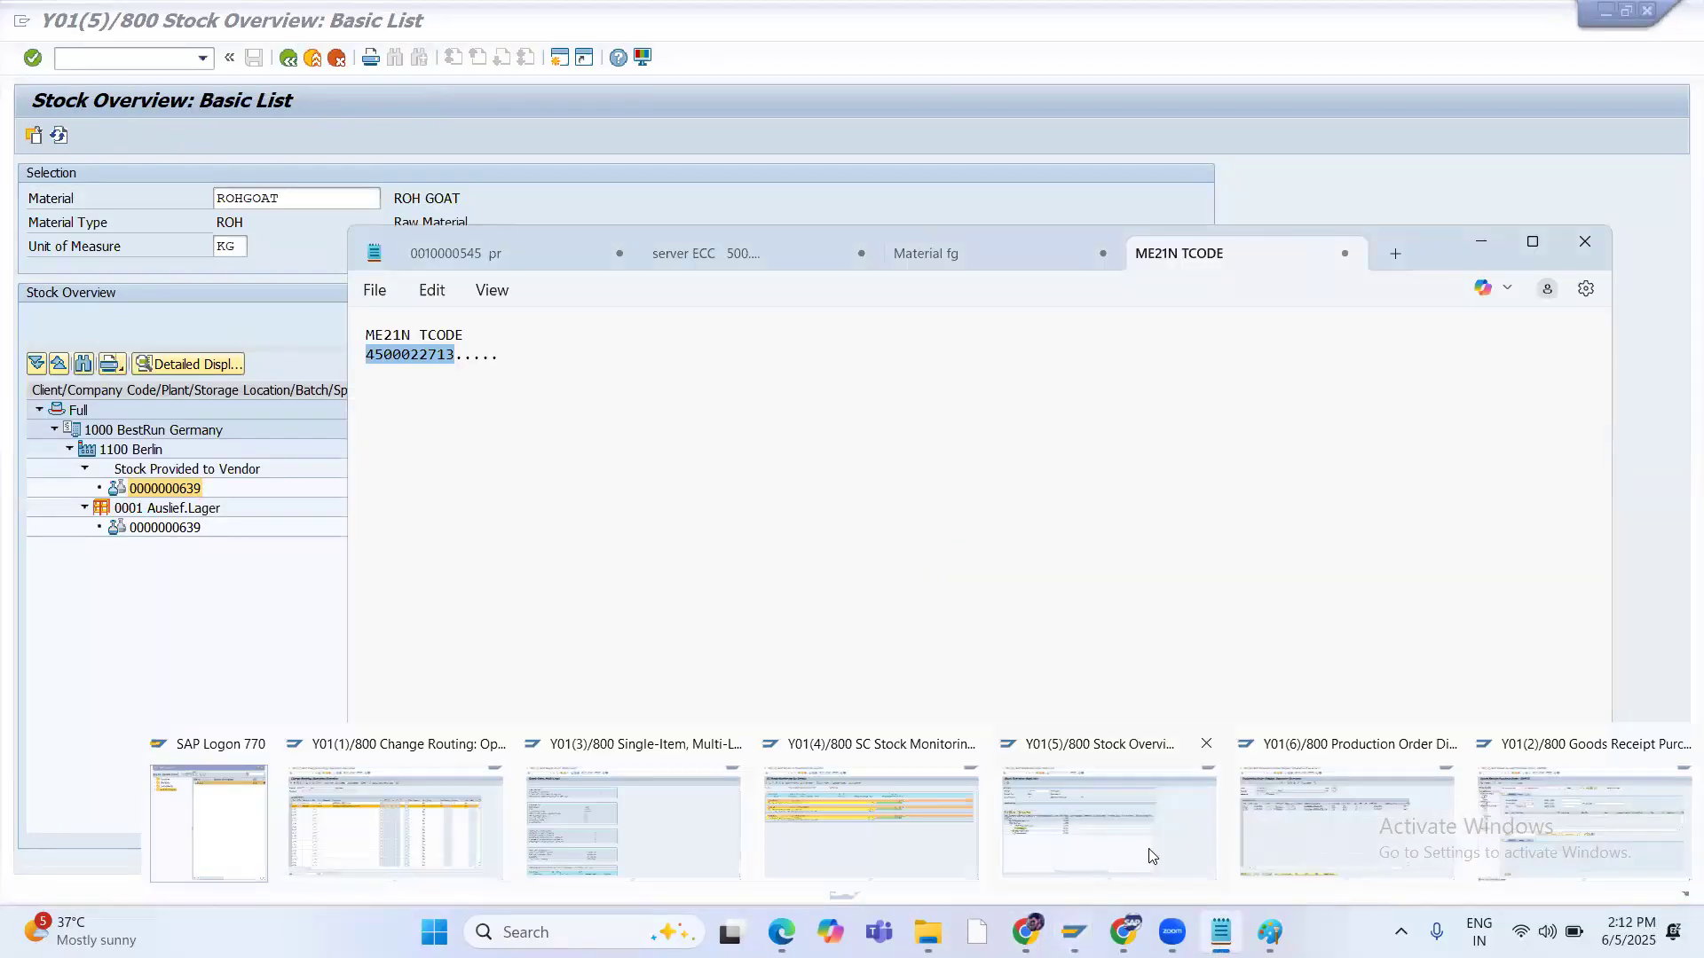
pyautogui.click(1536, 829)
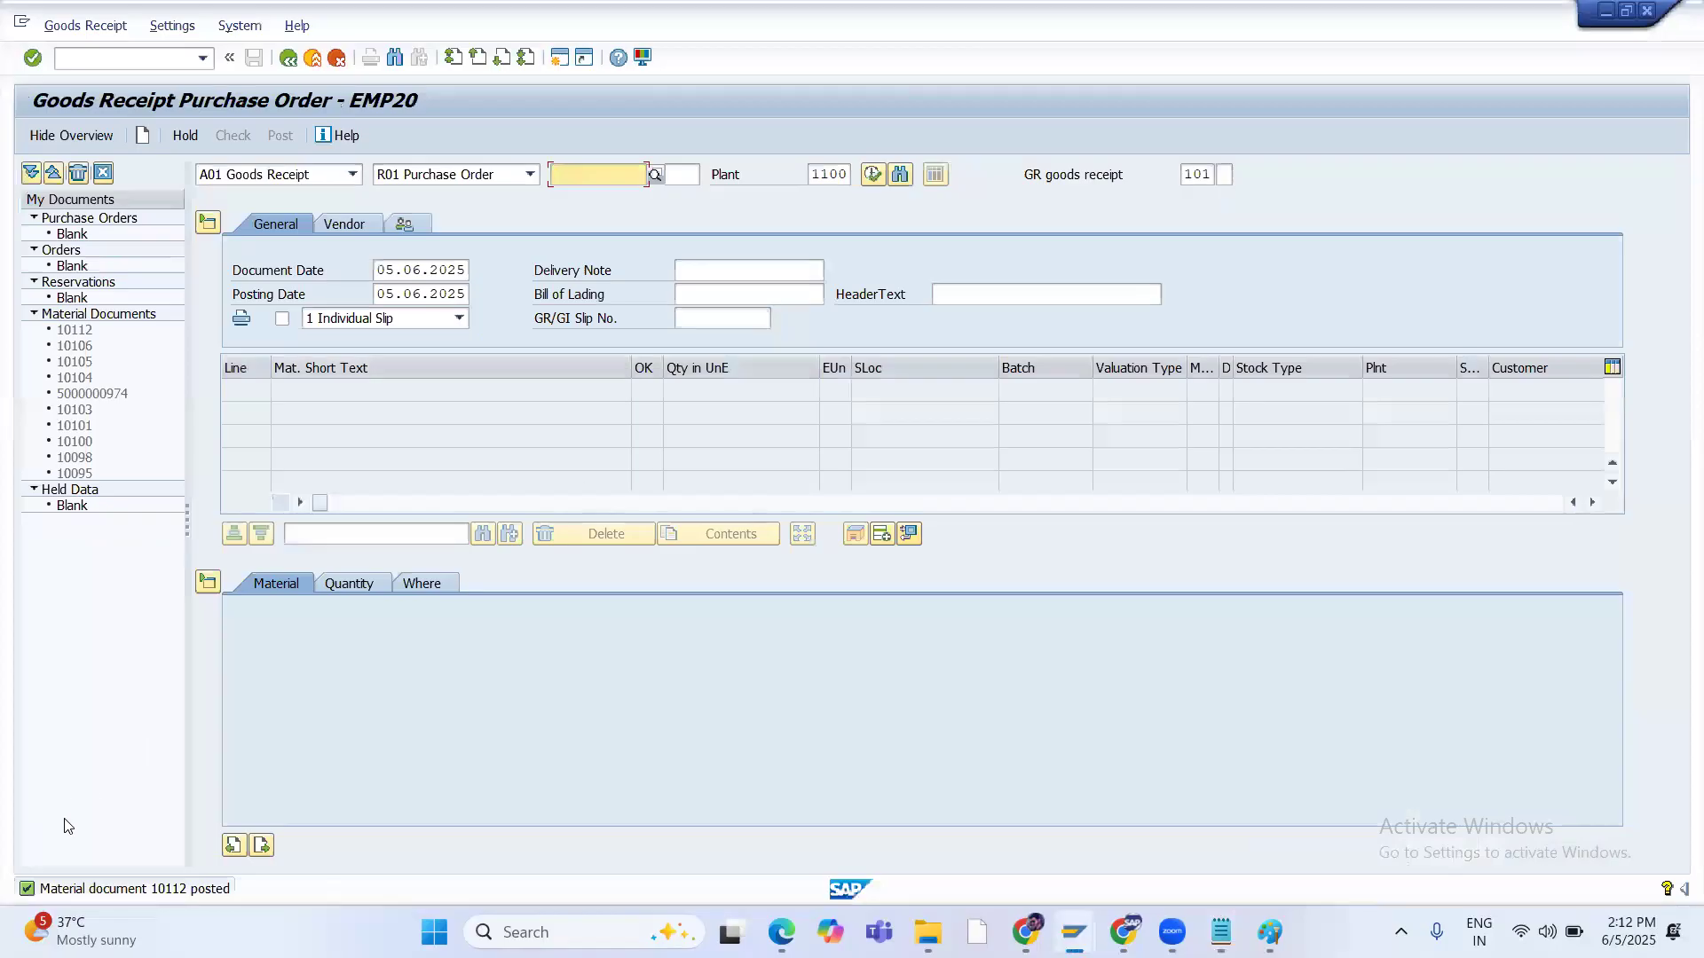
pyautogui.click(150, 887)
pyautogui.doubleClick(153, 890)
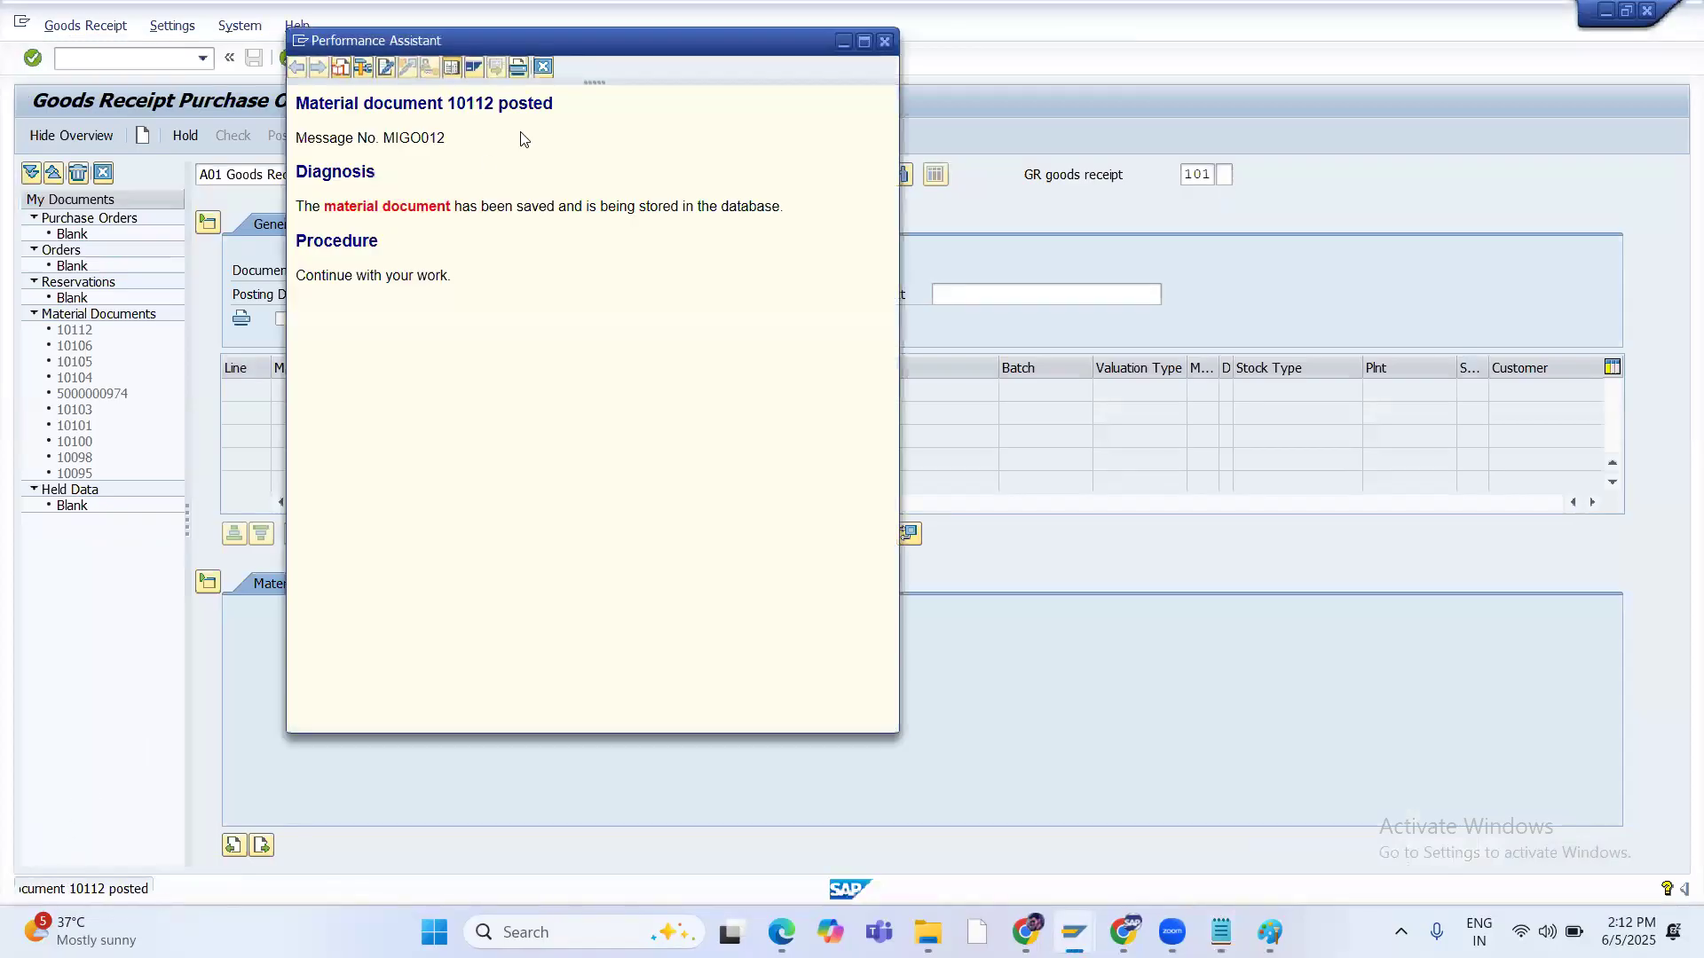
pyautogui.moveTo(444, 104); pyautogui.dragTo(490, 112)
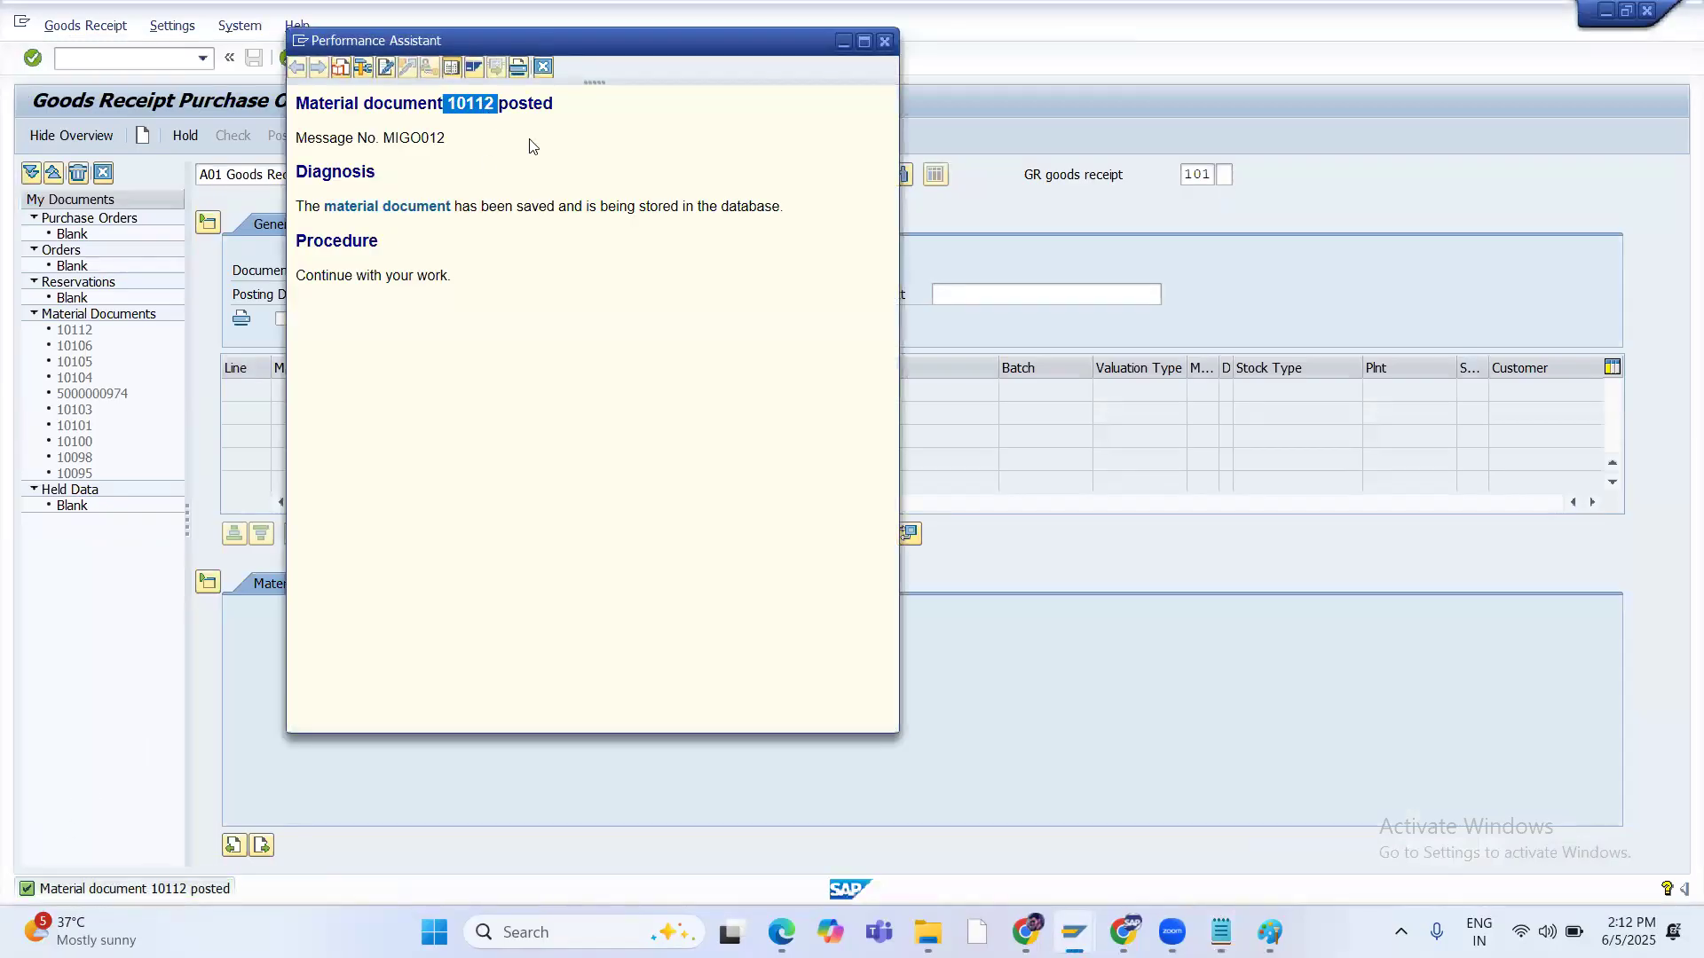
pyautogui.click(887, 43)
# Display material document 10112 with action A04 and view its Where tab for plant 1100
pyautogui.click(343, 181)
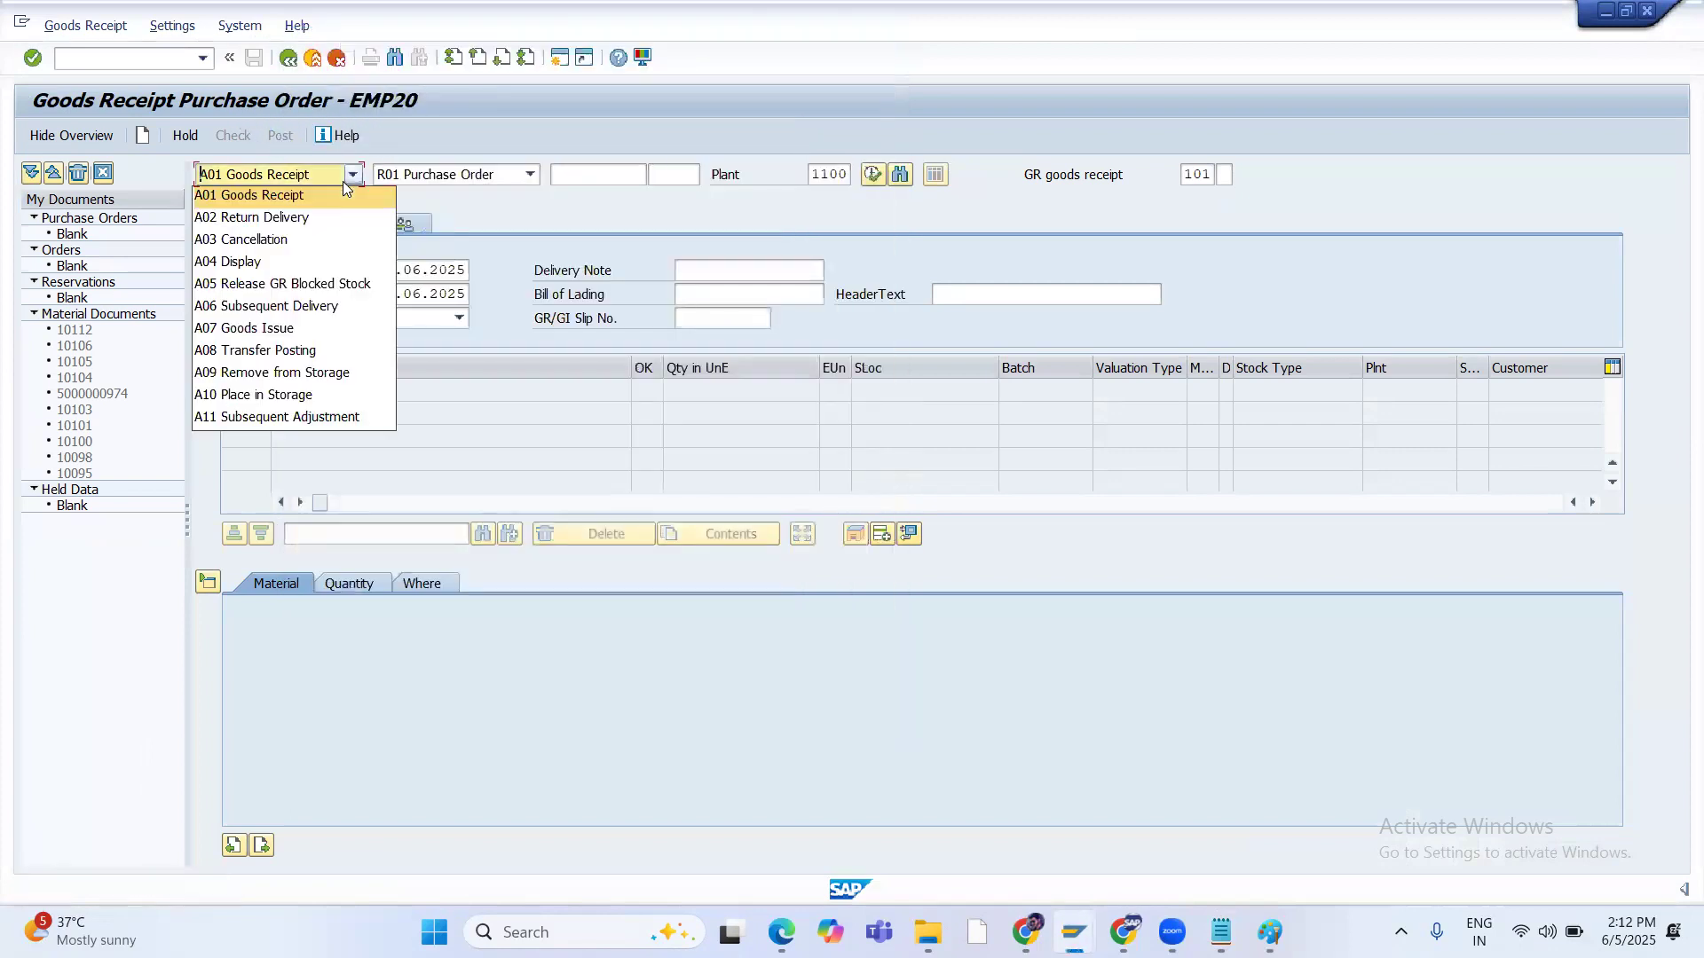
pyautogui.click(318, 261)
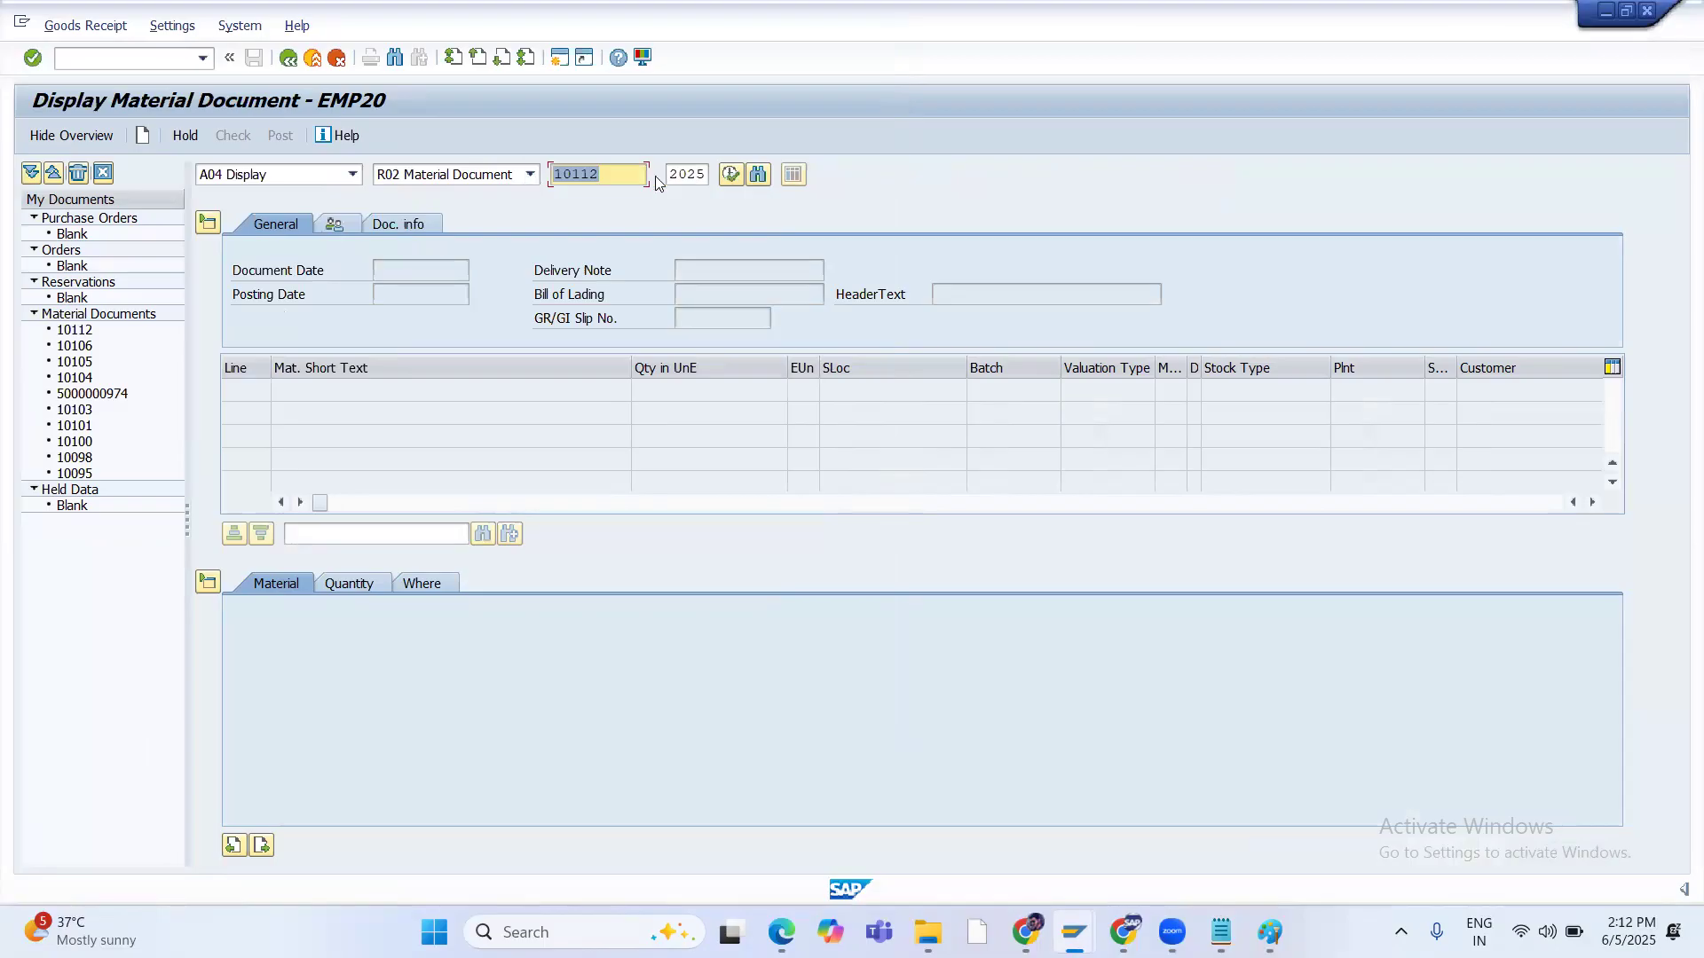
pyautogui.click(723, 175)
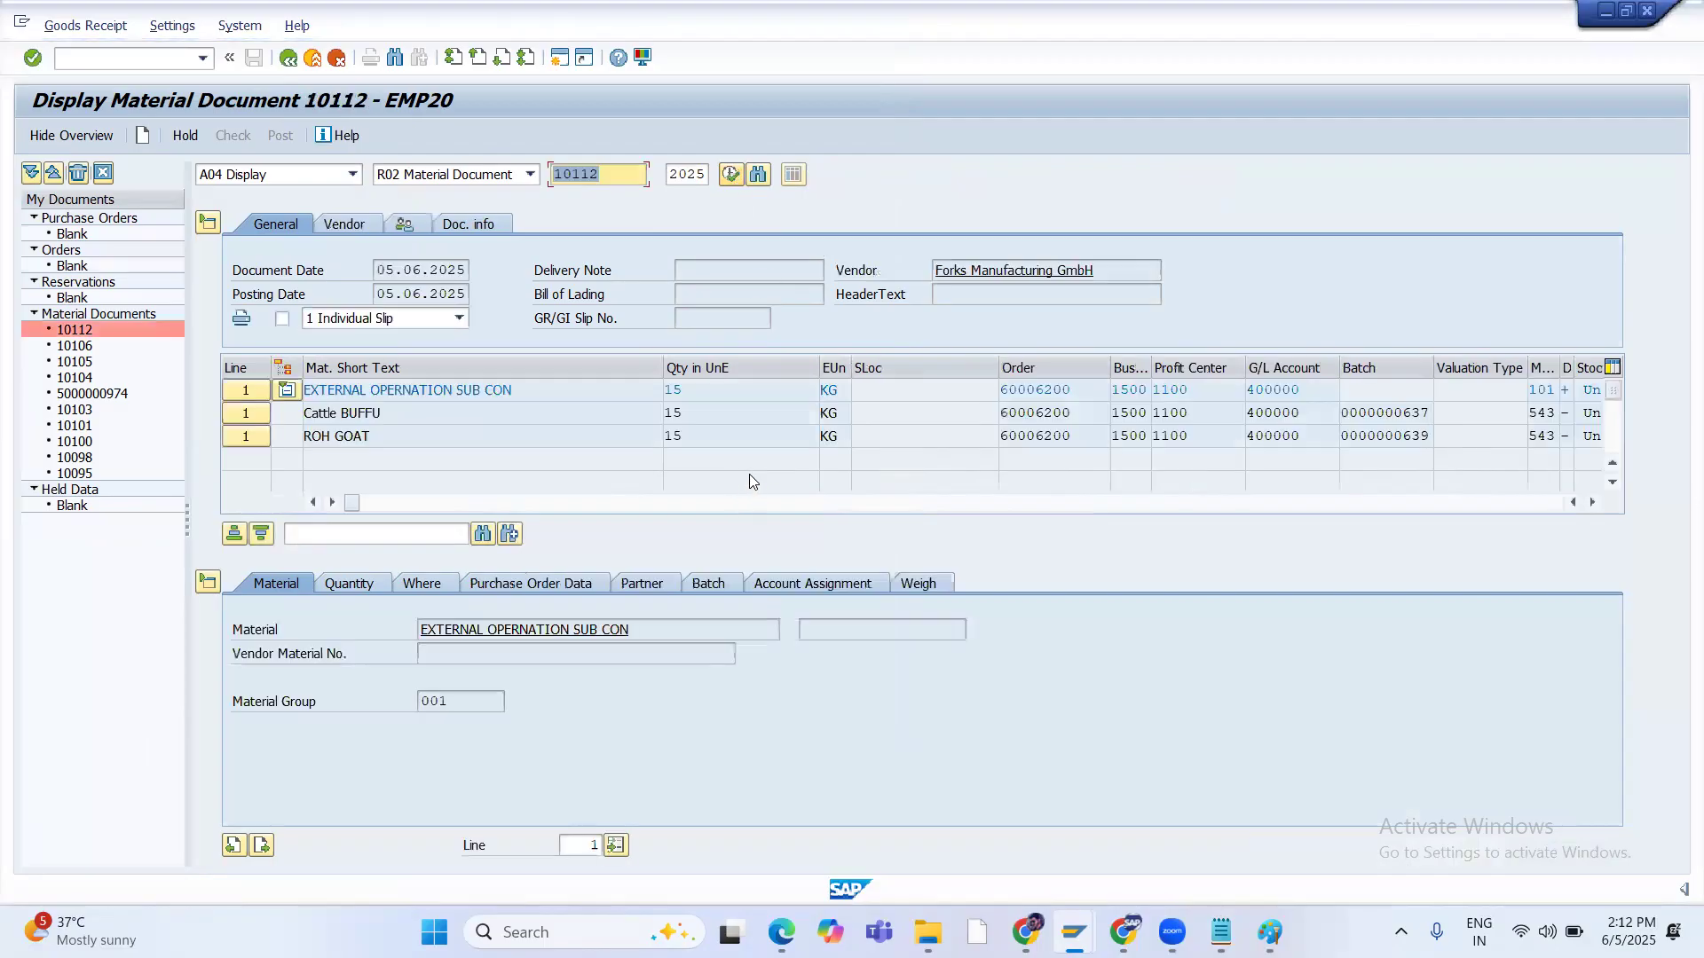
pyautogui.click(408, 583)
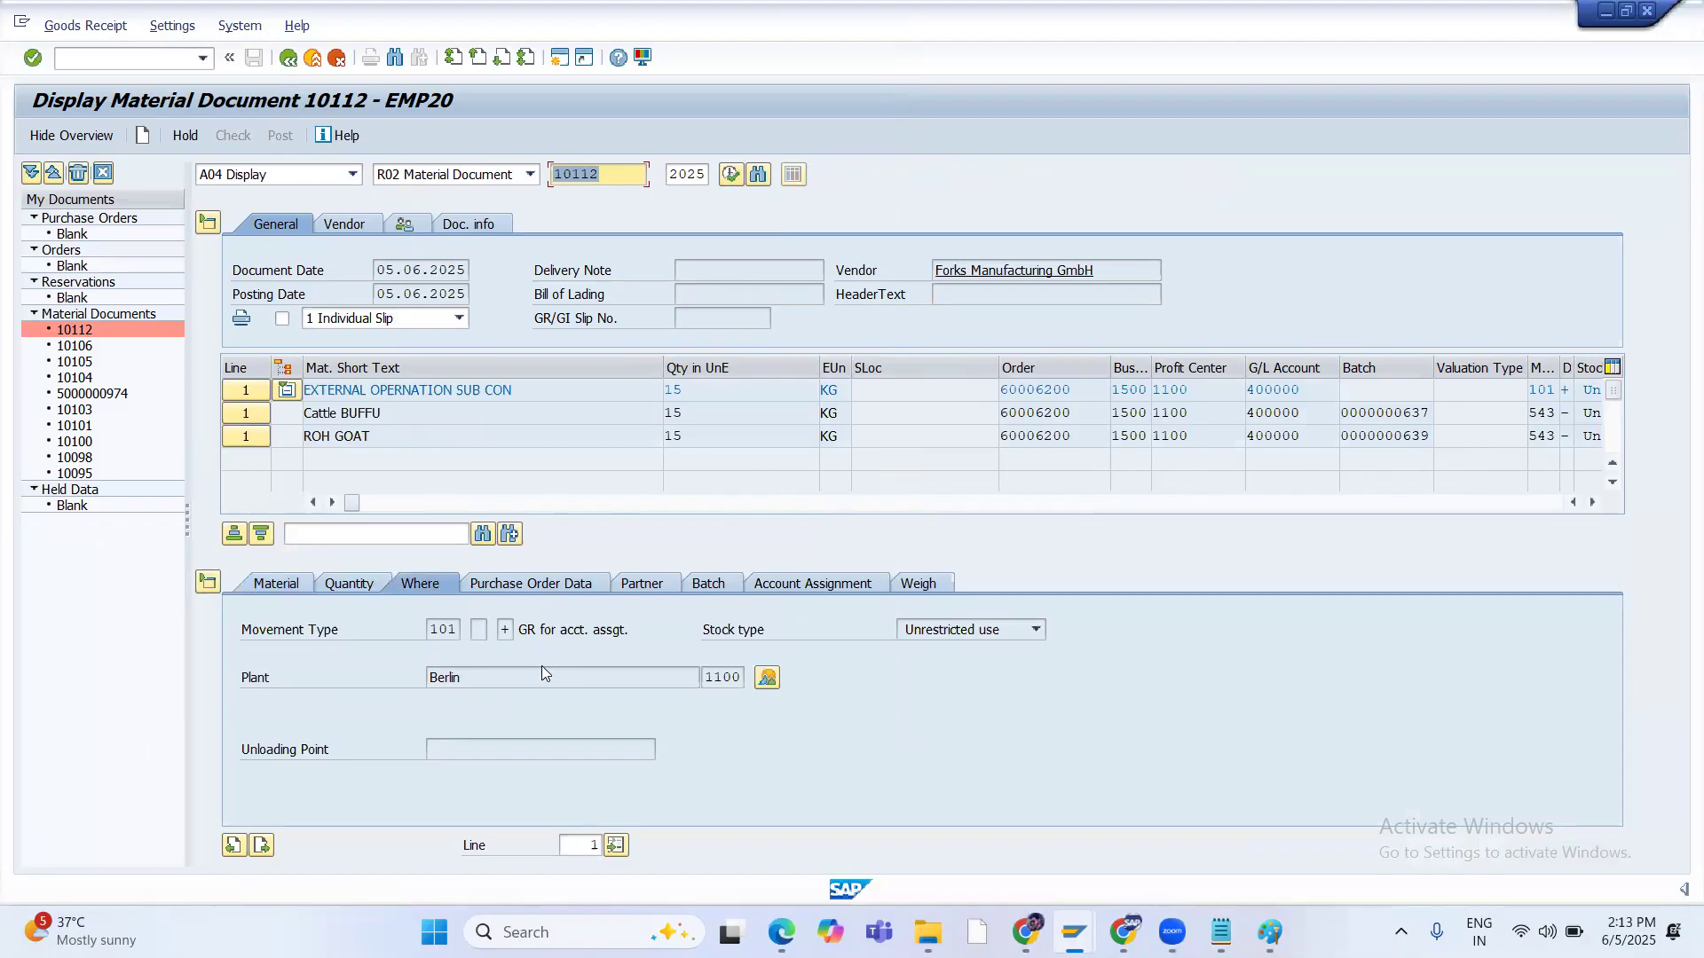
pyautogui.hotkey('alt', 'Tab')
pyautogui.hotkey('alt', 'Tab')
pyautogui.hotkey('alt', 'Tab')
pyautogui.hotkey('alt', 'Tab')
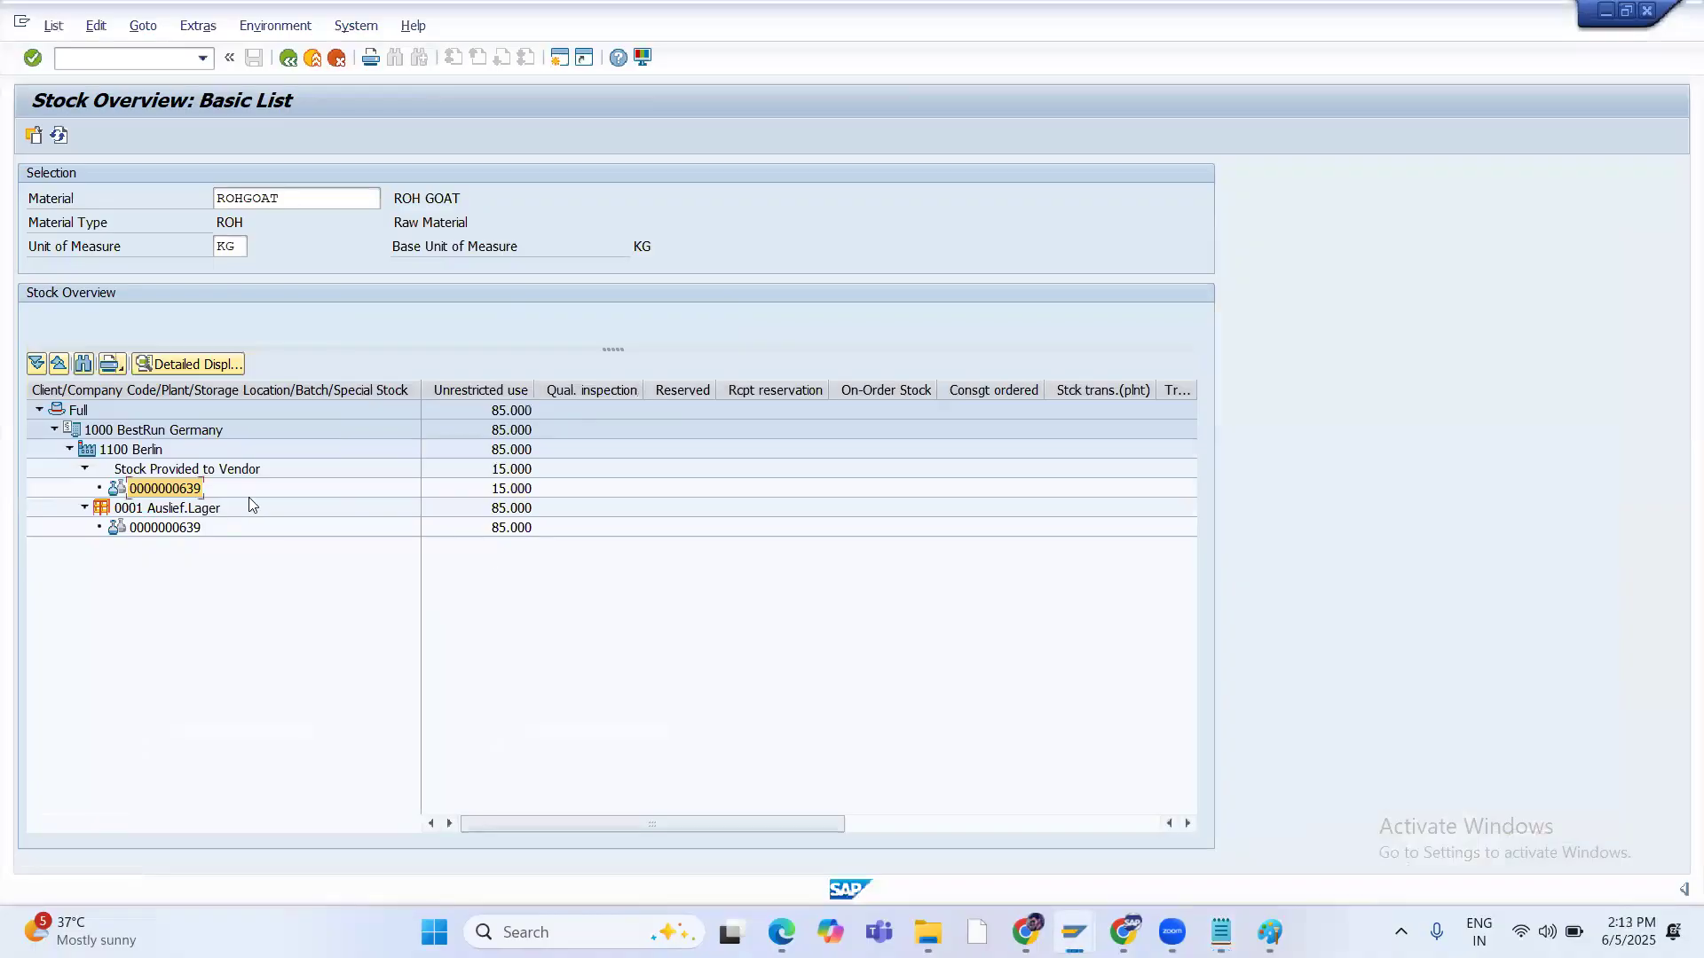
# Refresh the ROH GOAT stock overview, which now shows no stock at the vendor
pyautogui.click(60, 134)
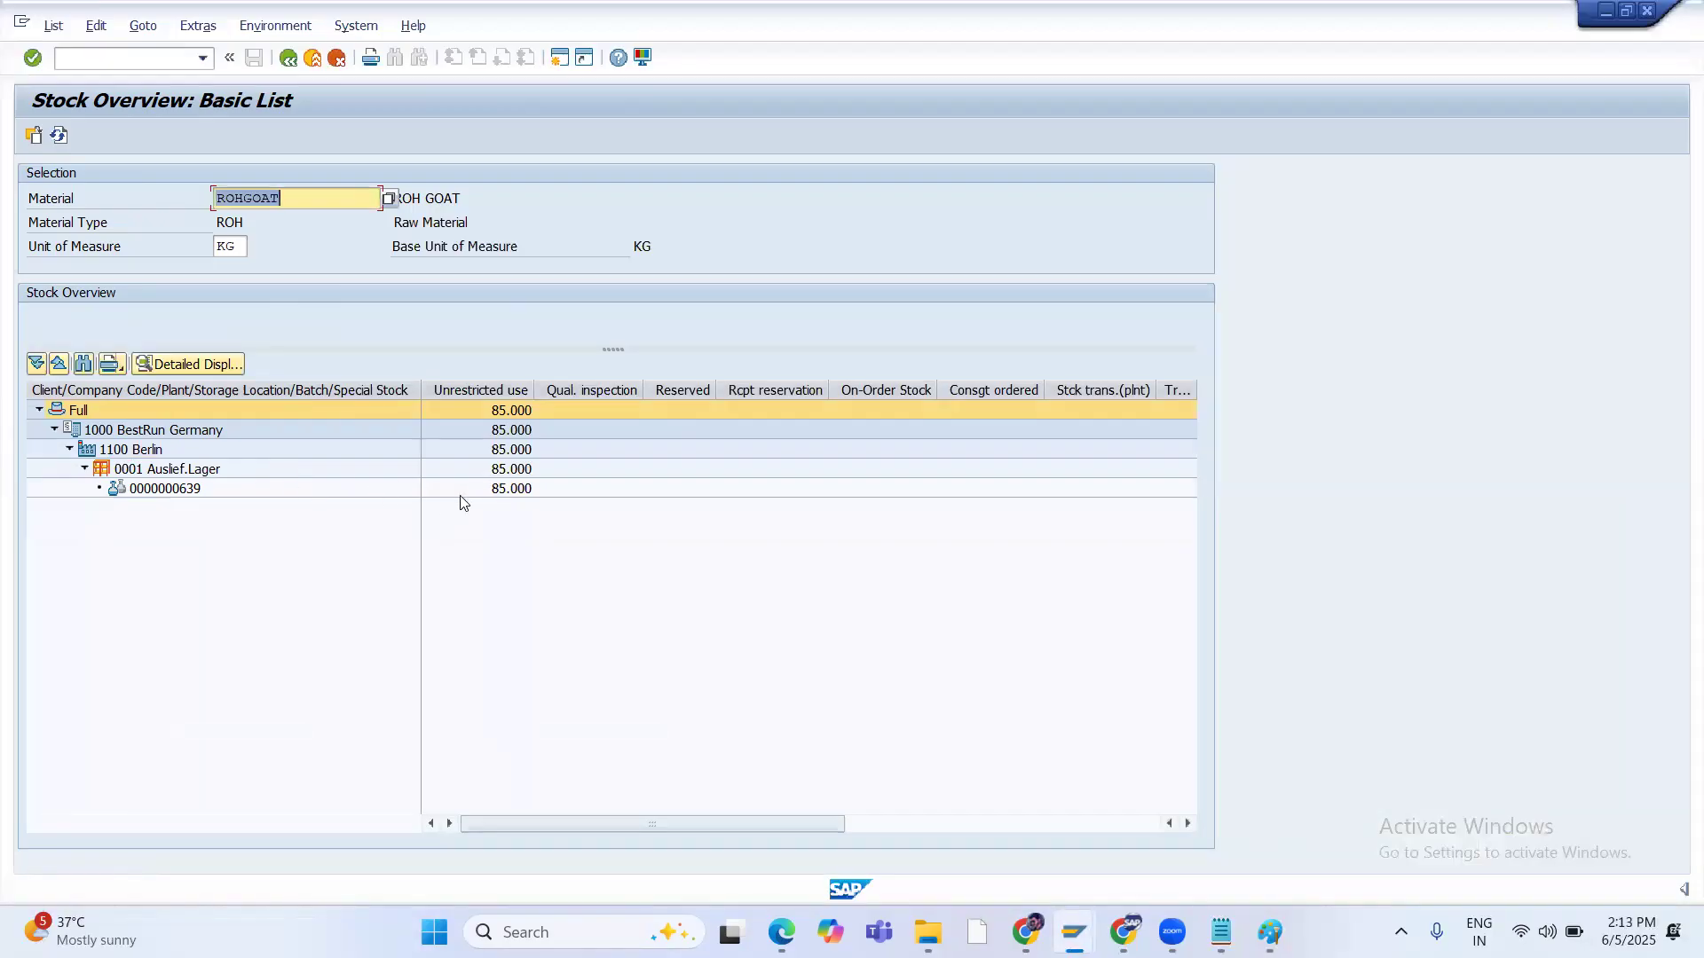
pyautogui.hotkey('alt', 'Tab')
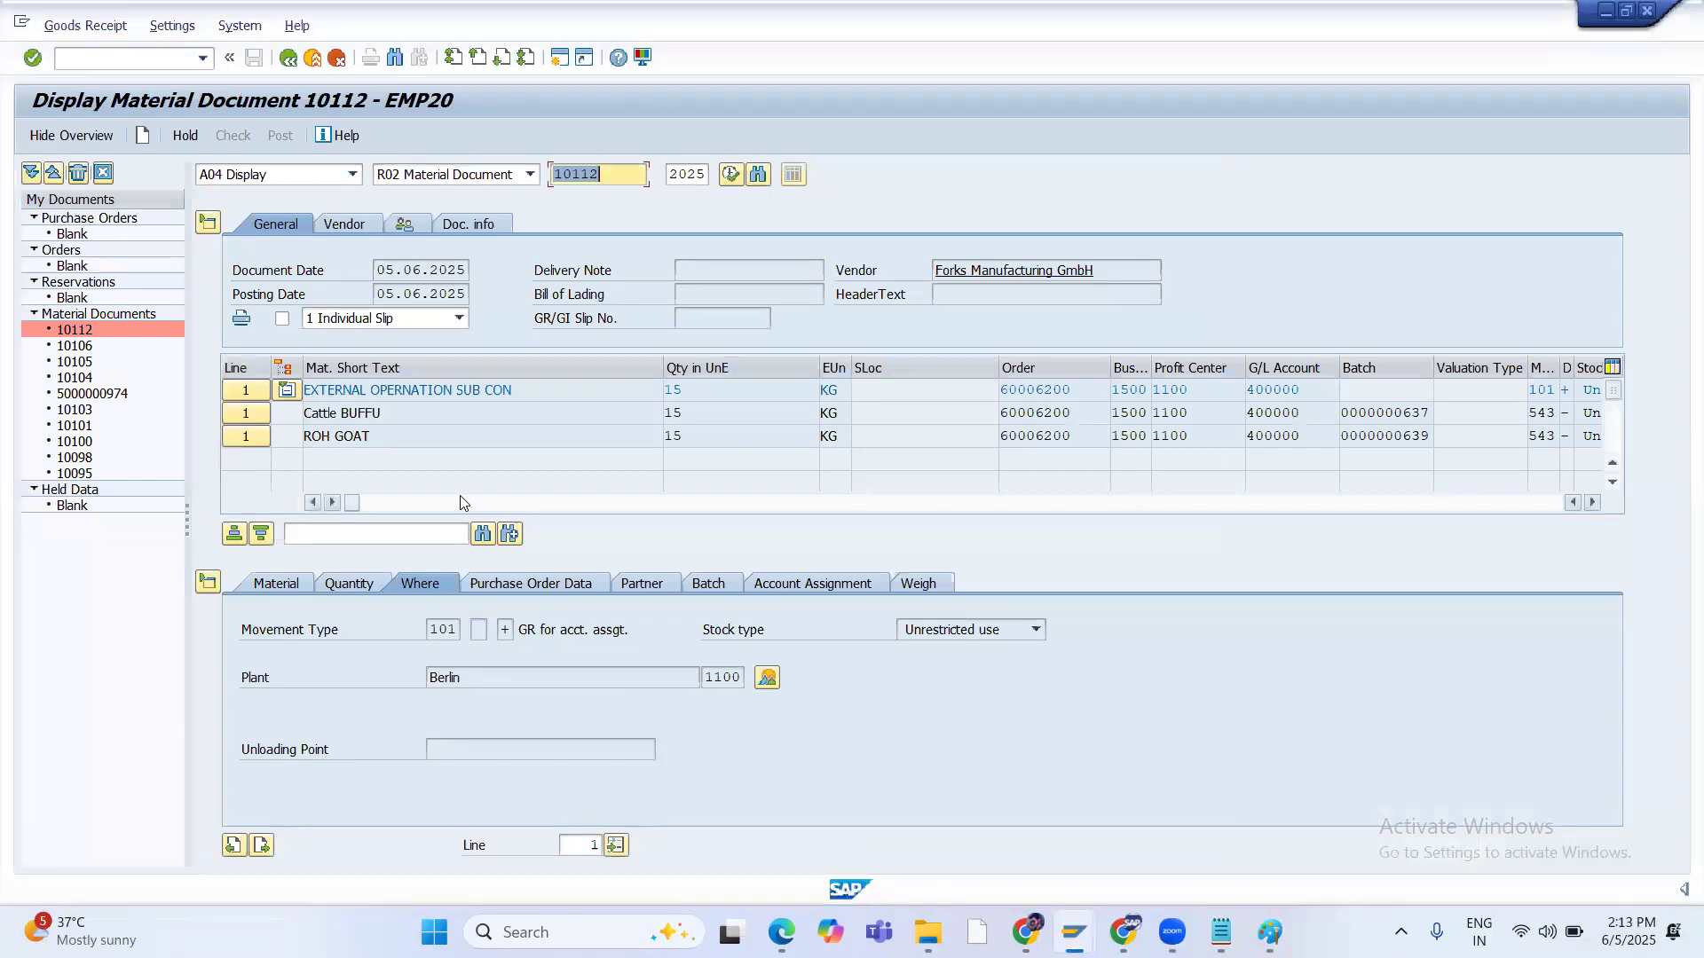
pyautogui.hotkey('alt', 'Tab')
pyautogui.press('Tab')
pyautogui.press('Tab')
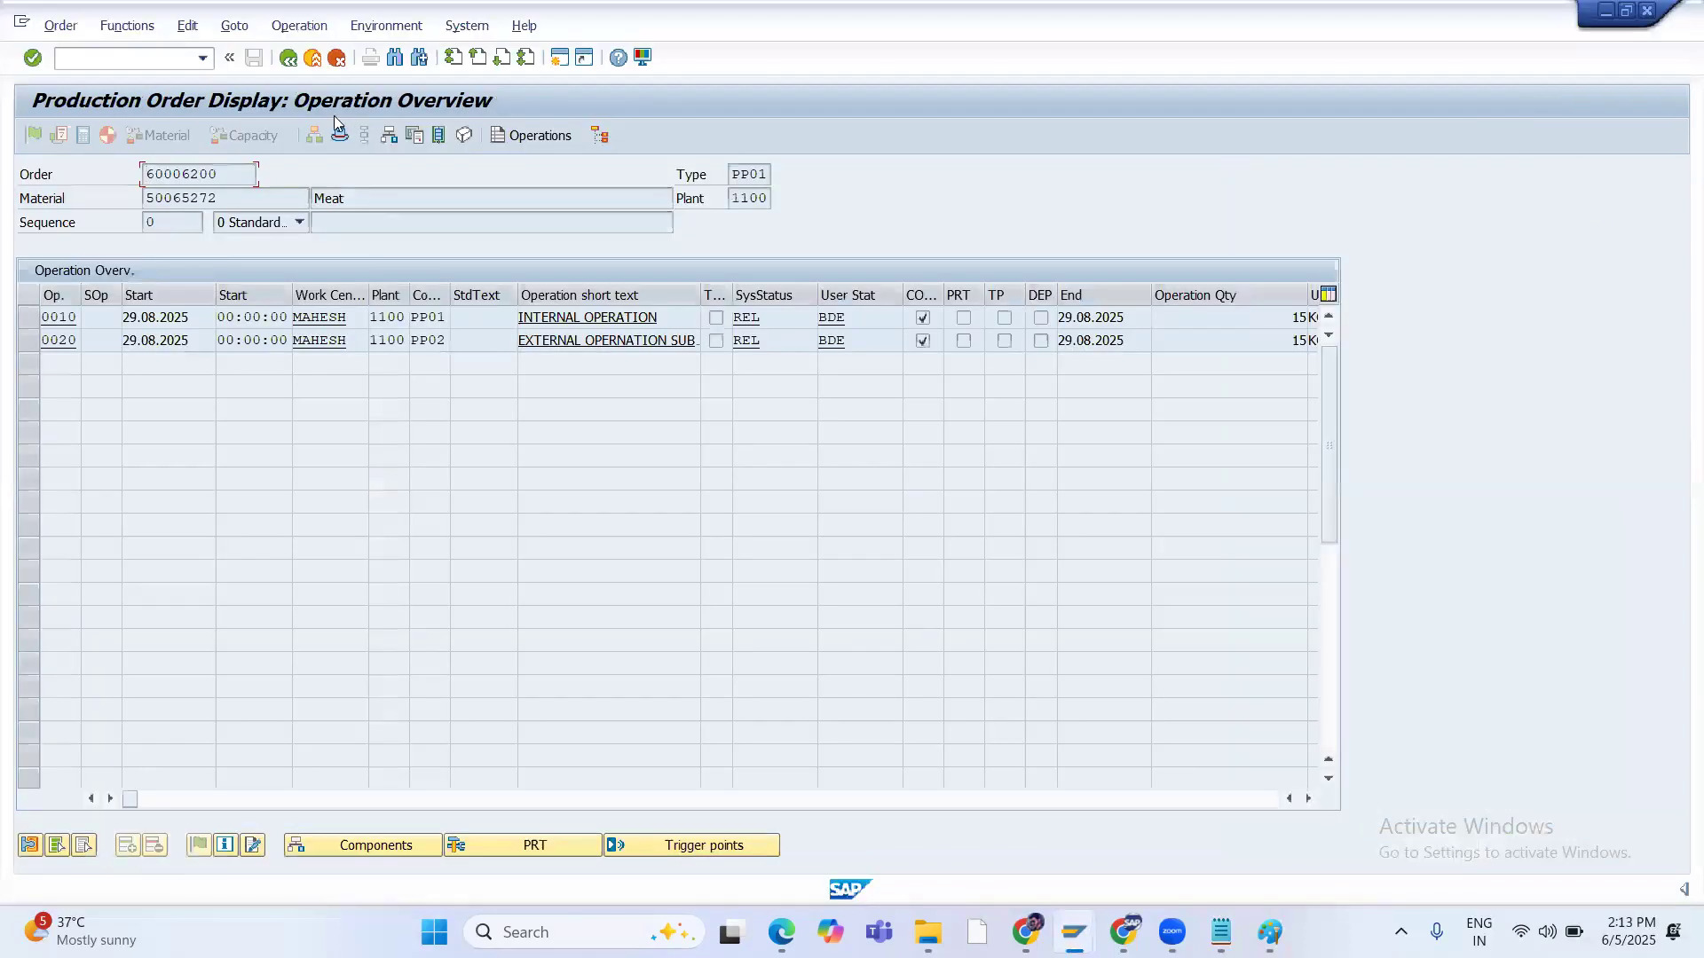
# Reload order 60006200 and confirm operation 0020 shows system status EODL REL
pyautogui.click(292, 59)
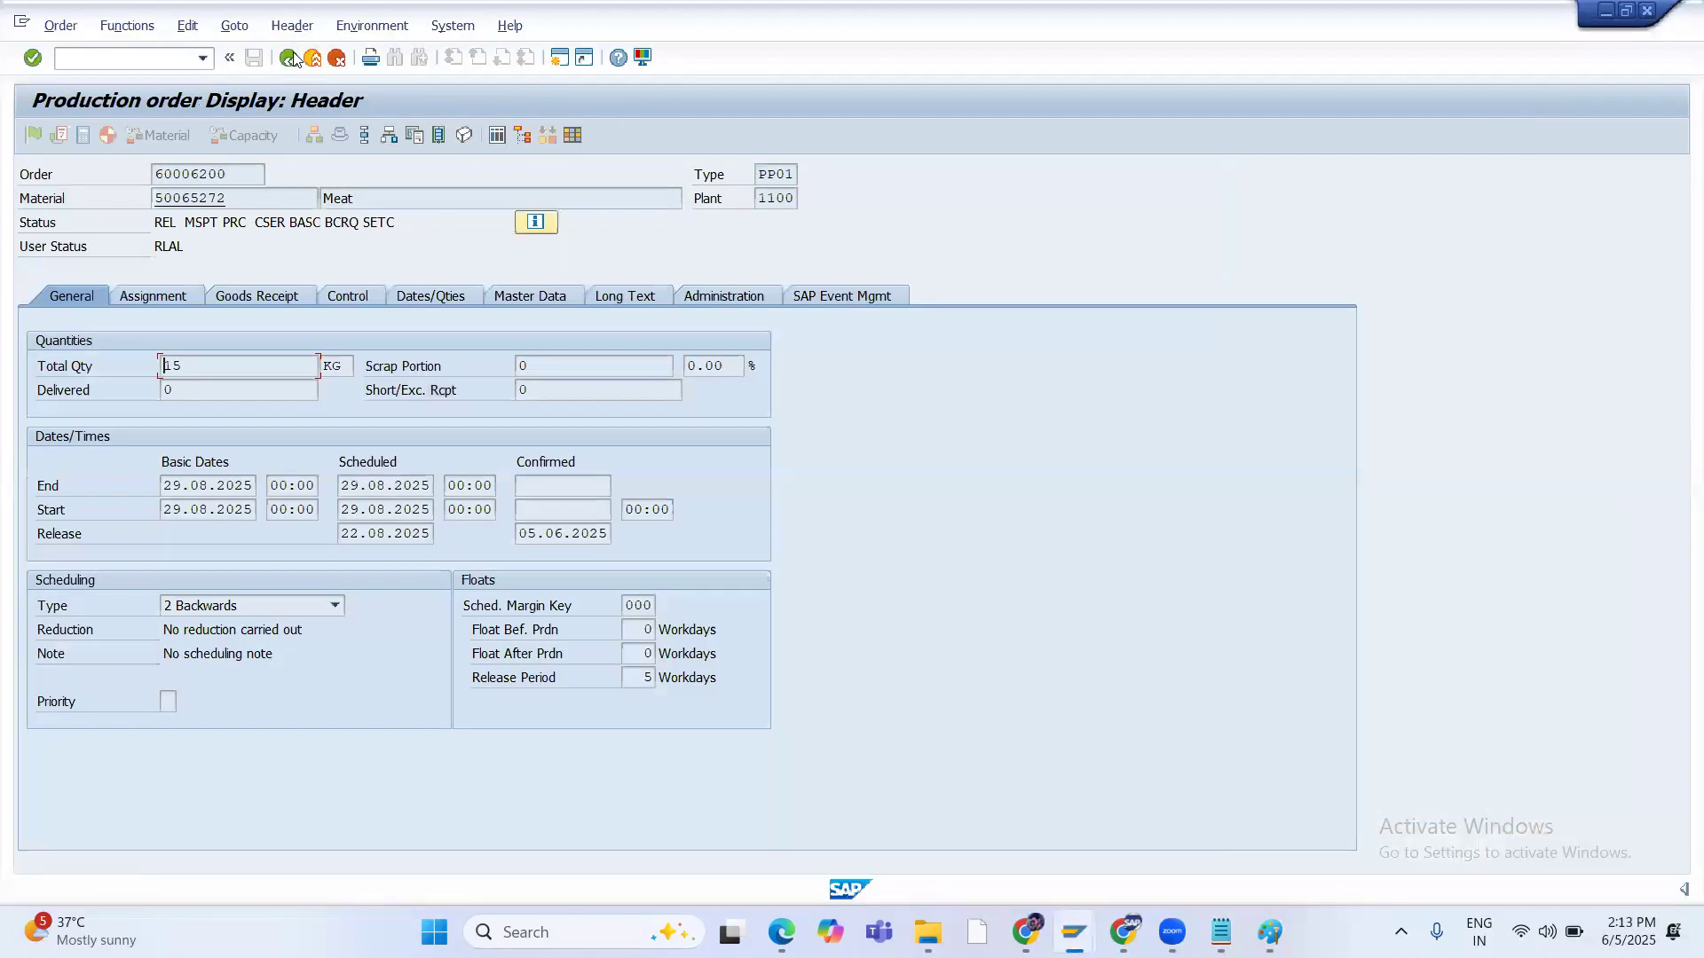
pyautogui.click(292, 59)
pyautogui.press('Return')
pyautogui.click(366, 135)
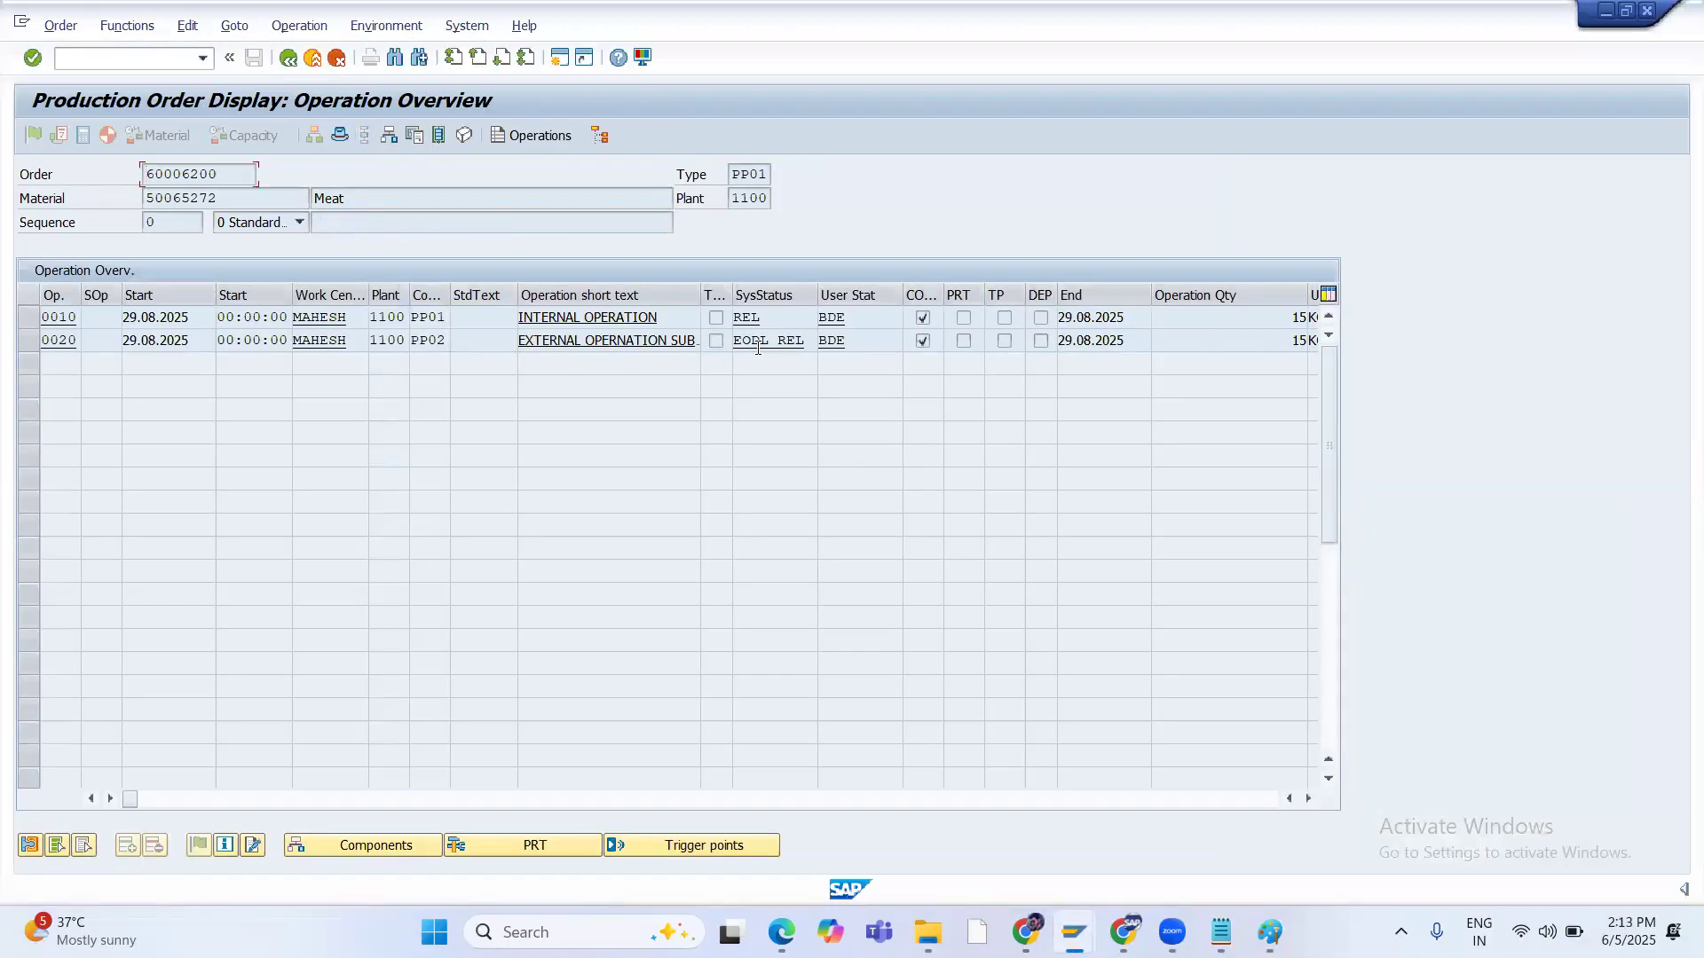
pyautogui.click(770, 345)
pyautogui.doubleClick(795, 344)
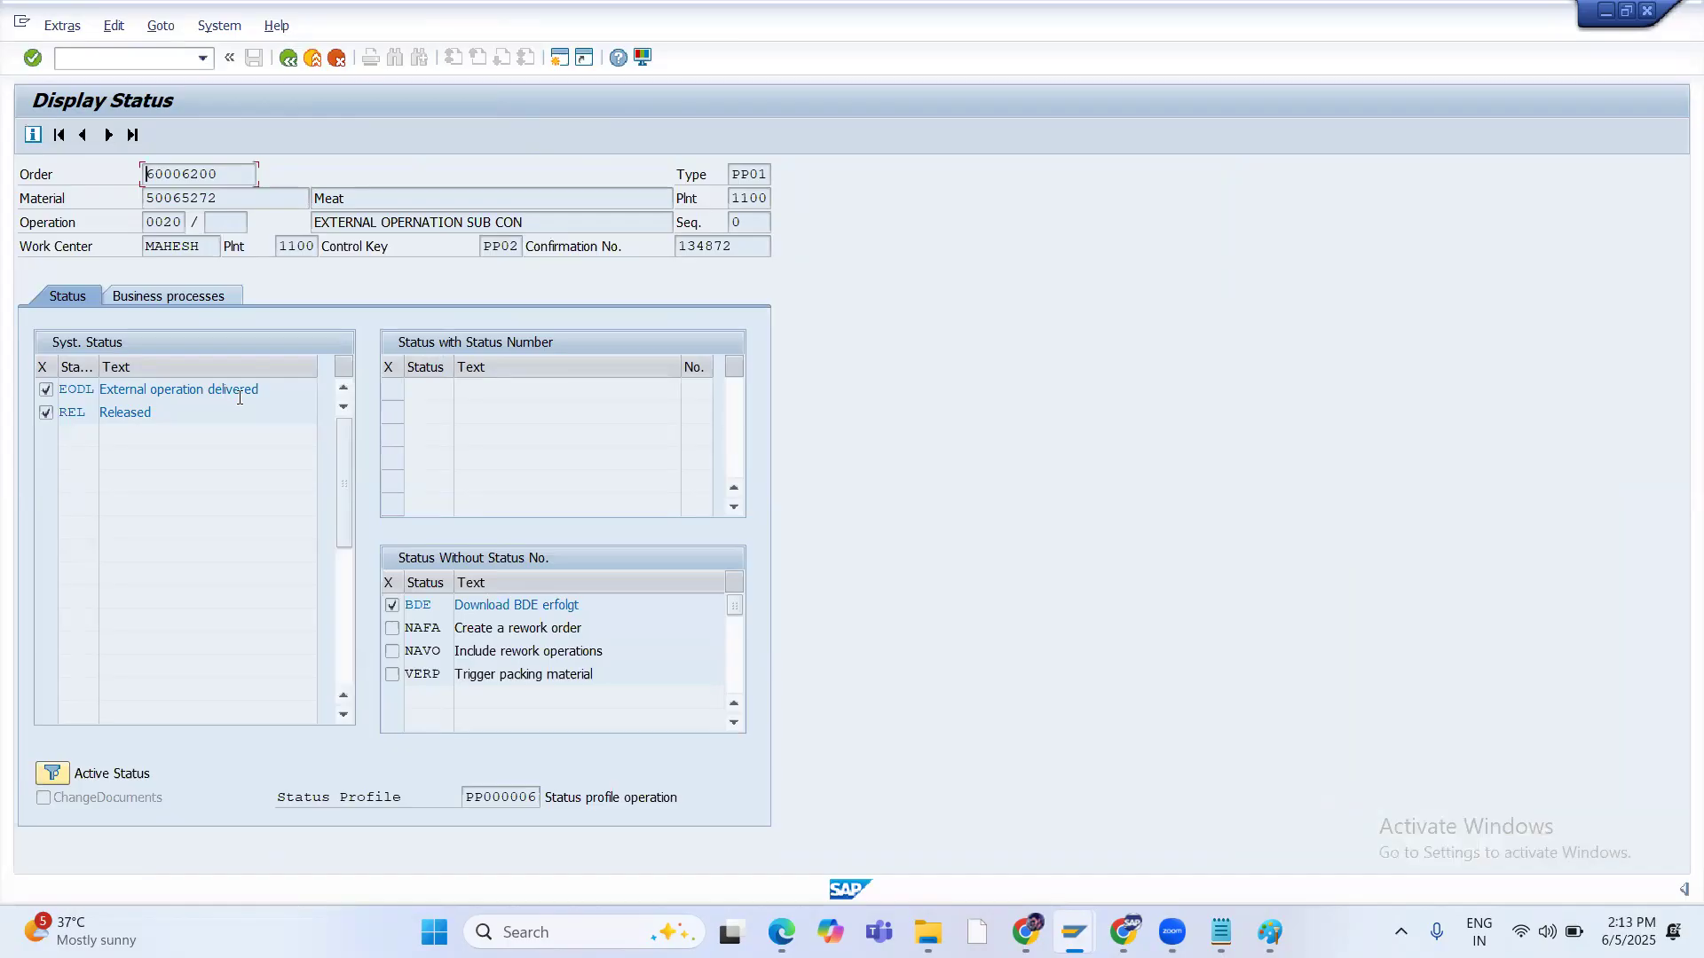
pyautogui.click(290, 60)
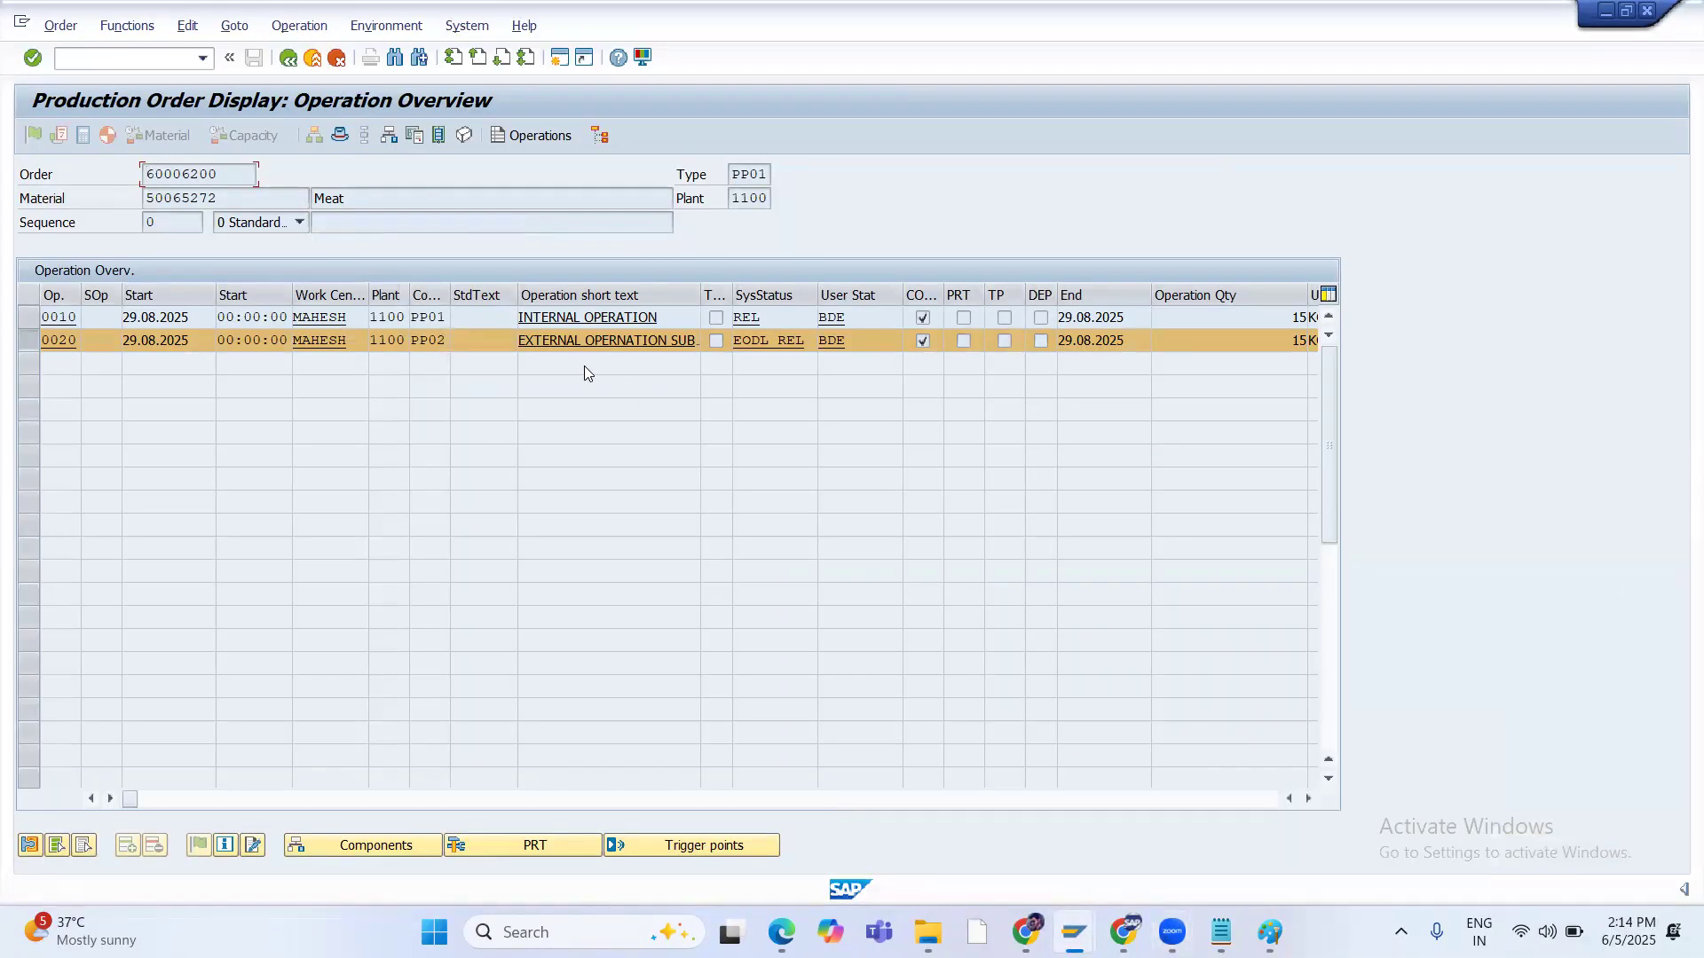
pyautogui.moveTo(1172, 932)
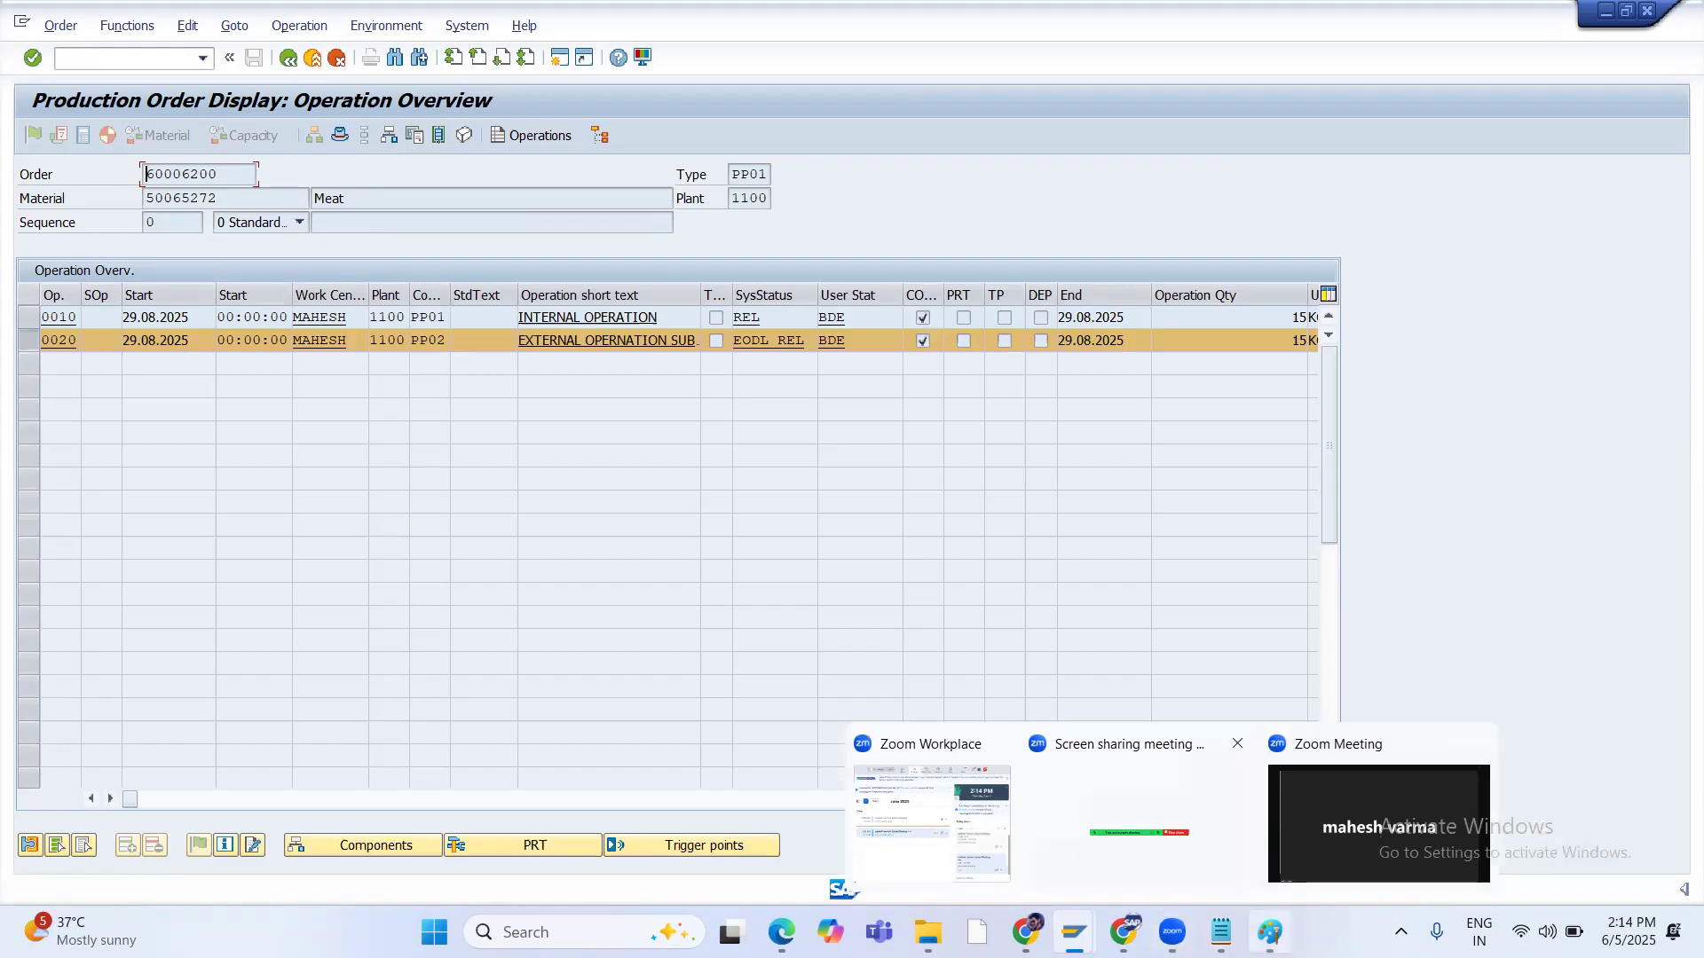
pyautogui.click(1270, 932)
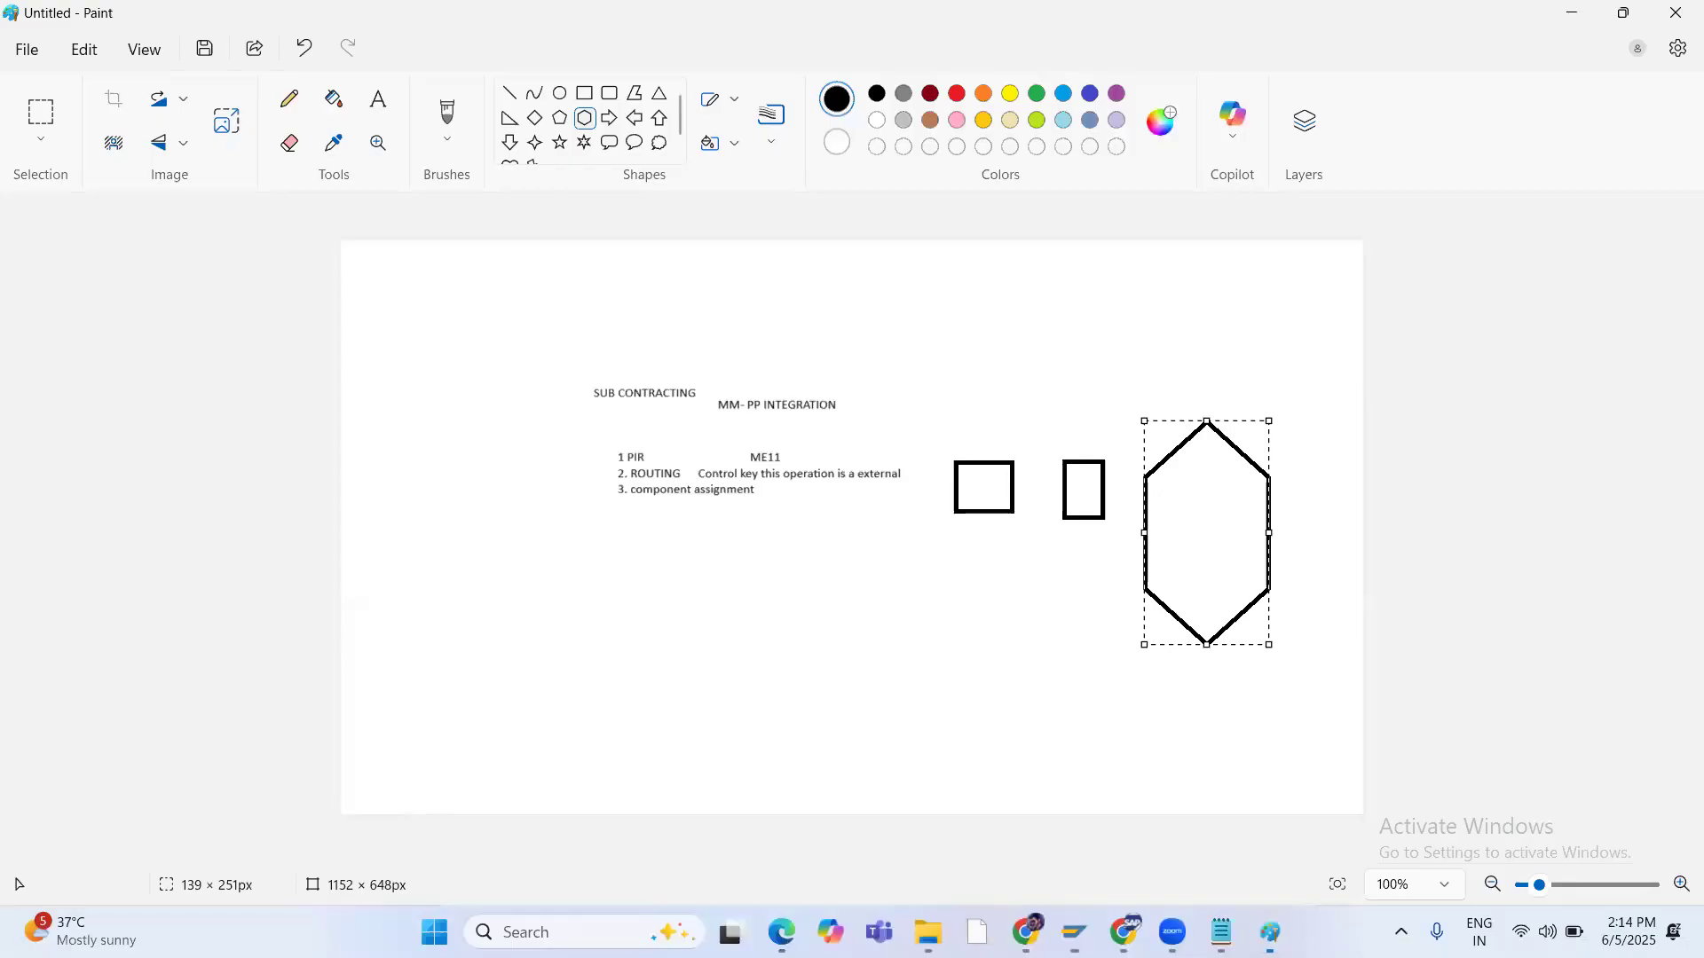
# Draw two tall rectangles side by side below the notes
pyautogui.click(584, 93)
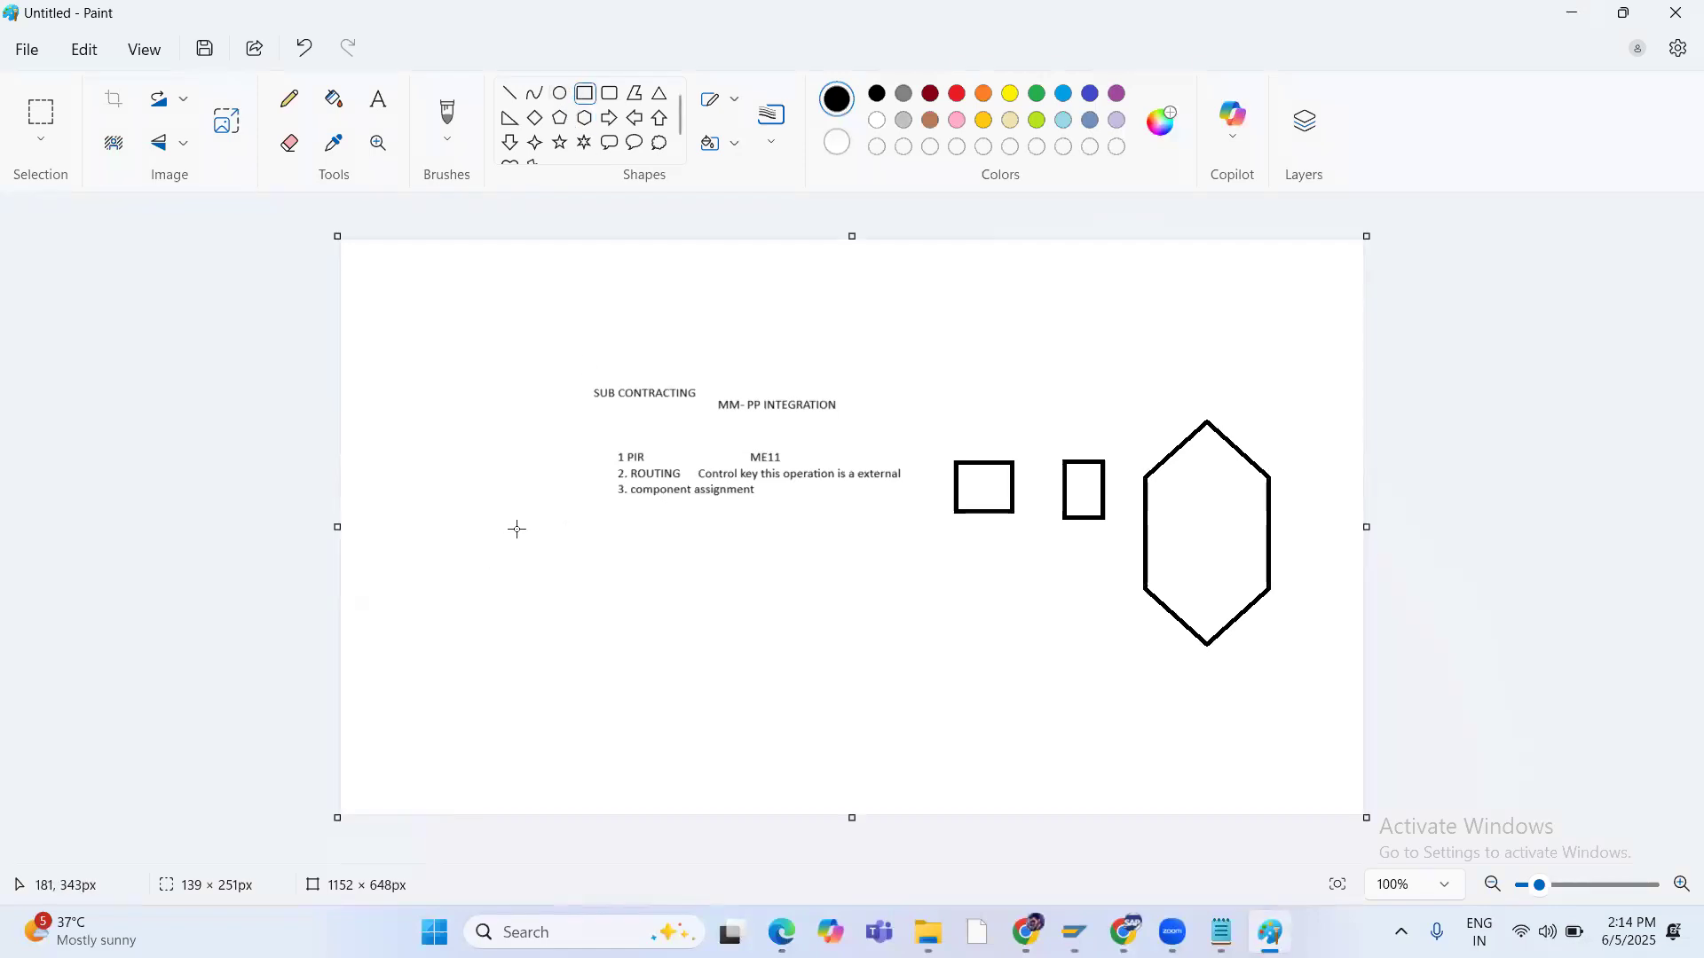
pyautogui.moveTo(431, 530)
pyautogui.mouseDown()
pyautogui.moveTo(507, 707)
pyautogui.moveTo(511, 681)
pyautogui.mouseUp()
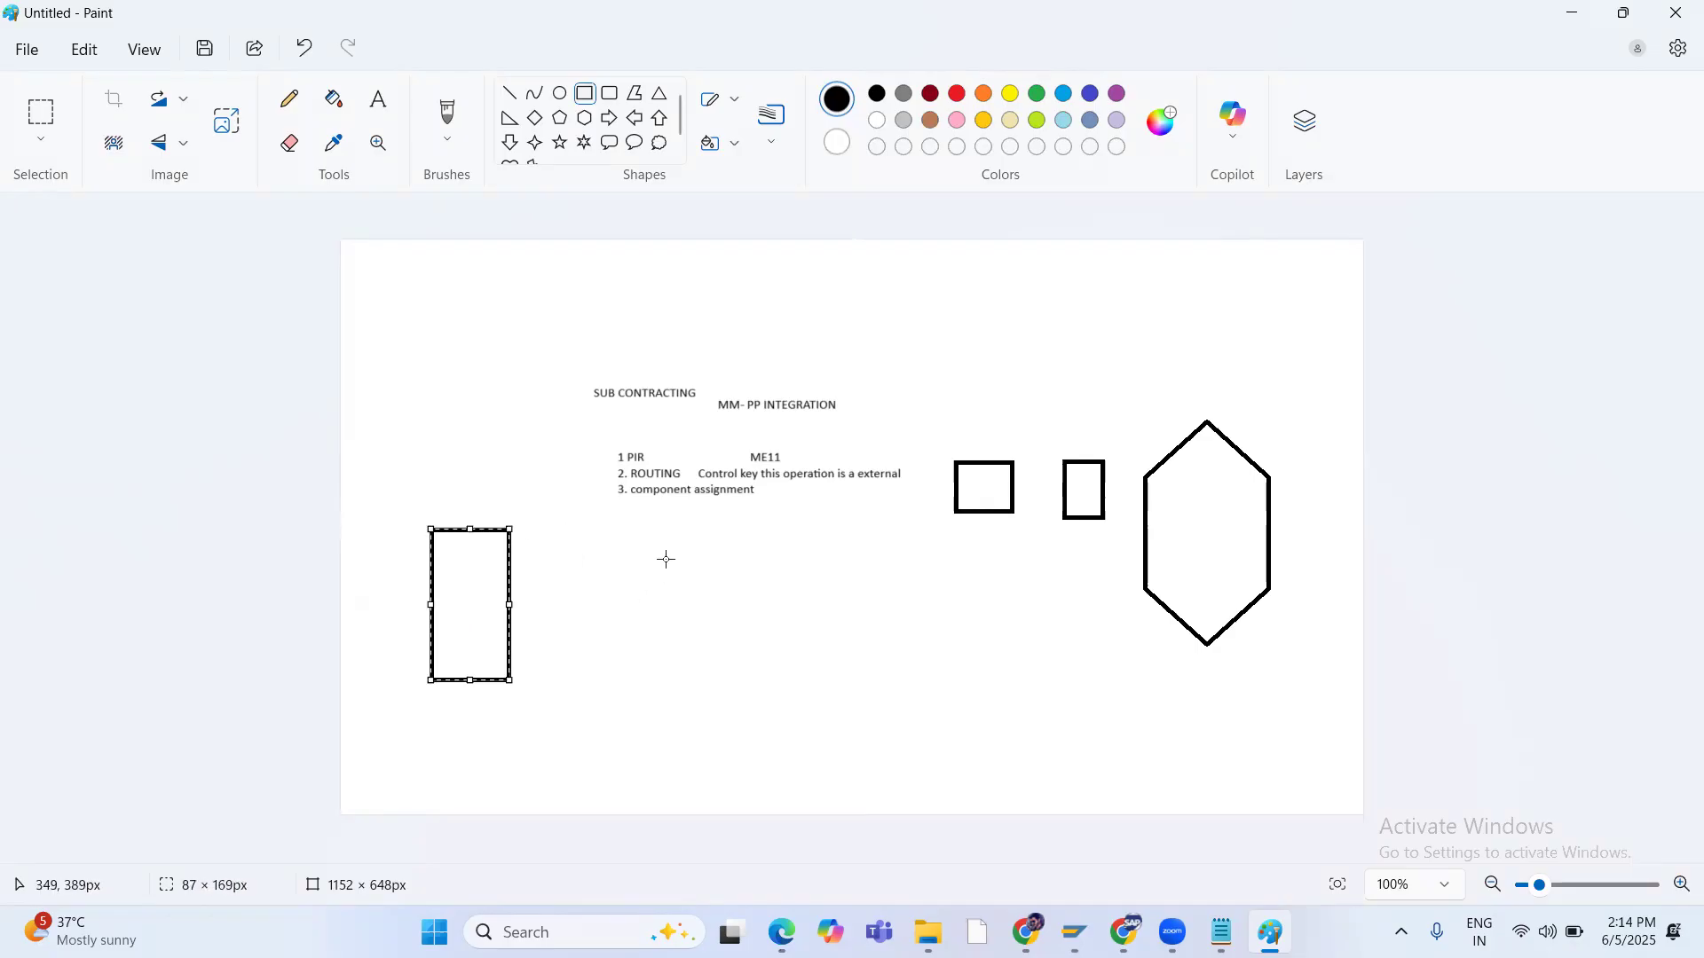
pyautogui.moveTo(639, 531); pyautogui.dragTo(718, 689)
pyautogui.click(483, 544)
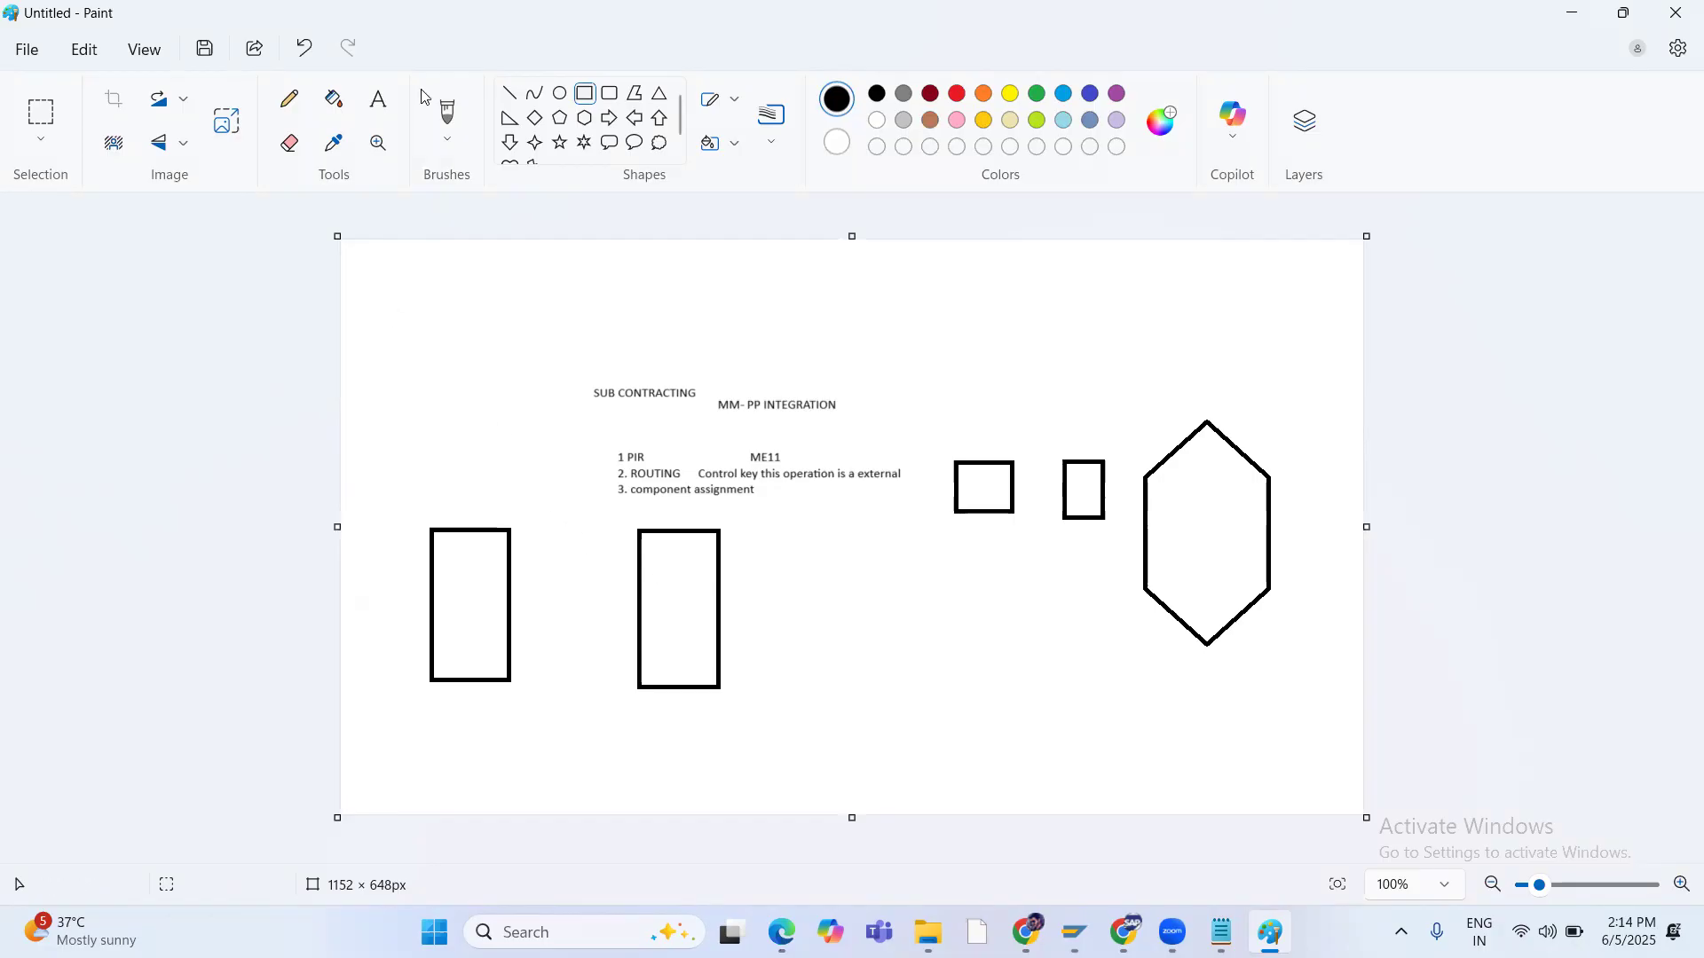
# Label the left box chennai and the right box hyd
pyautogui.click(379, 99)
pyautogui.click(452, 582)
pyautogui.write('chennai')
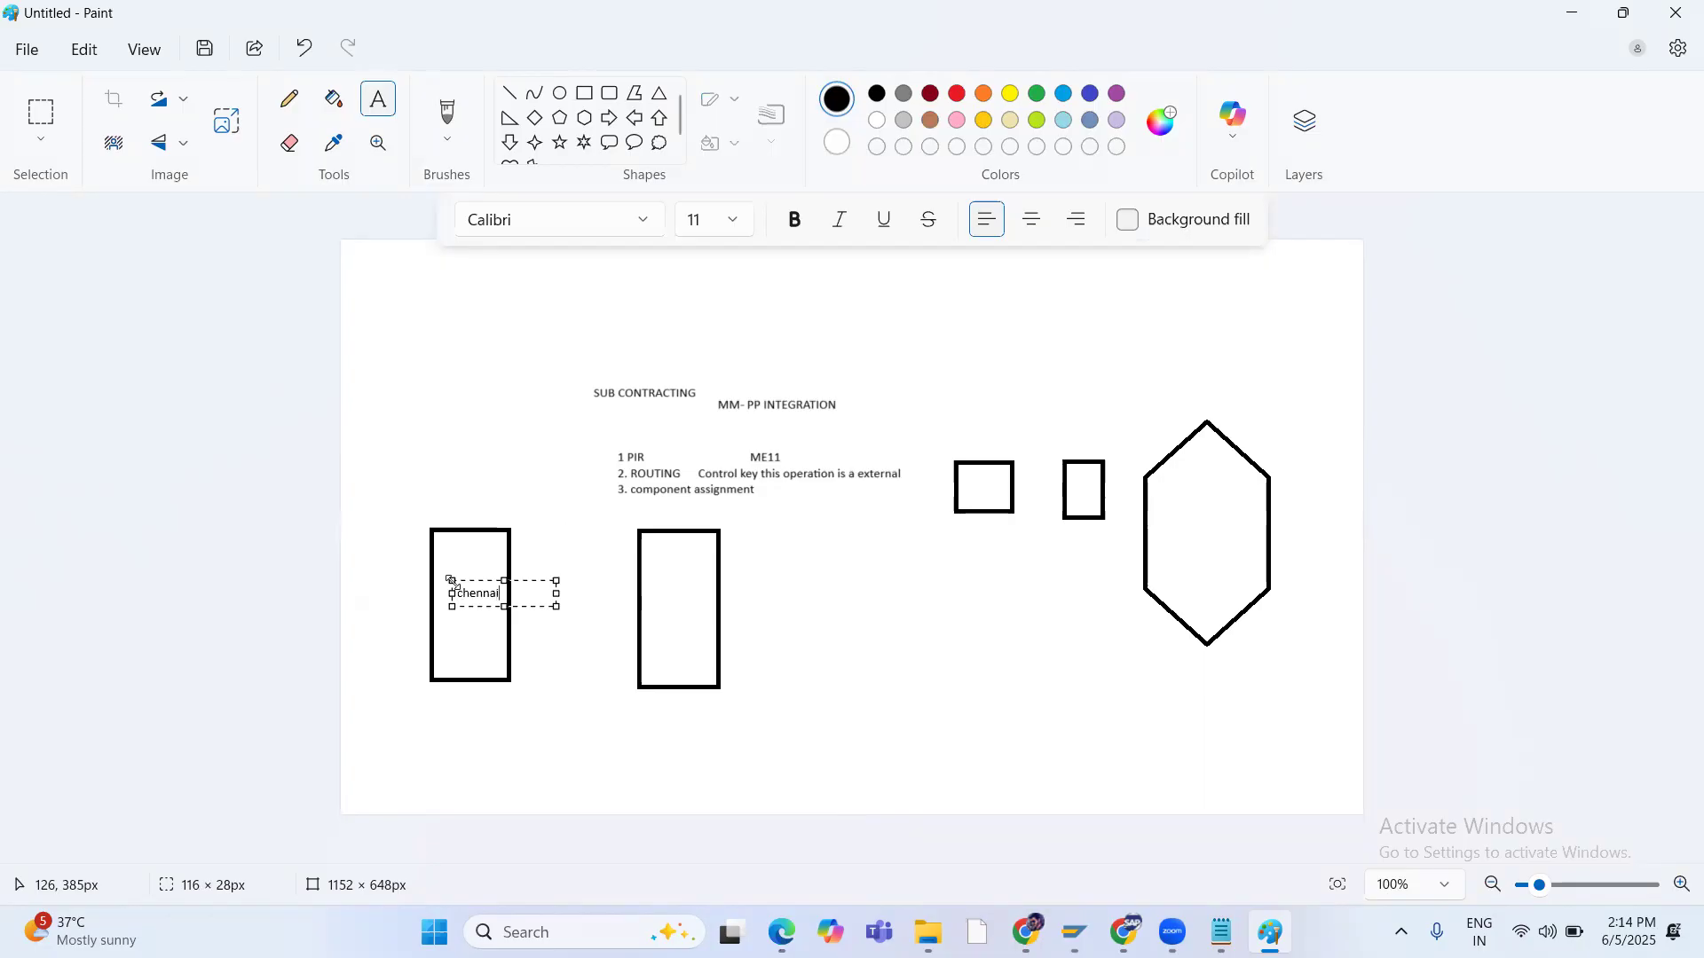
pyautogui.click(690, 595)
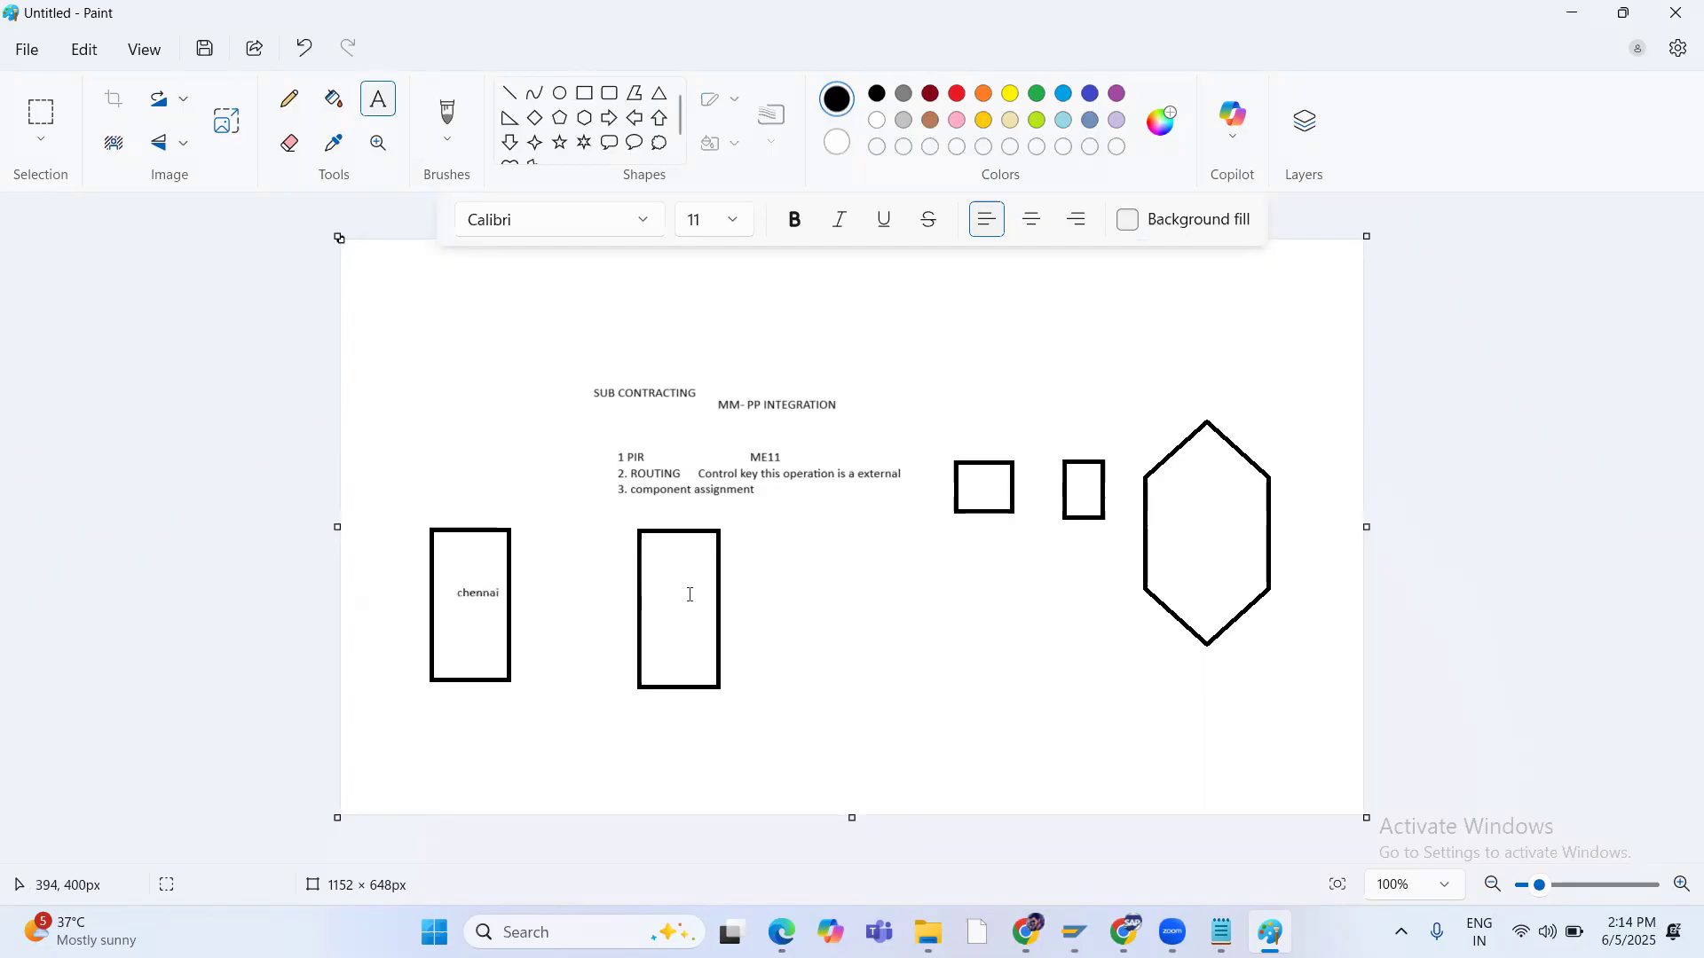
pyautogui.click(670, 584)
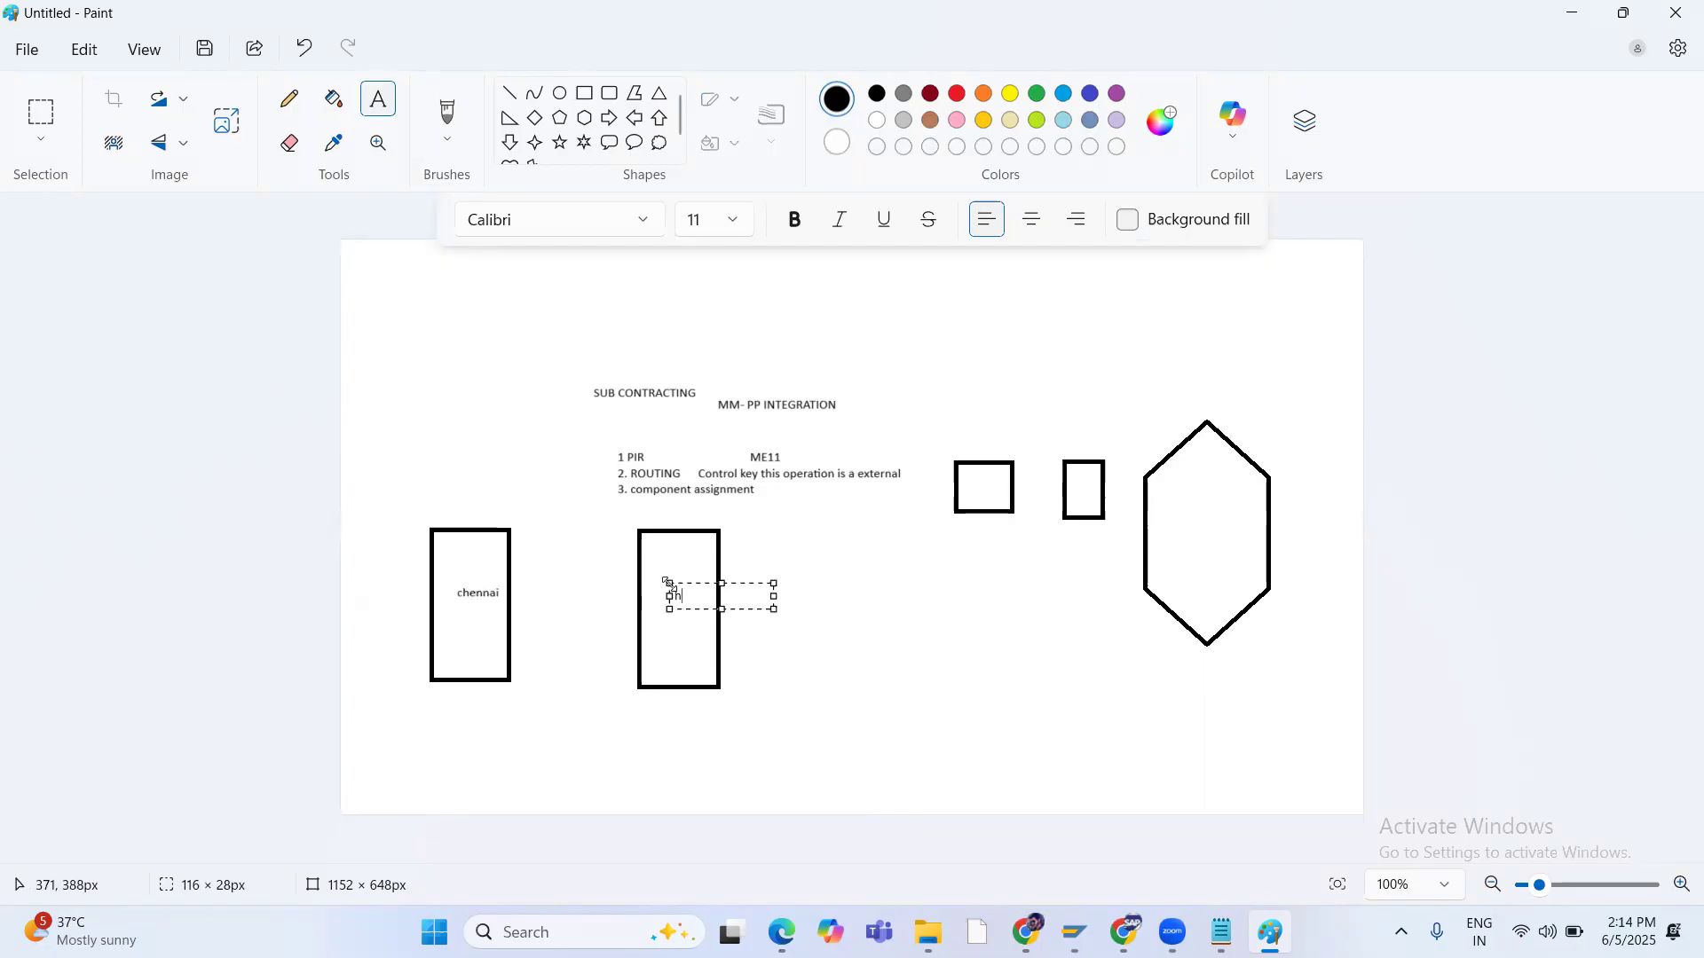
pyautogui.write('hyd')
pyautogui.click(697, 582)
pyautogui.click(565, 532)
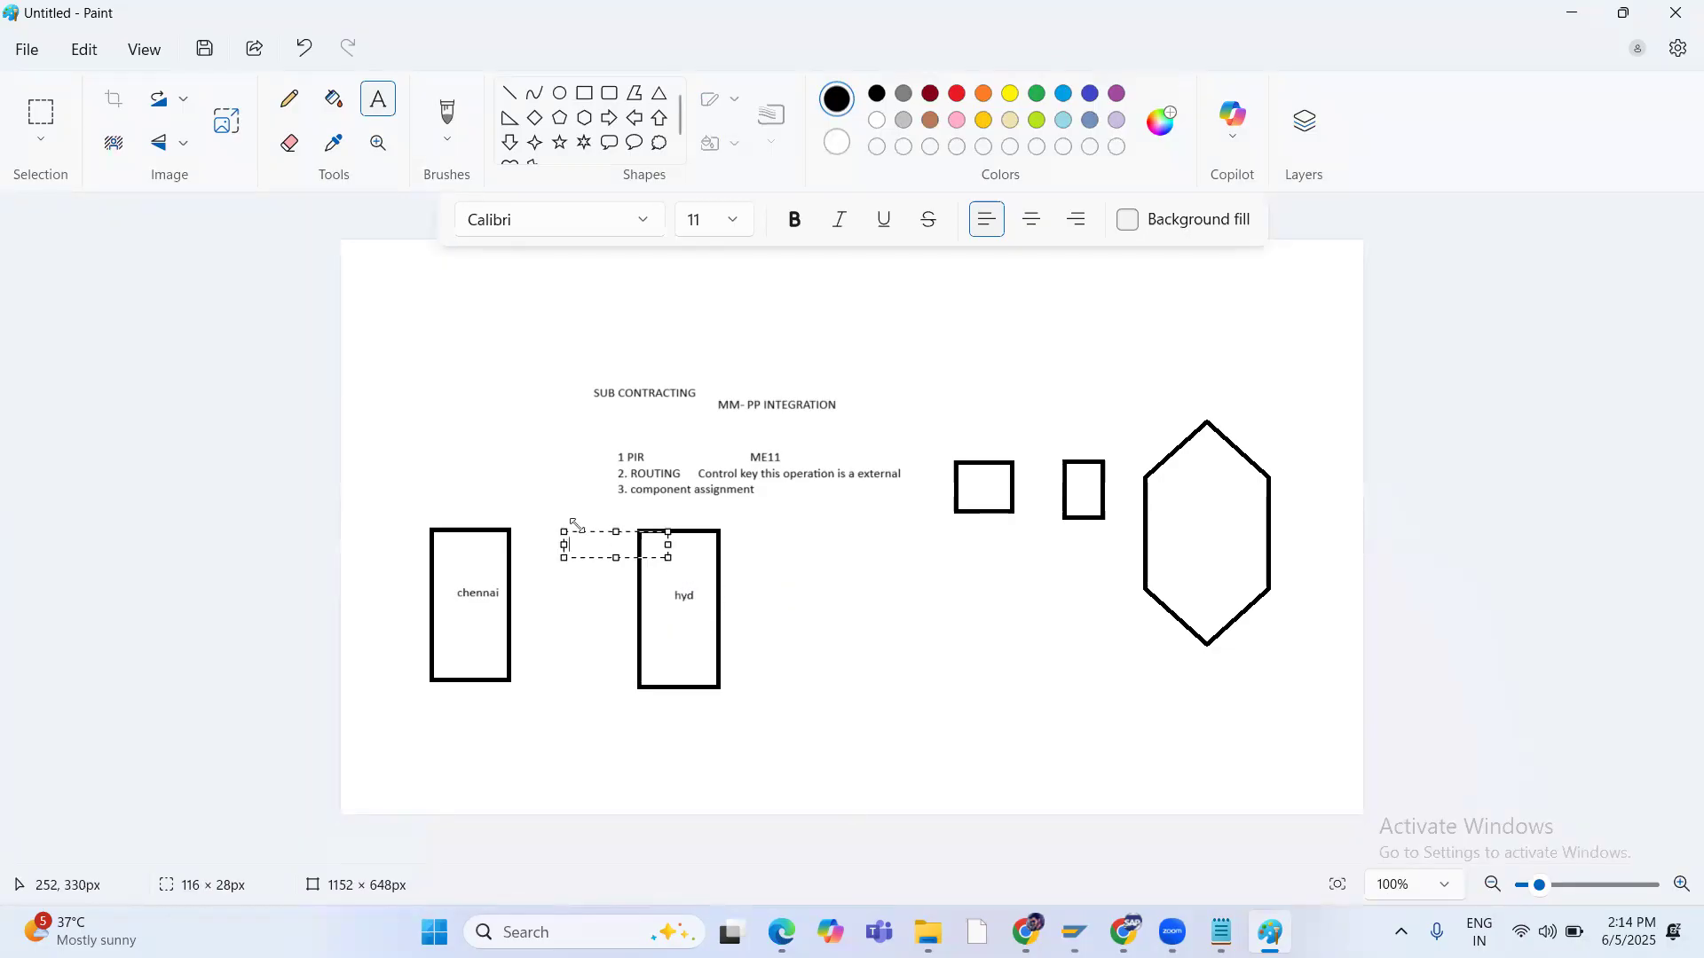
# Add fg beneath chennai and sfg beneath hyd, discarding stray empty text boxes
pyautogui.click(510, 92)
pyautogui.click(378, 98)
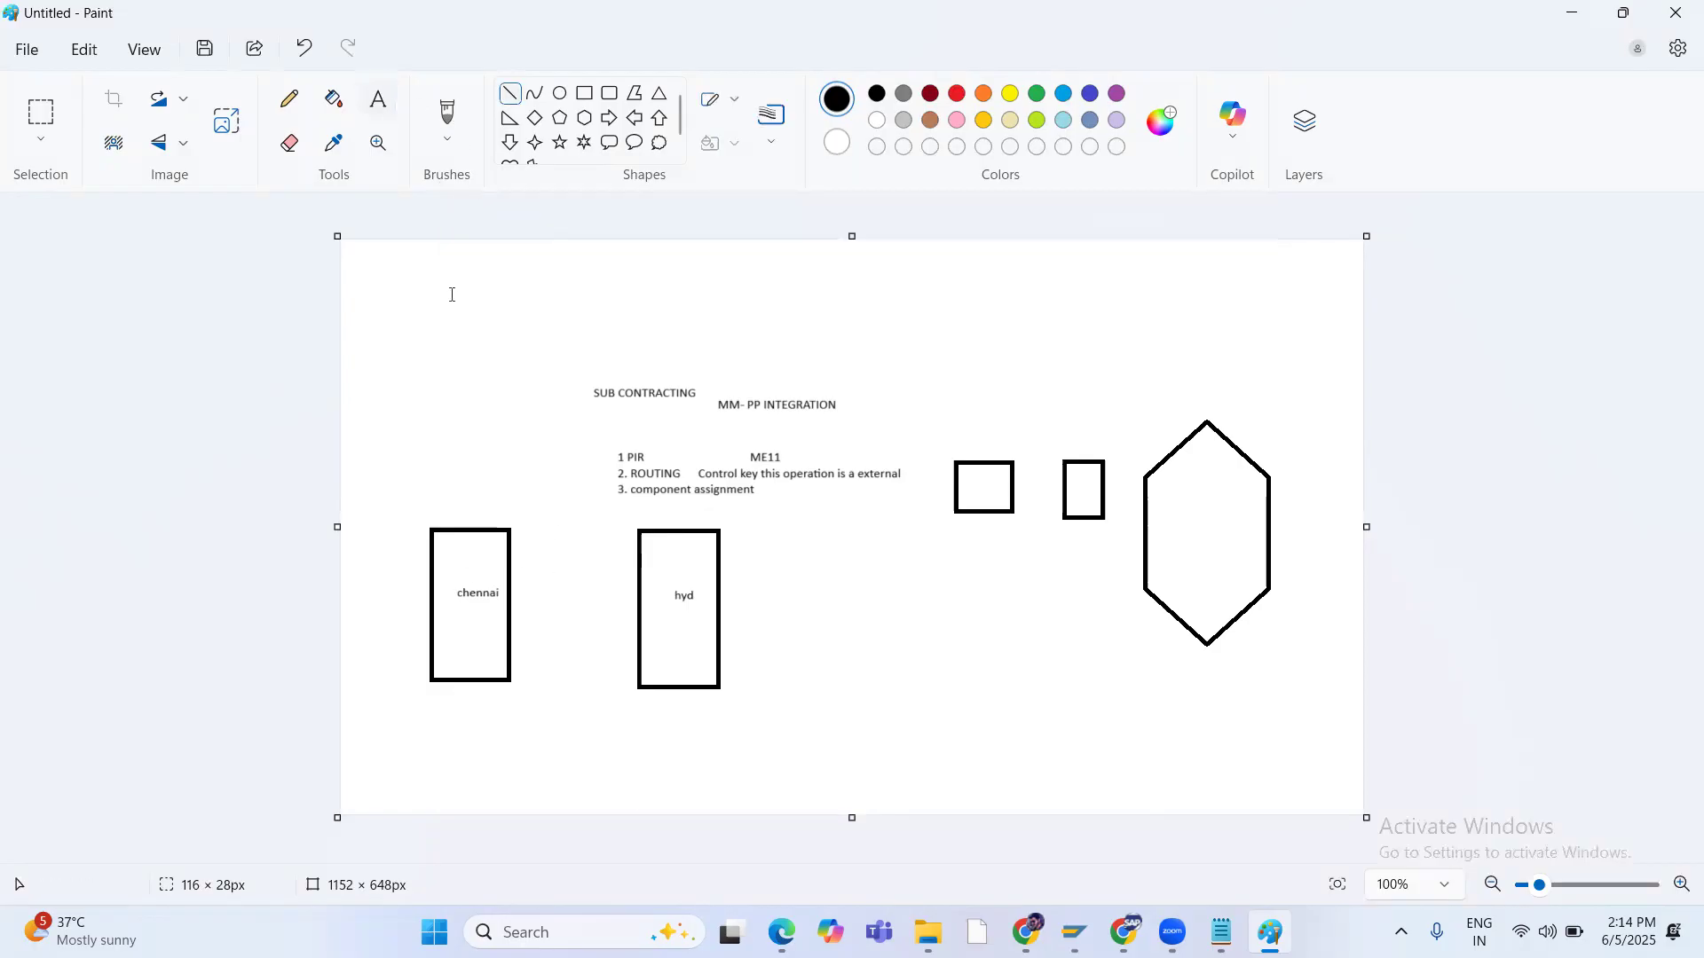
pyautogui.click(451, 625)
pyautogui.write('fg')
pyautogui.click(513, 699)
pyautogui.click(686, 642)
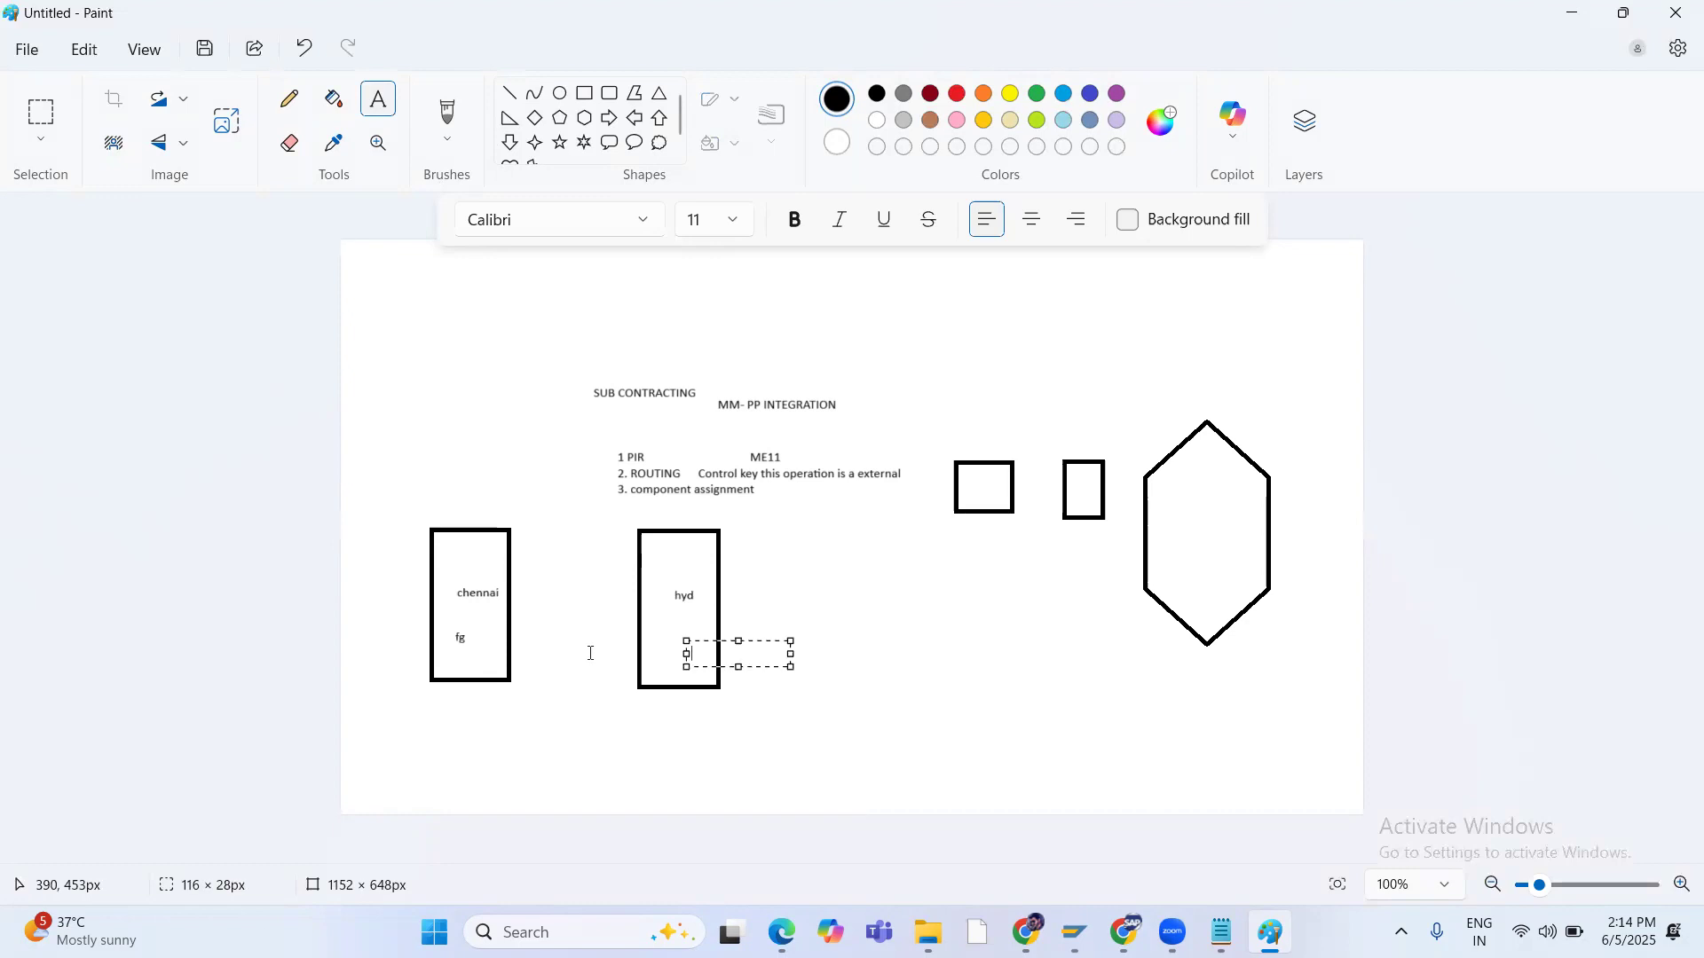
pyautogui.click(756, 727)
pyautogui.click(716, 655)
pyautogui.moveTo(684, 649); pyautogui.dragTo(708, 664)
pyautogui.click(808, 598)
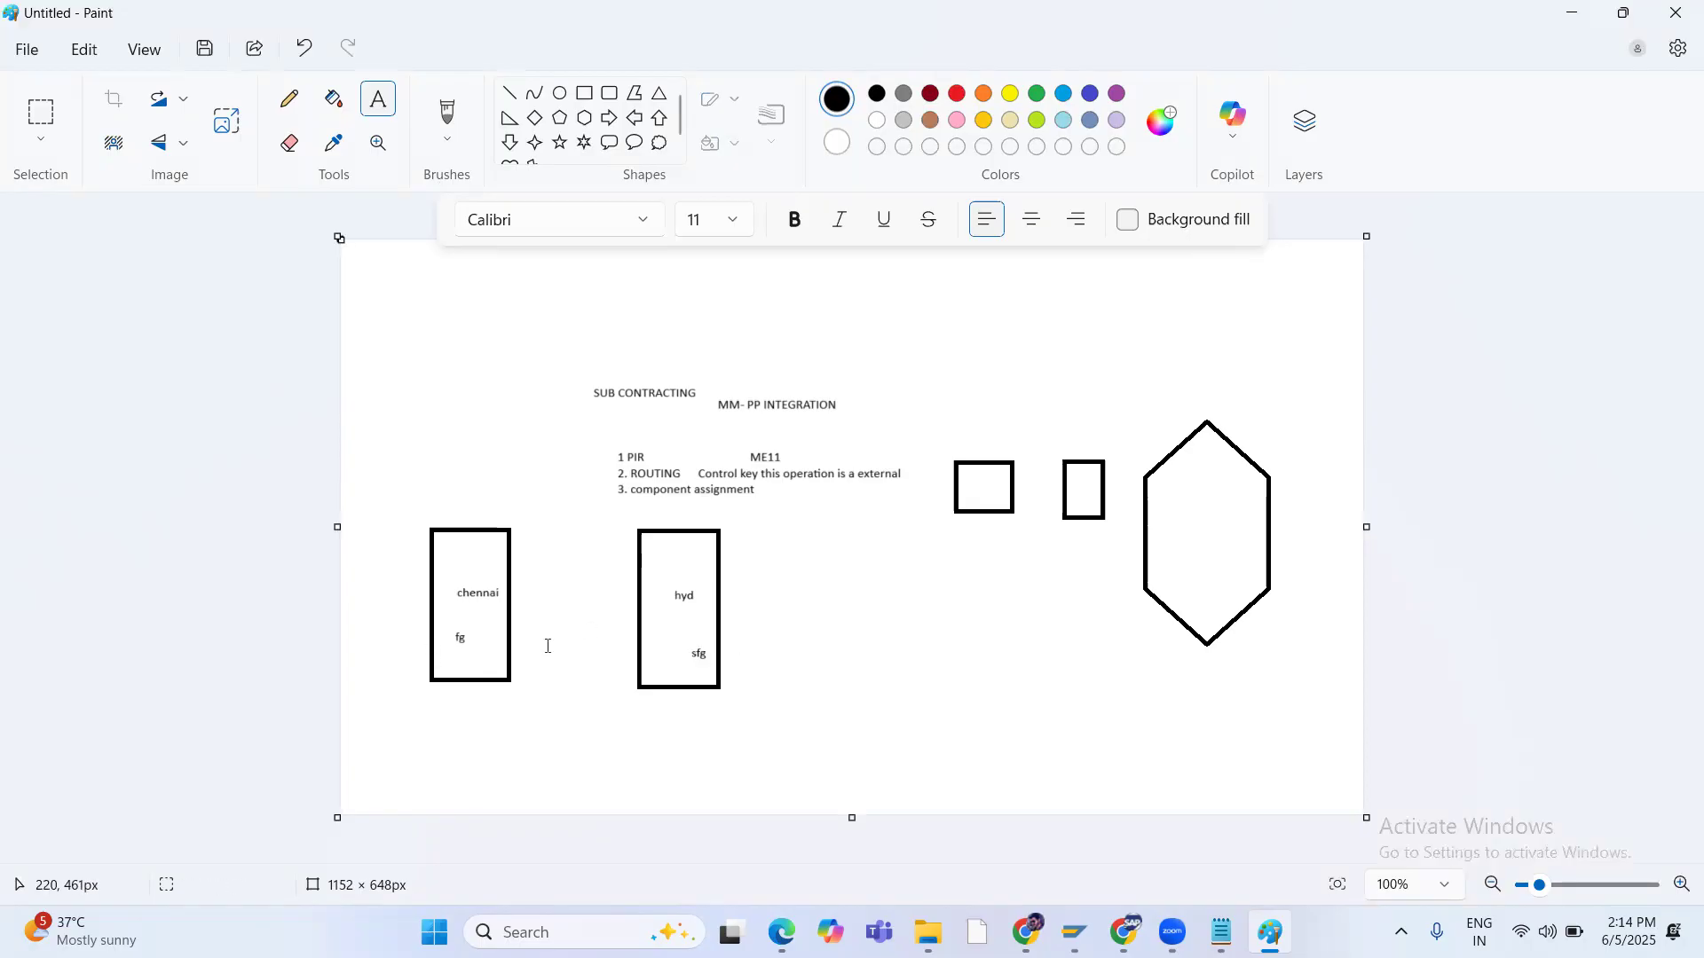
pyautogui.click(478, 638)
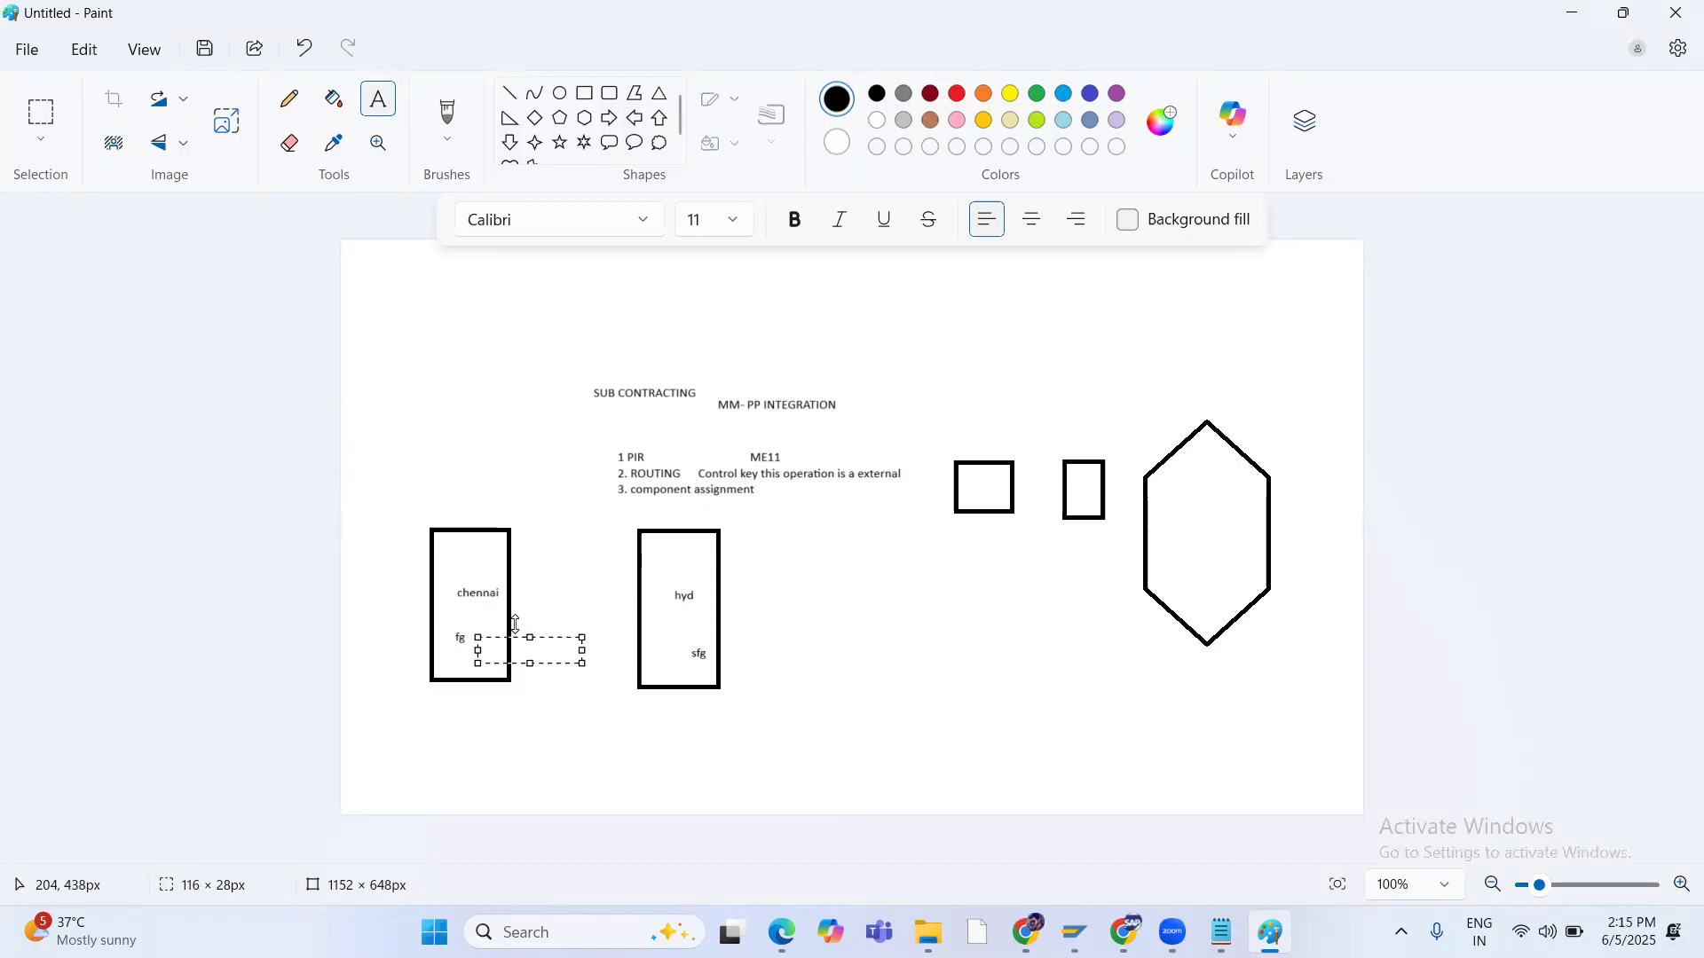
pyautogui.moveTo(478, 638); pyautogui.dragTo(480, 622)
pyautogui.click(777, 614)
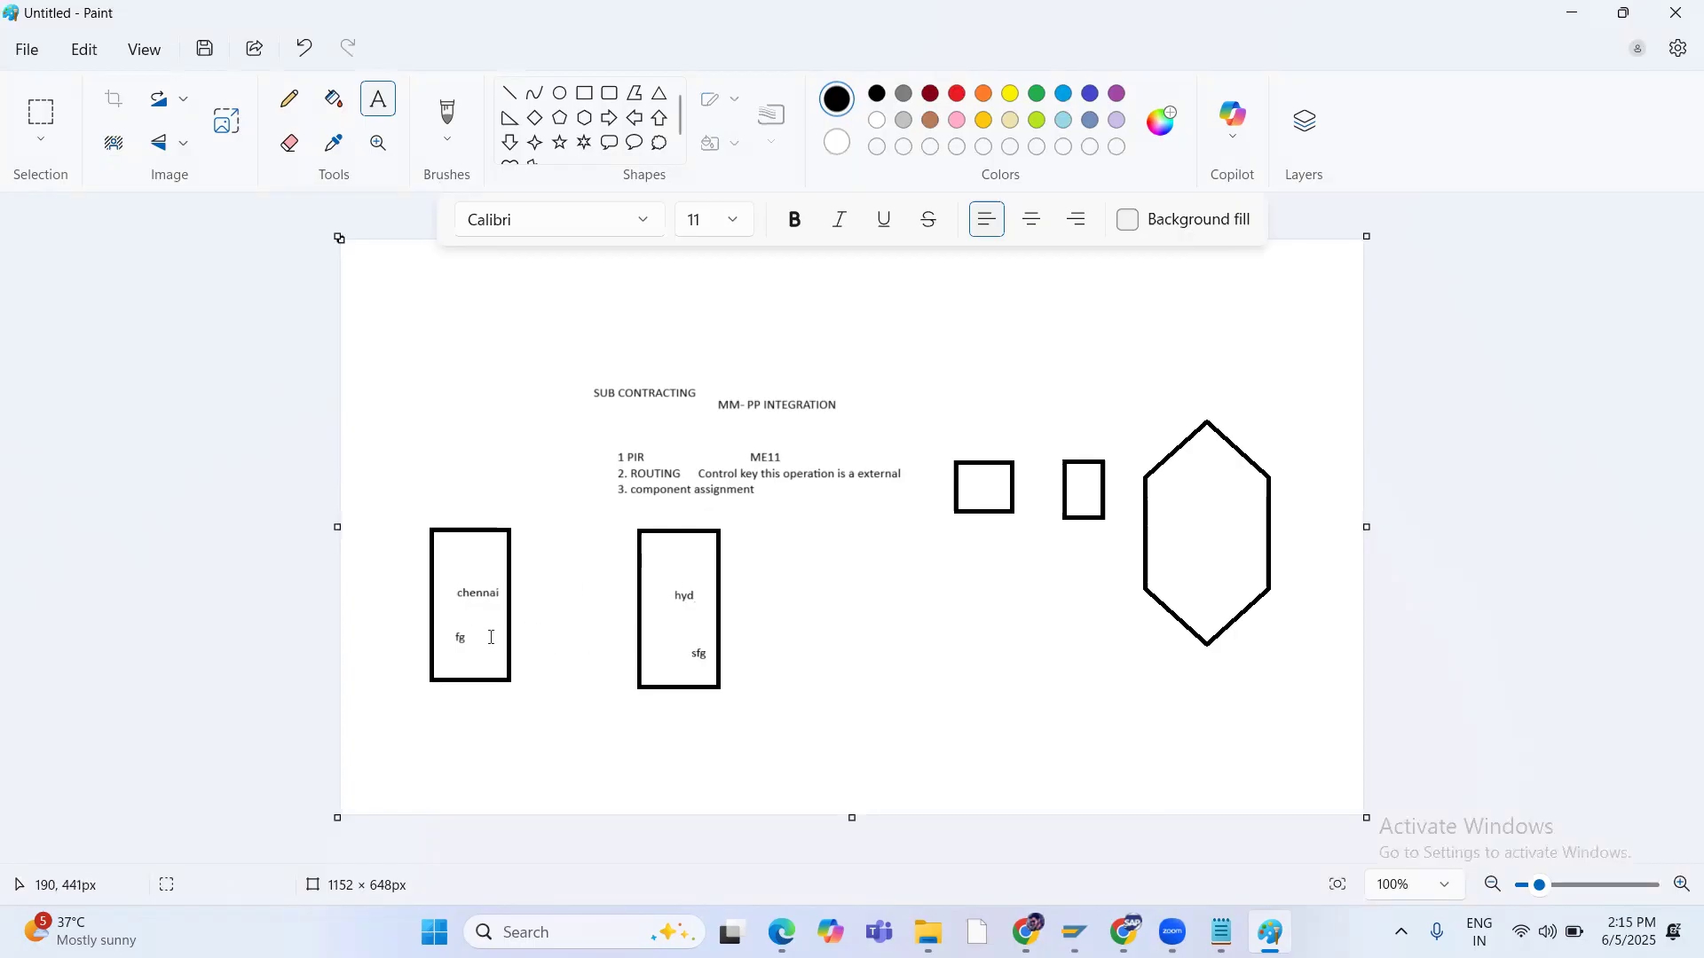
# Draw a straight line connecting the chennai box to the hyd box
pyautogui.click(512, 94)
pyautogui.moveTo(503, 616); pyautogui.dragTo(635, 643)
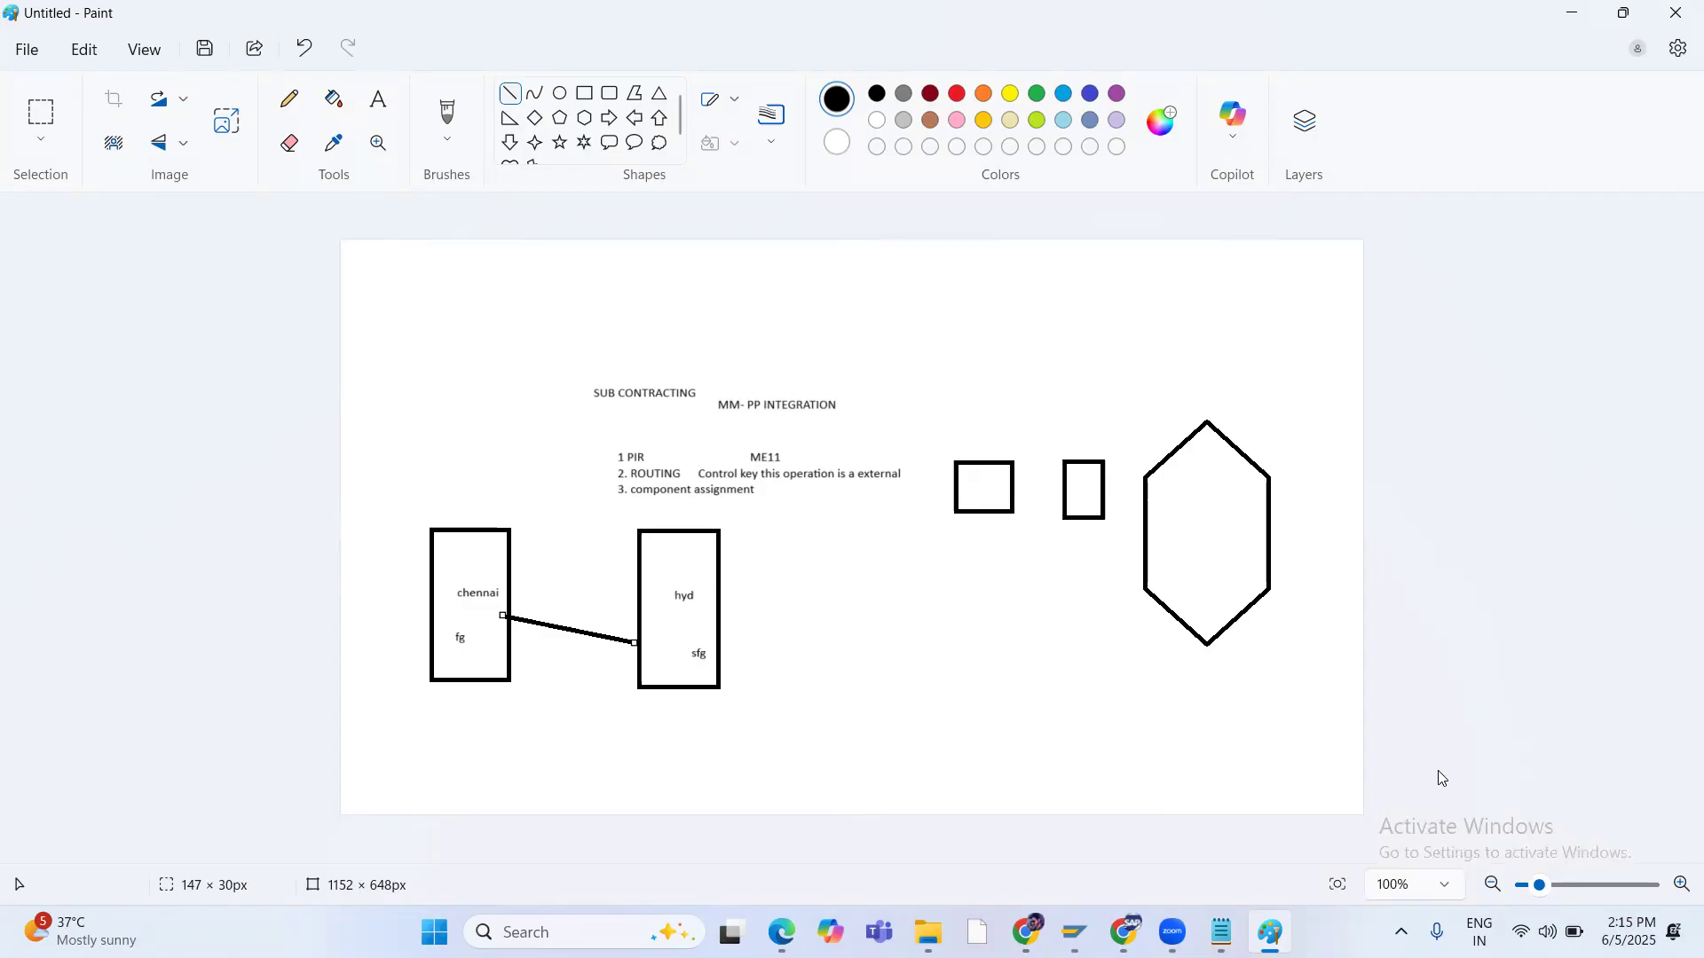
pyautogui.click(1335, 826)
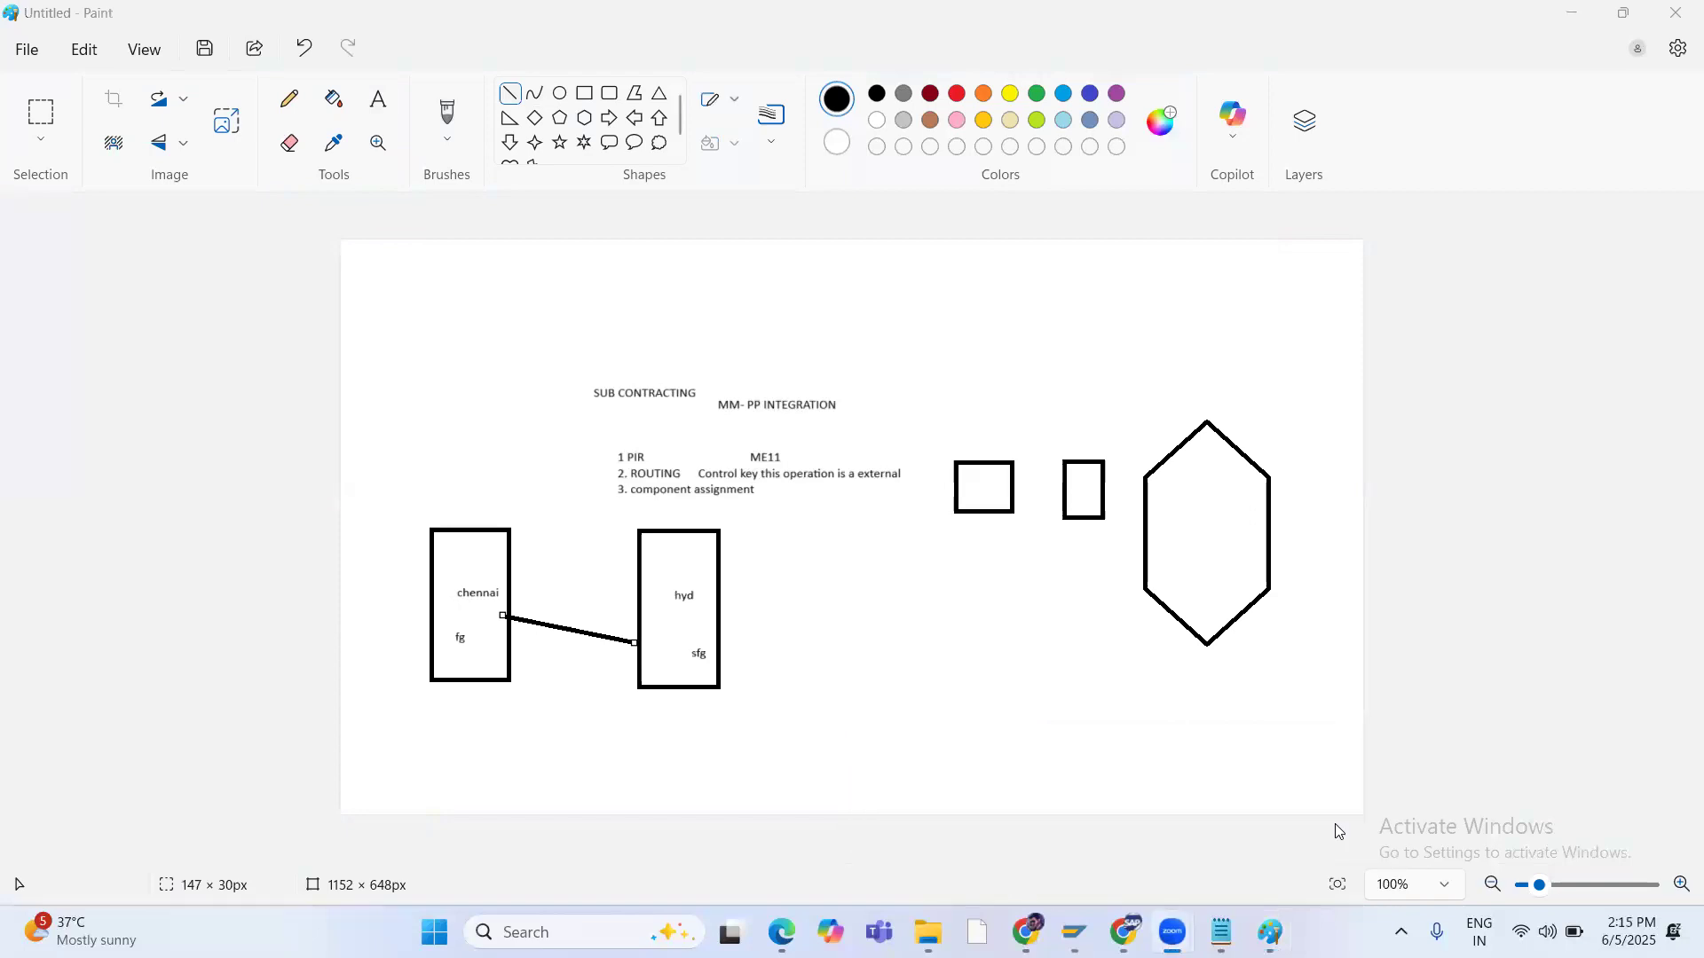